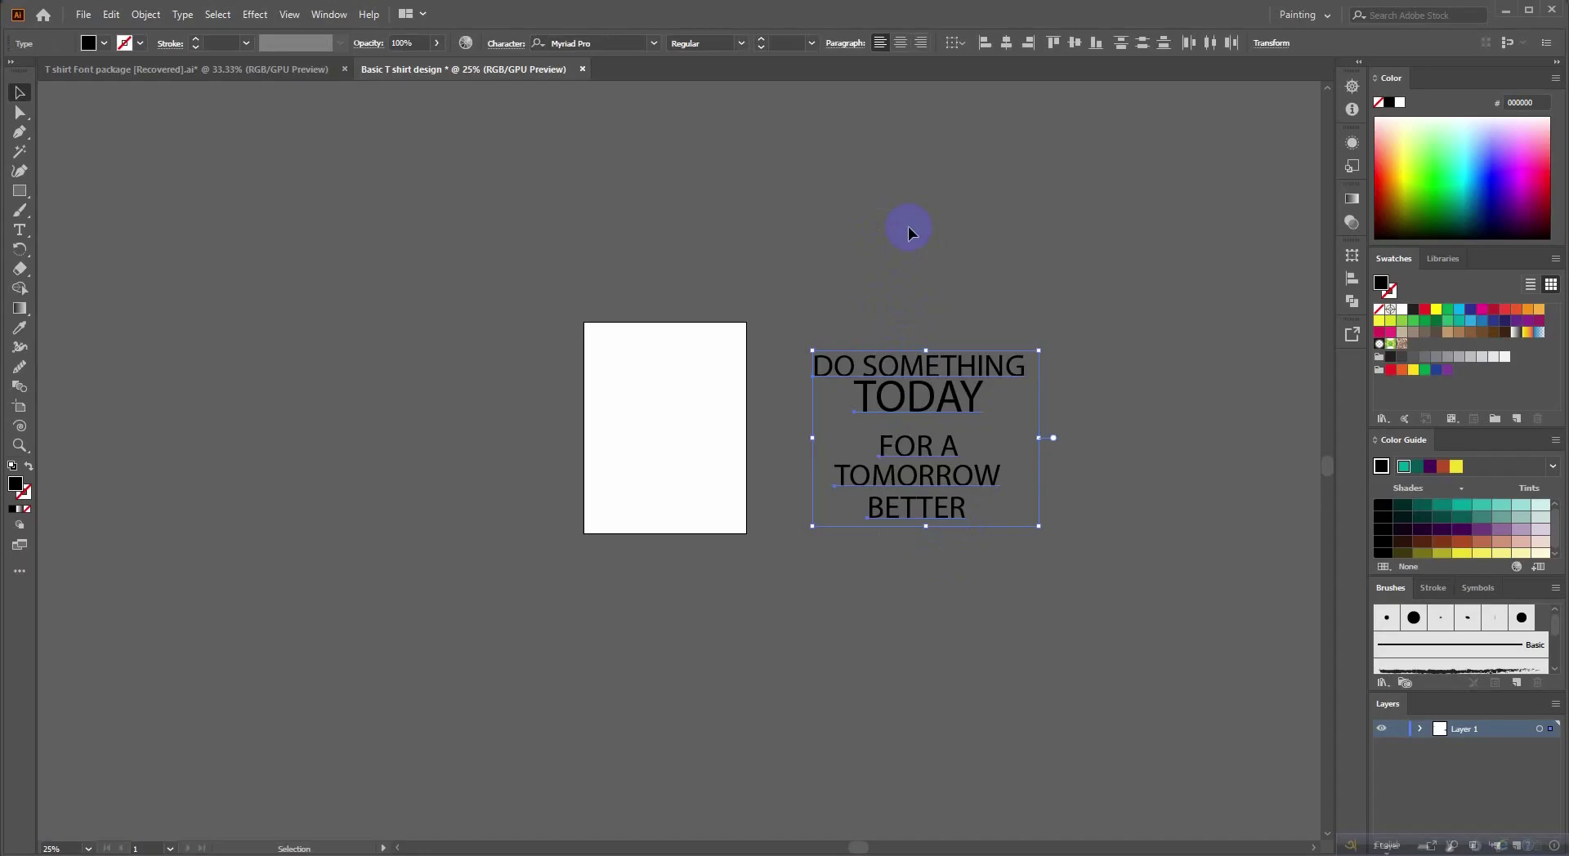
# Inspect the quote text and the word FOR, then switch to the Graphic ITBD Facebook group.
pyautogui.click(908, 227)
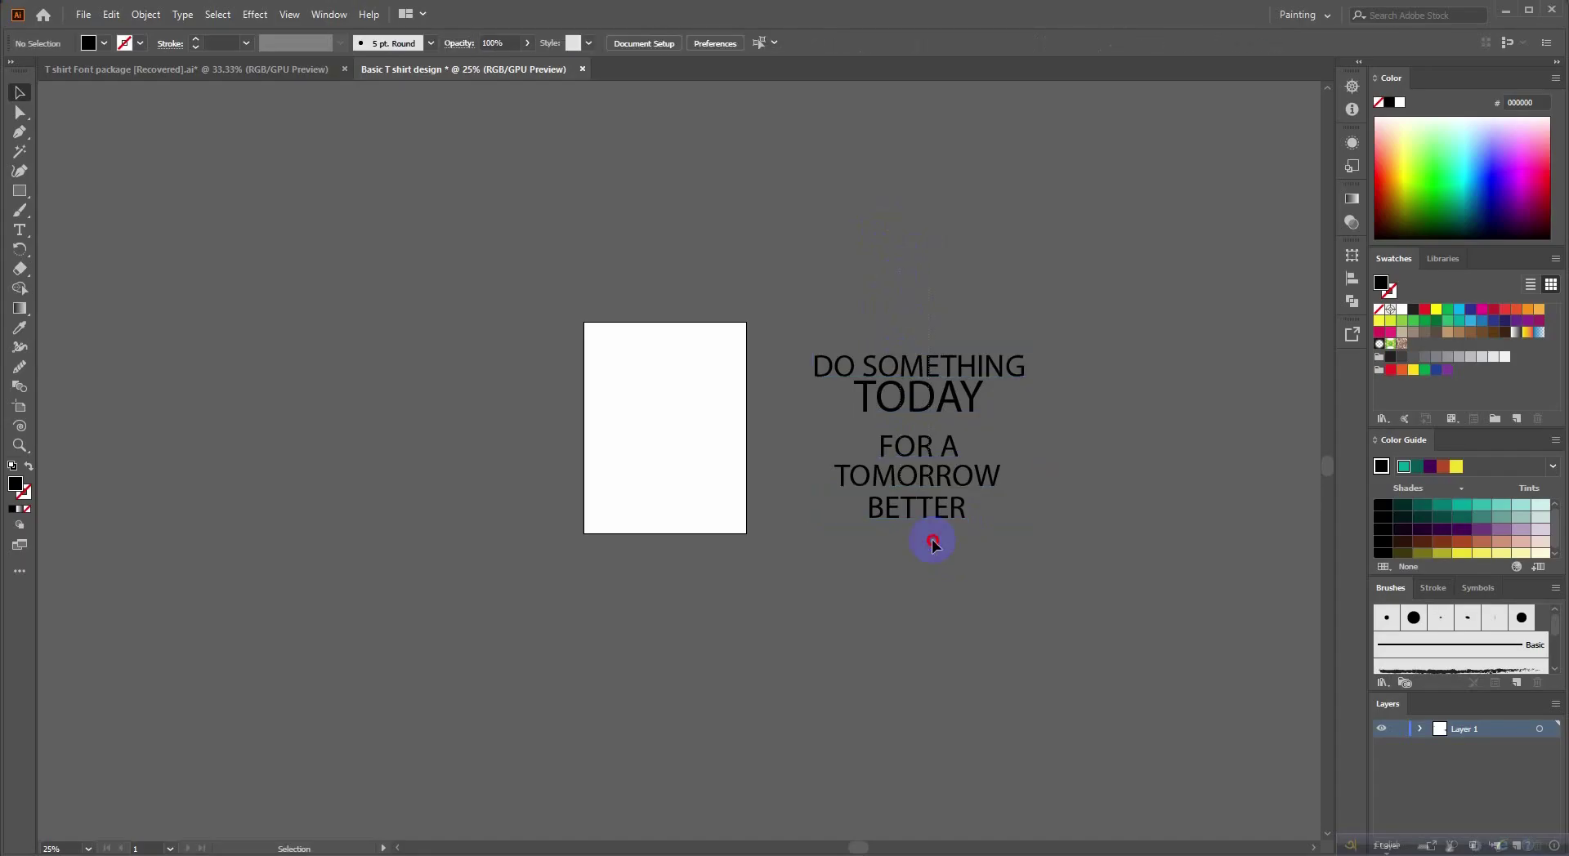
pyautogui.click(932, 540)
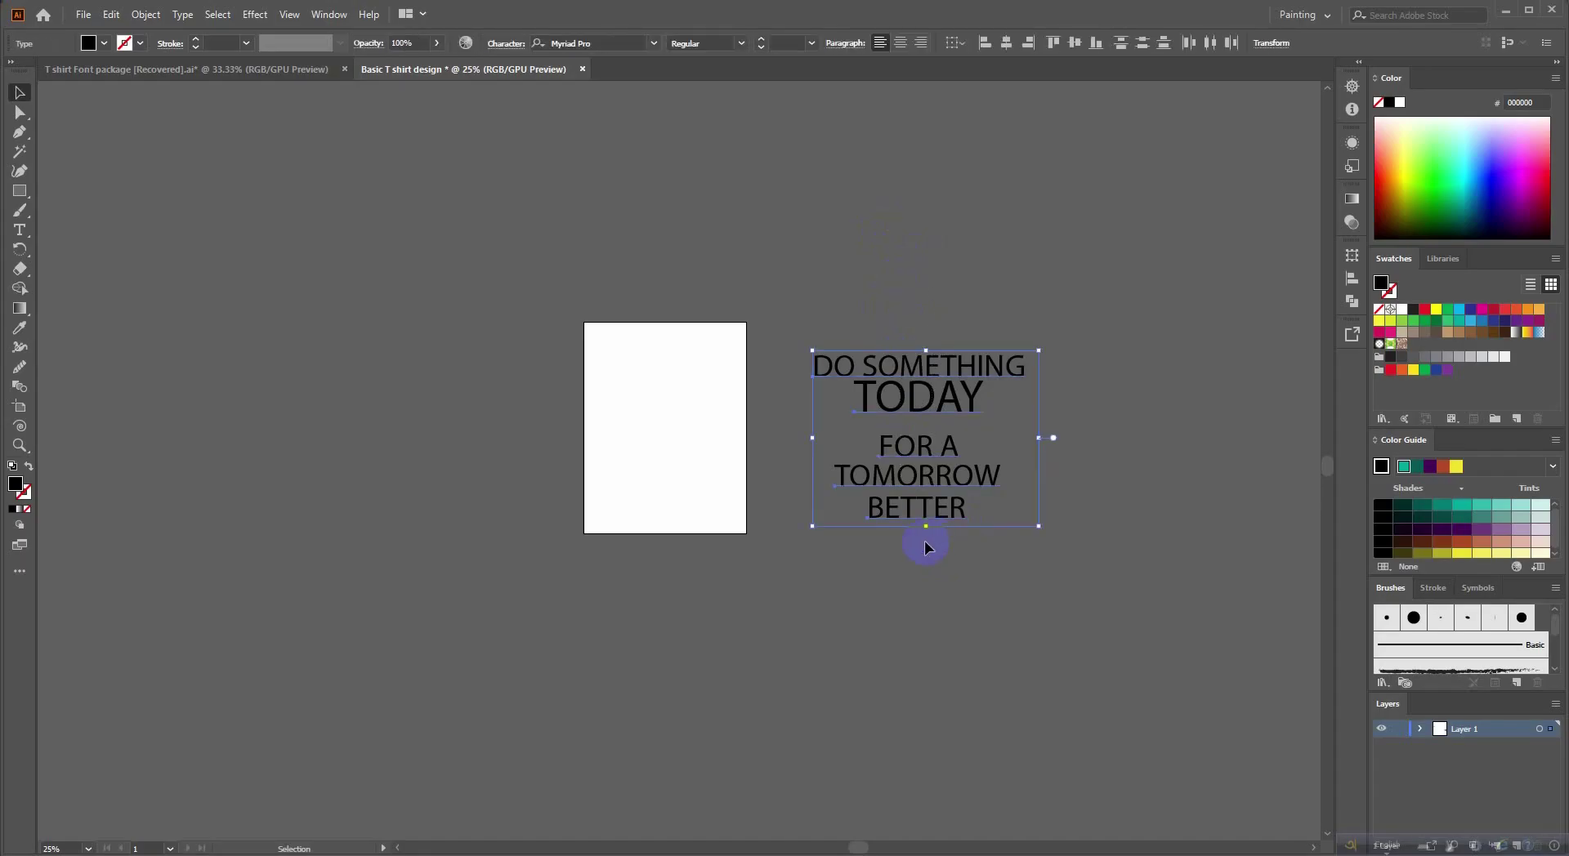
pyautogui.doubleClick(909, 455)
pyautogui.click(649, 427)
pyautogui.click(731, 397)
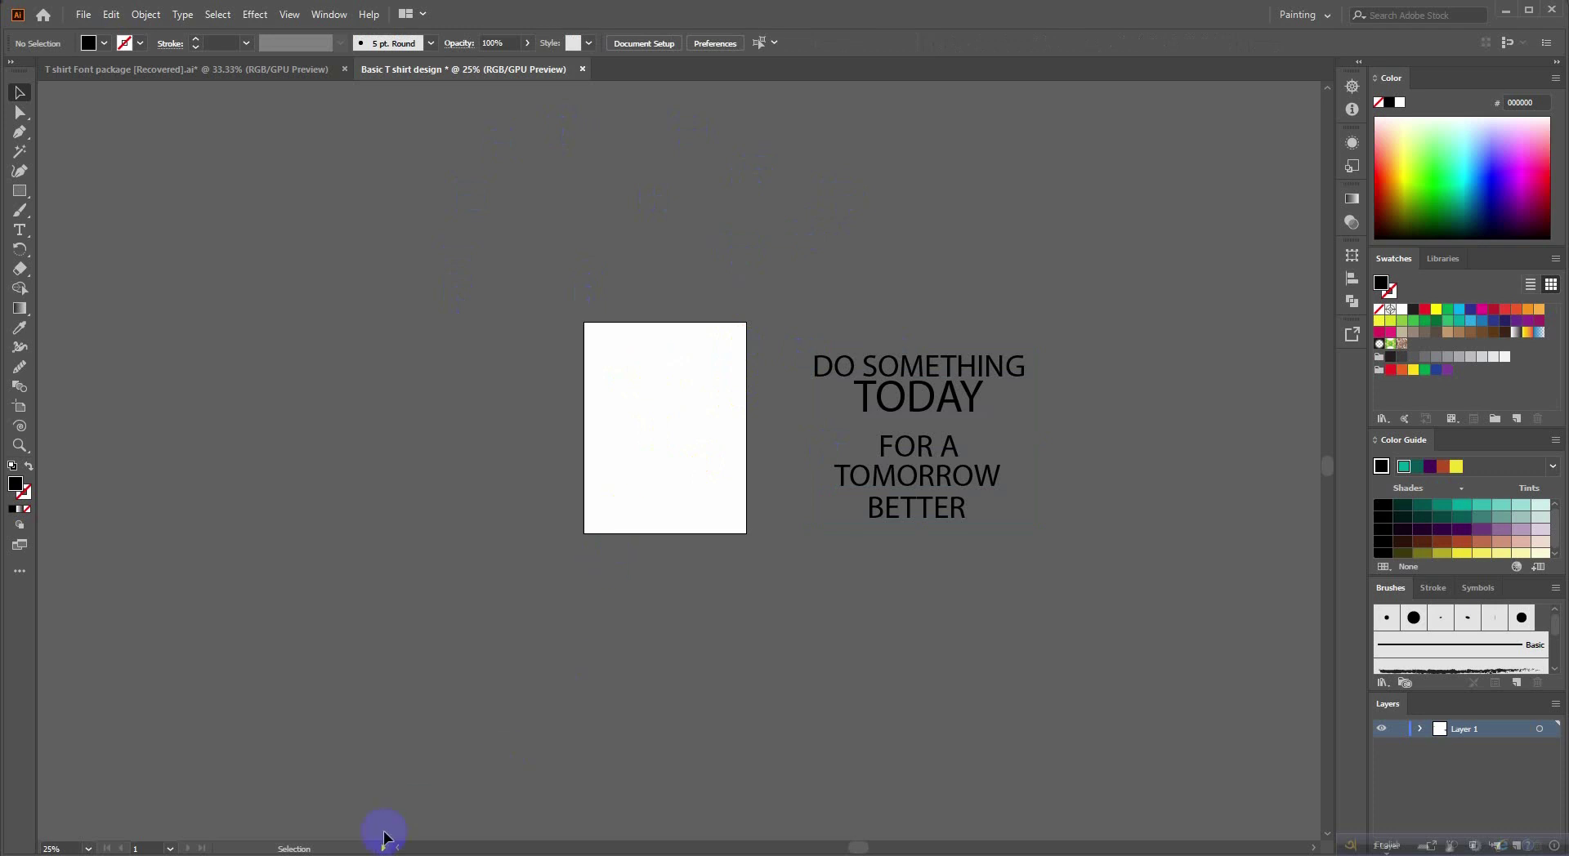
pyautogui.click(454, 809)
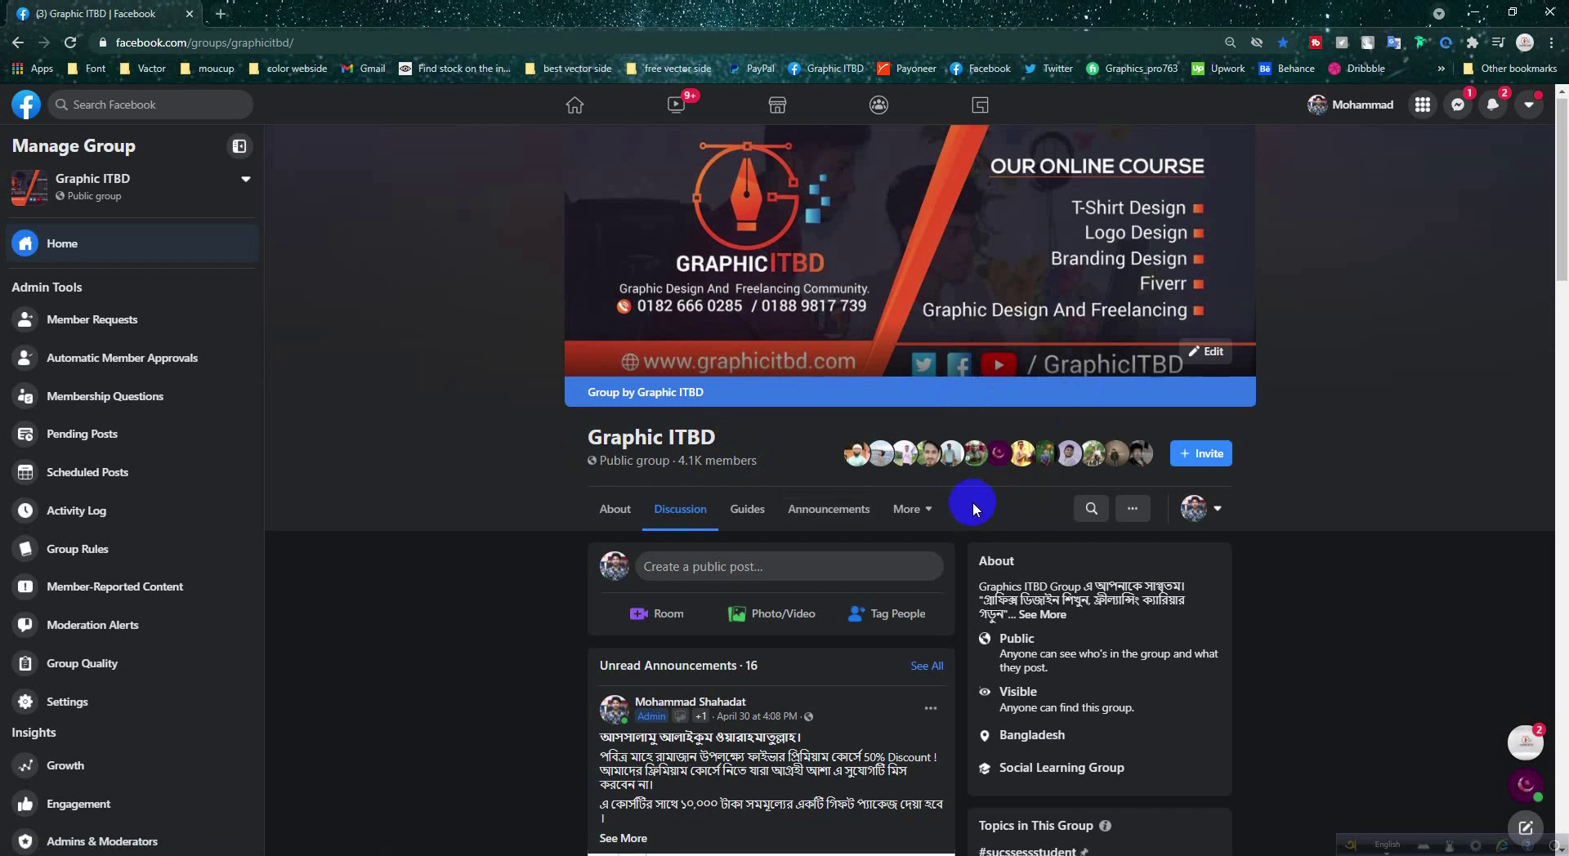
# Scroll through the group's T-shirt posts and back up, then minimize Chrome.
pyautogui.scroll(-4, 972, 502)
pyautogui.scroll(-4, 660, 539)
pyautogui.scroll(-7, 660, 539)
pyautogui.scroll(-1, 660, 539)
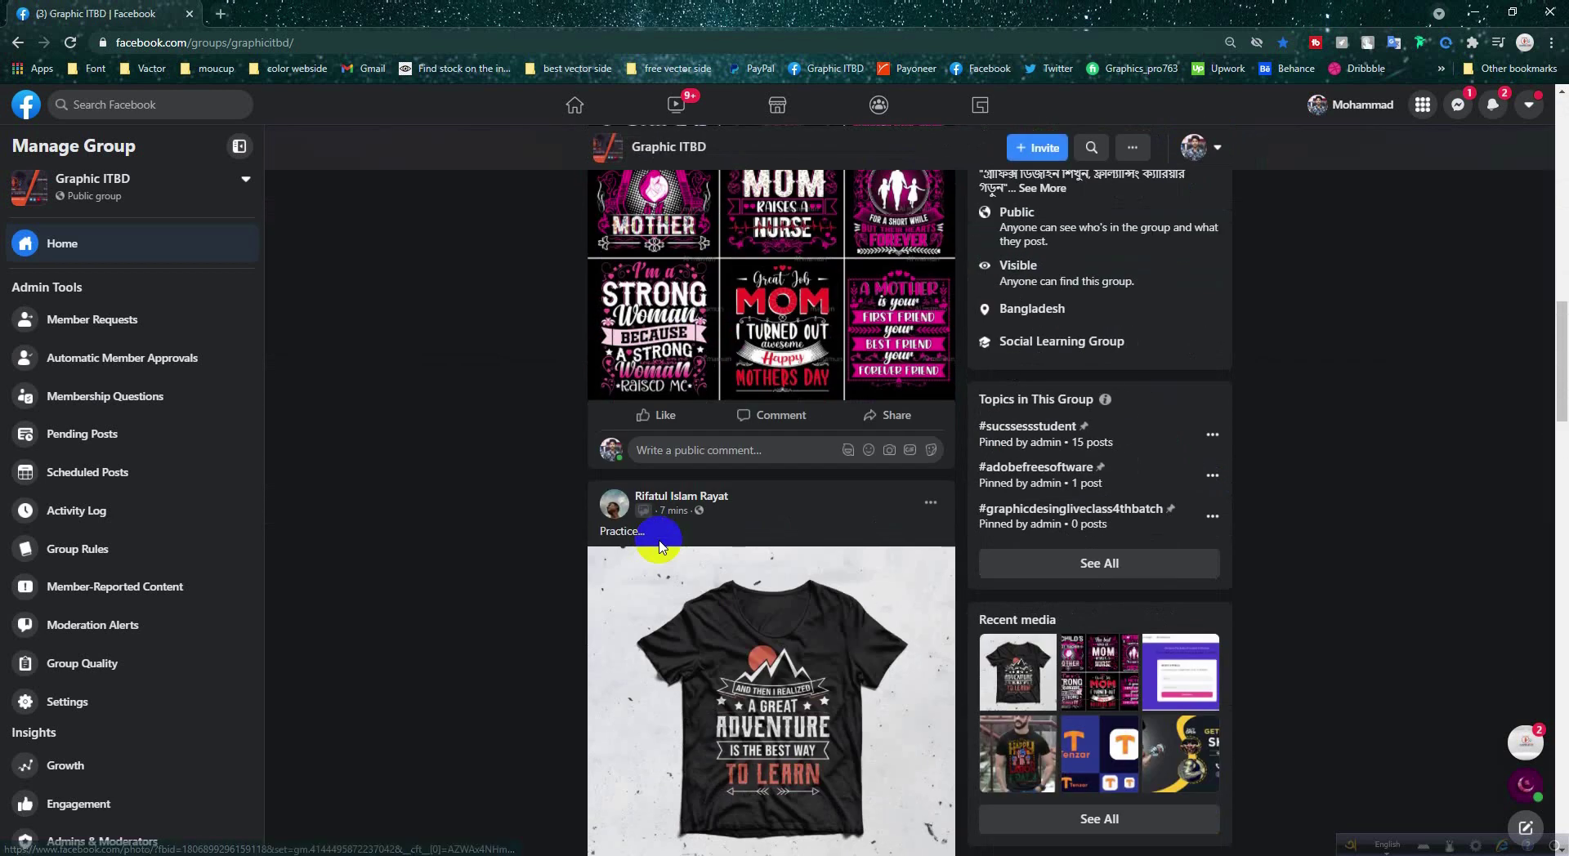
pyautogui.scroll(-2, 660, 540)
pyautogui.scroll(-4, 660, 544)
pyautogui.scroll(3, 660, 546)
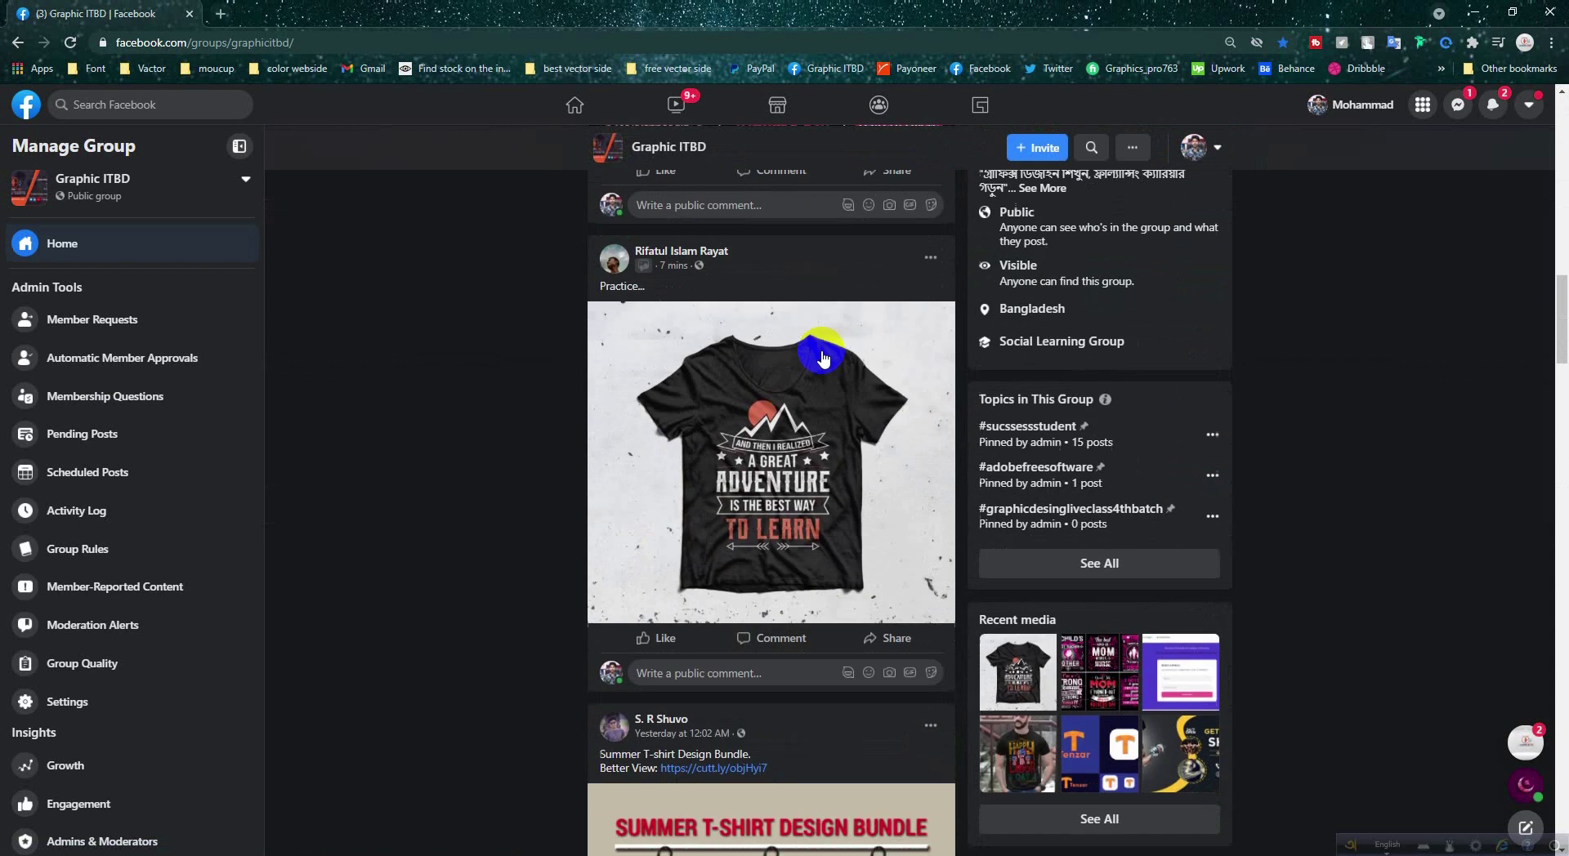
pyautogui.scroll(2, 814, 350)
pyautogui.scroll(3, 824, 367)
pyautogui.scroll(-3, 823, 367)
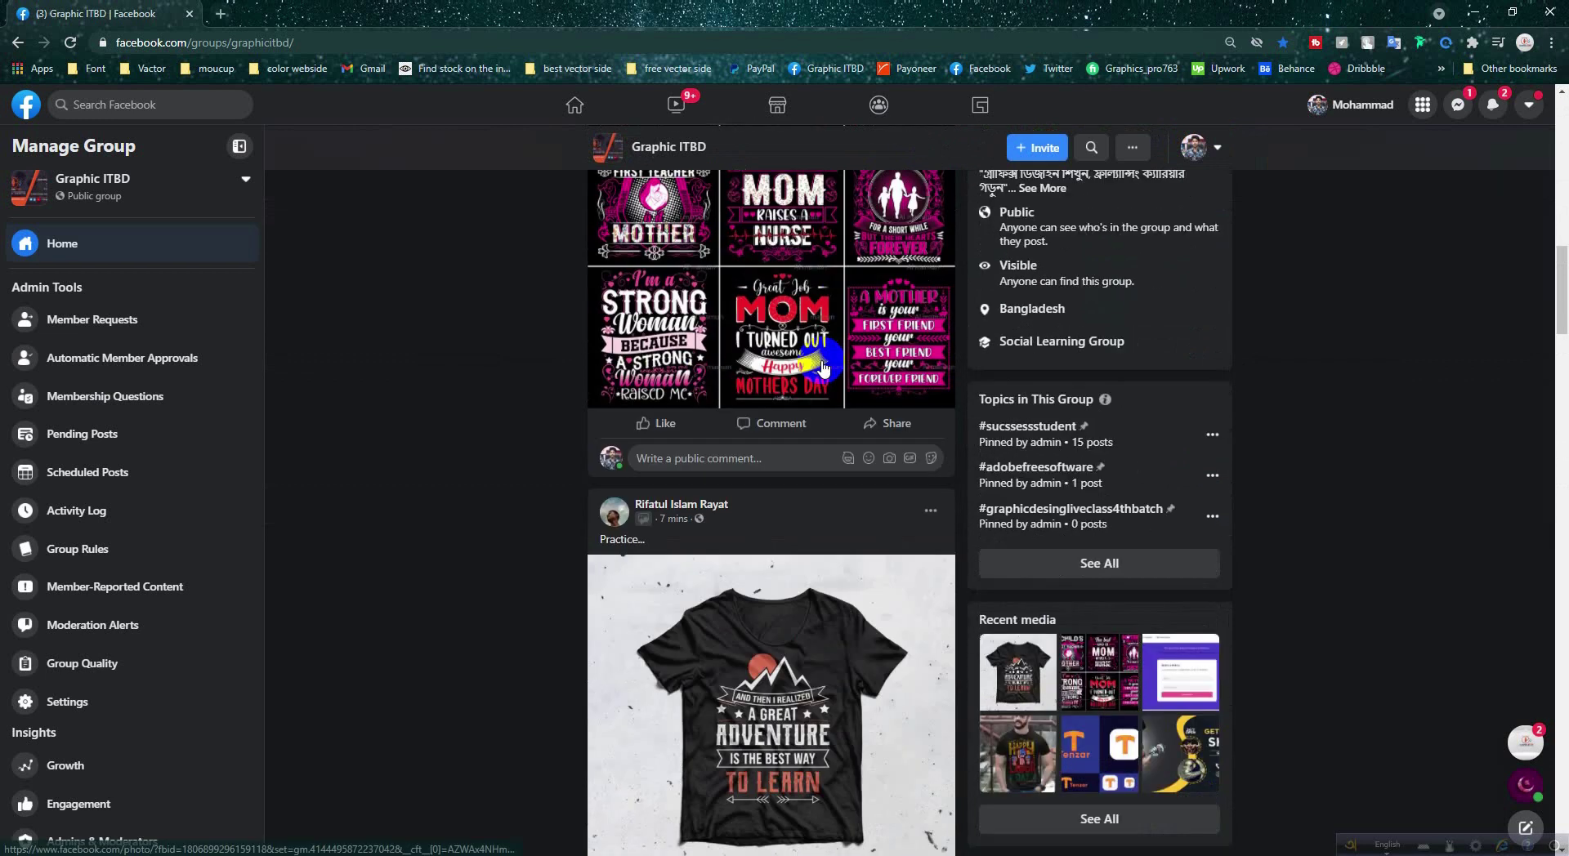
pyautogui.scroll(-5, 824, 367)
pyautogui.scroll(-4, 823, 368)
pyautogui.scroll(-4, 824, 366)
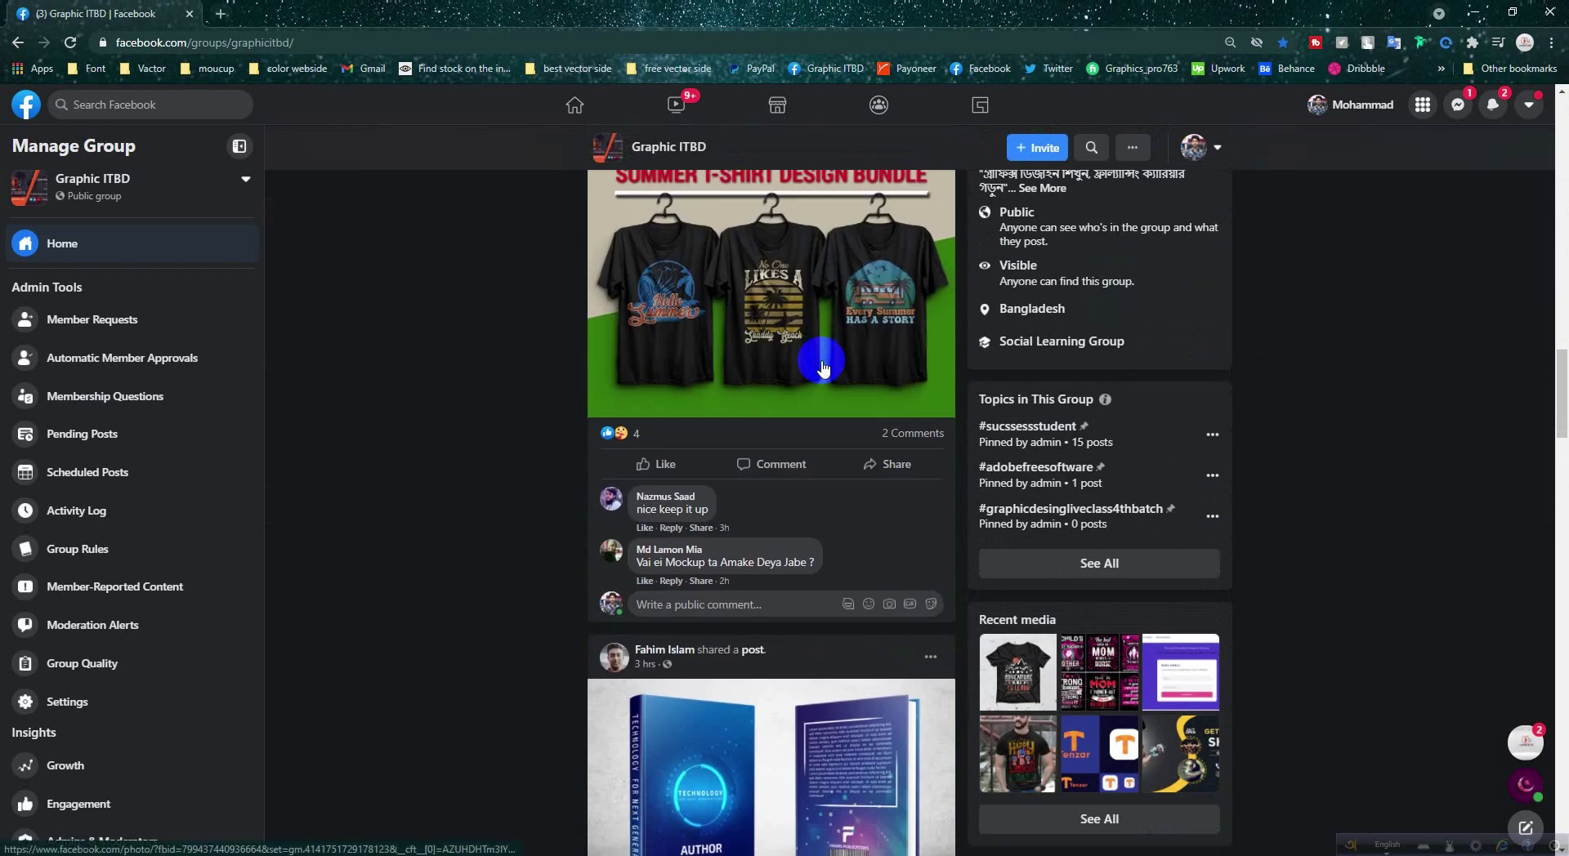
pyautogui.scroll(-2, 813, 396)
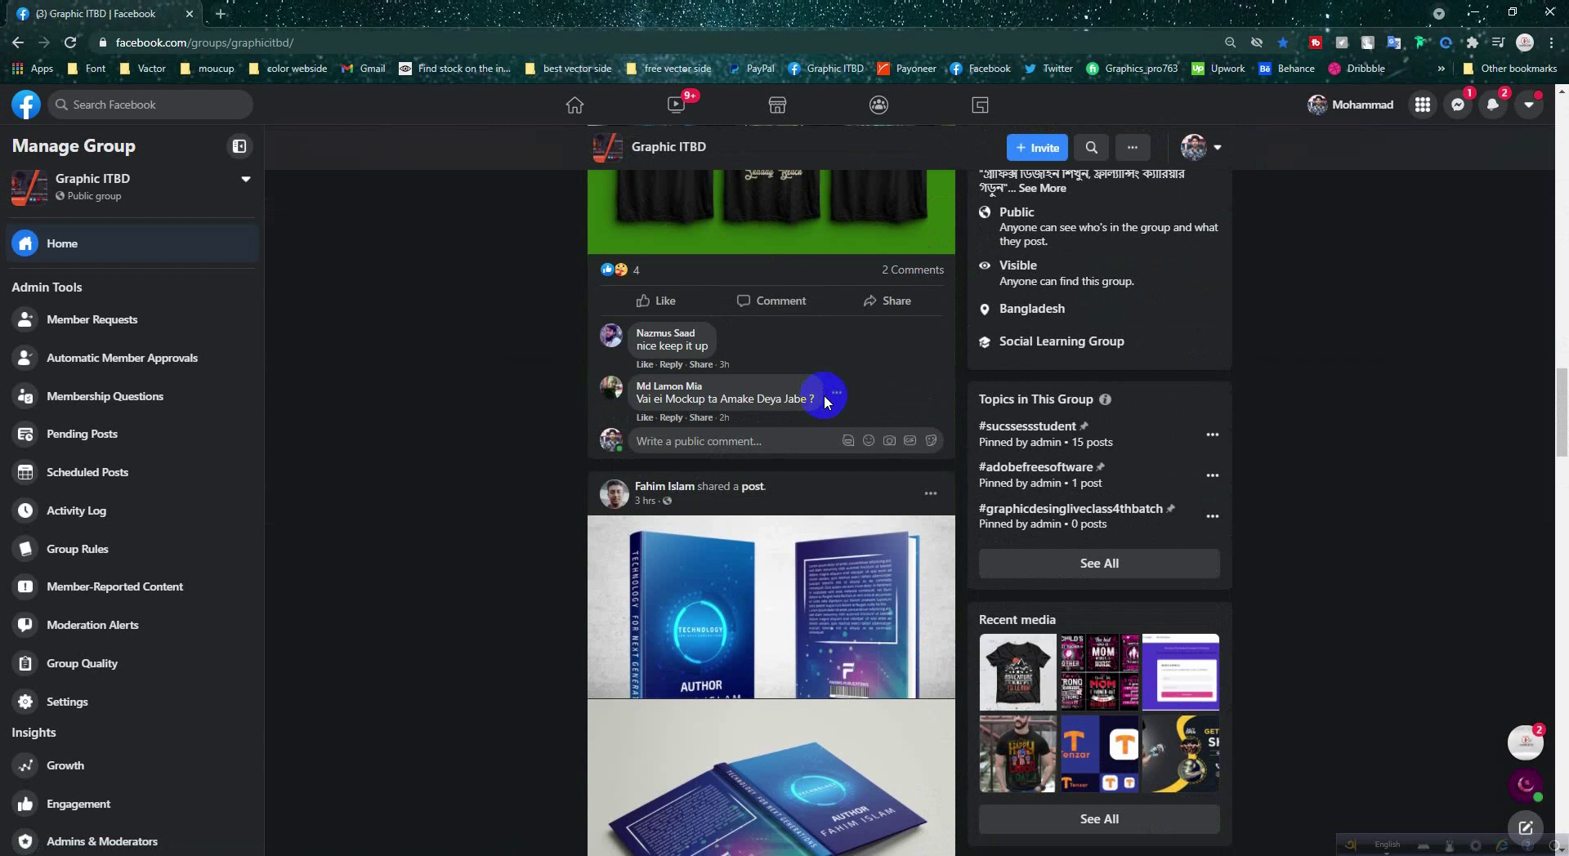
pyautogui.scroll(-3, 823, 395)
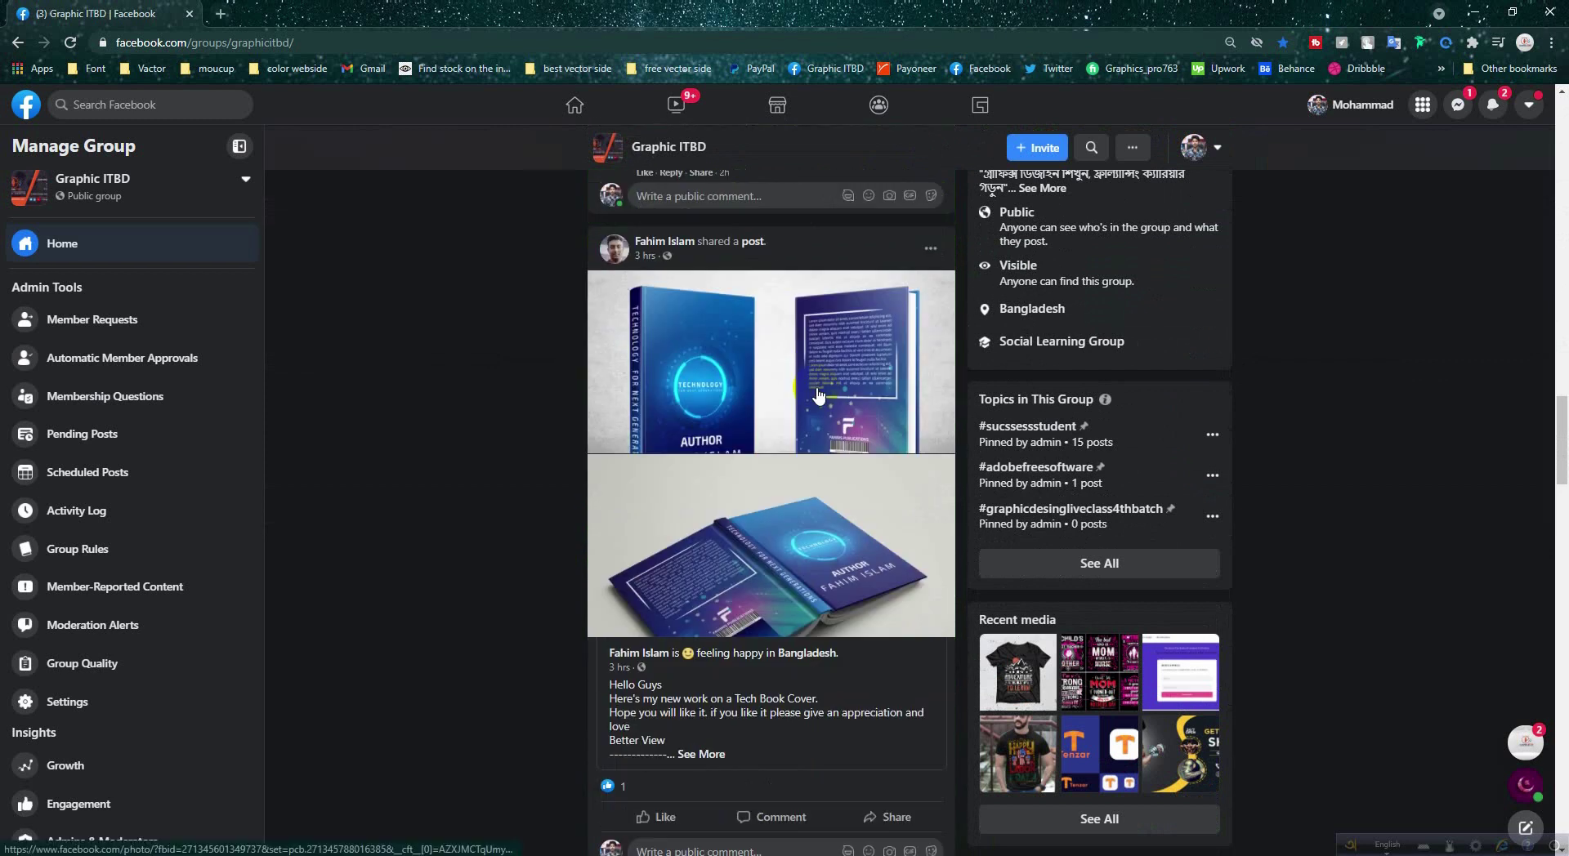
pyautogui.scroll(3, 818, 396)
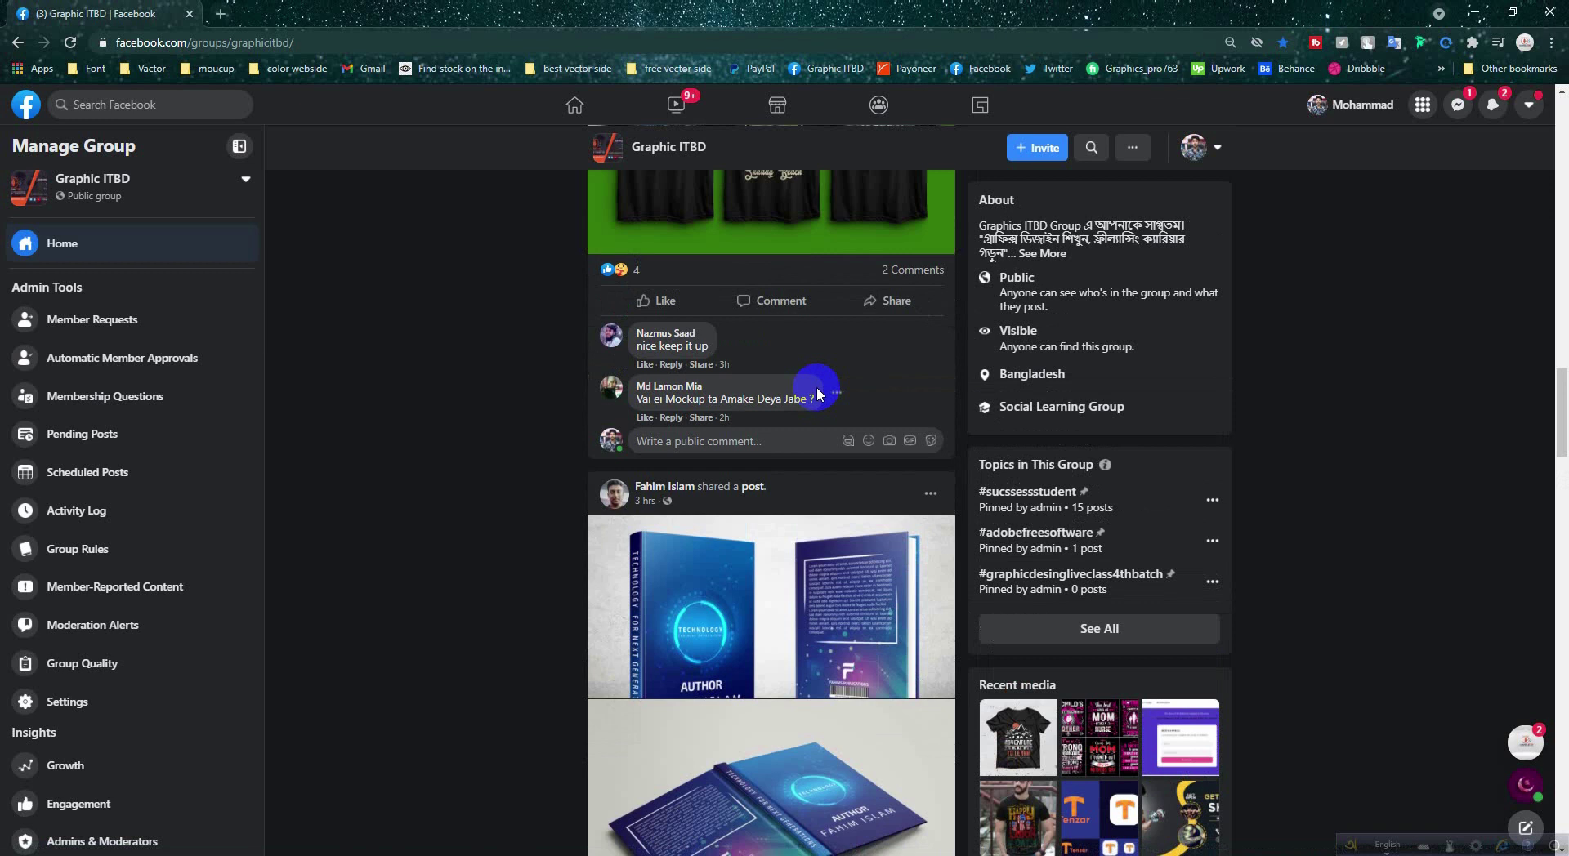
pyautogui.scroll(4, 816, 386)
pyautogui.scroll(4, 818, 395)
pyautogui.scroll(5, 817, 396)
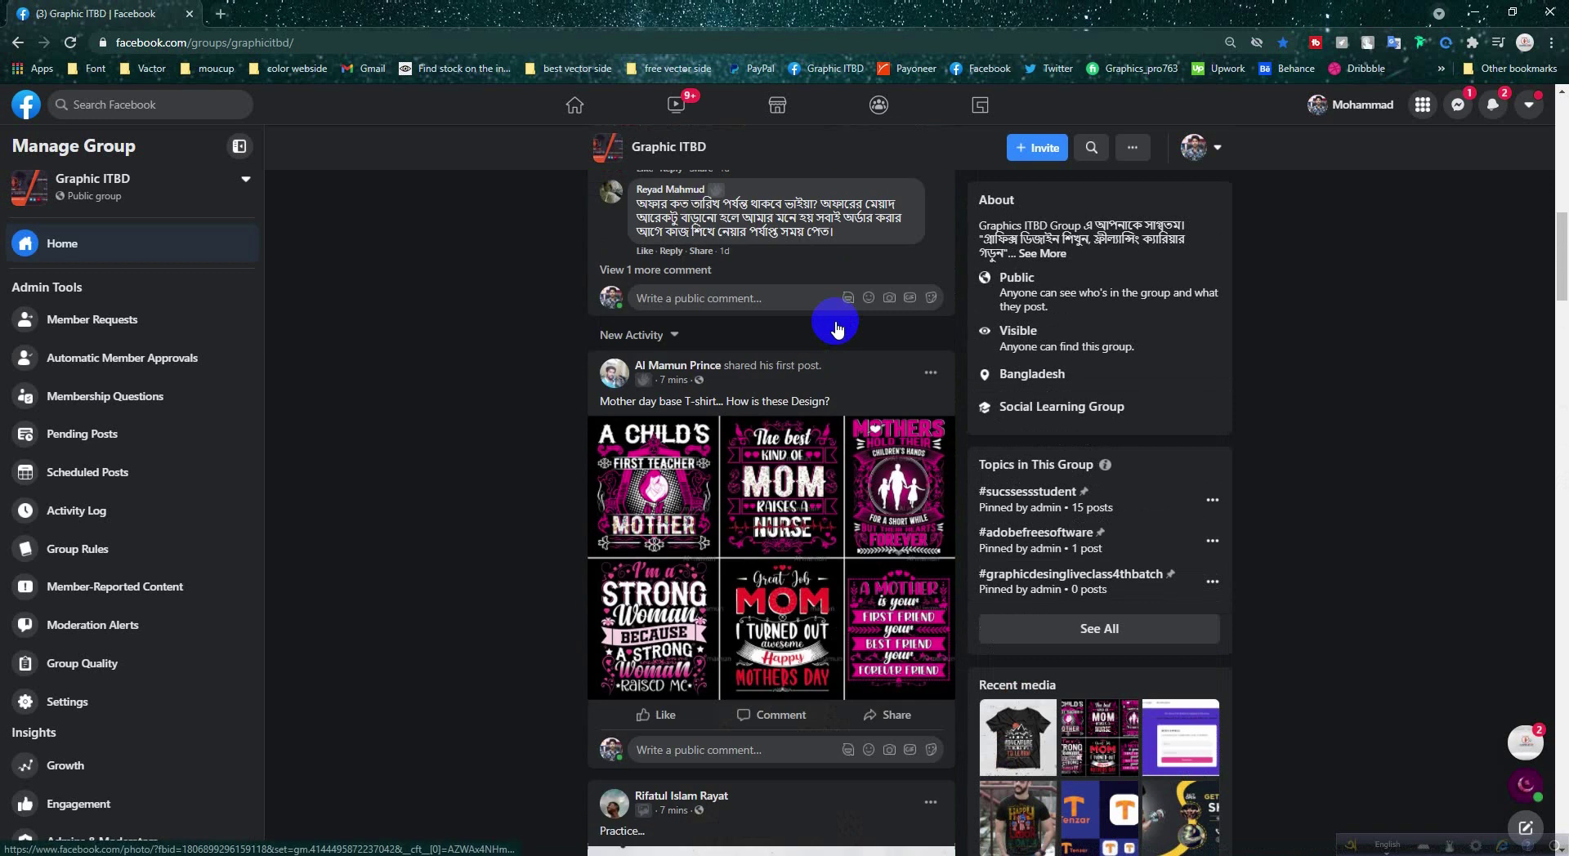
pyautogui.scroll(5, 830, 326)
pyautogui.scroll(5, 833, 324)
pyautogui.scroll(5, 835, 320)
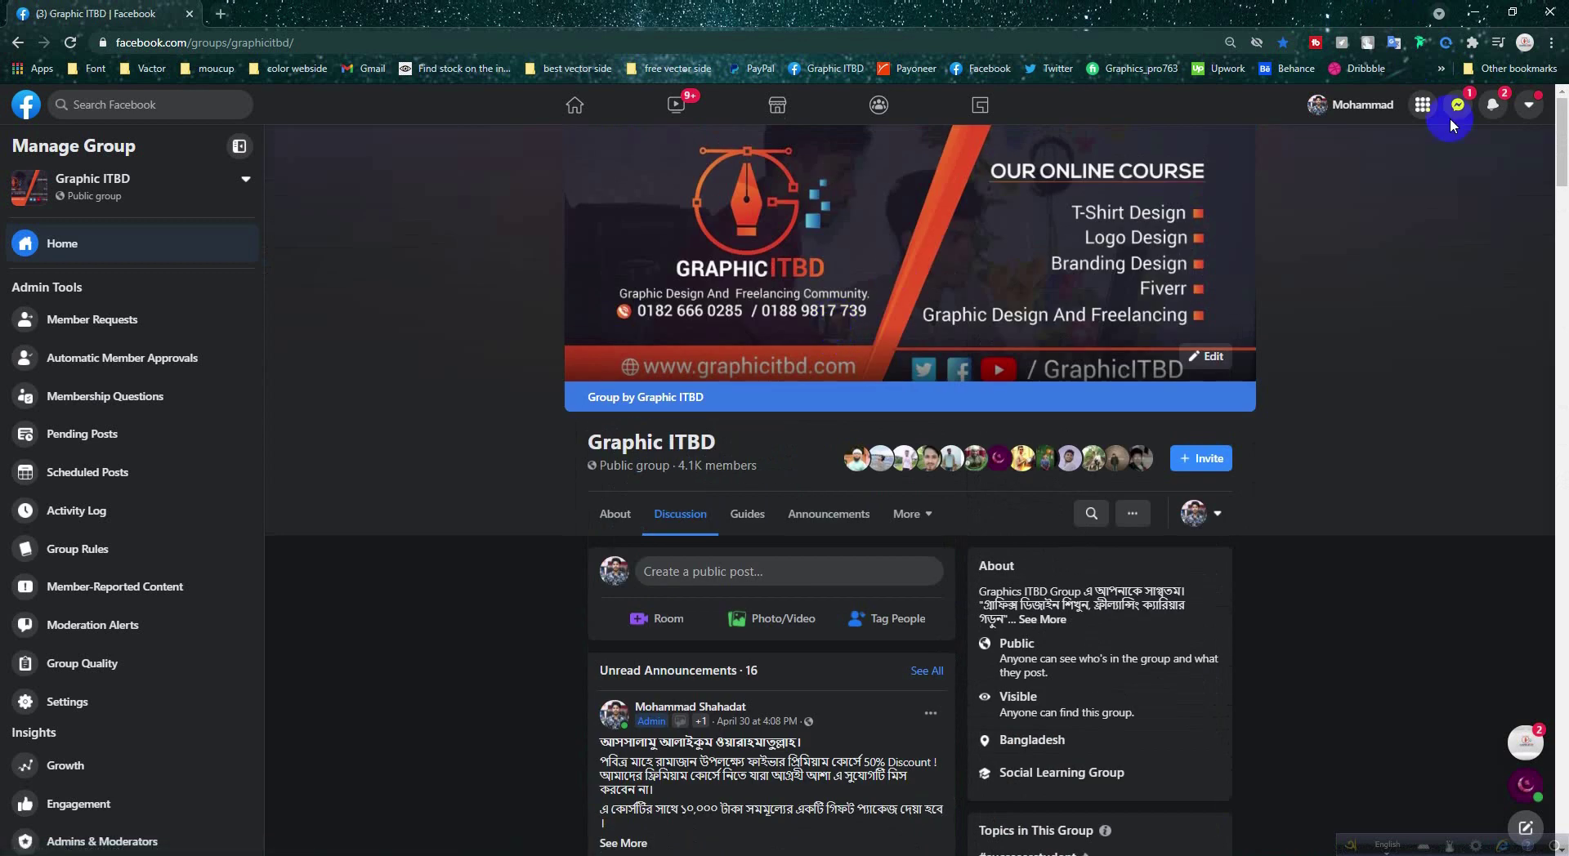
pyautogui.click(1470, 11)
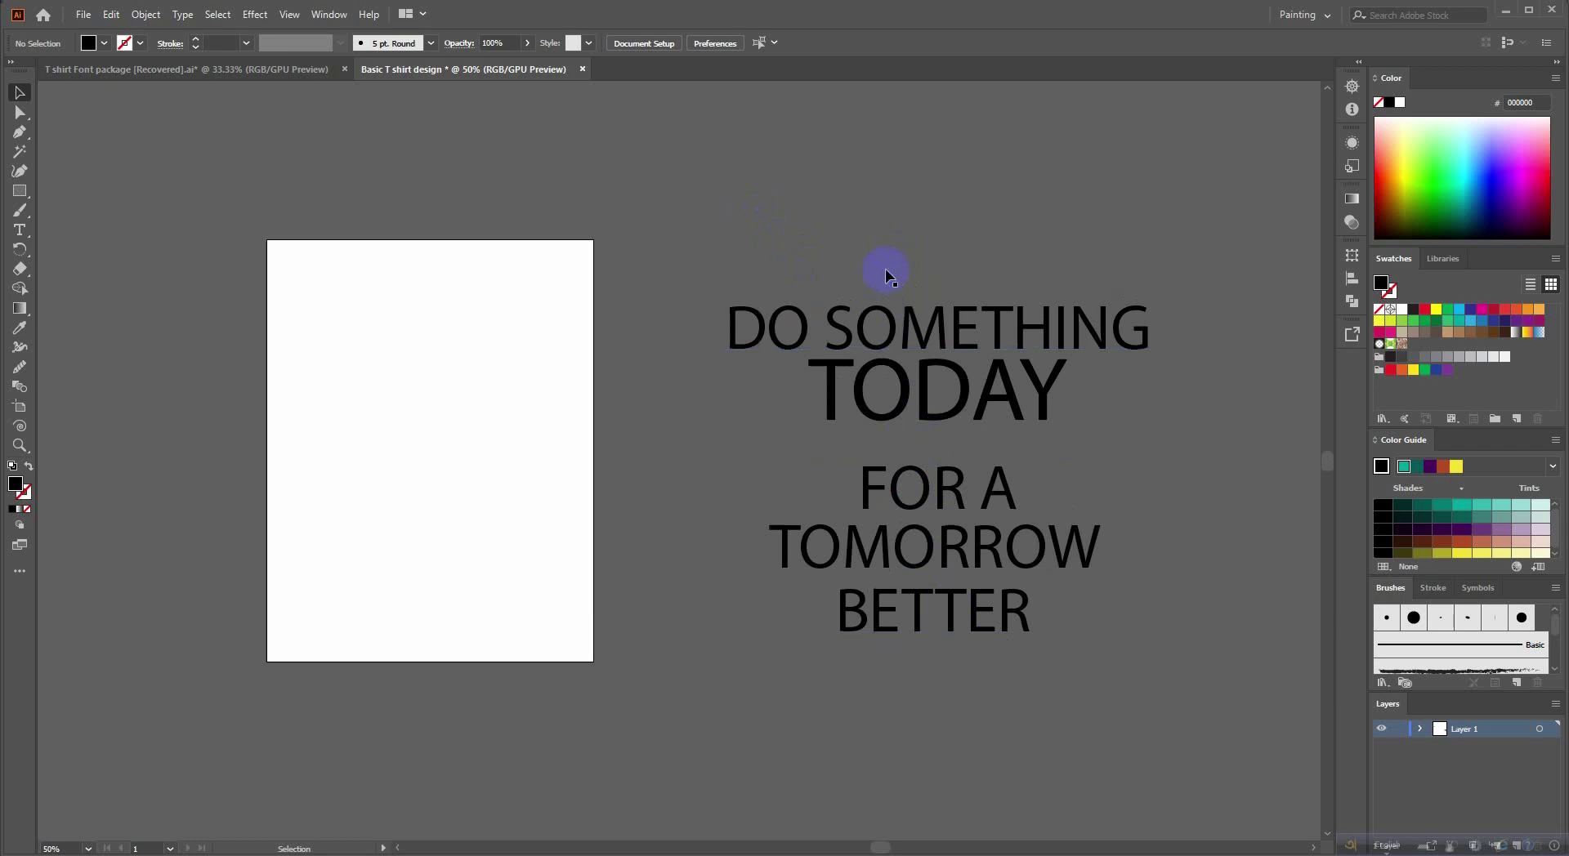
# Drag BETTER, TOMORROW, FOR A and TODAY lower to widen the quote's line spacing.
pyautogui.click(937, 629)
pyautogui.click(1068, 647)
pyautogui.moveTo(932, 618); pyautogui.dragTo(933, 643)
pyautogui.moveTo(937, 549); pyautogui.dragTo(937, 572)
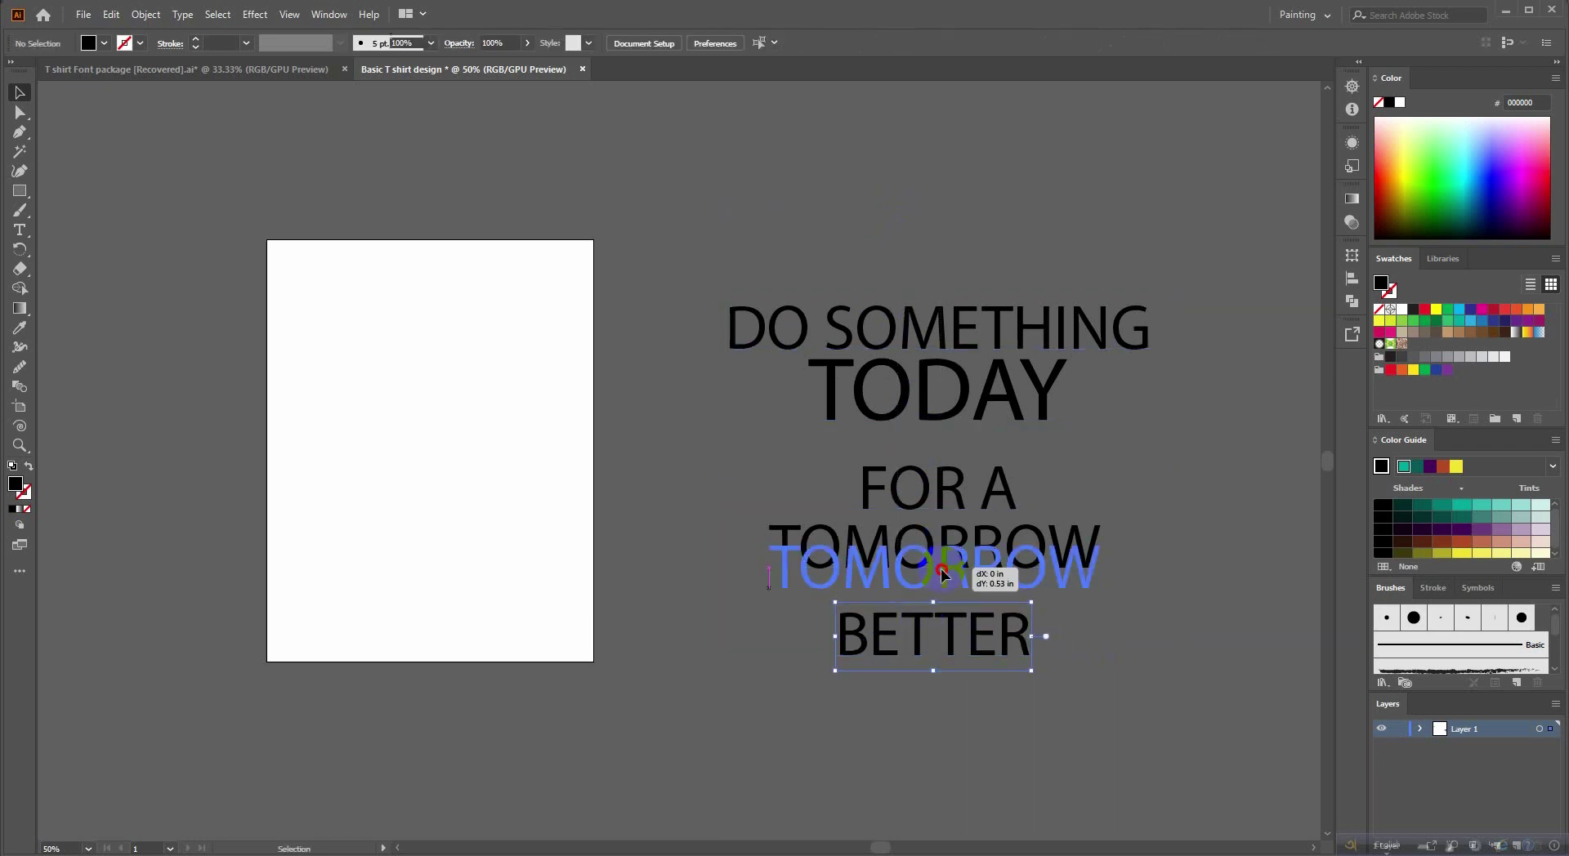
pyautogui.moveTo(937, 490); pyautogui.dragTo(937, 506)
pyautogui.moveTo(927, 410); pyautogui.dragTo(927, 419)
pyautogui.click(938, 331)
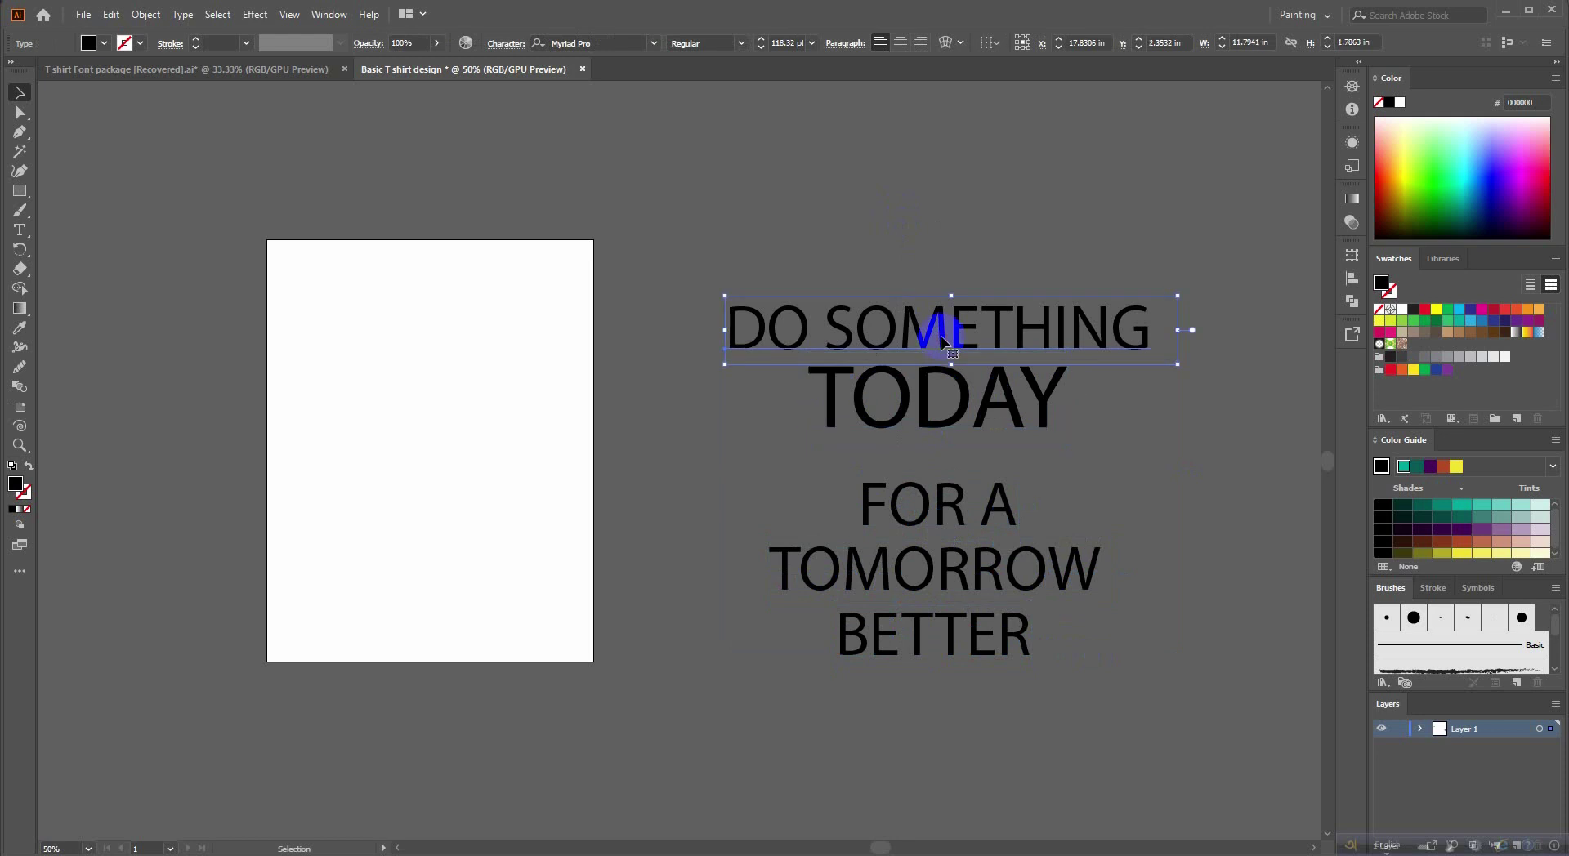
pyautogui.moveTo(891, 241); pyautogui.dragTo(964, 621)
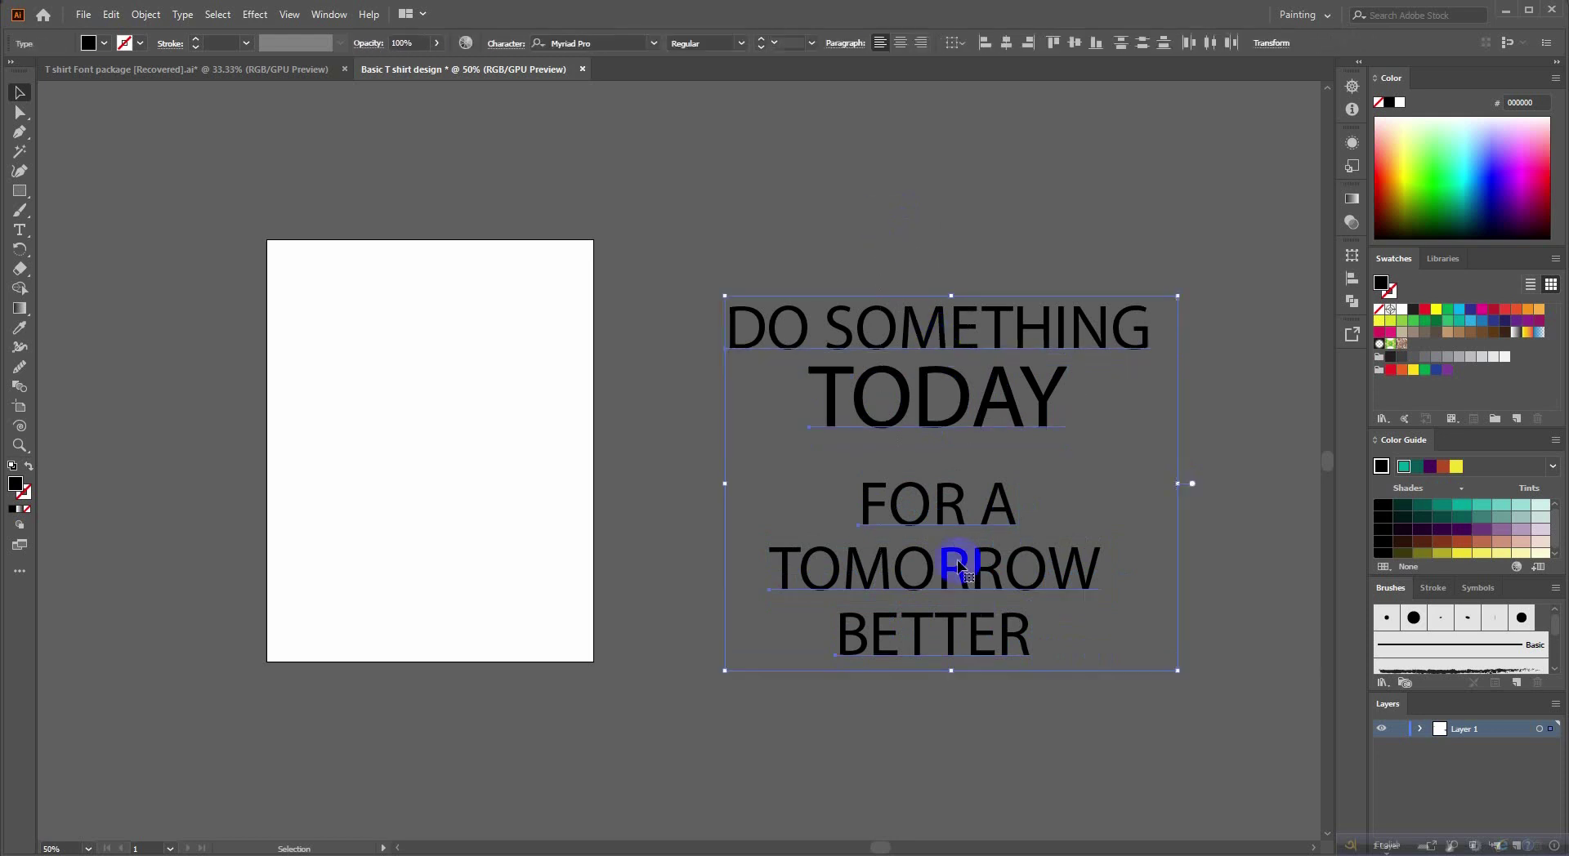
pyautogui.click(865, 210)
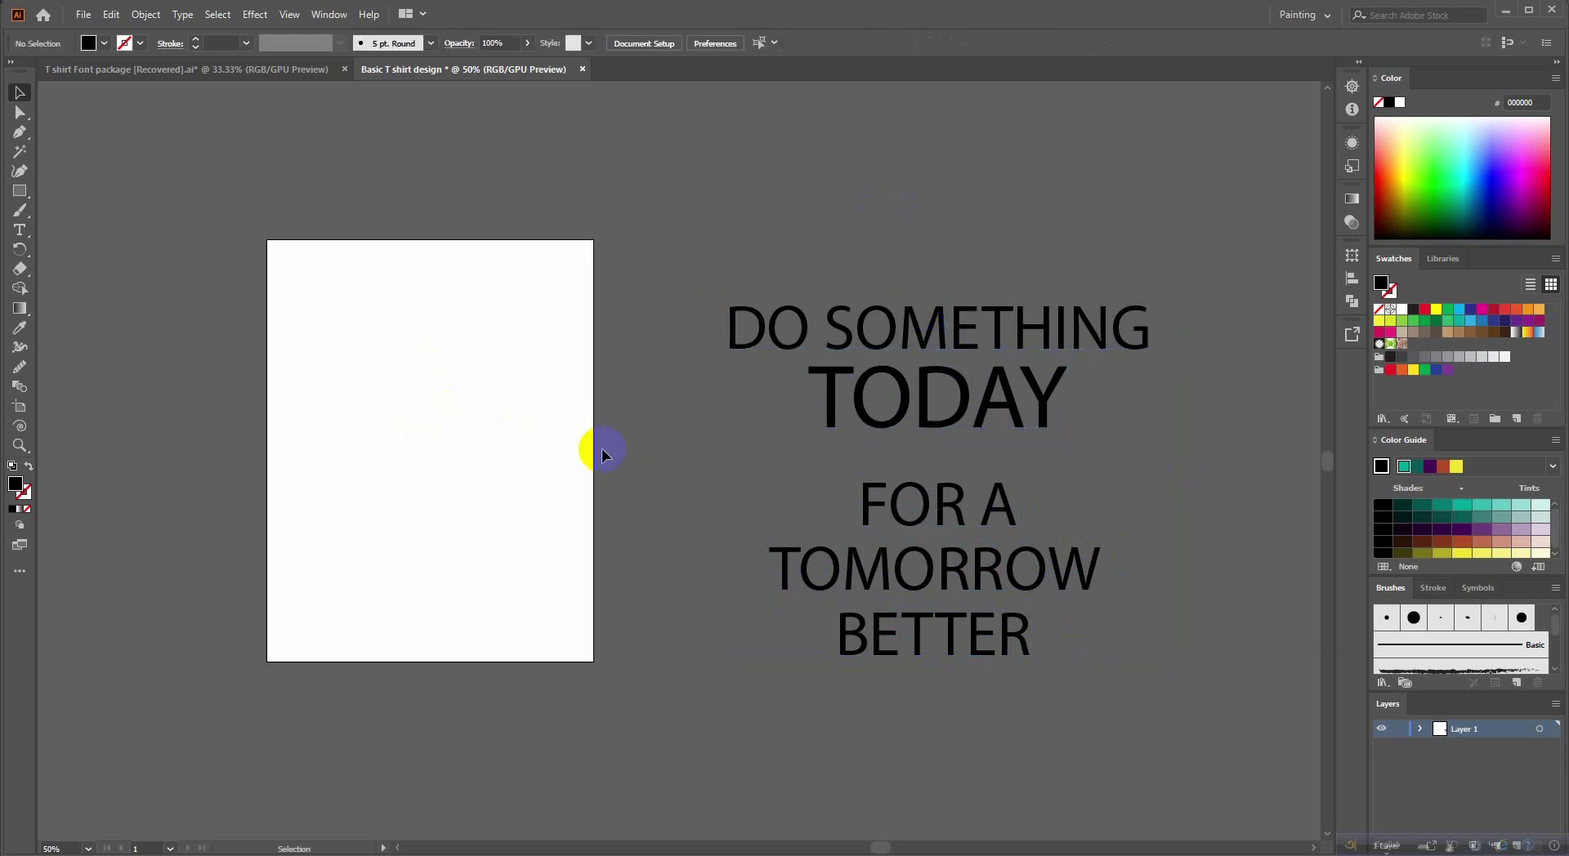
pyautogui.hscroll(-2, 624, 425)
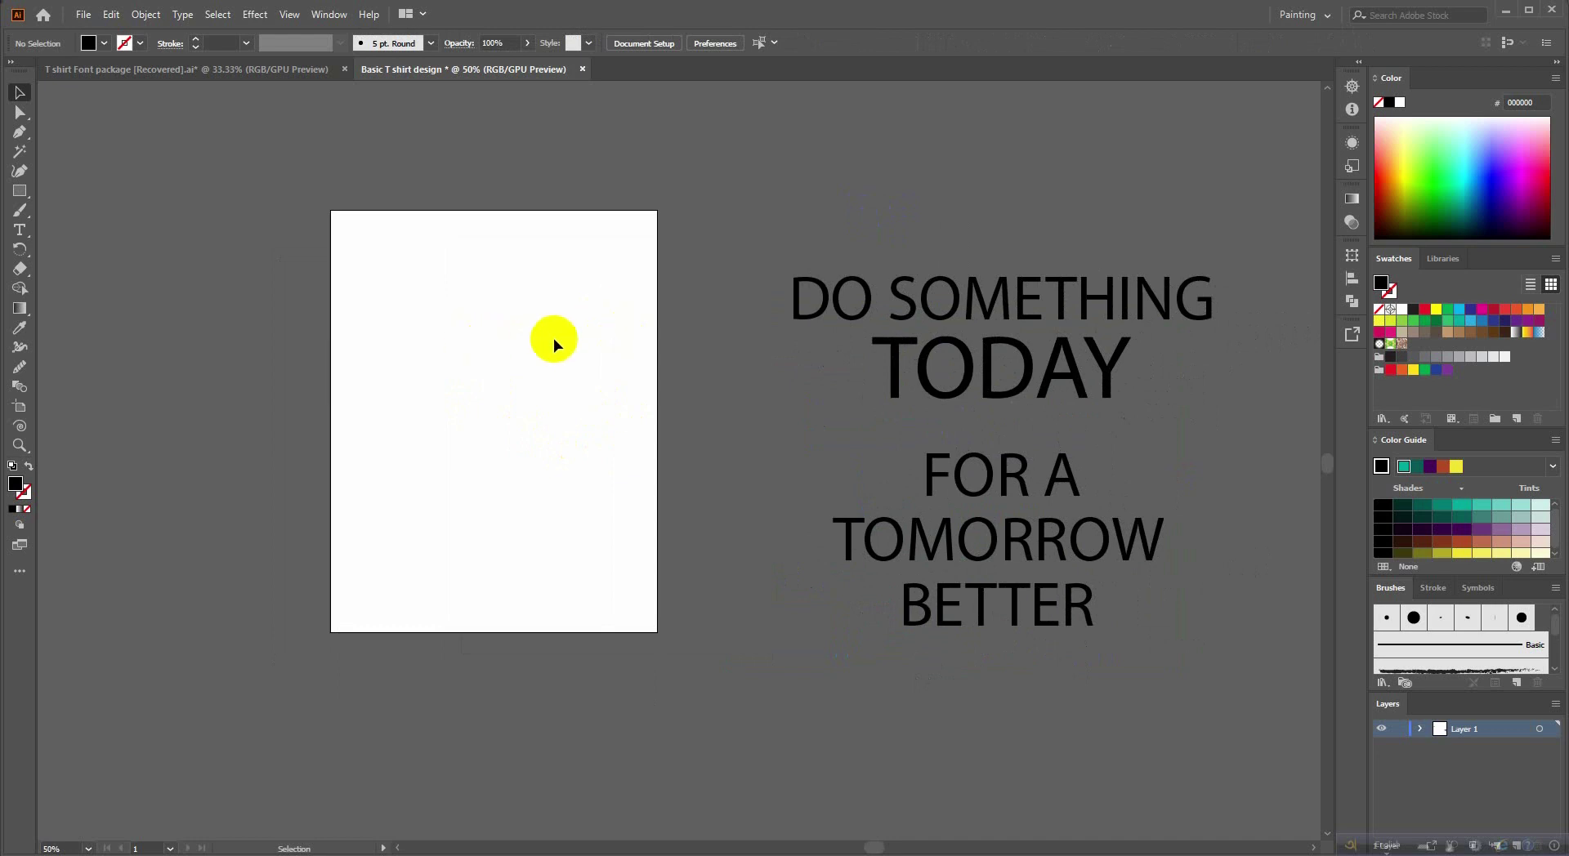
# Show rulers and place vertical guides on the artboard's left and right edges.
pyautogui.press('a')
pyautogui.hotkey('ctrl', 'r')
pyautogui.moveTo(43, 322); pyautogui.dragTo(346, 372)
pyautogui.moveTo(45, 351); pyautogui.dragTo(650, 395)
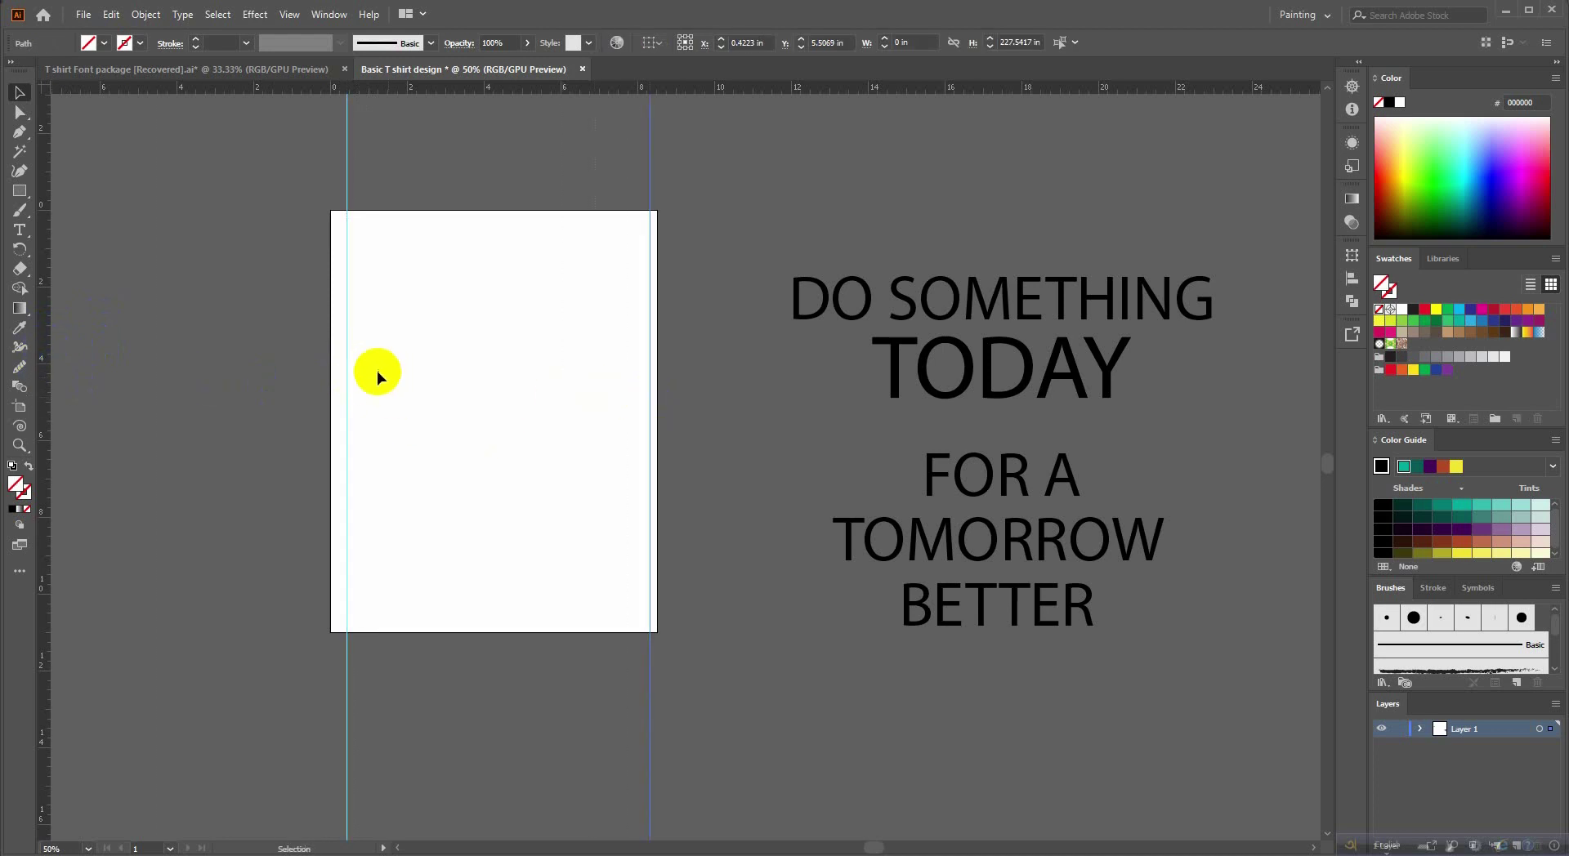
pyautogui.moveTo(345, 369); pyautogui.dragTo(337, 374)
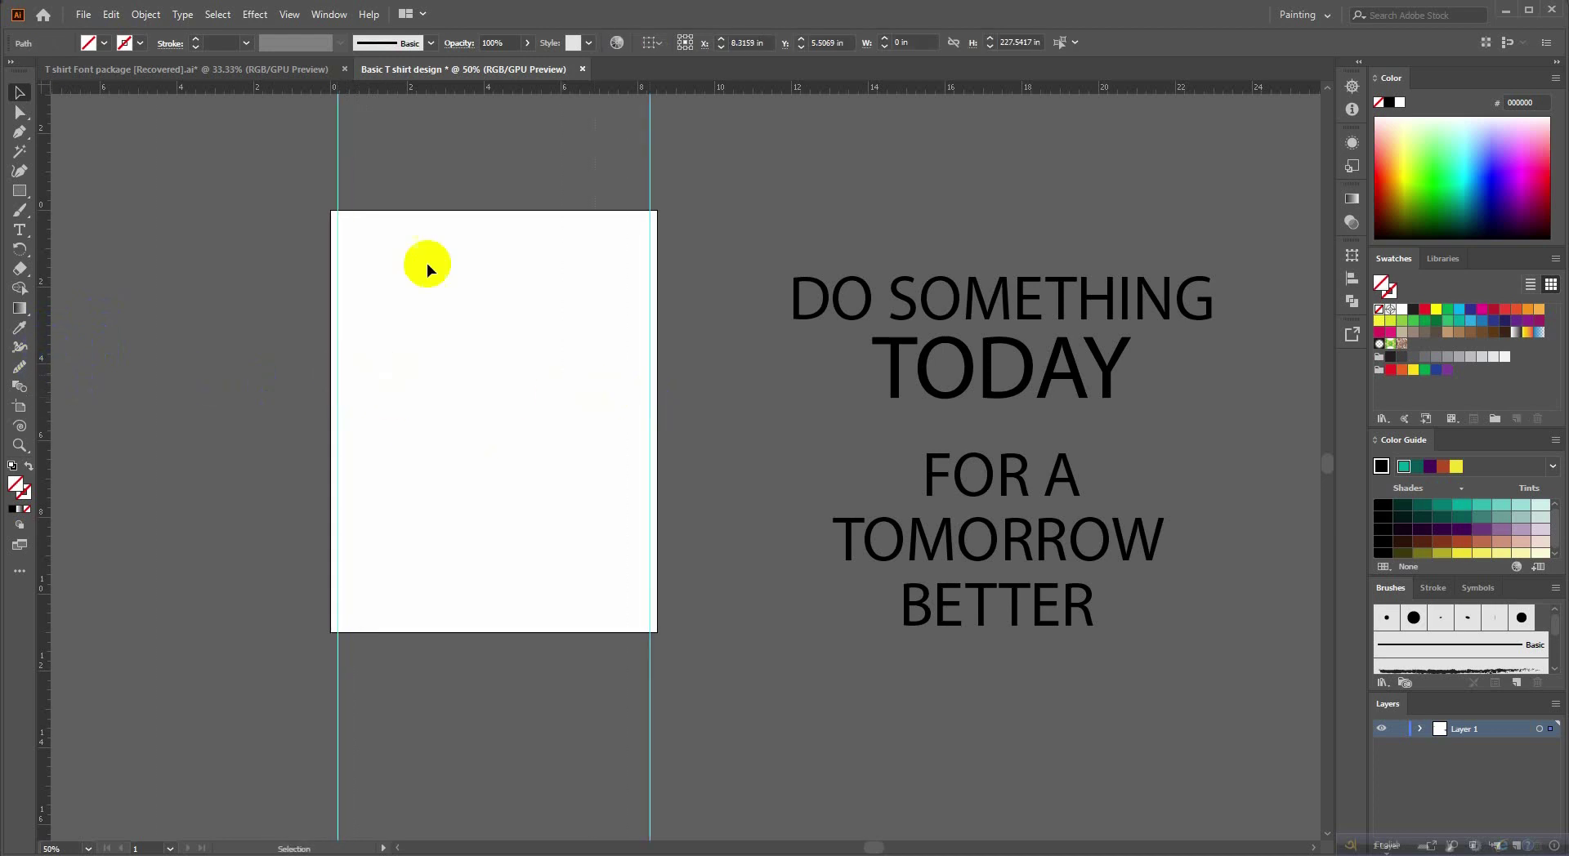
# Lock the guides in place.
pyautogui.moveTo(689, 248); pyautogui.dragTo(525, 252)
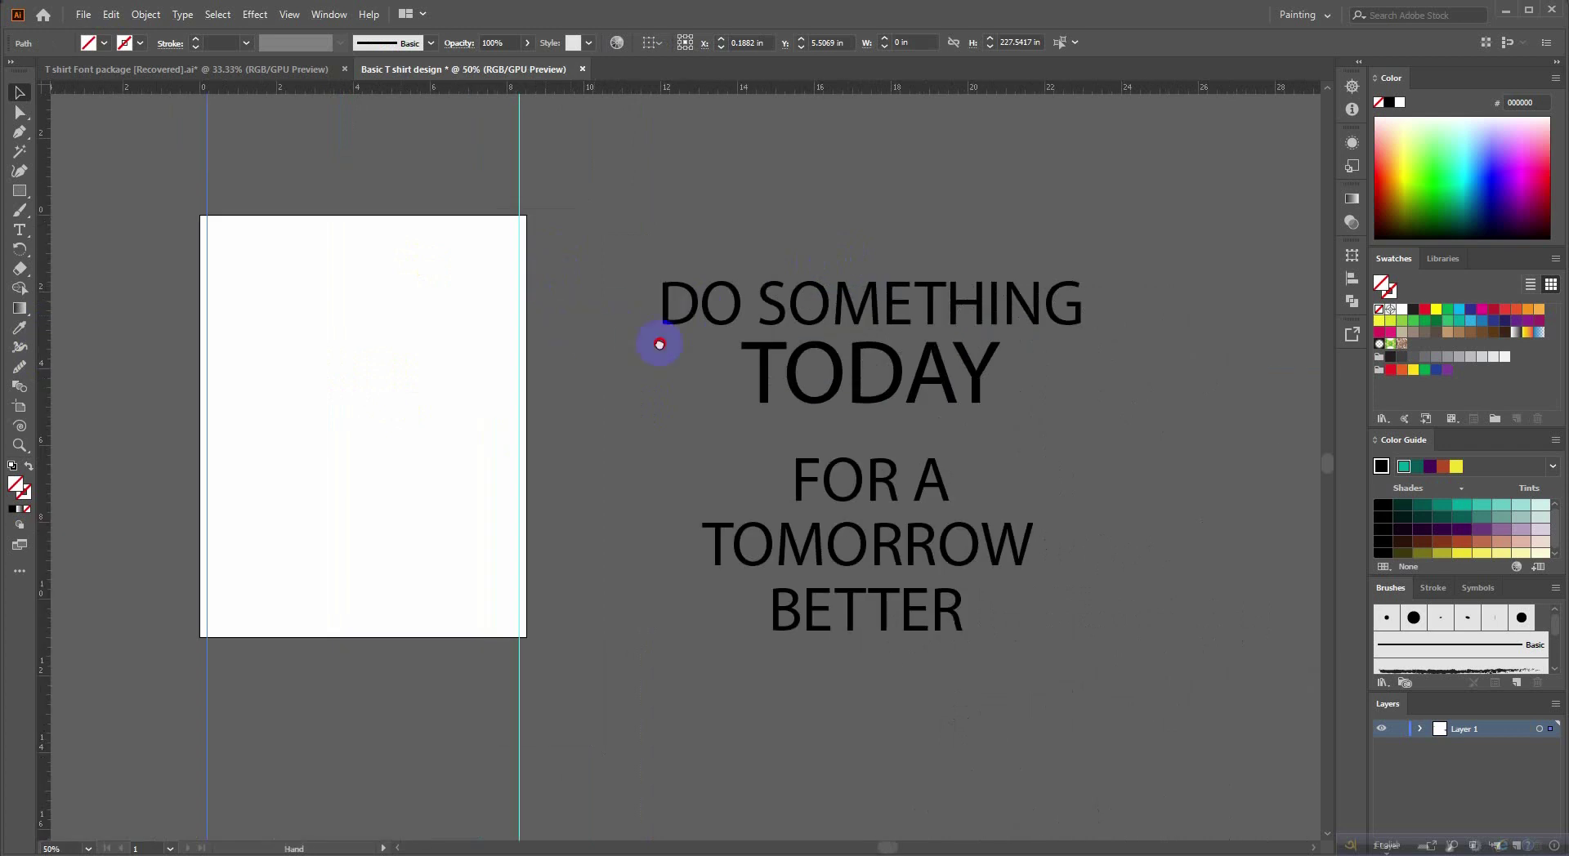
pyautogui.hscroll(-2, 674, 344)
pyautogui.scroll(-1, 695, 335)
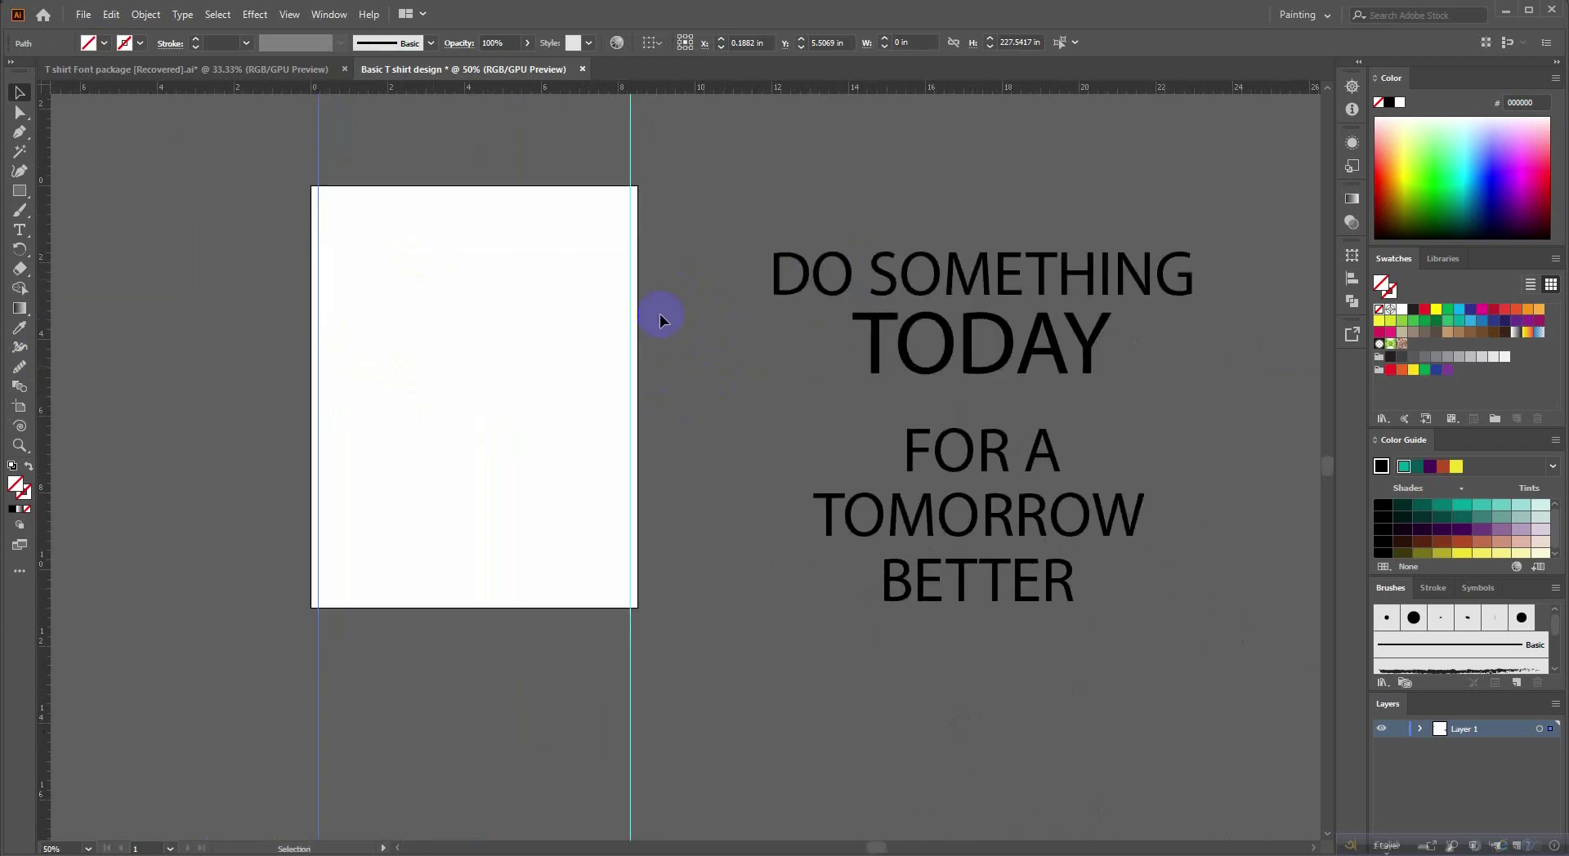
pyautogui.scroll(1, 329, 231)
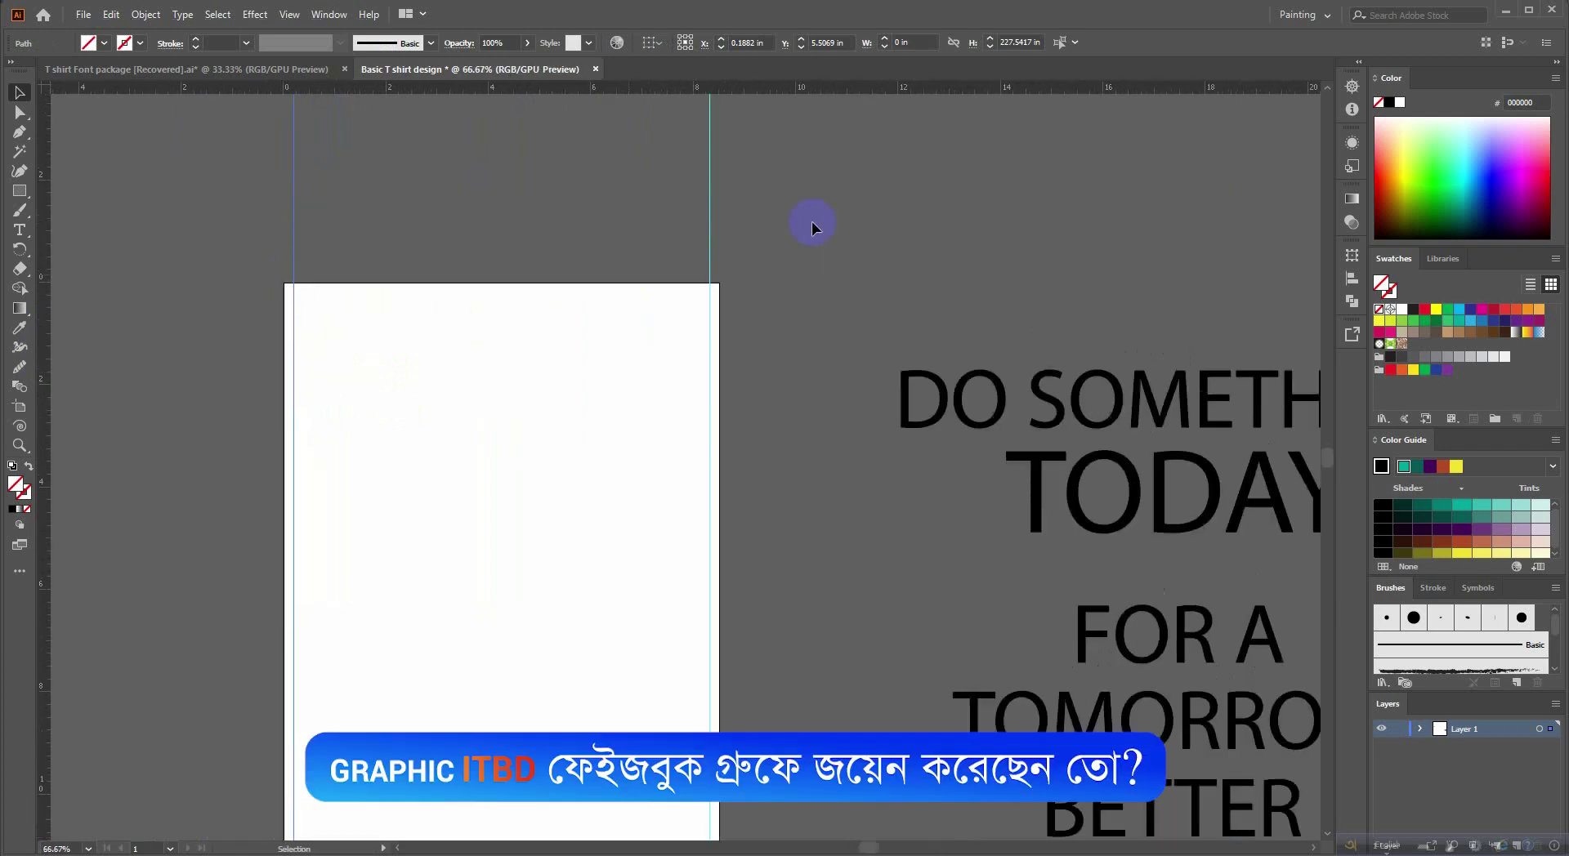
pyautogui.rightClick(904, 186)
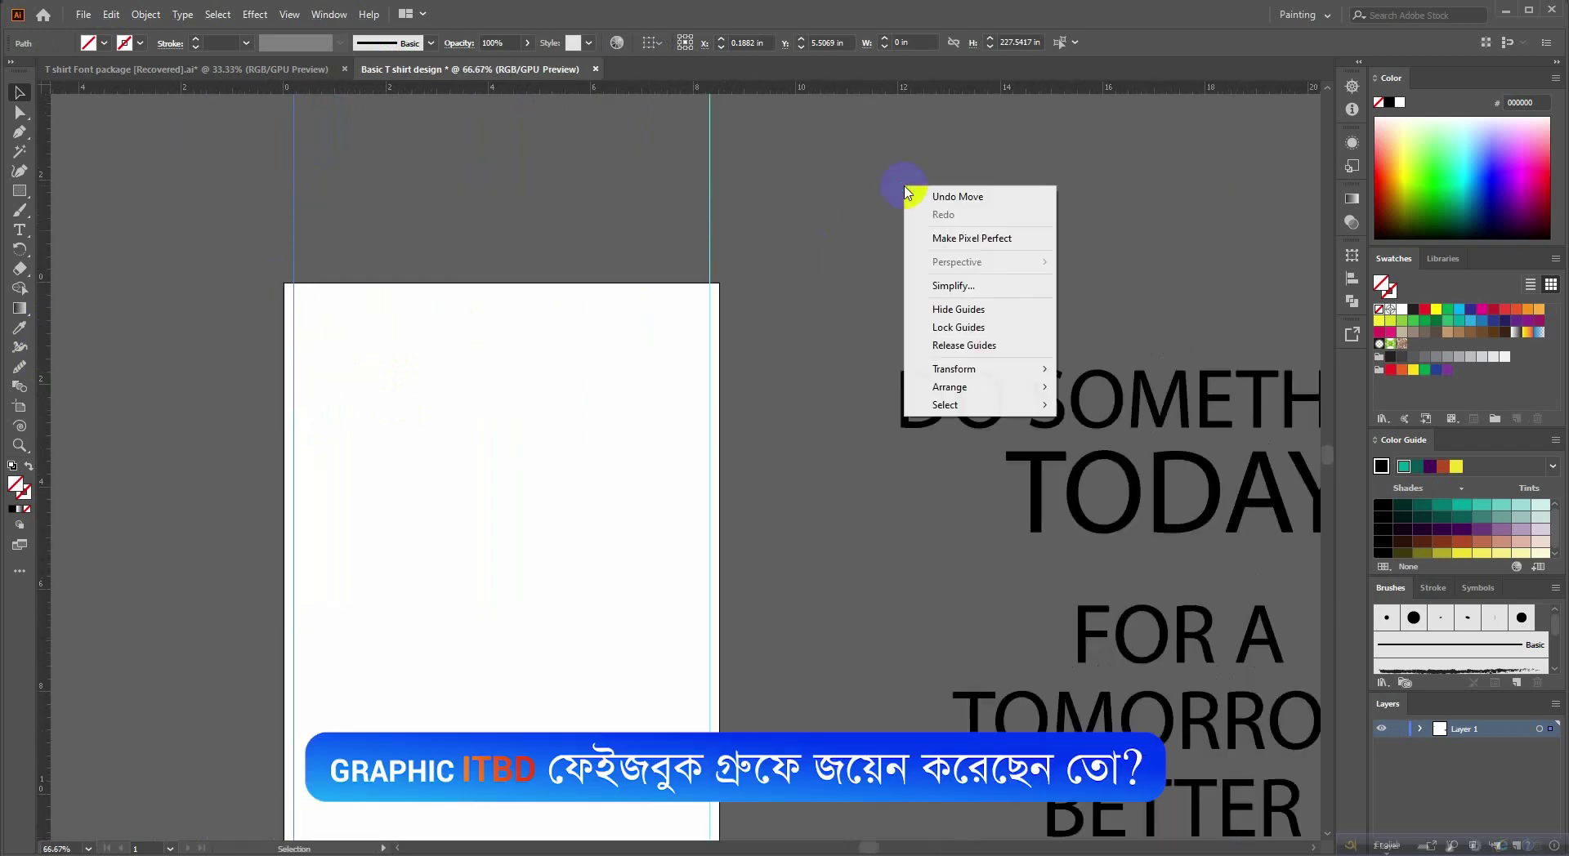
pyautogui.click(964, 326)
# Move DO SOMETHING to the top of the artboard and shrink it.
pyautogui.scroll(-2, 967, 296)
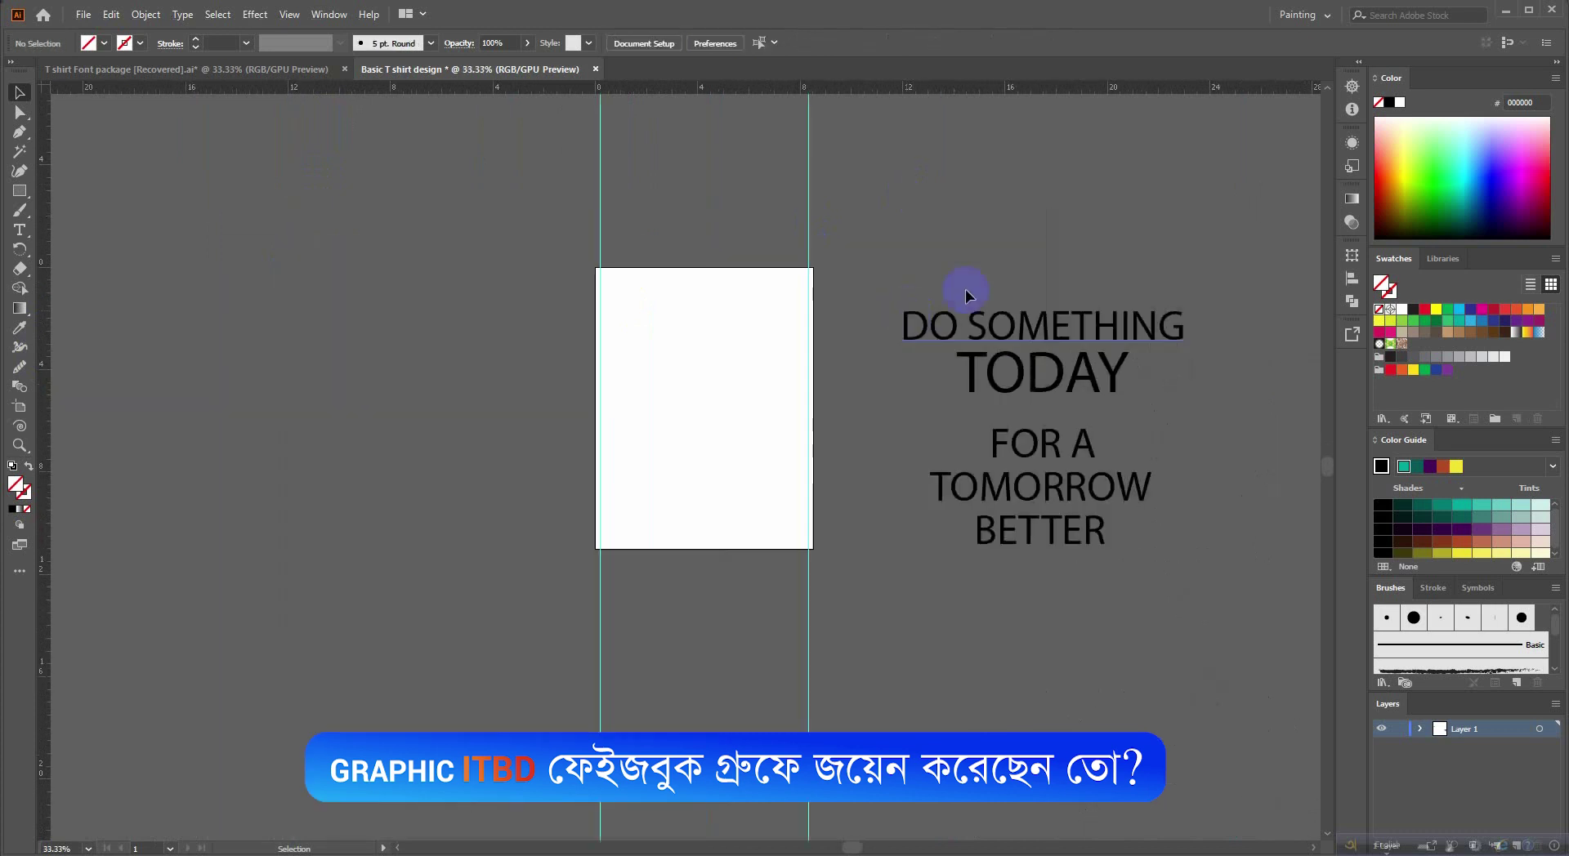
pyautogui.click(1029, 335)
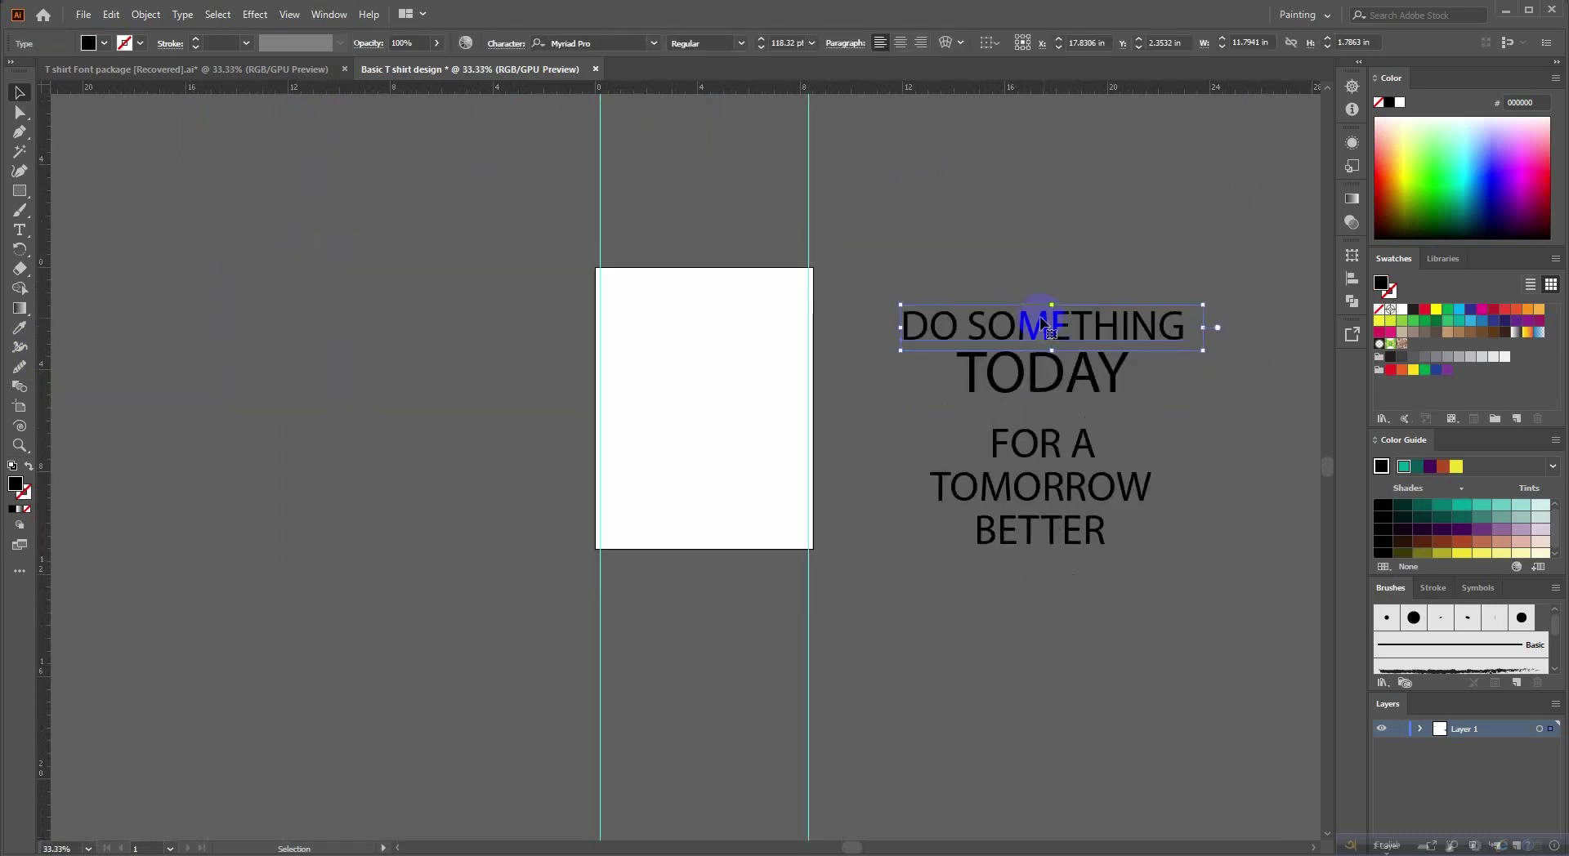
pyautogui.click(990, 282)
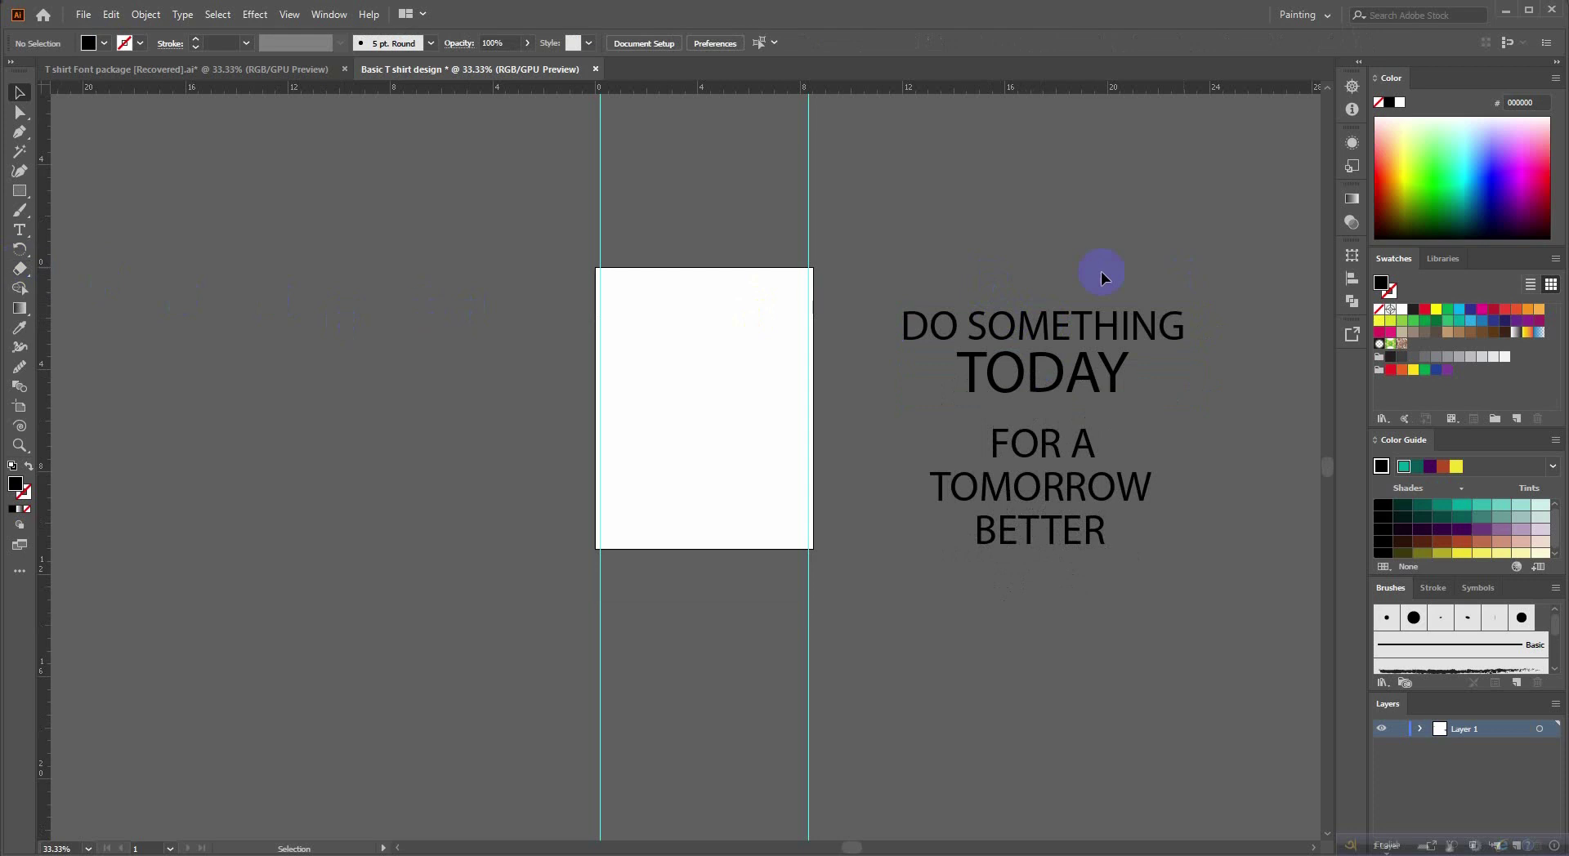
pyautogui.moveTo(1050, 319); pyautogui.dragTo(749, 292)
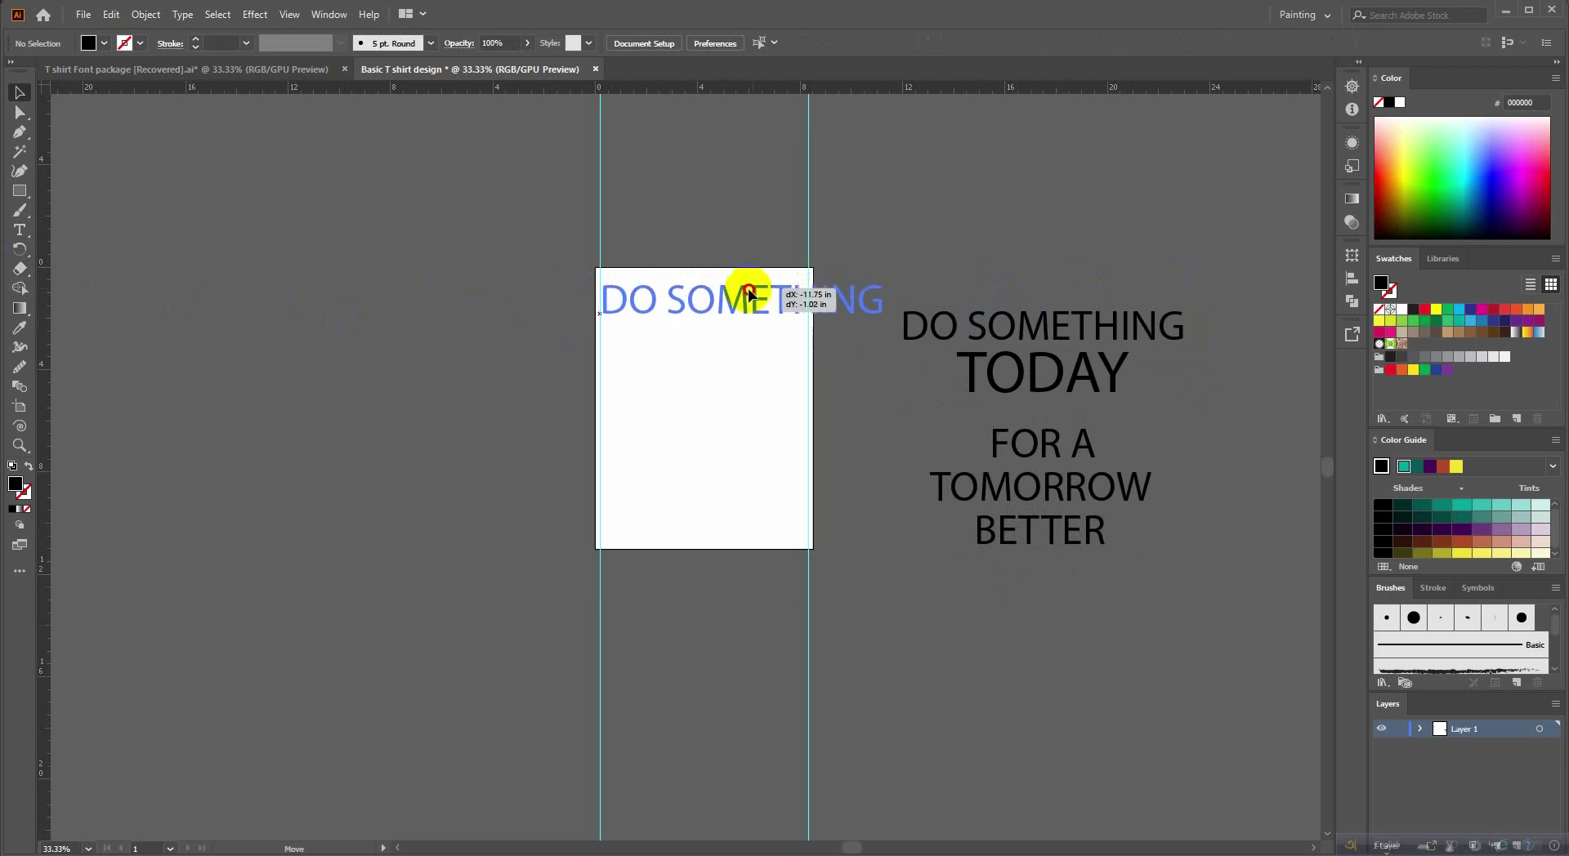
pyautogui.scroll(1, 801, 286)
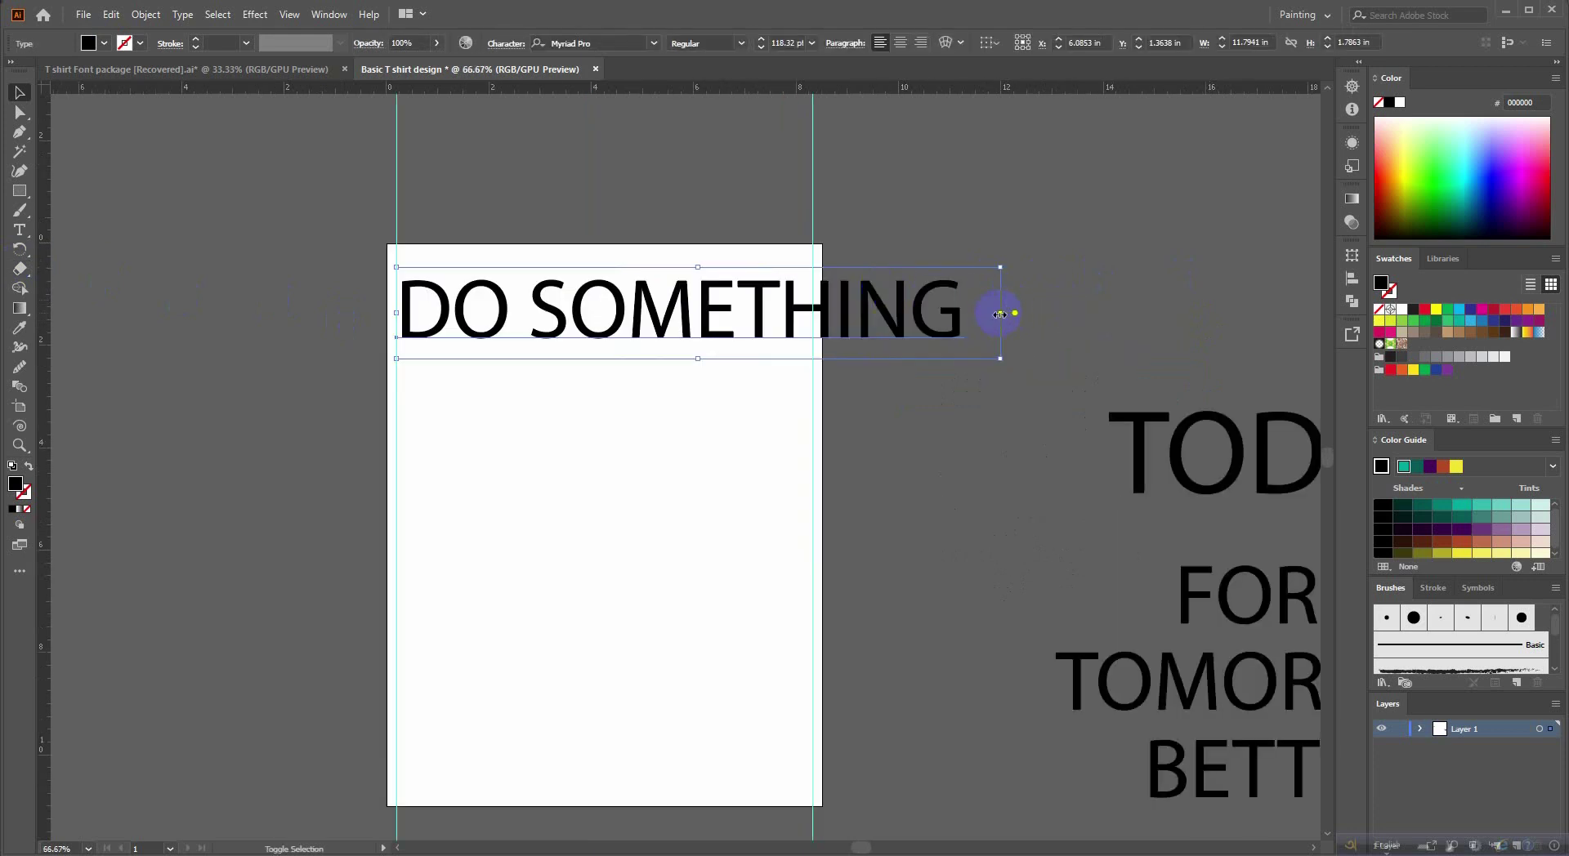
pyautogui.moveTo(999, 313); pyautogui.dragTo(846, 347)
pyautogui.scroll(-1, 871, 433)
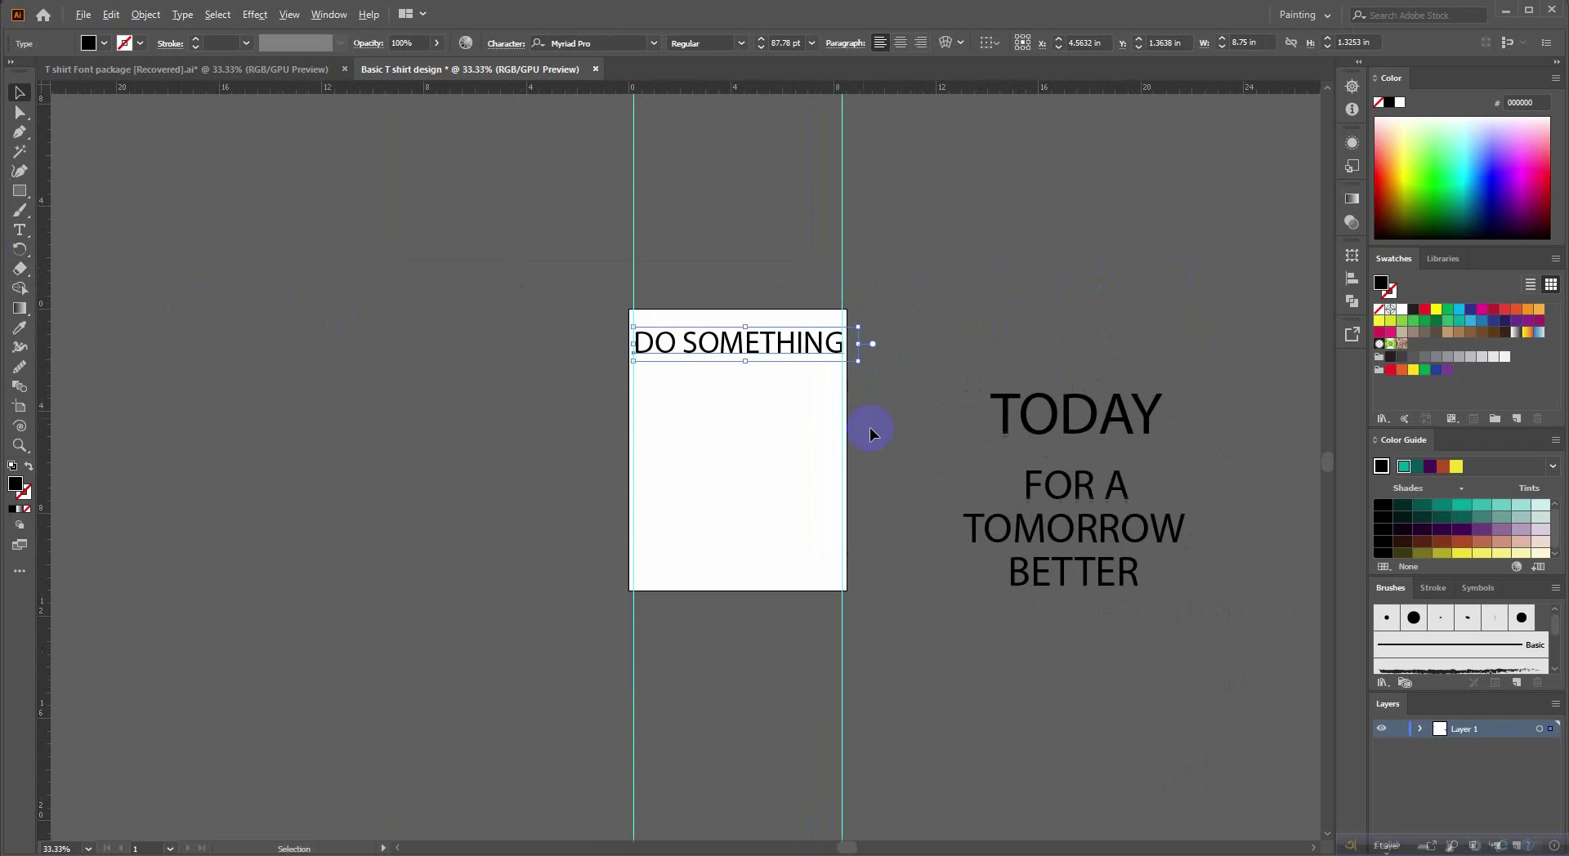
pyautogui.scroll(1, 871, 433)
# Bring TODAY, FOR A, BETTER and TOMORROW onto the artboard, stacked in order.
pyautogui.moveTo(1068, 396); pyautogui.dragTo(344, 446)
pyautogui.moveTo(468, 357); pyautogui.dragTo(500, 342)
pyautogui.moveTo(1099, 516); pyautogui.dragTo(391, 422)
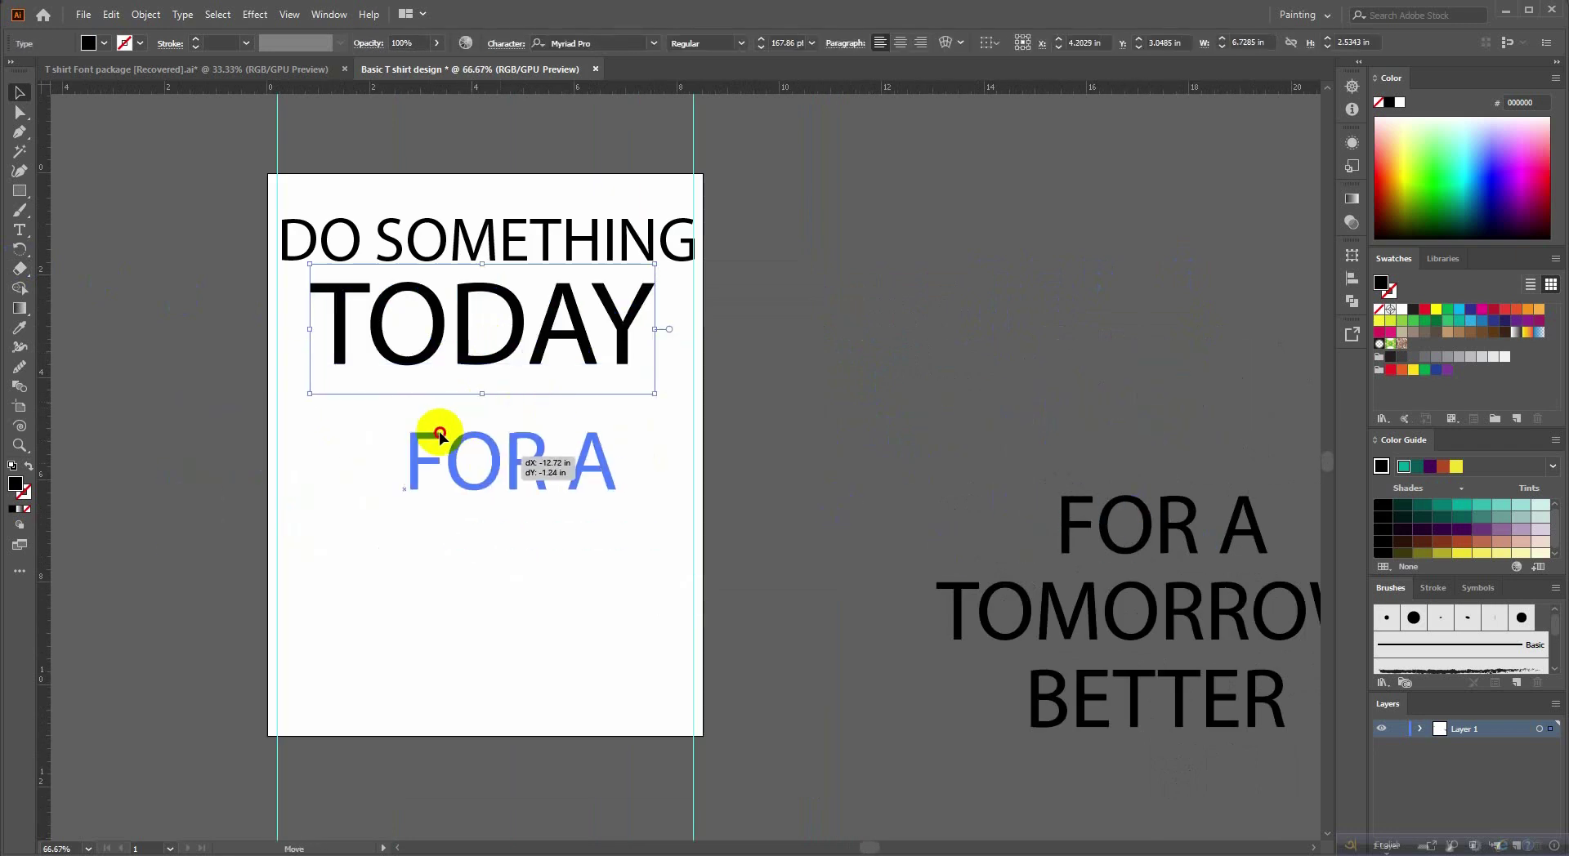
pyautogui.moveTo(883, 602)
pyautogui.mouseDown()
pyautogui.moveTo(558, 602)
pyautogui.moveTo(438, 658)
pyautogui.mouseUp()
pyautogui.moveTo(750, 581); pyautogui.dragTo(764, 640)
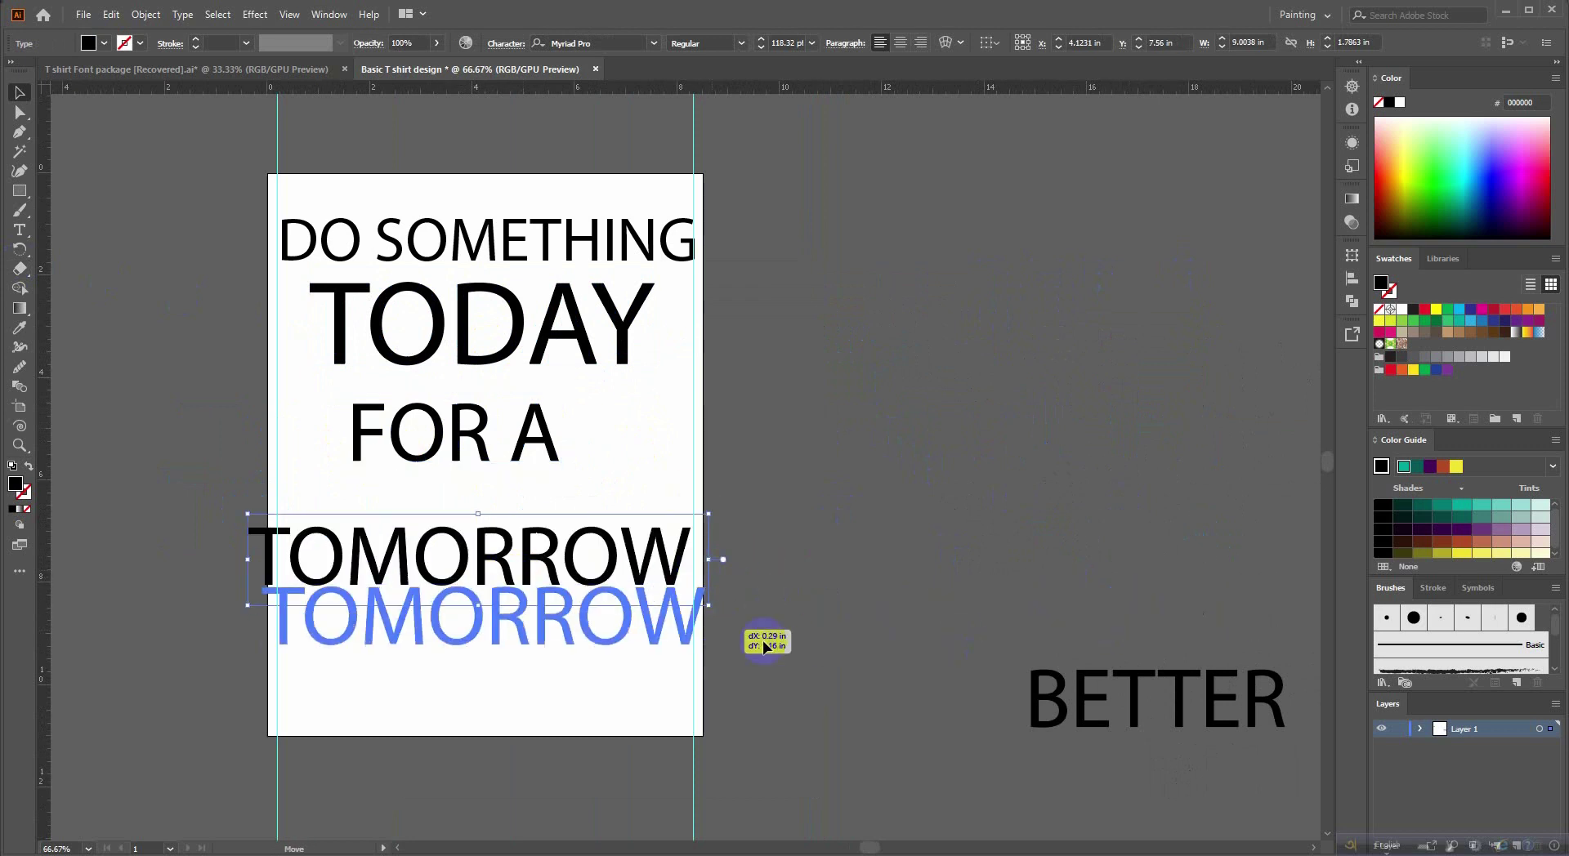
pyautogui.moveTo(1086, 682); pyautogui.dragTo(386, 503)
pyautogui.moveTo(474, 637); pyautogui.dragTo(488, 663)
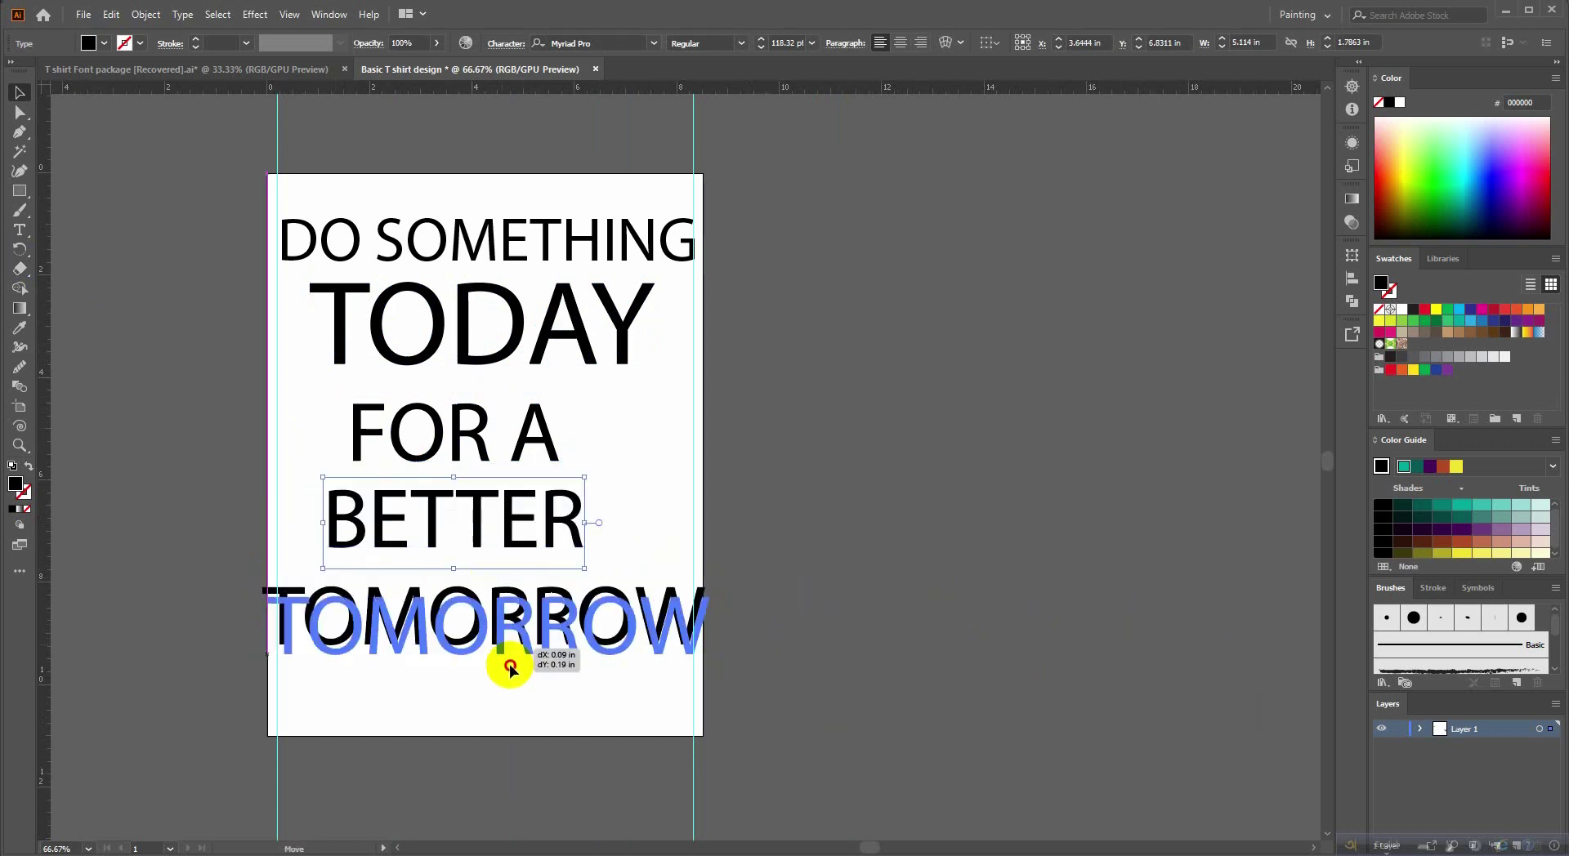
# Raise TOMORROW slightly and put the text cursor in the DO SOMETHING line.
pyautogui.scroll(-3, 480, 673)
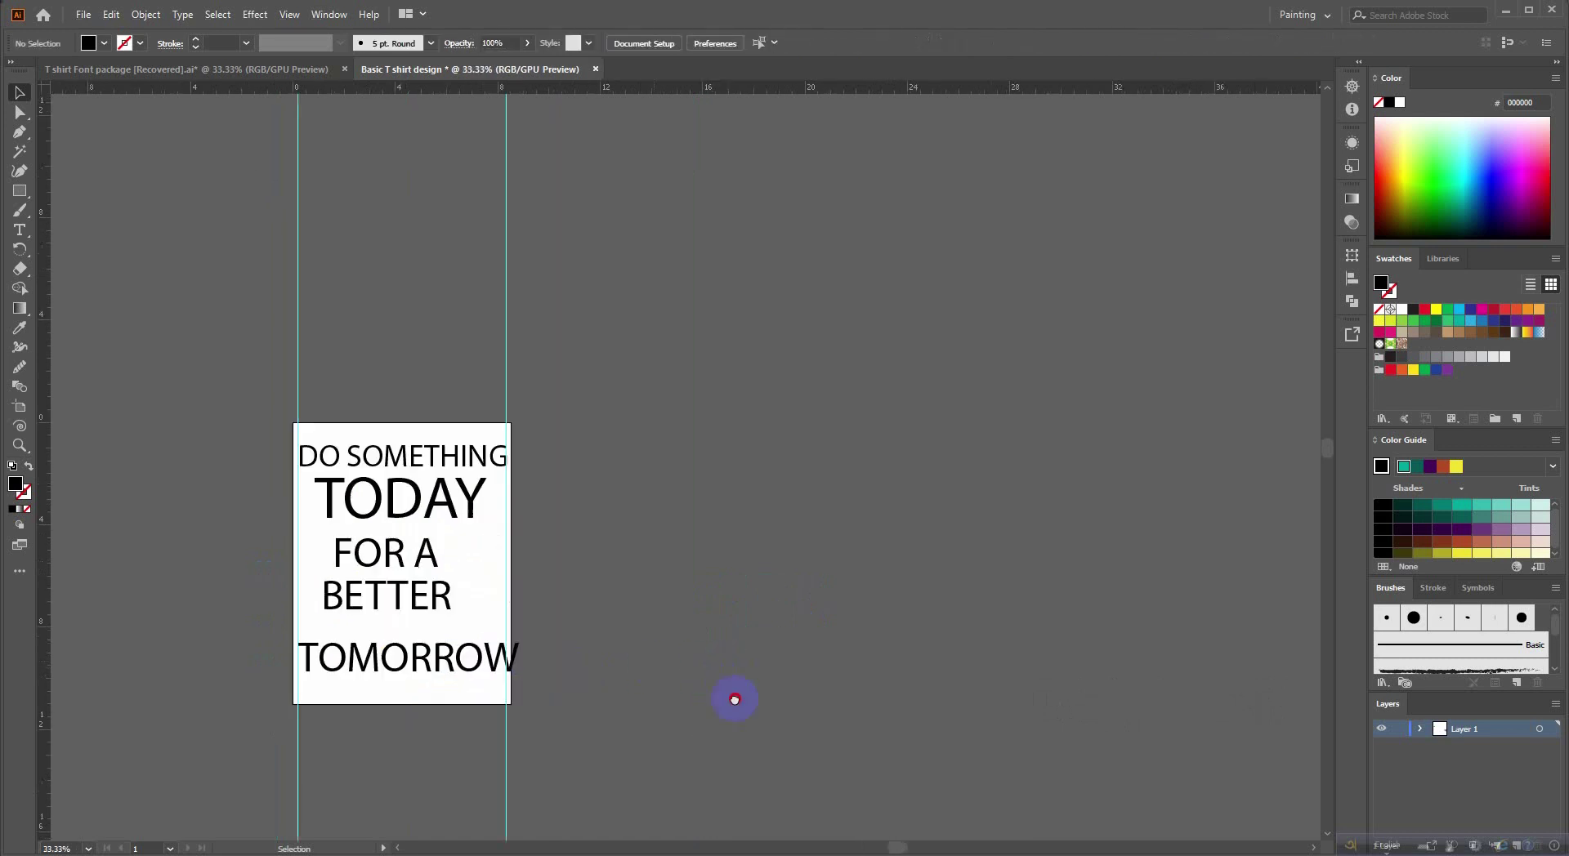
pyautogui.scroll(1, 858, 686)
pyautogui.scroll(1, 899, 654)
pyautogui.moveTo(799, 633)
pyautogui.mouseDown()
pyautogui.moveTo(760, 628)
pyautogui.moveTo(760, 611)
pyautogui.mouseUp()
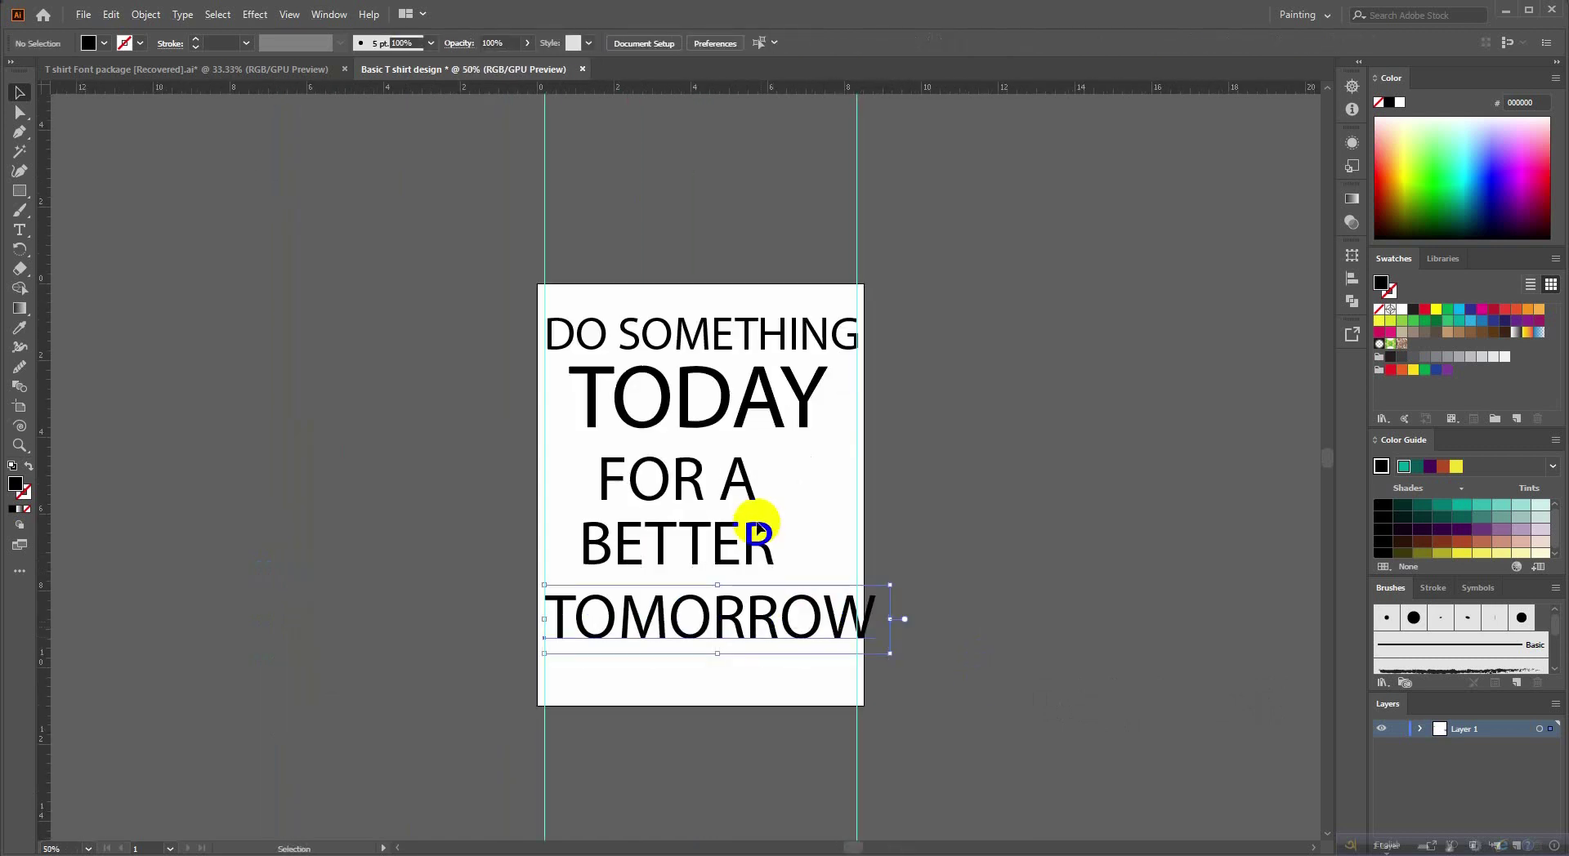
pyautogui.click(753, 427)
pyautogui.scroll(-2, 858, 580)
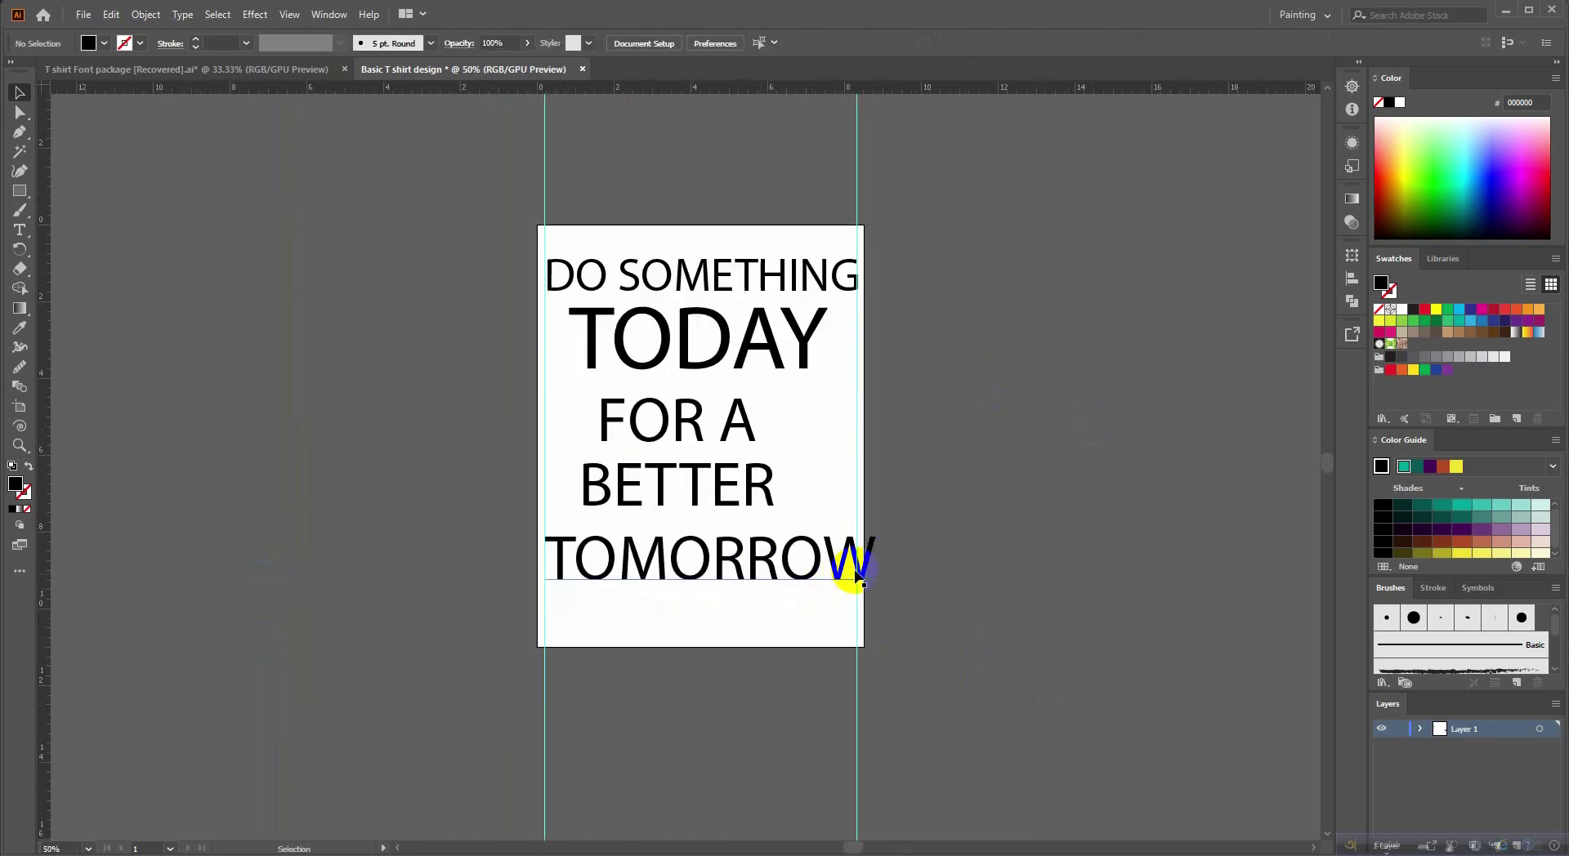
pyautogui.click(753, 559)
pyautogui.scroll(1, 744, 560)
pyautogui.scroll(1, 929, 446)
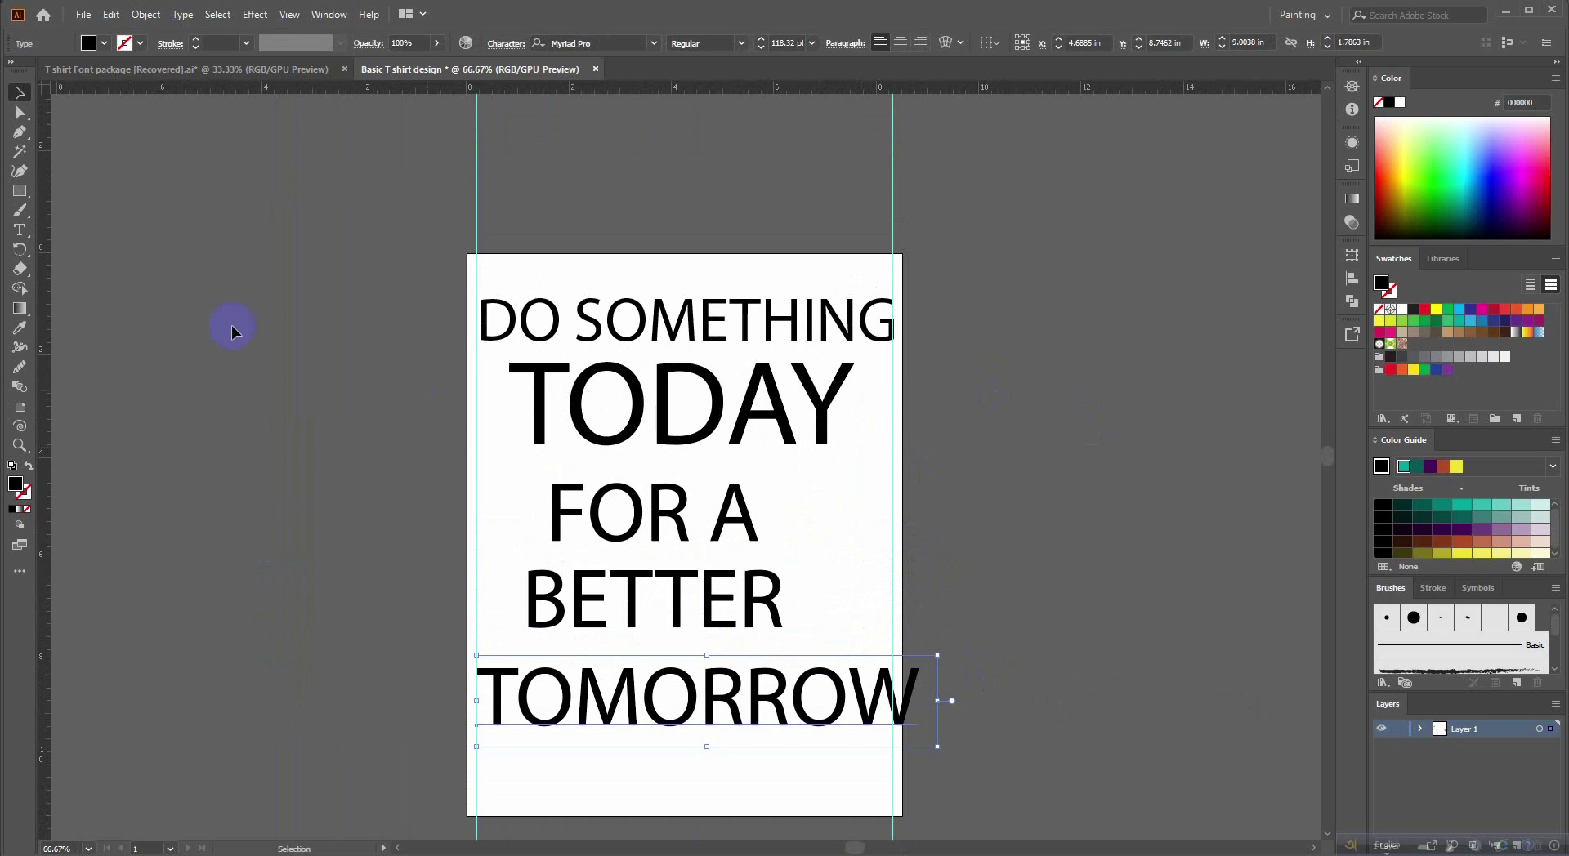
pyautogui.click(17, 233)
pyautogui.click(517, 309)
pyautogui.scroll(1, 548, 329)
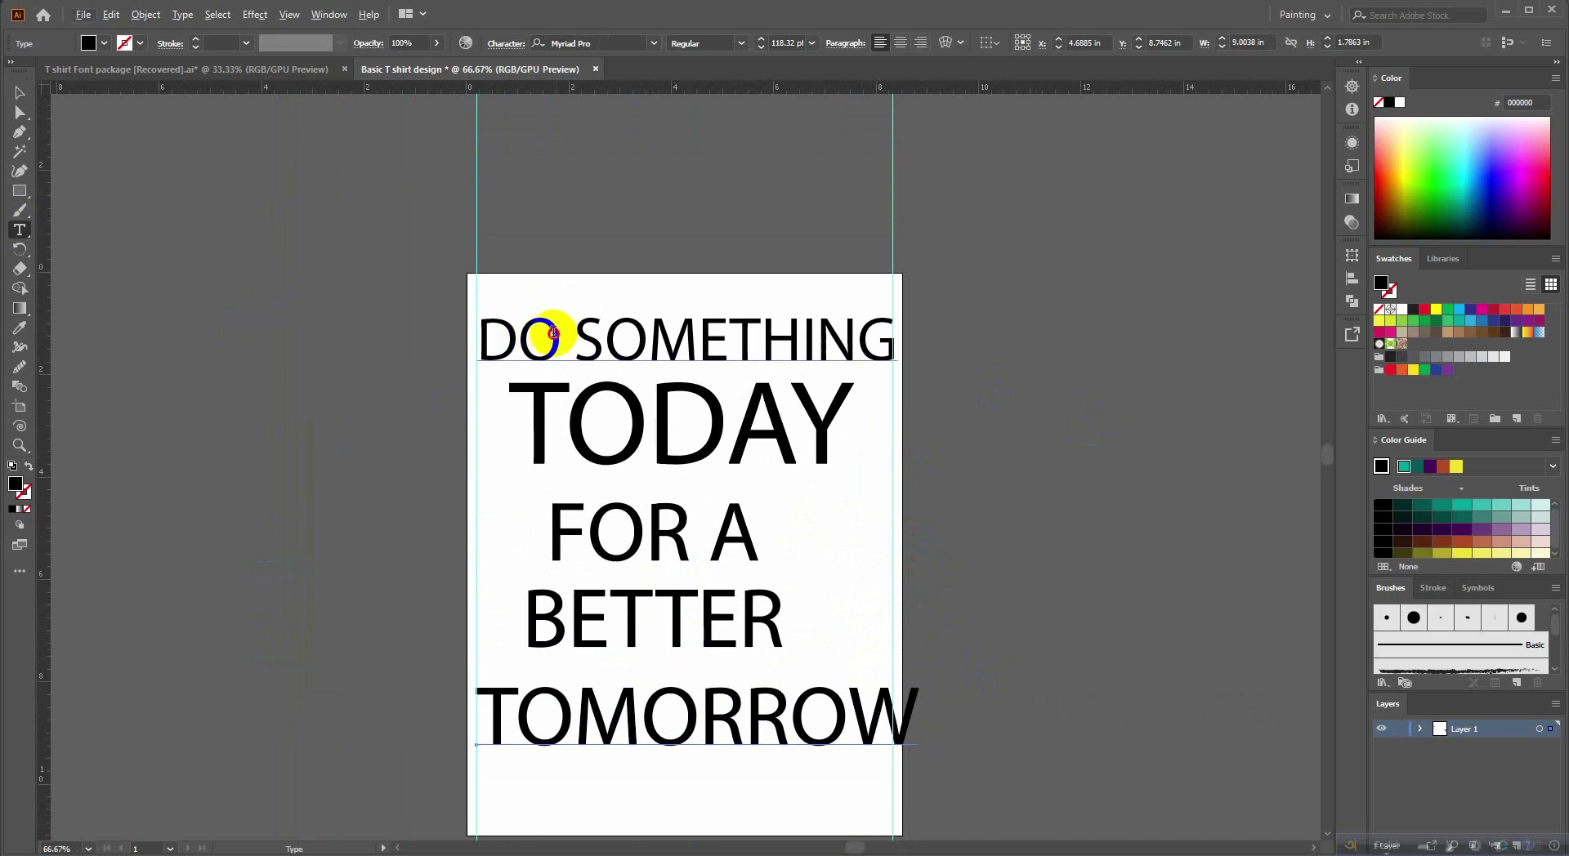
# Cut DO from the DO SOMETHING line and paste it as its own text above SOMETHING.
pyautogui.moveTo(553, 333); pyautogui.dragTo(439, 332)
pyautogui.press('Delete')
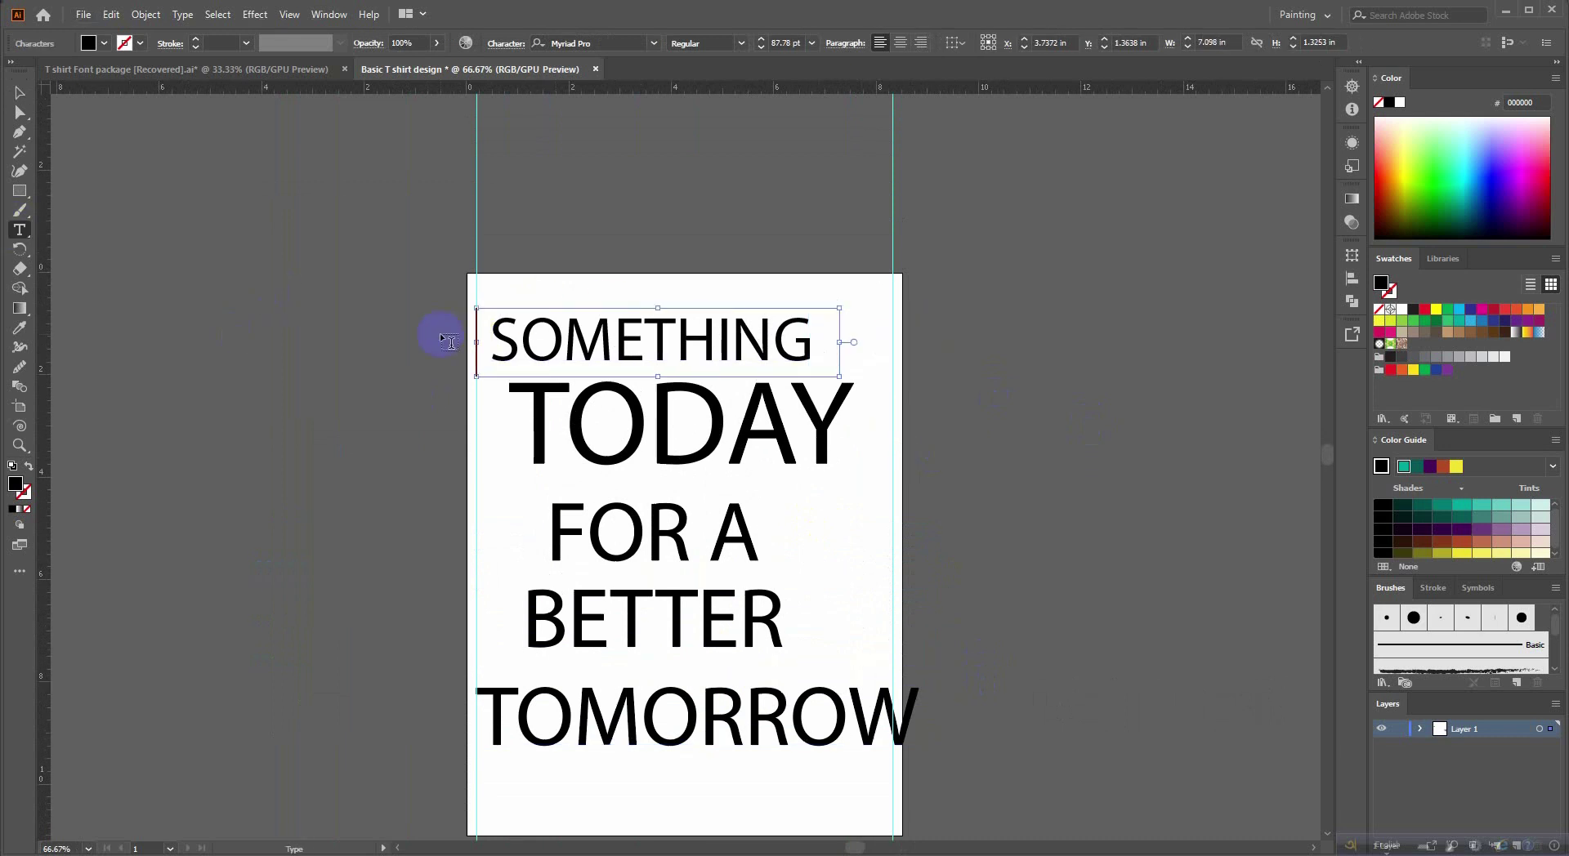
pyautogui.press('Delete')
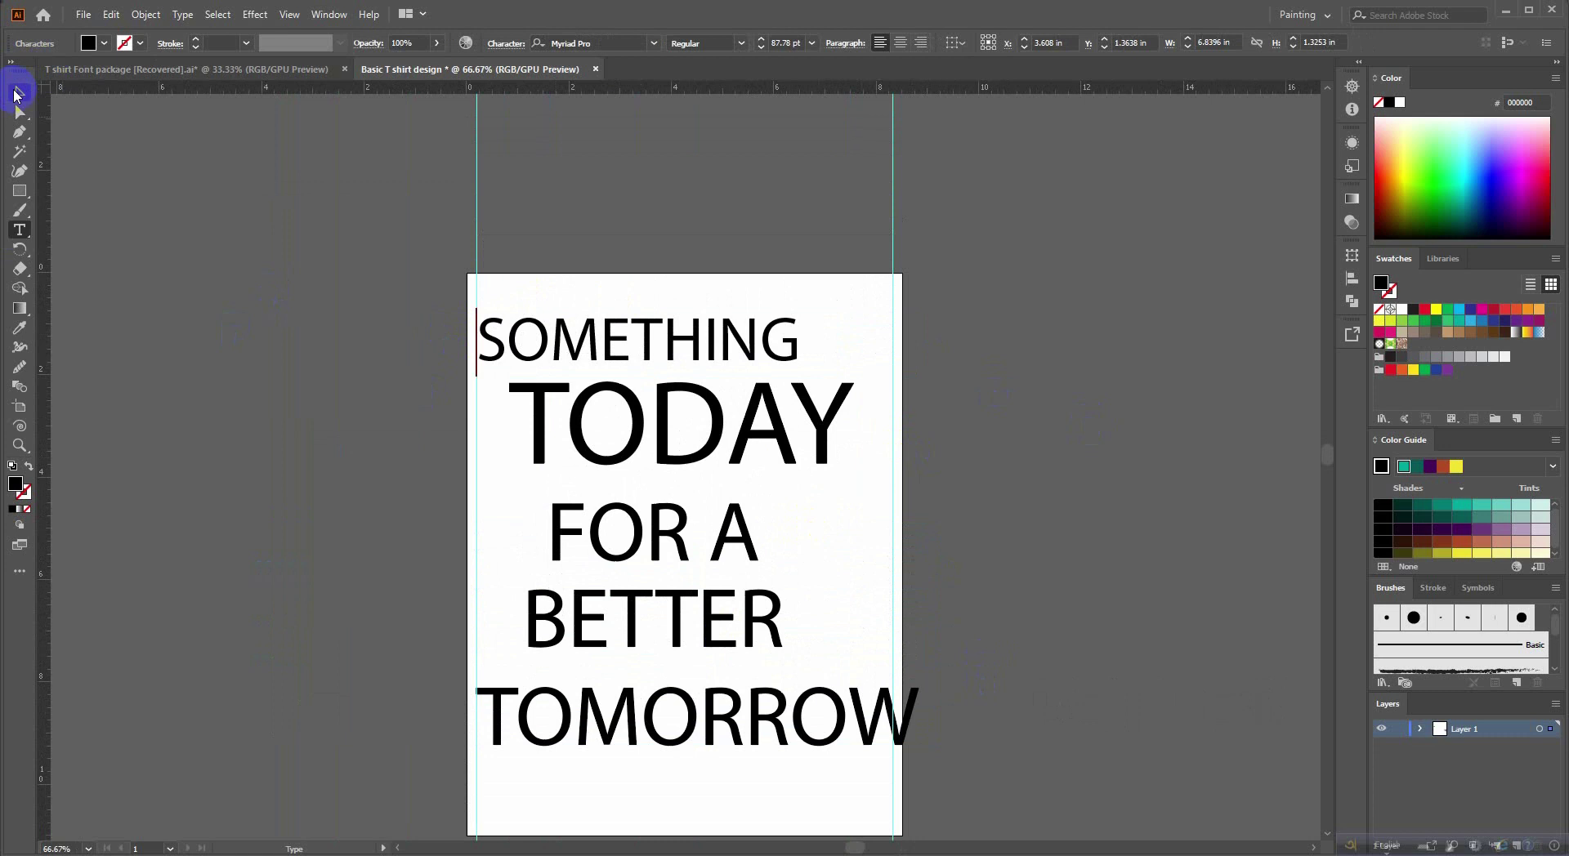
pyautogui.press('Escape')
pyautogui.click(690, 188)
pyautogui.hotkey('ctrl', 'v')
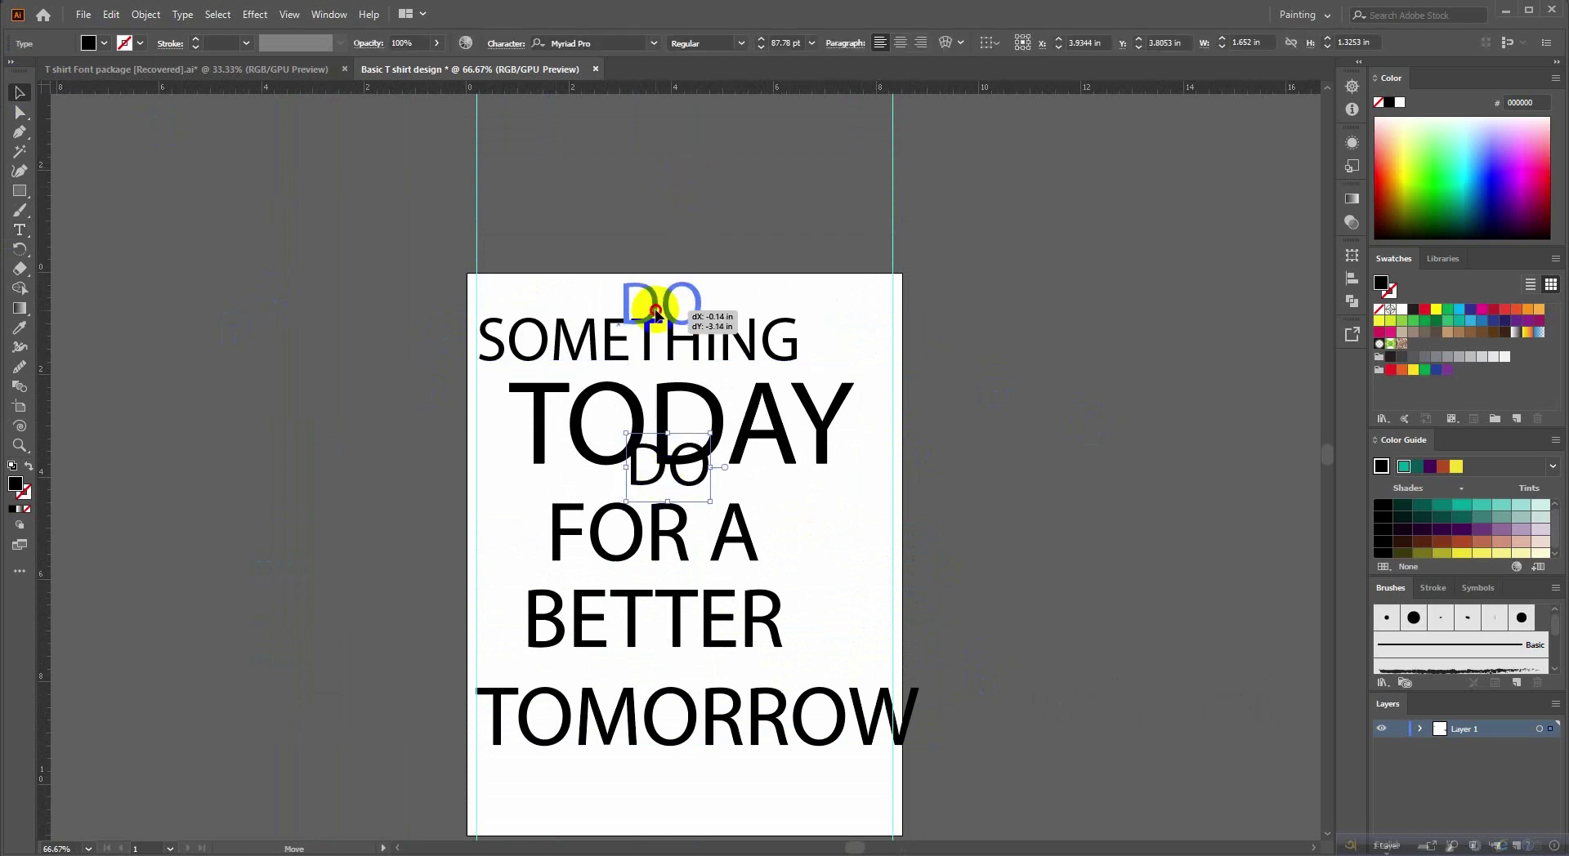
pyautogui.moveTo(659, 484)
pyautogui.mouseDown()
pyautogui.moveTo(652, 316)
pyautogui.moveTo(683, 372)
pyautogui.mouseUp()
# Delete the trailing space after SOMETHING and reposition it beneath DO.
pyautogui.click(695, 348)
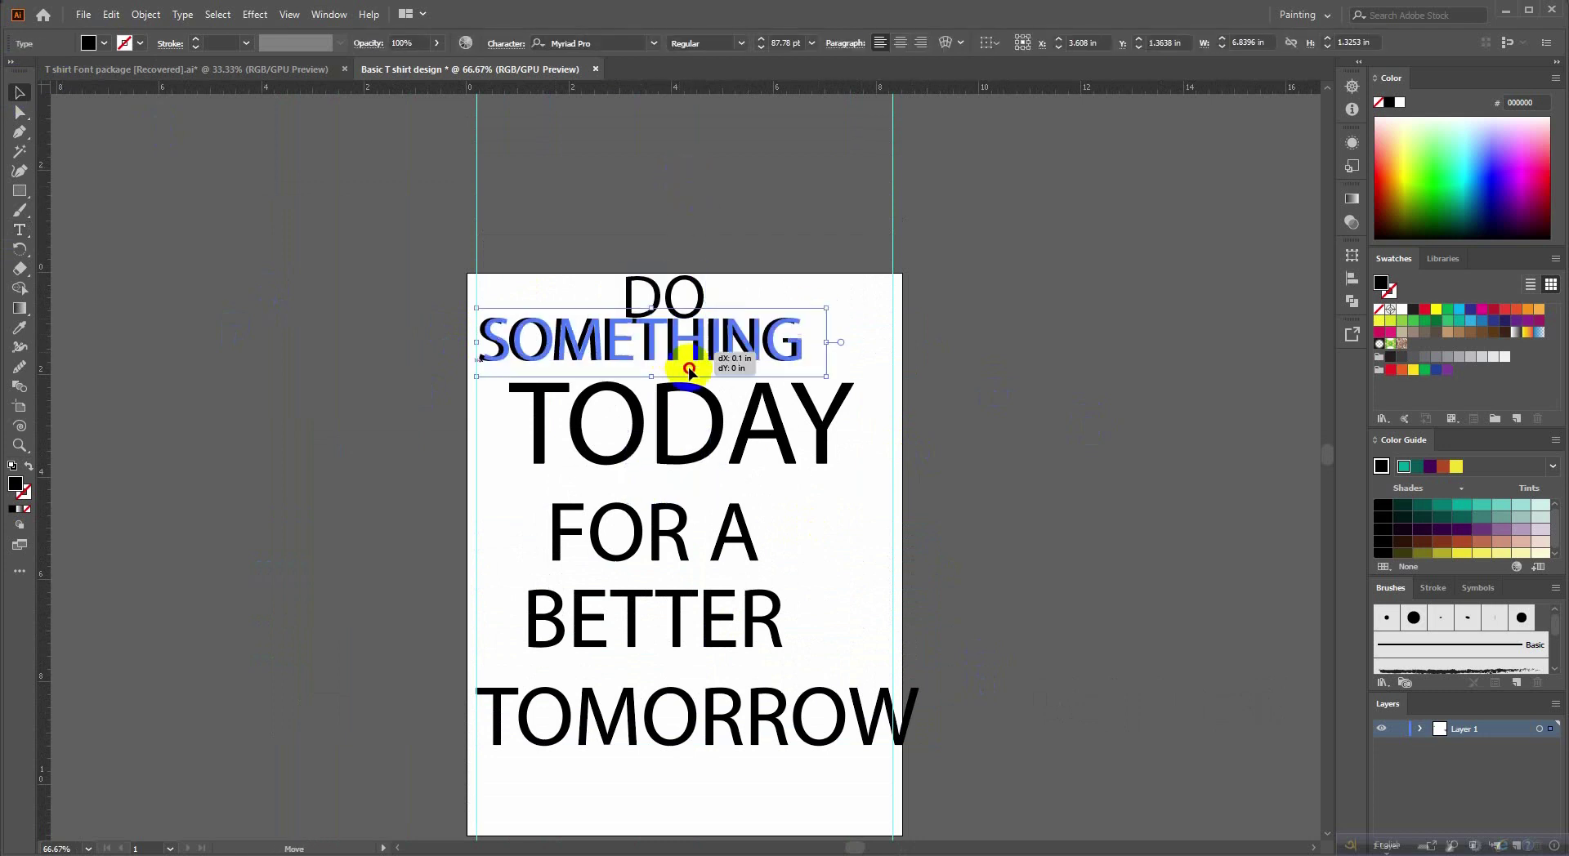
pyautogui.click(20, 230)
pyautogui.click(801, 360)
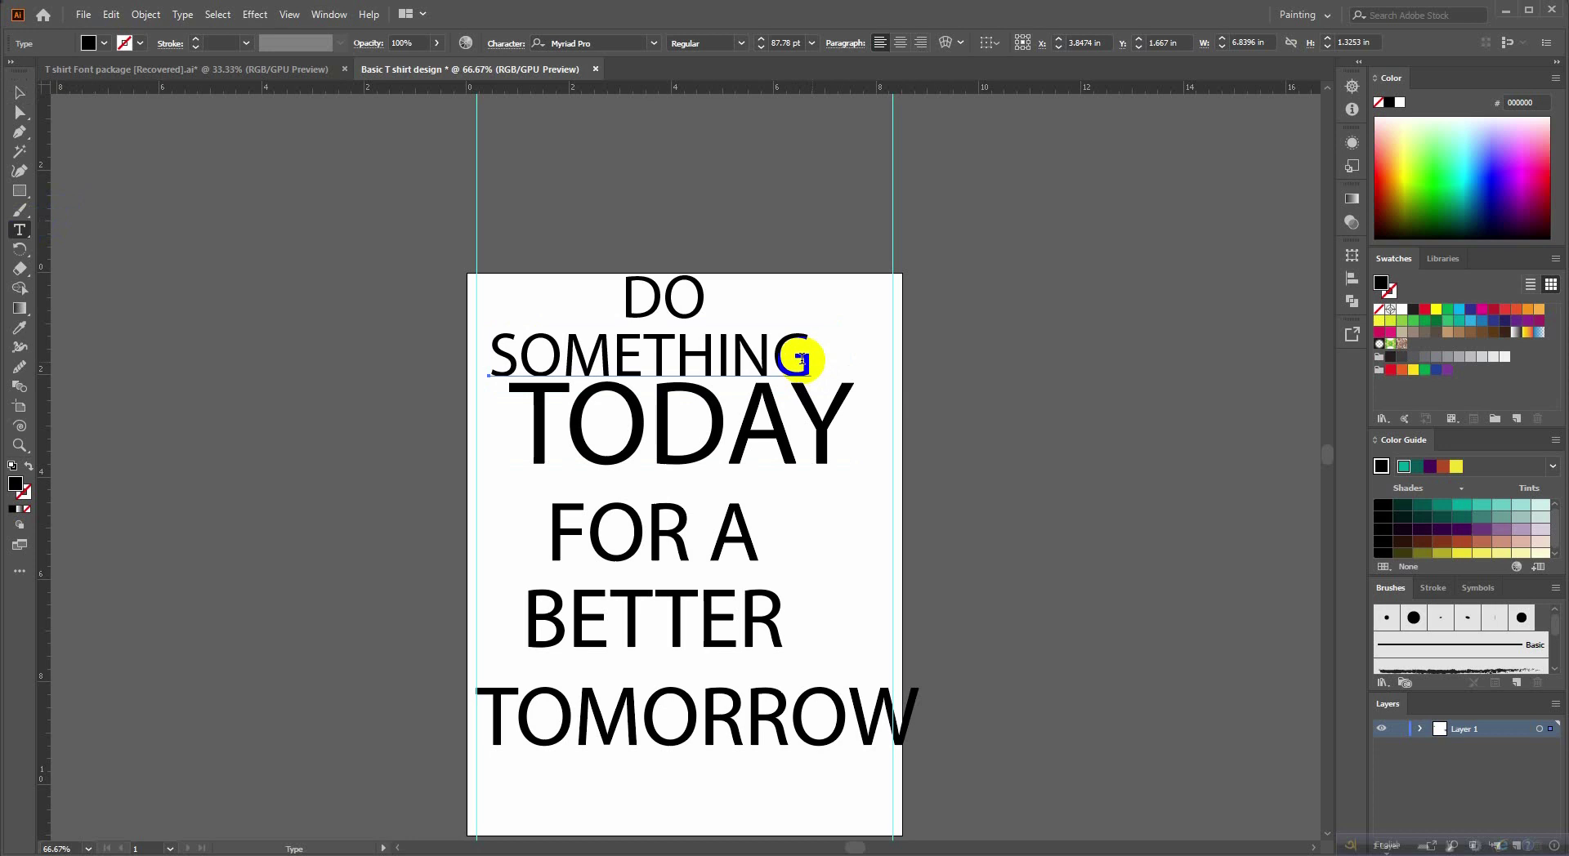
pyautogui.press('BackSpace')
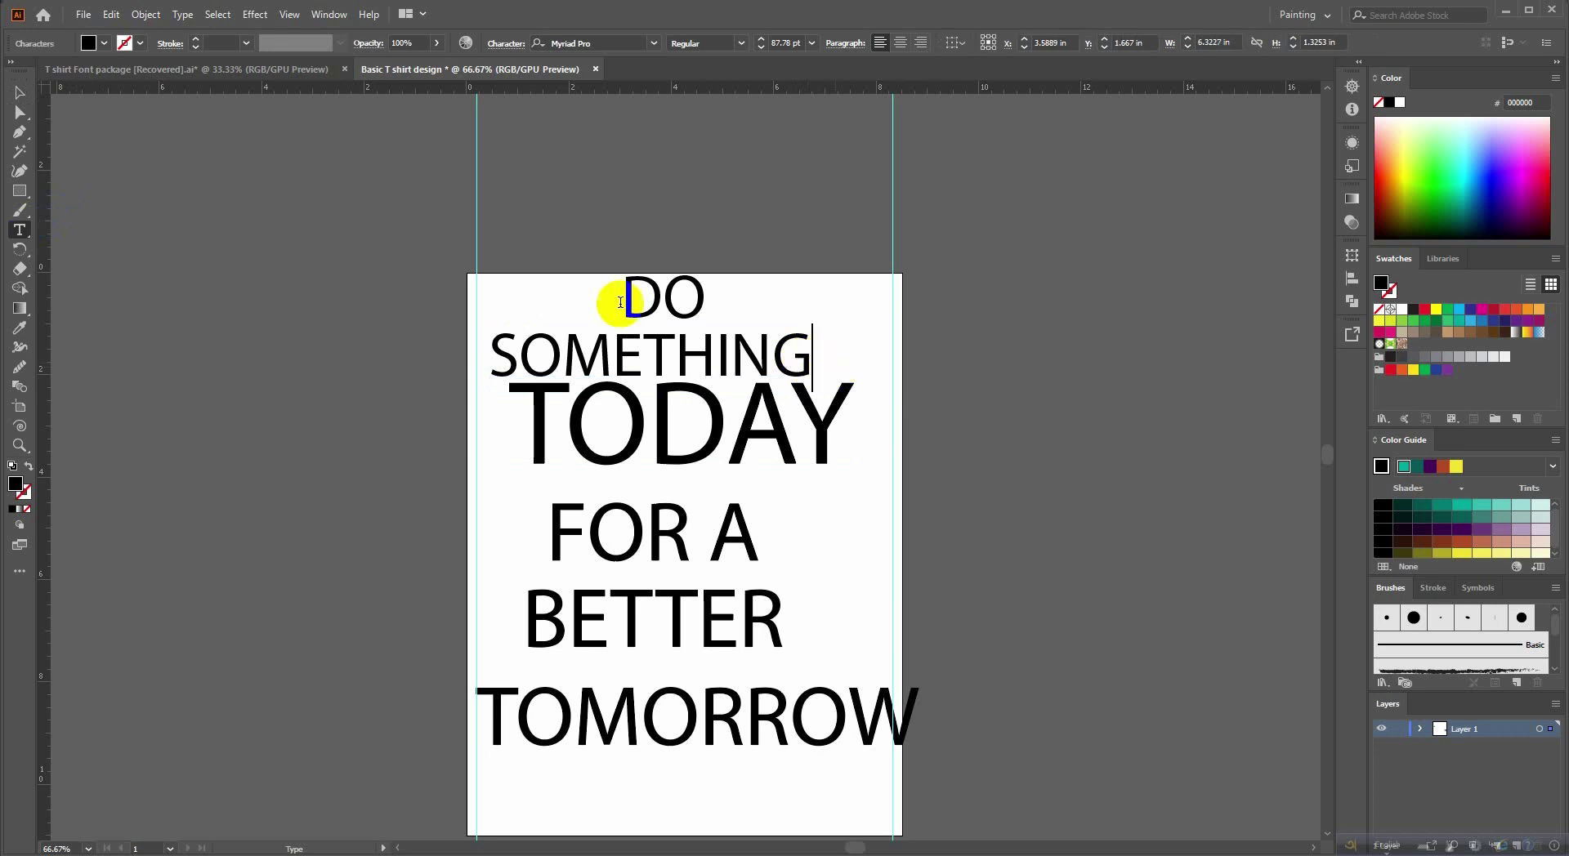
pyautogui.click(22, 98)
pyautogui.scroll(-2, 996, 358)
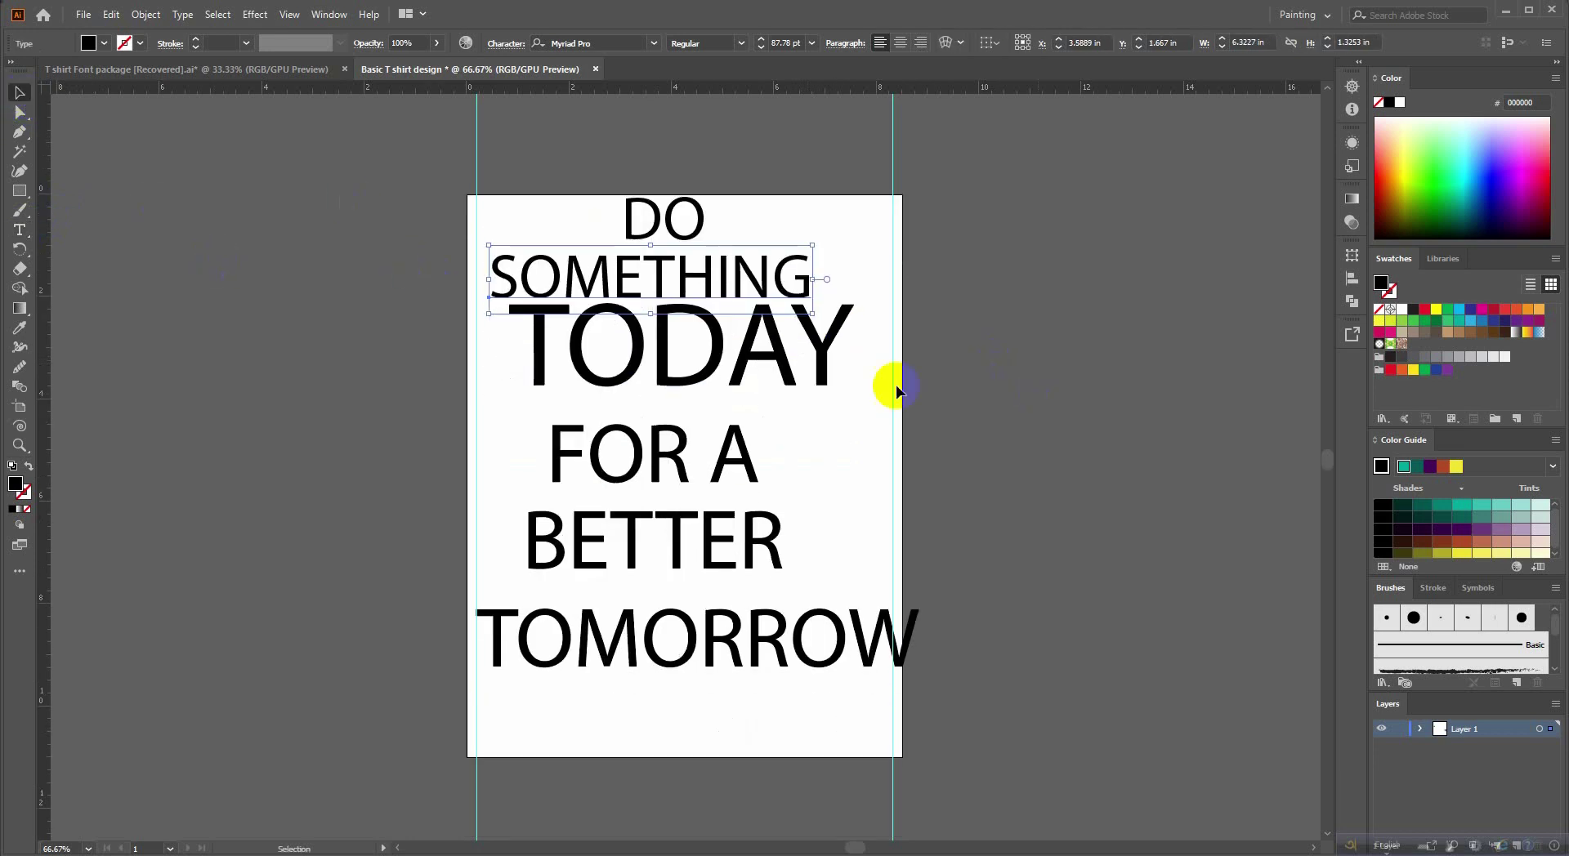
pyautogui.moveTo(746, 315); pyautogui.dragTo(746, 364)
pyautogui.click(674, 290)
pyautogui.hotkey('ctrl', '=')
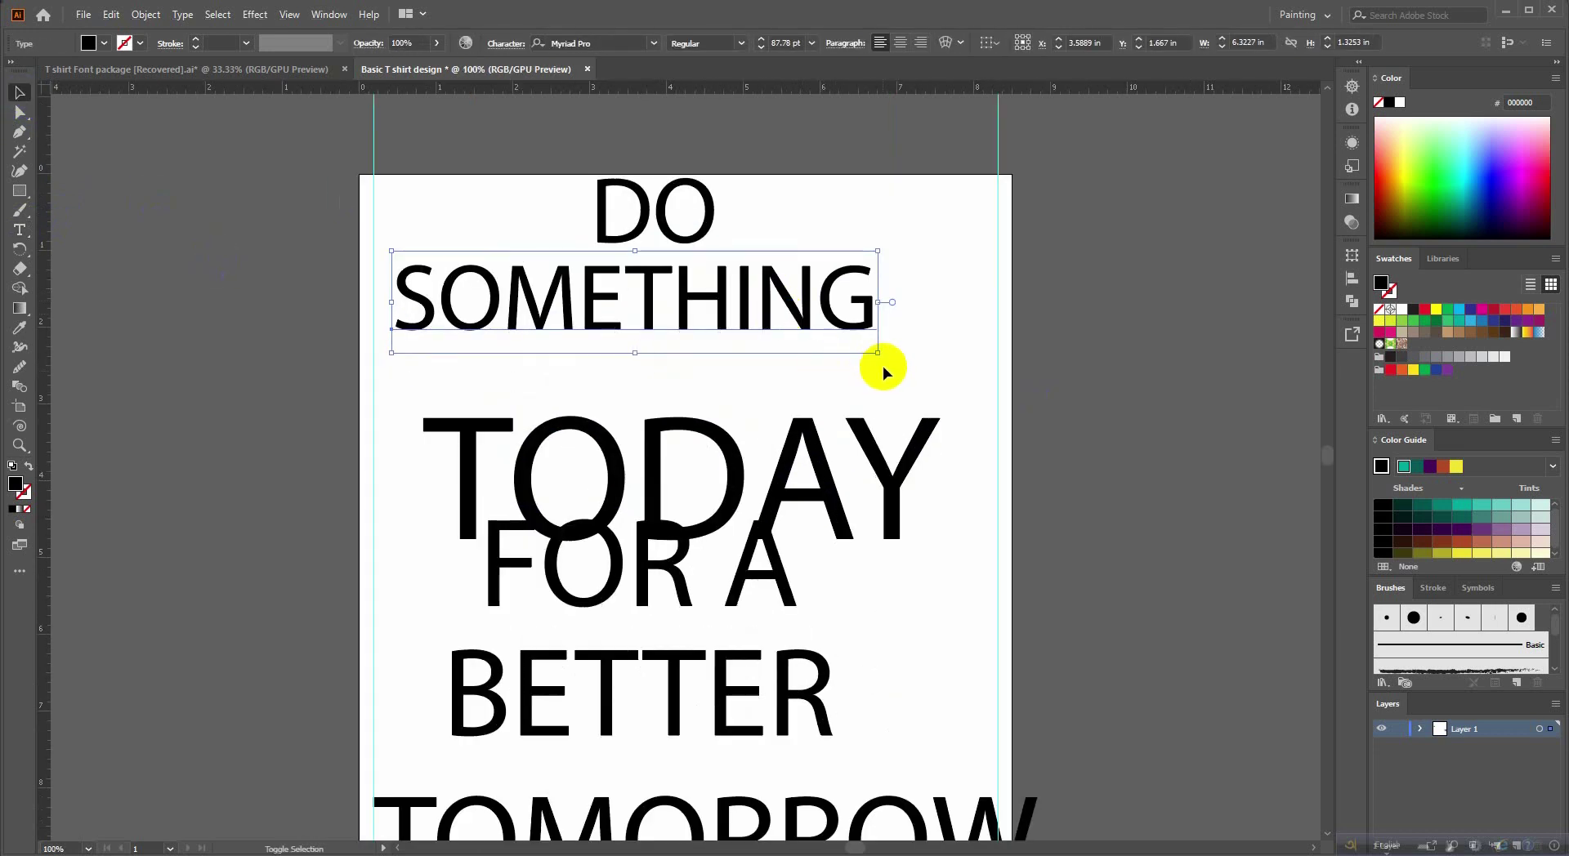
# Stretch SOMETHING across the page width and shrink TODAY just beneath it.
pyautogui.moveTo(878, 352); pyautogui.dragTo(996, 393)
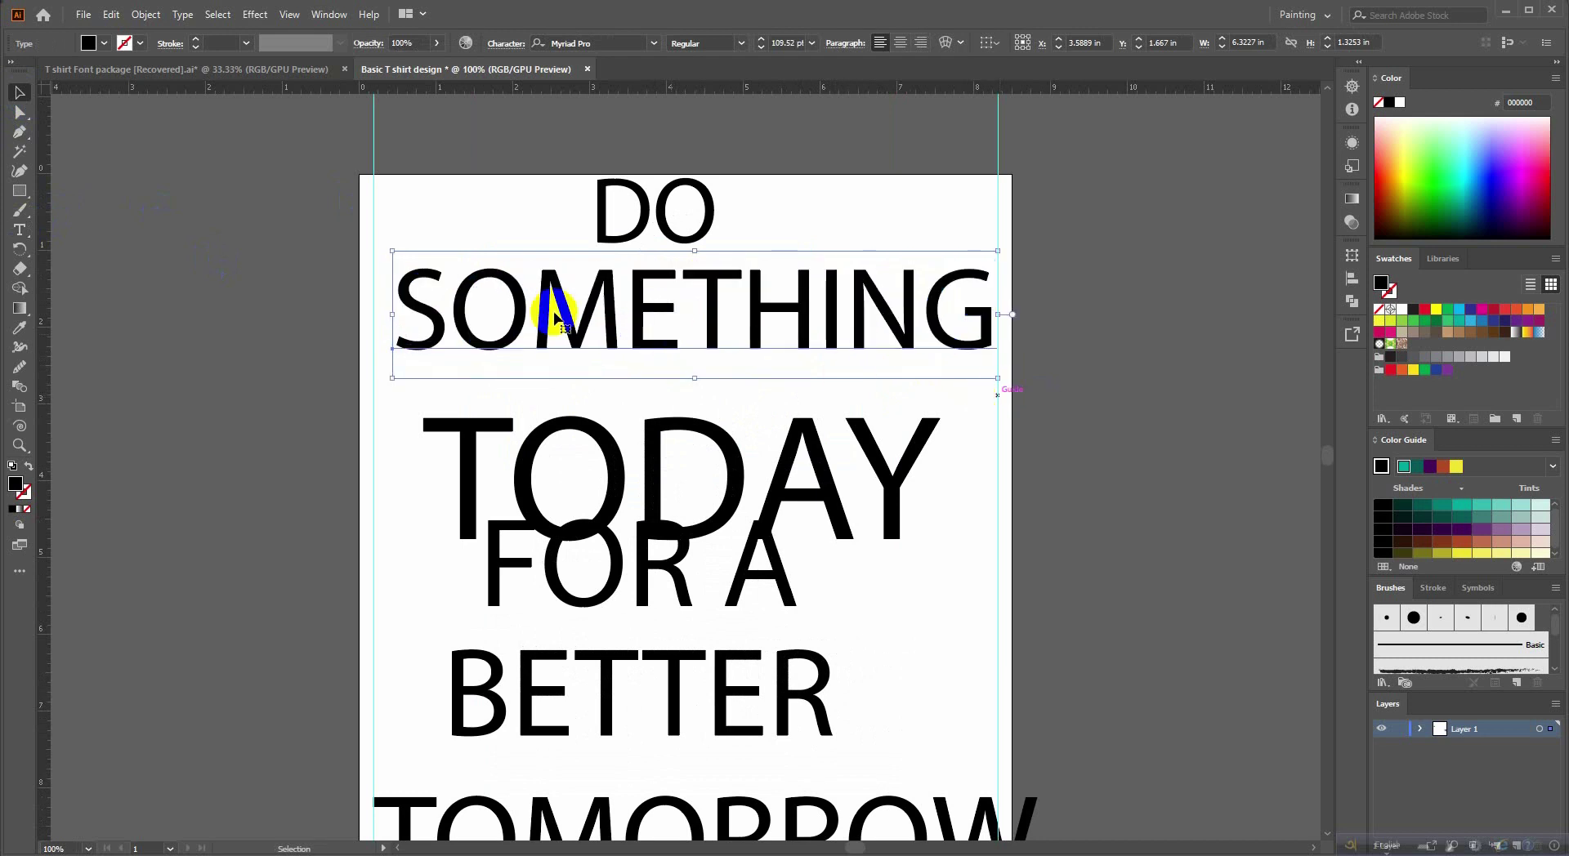
pyautogui.hotkey('ctrl', '=')
pyautogui.moveTo(390, 322); pyautogui.dragTo(366, 325)
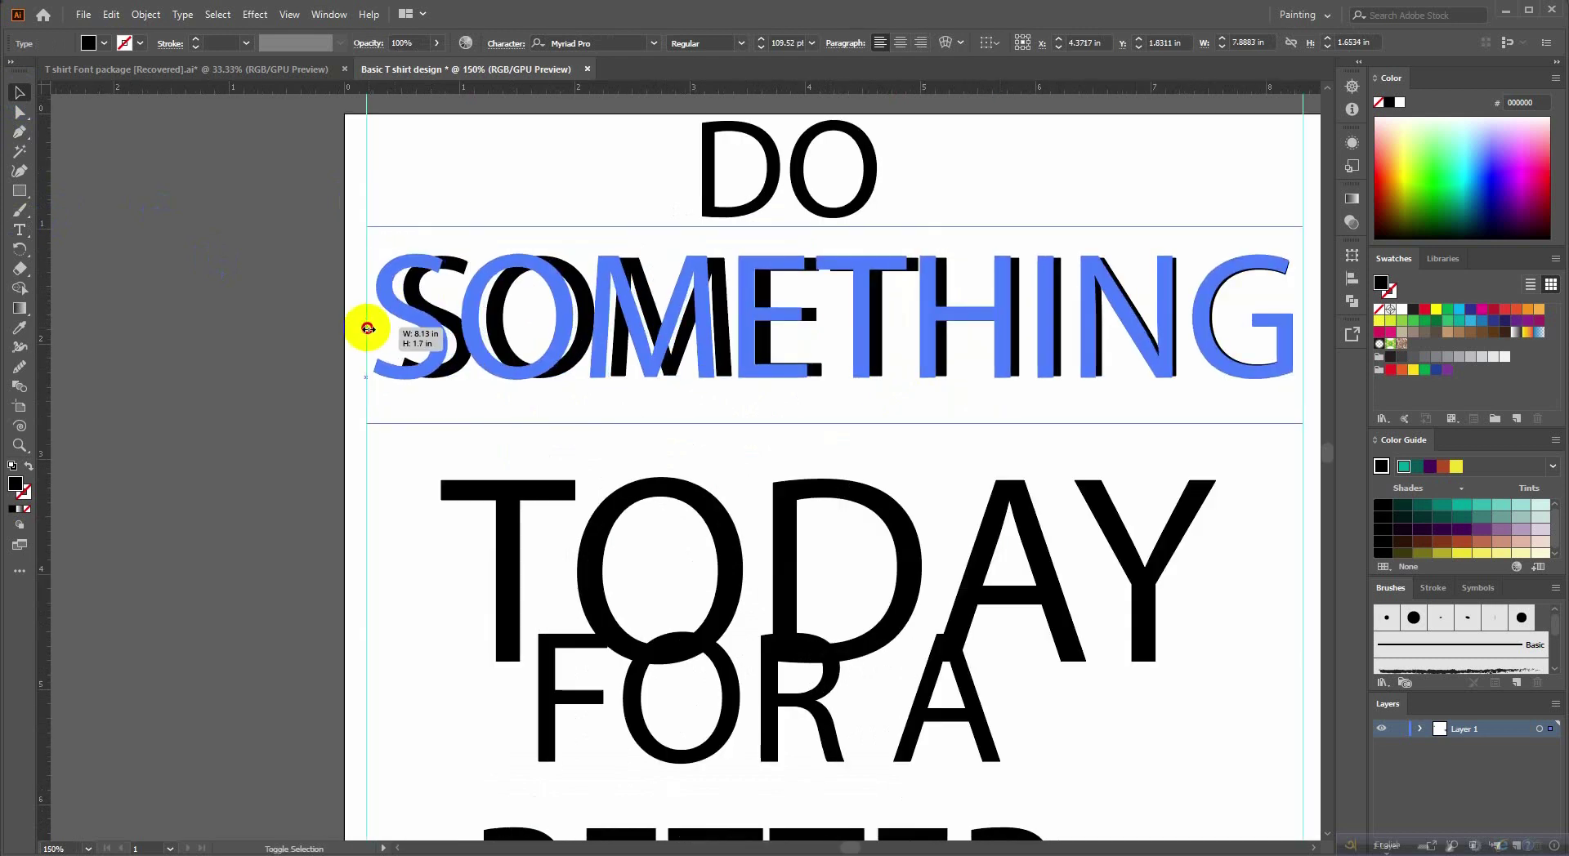
pyautogui.hotkey('ctrl', '-')
pyautogui.hotkey('ctrl', '-')
pyautogui.moveTo(732, 466); pyautogui.dragTo(726, 443)
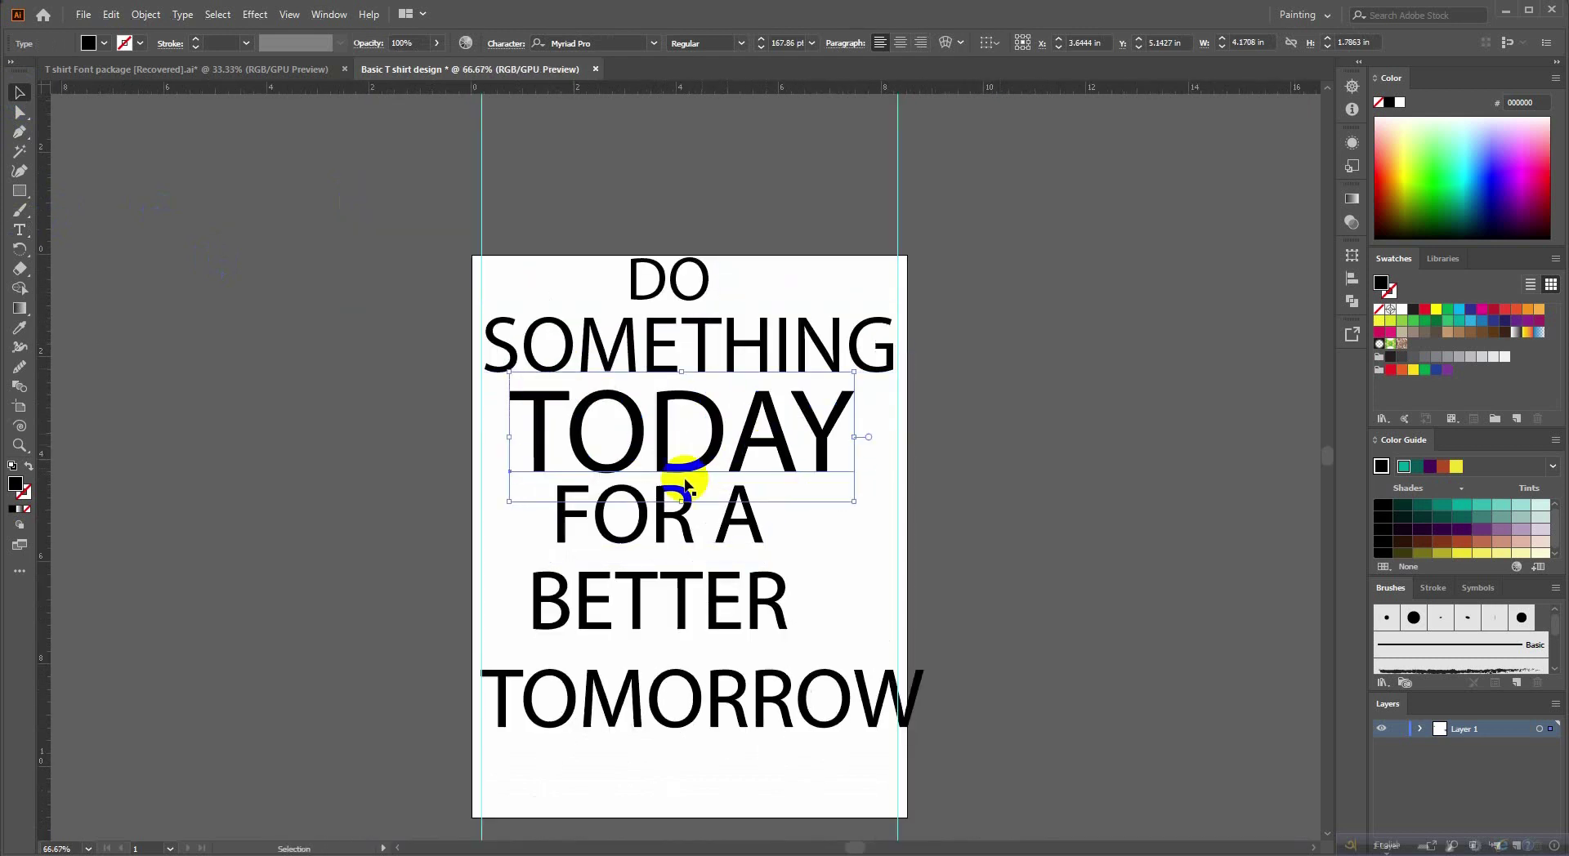
pyautogui.moveTo(683, 499); pyautogui.dragTo(742, 489)
# Delete the separate FOR A text line.
pyautogui.scroll(-2, 737, 457)
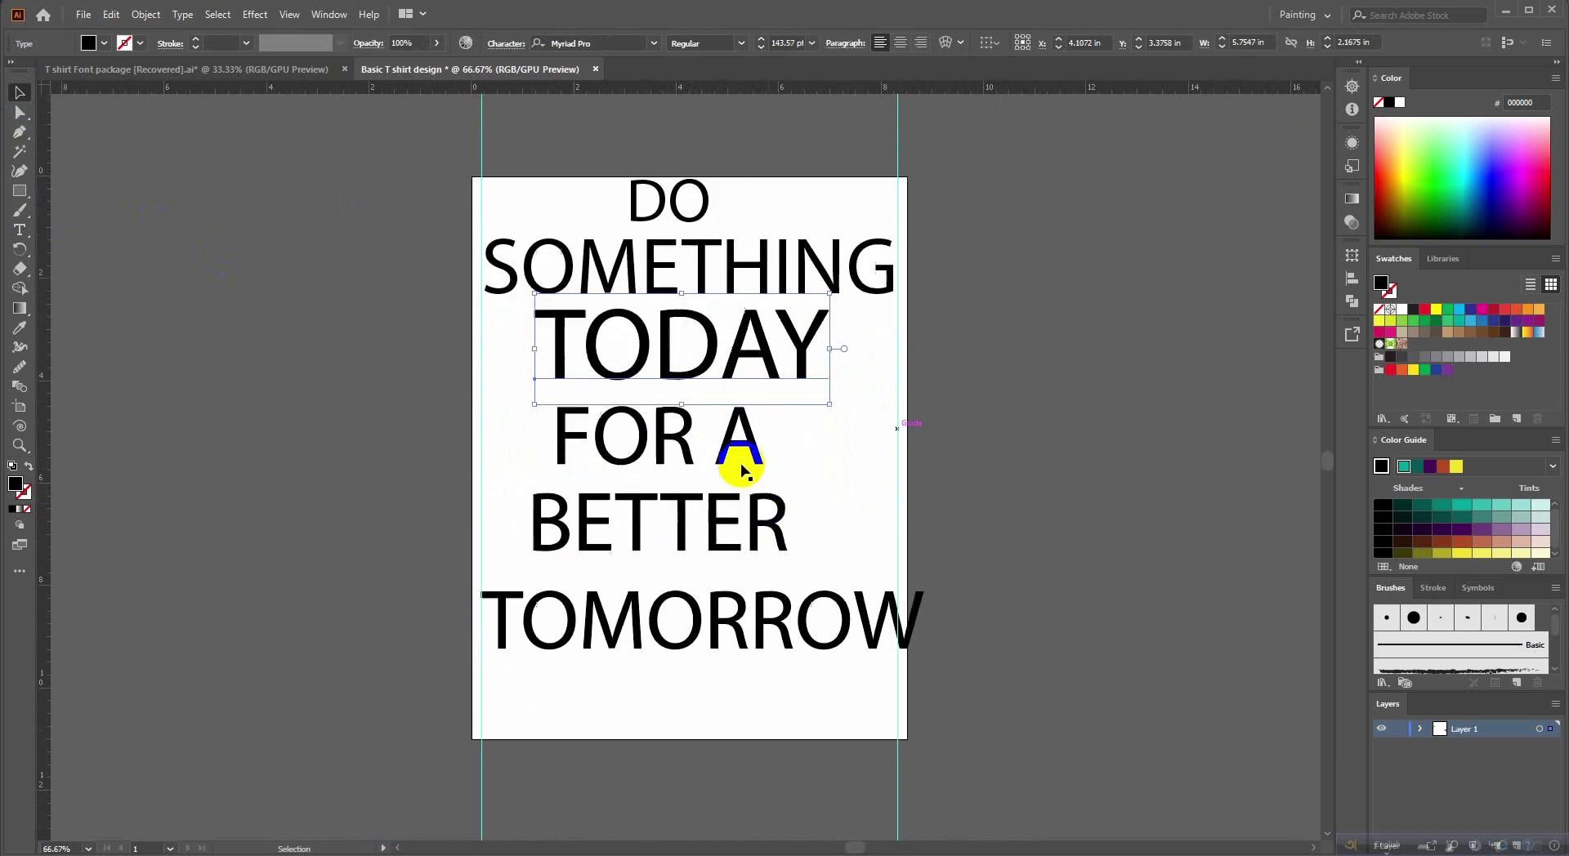
pyautogui.click(735, 453)
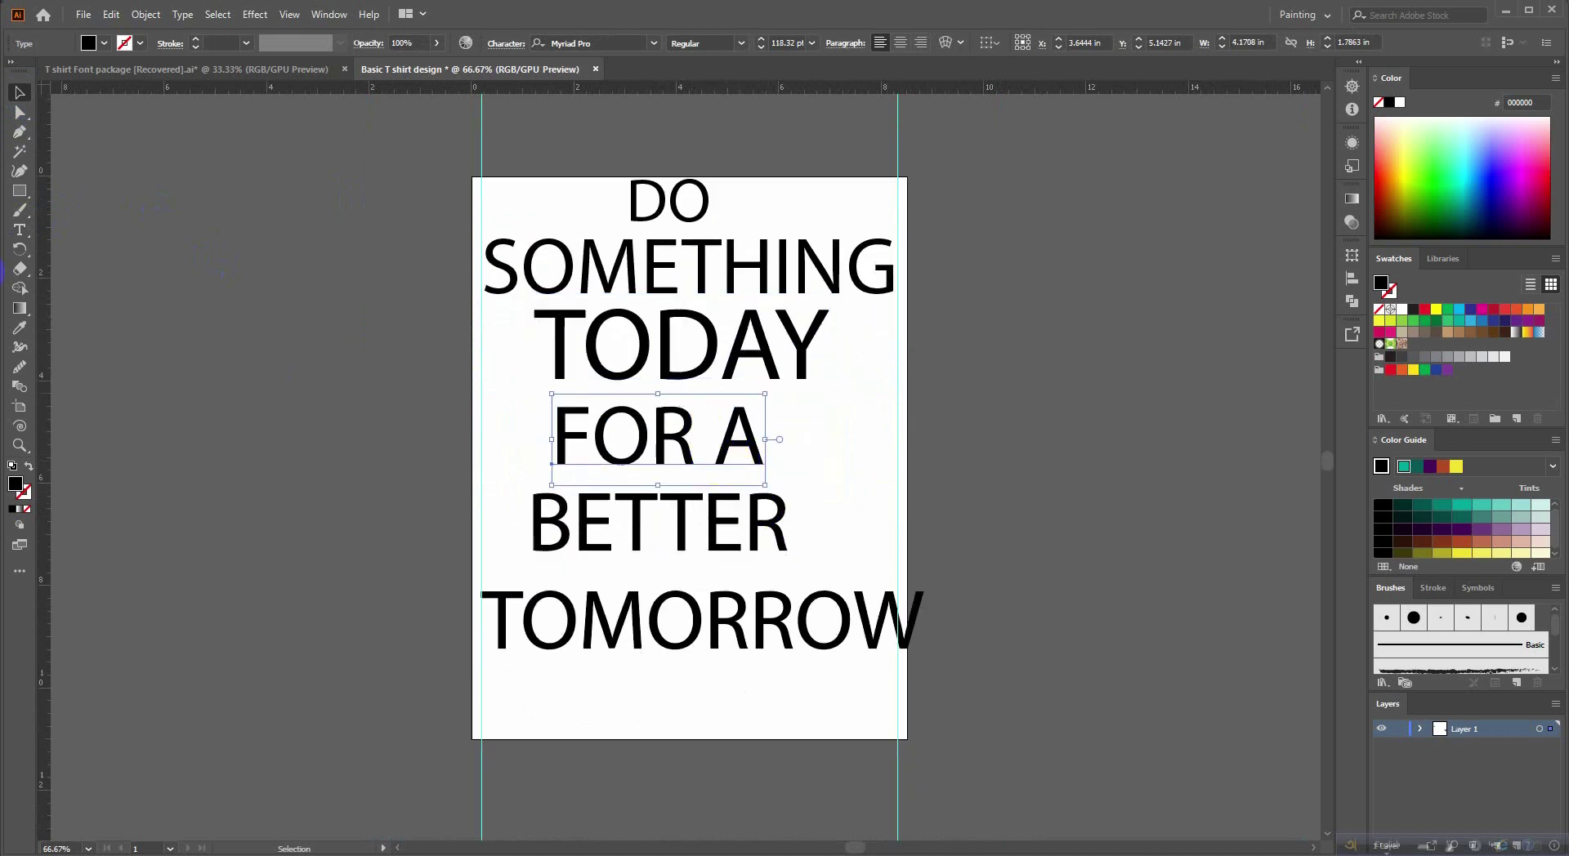
pyautogui.click(25, 237)
pyautogui.tripleClick(664, 440)
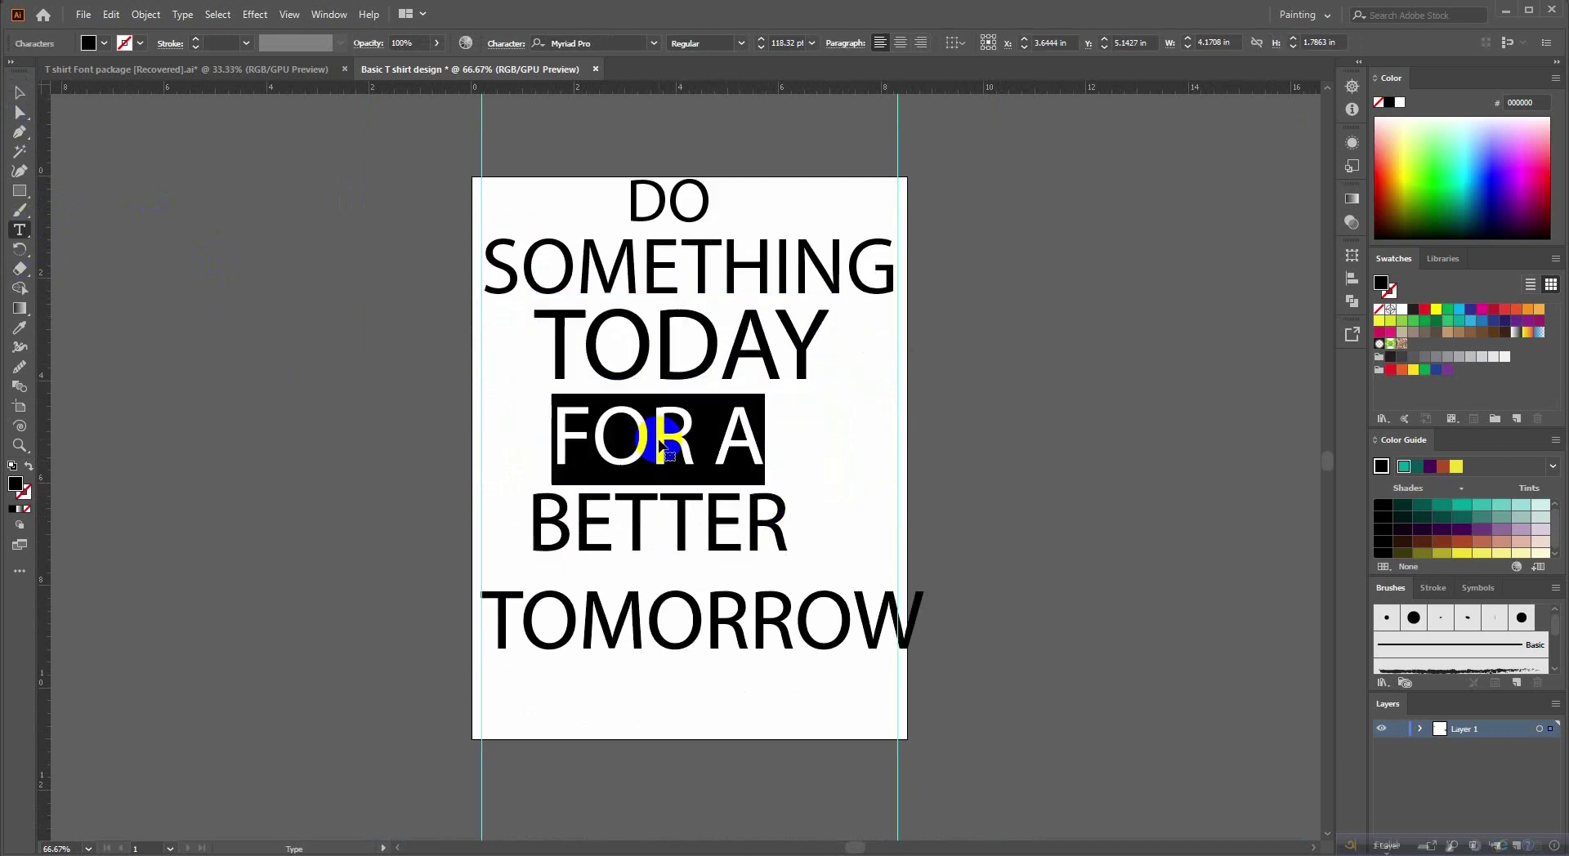
pyautogui.press('BackSpace')
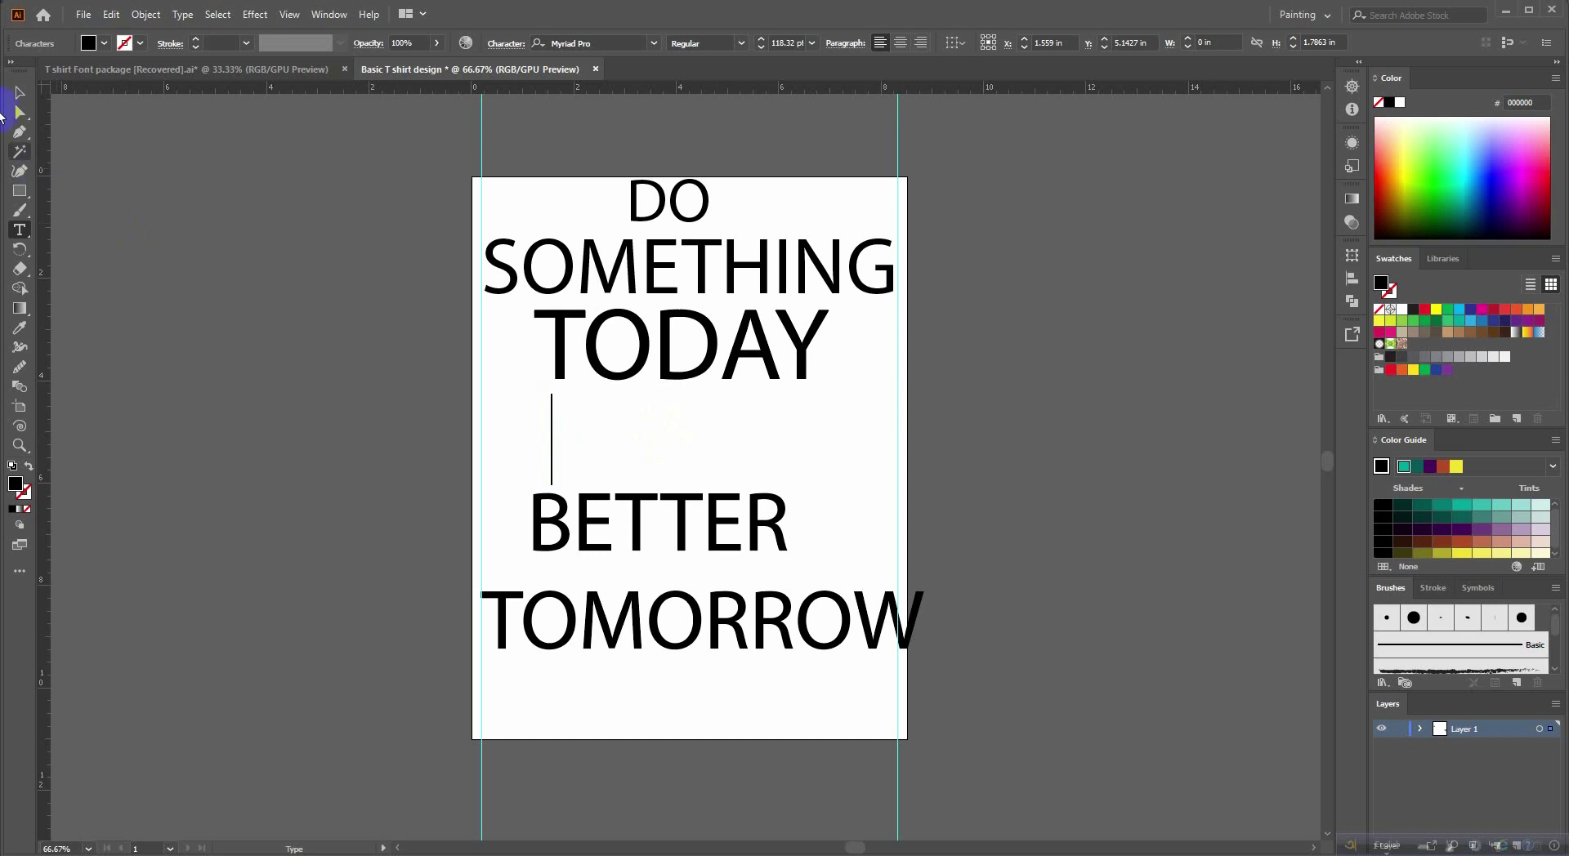
pyautogui.click(18, 112)
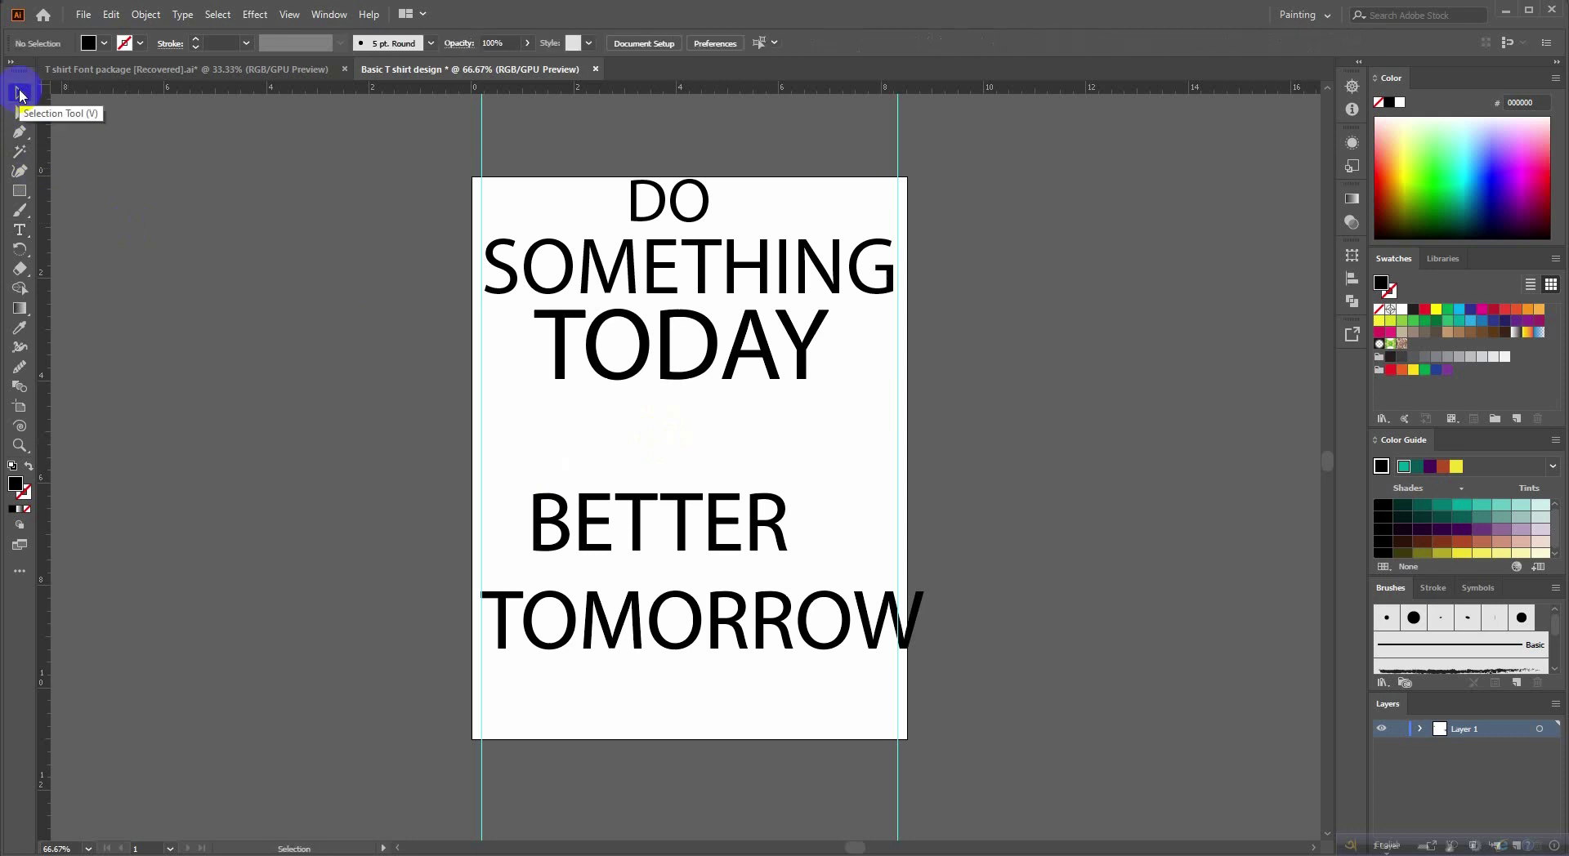
# Type 'FOR A' before BETTER, then scale the FOR A BETTER line and place it above TOMORROW.
pyautogui.click(19, 229)
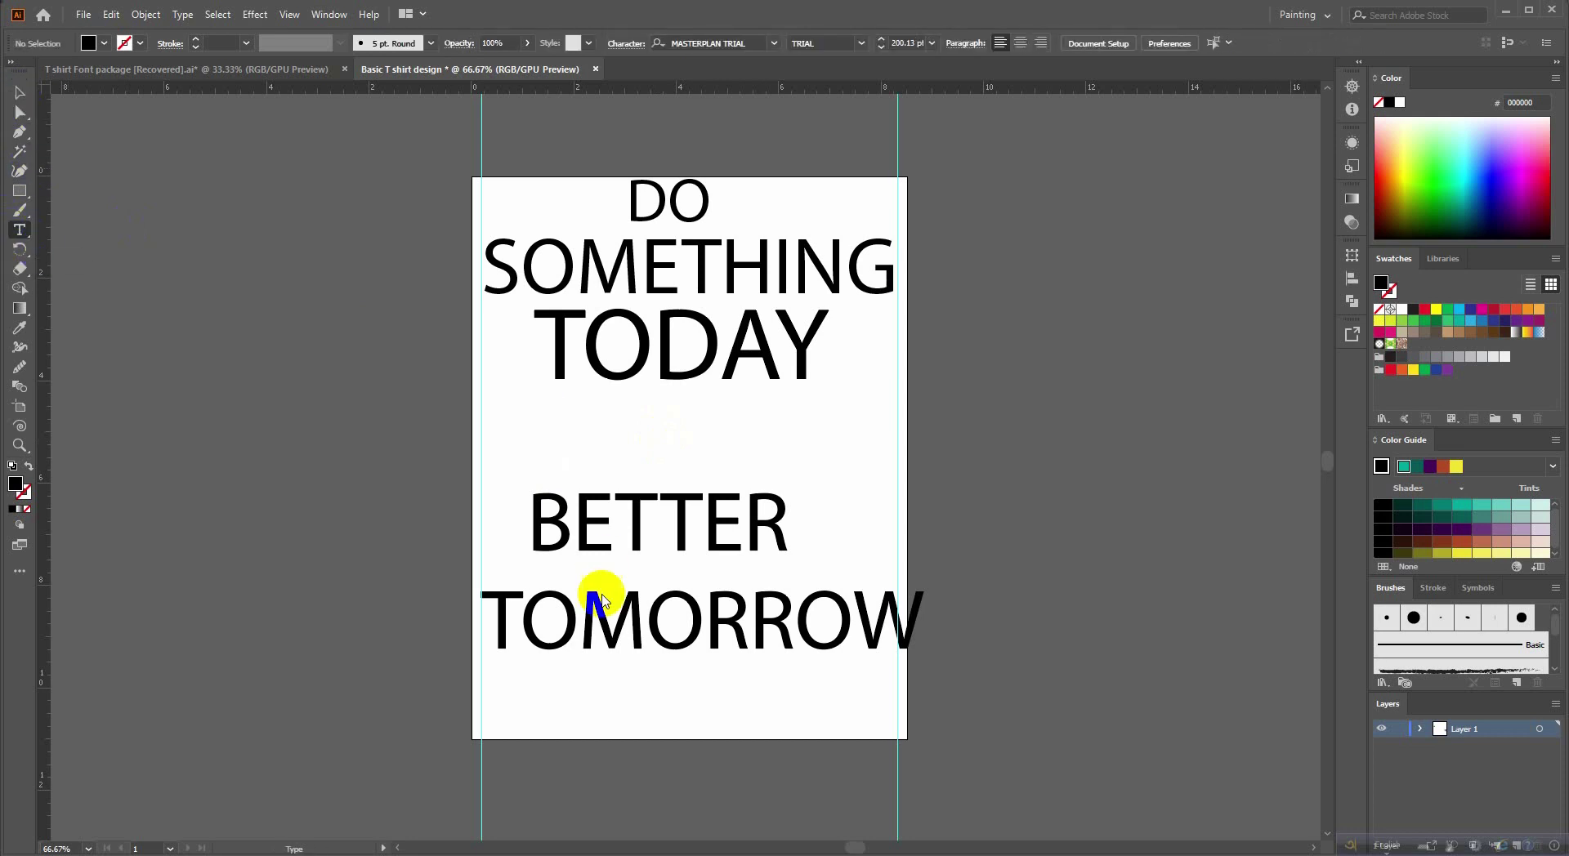
pyautogui.scroll(1, 603, 595)
pyautogui.click(478, 512)
pyautogui.write('FOR A')
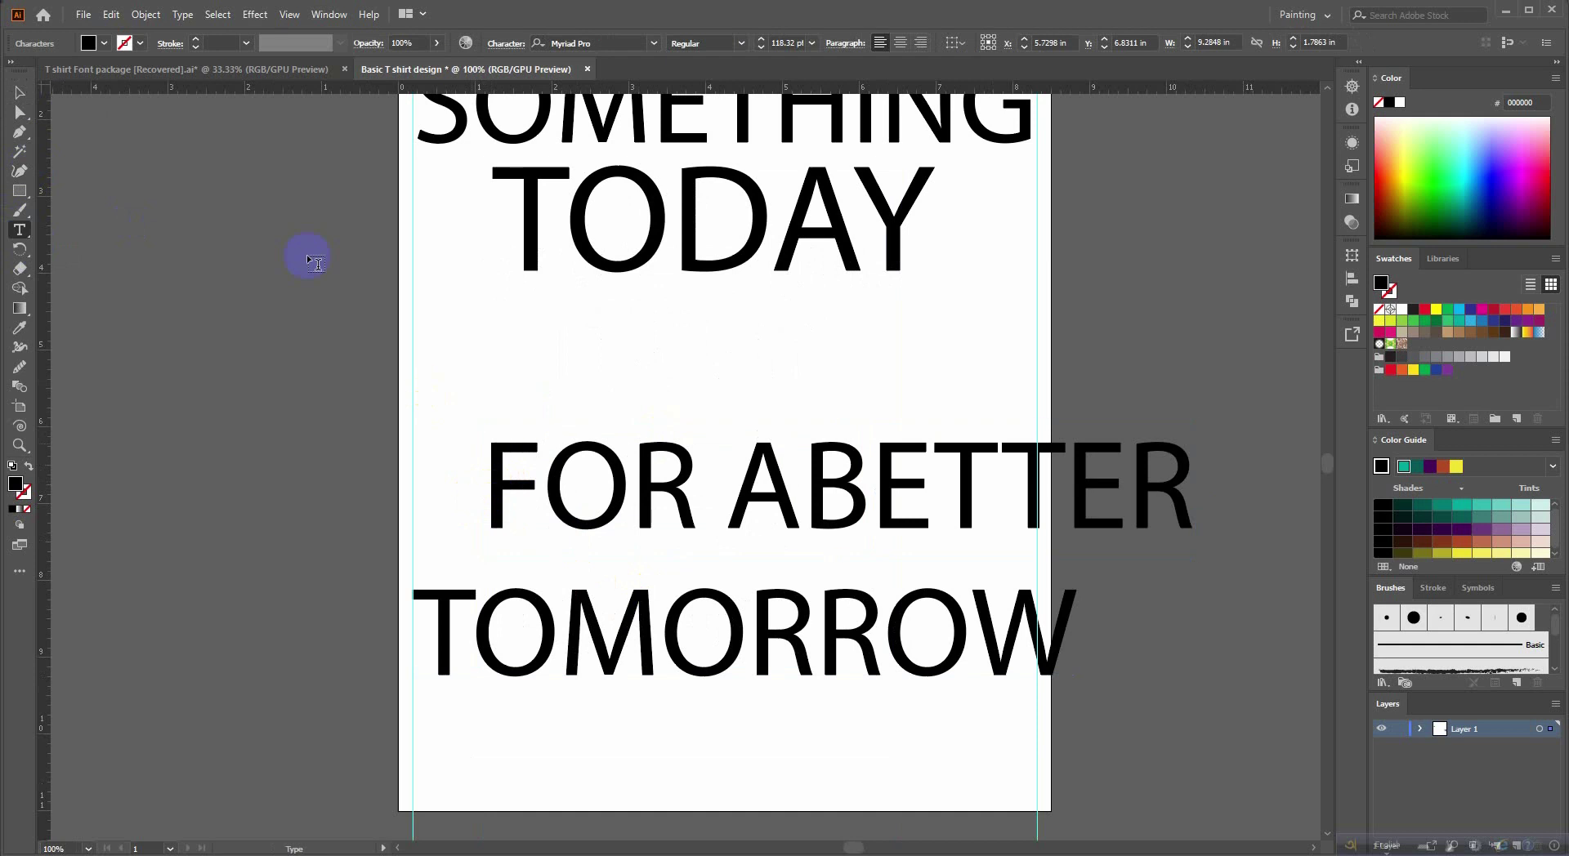
pyautogui.click(20, 92)
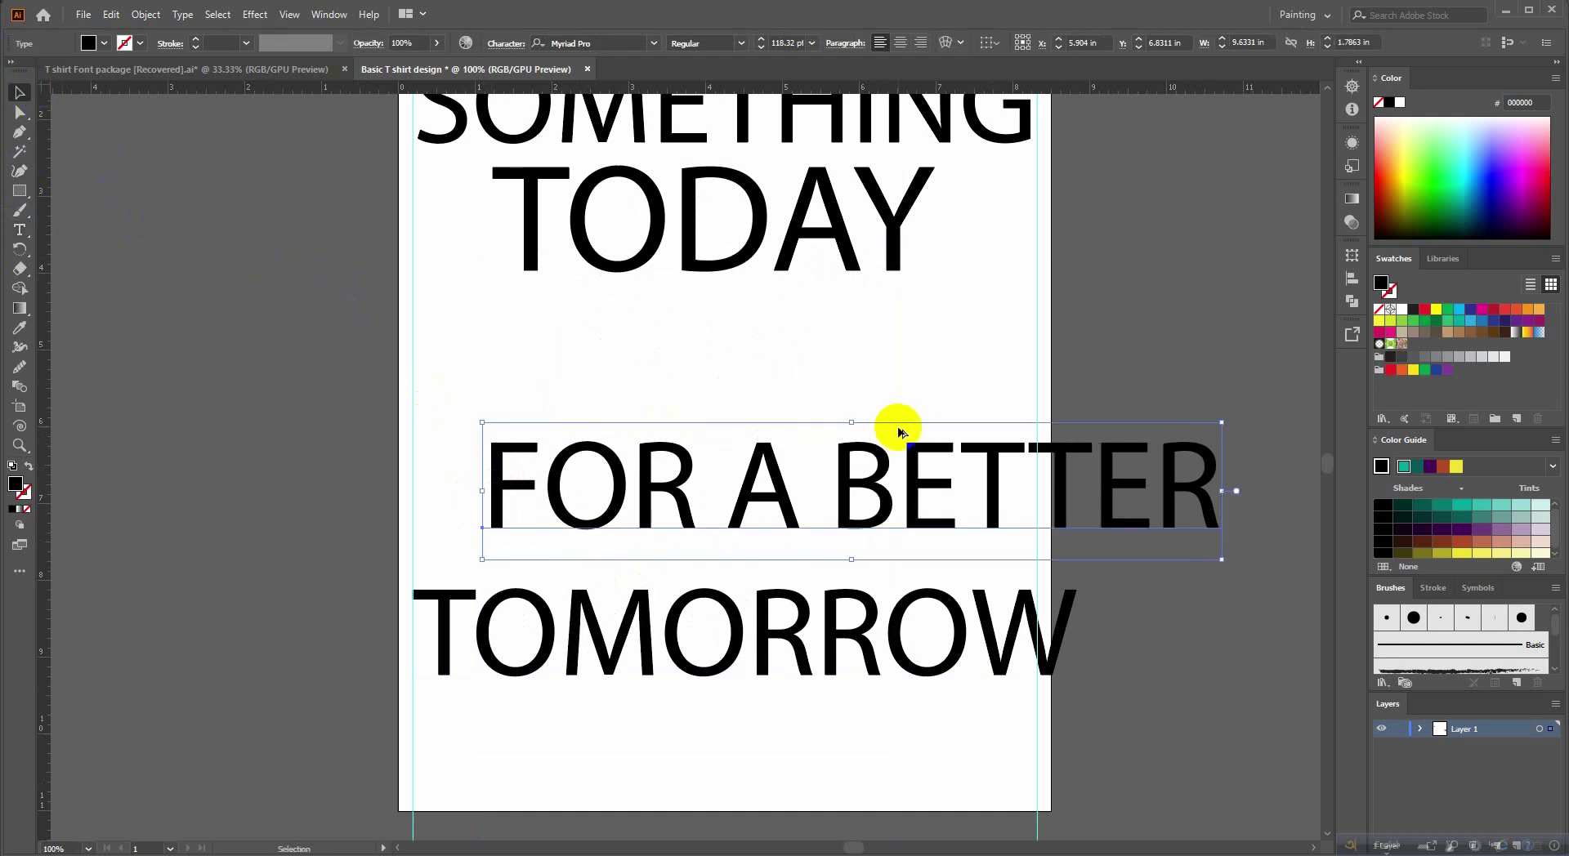
pyautogui.scroll(-1, 897, 426)
pyautogui.moveTo(1058, 459); pyautogui.dragTo(1016, 458)
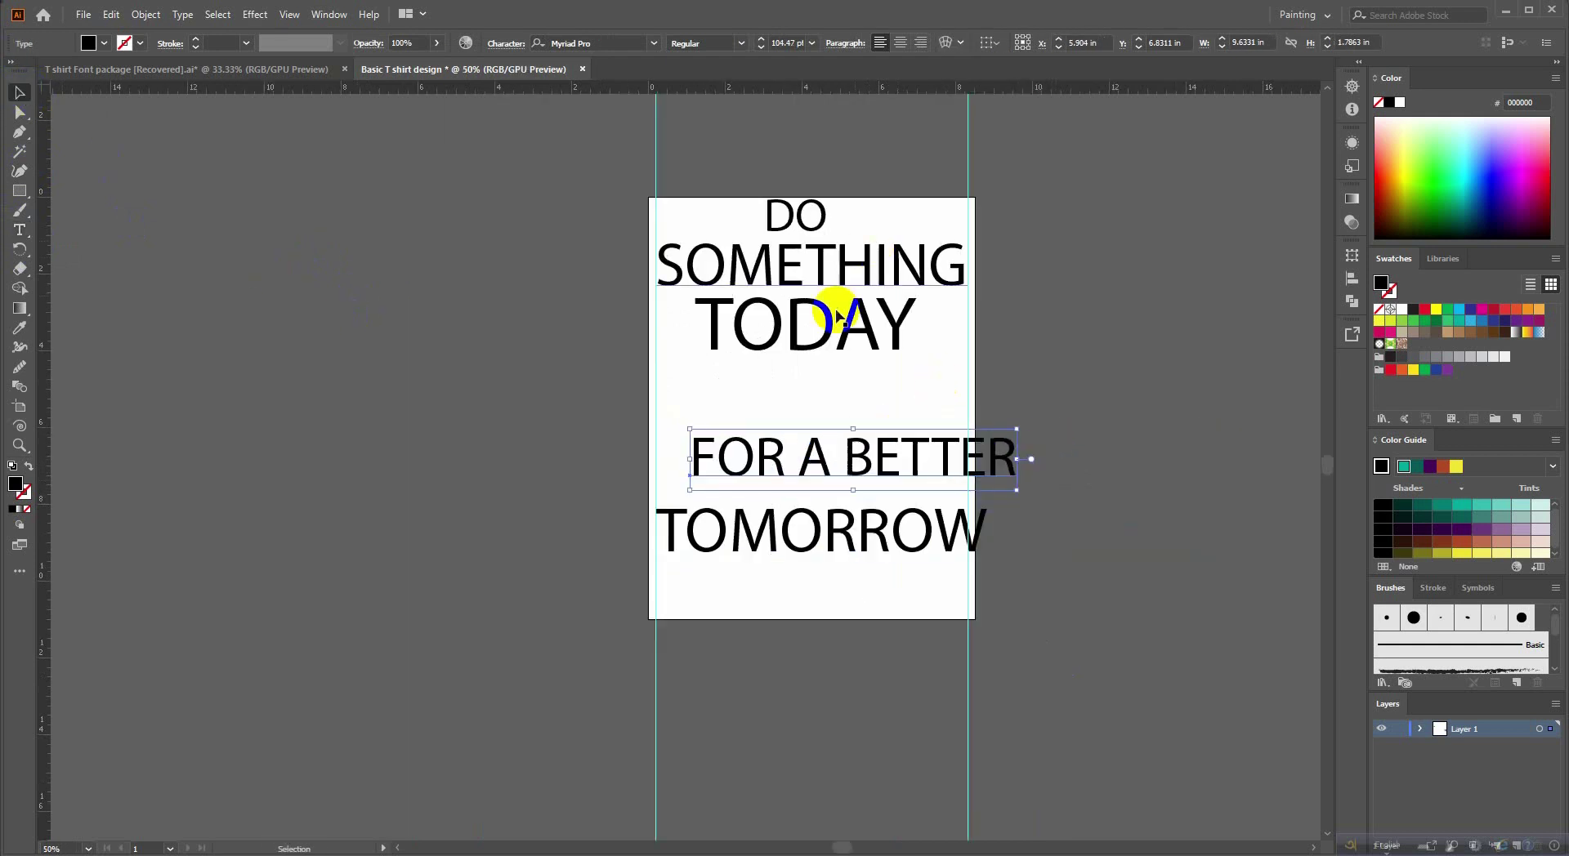
pyautogui.scroll(1, 851, 483)
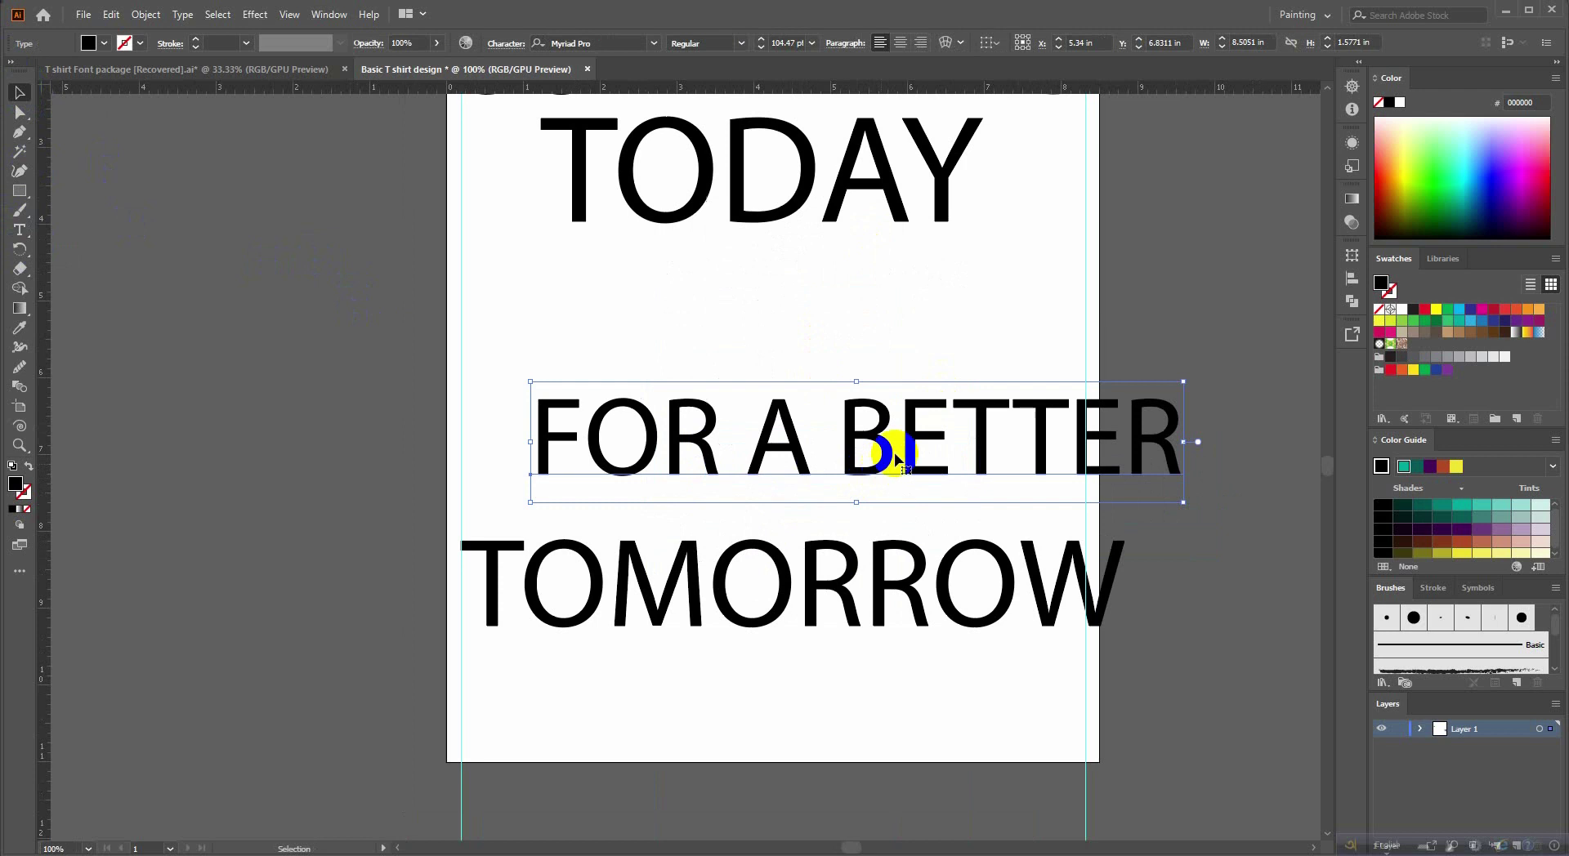
pyautogui.moveTo(896, 456); pyautogui.dragTo(828, 500)
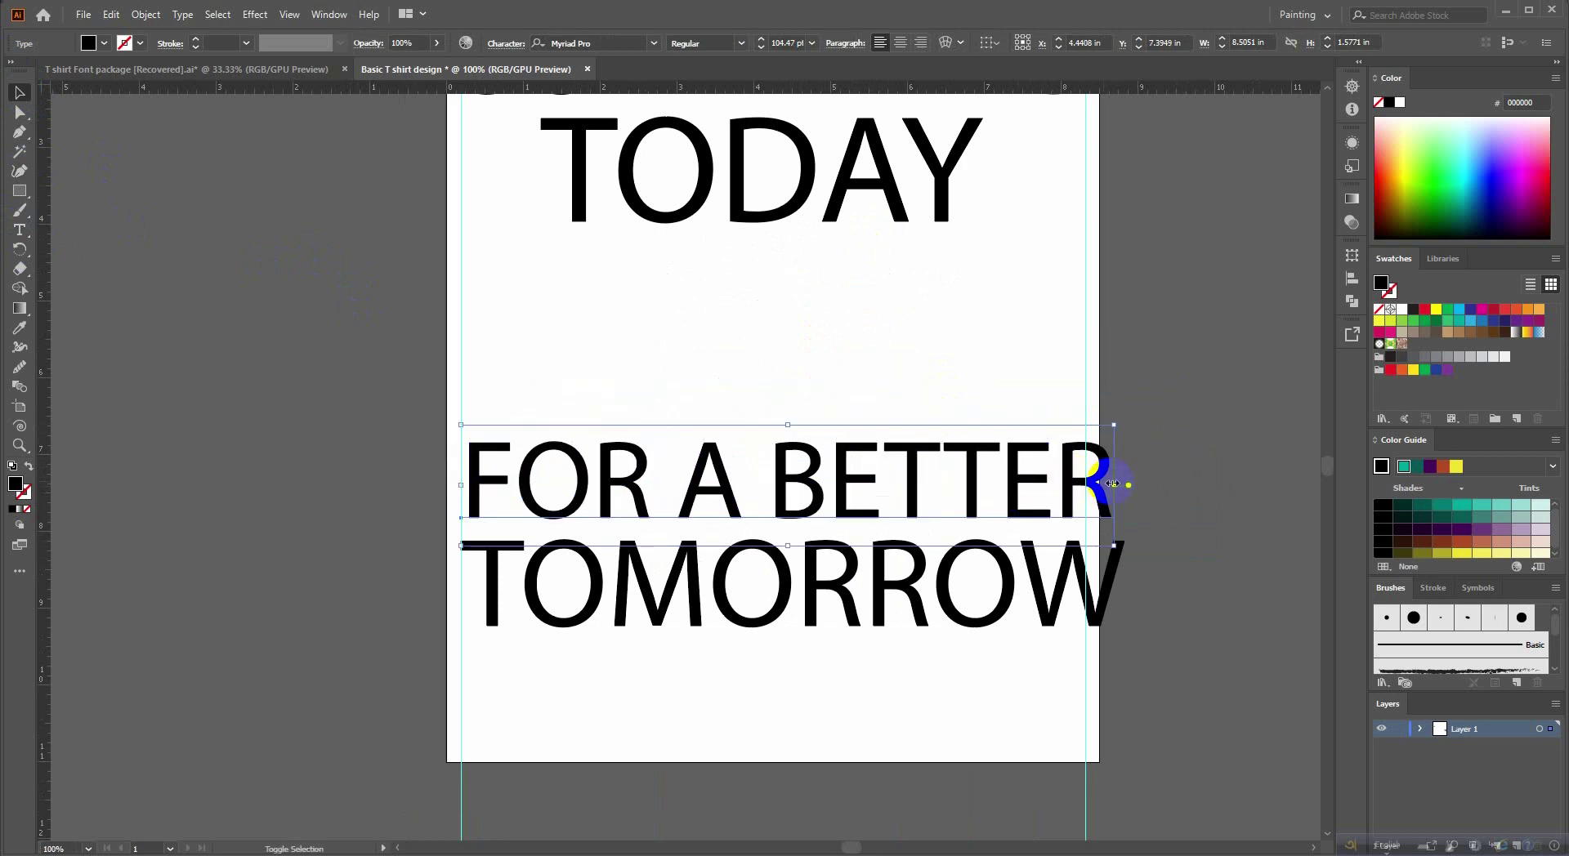
pyautogui.moveTo(1114, 486); pyautogui.dragTo(1107, 488)
pyautogui.scroll(-3, 1114, 473)
# Shift the DO SOMETHING TODAY lines down and lift DO slightly for even spacing.
pyautogui.click(945, 481)
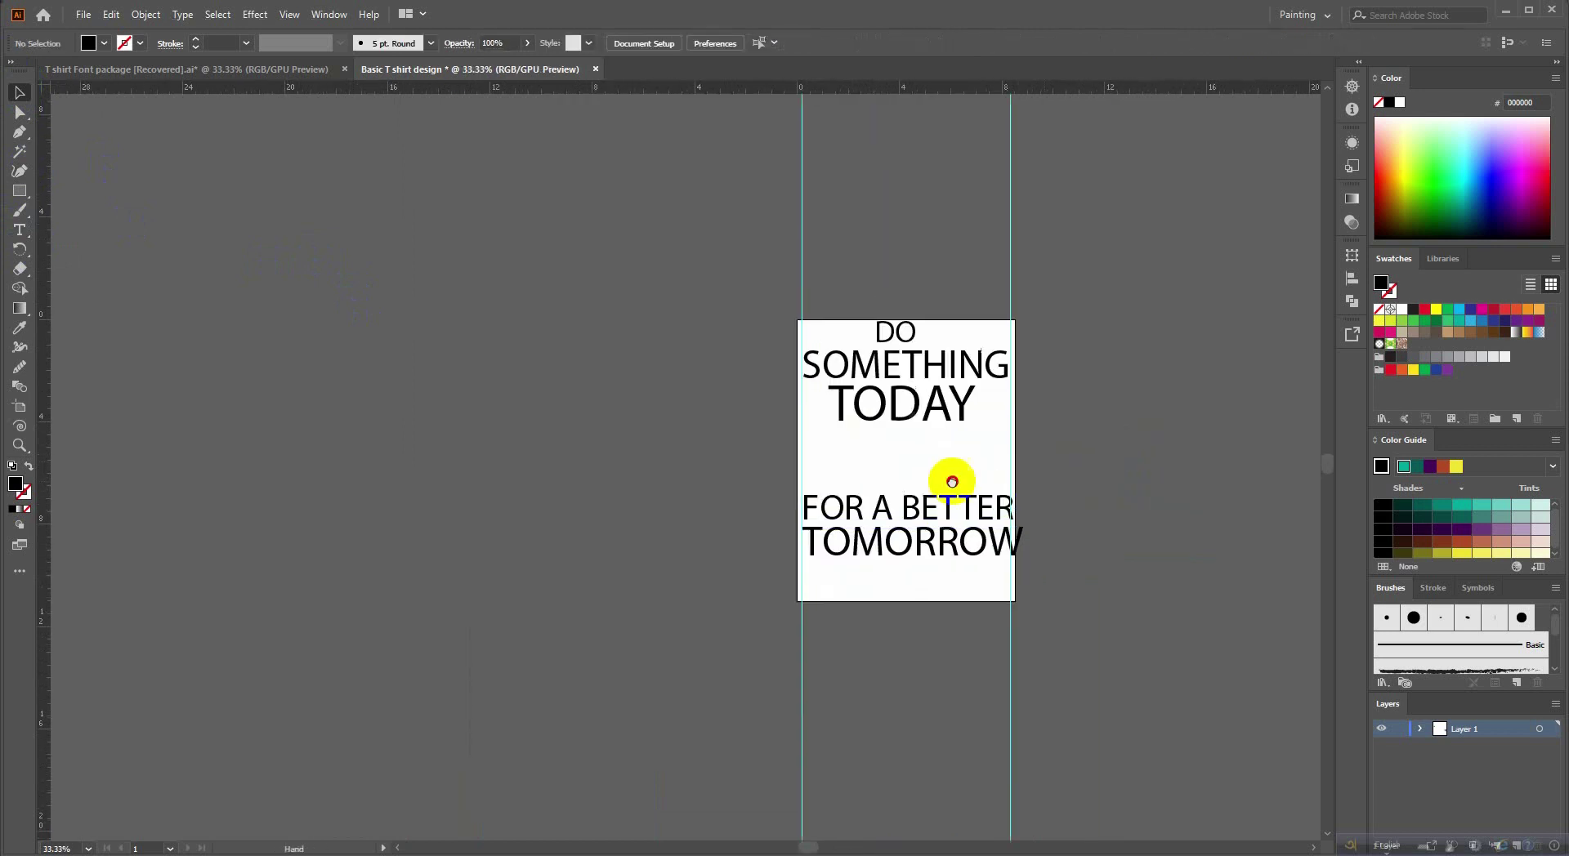
pyautogui.scroll(-1, 1010, 370)
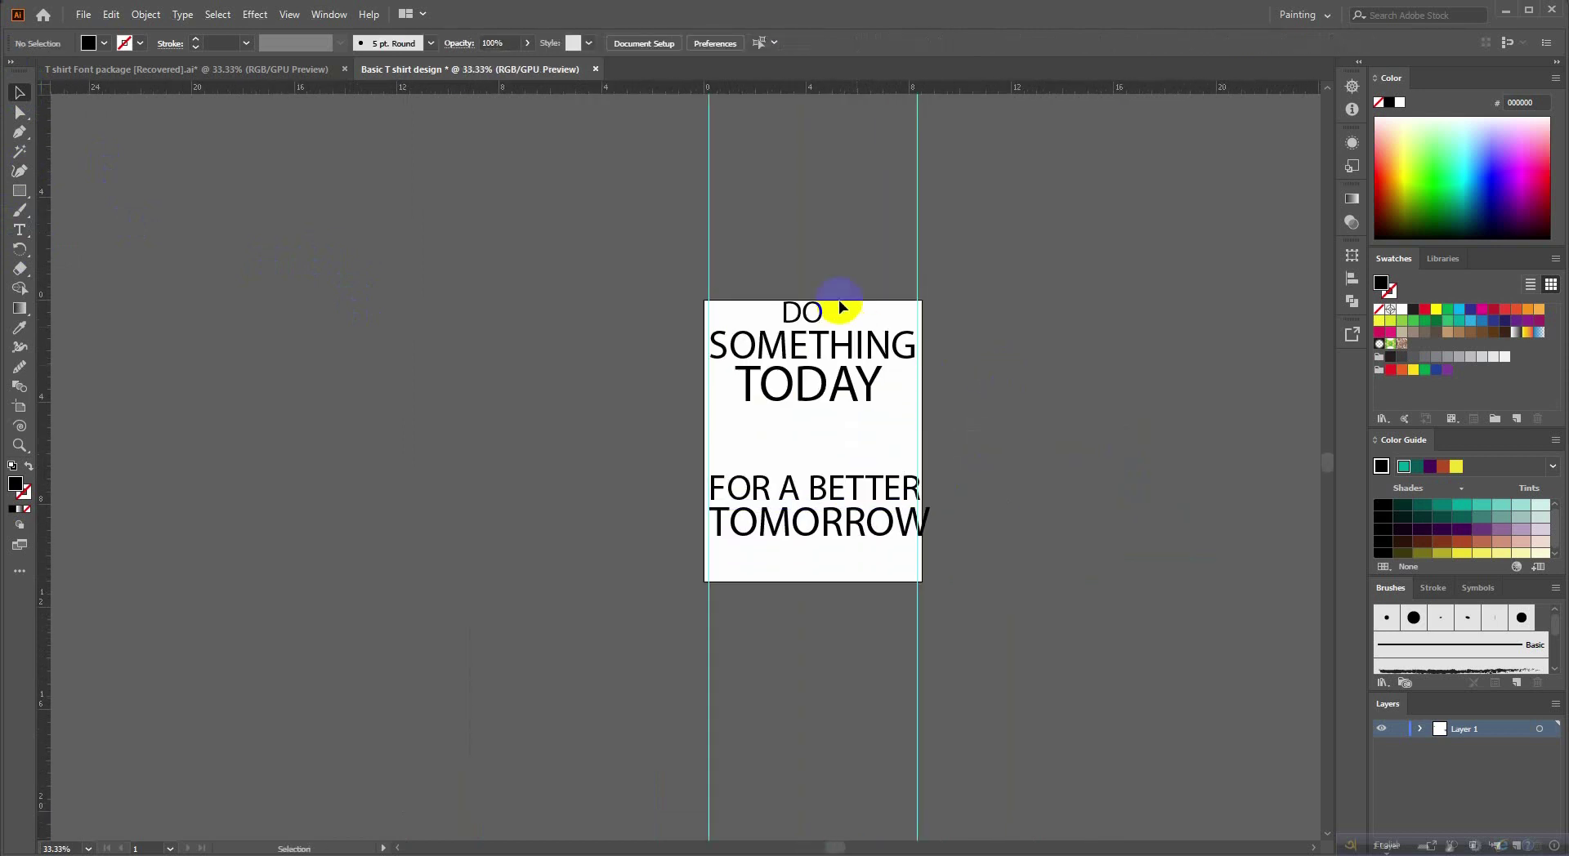
pyautogui.moveTo(819, 330); pyautogui.dragTo(817, 366)
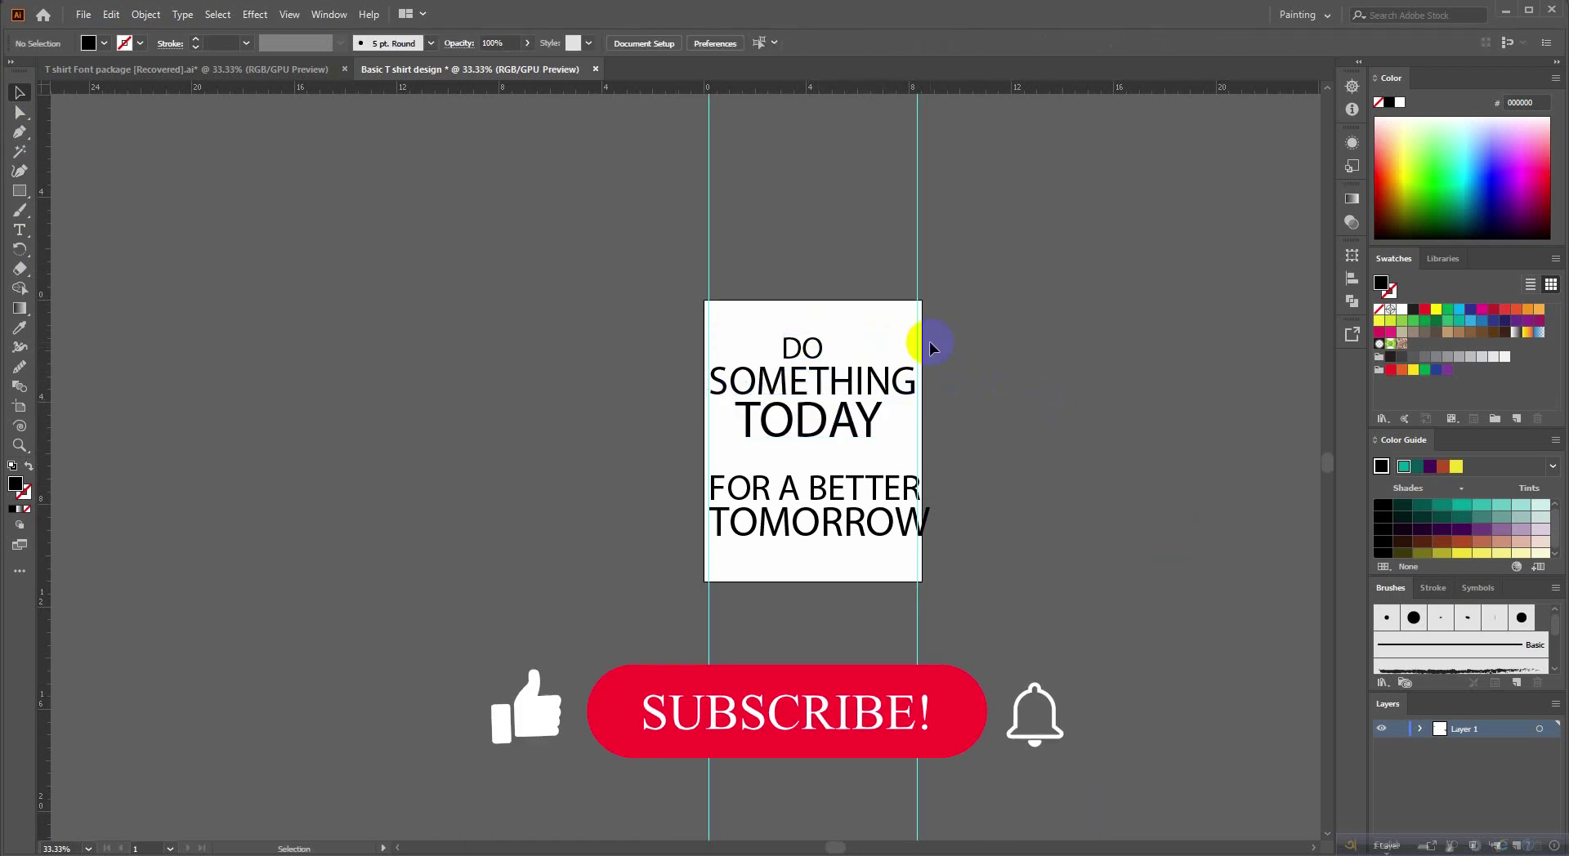
pyautogui.scroll(2, 809, 525)
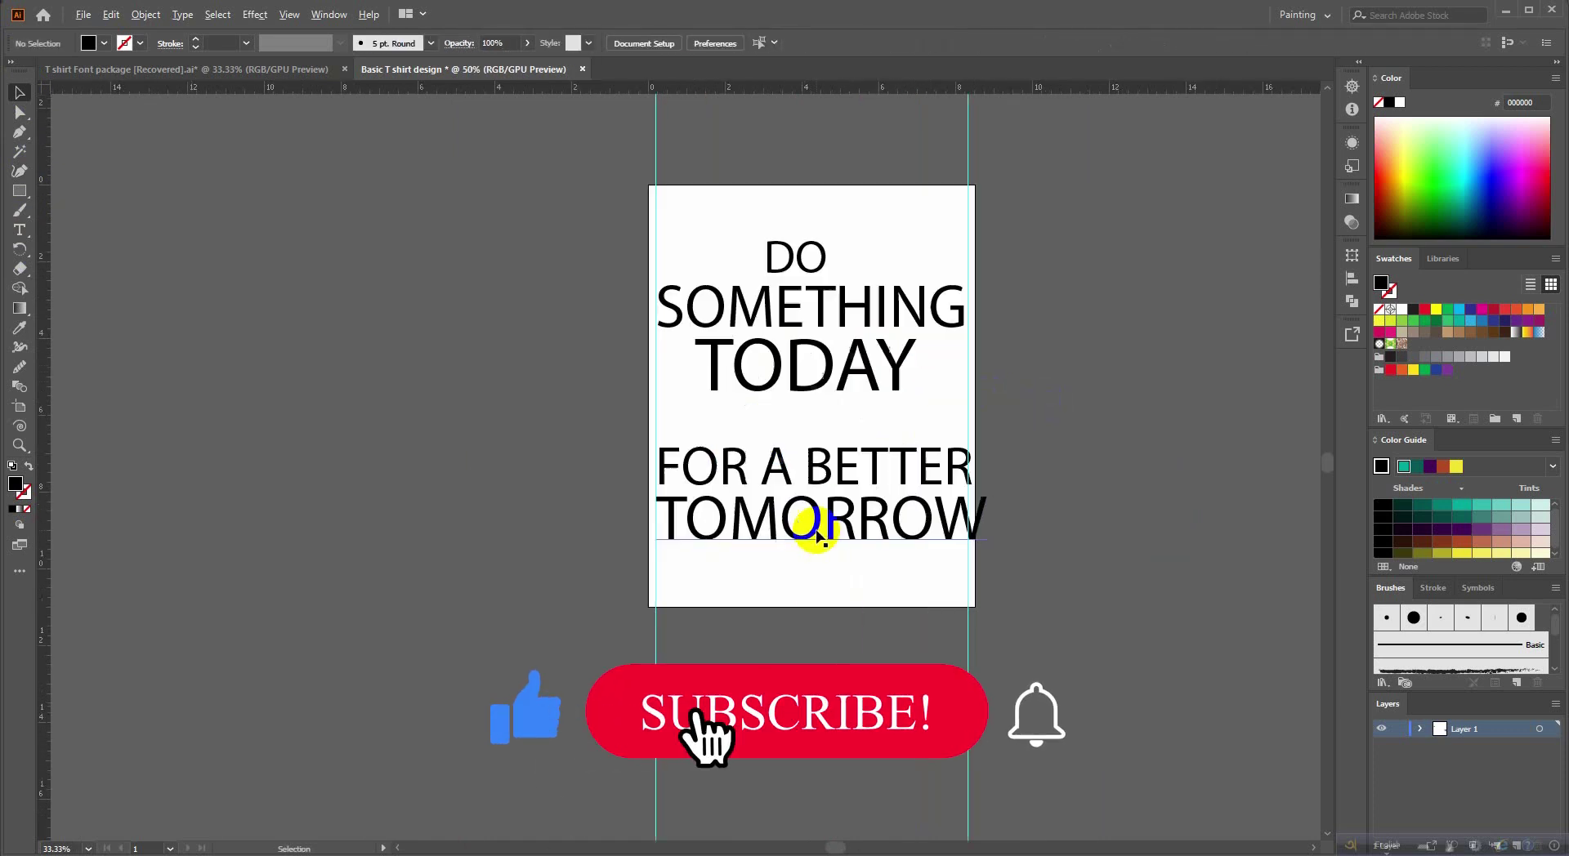
pyautogui.click(812, 525)
pyautogui.scroll(3, 1223, 504)
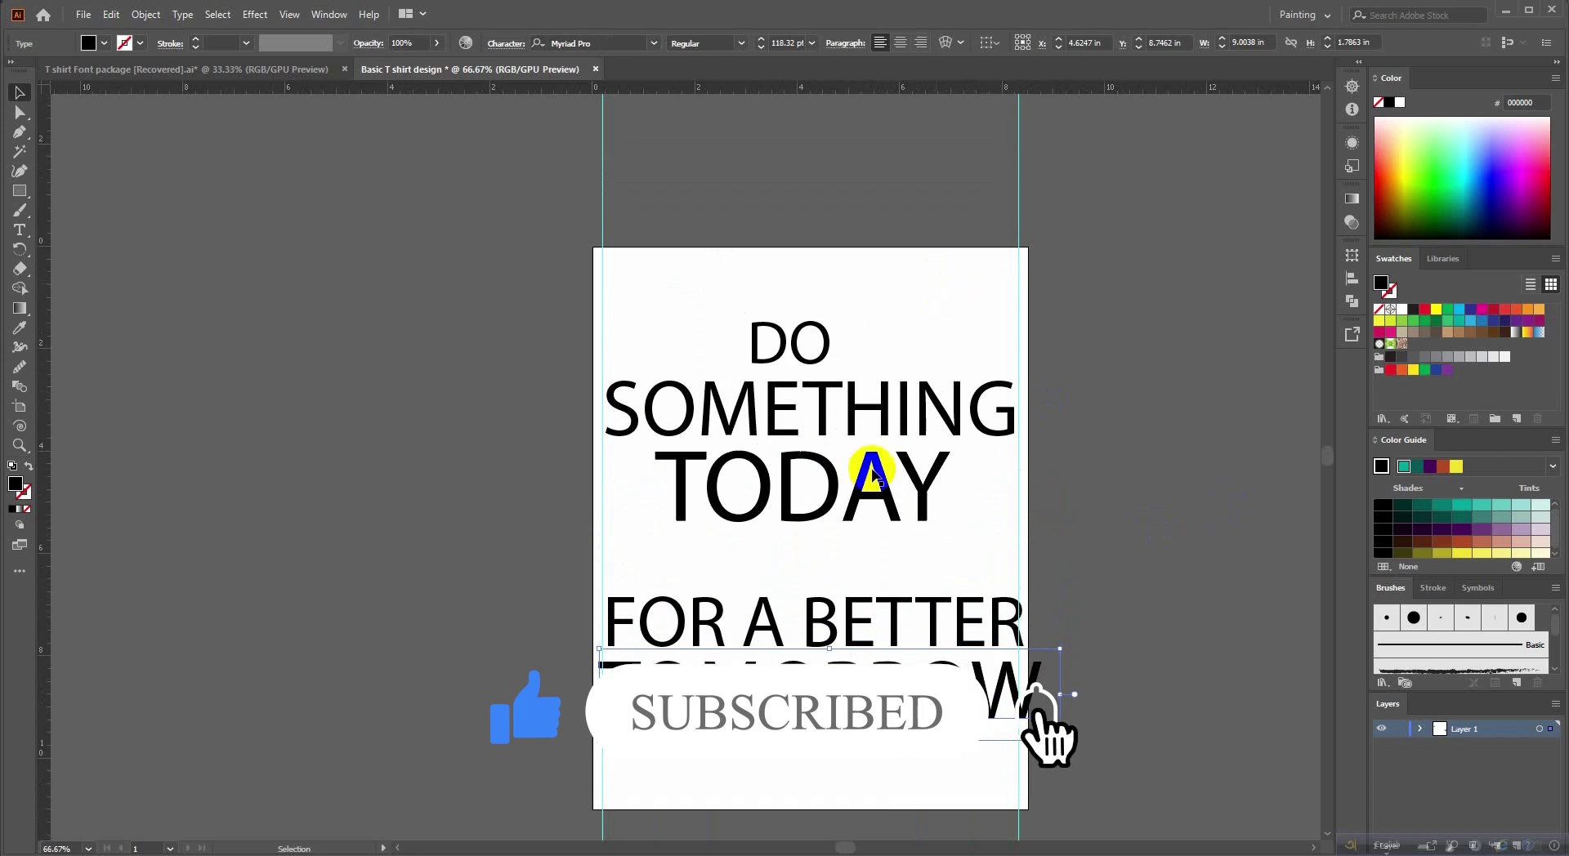
pyautogui.scroll(-1, 900, 445)
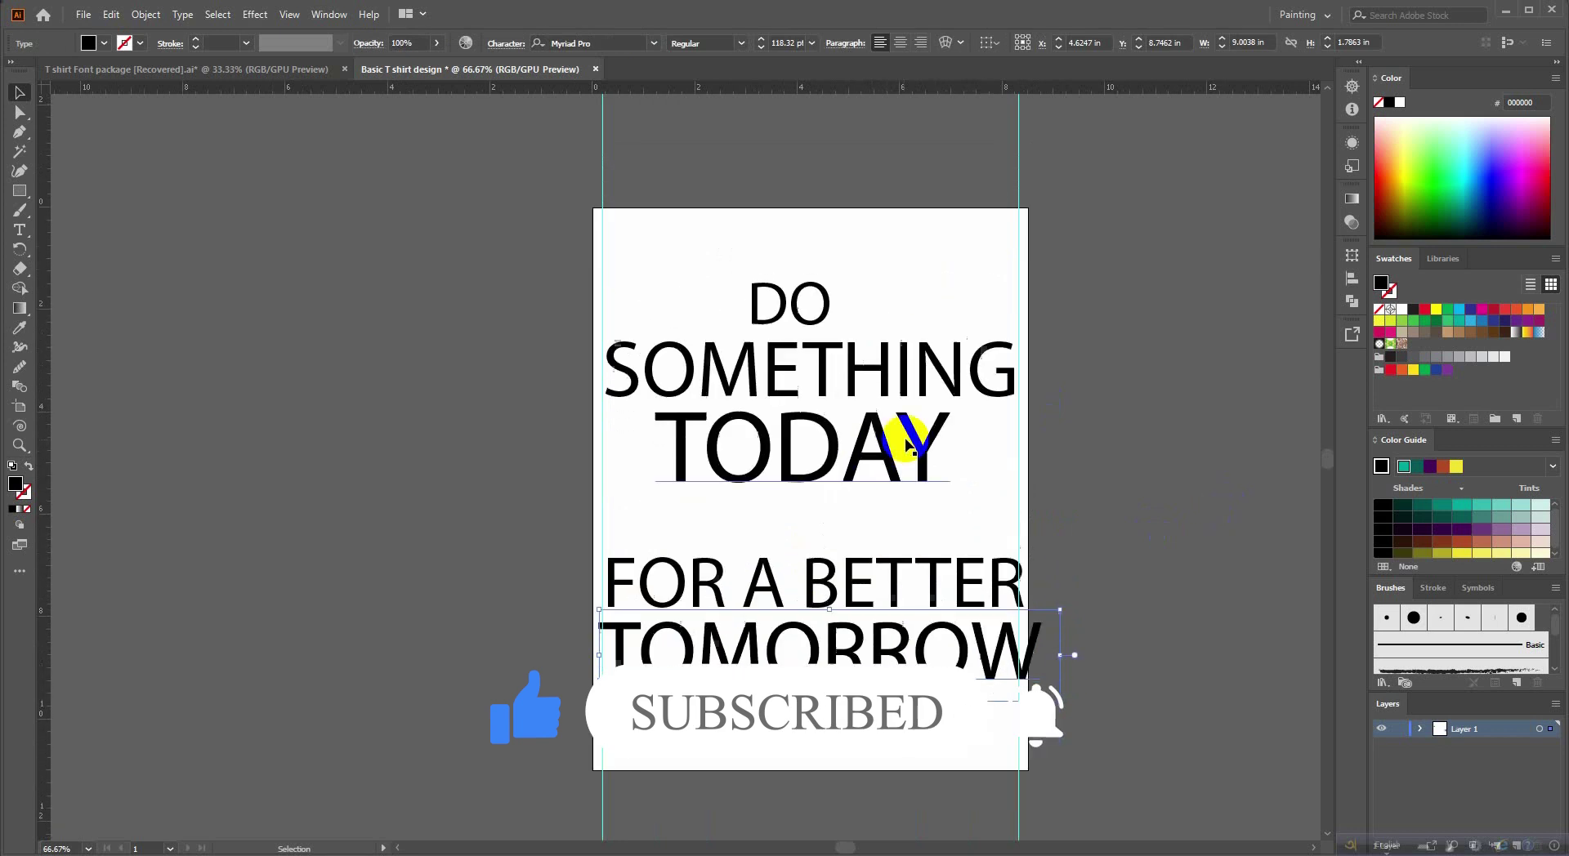
pyautogui.scroll(1, 899, 444)
pyautogui.moveTo(812, 347); pyautogui.dragTo(813, 324)
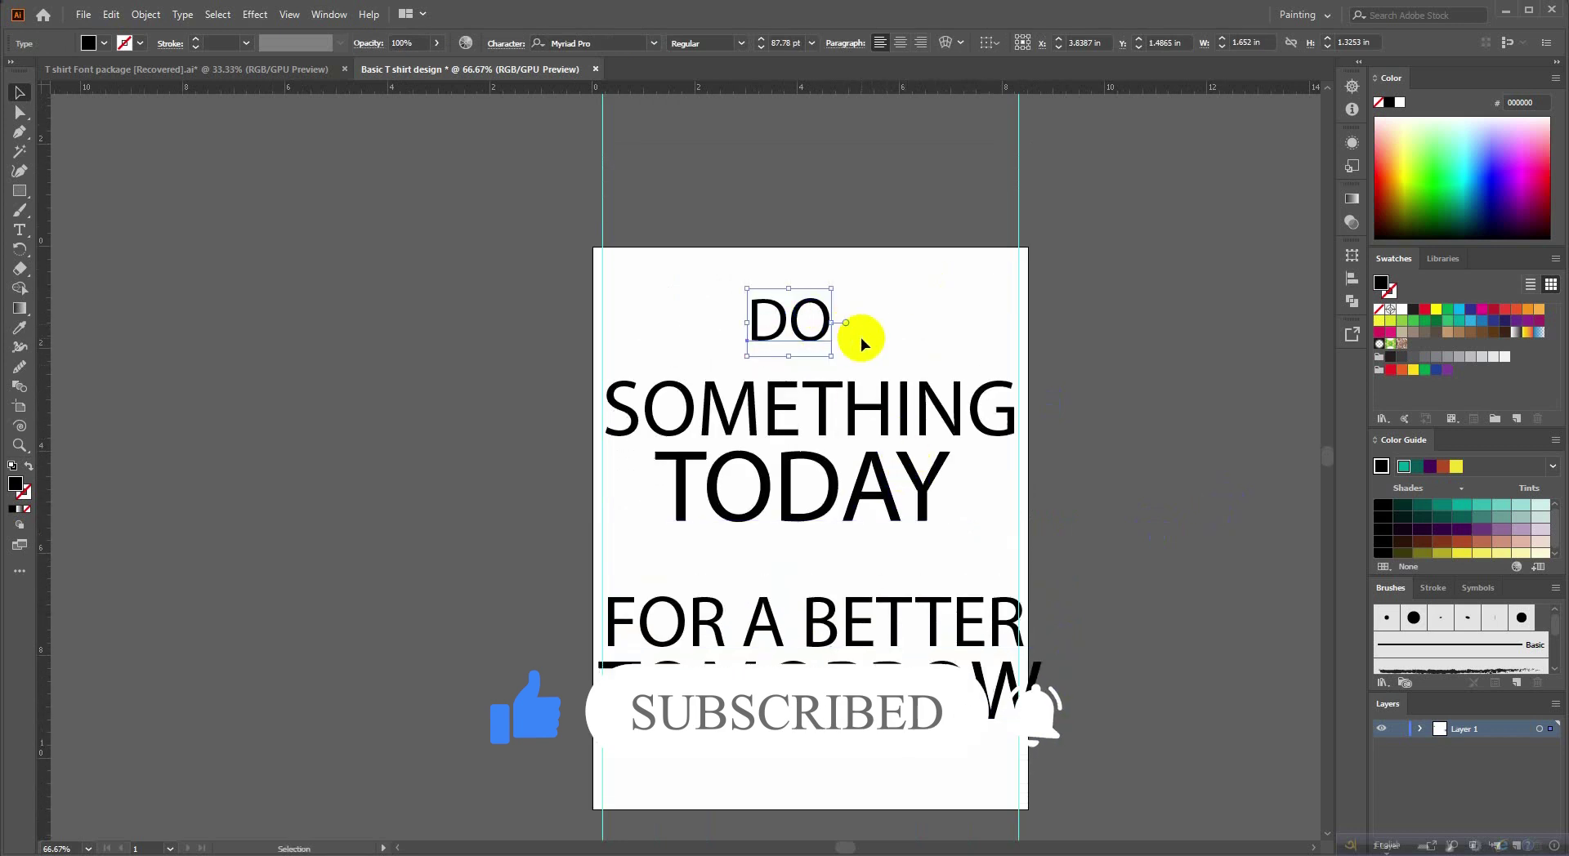
pyautogui.keyDown('shift'); pyautogui.click(795, 628); pyautogui.keyUp('shift')
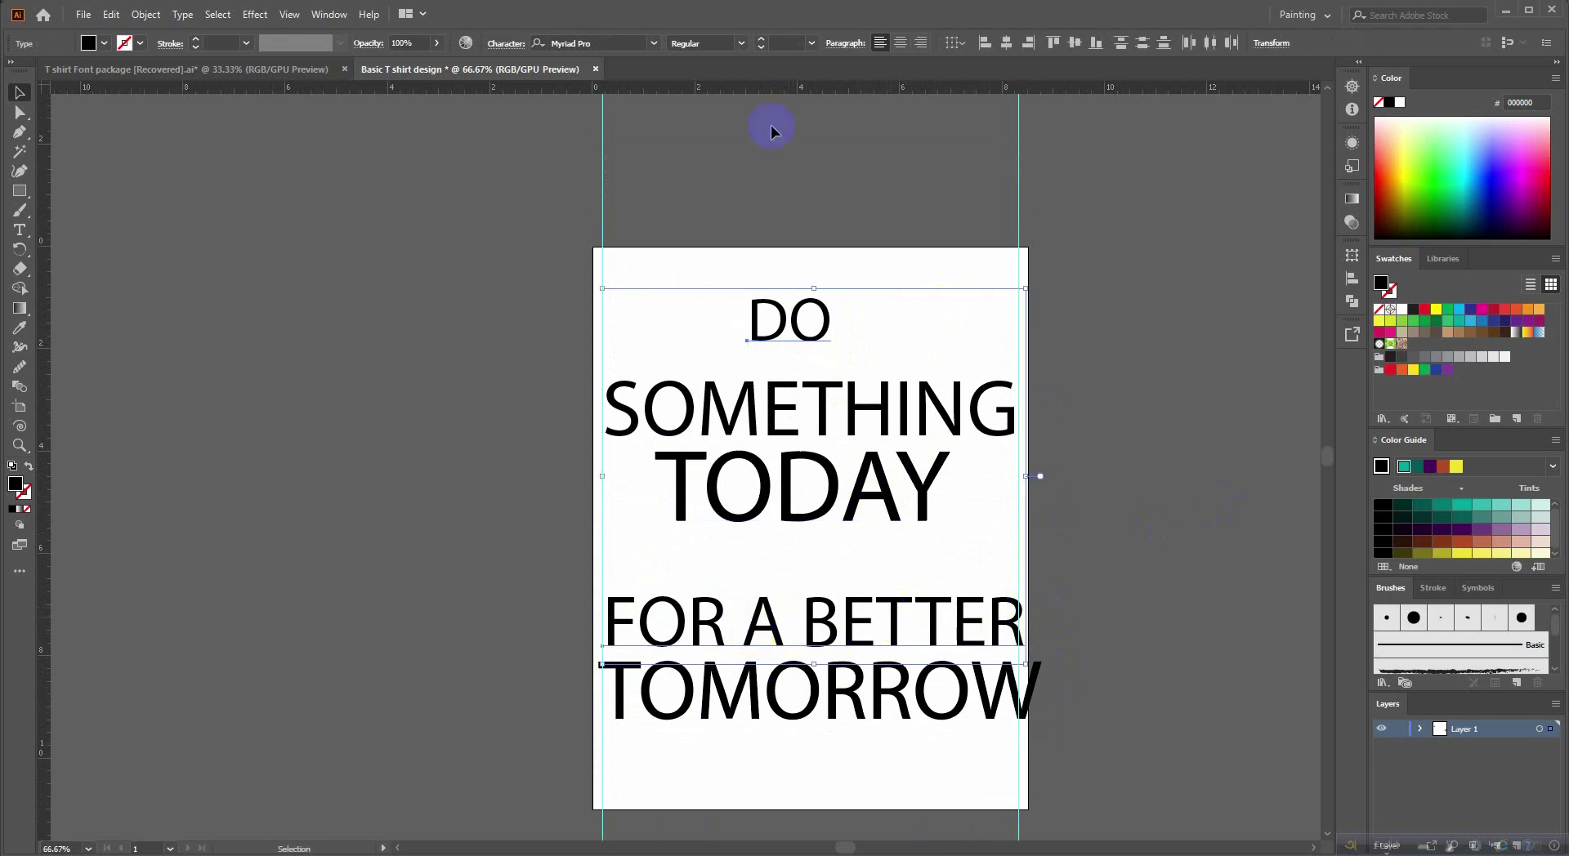
# Set DO and FOR A BETTER in the Bebas typeface.
pyautogui.click(613, 48)
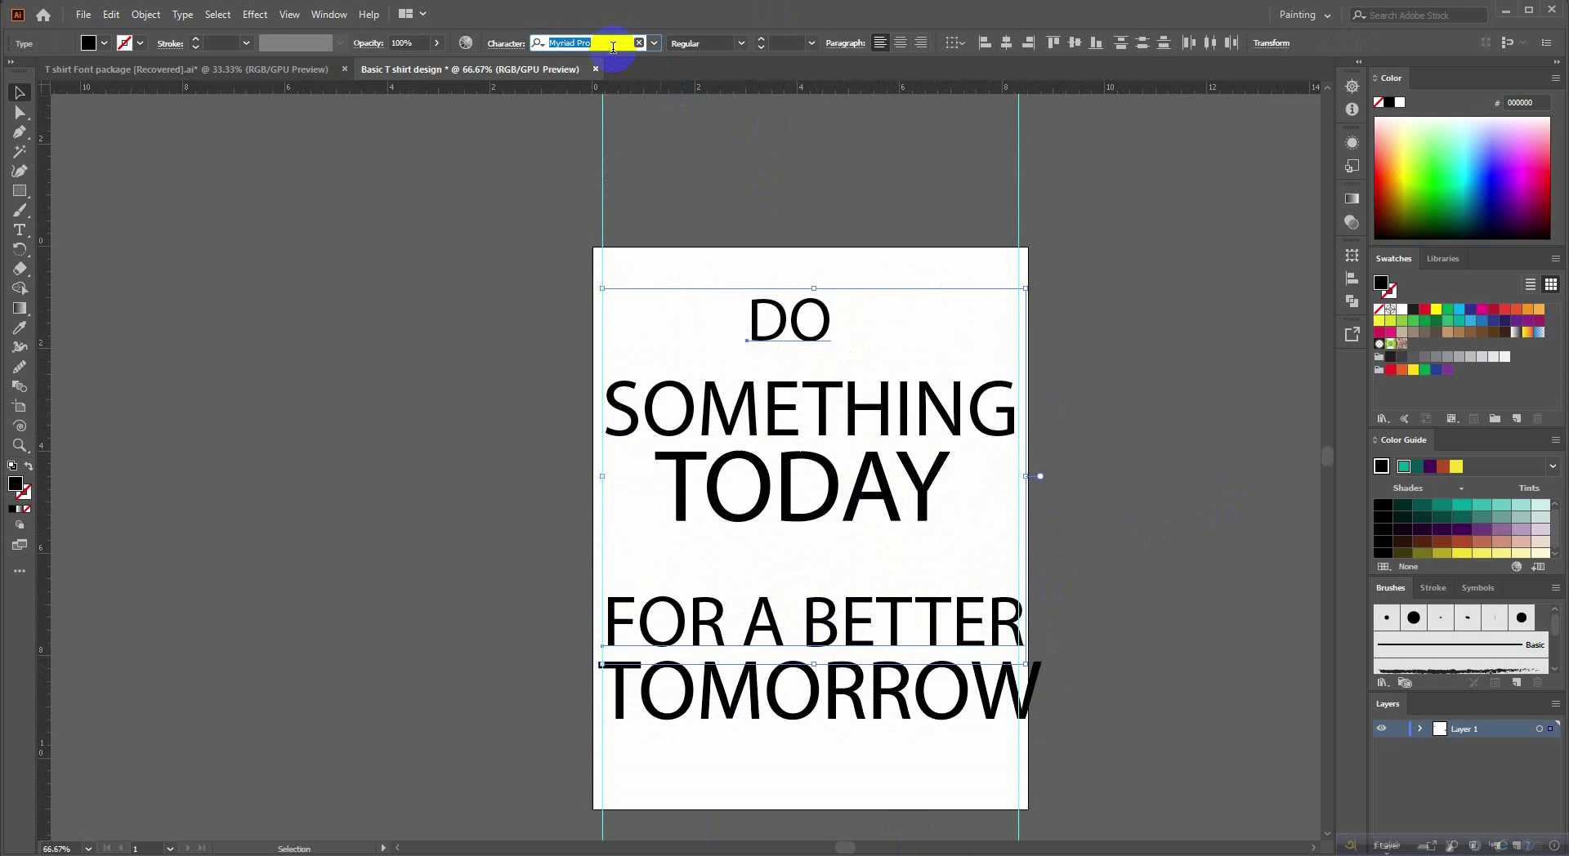
pyautogui.write('be')
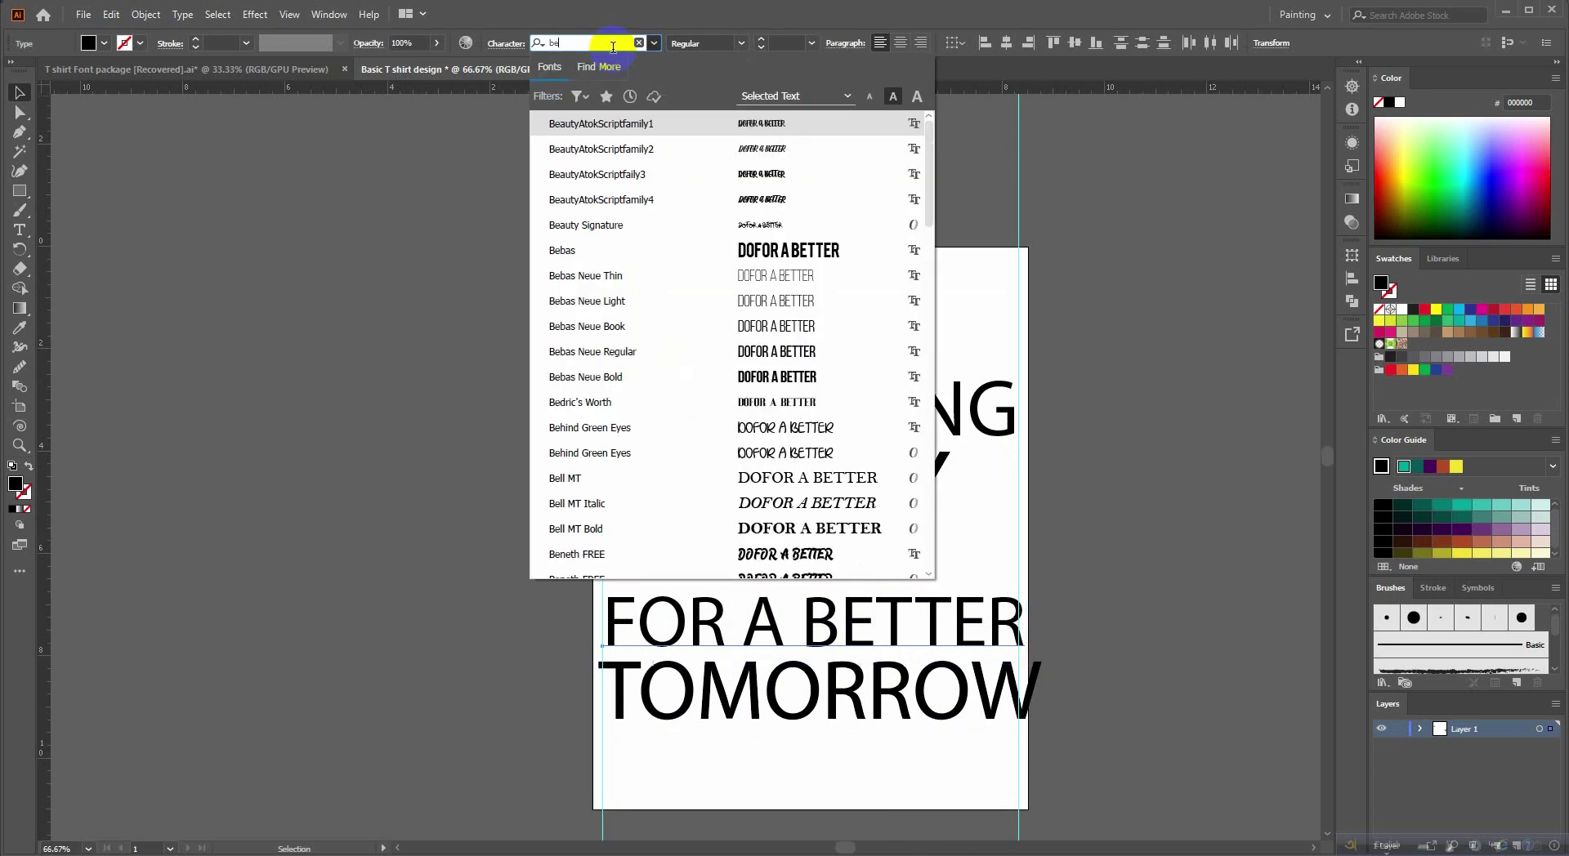
pyautogui.click(821, 255)
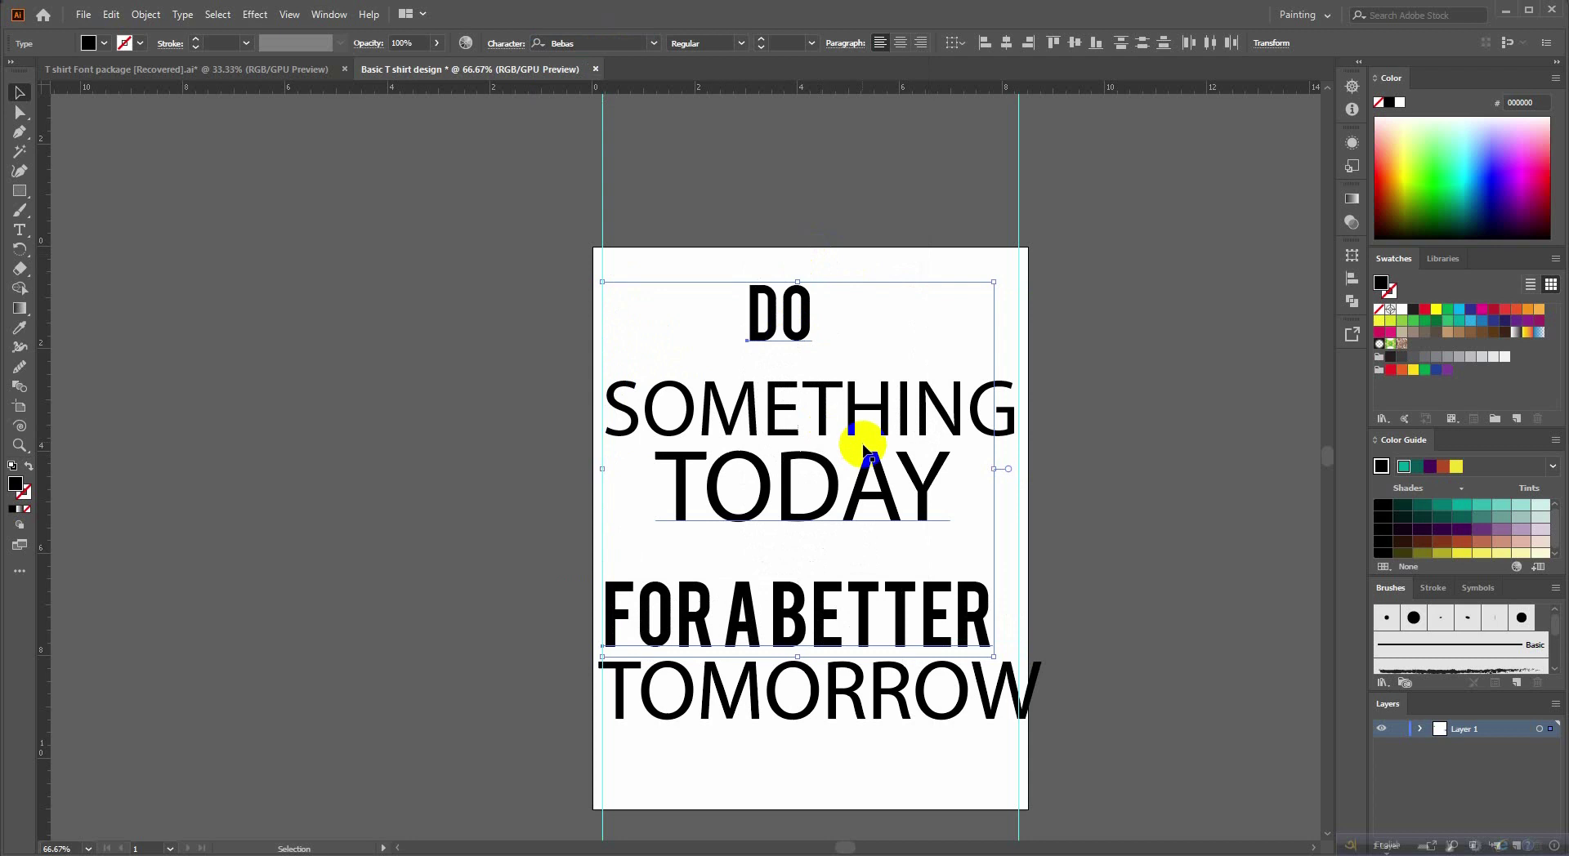
pyautogui.click(970, 602)
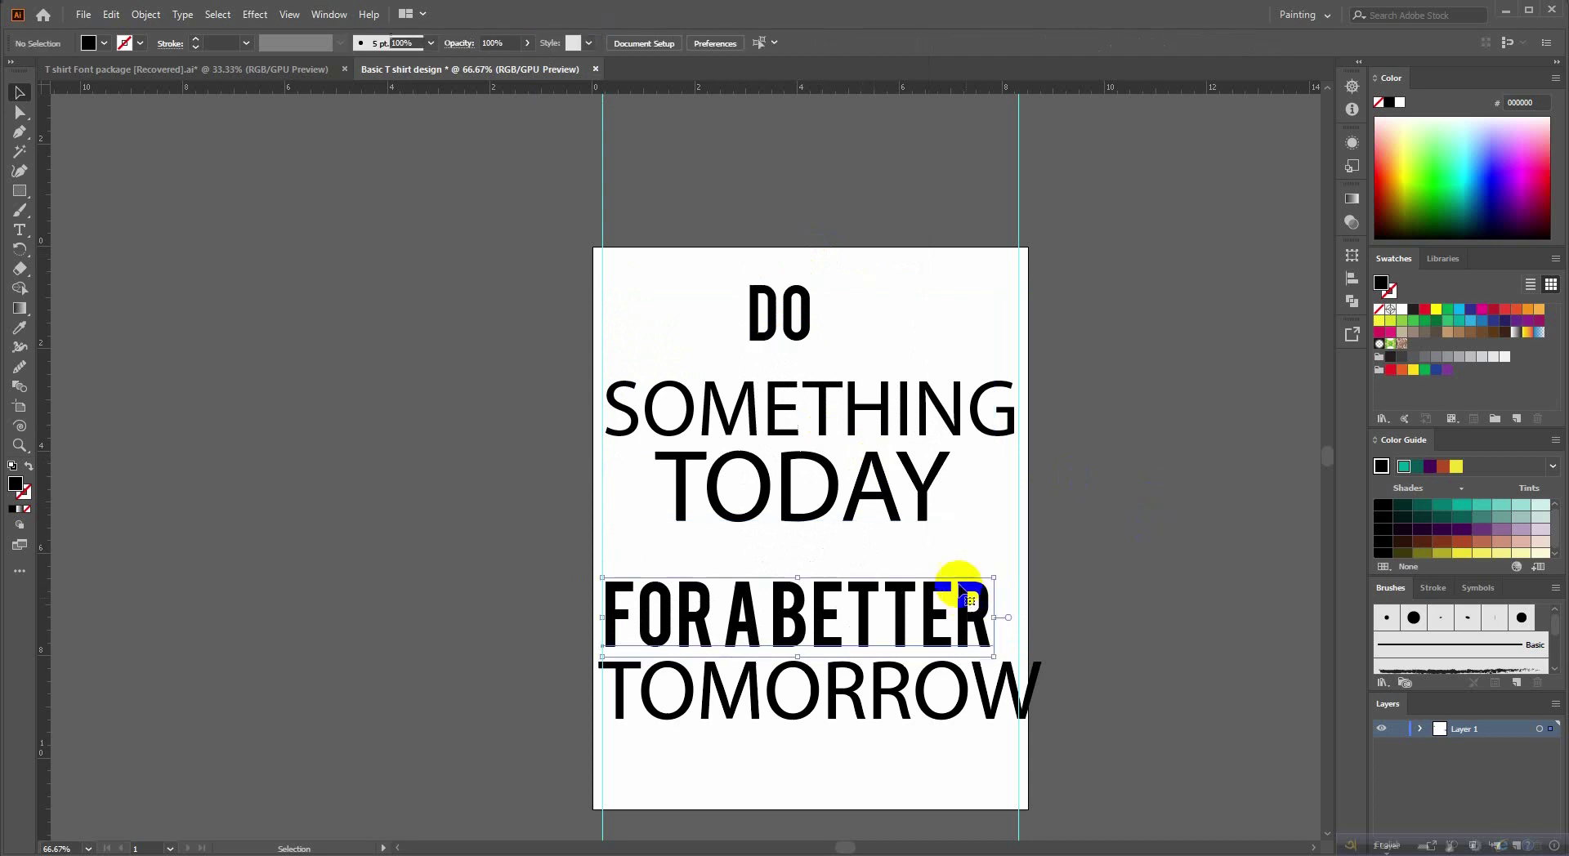
pyautogui.scroll(-1, 876, 303)
# Change DO to Bebas Neue Bold.
pyautogui.click(783, 274)
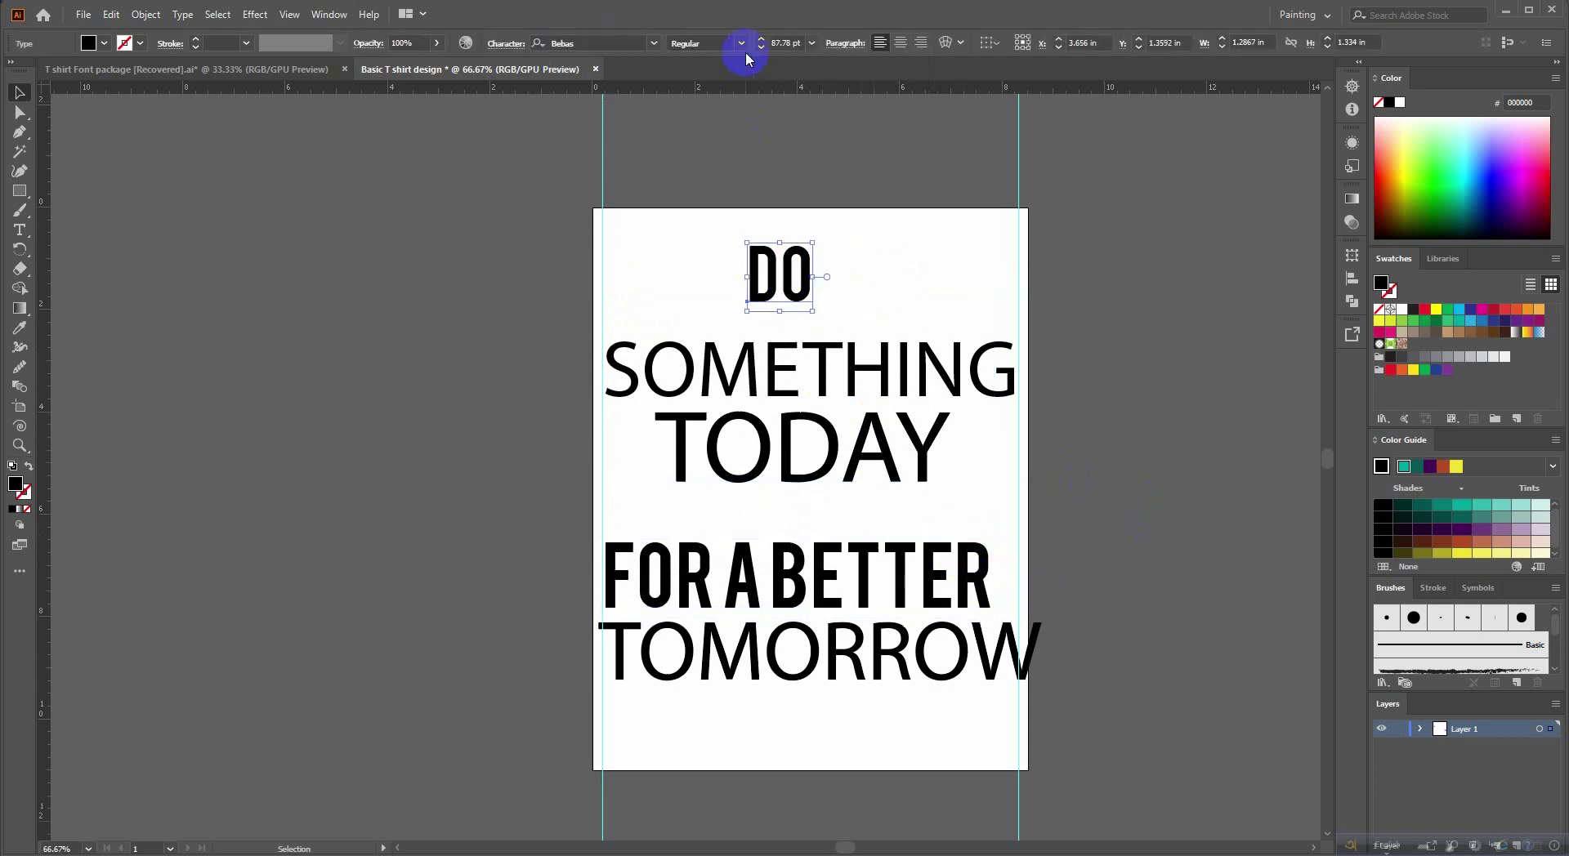
pyautogui.click(635, 42)
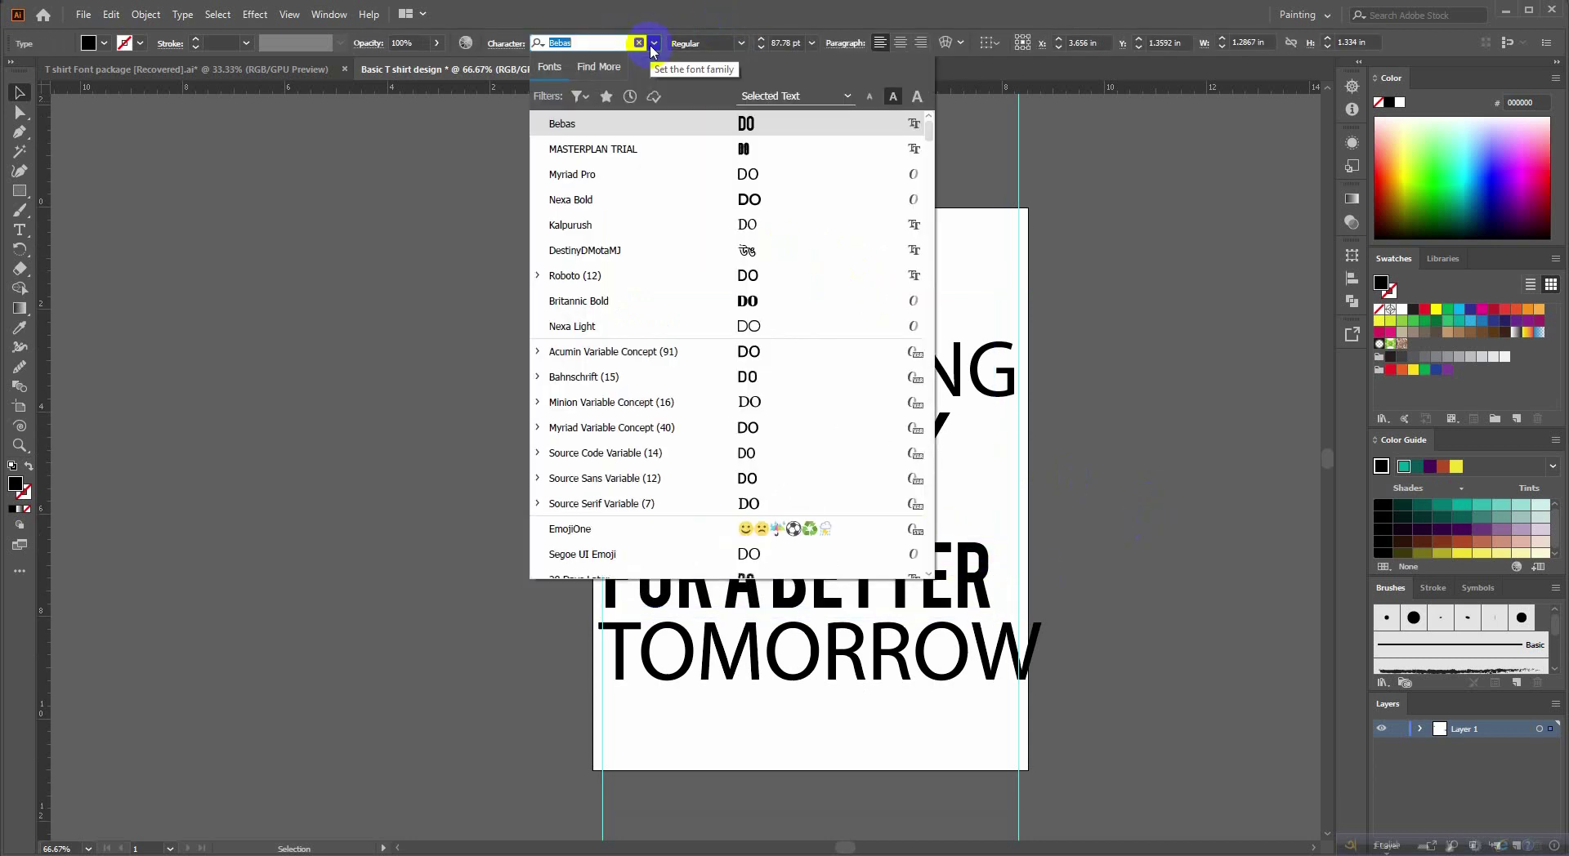
pyautogui.click(598, 39)
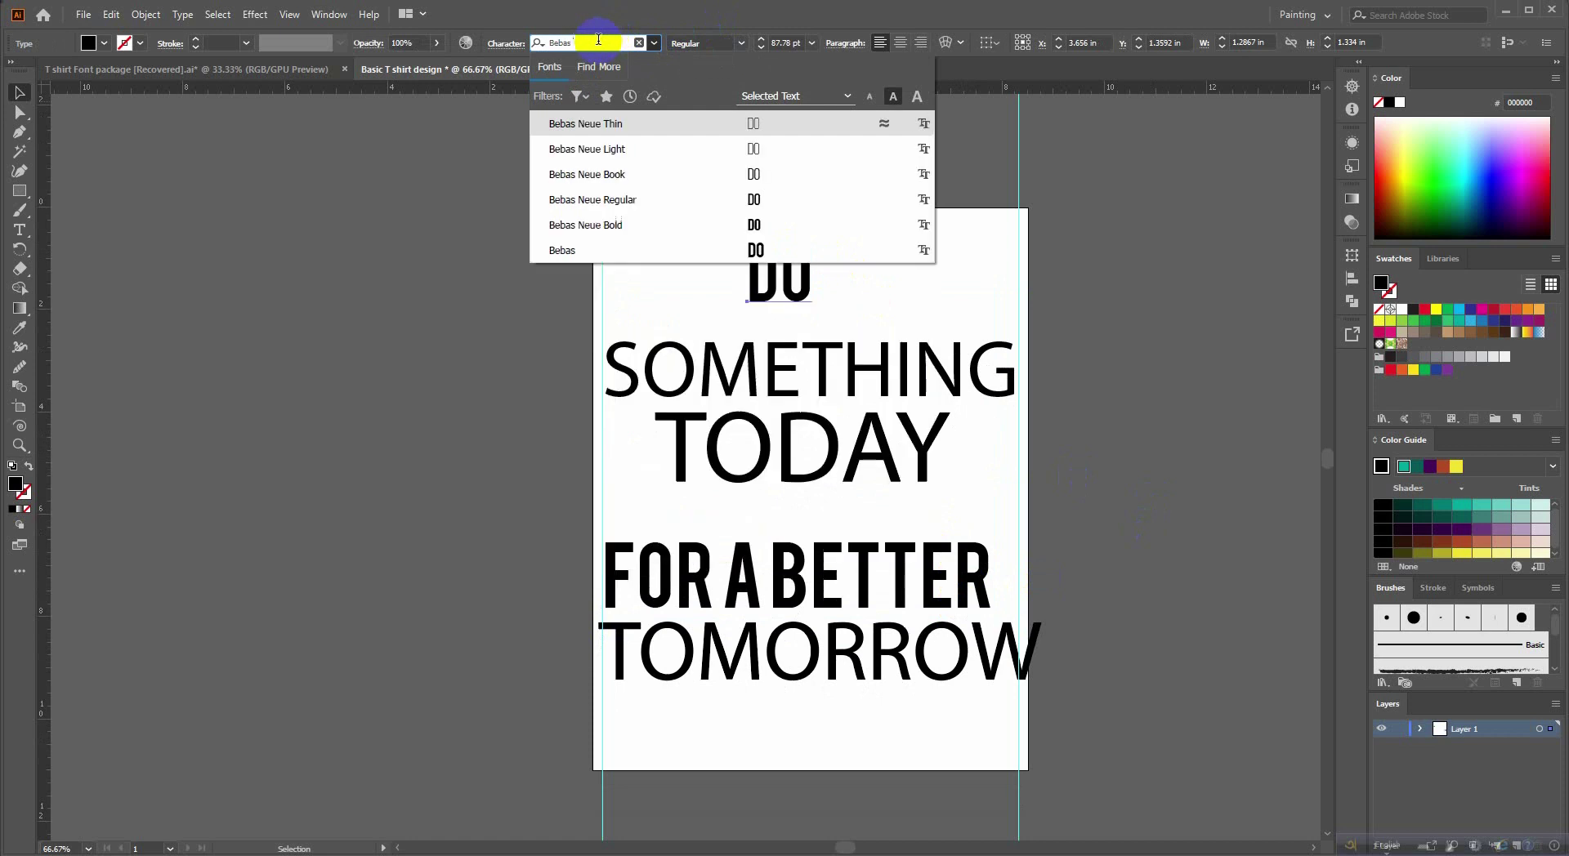
pyautogui.write('n')
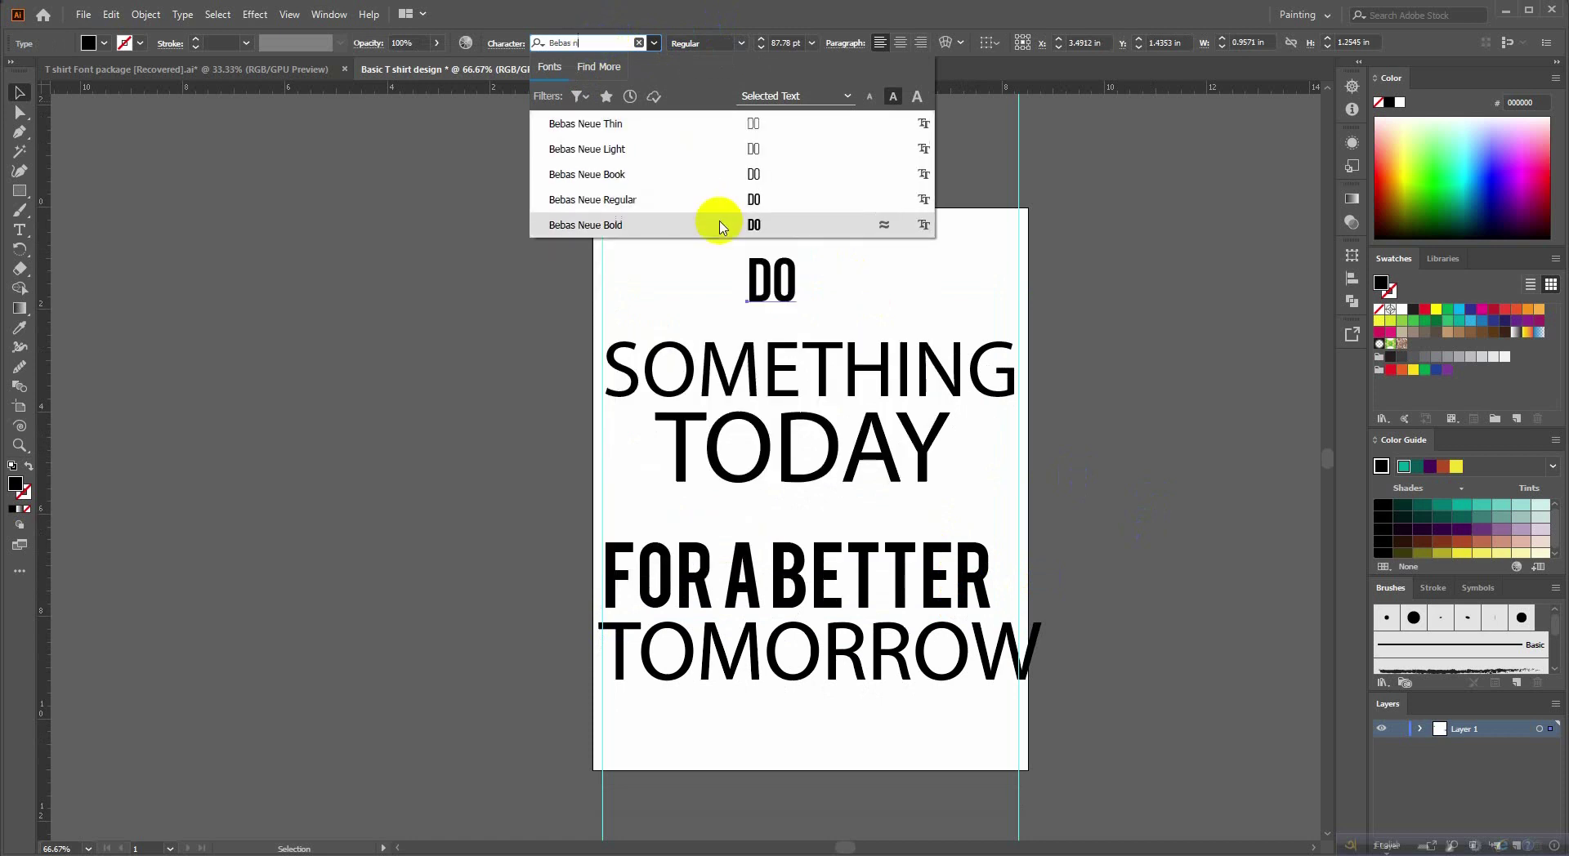
pyautogui.click(557, 370)
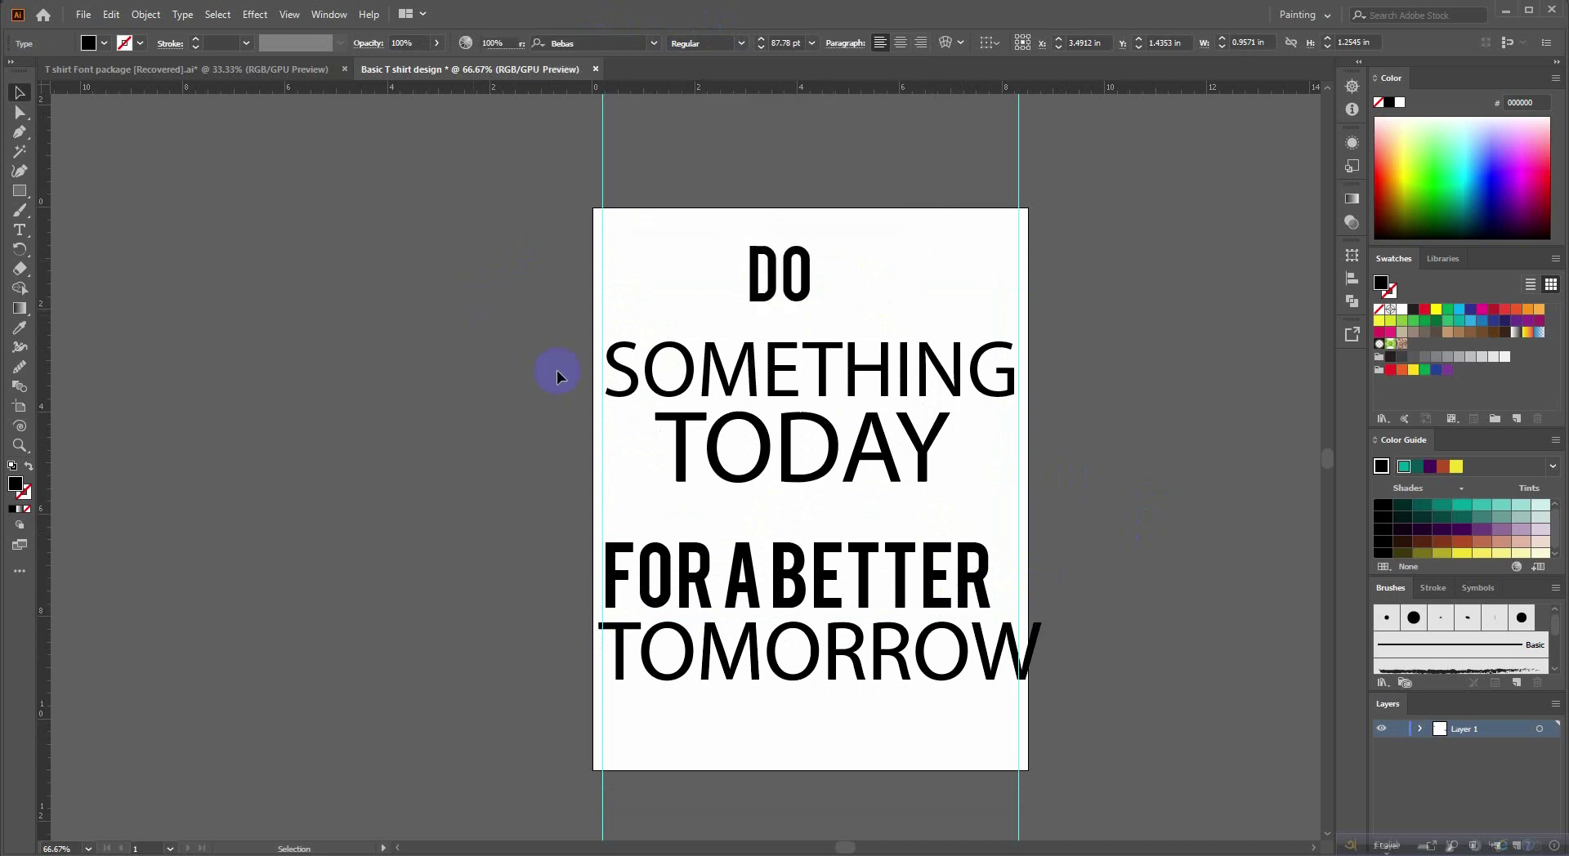
pyautogui.scroll(-1, 1090, 458)
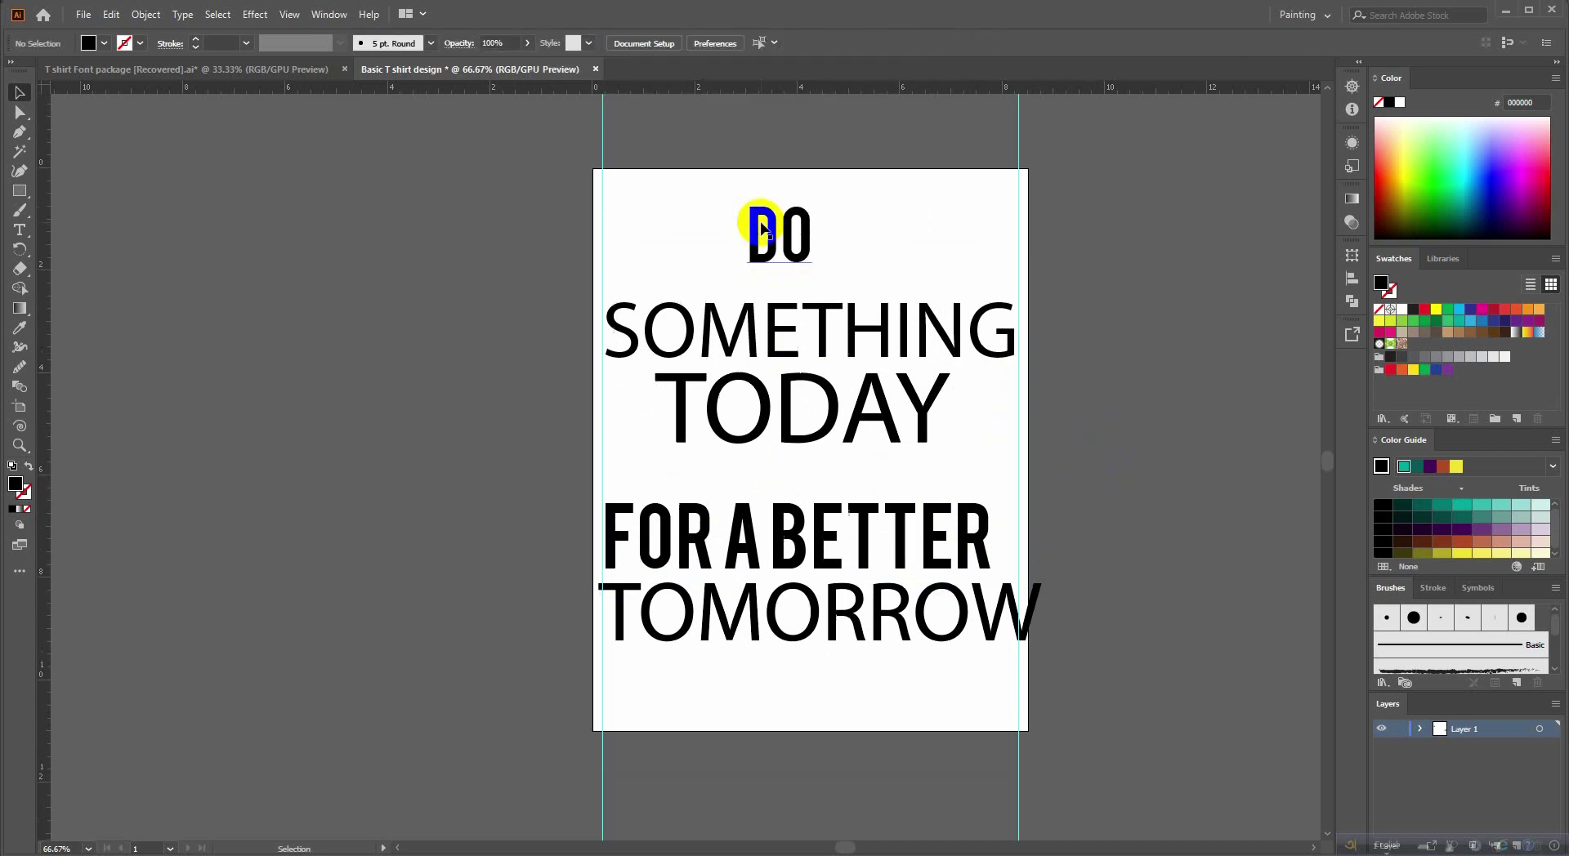
pyautogui.scroll(1, 1095, 286)
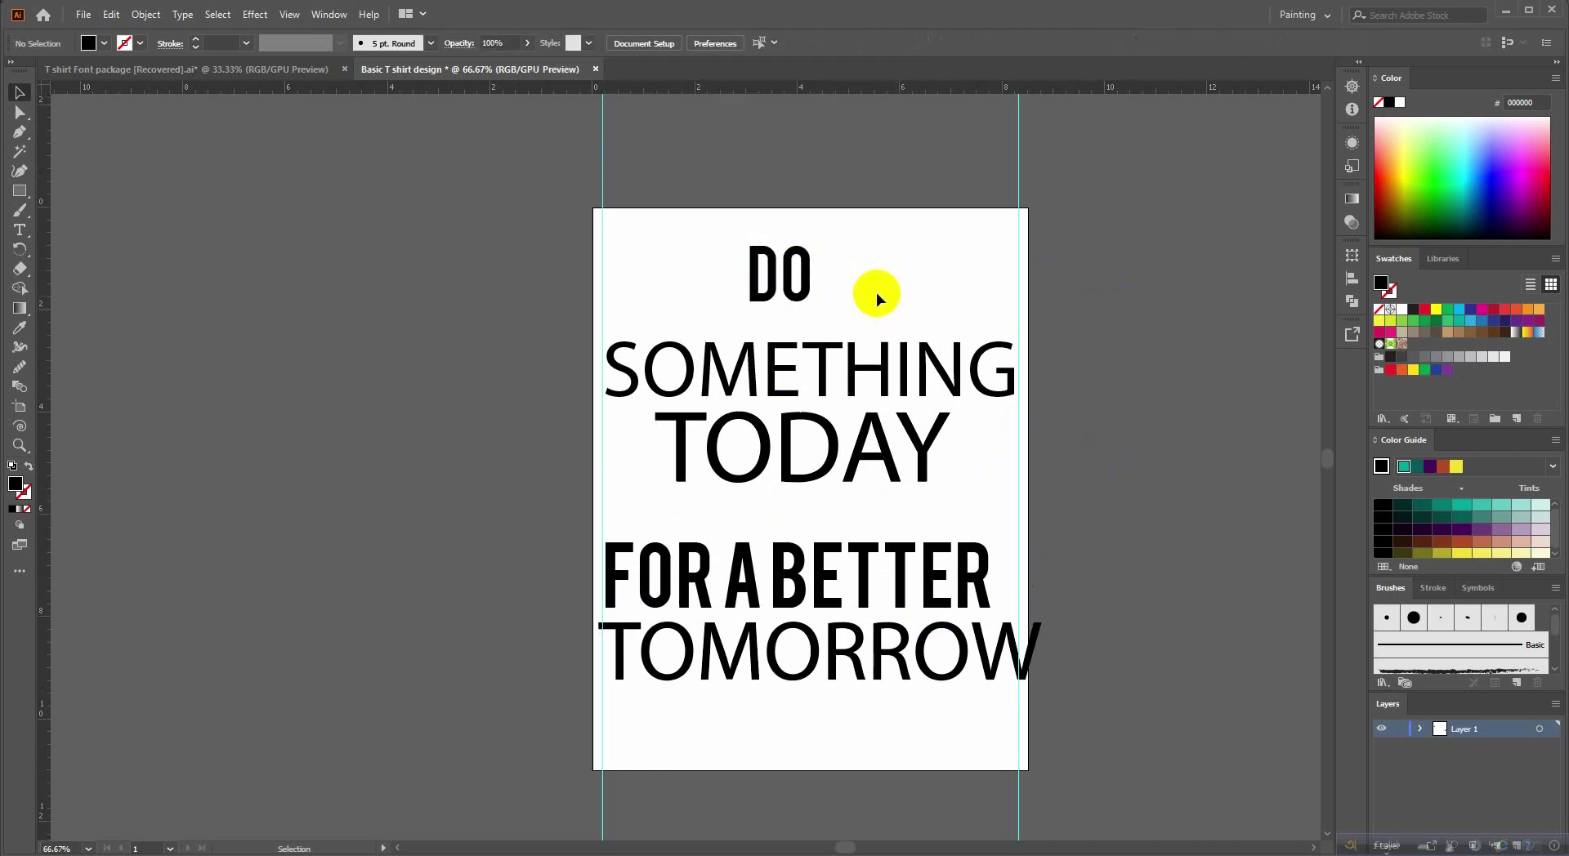
# Shift DO and SOMETHING upward so SOMETHING sits closer beneath DO.
pyautogui.moveTo(796, 270)
pyautogui.mouseDown()
pyautogui.moveTo(815, 245)
pyautogui.moveTo(803, 299)
pyautogui.moveTo(773, 296)
pyautogui.mouseUp()
pyautogui.keyDown('alt'); pyautogui.scroll(1, 860, 290); pyautogui.keyUp('alt')
pyautogui.scroll(1, 822, 319)
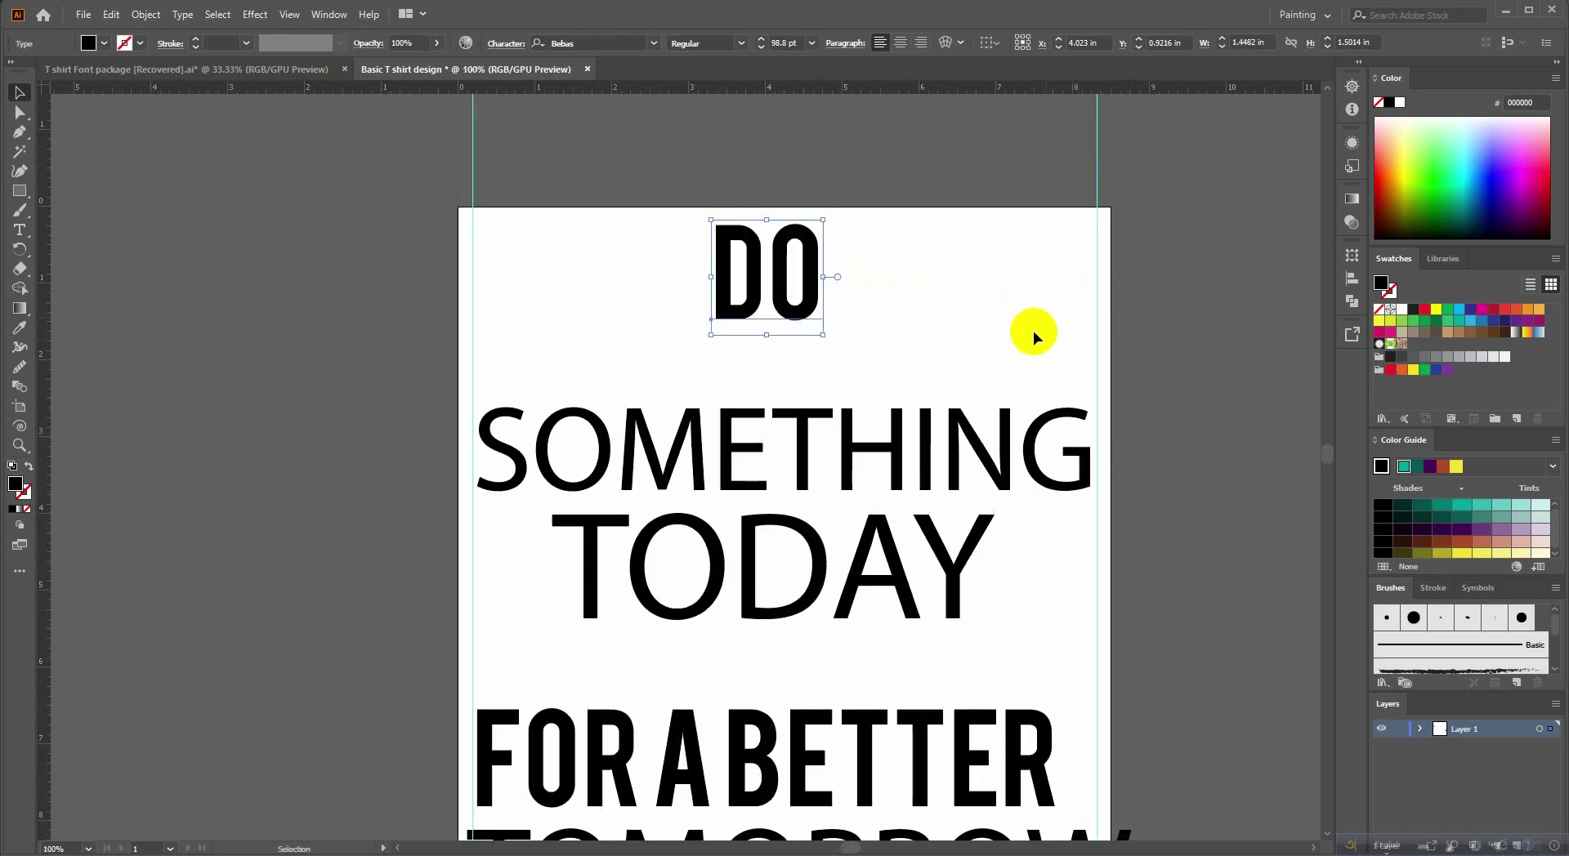
pyautogui.scroll(-1, 940, 384)
pyautogui.moveTo(841, 438); pyautogui.dragTo(840, 392)
pyautogui.scroll(-1, 944, 535)
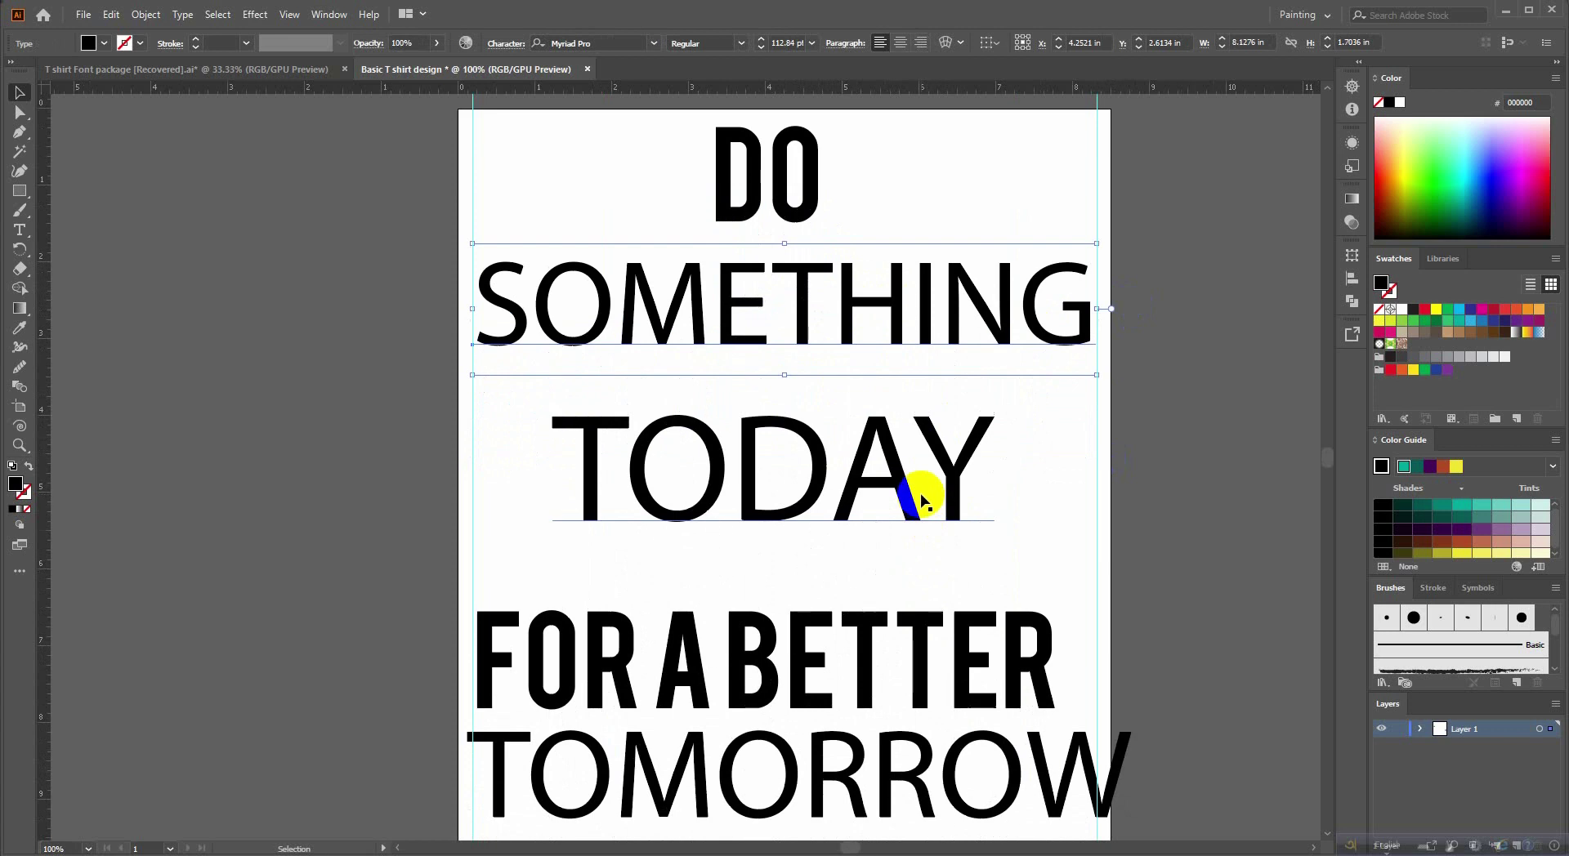
pyautogui.moveTo(924, 500); pyautogui.dragTo(927, 493)
pyautogui.click(816, 360)
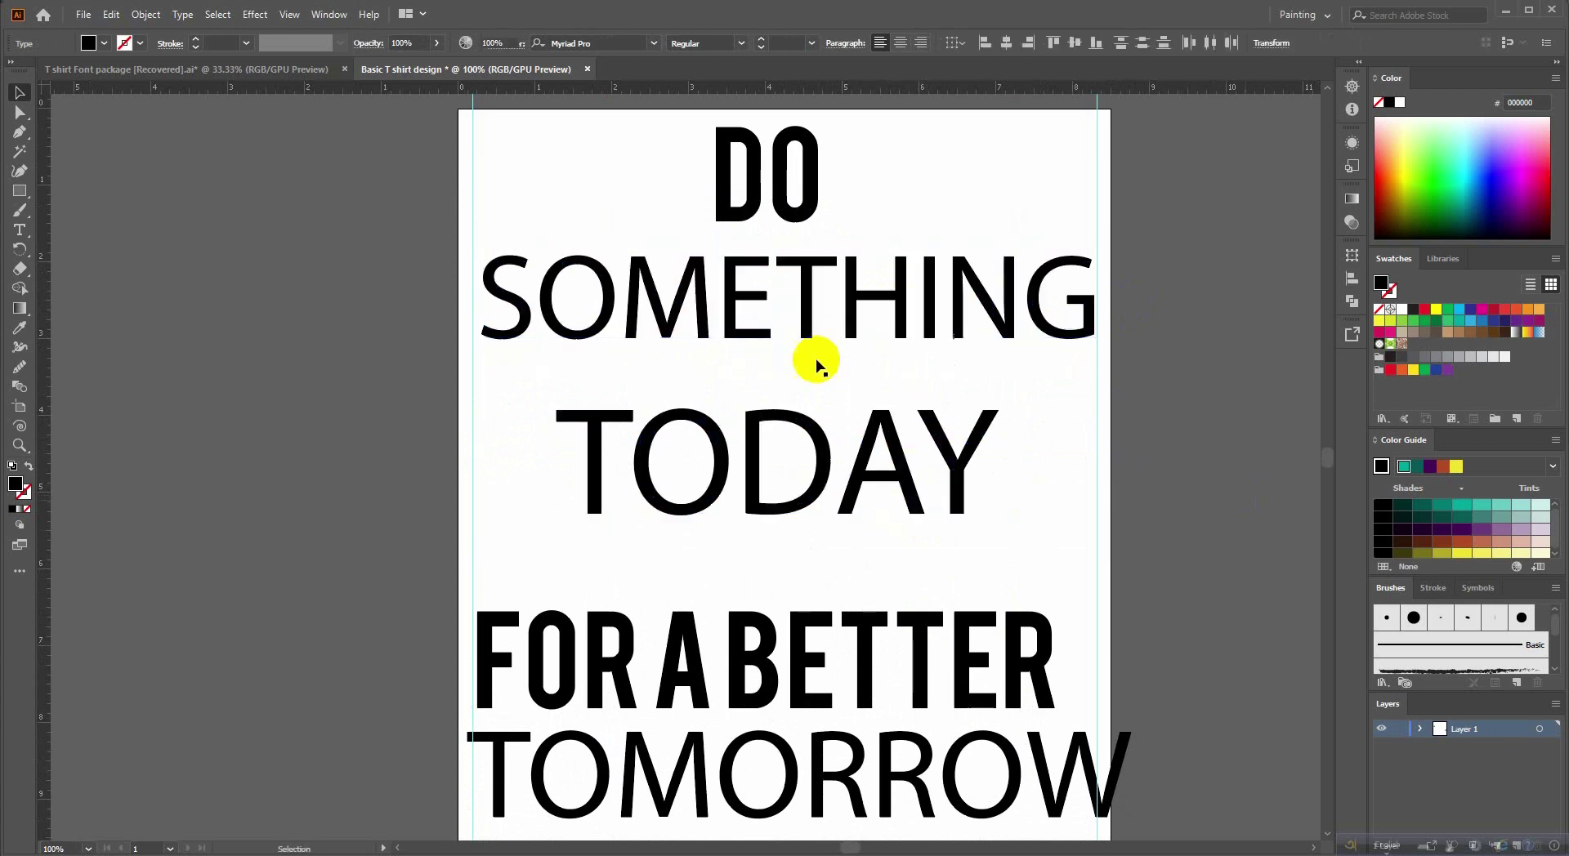
# Set the SOMETHING line in the Britannic Bold typeface.
pyautogui.click(829, 331)
pyautogui.scroll(1, 621, 123)
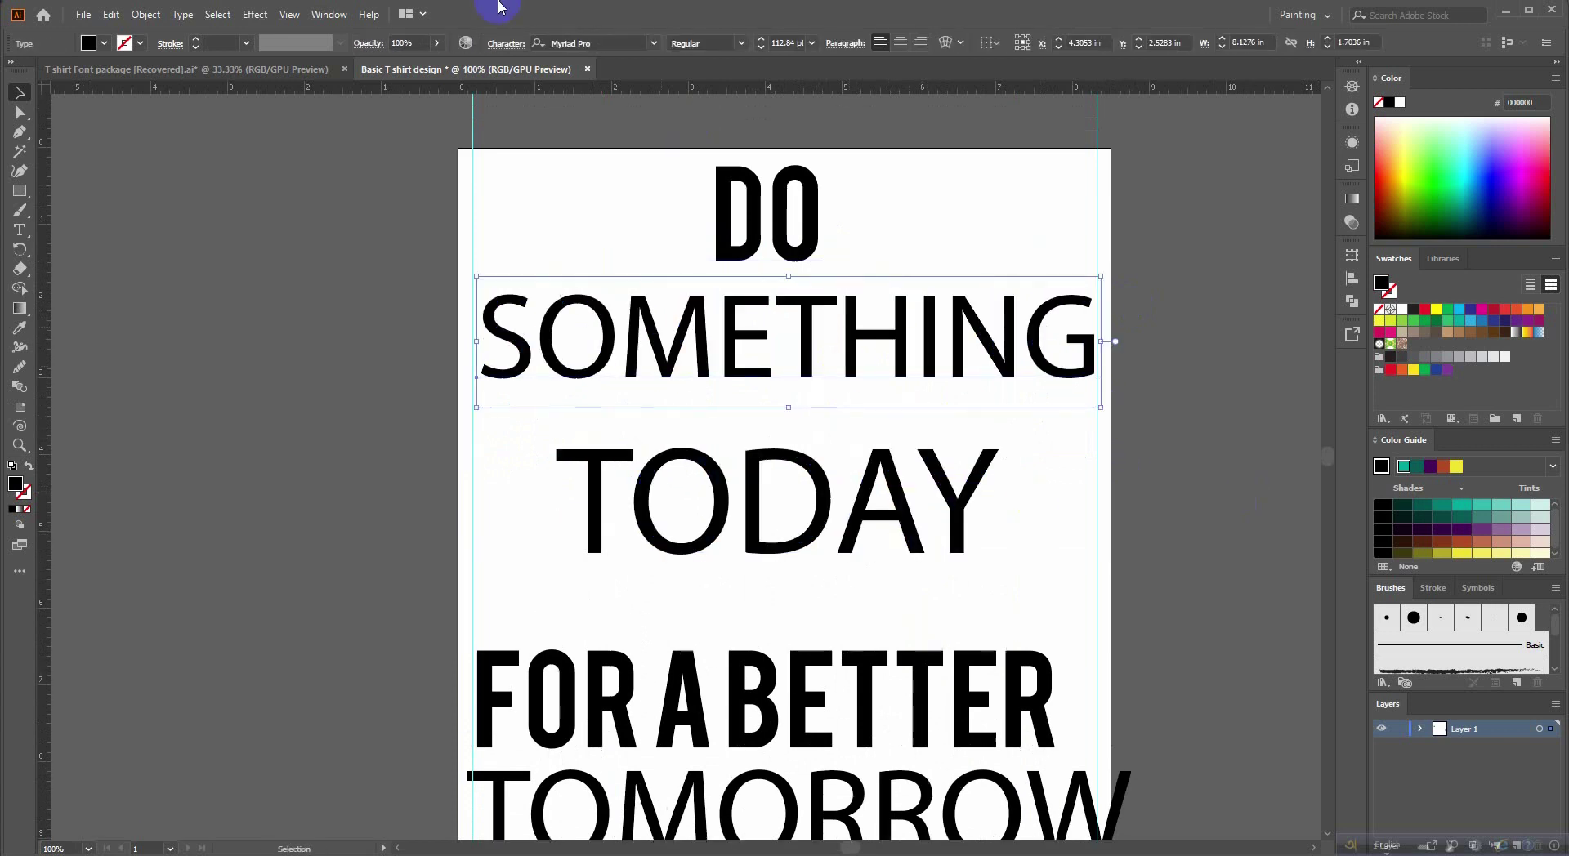
pyautogui.click(606, 43)
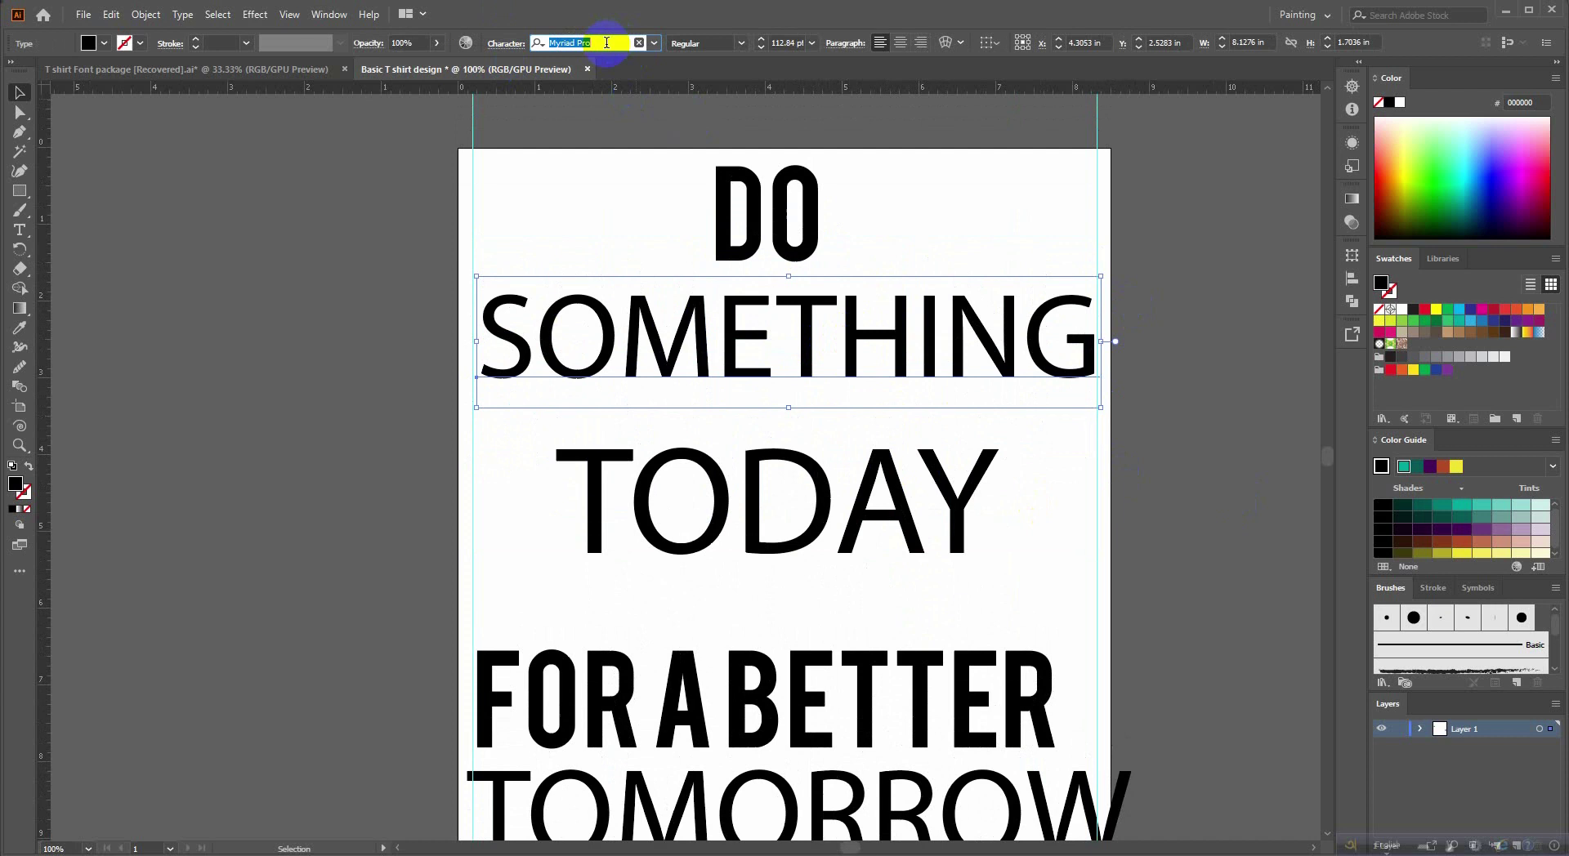
pyautogui.click(657, 45)
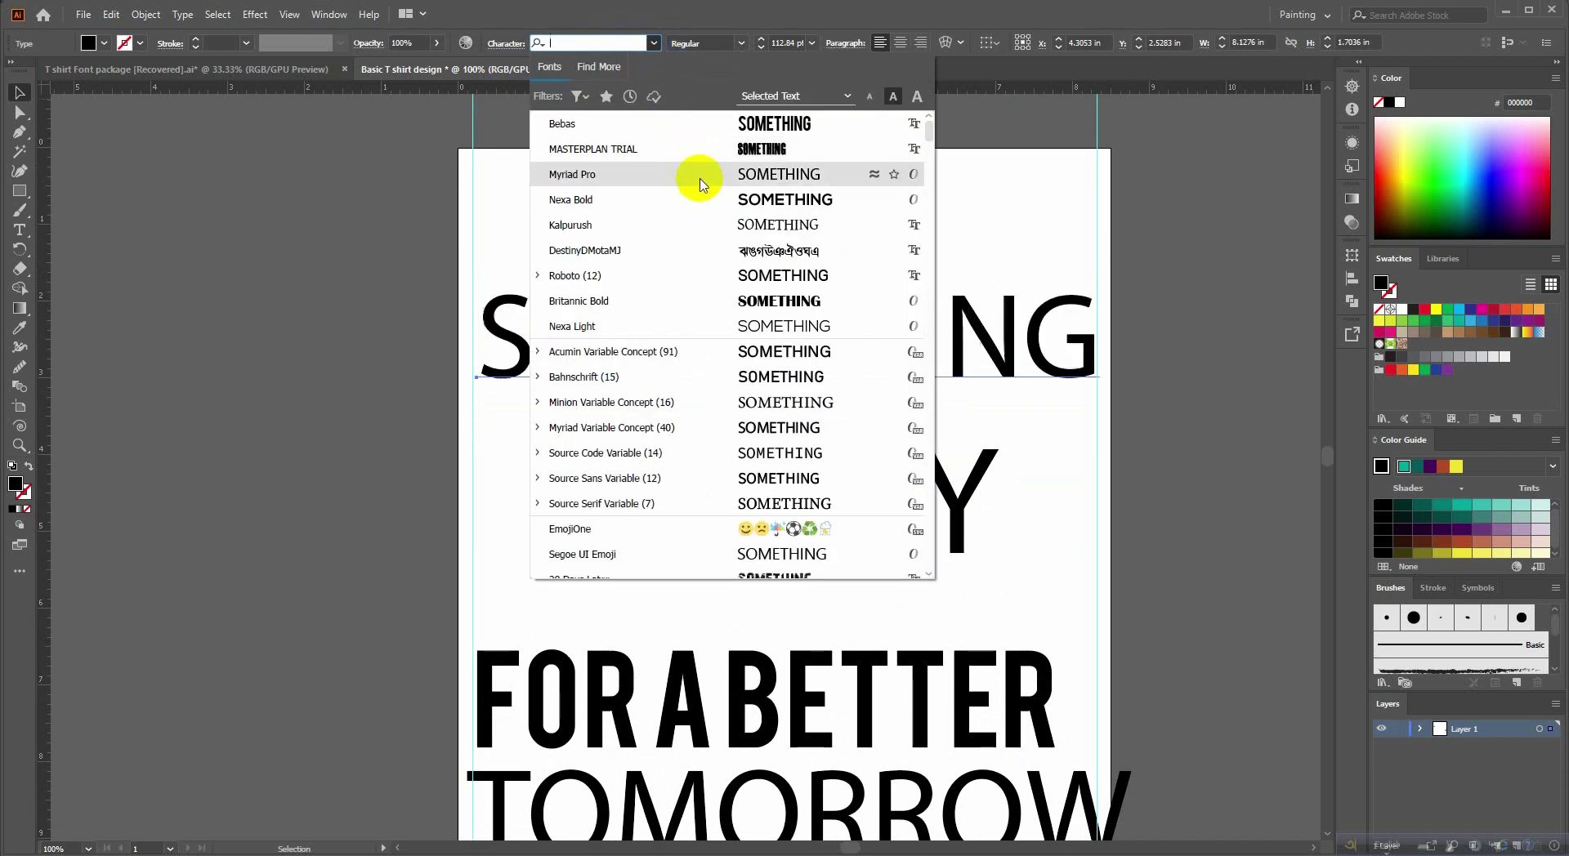
pyautogui.click(770, 300)
pyautogui.scroll(1, 1142, 389)
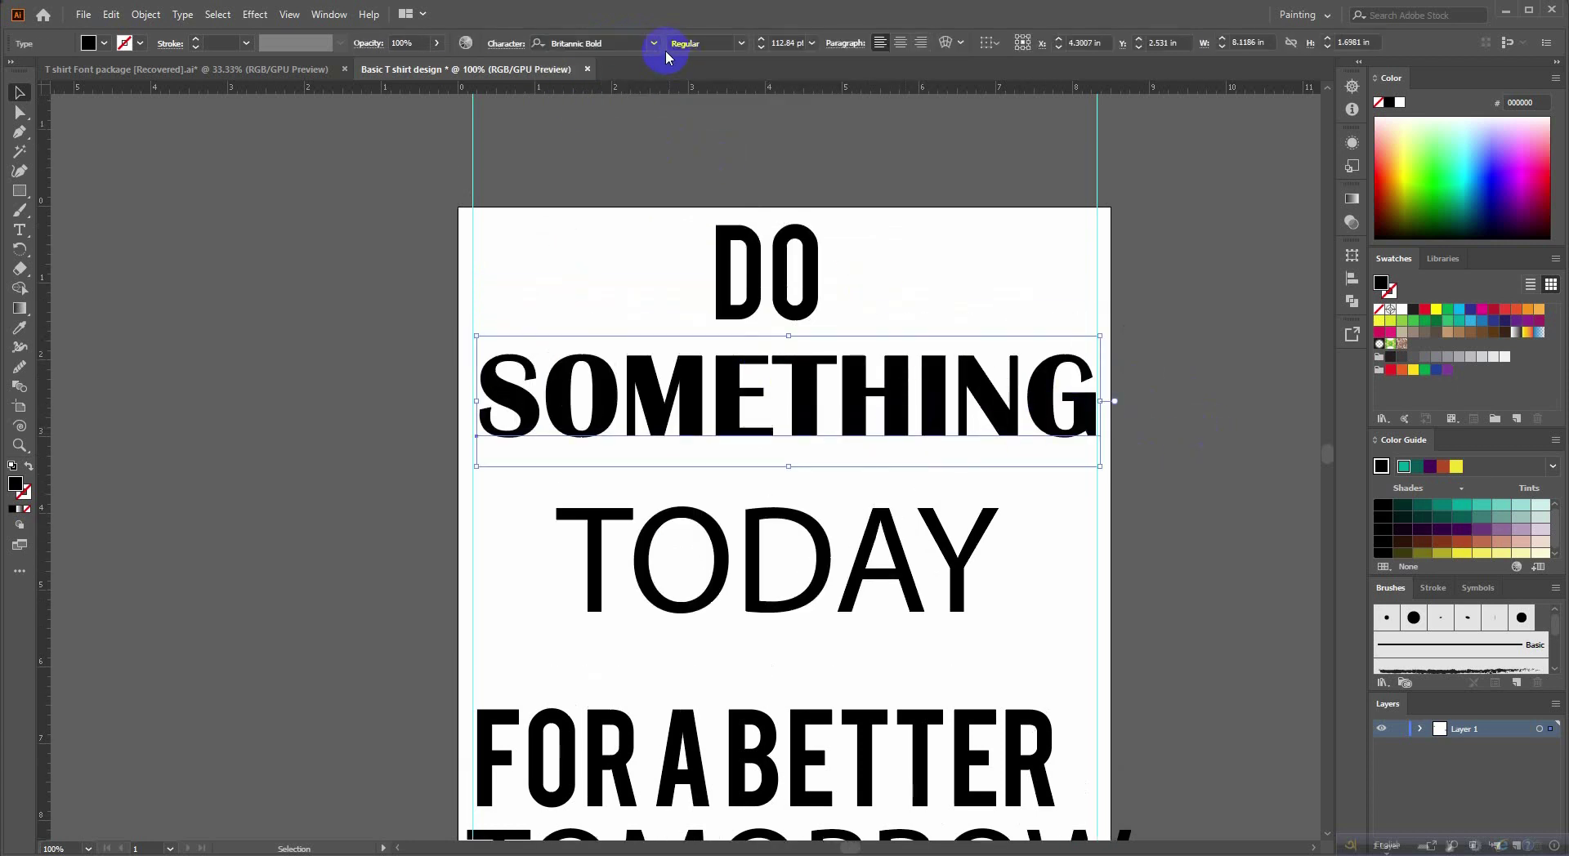
# Change SOMETHING's font to MASTERPLAN TRIAL and inspect its distressed texture up close.
pyautogui.click(951, 398)
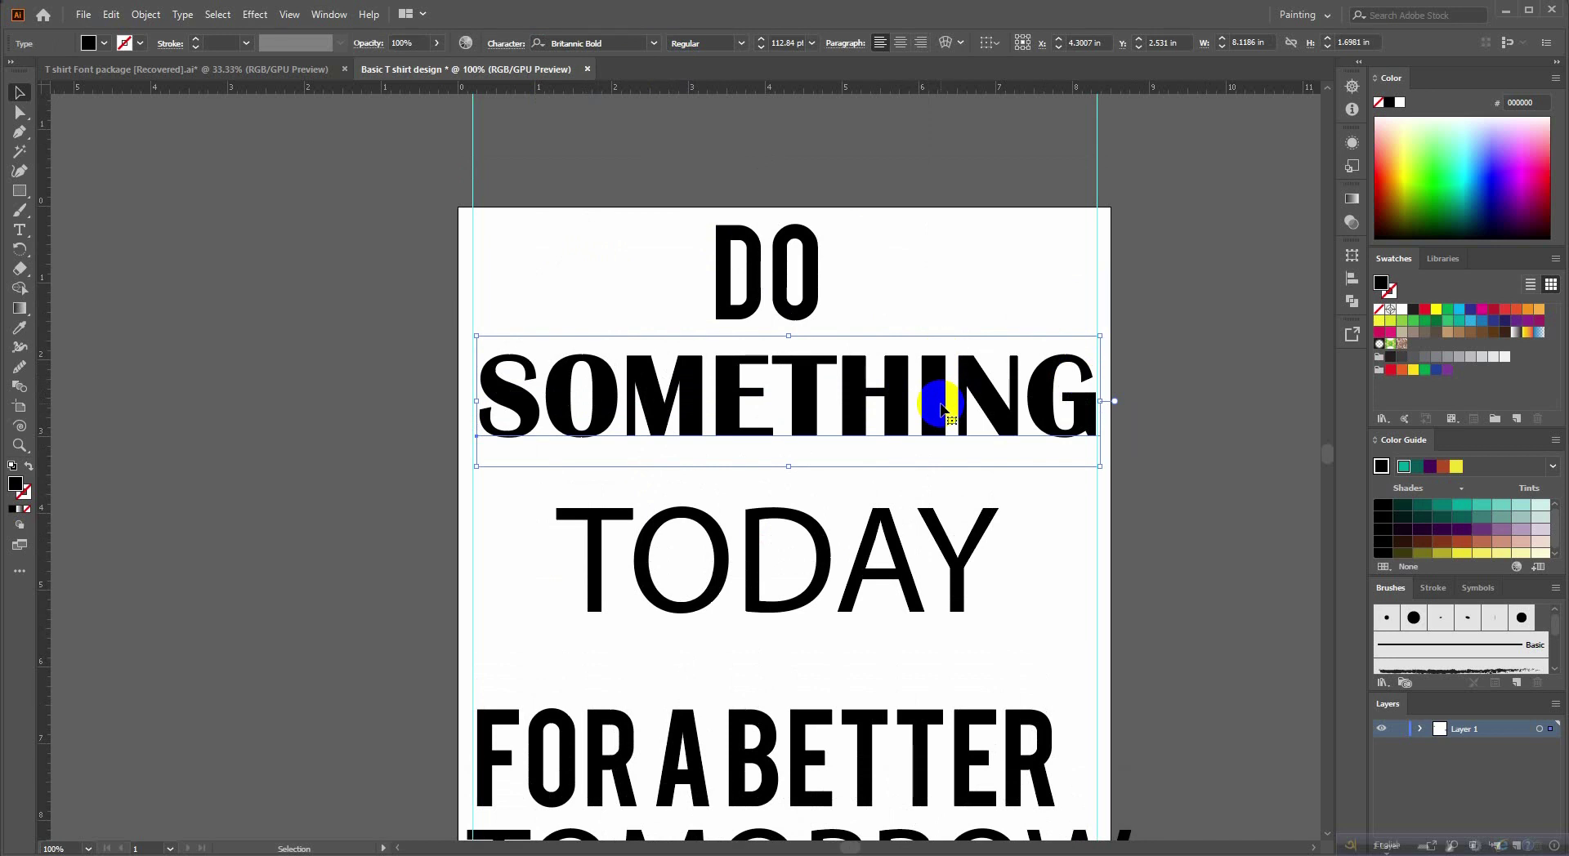
pyautogui.click(631, 44)
pyautogui.write('me')
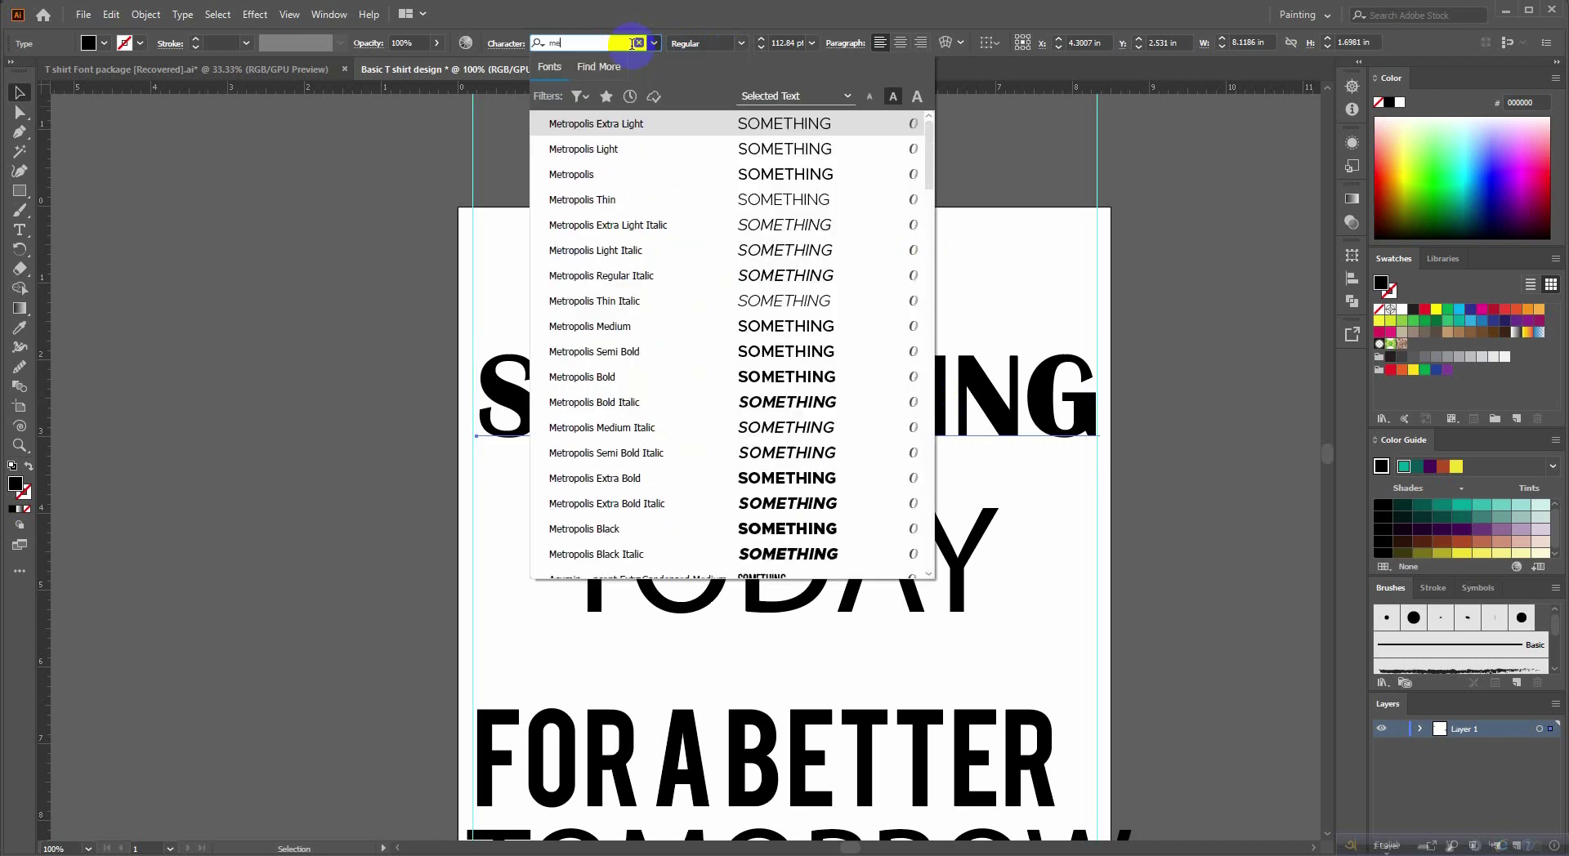
pyautogui.write('st')
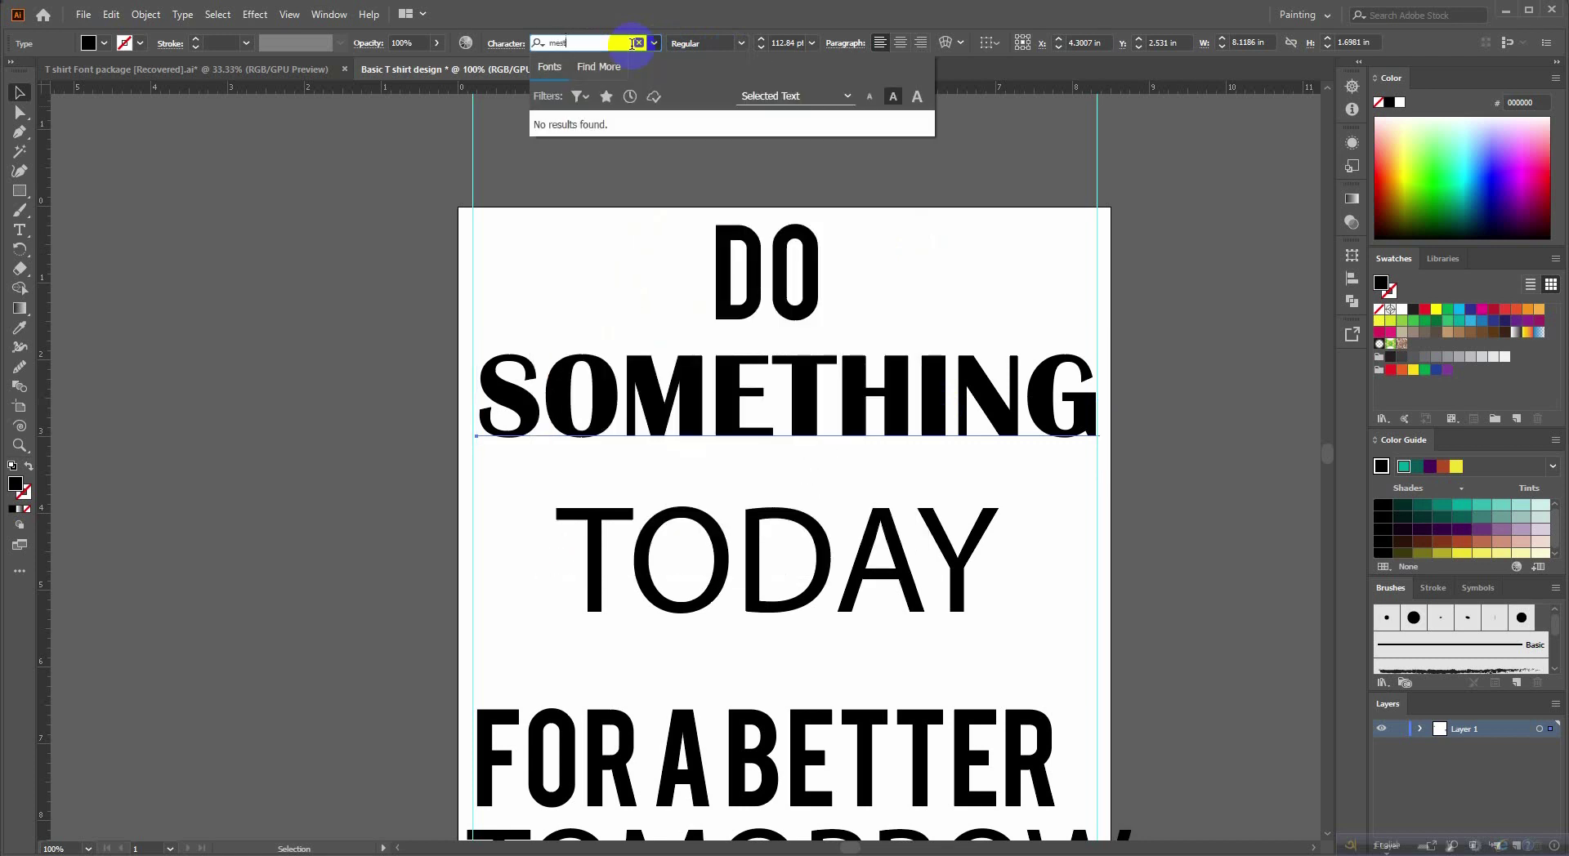
pyautogui.press('BackSpace')
pyautogui.press('BackSpace')
pyautogui.press('BackSpace')
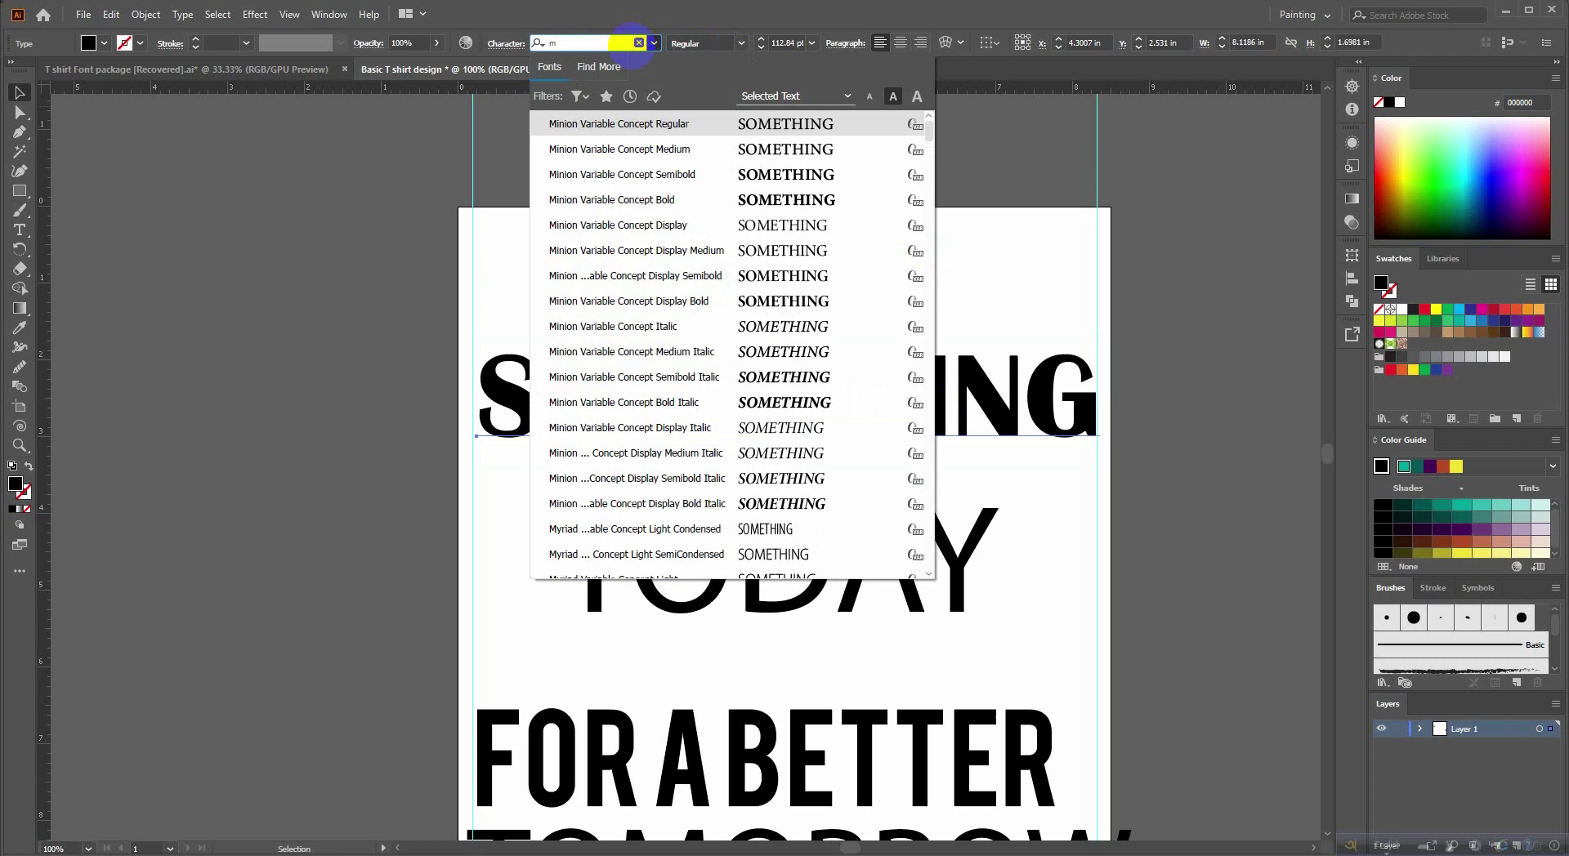
pyautogui.write('as')
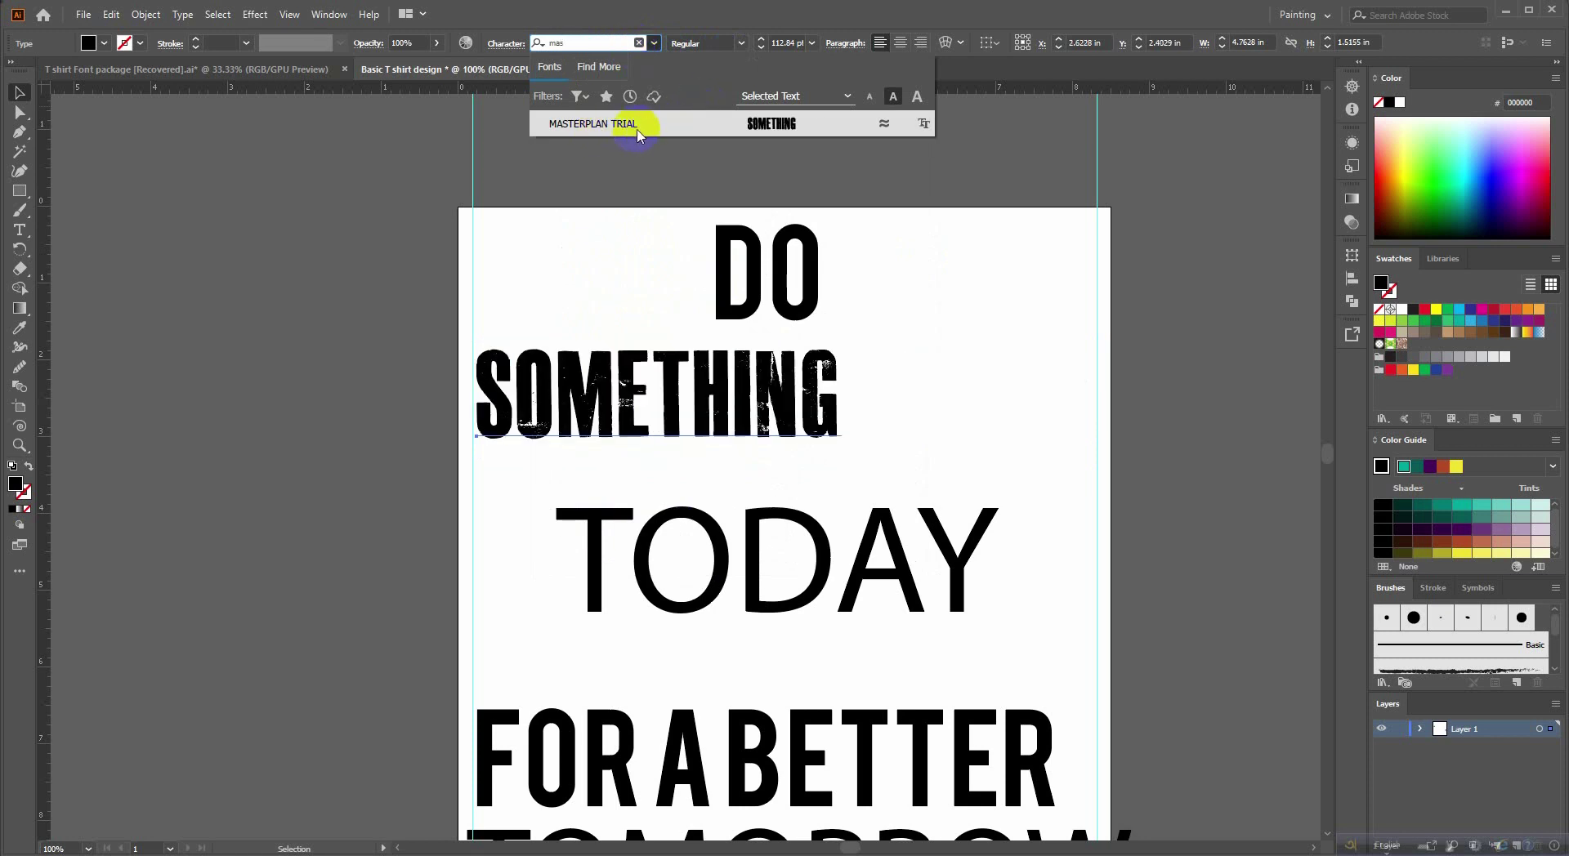
pyautogui.click(635, 129)
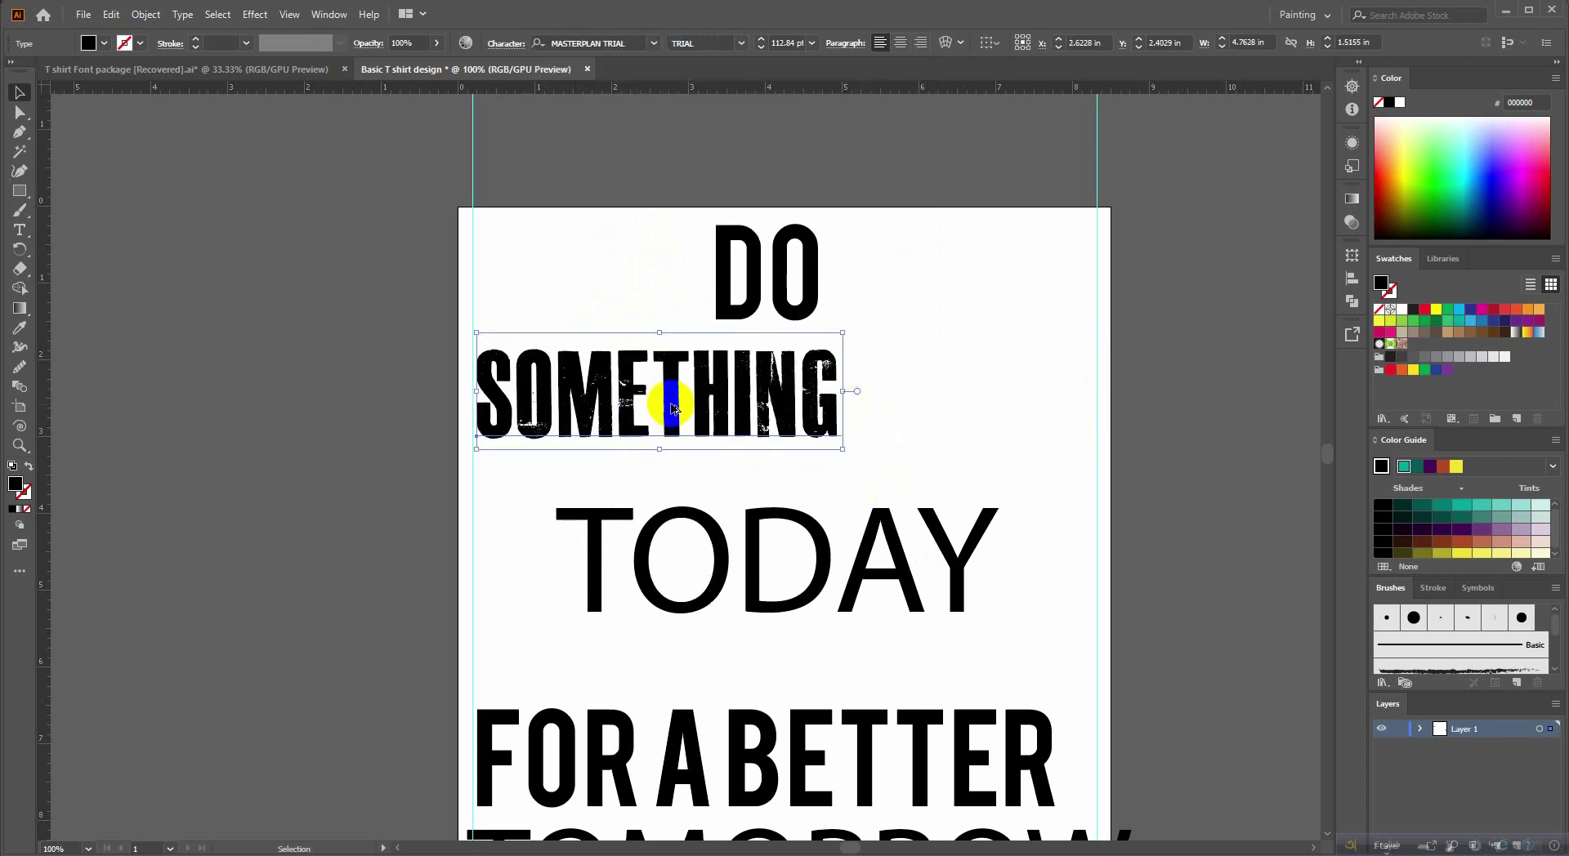
pyautogui.scroll(3, 661, 414)
pyautogui.scroll(-3, 799, 396)
pyautogui.scroll(3, 899, 380)
pyautogui.scroll(-1, 980, 392)
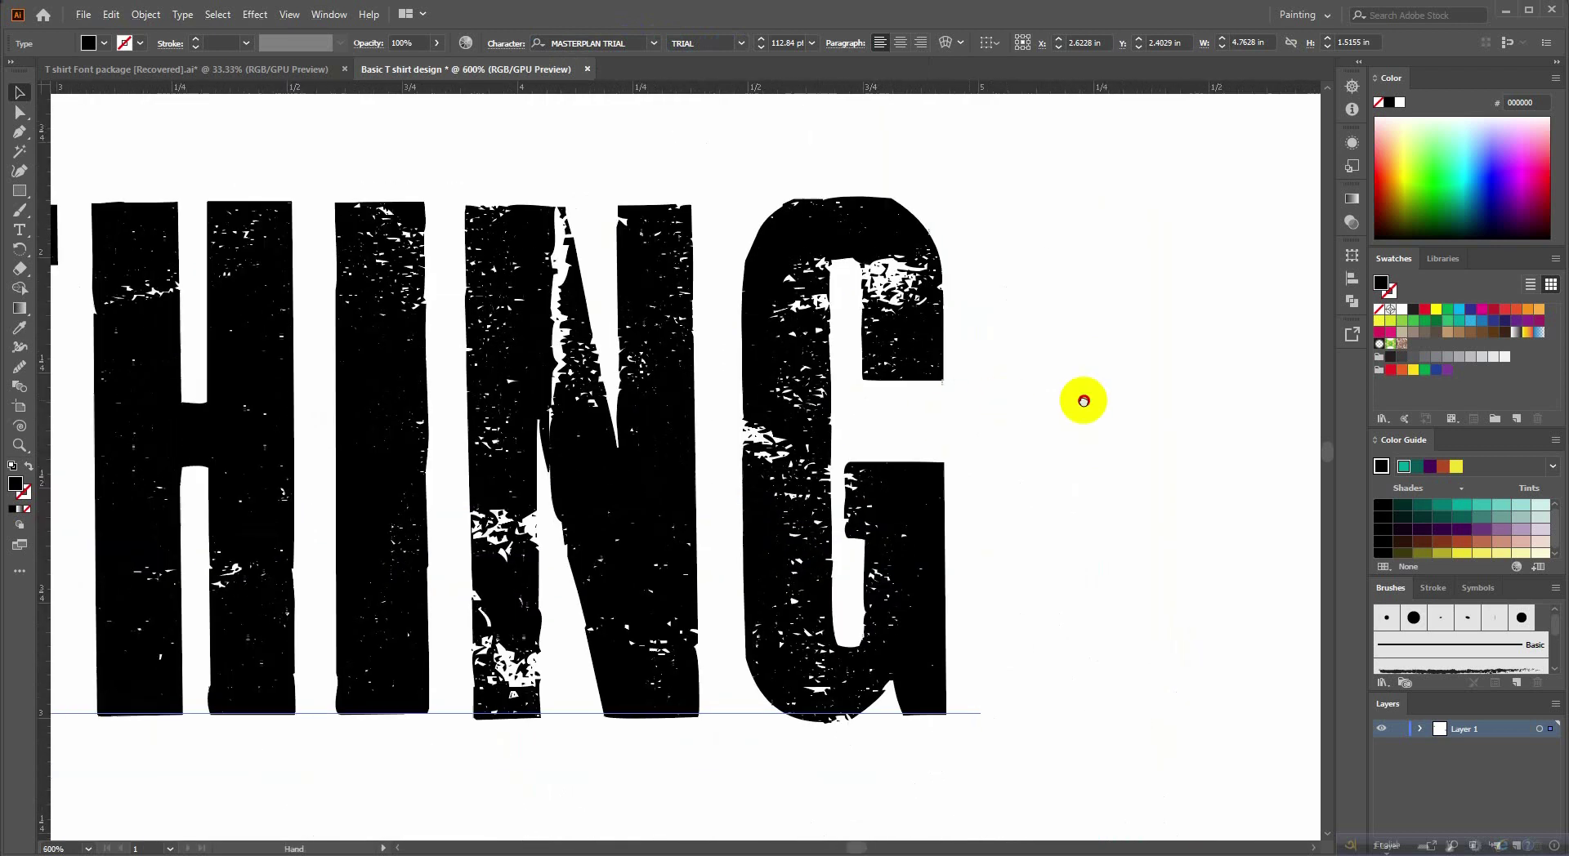
pyautogui.scroll(-1, 771, 360)
pyautogui.scroll(-1, 738, 374)
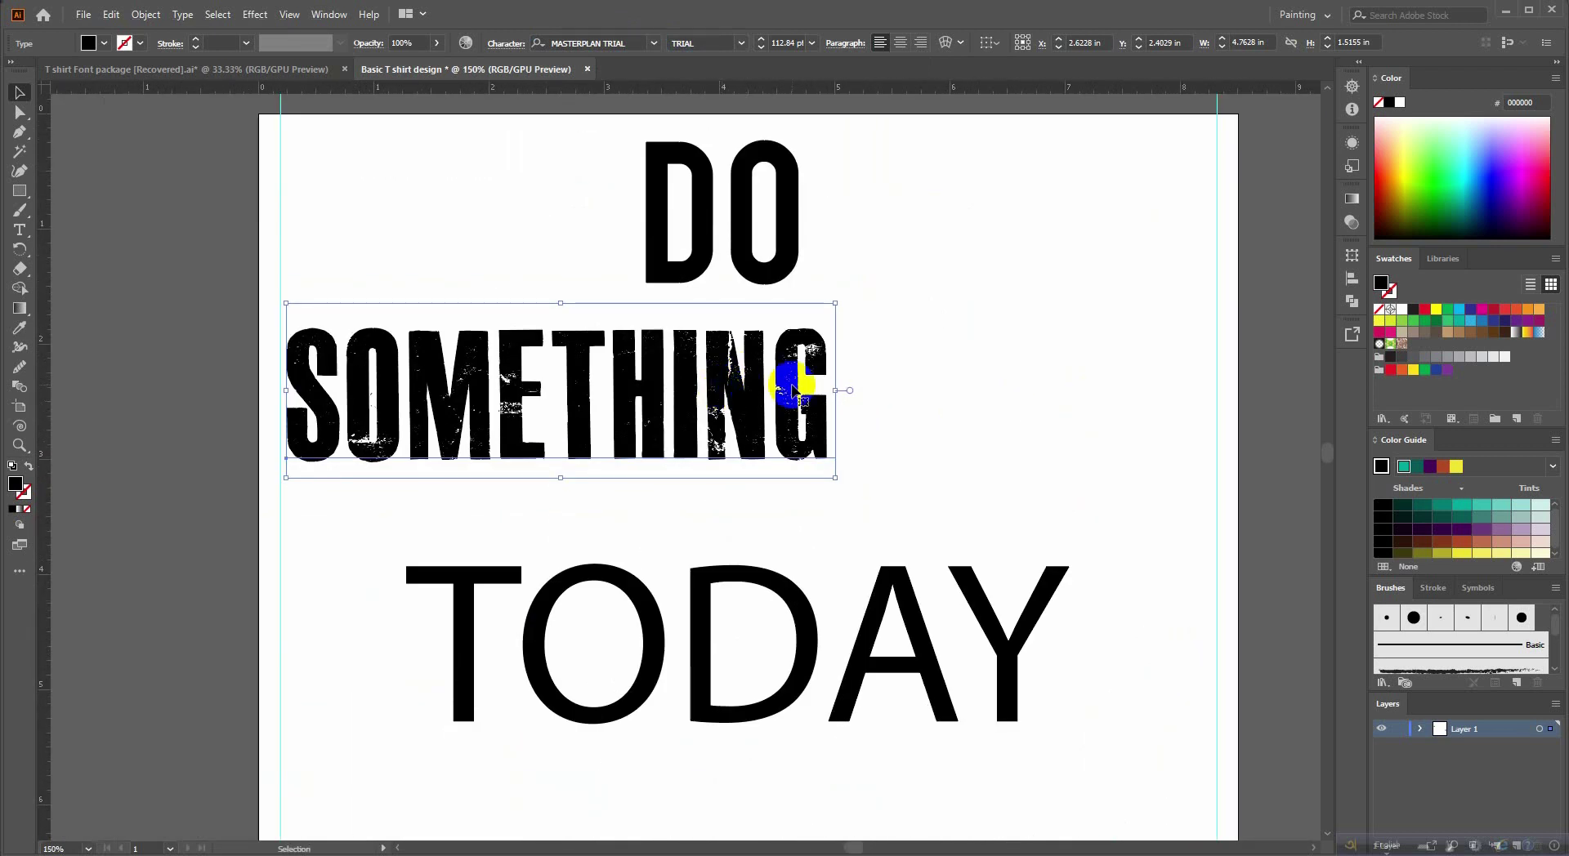
# Stretch SOMETHING horizontally so it spans the page width.
pyautogui.scroll(-1, 813, 390)
pyautogui.moveTo(823, 387); pyautogui.dragTo(1076, 389)
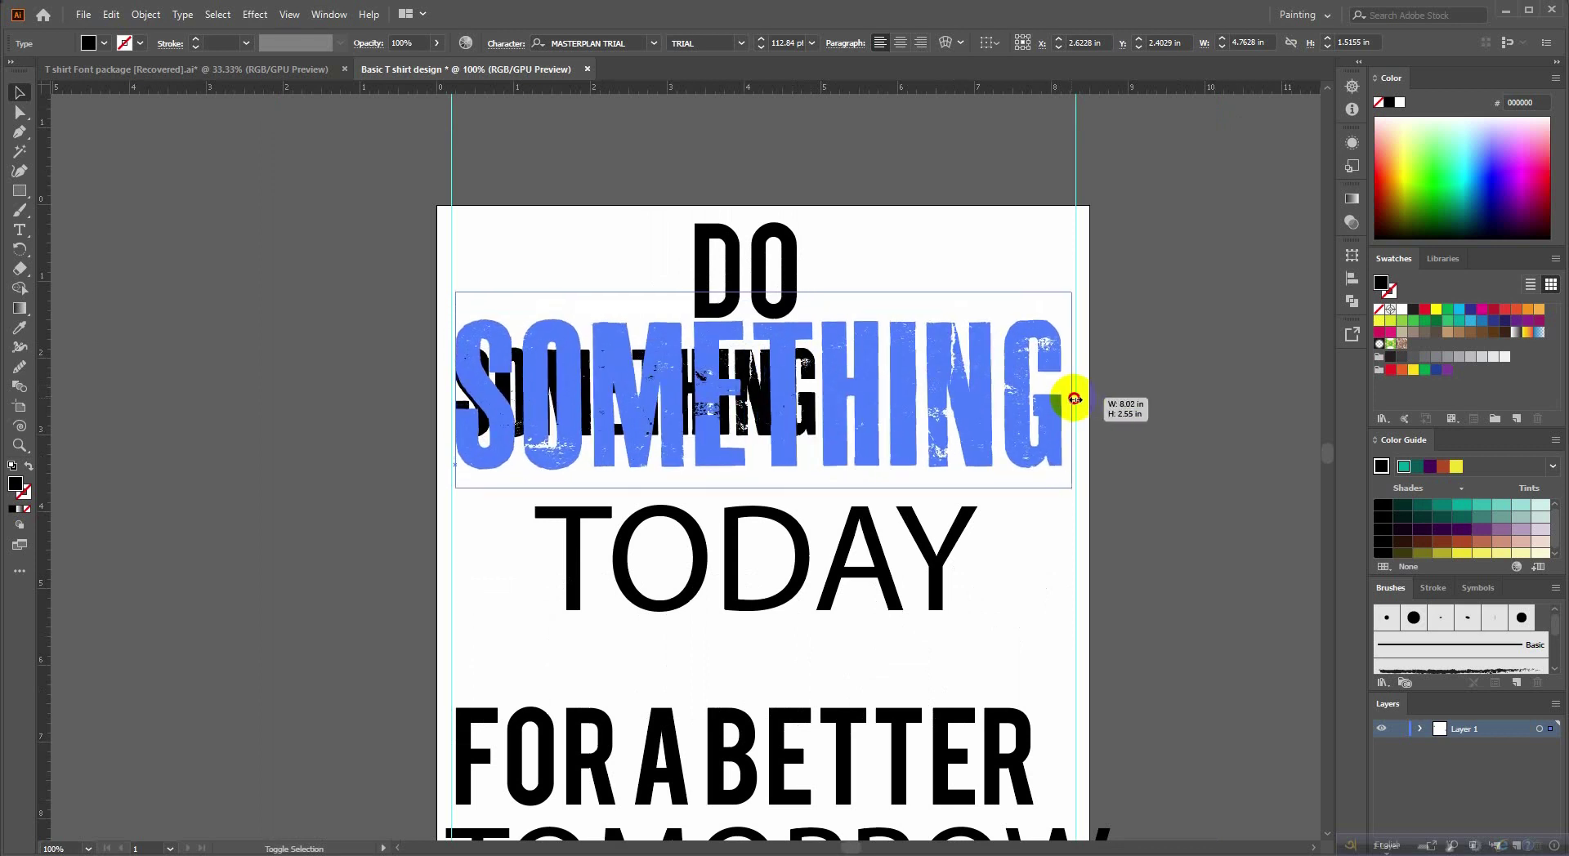
pyautogui.scroll(1, 768, 298)
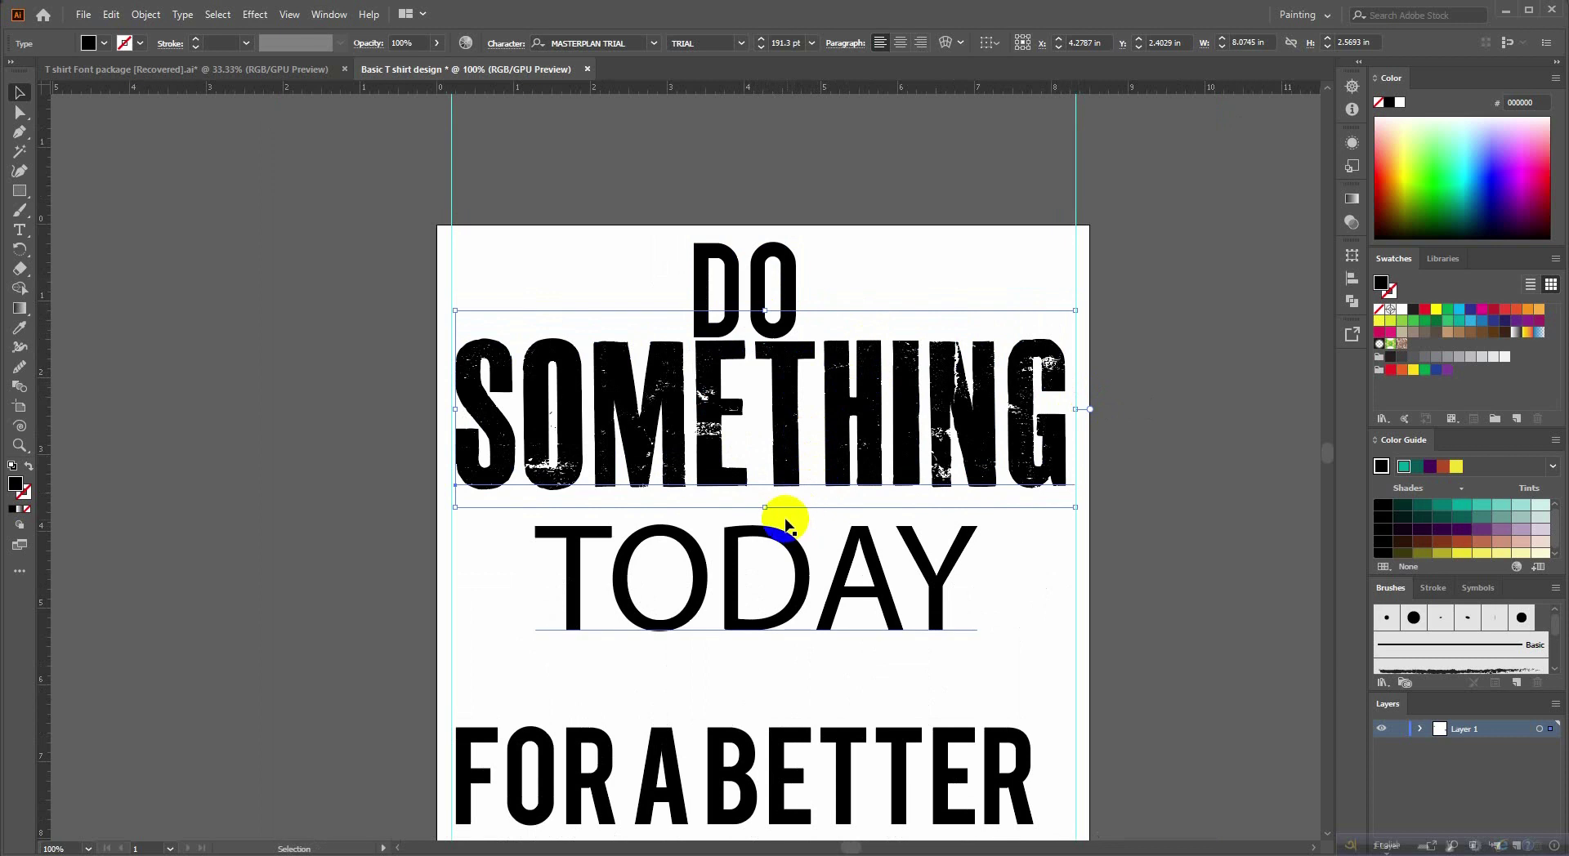
pyautogui.scroll(-2, 792, 501)
# Nudge DO into alignment above SOMETHING and make SOMETHING slightly narrower to fit.
pyautogui.click(945, 473)
pyautogui.moveTo(797, 235); pyautogui.dragTo(793, 233)
pyautogui.scroll(-2, 1041, 443)
pyautogui.hscroll(2, 1075, 449)
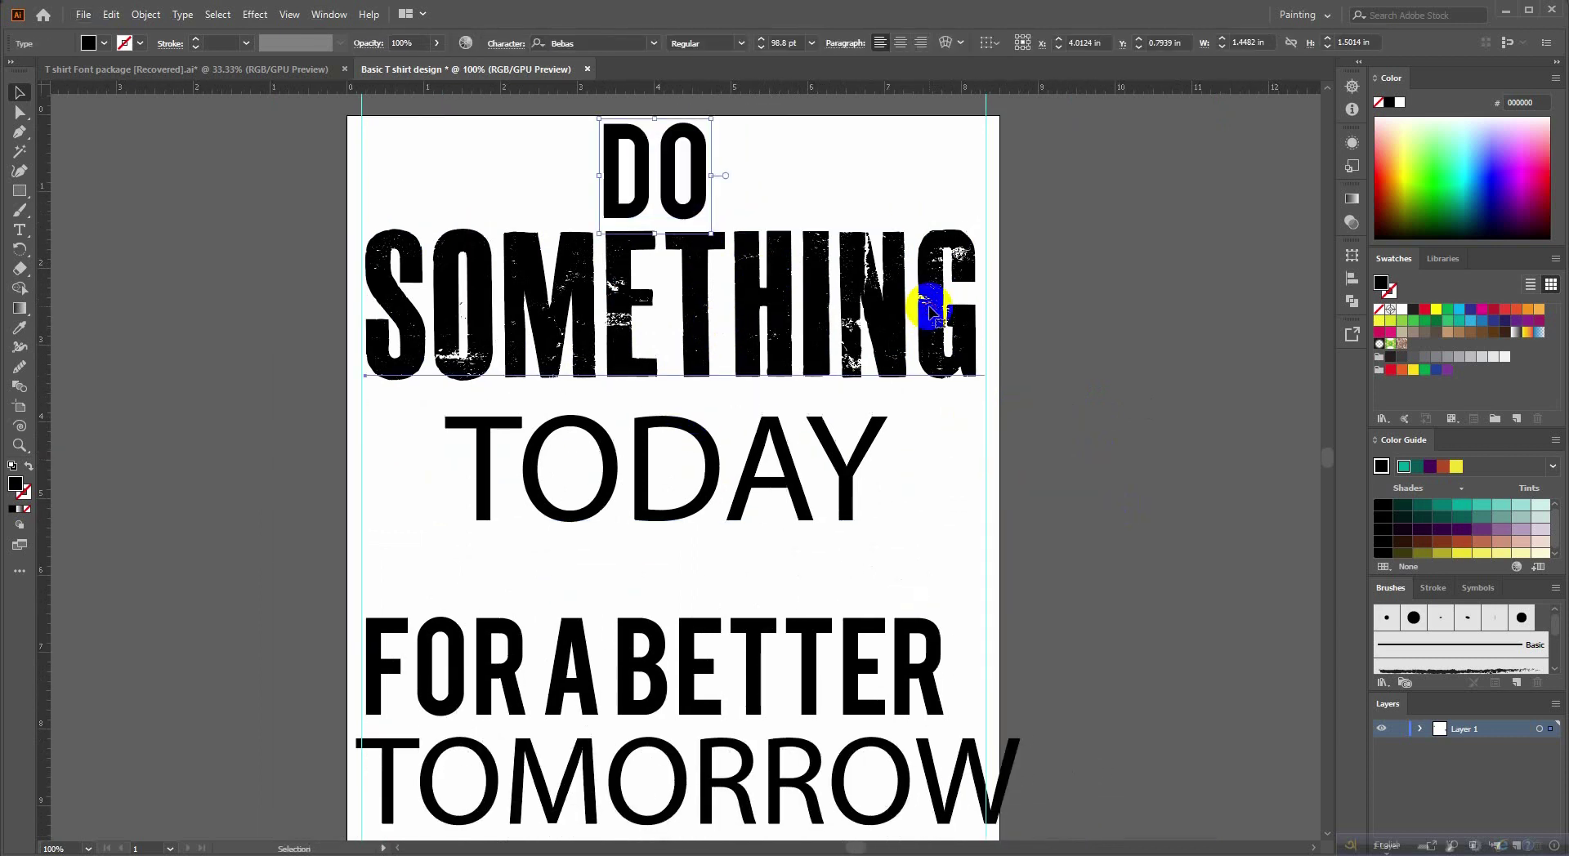
pyautogui.click(931, 310)
pyautogui.scroll(1, 984, 298)
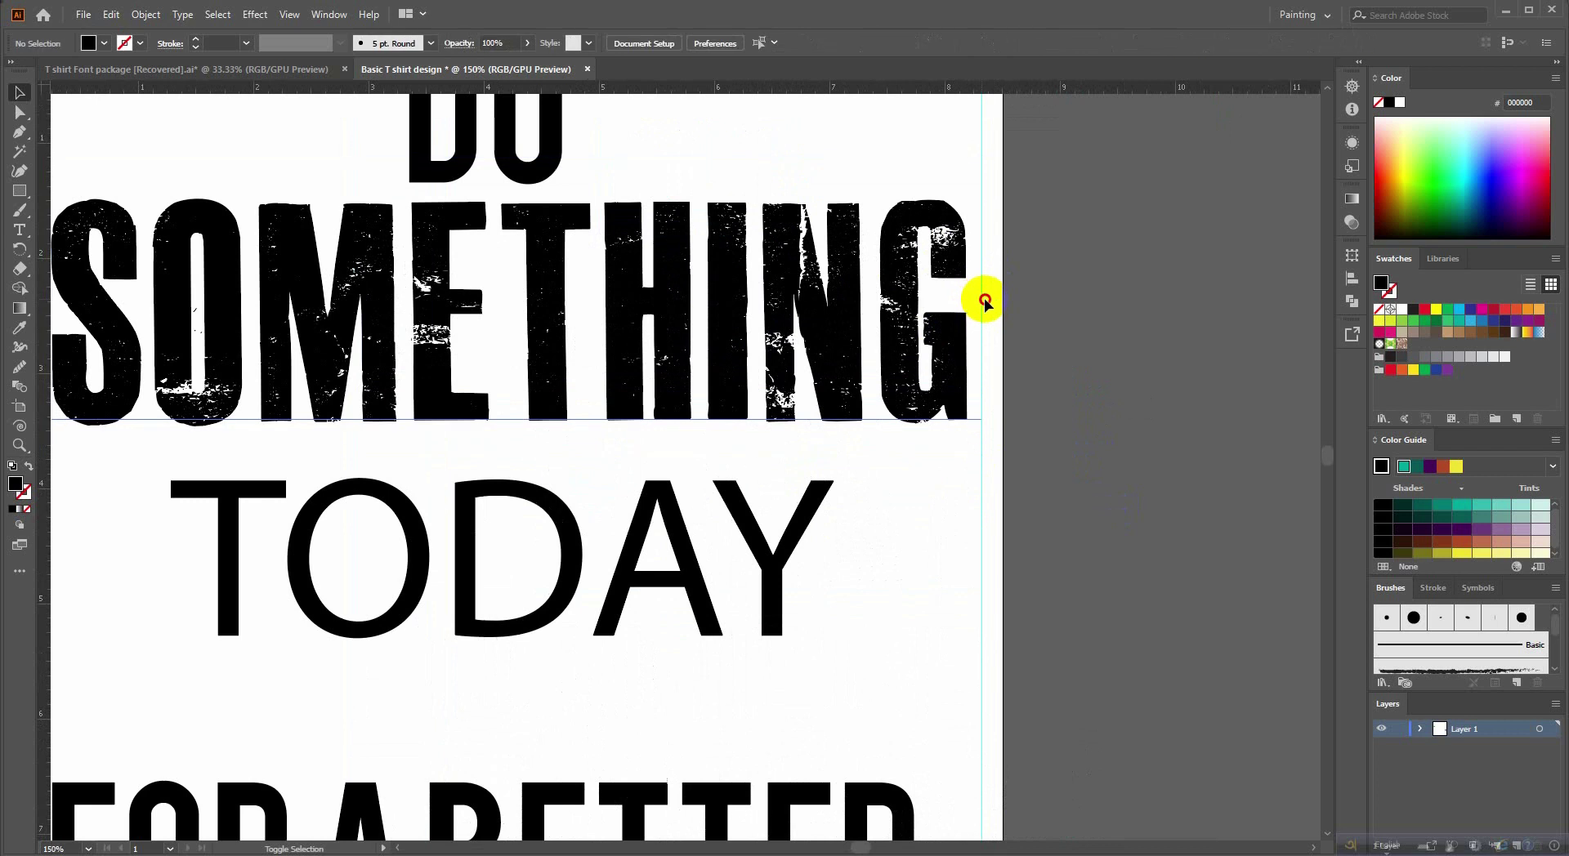
pyautogui.click(876, 315)
pyautogui.moveTo(986, 304); pyautogui.dragTo(991, 307)
pyautogui.scroll(-1, 1096, 368)
pyautogui.scroll(-1, 1078, 396)
# Copy SOMETHING's distressed style onto TODAY with the Eyedropper and center TODAY beneath it.
pyautogui.click(1078, 395)
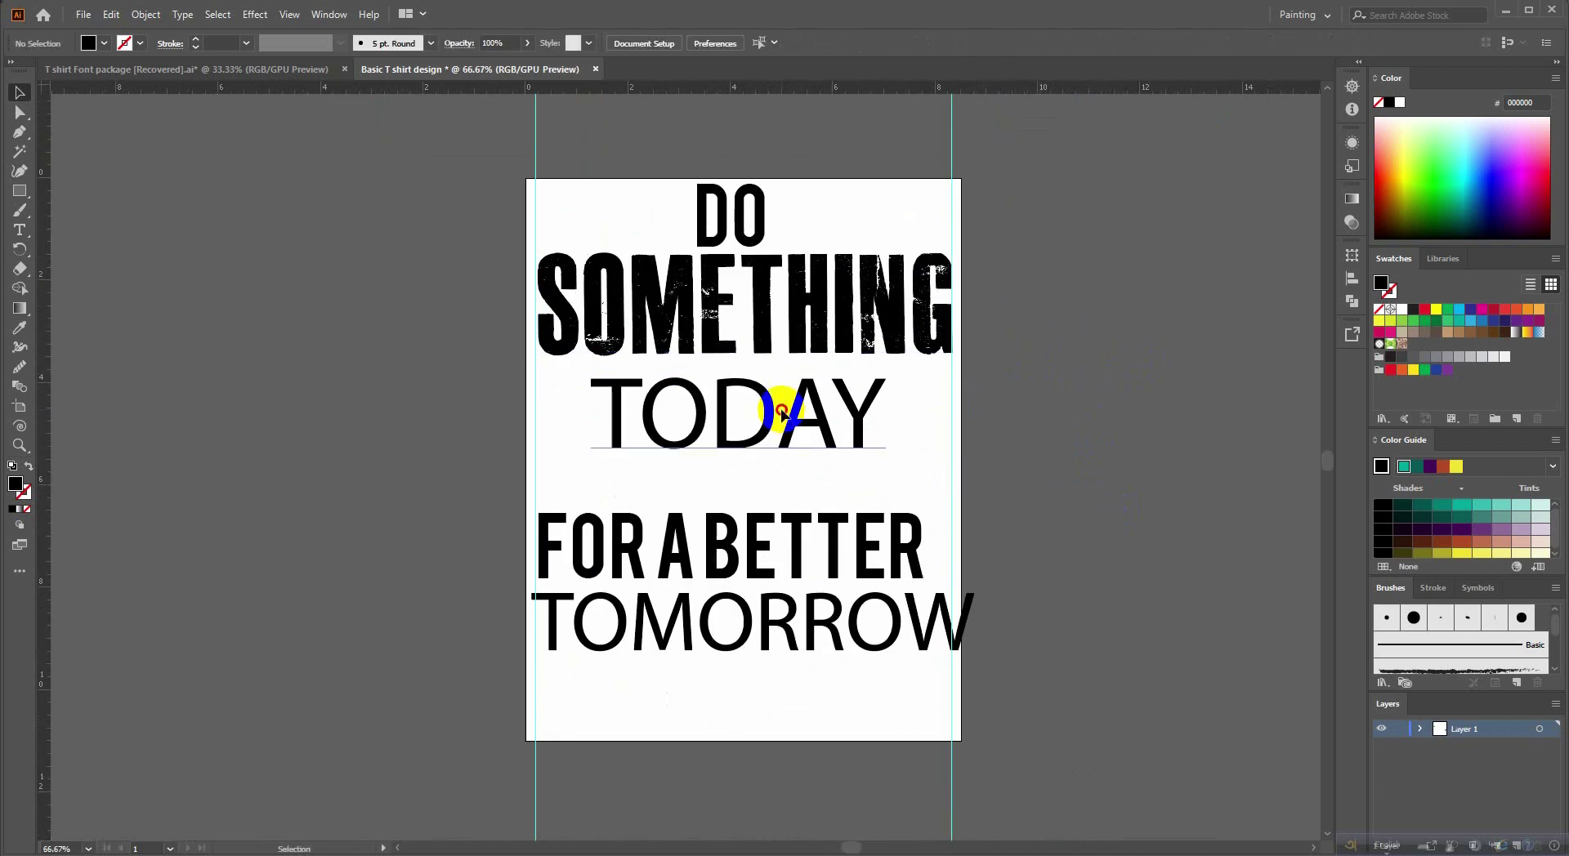
pyautogui.click(782, 412)
pyautogui.click(20, 328)
pyautogui.click(747, 315)
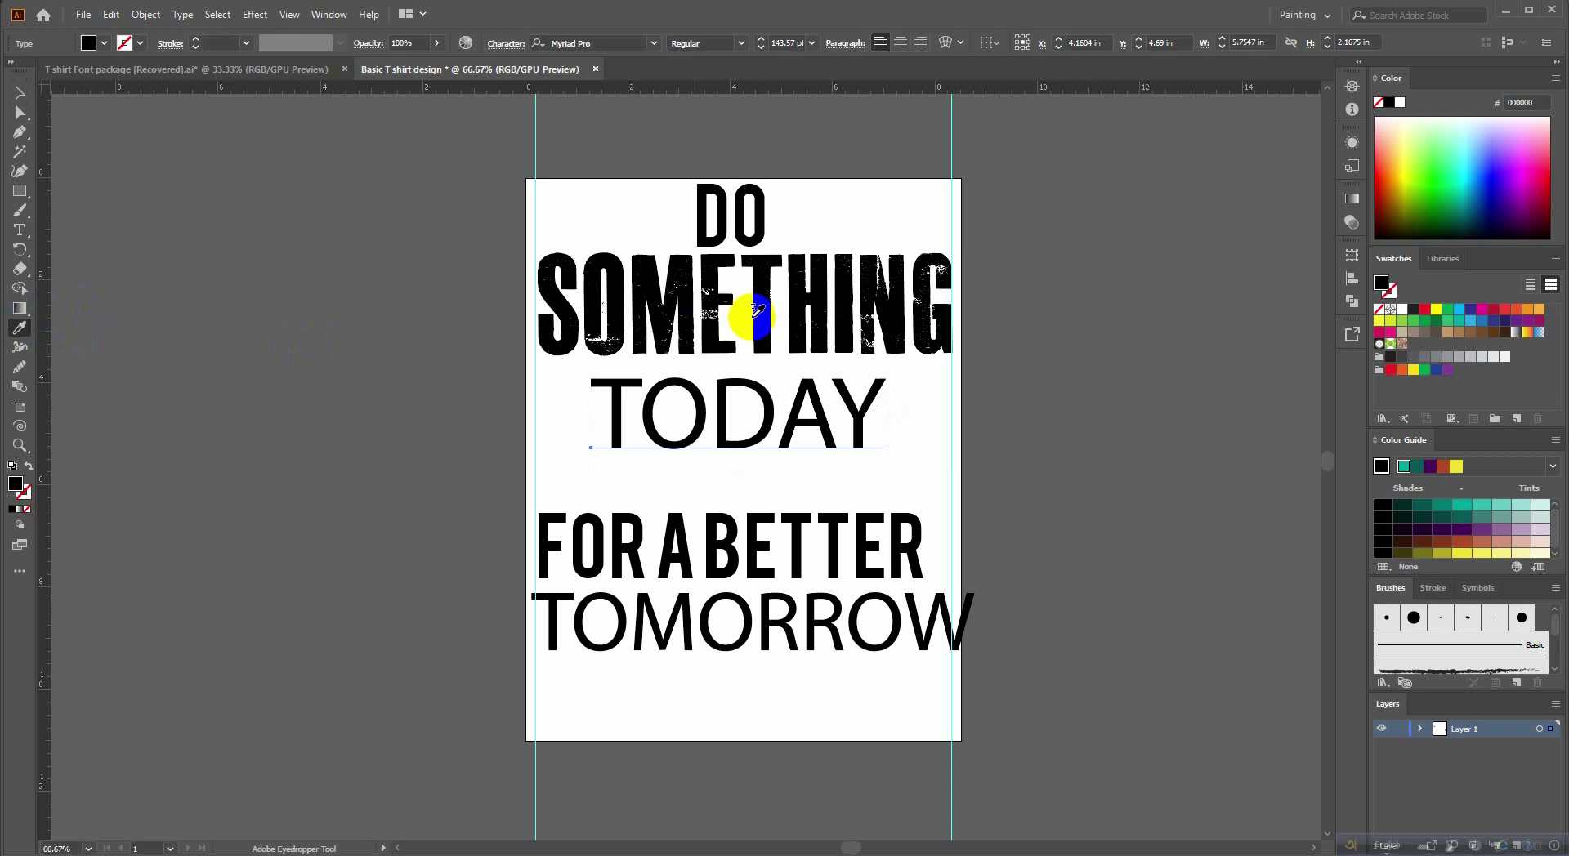
pyautogui.click(18, 98)
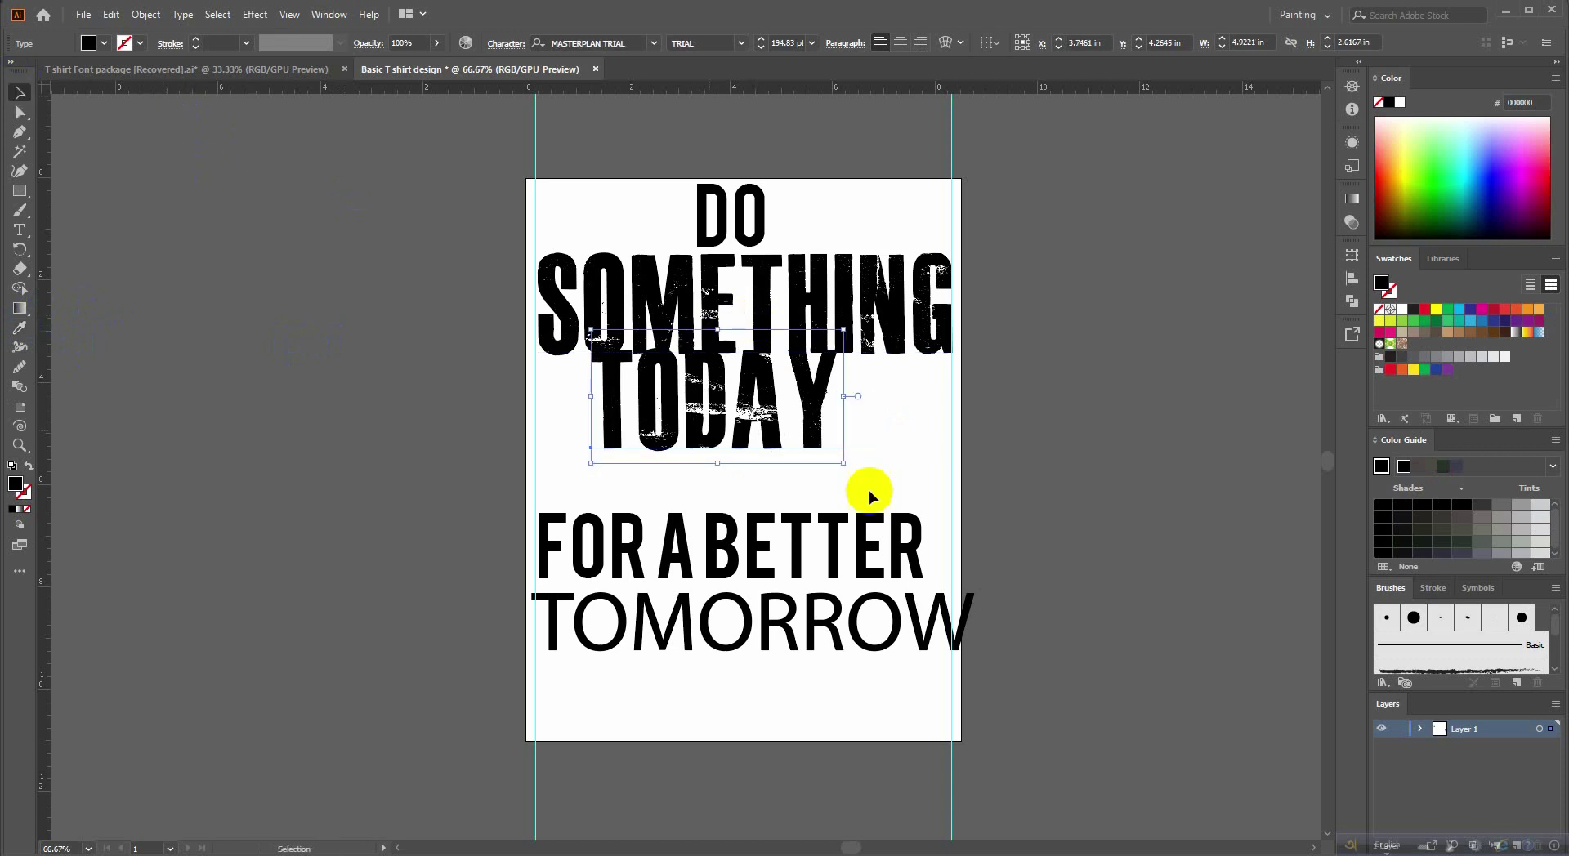
pyautogui.scroll(1, 868, 490)
pyautogui.moveTo(712, 451); pyautogui.dragTo(726, 456)
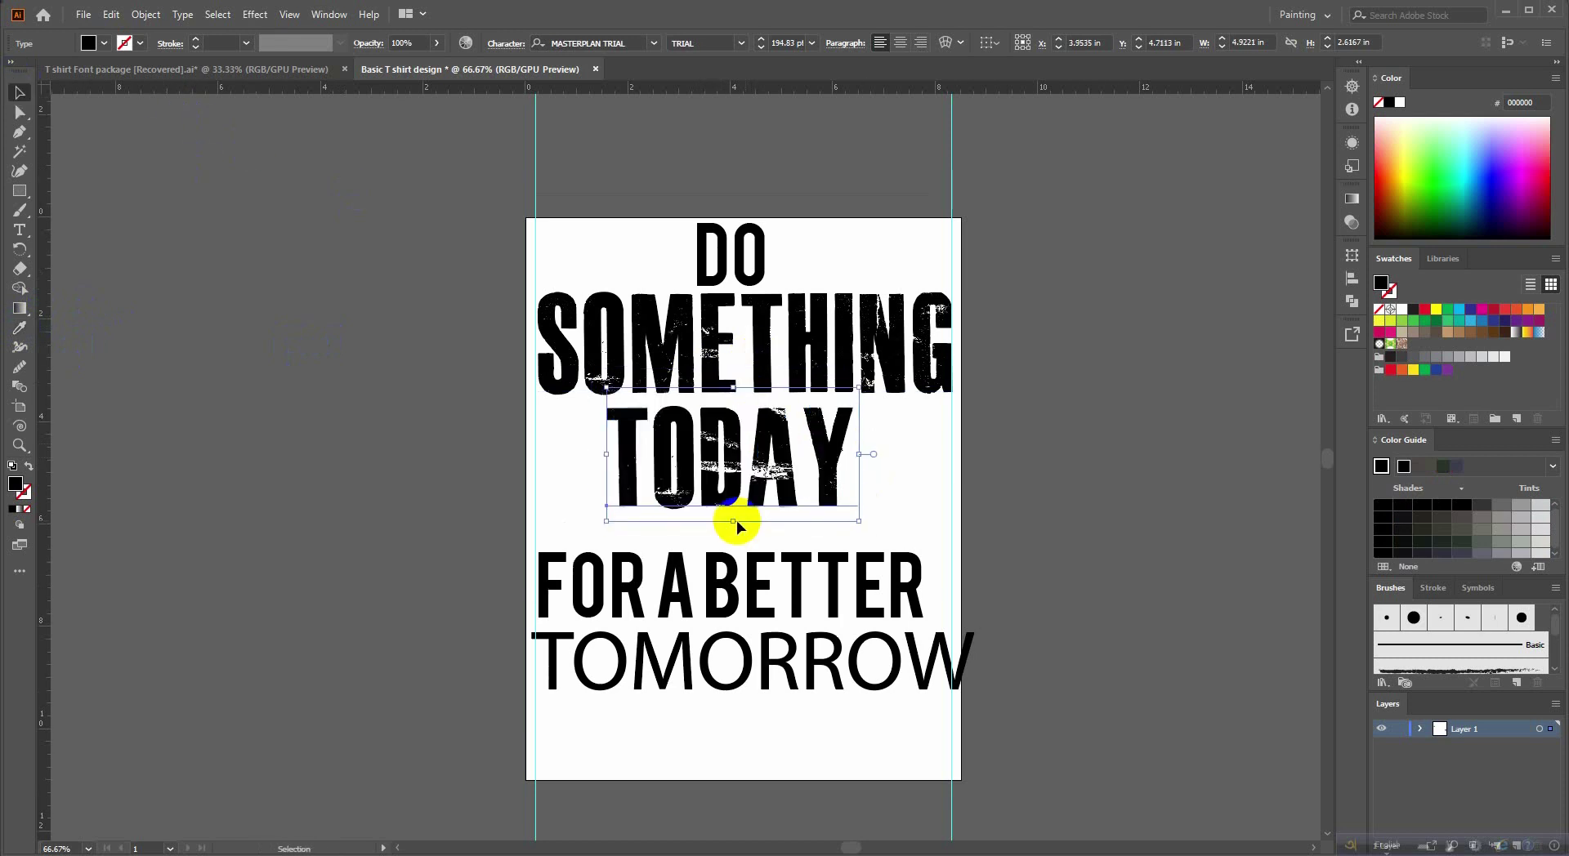
pyautogui.moveTo(735, 524); pyautogui.dragTo(729, 537)
pyautogui.scroll(-2, 893, 572)
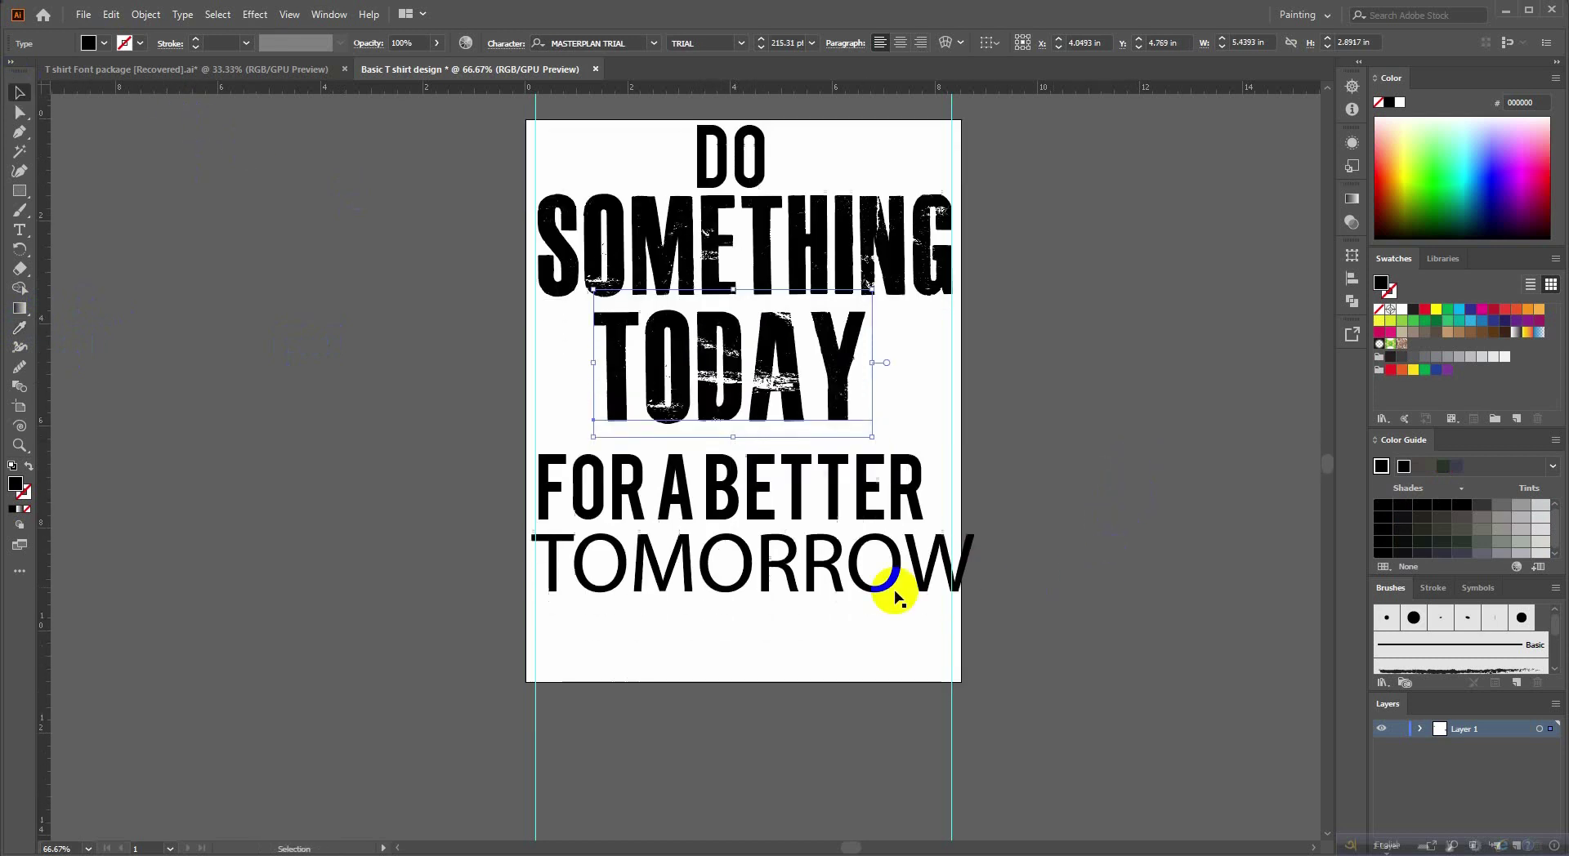
# Move FOR A BETTER TOMORROW further down the page.
pyautogui.click(890, 584)
pyautogui.keyDown('shift'); pyautogui.click(812, 515); pyautogui.keyUp('shift')
pyautogui.moveTo(788, 549); pyautogui.dragTo(789, 676)
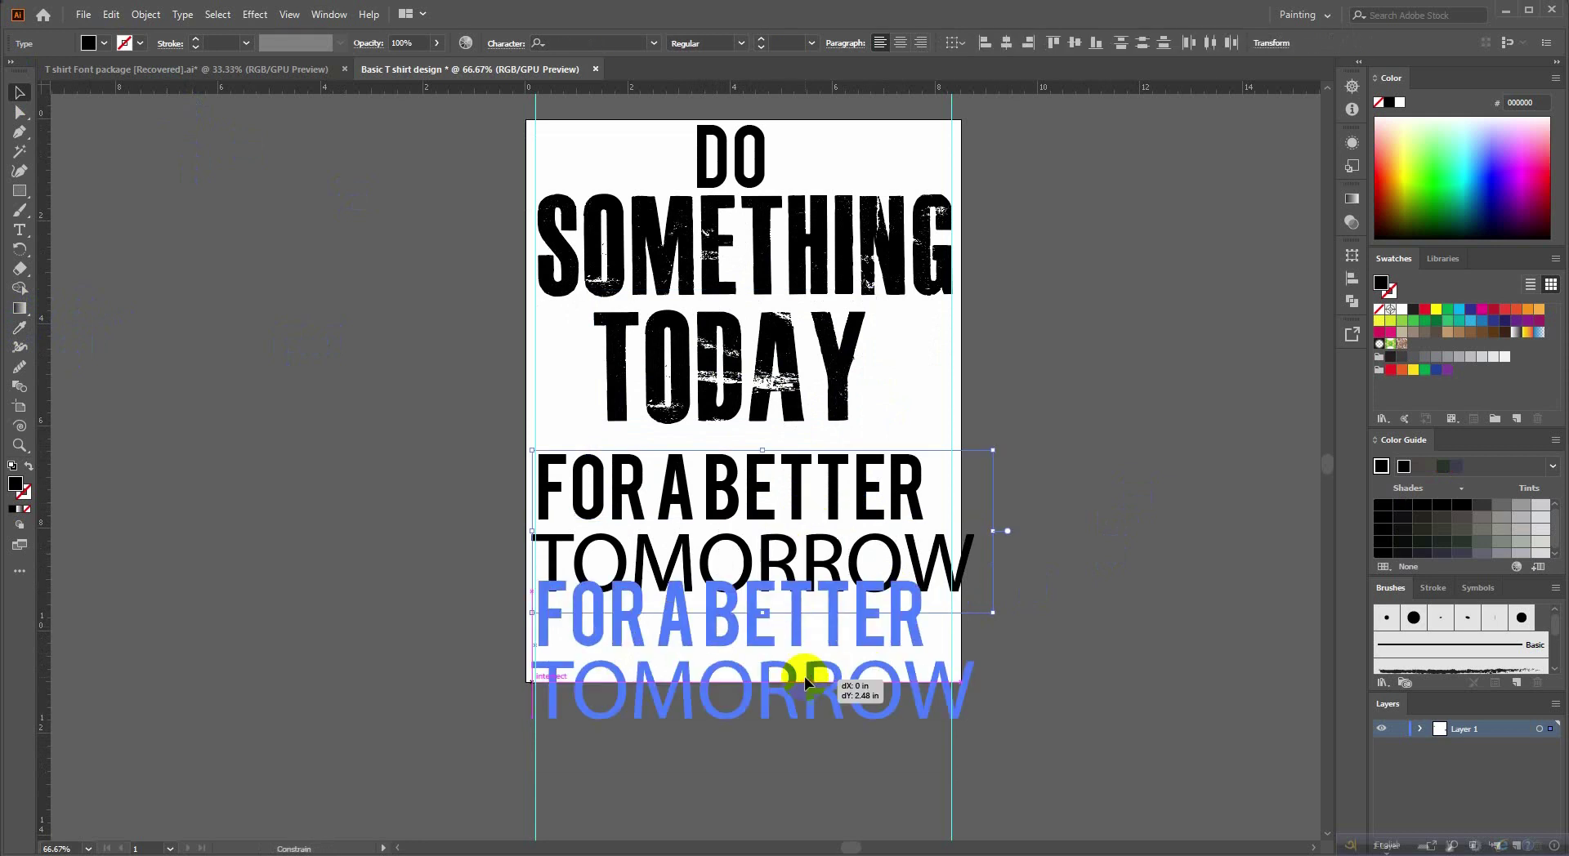
pyautogui.click(683, 373)
pyautogui.scroll(1, 695, 378)
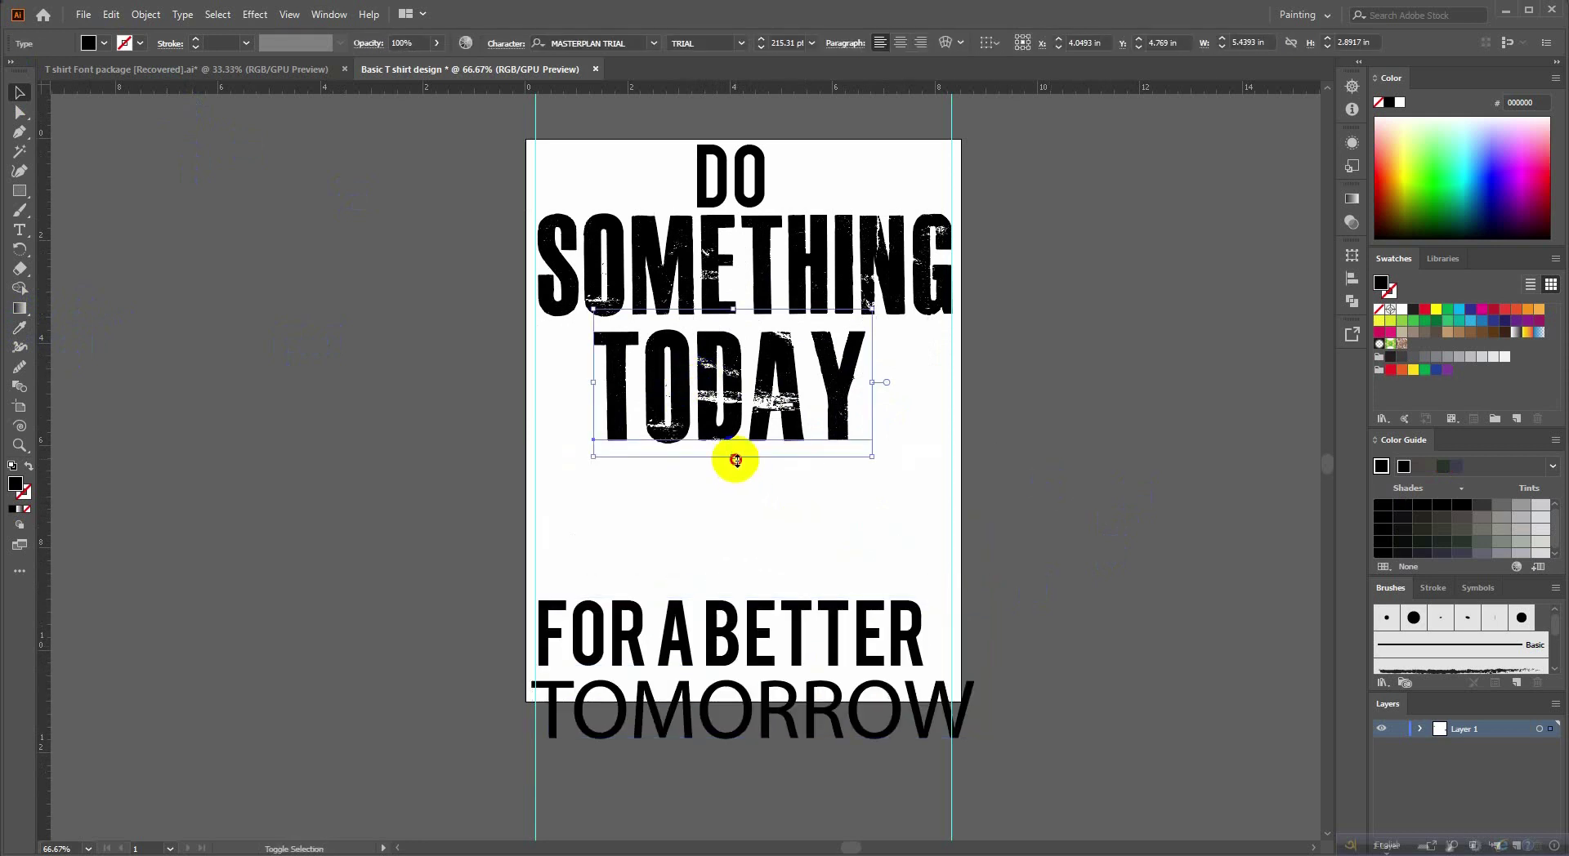
# Enlarge TODAY and stretch its edges to the margins, matching SOMETHING's width.
pyautogui.moveTo(736, 460)
pyautogui.mouseDown()
pyautogui.moveTo(748, 521)
pyautogui.moveTo(780, 463)
pyautogui.moveTo(700, 465)
pyautogui.moveTo(689, 496)
pyautogui.moveTo(743, 488)
pyautogui.mouseUp()
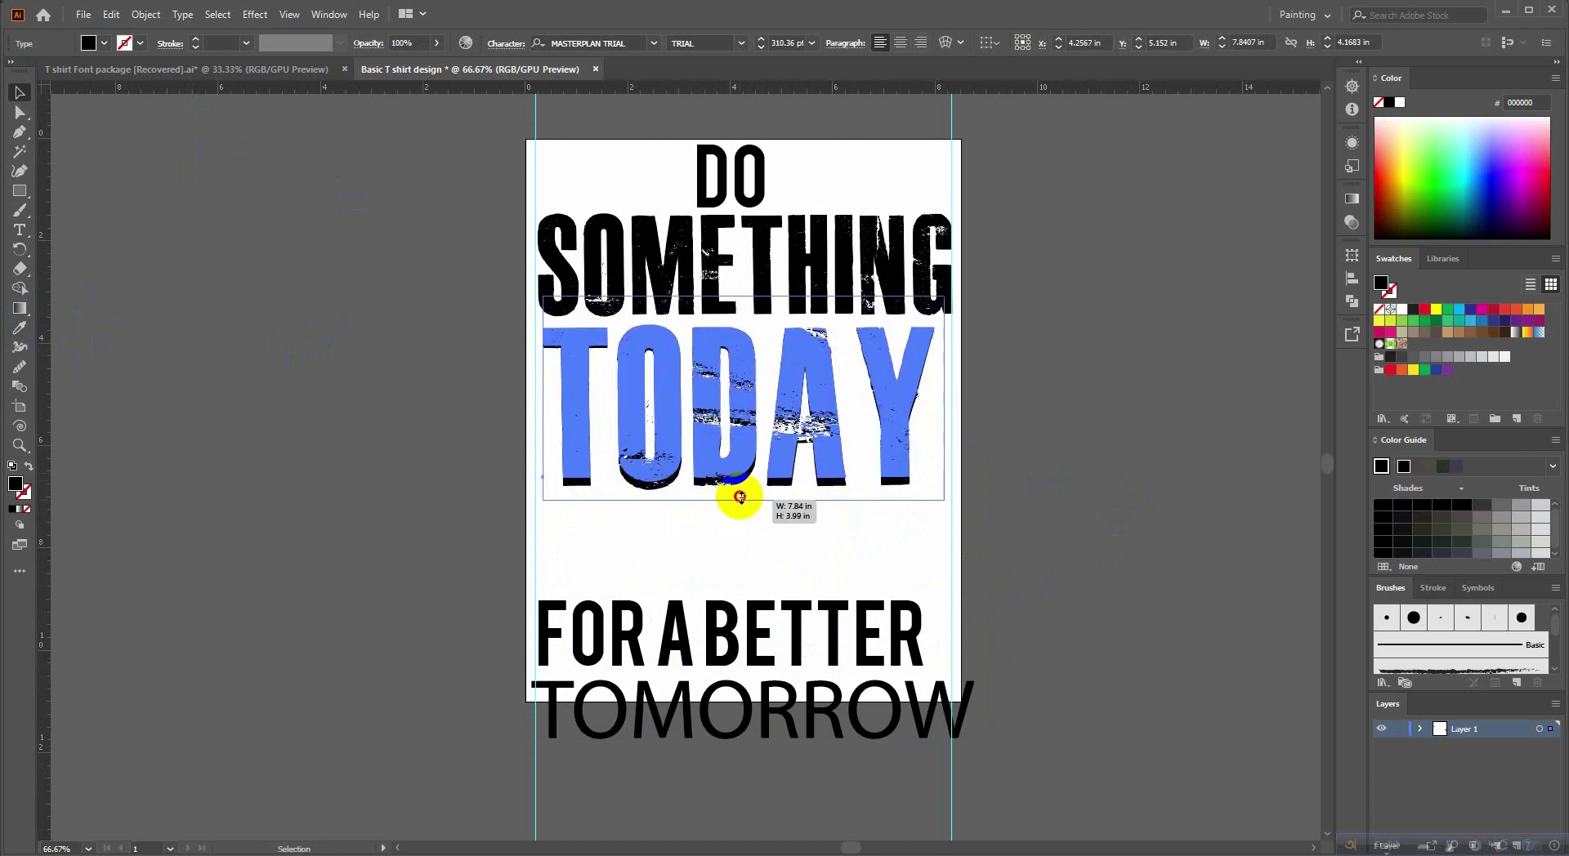
pyautogui.scroll(1, 747, 508)
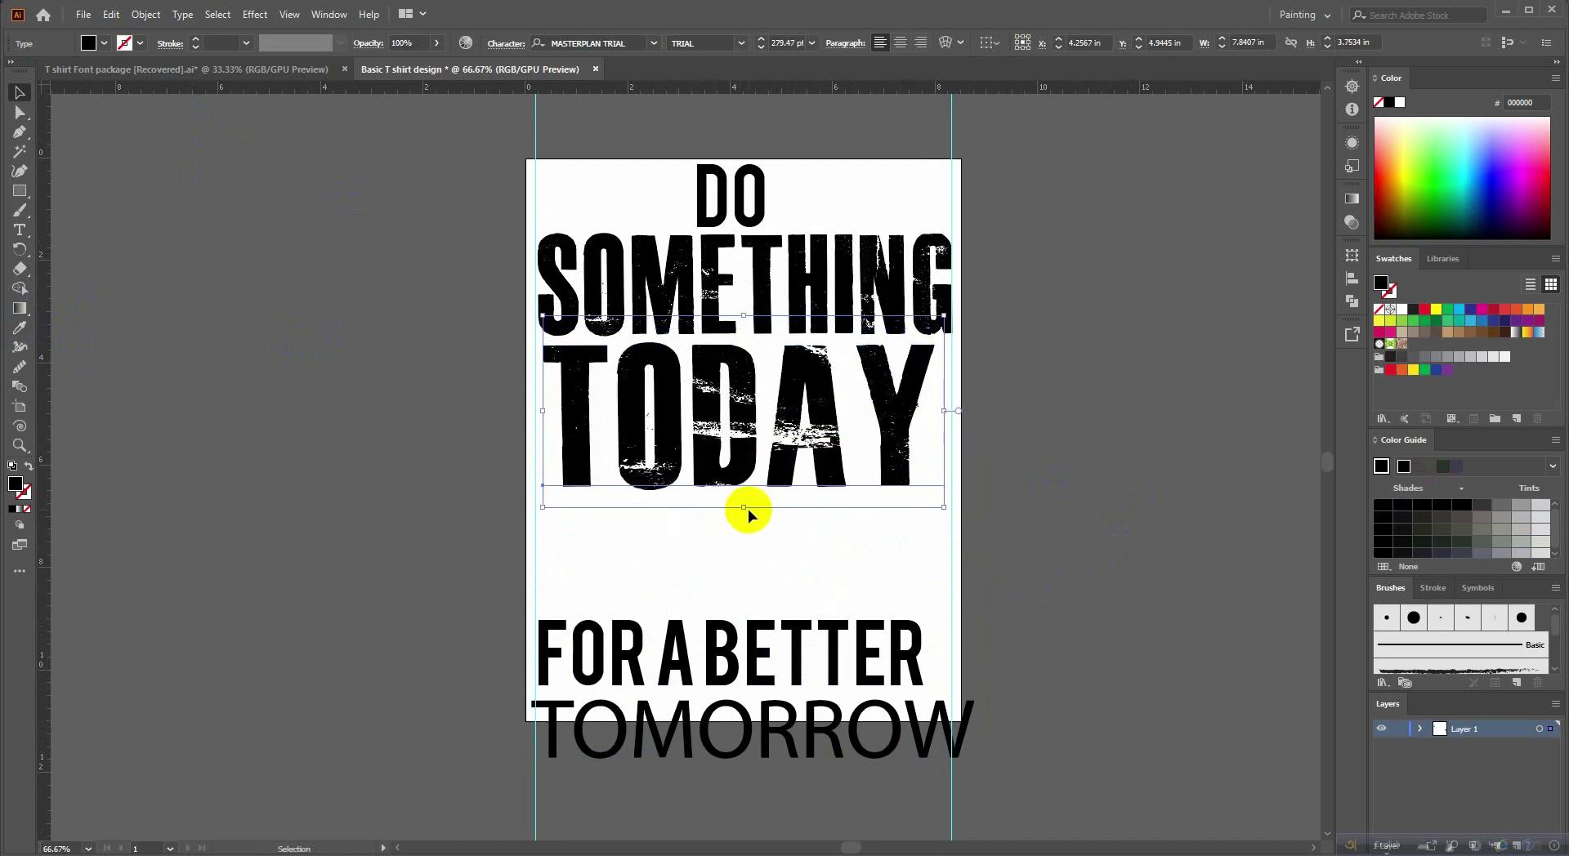
pyautogui.scroll(3, 630, 350)
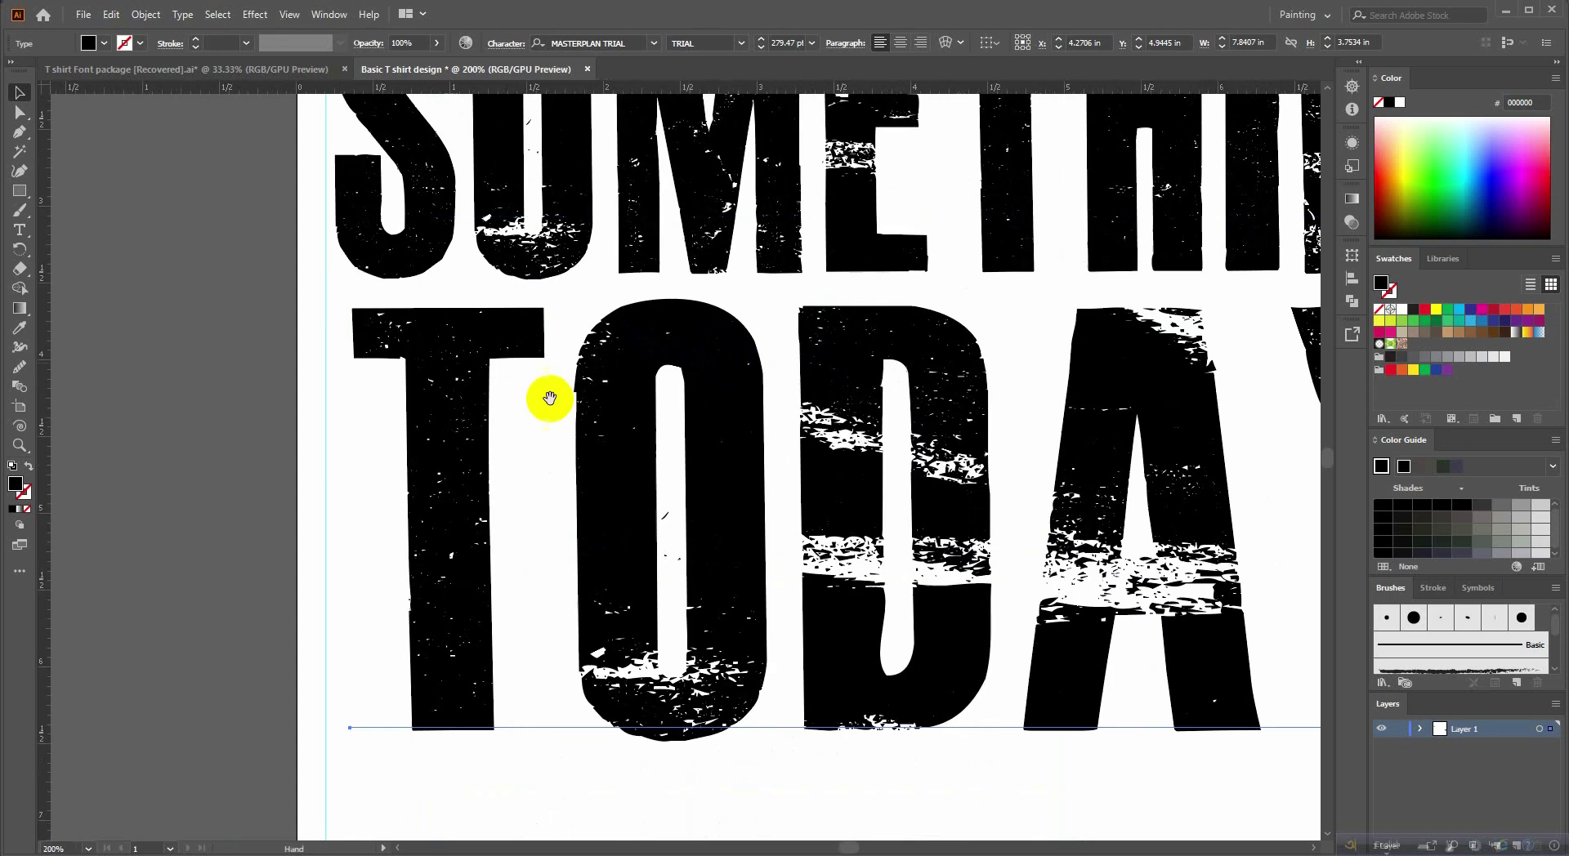
pyautogui.moveTo(349, 509); pyautogui.dragTo(325, 511)
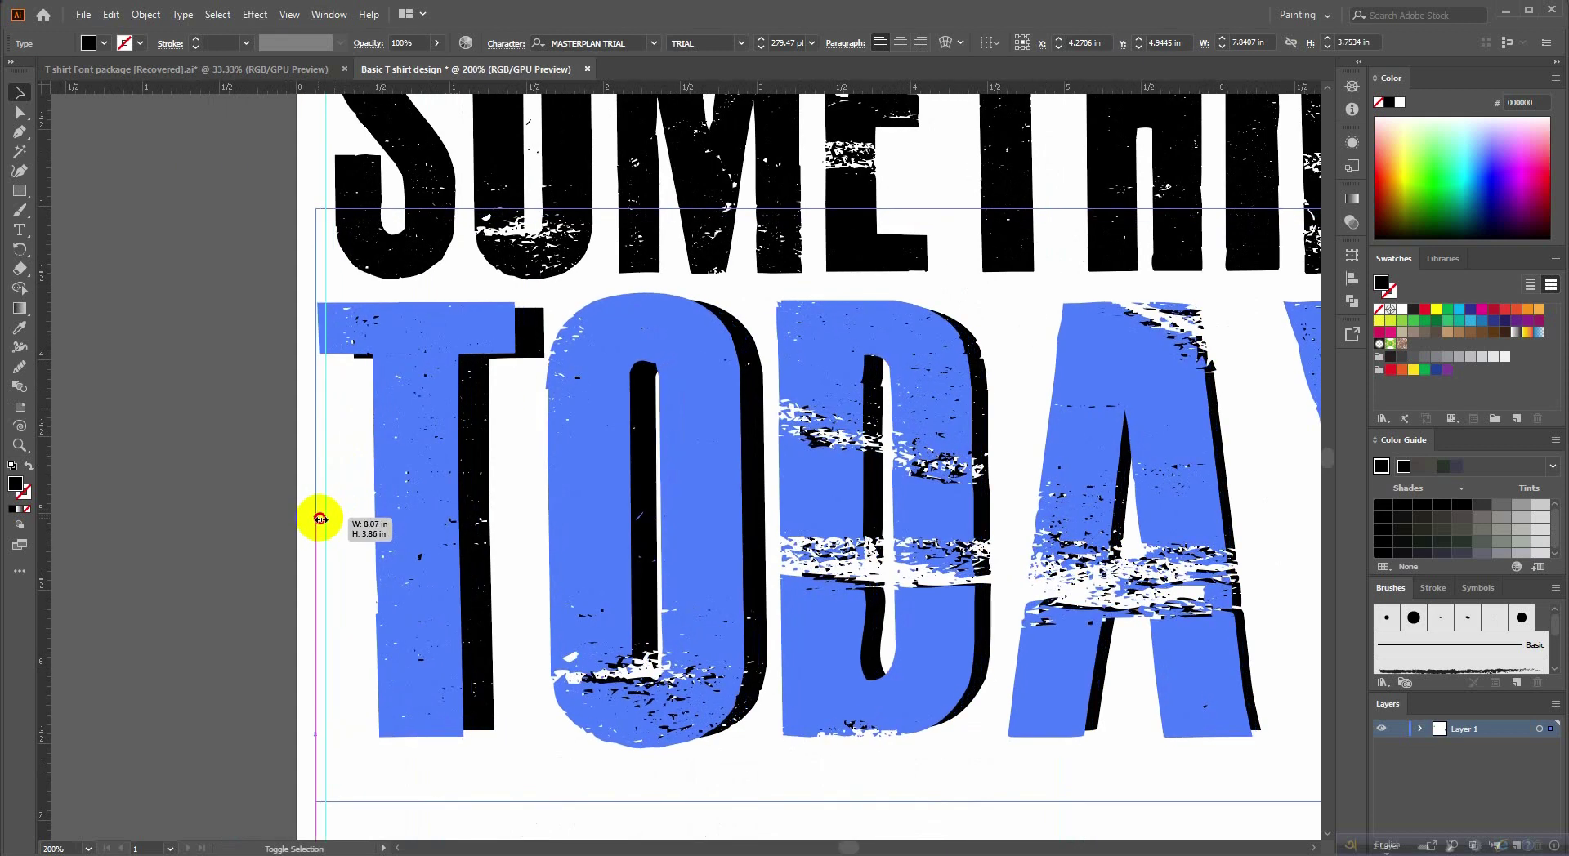
pyautogui.scroll(-3, 390, 469)
pyautogui.scroll(1, 641, 448)
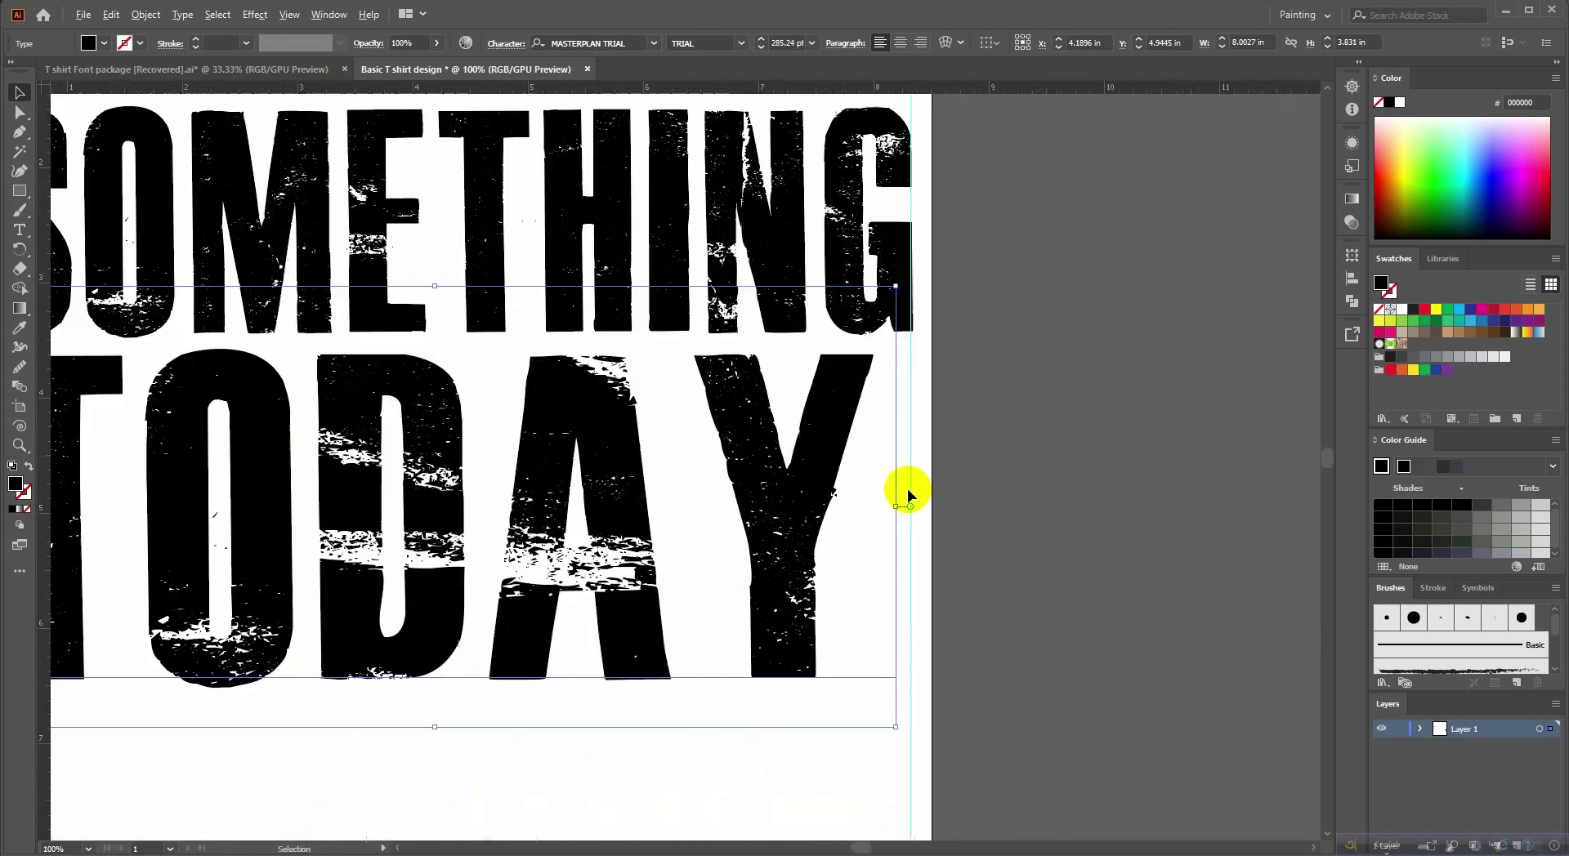
pyautogui.moveTo(892, 508); pyautogui.dragTo(934, 510)
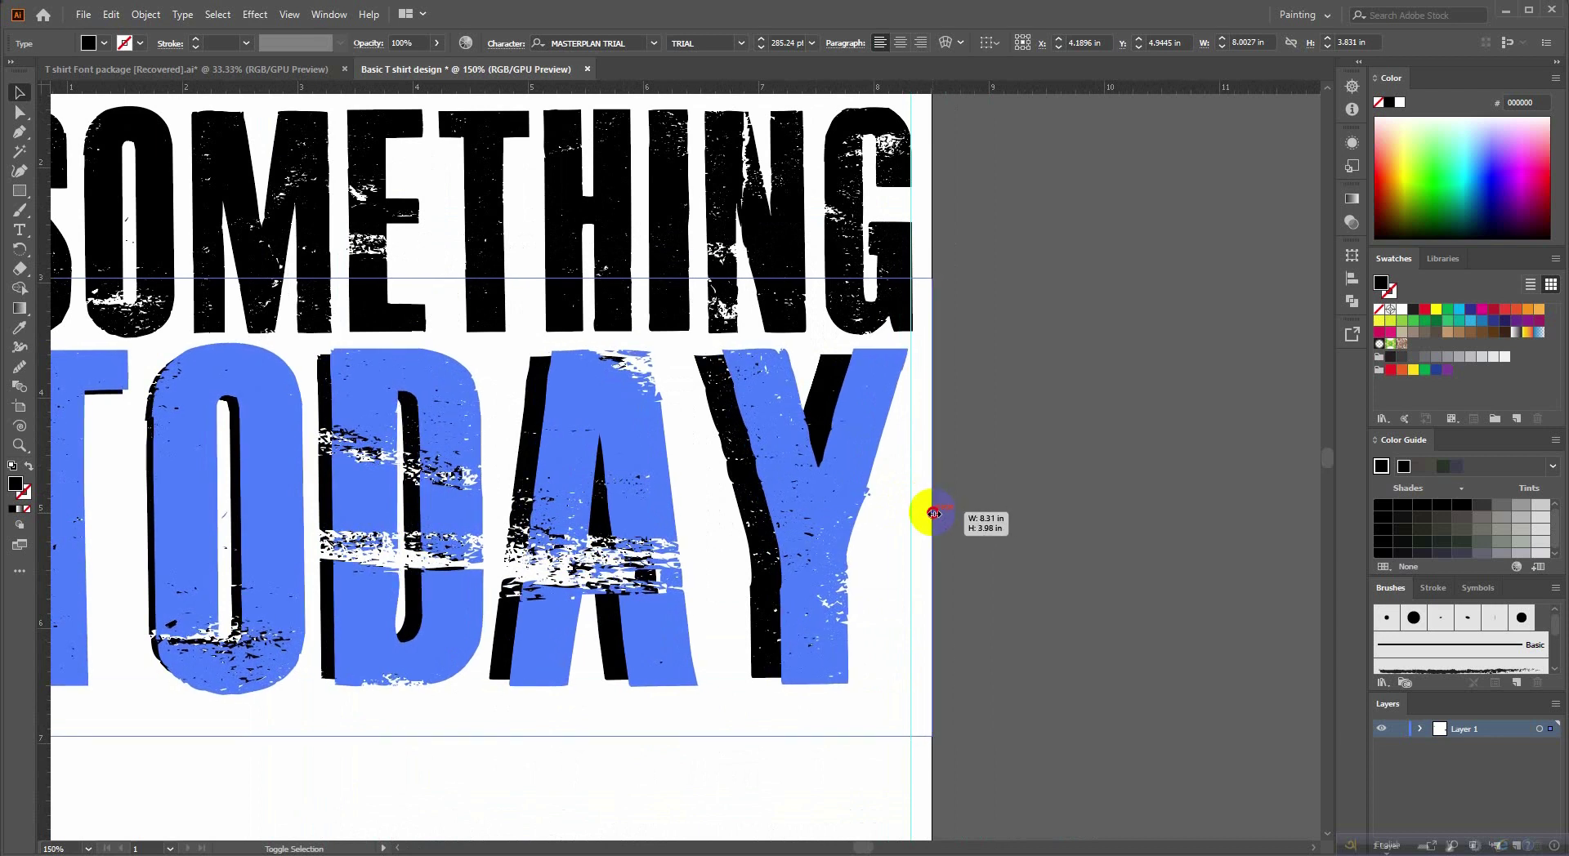
pyautogui.moveTo(935, 511); pyautogui.dragTo(936, 512)
pyautogui.scroll(-2, 936, 512)
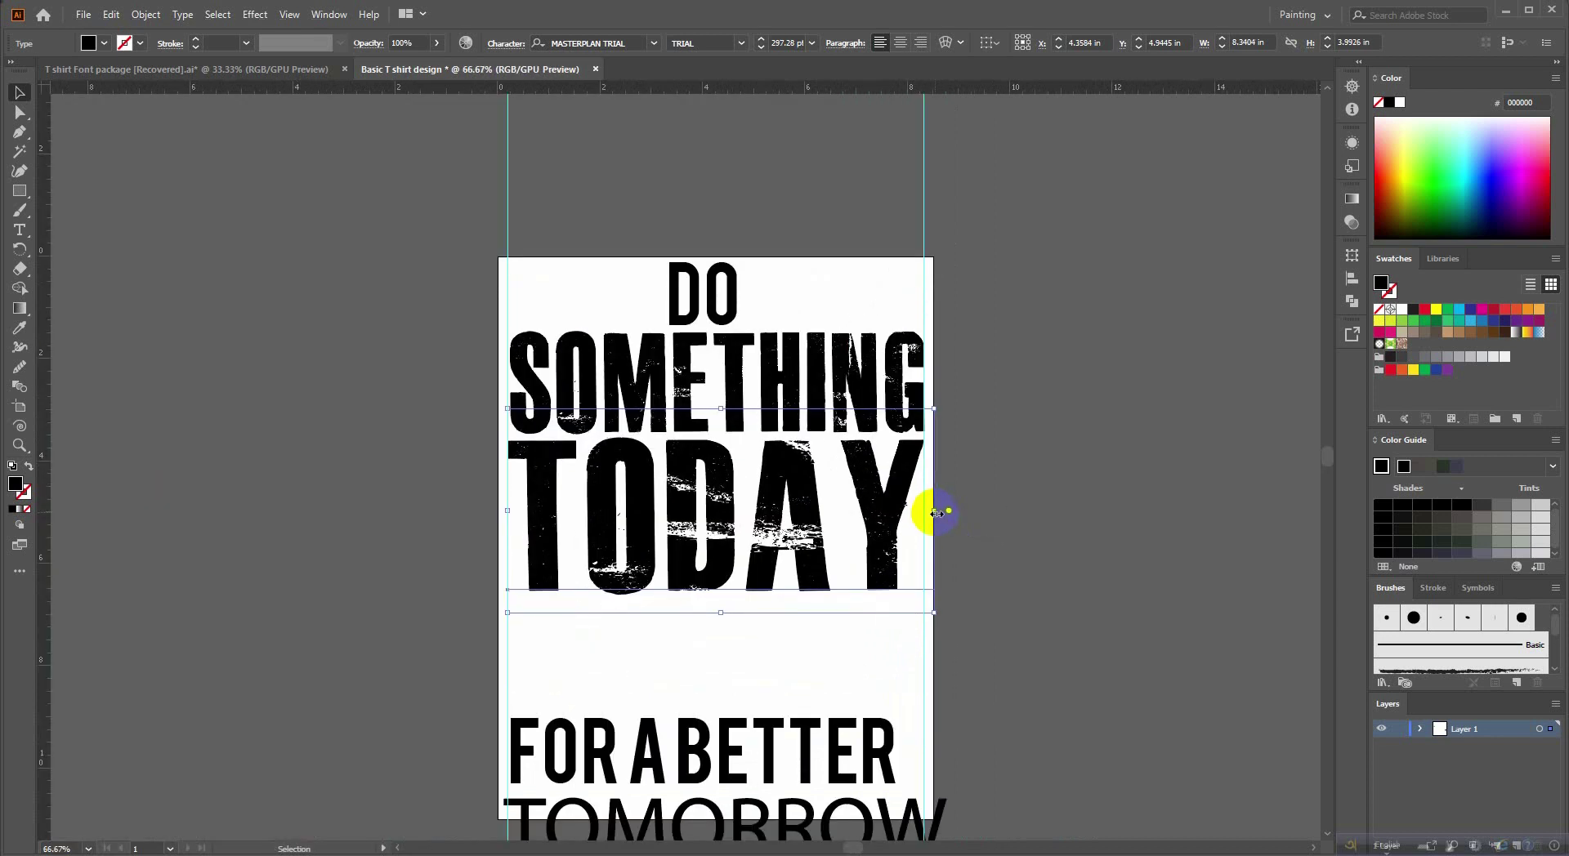
pyautogui.scroll(-1, 981, 490)
pyautogui.click(843, 331)
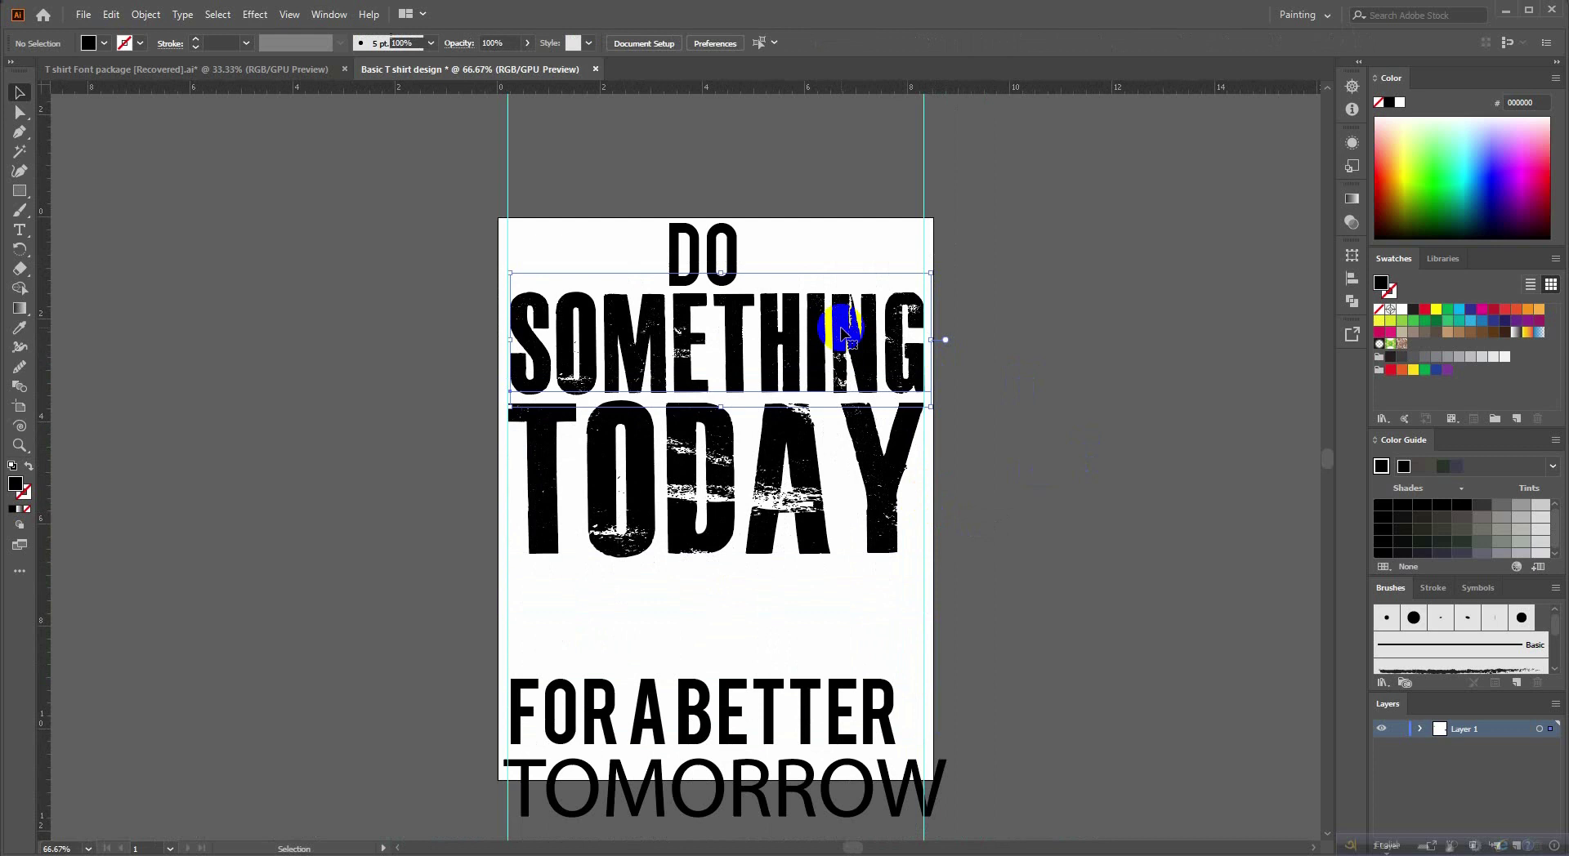
# Select and review DO, SOMETHING and TODAY, zooming out to see the whole page.
pyautogui.scroll(1, 751, 347)
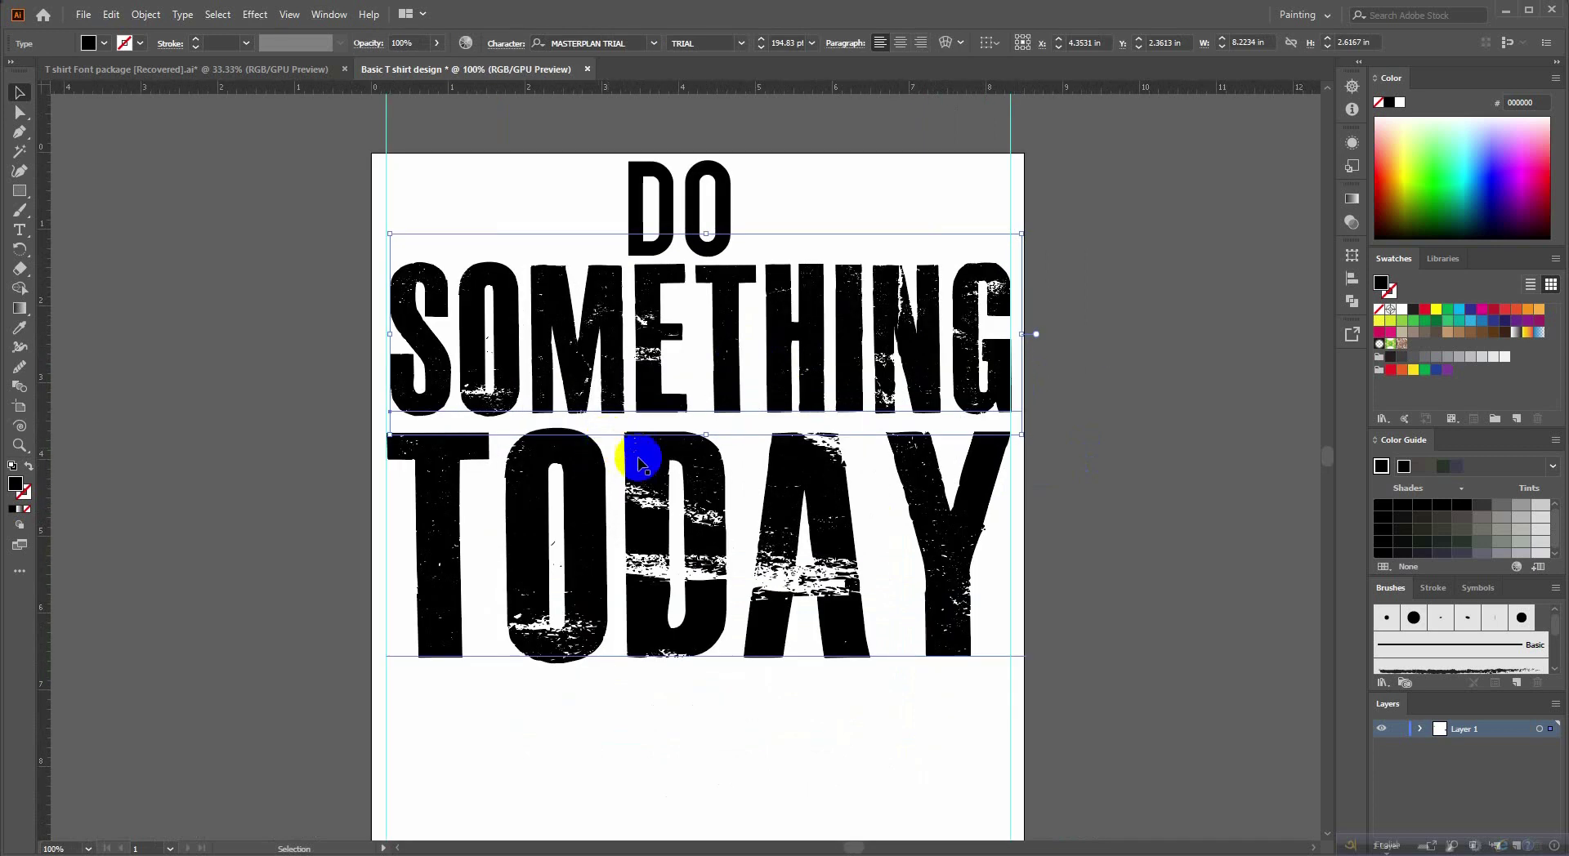
pyautogui.scroll(1, 670, 343)
pyautogui.keyDown('shift'); pyautogui.click(692, 211); pyautogui.keyUp('shift')
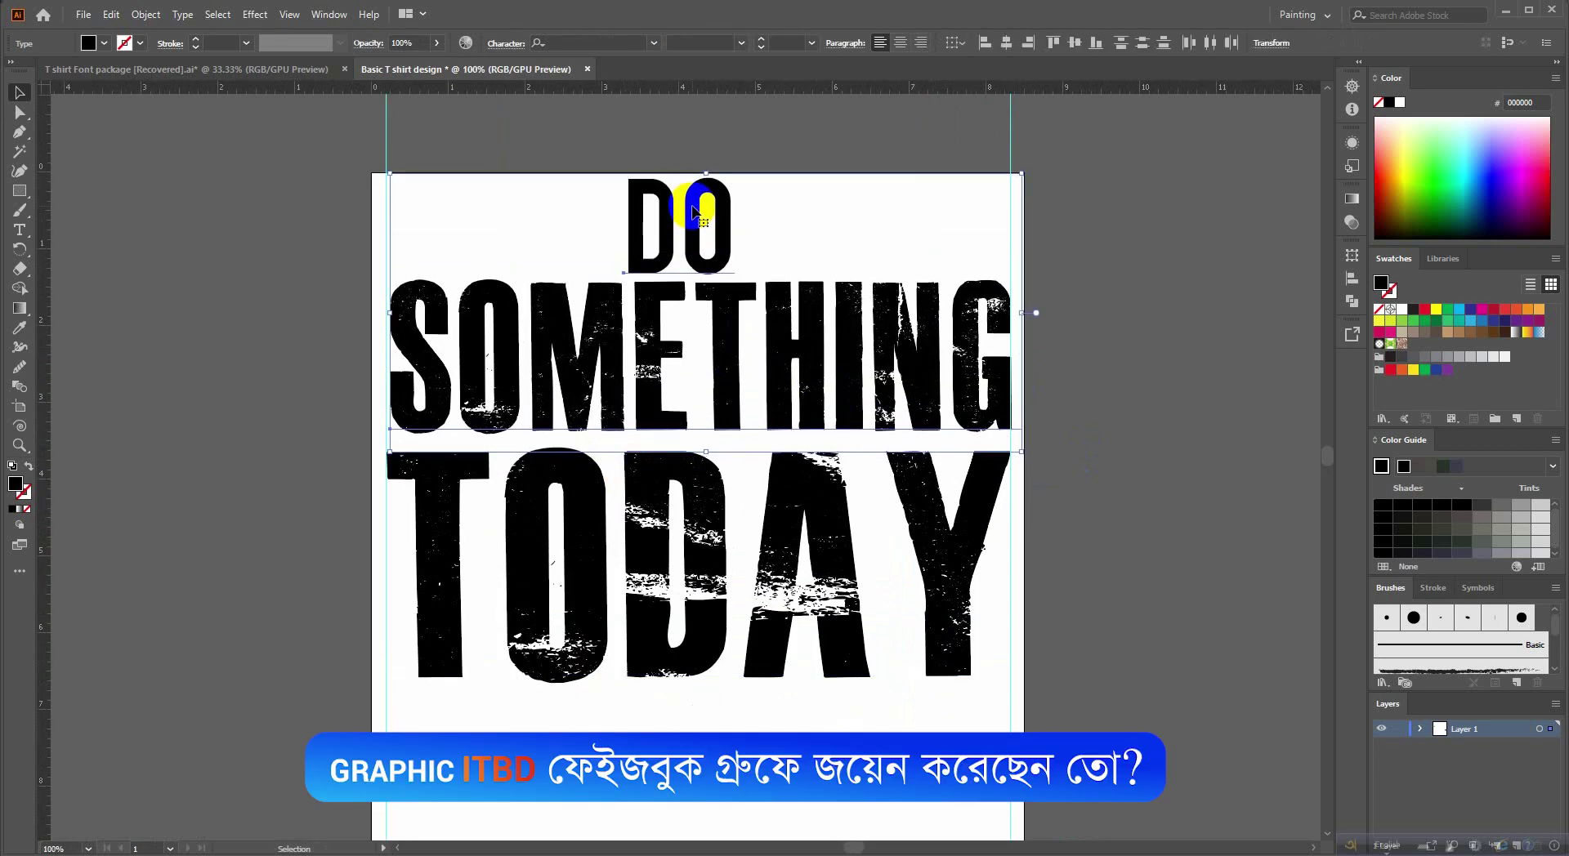
pyautogui.click(676, 238)
pyautogui.scroll(-3, 718, 395)
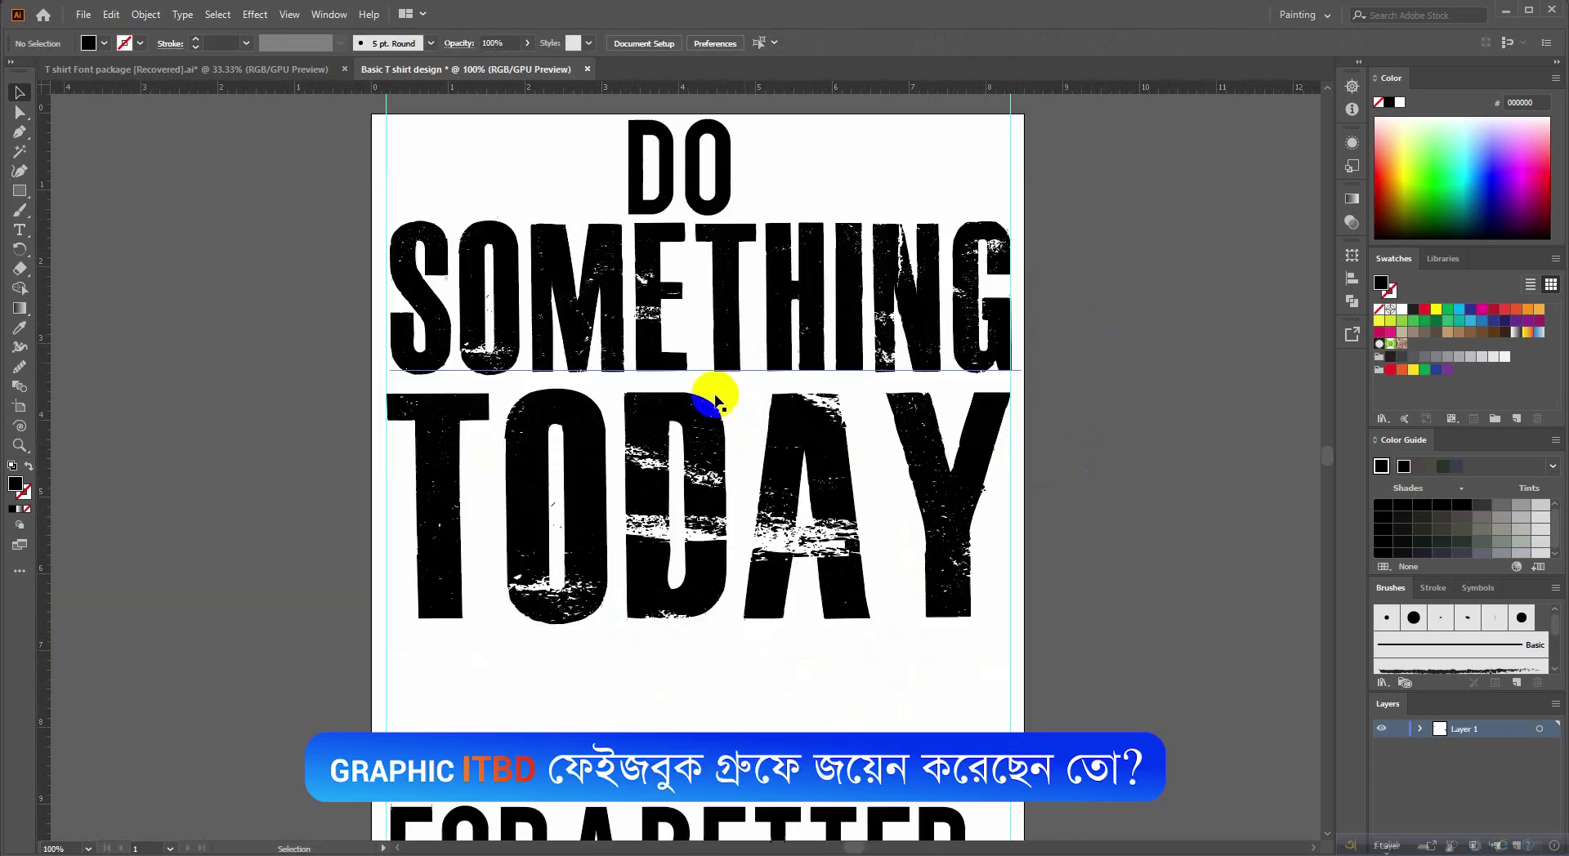
pyautogui.click(676, 527)
pyautogui.keyDown('shift'); pyautogui.click(725, 326); pyautogui.keyUp('shift')
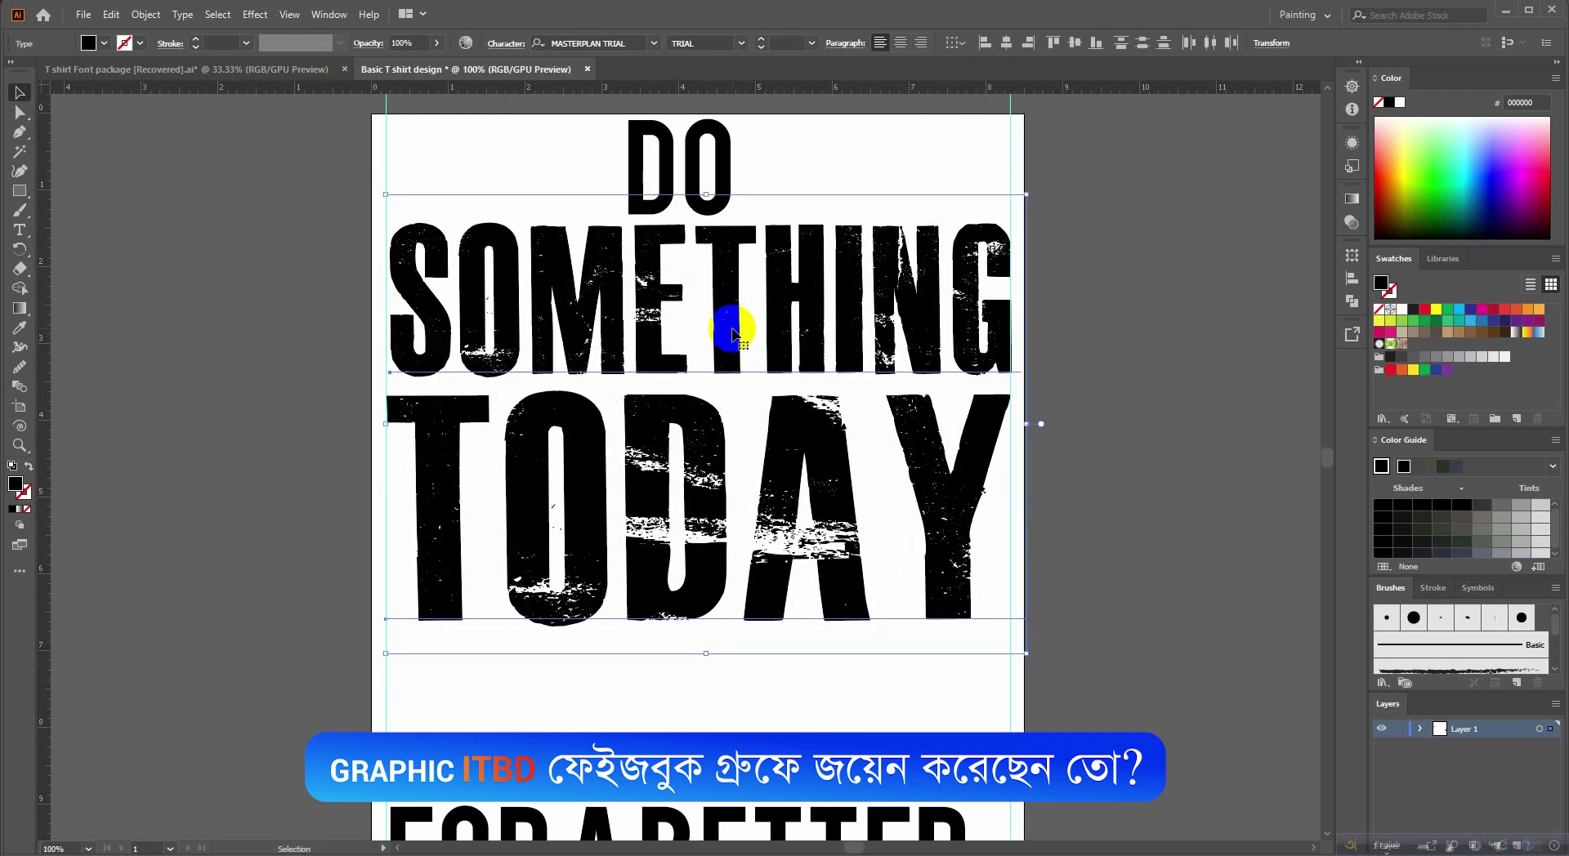
pyautogui.hotkey('ctrl', '-')
pyautogui.hotkey('ctrl', '-')
pyautogui.hotkey('ctrl', '-')
pyautogui.click(919, 372)
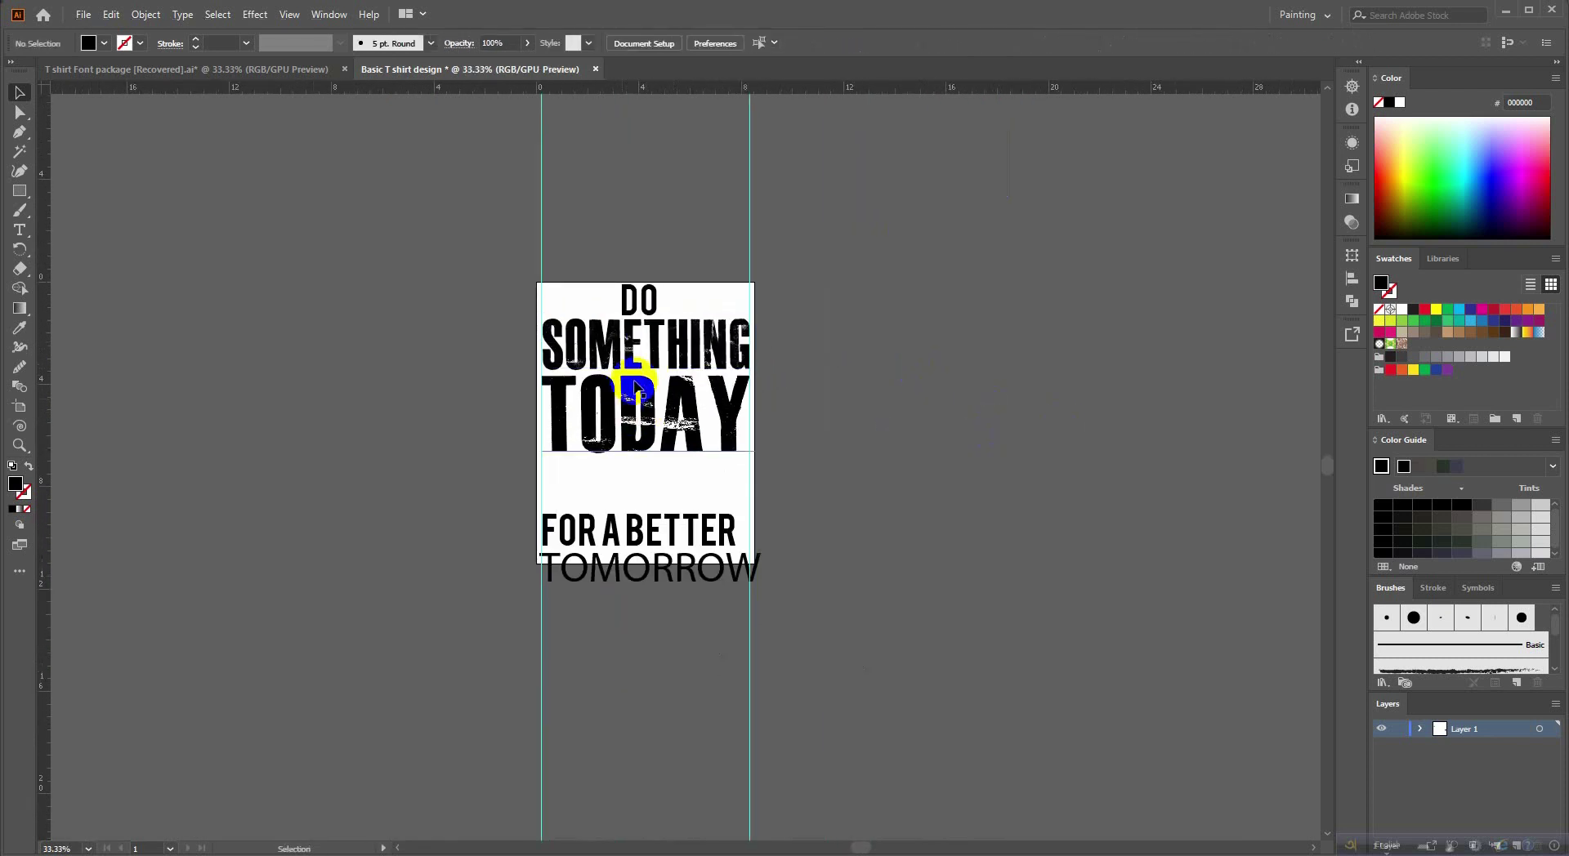
# Shorten SOMETHING slightly and move TODAY up snugly beneath it.
pyautogui.hotkey('ctrl', '+')
pyautogui.click(652, 342)
pyautogui.hotkey('ctrl', '+')
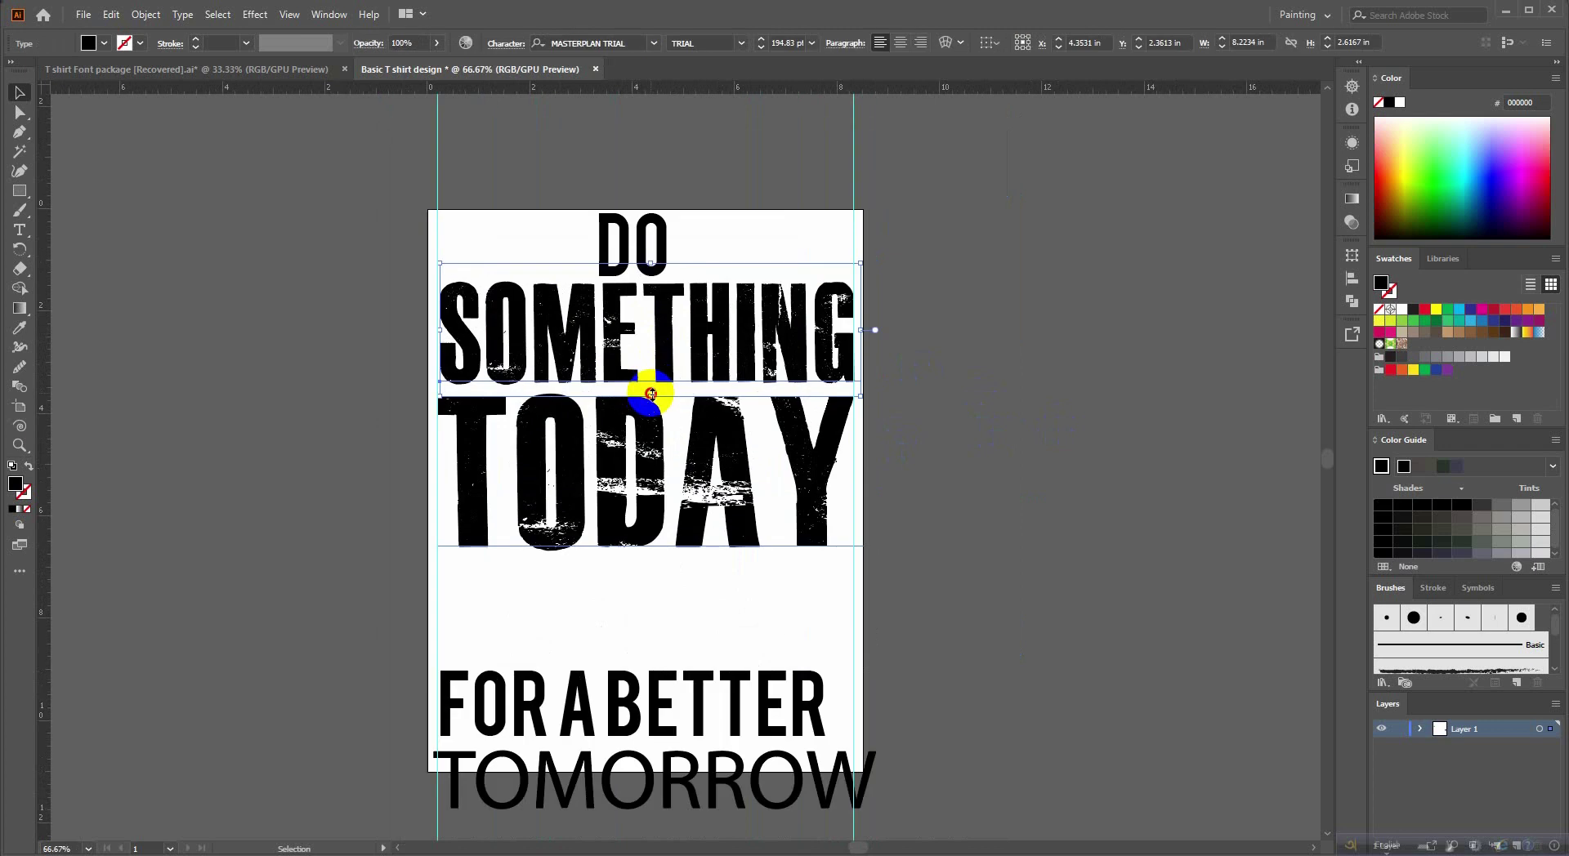
pyautogui.moveTo(651, 394); pyautogui.dragTo(651, 374)
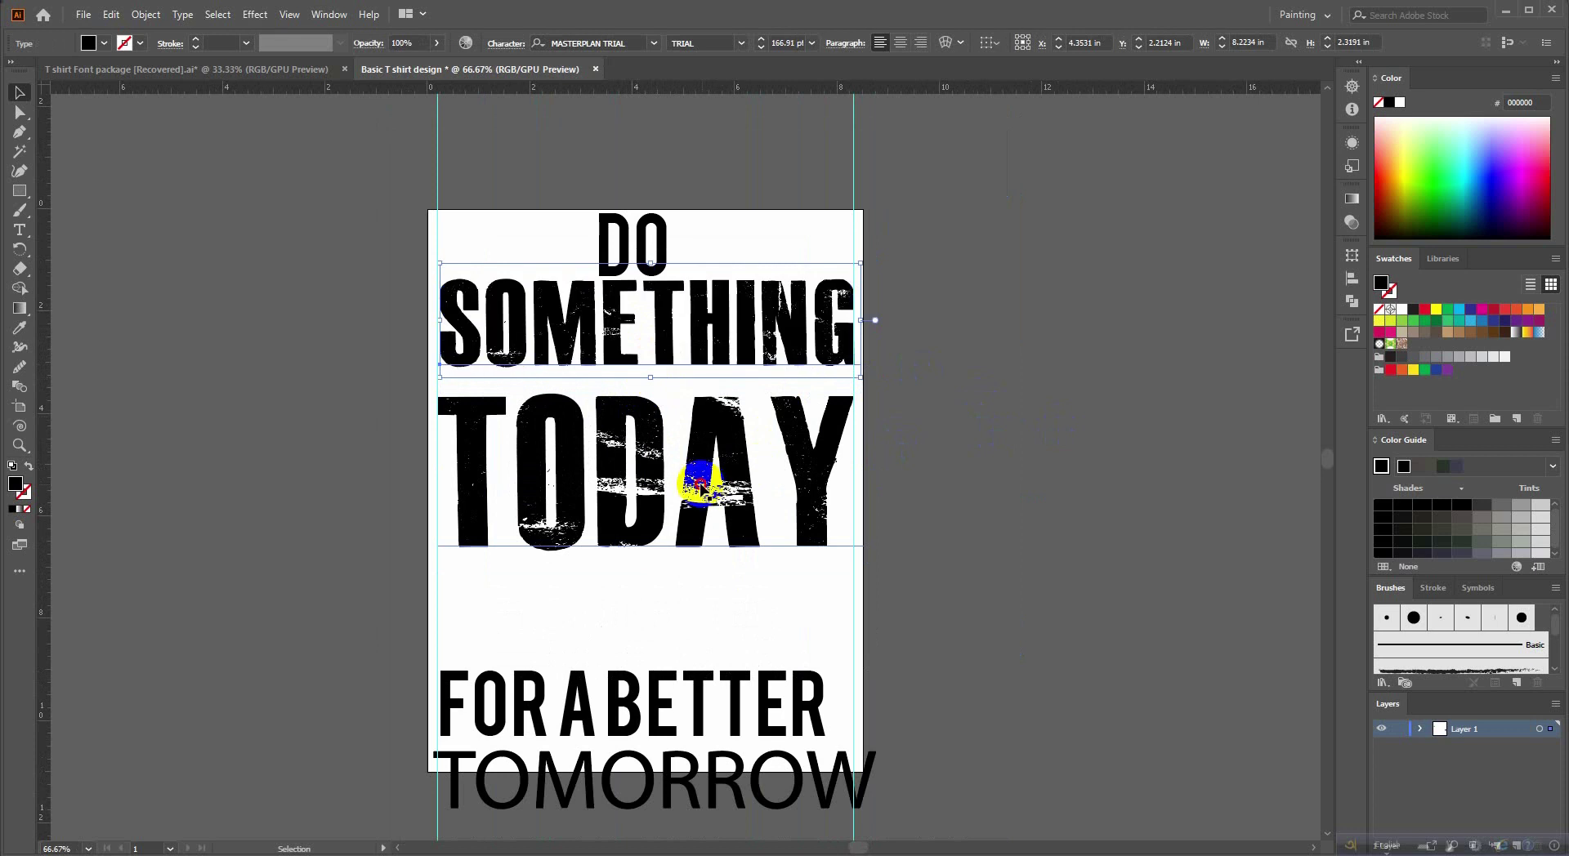
pyautogui.moveTo(698, 491); pyautogui.dragTo(698, 475)
# Raise TODAY slightly closer to SOMETHING.
pyautogui.click(942, 396)
pyautogui.scroll(3, 941, 396)
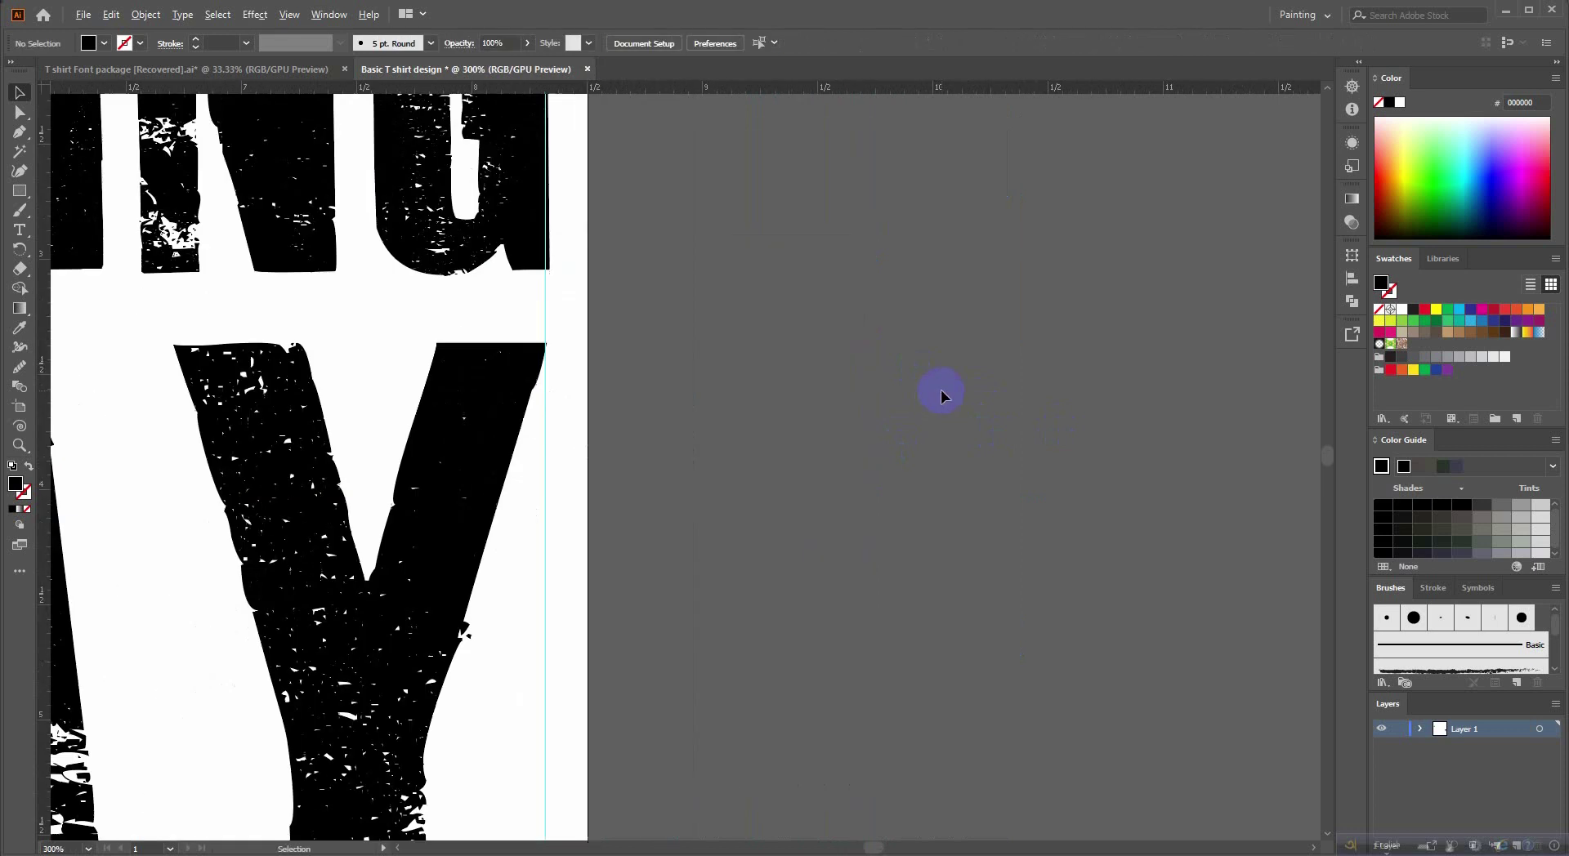
pyautogui.scroll(-8, 943, 404)
pyautogui.scroll(-3, 942, 404)
pyautogui.scroll(2, 645, 400)
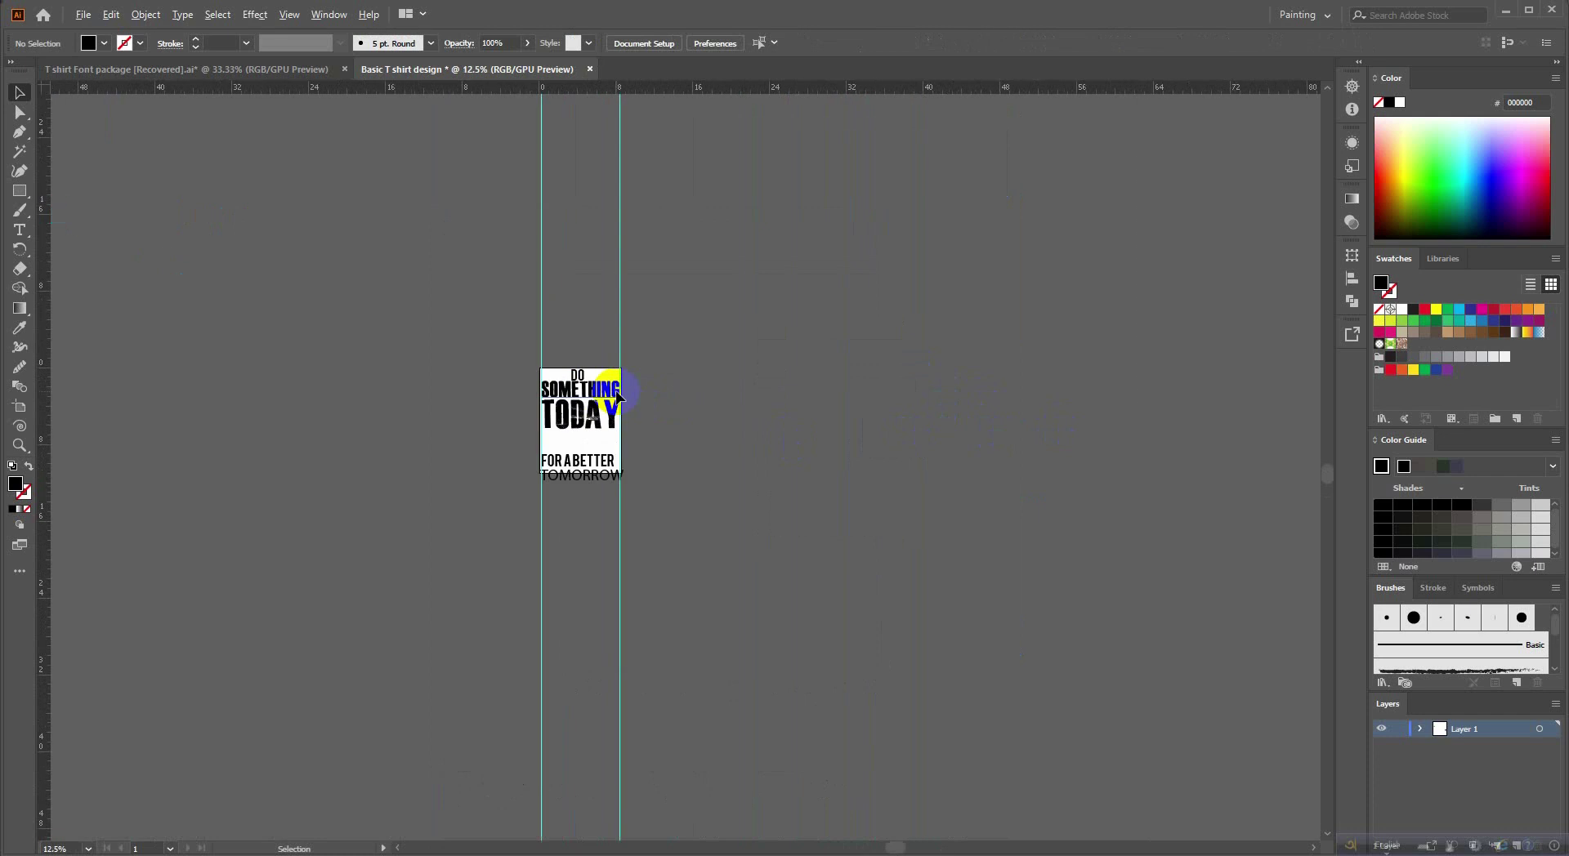
pyautogui.scroll(2, 621, 384)
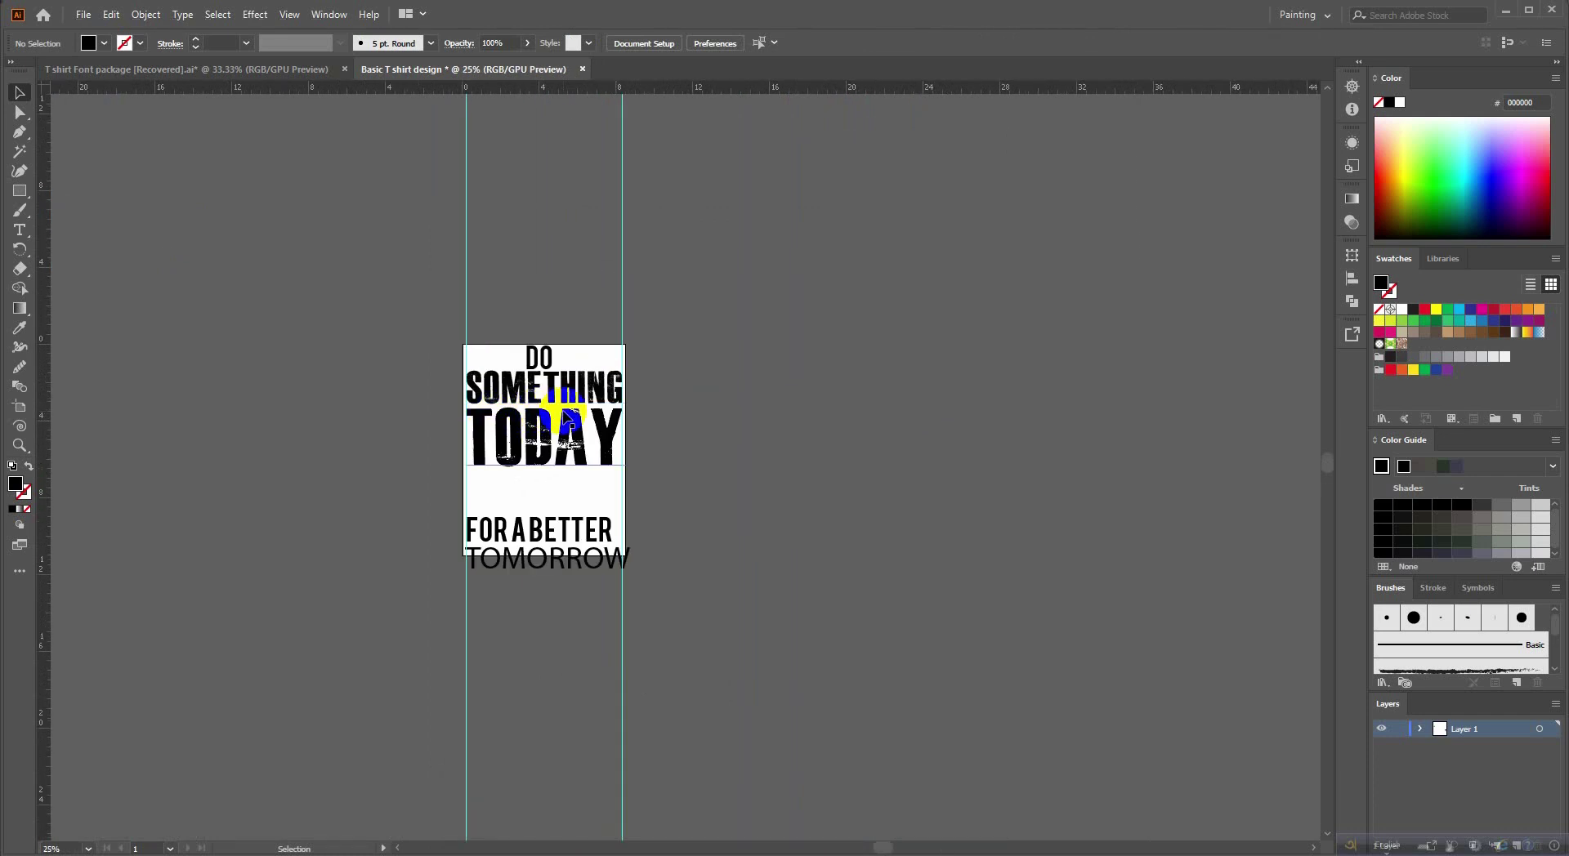
pyautogui.scroll(-2, 566, 418)
pyautogui.scroll(2, 572, 425)
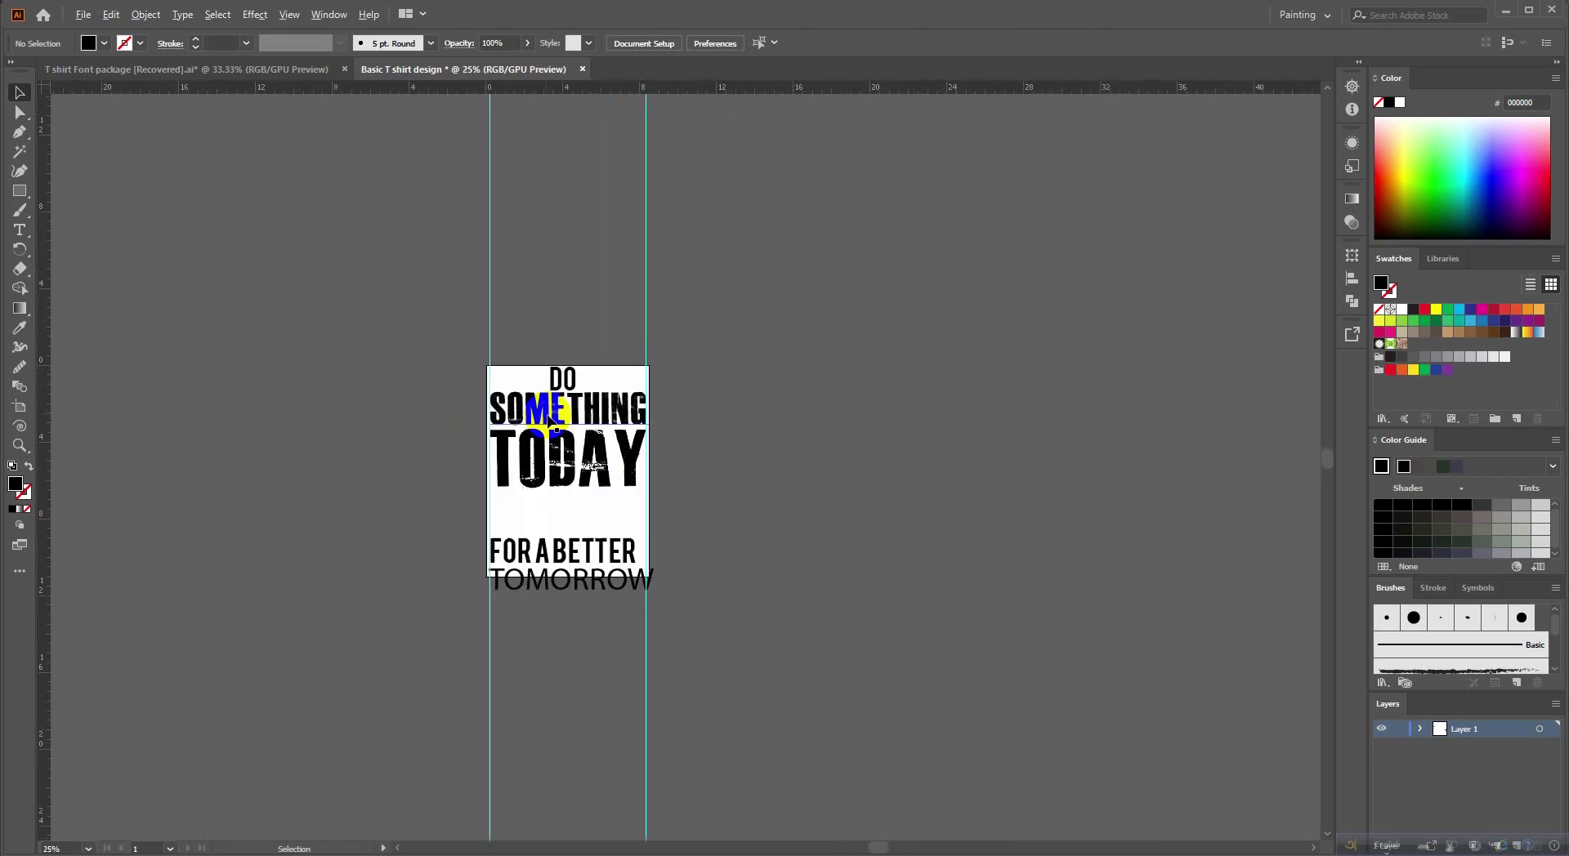
pyautogui.scroll(1, 584, 437)
pyautogui.scroll(-1, 601, 451)
pyautogui.scroll(2, 601, 451)
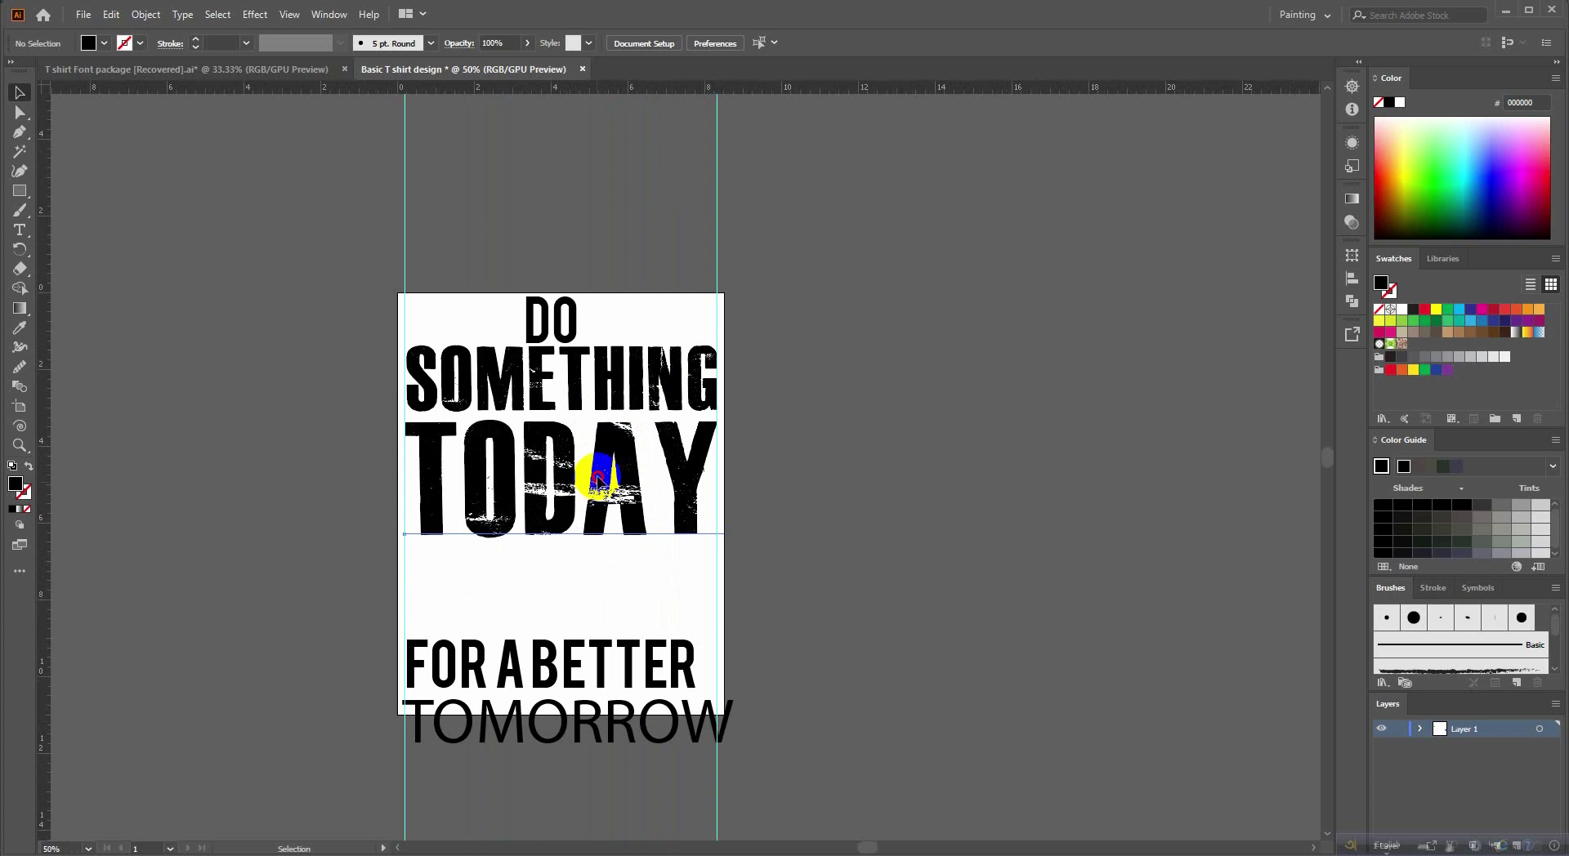
pyautogui.moveTo(598, 478); pyautogui.dragTo(599, 473)
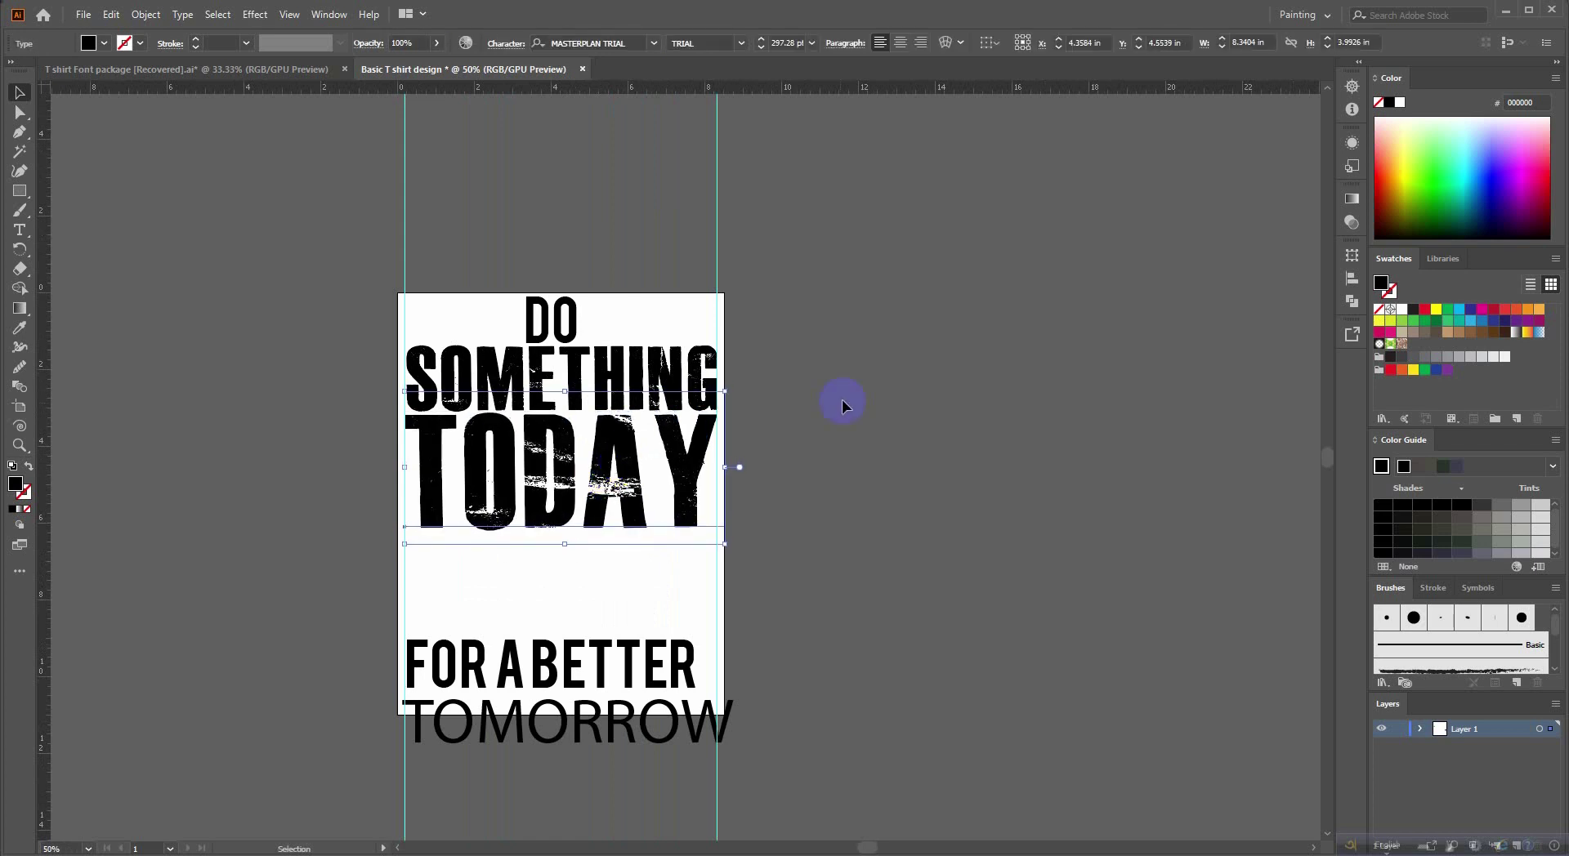
# Lower TODAY a little beneath SOMETHING.
pyautogui.scroll(-3, 841, 400)
pyautogui.scroll(-2, 849, 433)
pyautogui.scroll(2, 851, 445)
pyautogui.click(676, 441)
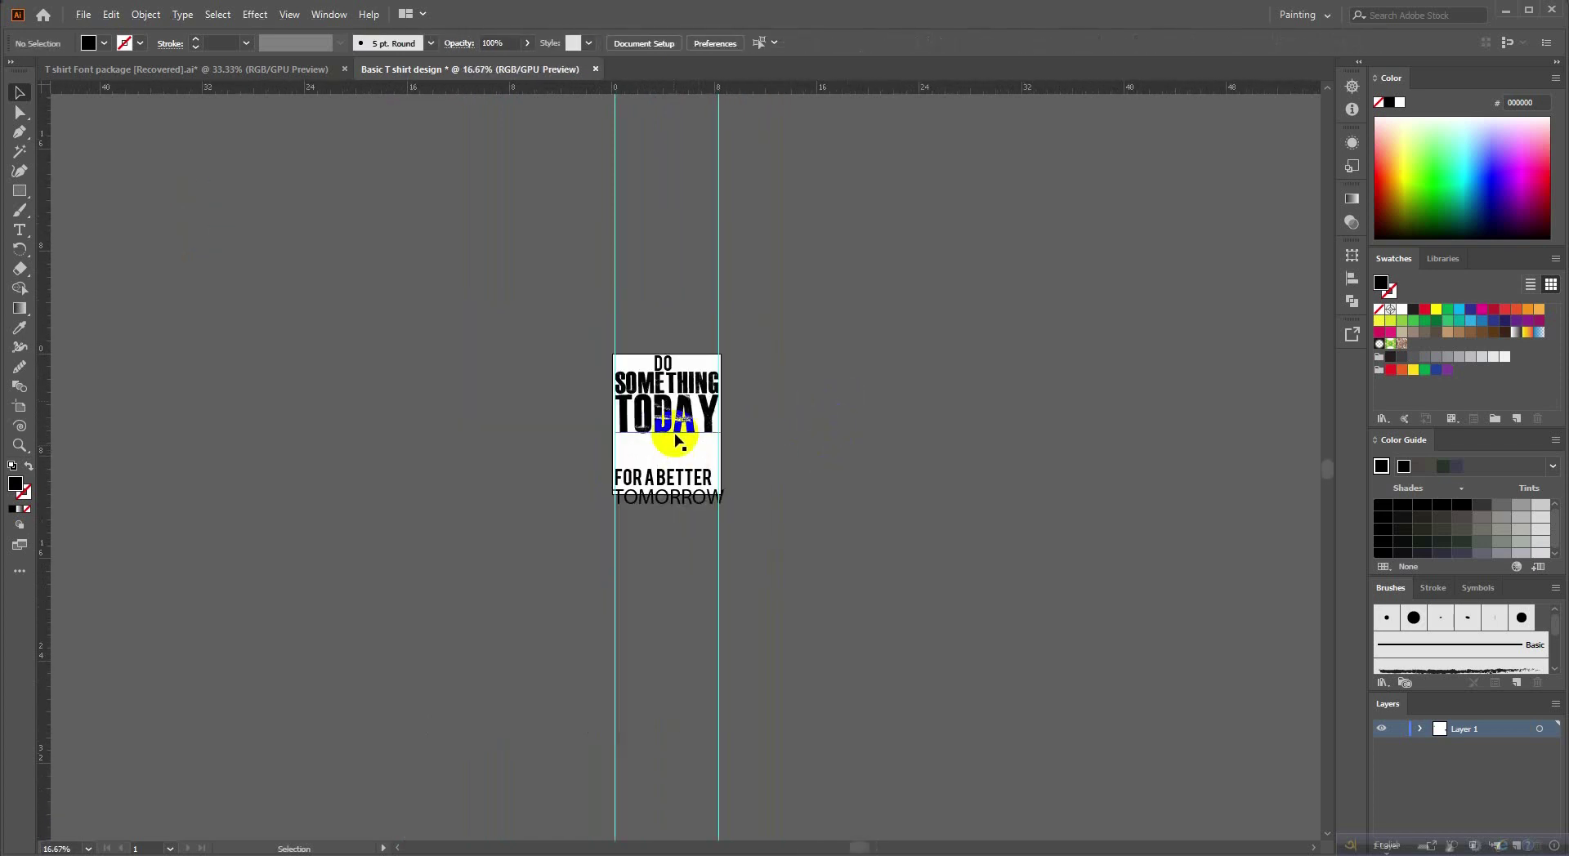
pyautogui.scroll(6, 686, 412)
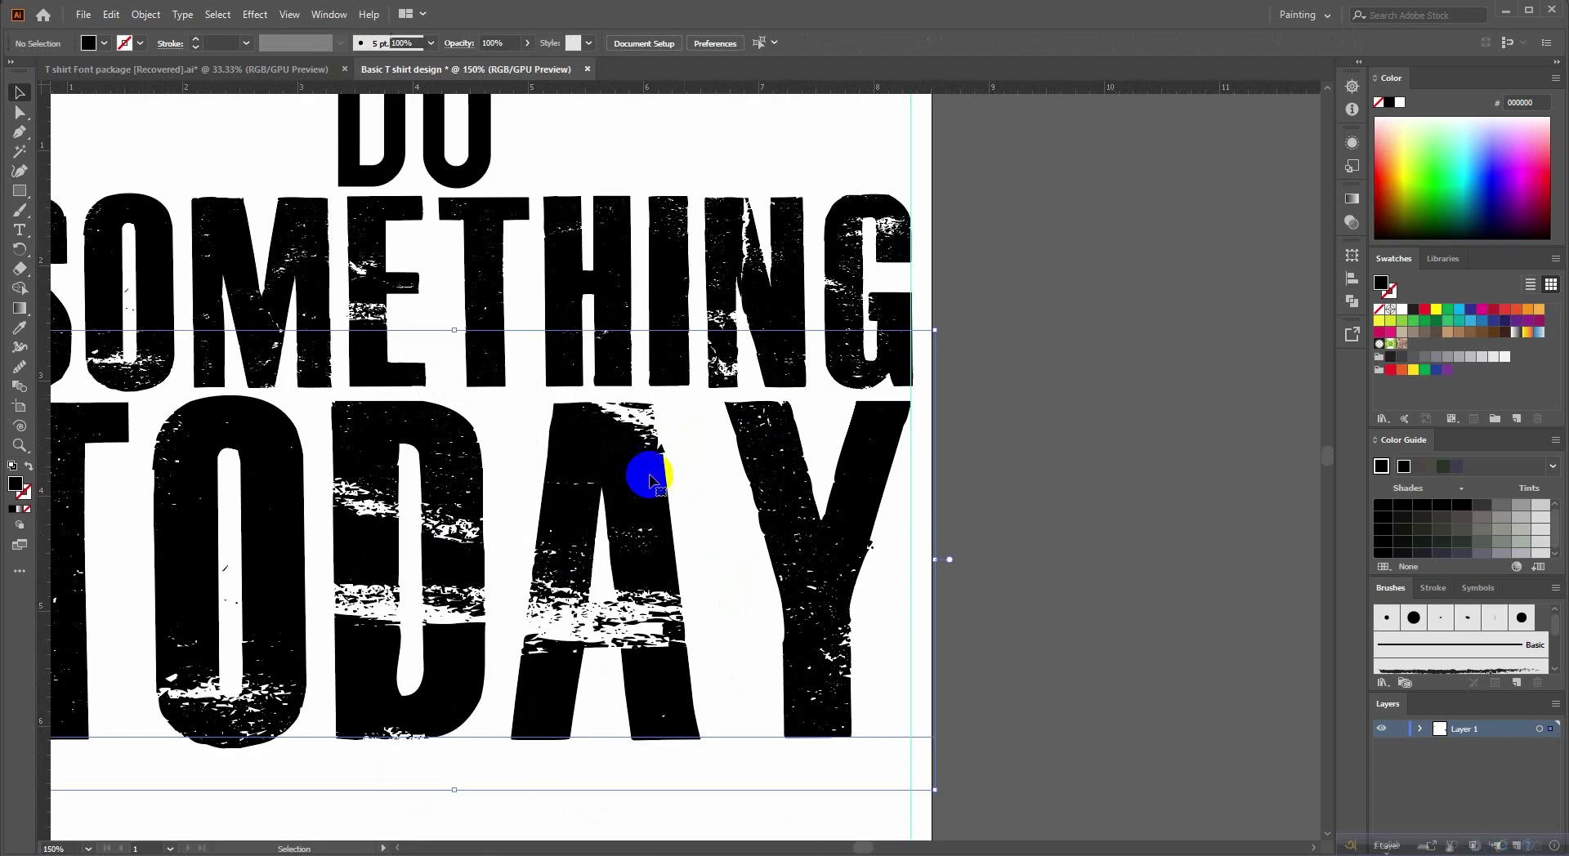
pyautogui.scroll(-2, 650, 481)
pyautogui.moveTo(647, 490); pyautogui.dragTo(644, 507)
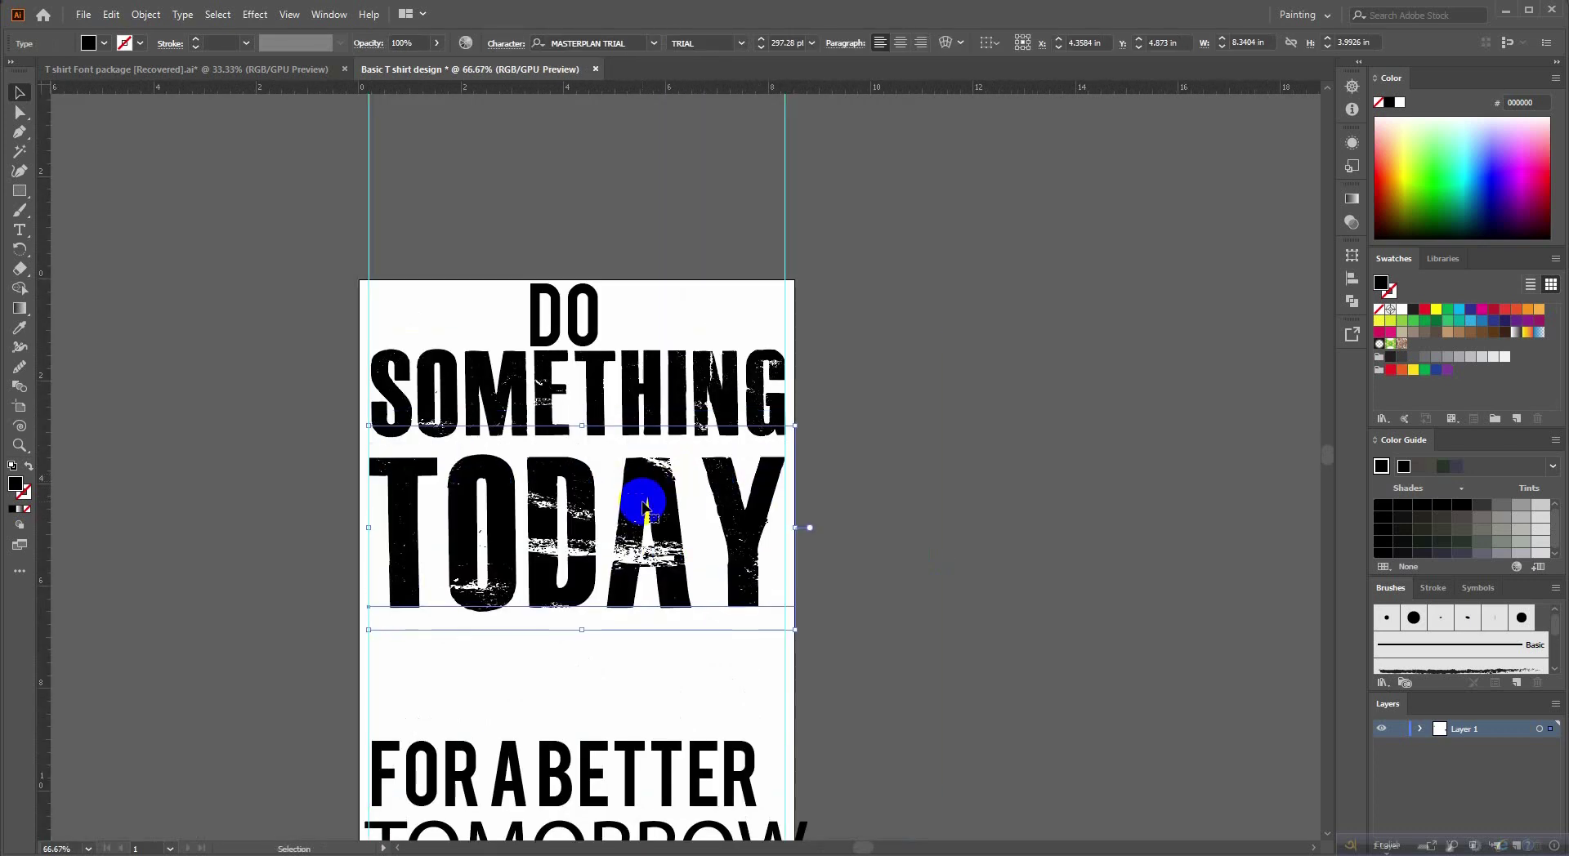
pyautogui.click(935, 467)
# Nudge TODAY up a tiny amount to settle its final position.
pyautogui.scroll(-3, 935, 468)
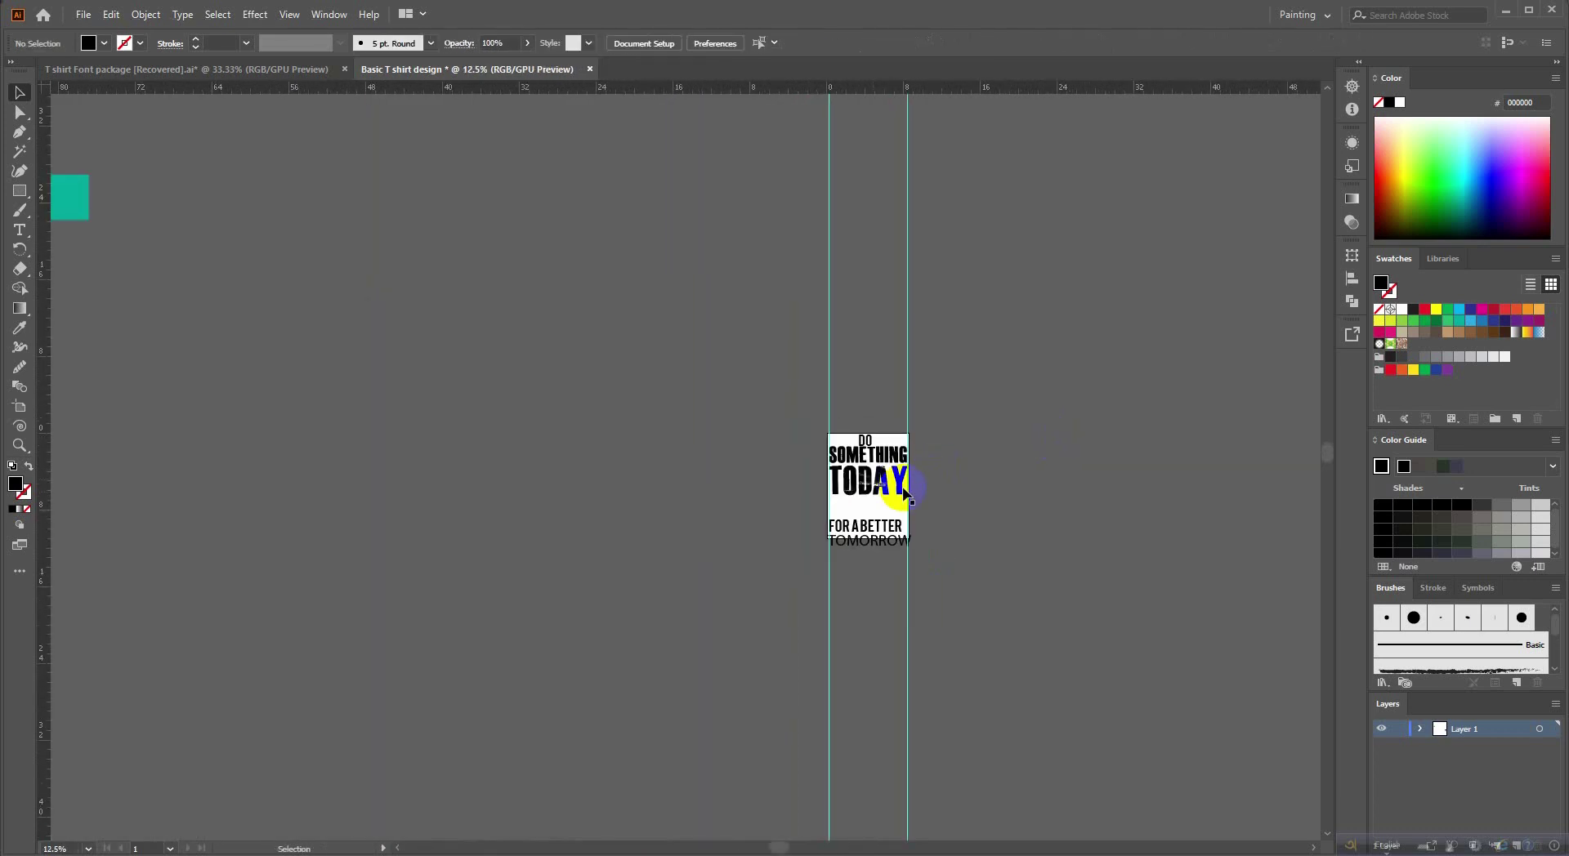
pyautogui.scroll(2, 907, 490)
pyautogui.scroll(4, 912, 493)
pyautogui.click(655, 470)
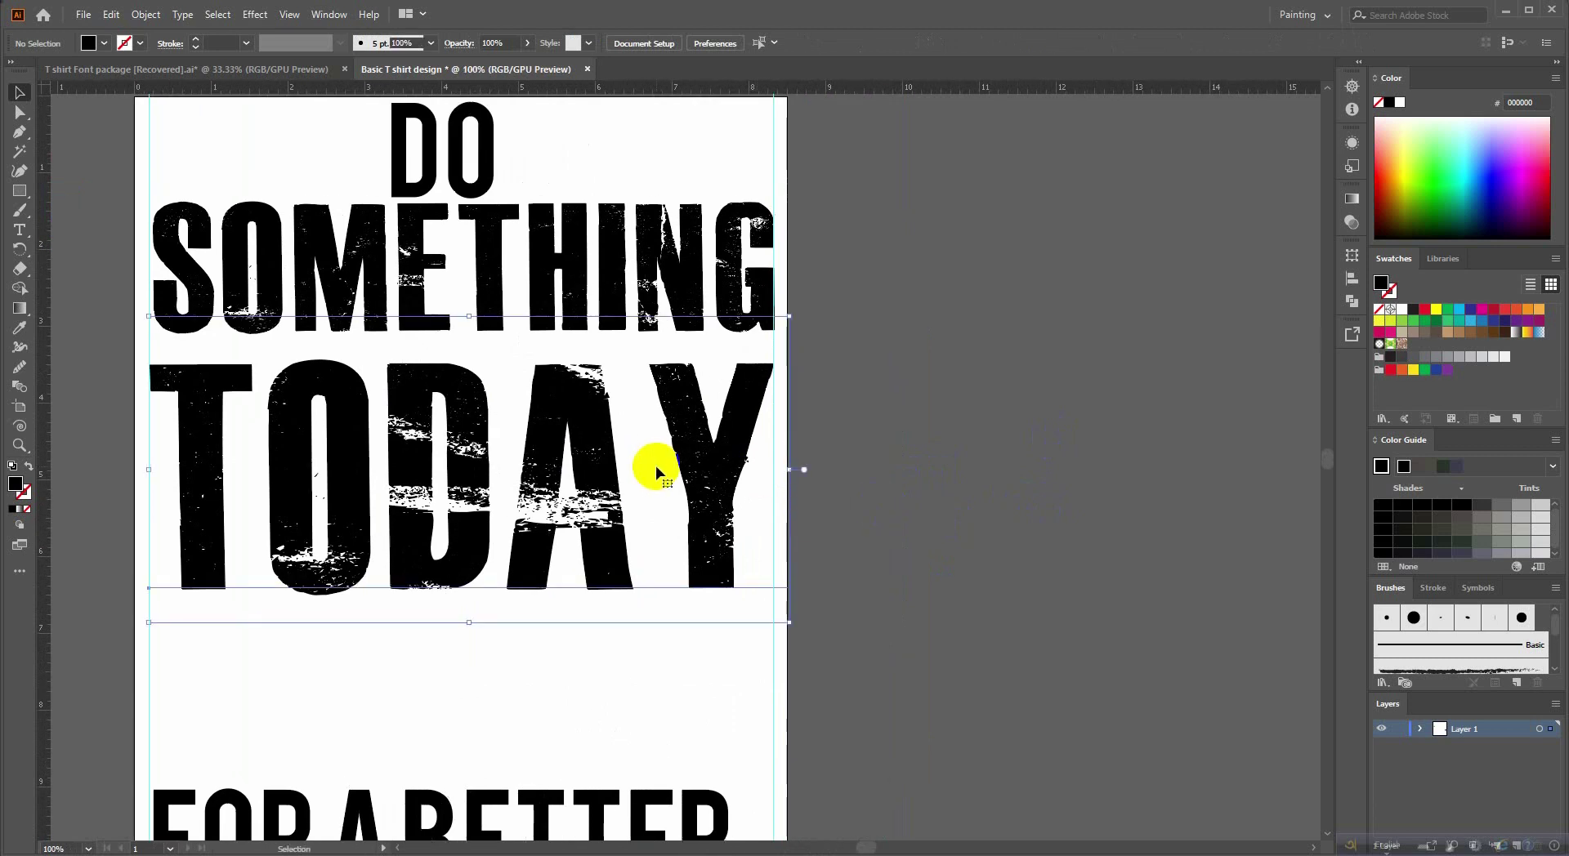
pyautogui.moveTo(656, 472); pyautogui.dragTo(656, 470)
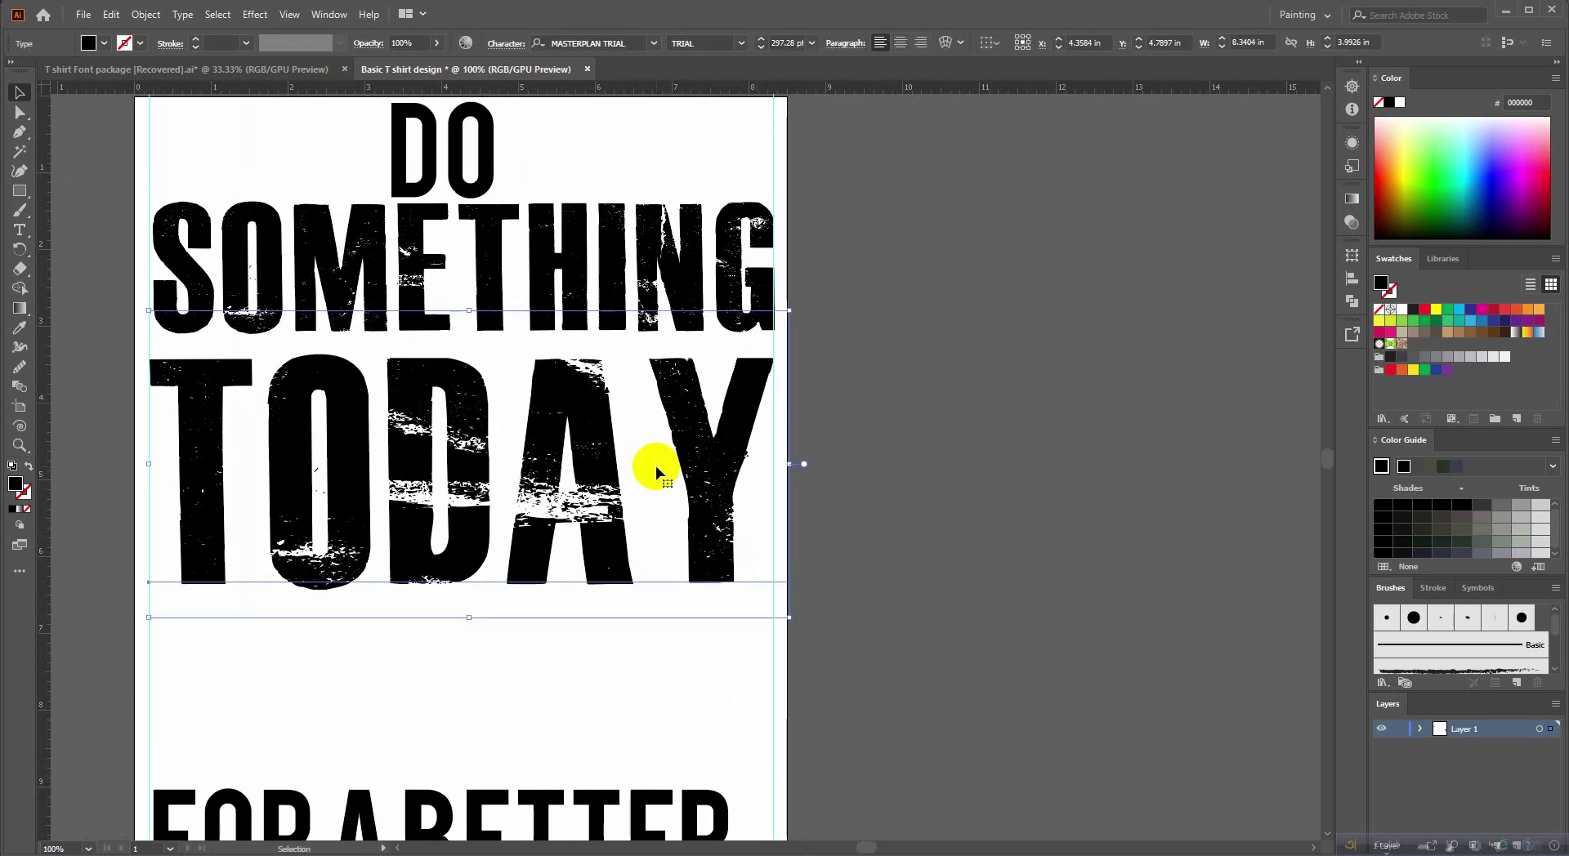
pyautogui.scroll(-2, 1021, 430)
pyautogui.scroll(-1, 1022, 429)
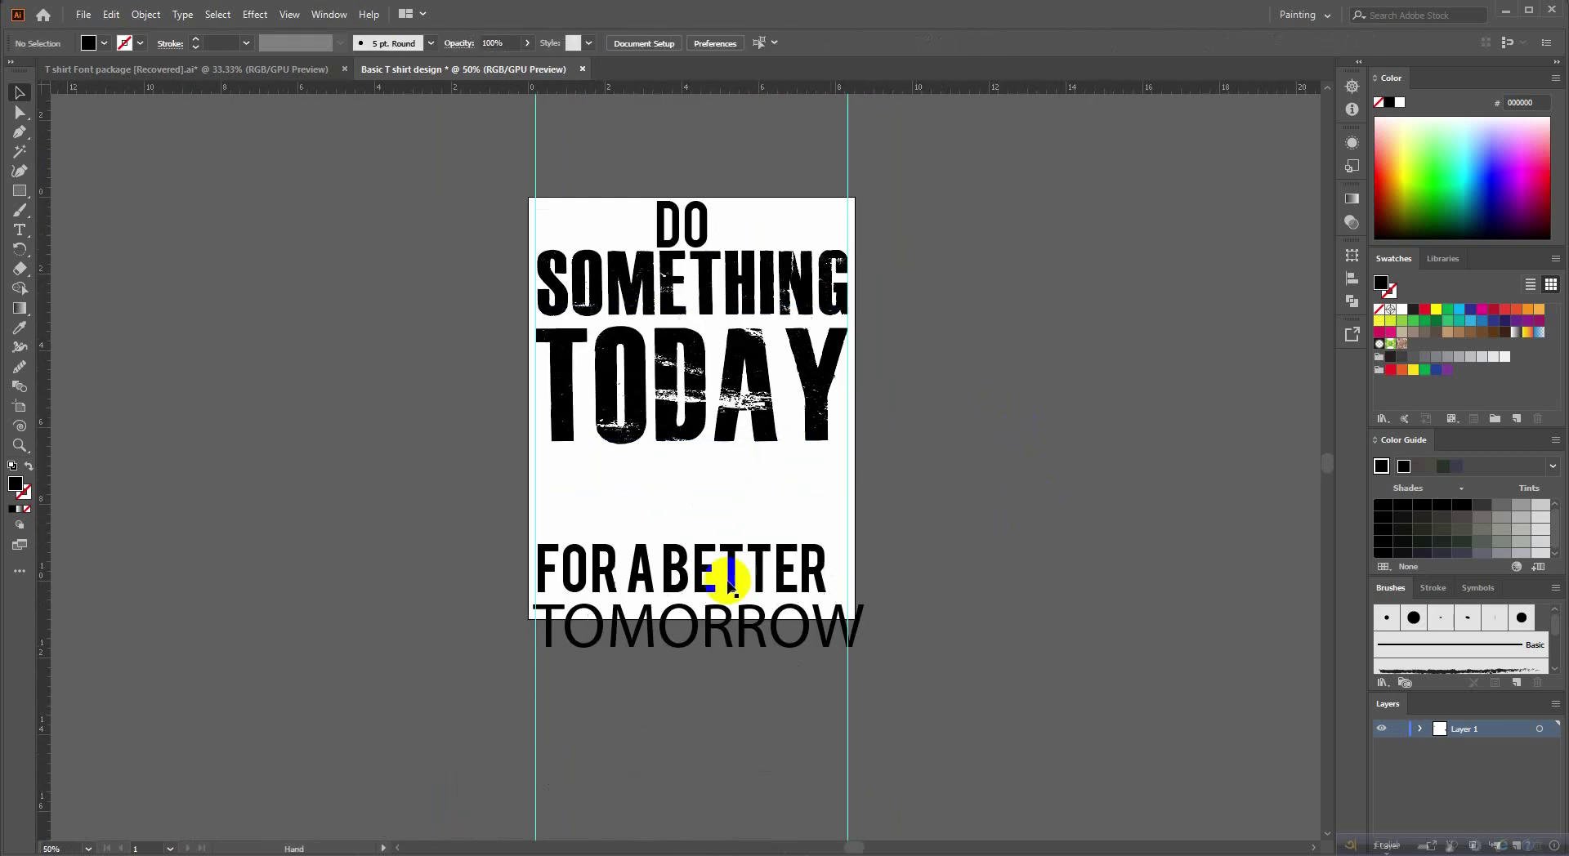
# Widen FOR A BETTER, move it up under TODAY, and make it shorter.
pyautogui.moveTo(725, 577)
pyautogui.mouseDown()
pyautogui.moveTo(676, 539)
pyautogui.moveTo(734, 500)
pyautogui.moveTo(690, 494)
pyautogui.mouseUp()
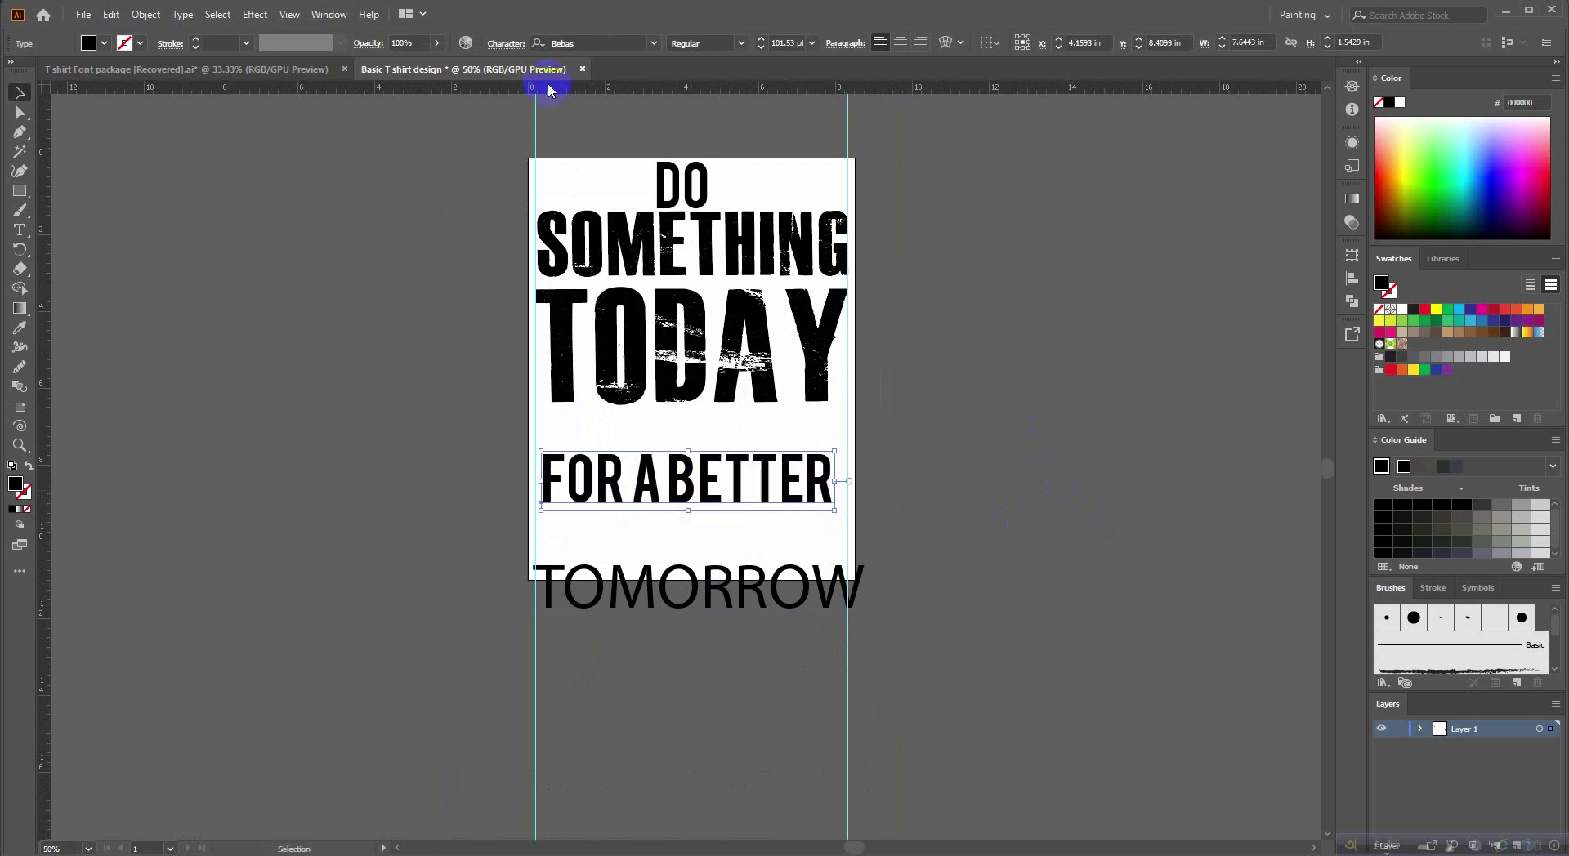
pyautogui.scroll(1, 753, 513)
pyautogui.moveTo(863, 473); pyautogui.dragTo(879, 472)
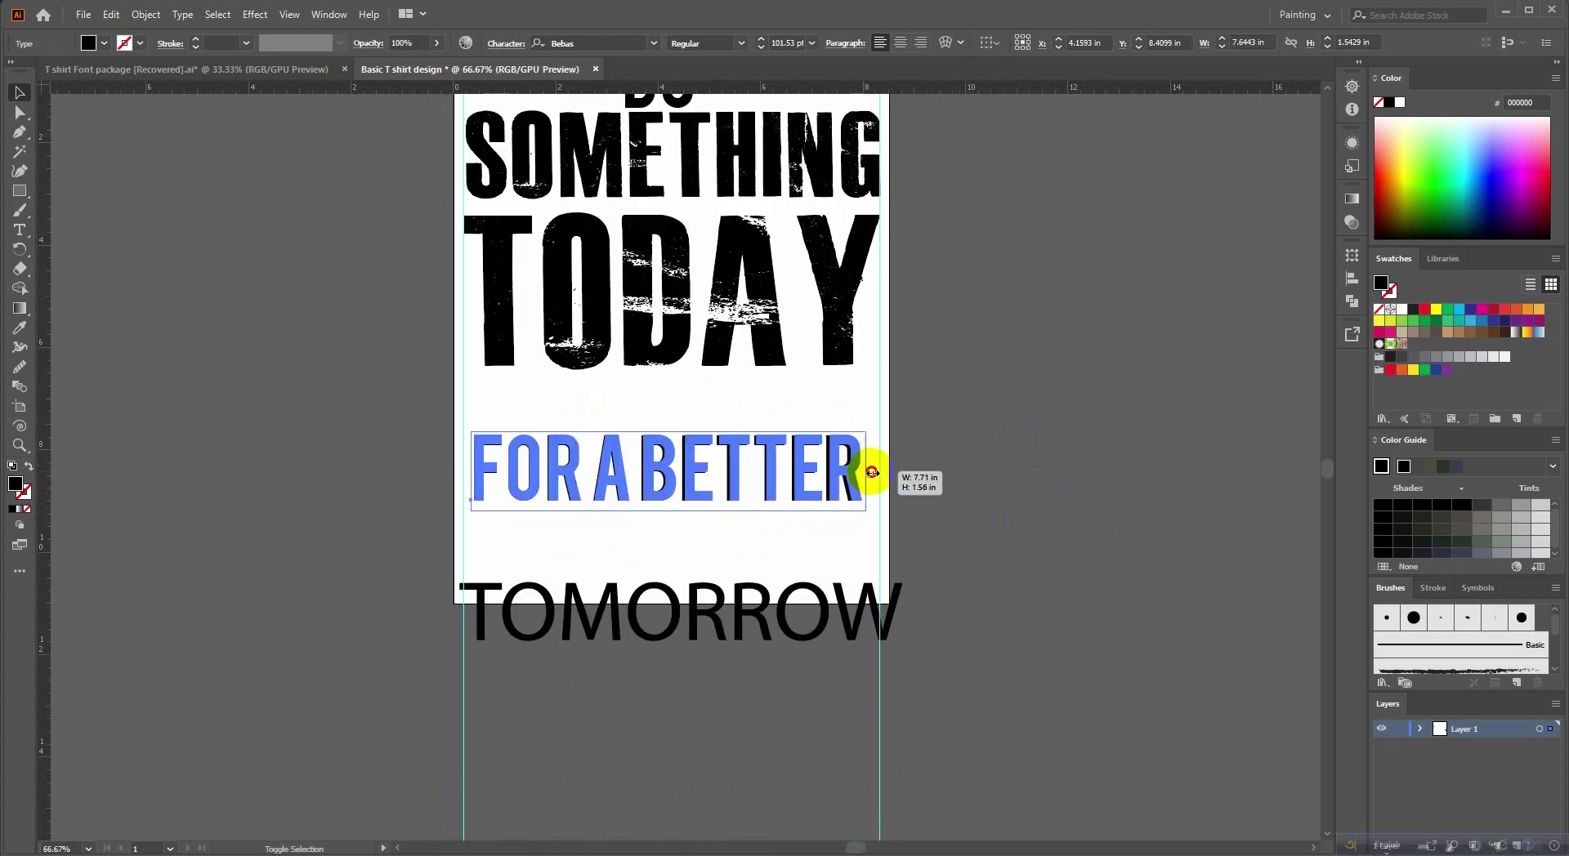
pyautogui.moveTo(690, 500); pyautogui.dragTo(694, 462)
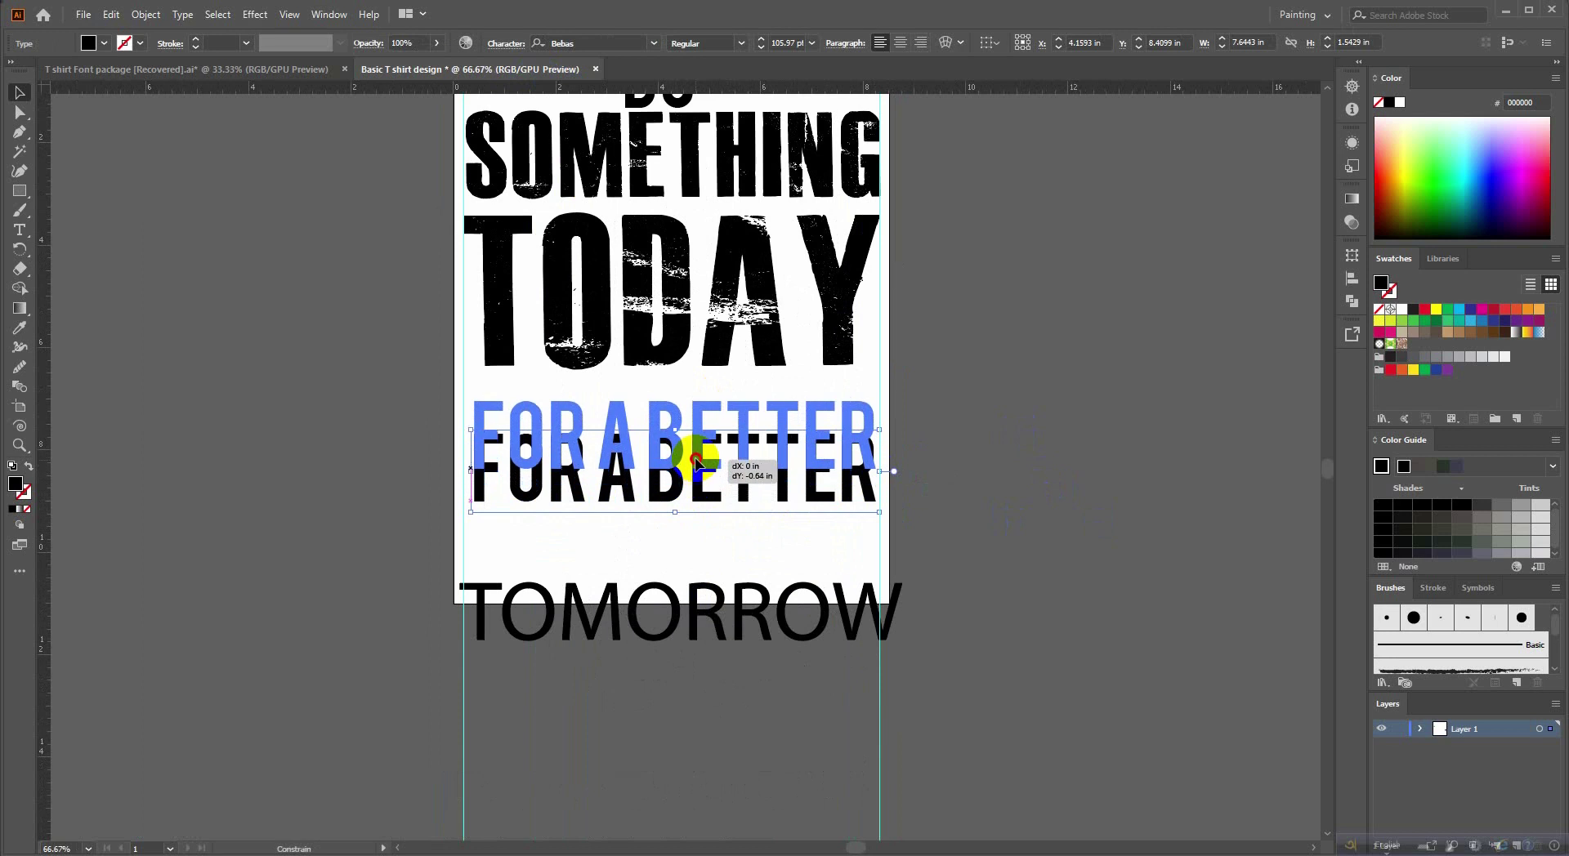
pyautogui.scroll(1, 470, 415)
pyautogui.scroll(-1, 560, 448)
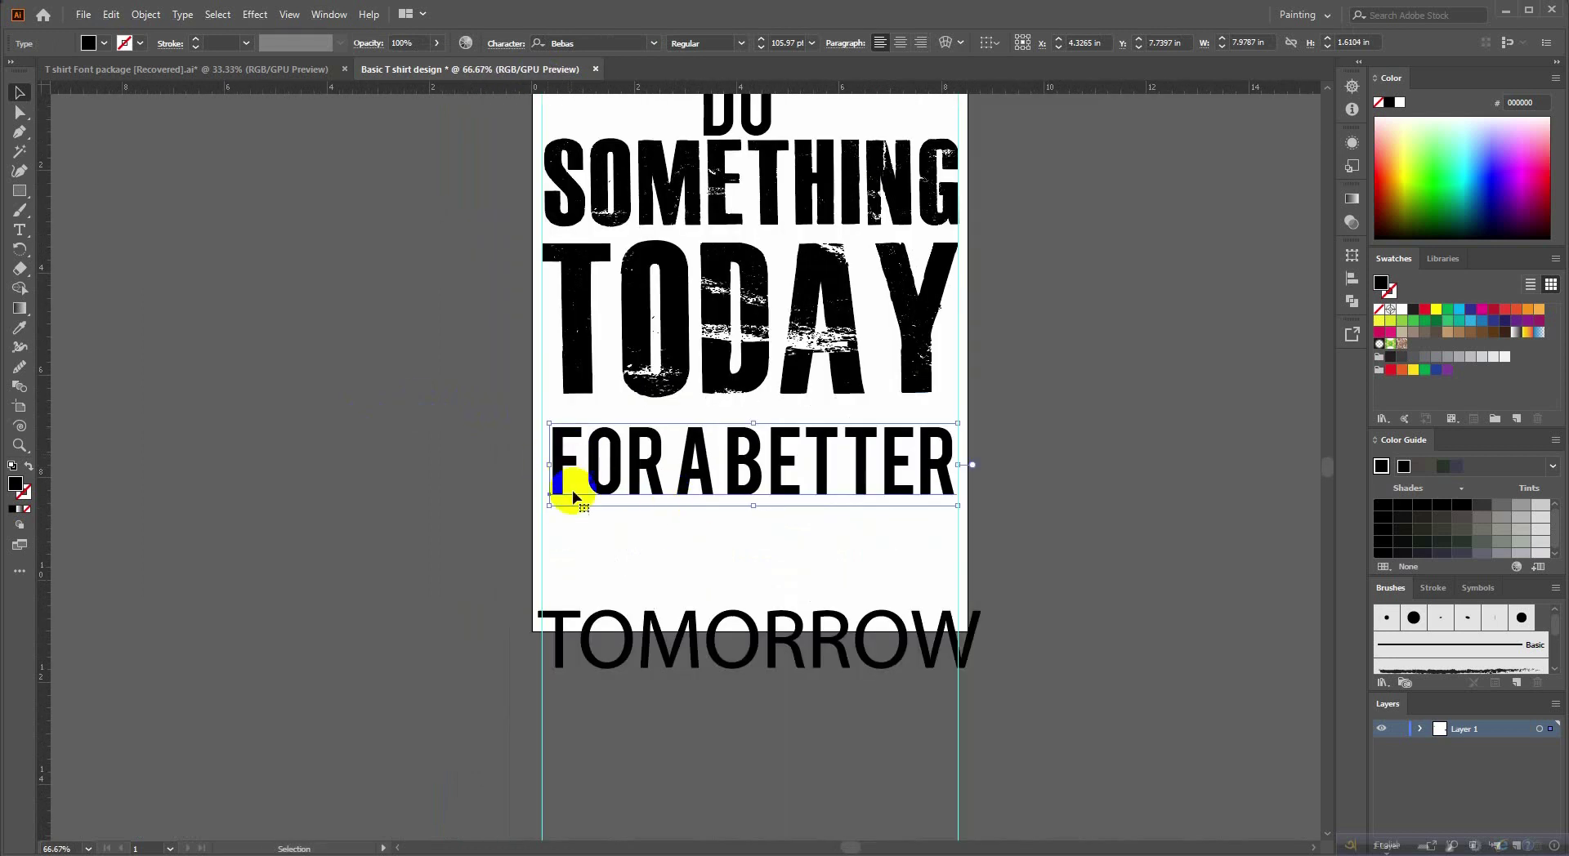
pyautogui.moveTo(754, 505); pyautogui.dragTo(747, 494)
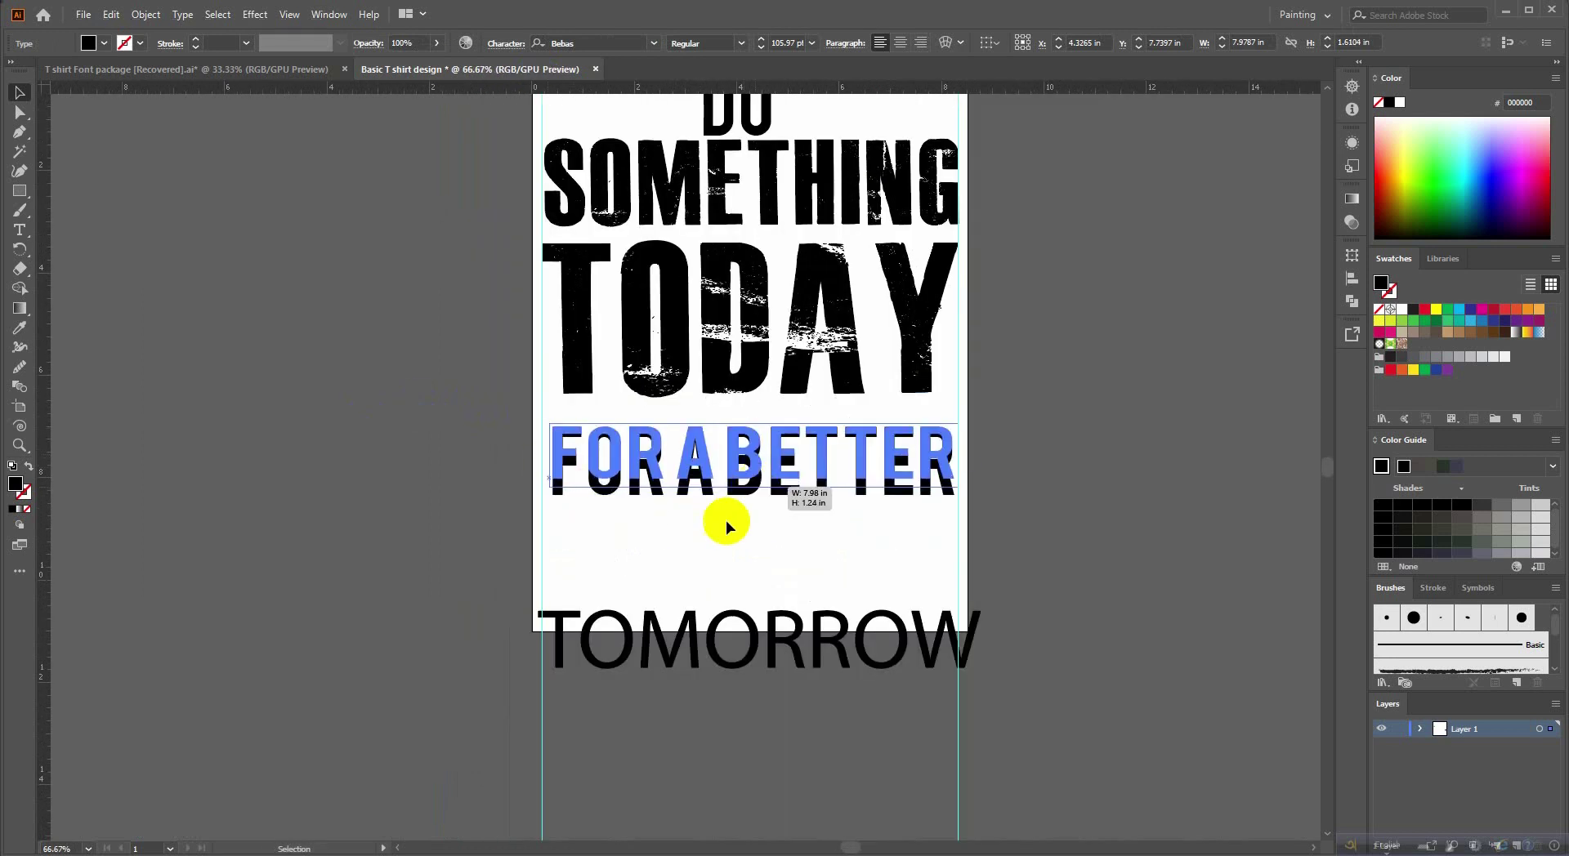
pyautogui.click(675, 523)
pyautogui.scroll(1, 693, 522)
# Set FOR A BETTER in the Nexa Bold font.
pyautogui.click(725, 500)
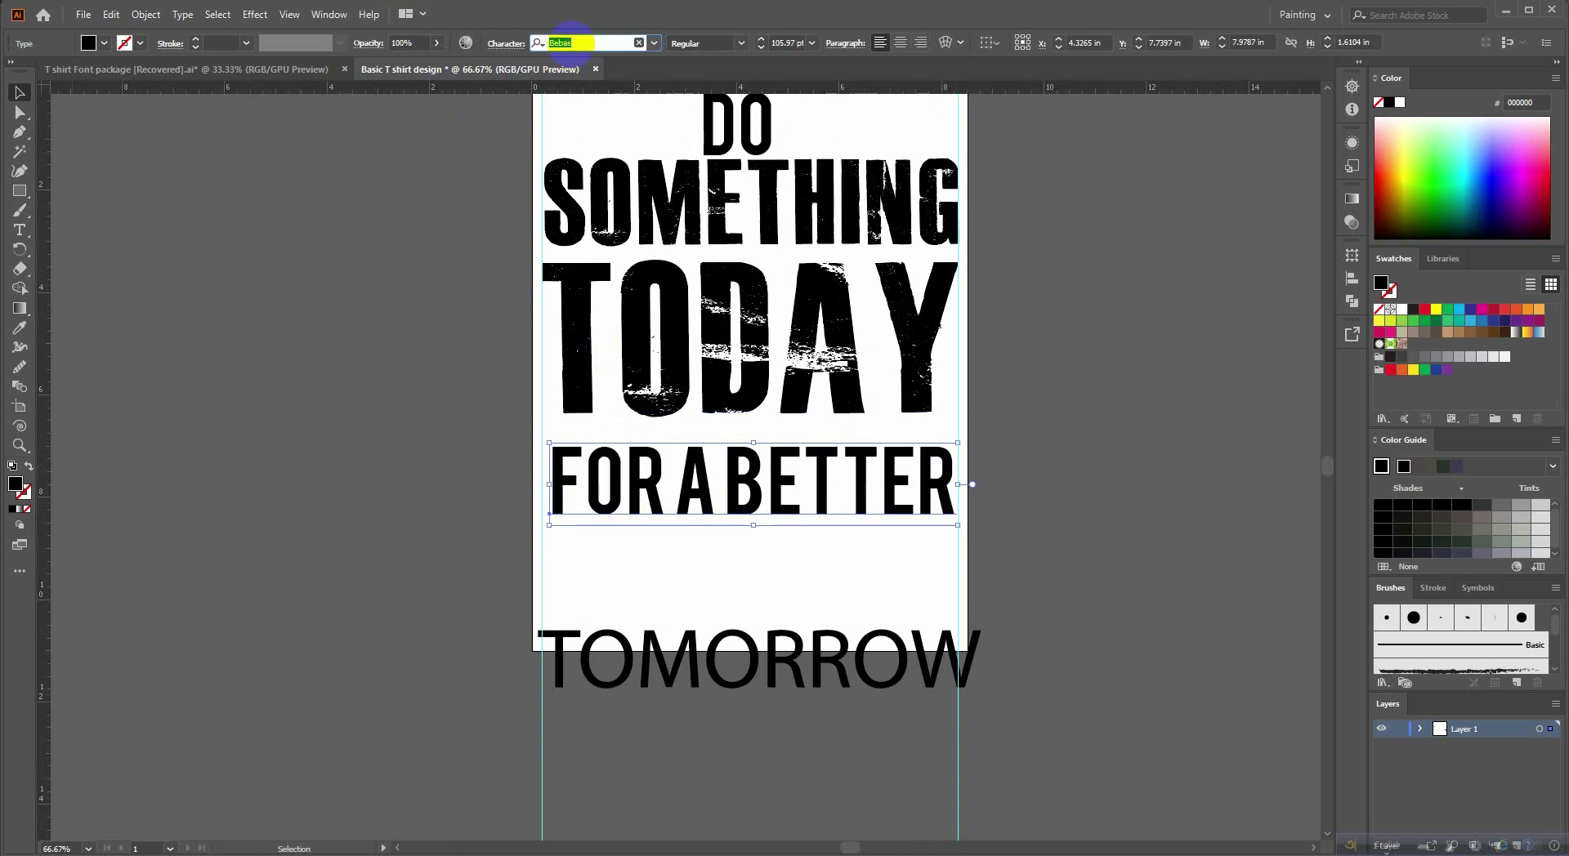
pyautogui.write('nex')
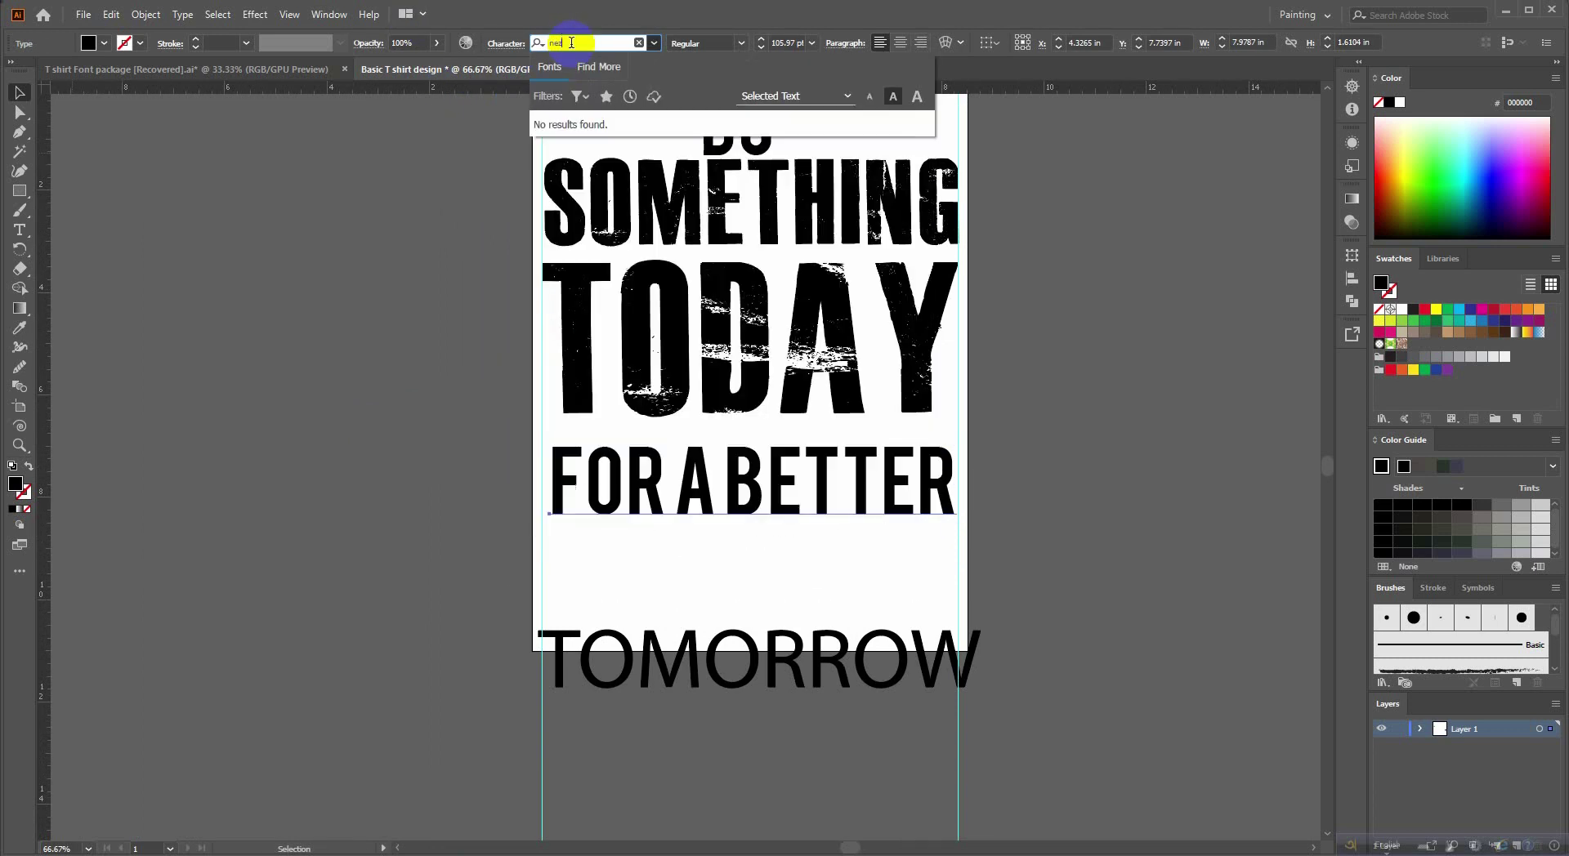
pyautogui.press('BackSpace')
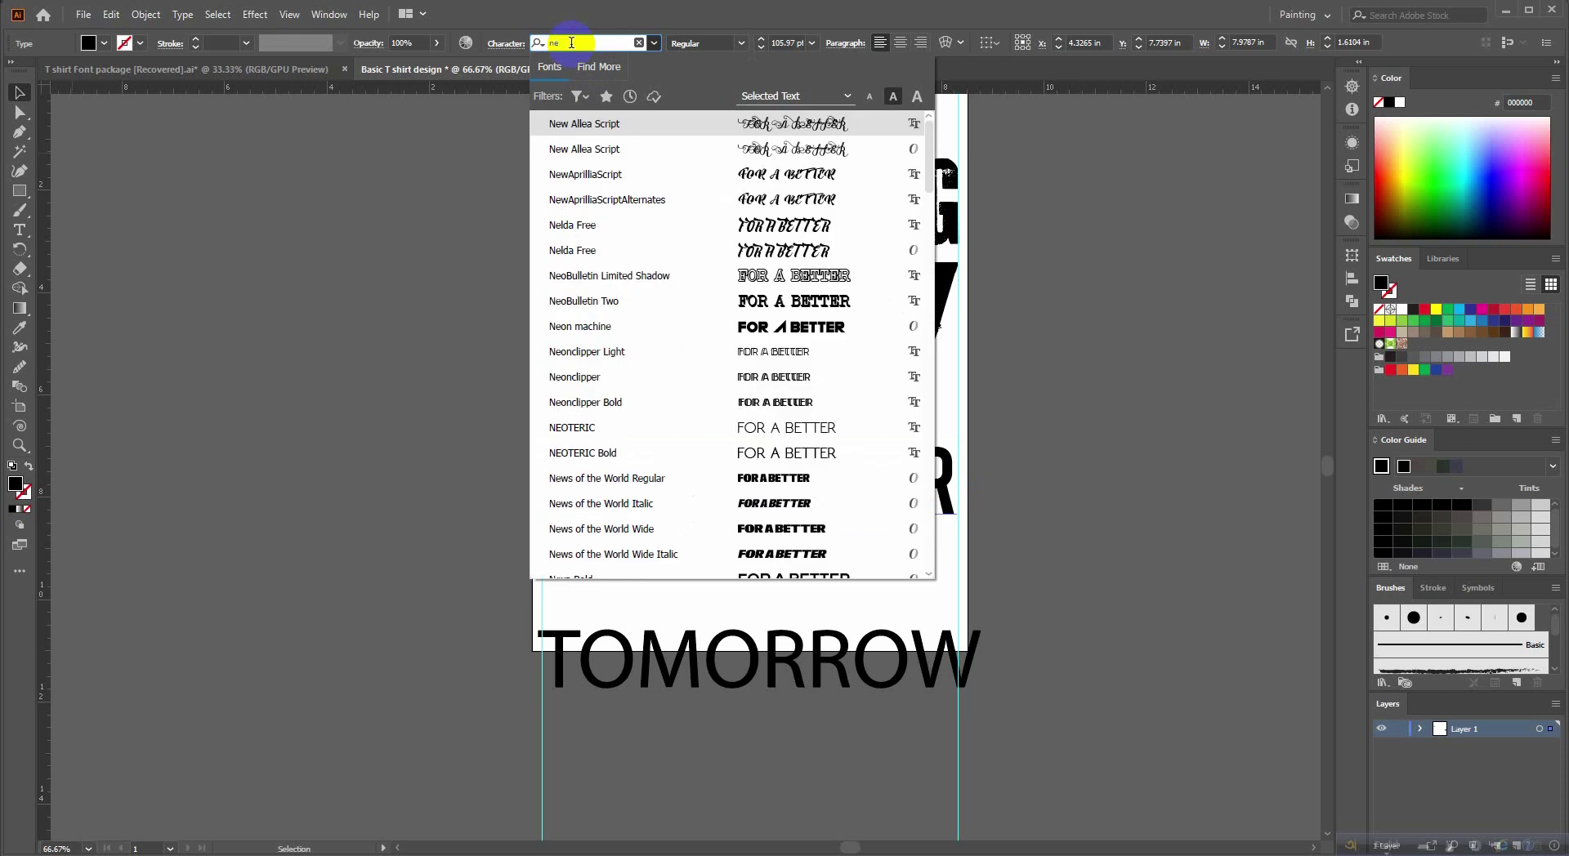
pyautogui.write('x')
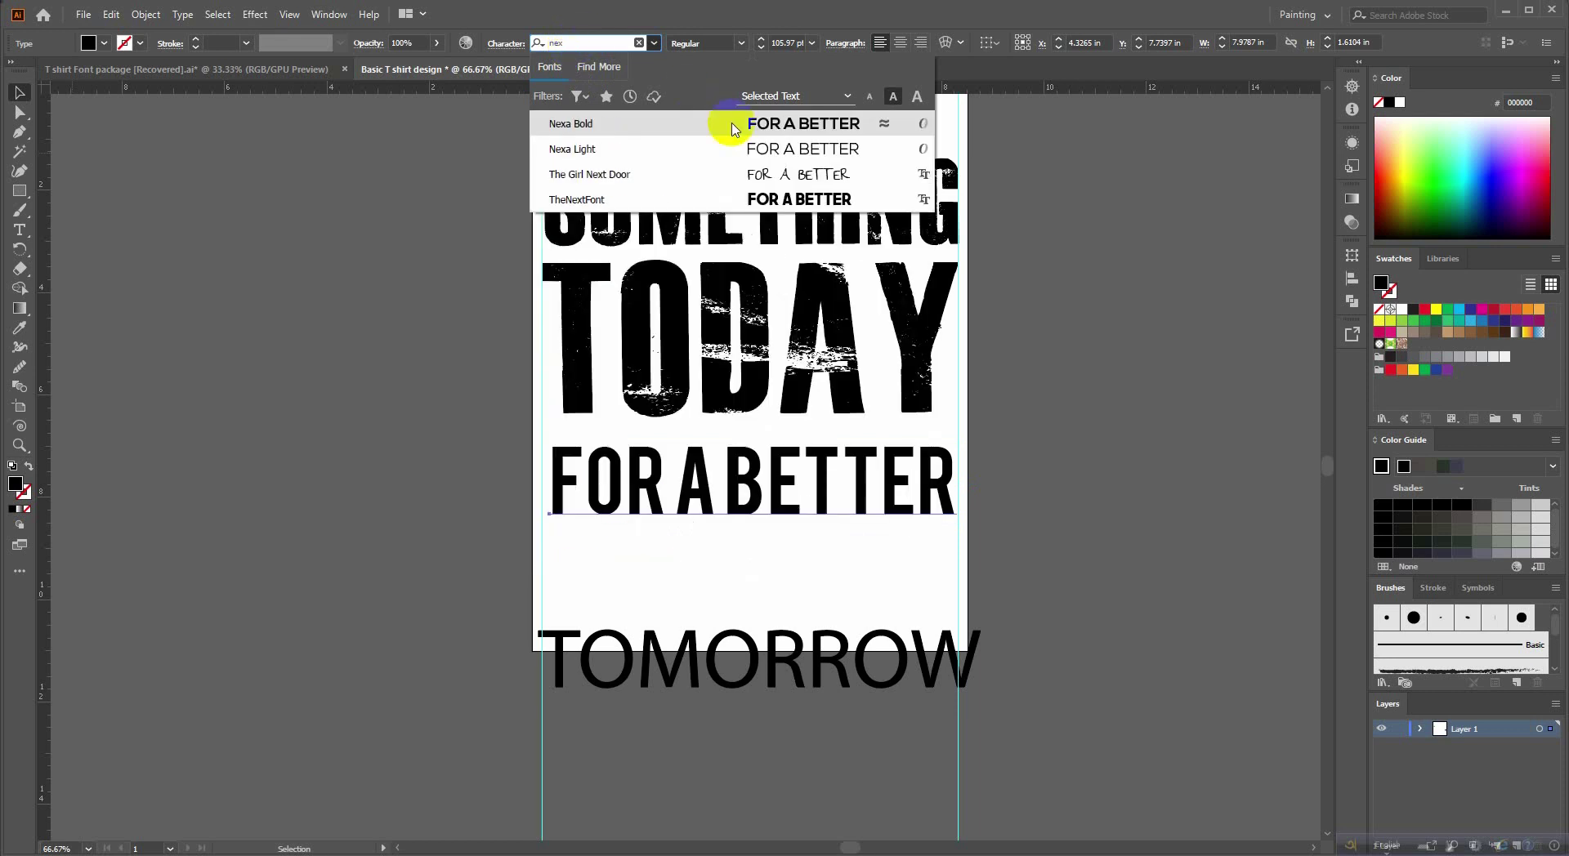
pyautogui.click(733, 129)
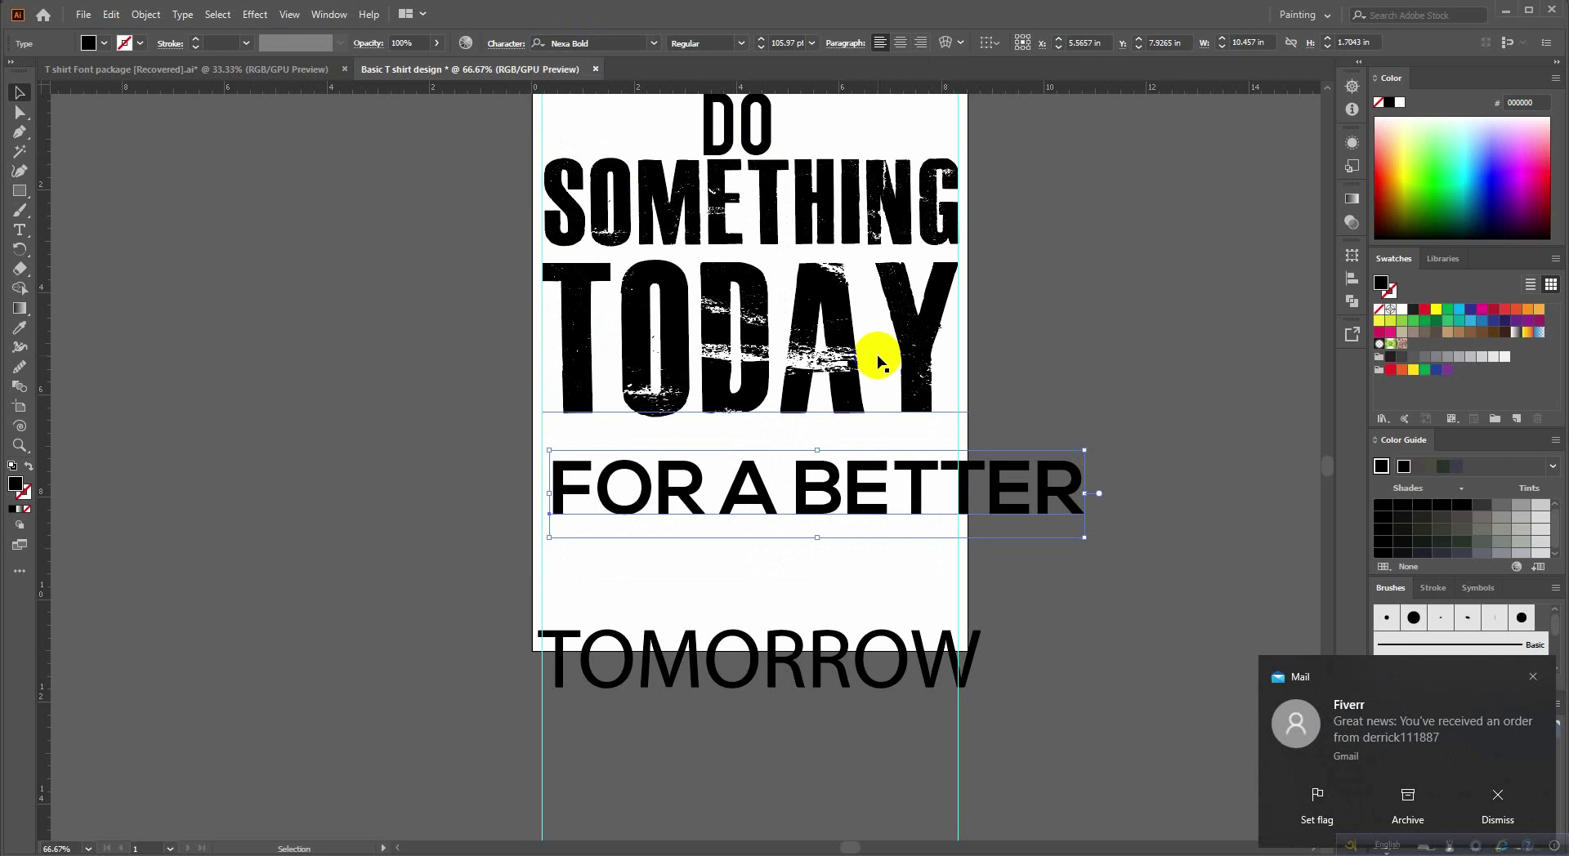
# Dismiss the mail notification, then make FOR A BETTER taller, narrower and closer to TODAY.
pyautogui.click(1405, 727)
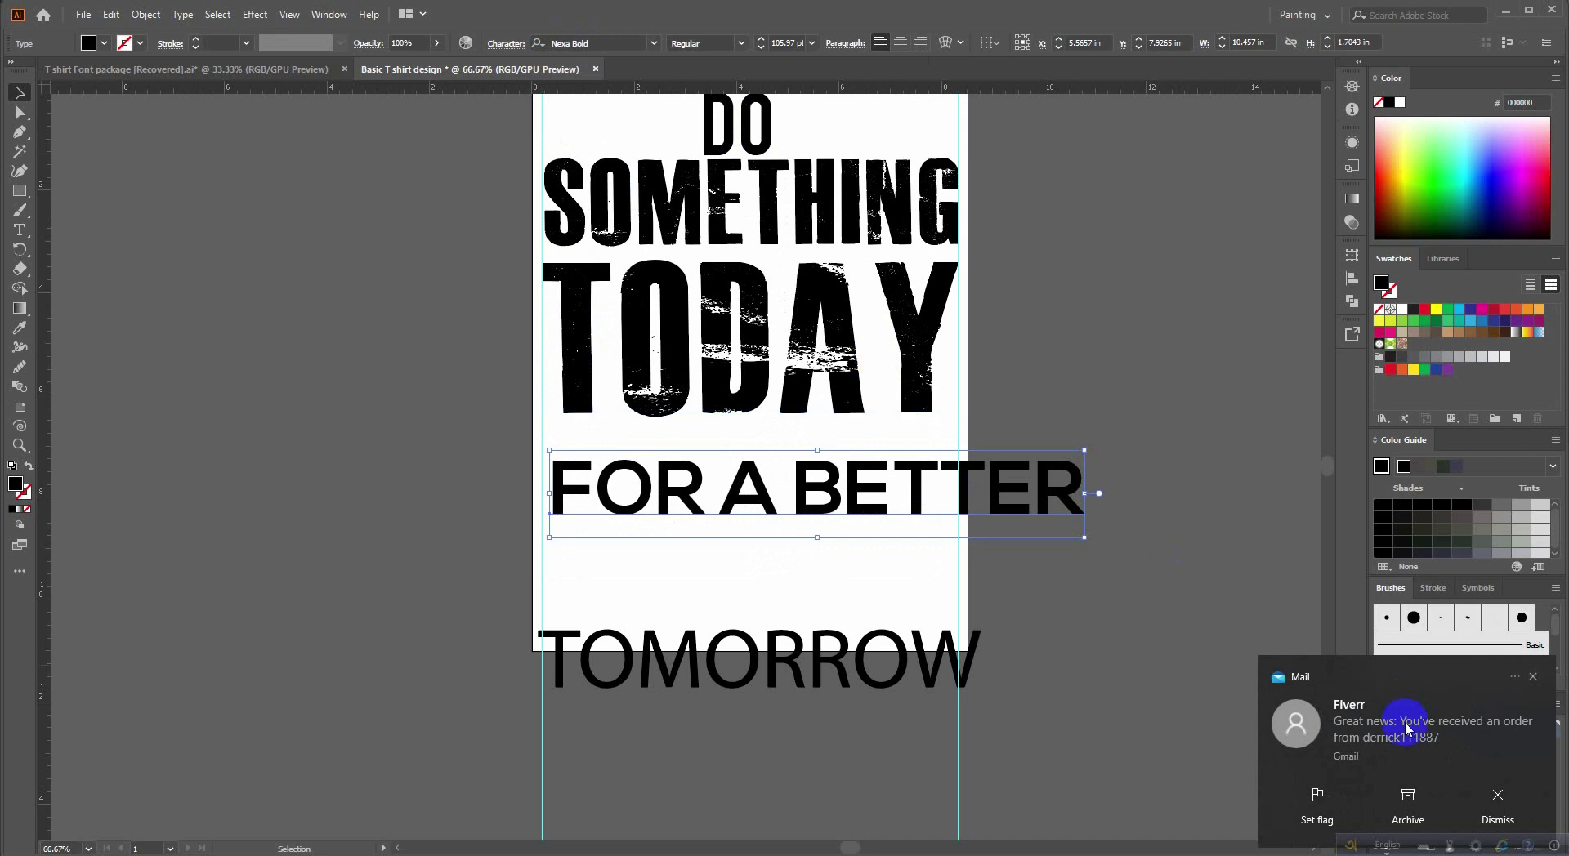
pyautogui.click(1519, 806)
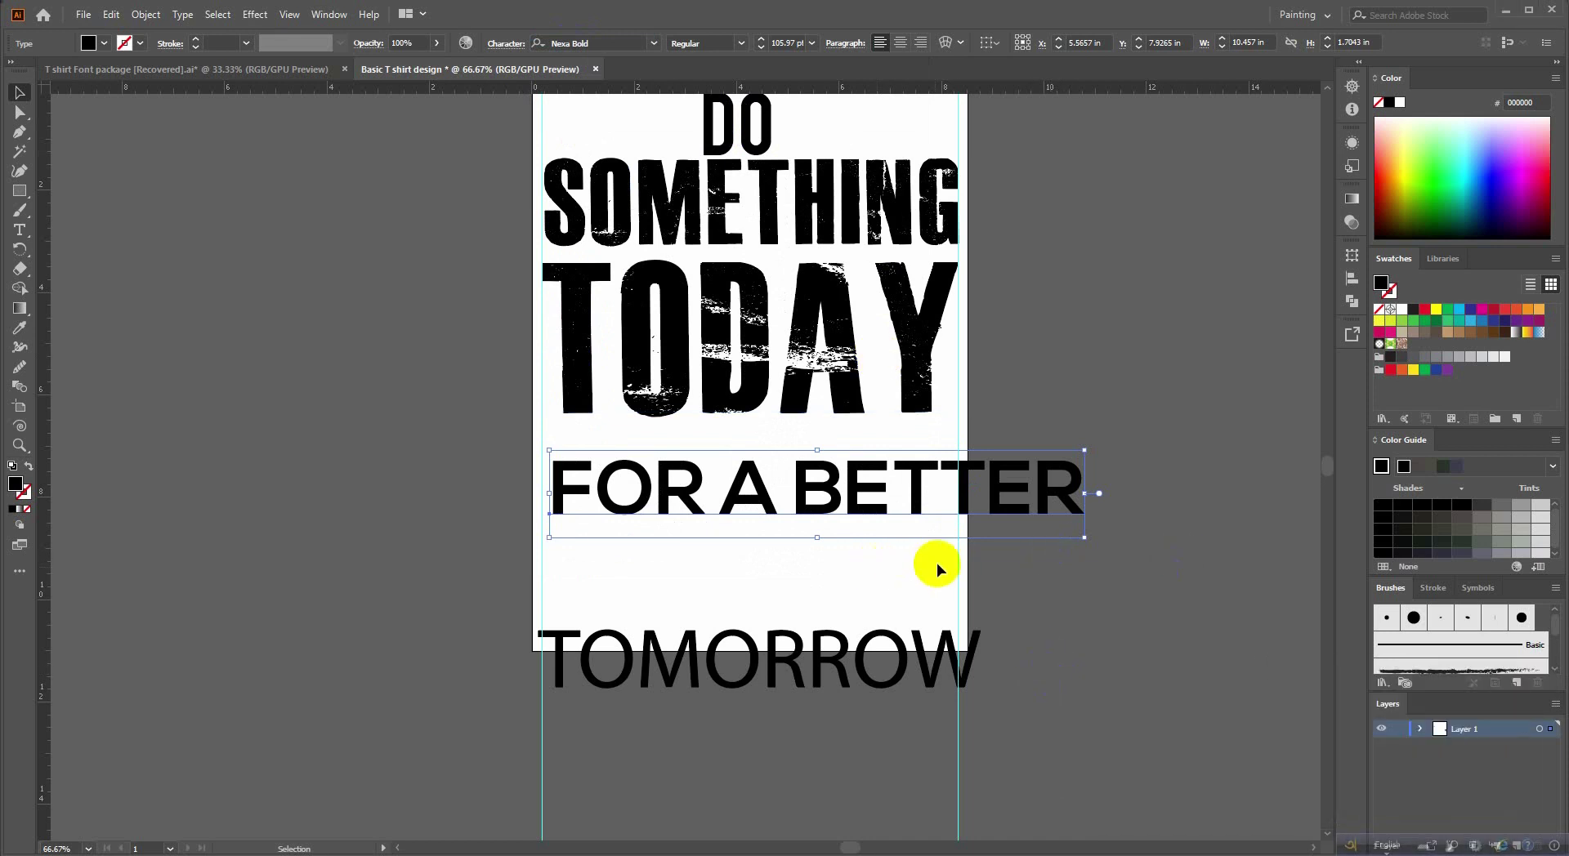
pyautogui.moveTo(814, 543); pyautogui.dragTo(815, 554)
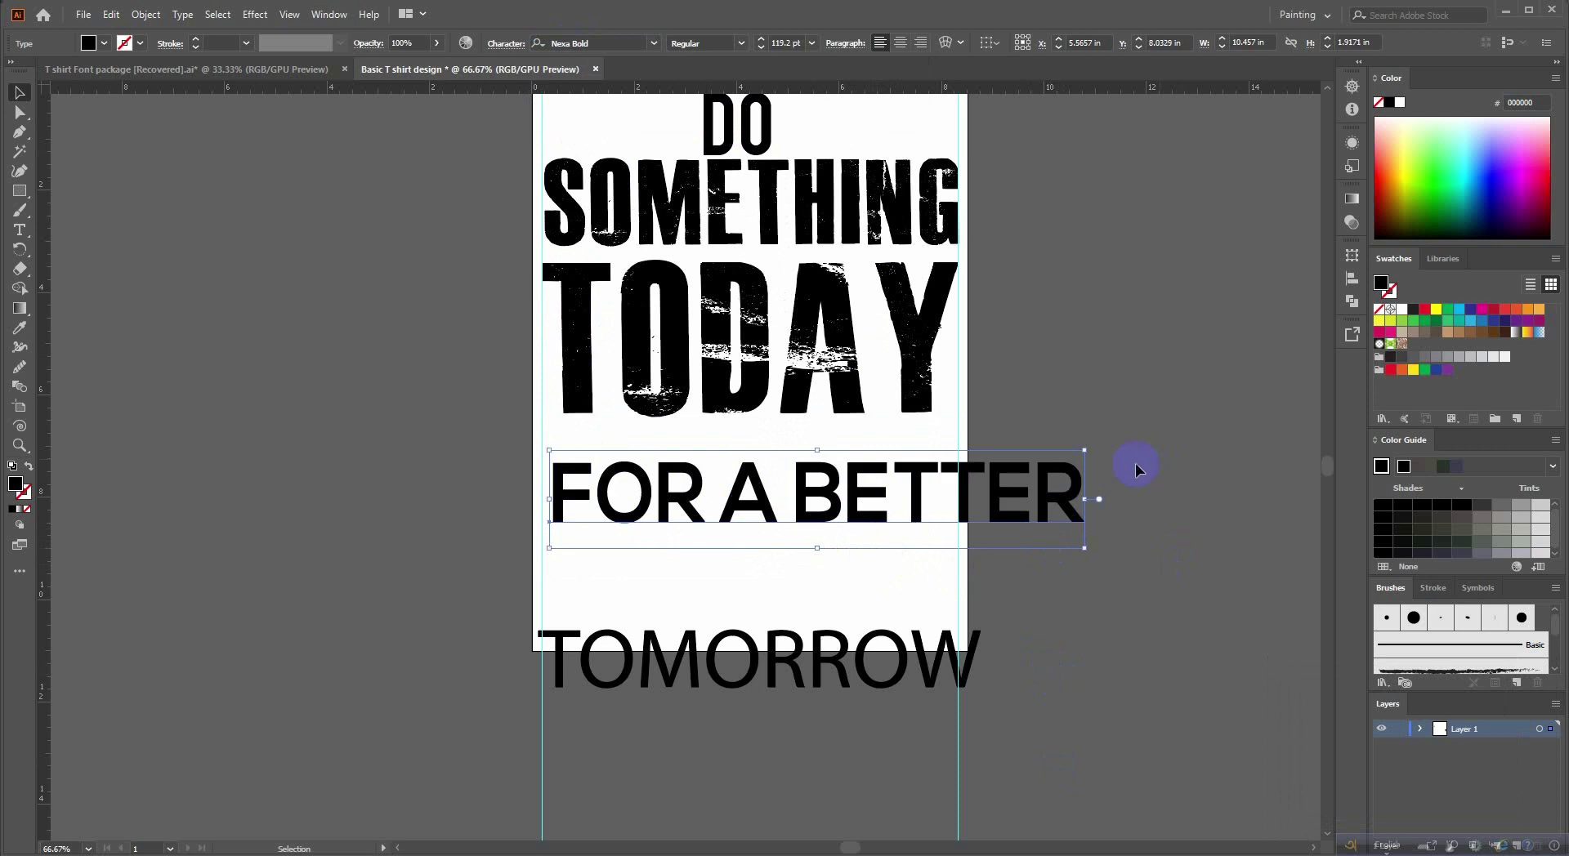
pyautogui.click(1116, 513)
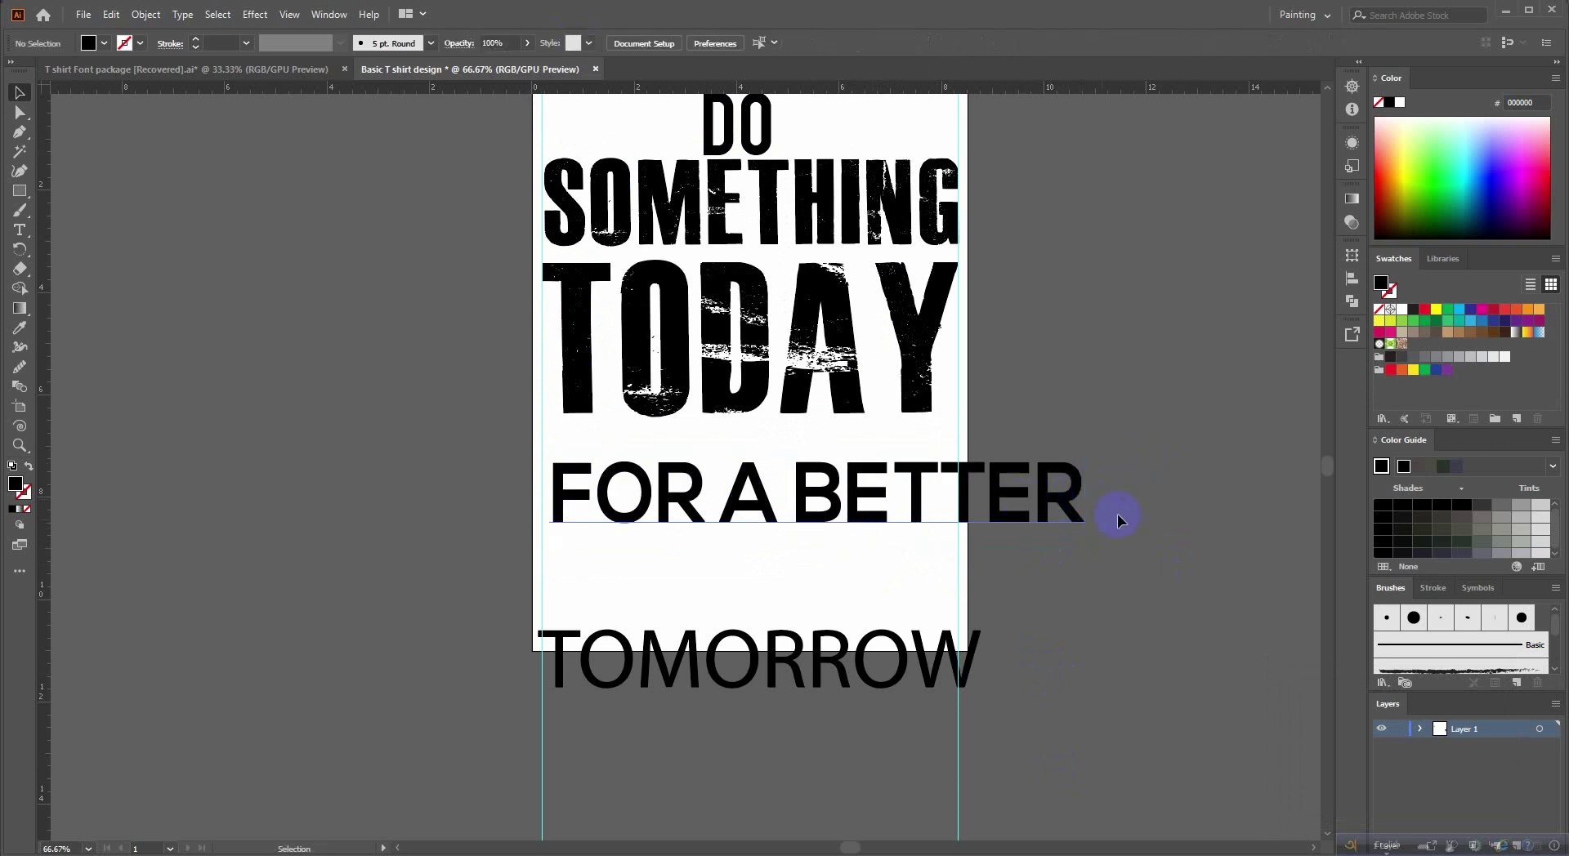
pyautogui.click(1035, 487)
pyautogui.moveTo(1087, 499); pyautogui.dragTo(960, 499)
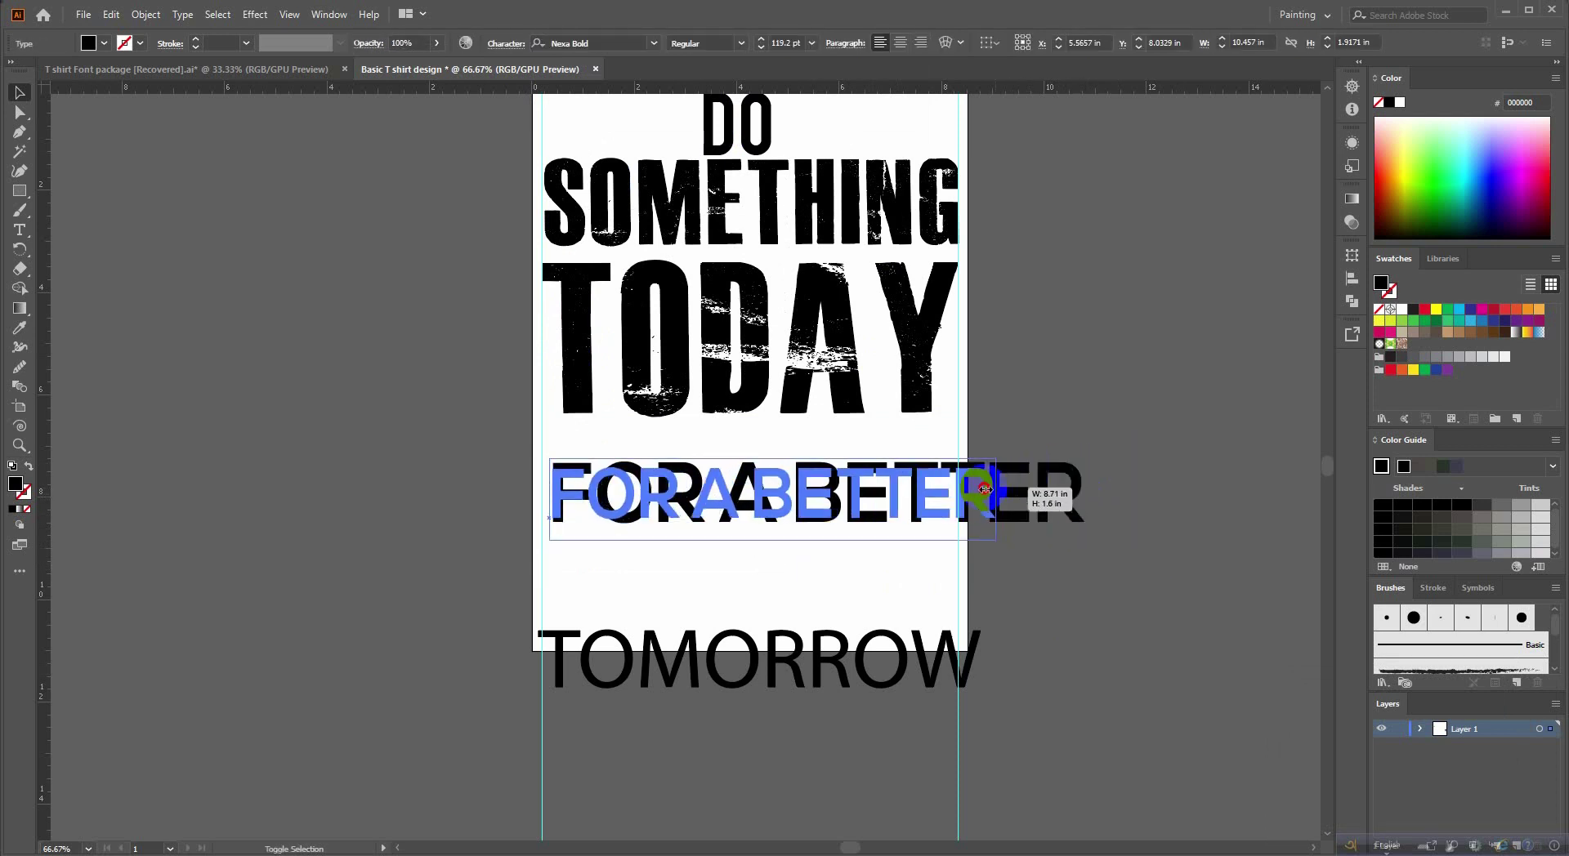
pyautogui.moveTo(839, 513); pyautogui.dragTo(839, 484)
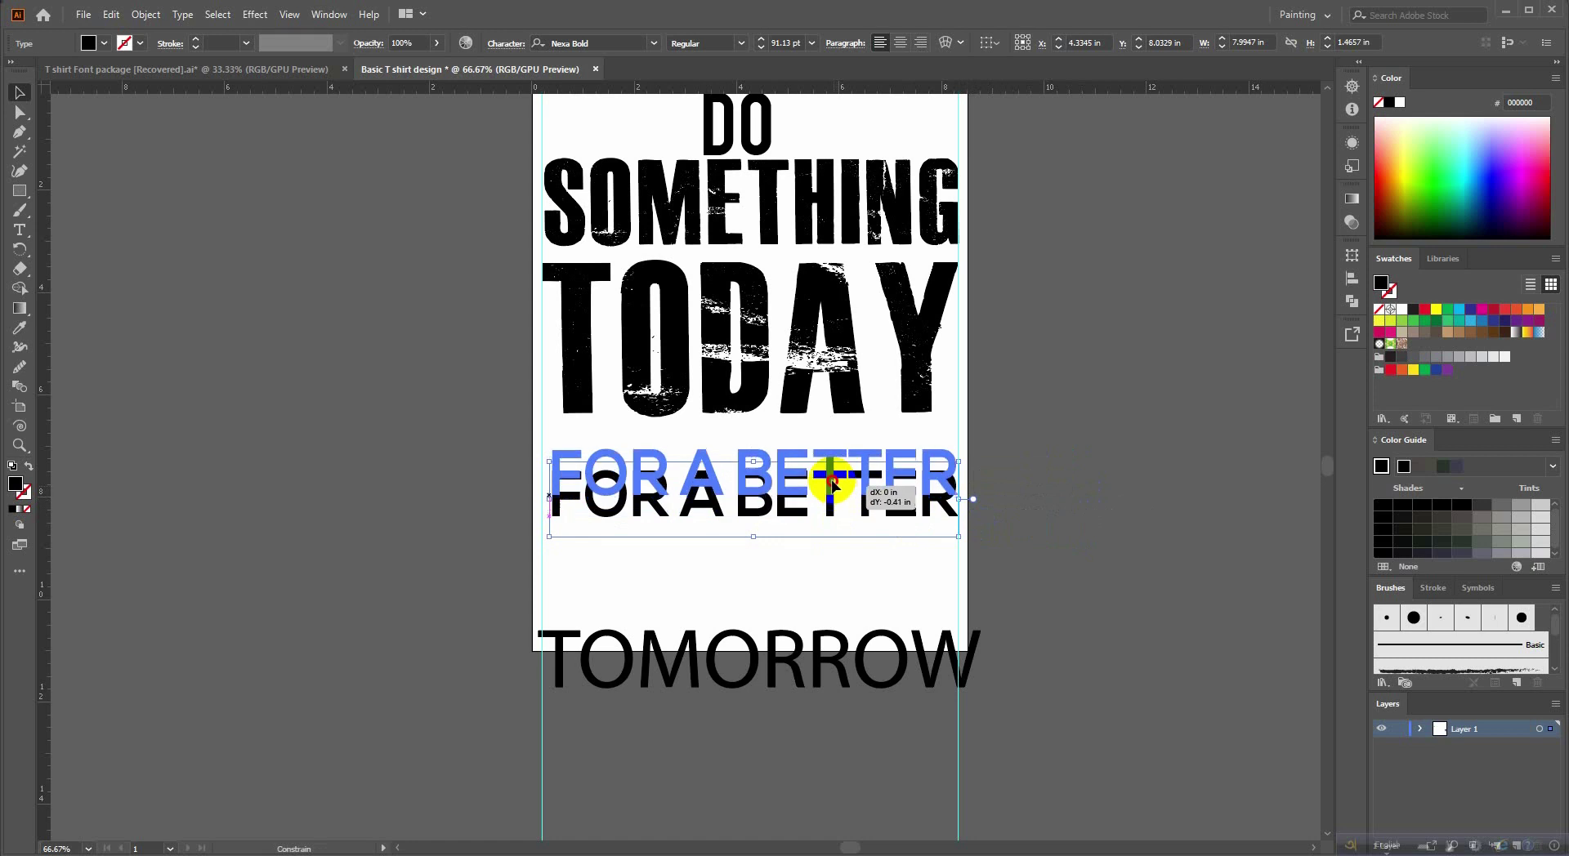
pyautogui.scroll(2, 525, 459)
# Fine-tune FOR A BETTER's width and position, then bring TOMORROW up onto the artboard.
pyautogui.moveTo(569, 490); pyautogui.dragTo(553, 488)
pyautogui.scroll(-2, 648, 506)
pyautogui.press('Up')
pyautogui.press('Up')
pyautogui.press('Up')
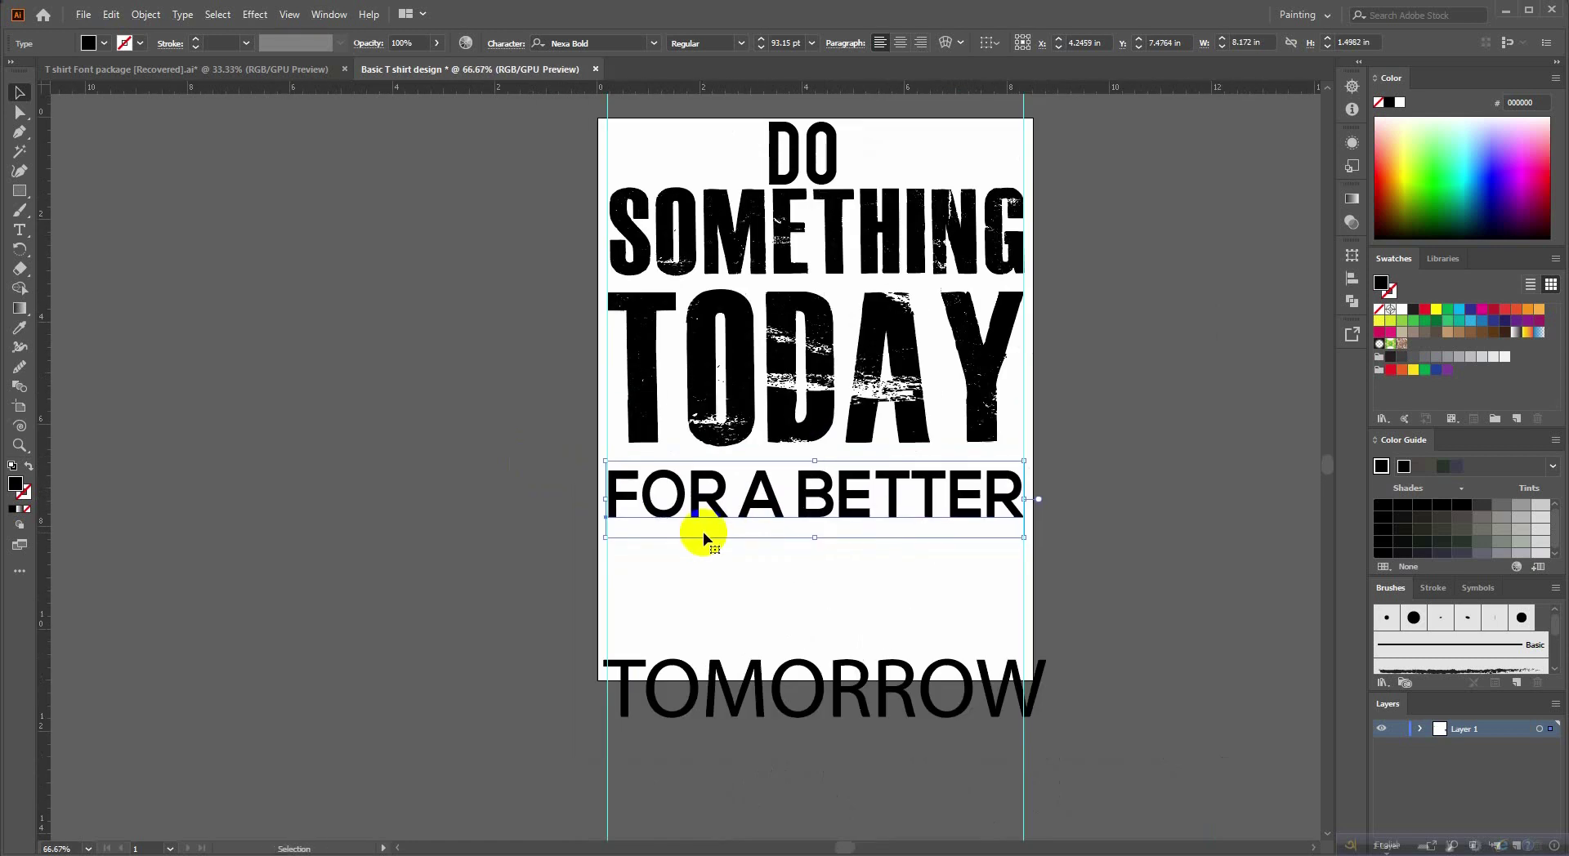
pyautogui.press('Up')
pyautogui.press('Up')
pyautogui.press('Up')
pyautogui.press('Up')
pyautogui.press('Up')
pyautogui.press('Up')
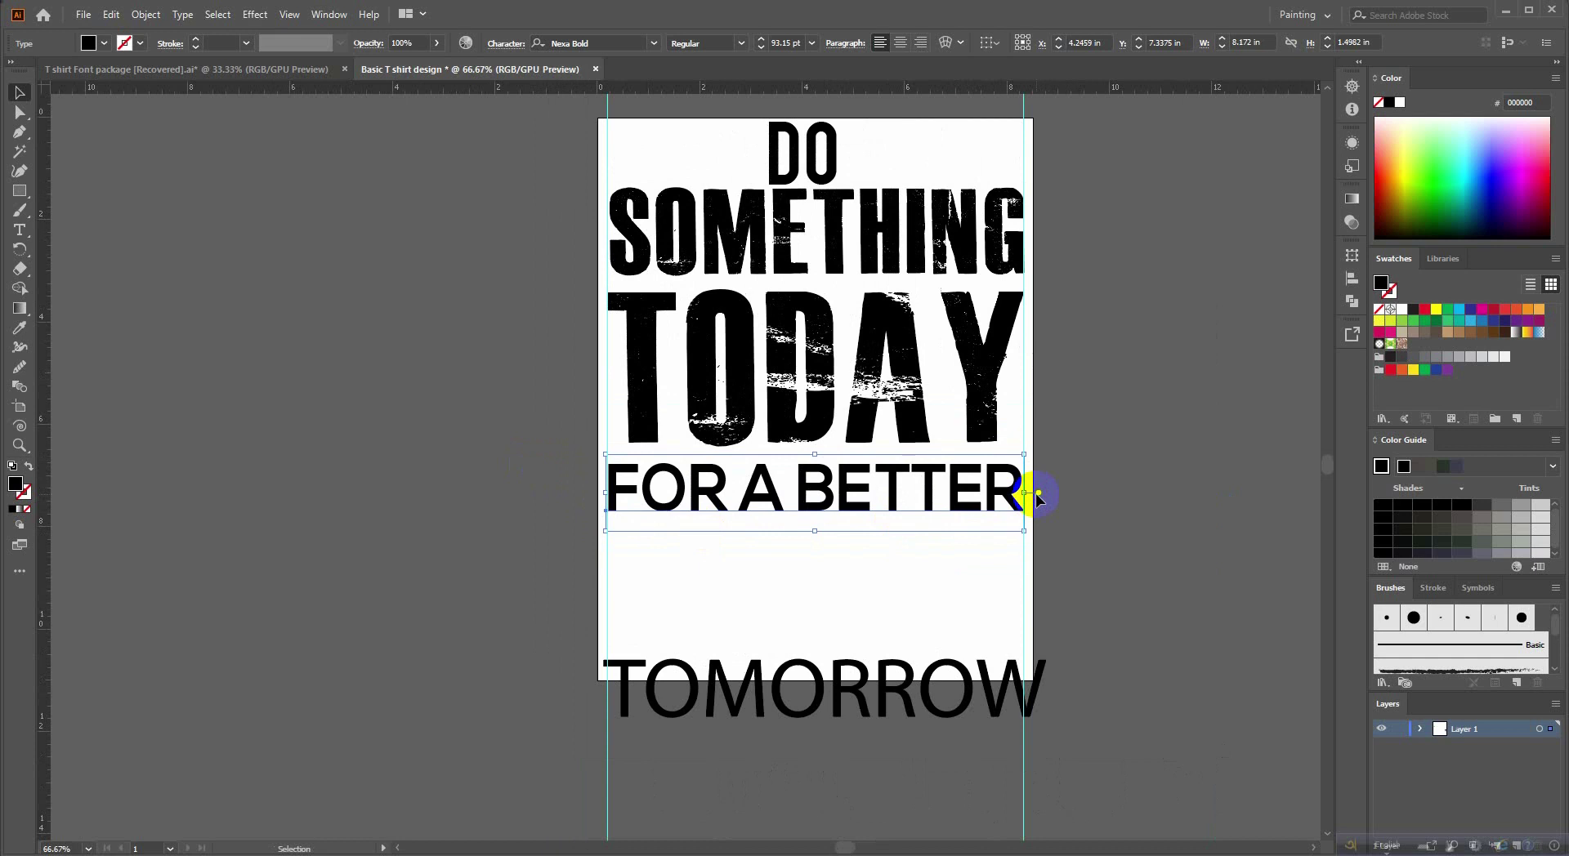
pyautogui.hscroll(1, 1036, 496)
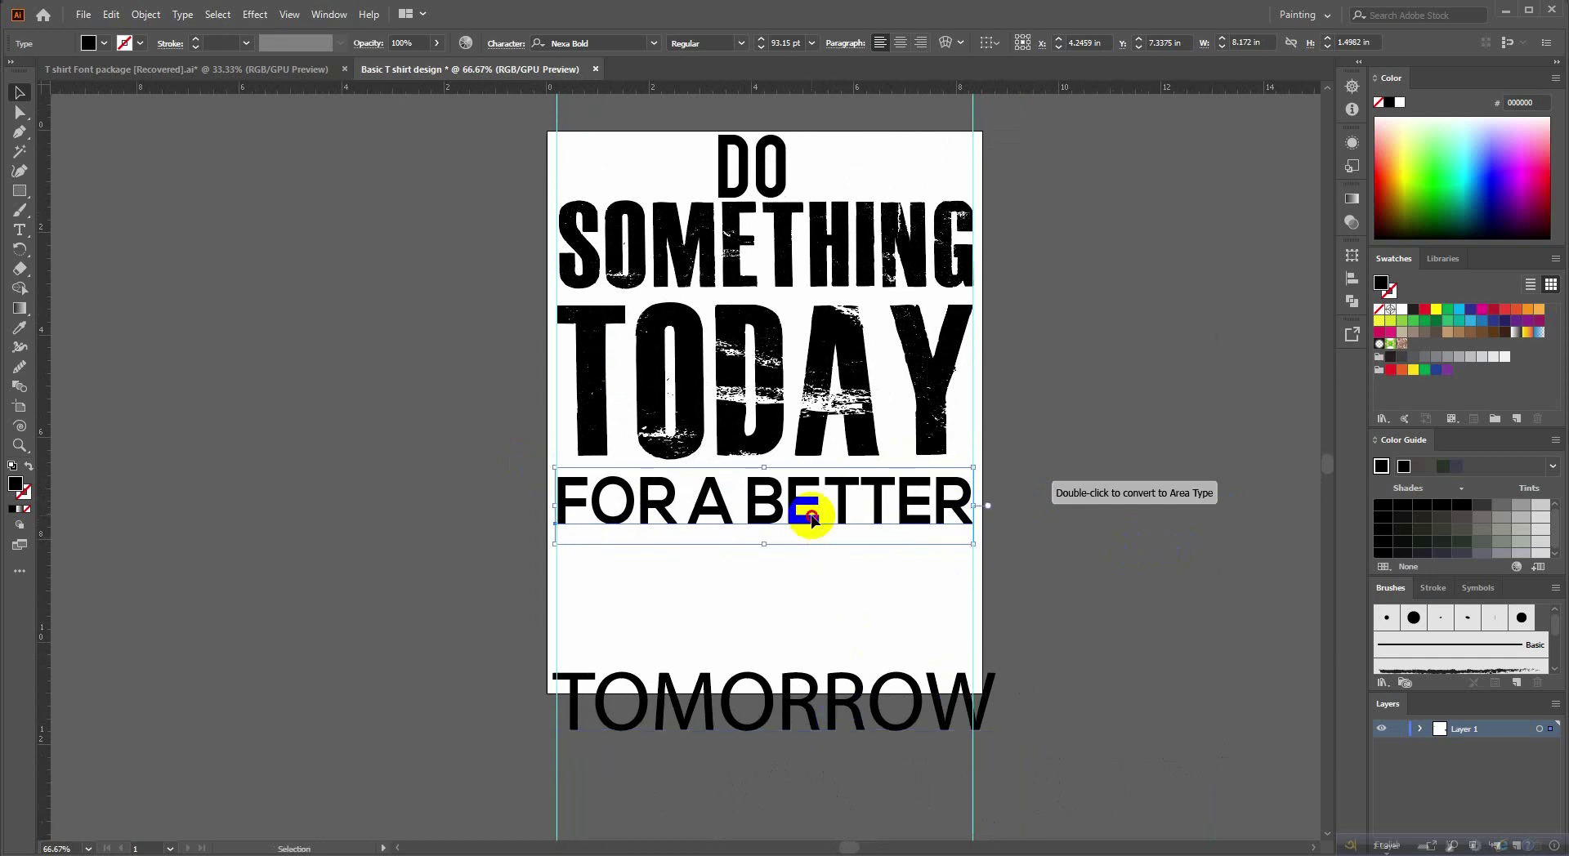
pyautogui.click(1119, 572)
pyautogui.moveTo(862, 517); pyautogui.dragTo(863, 516)
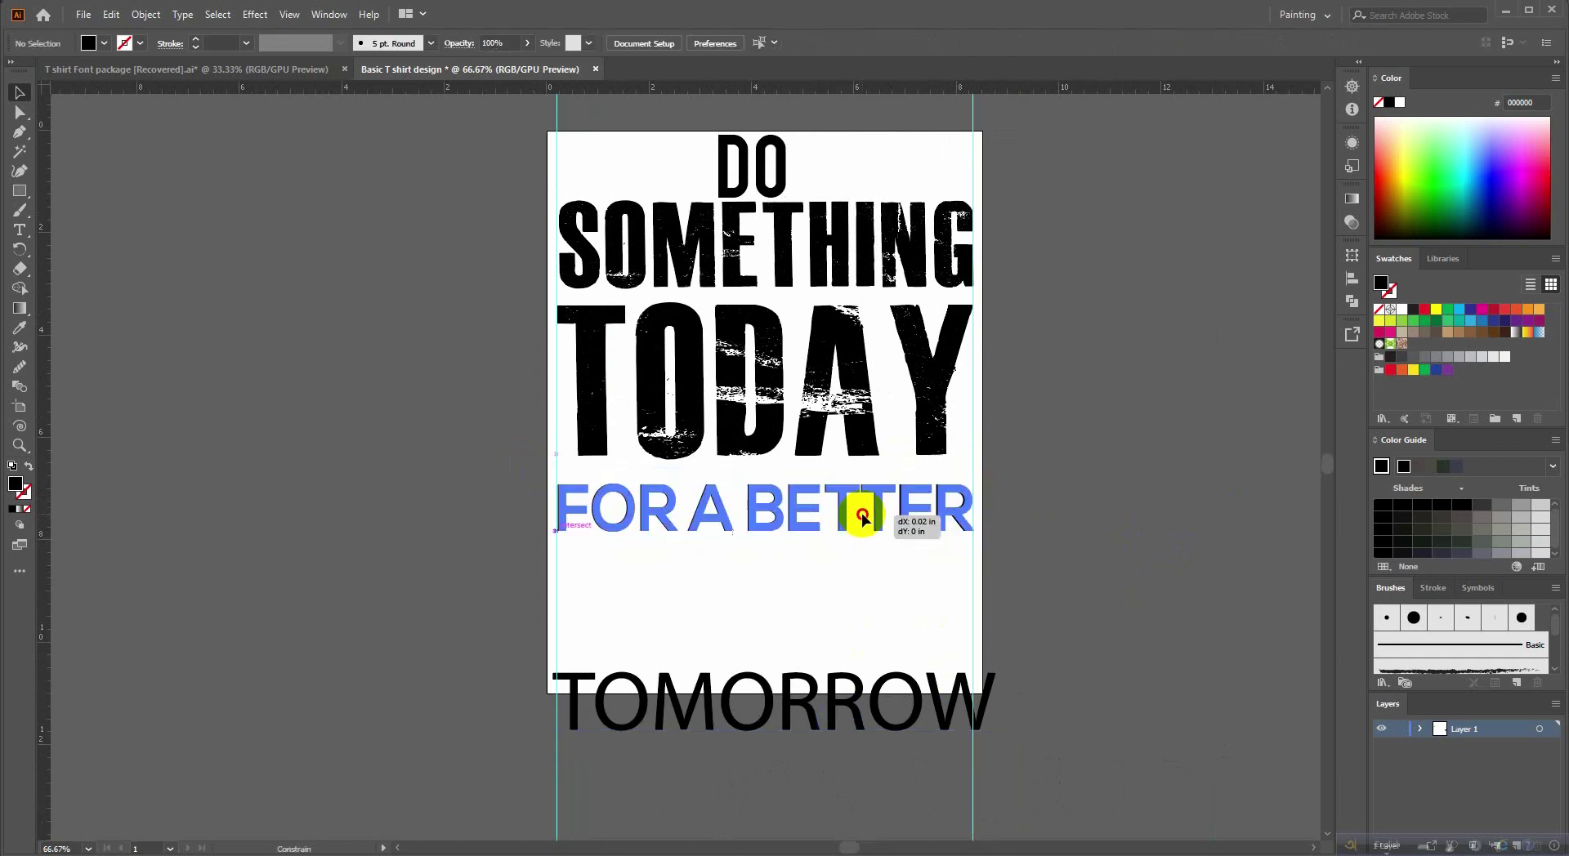
pyautogui.moveTo(825, 660); pyautogui.dragTo(825, 572)
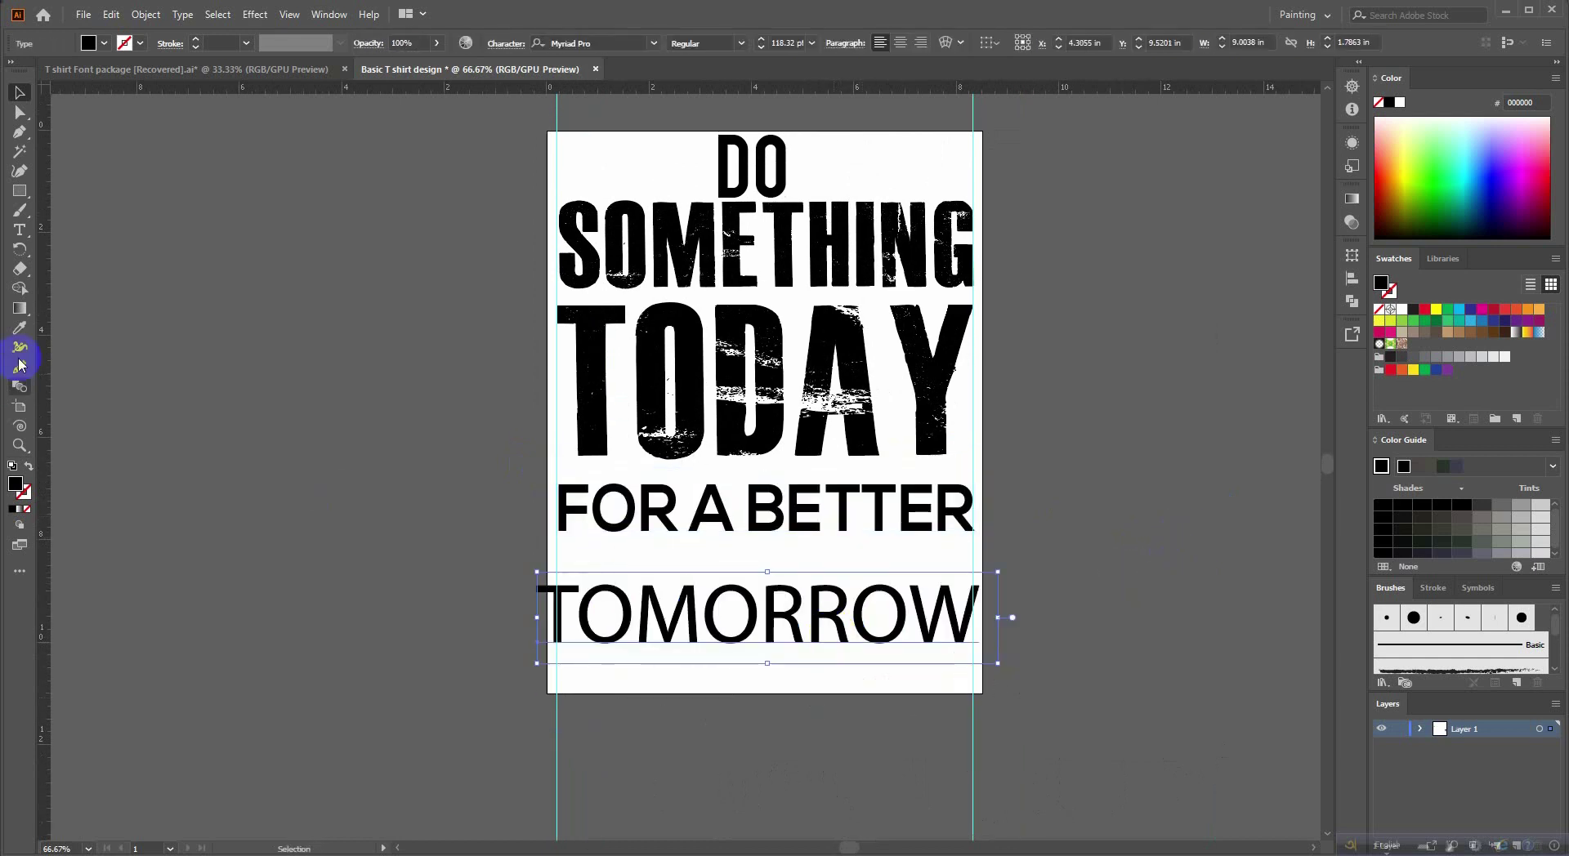
# Give TOMORROW the TODAY font, shrink it to the artboard width, and move it under FOR A BETTER.
pyautogui.click(20, 327)
pyautogui.click(625, 351)
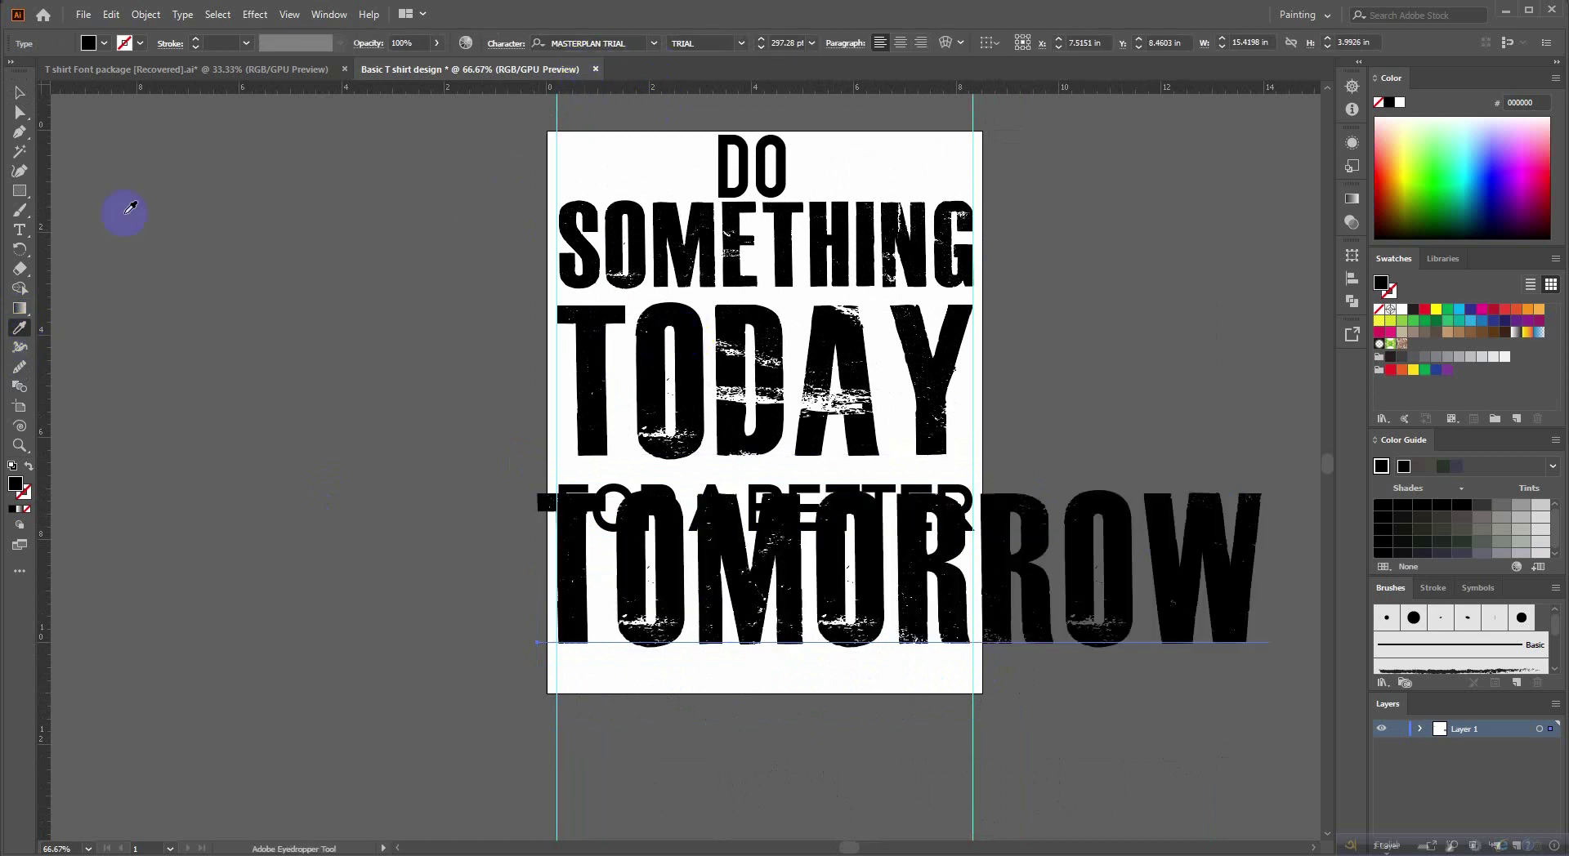
pyautogui.click(14, 96)
pyautogui.click(917, 536)
pyautogui.scroll(-2, 916, 539)
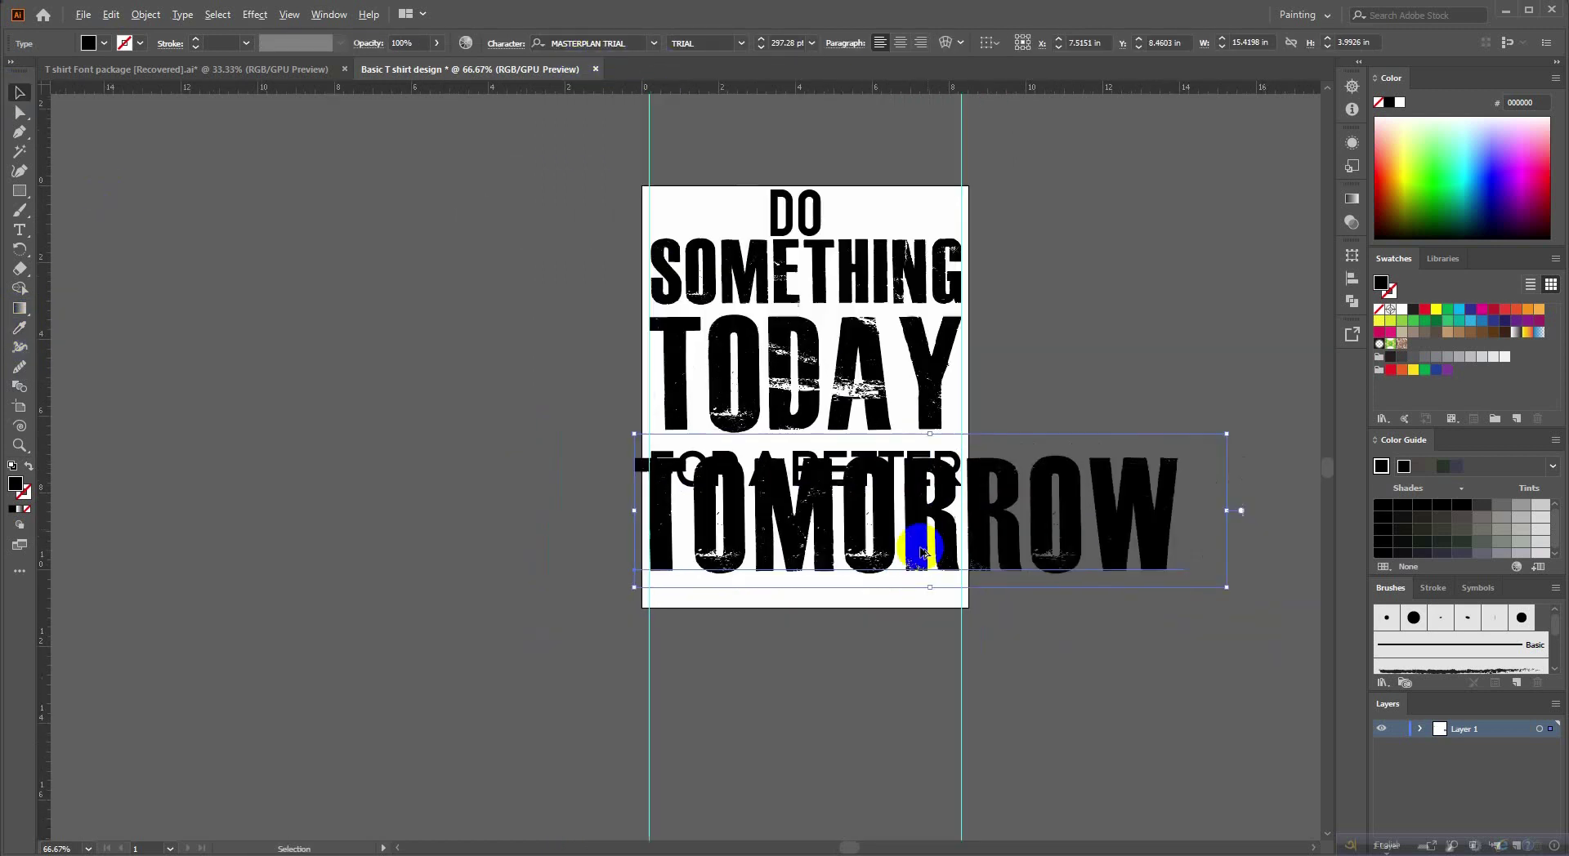
pyautogui.moveTo(1126, 515); pyautogui.dragTo(945, 515)
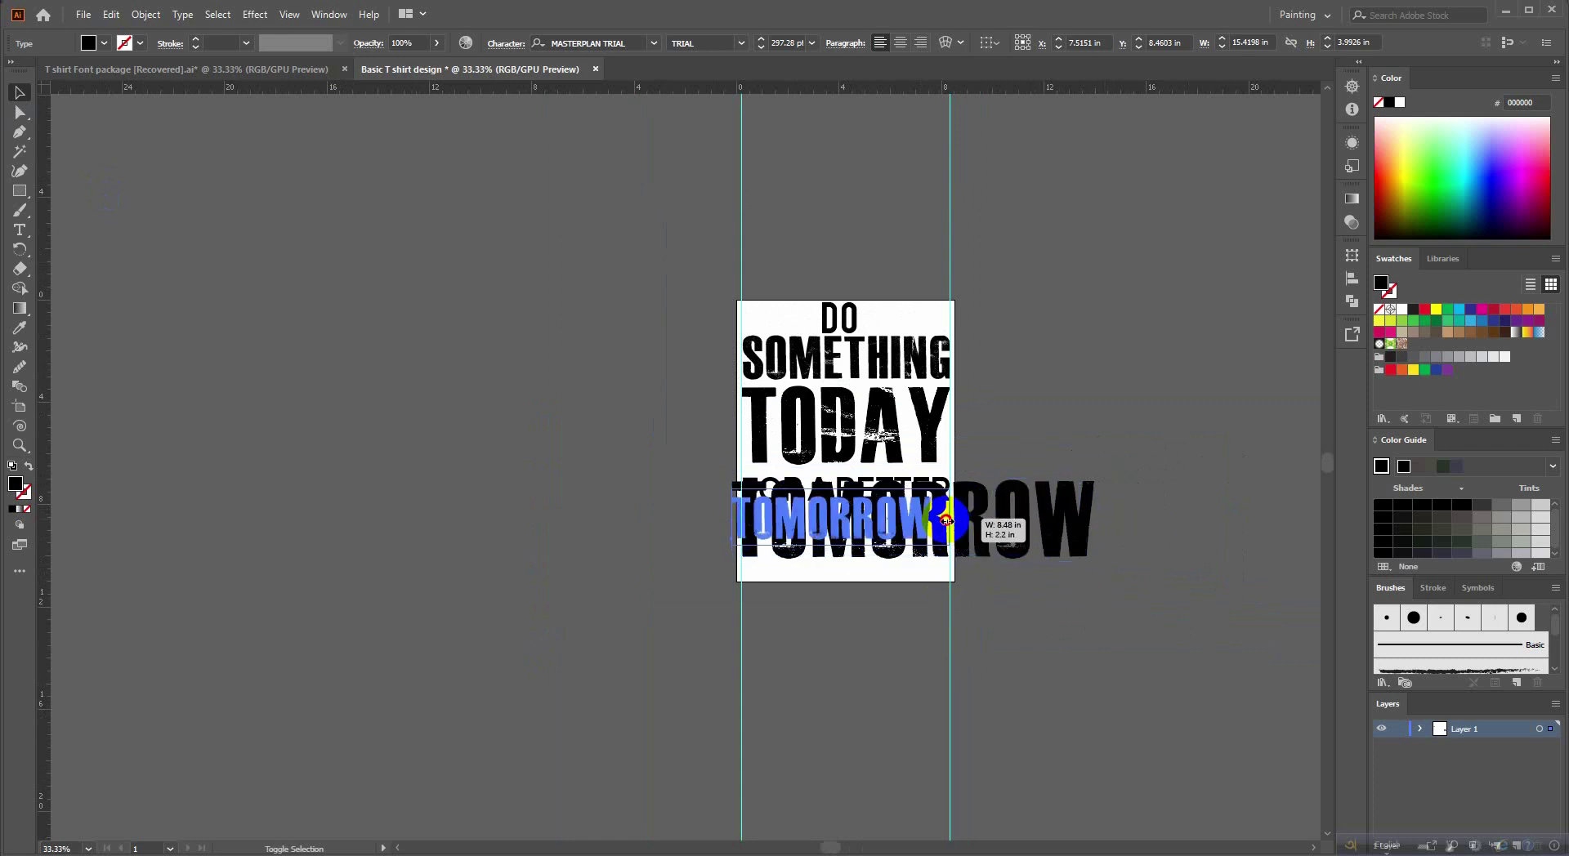
pyautogui.scroll(1, 846, 532)
pyautogui.moveTo(823, 544)
pyautogui.mouseDown()
pyautogui.moveTo(829, 560)
pyautogui.moveTo(746, 541)
pyautogui.mouseUp()
# Delete the stray trailing characters after TOMORROW.
pyautogui.scroll(2, 746, 542)
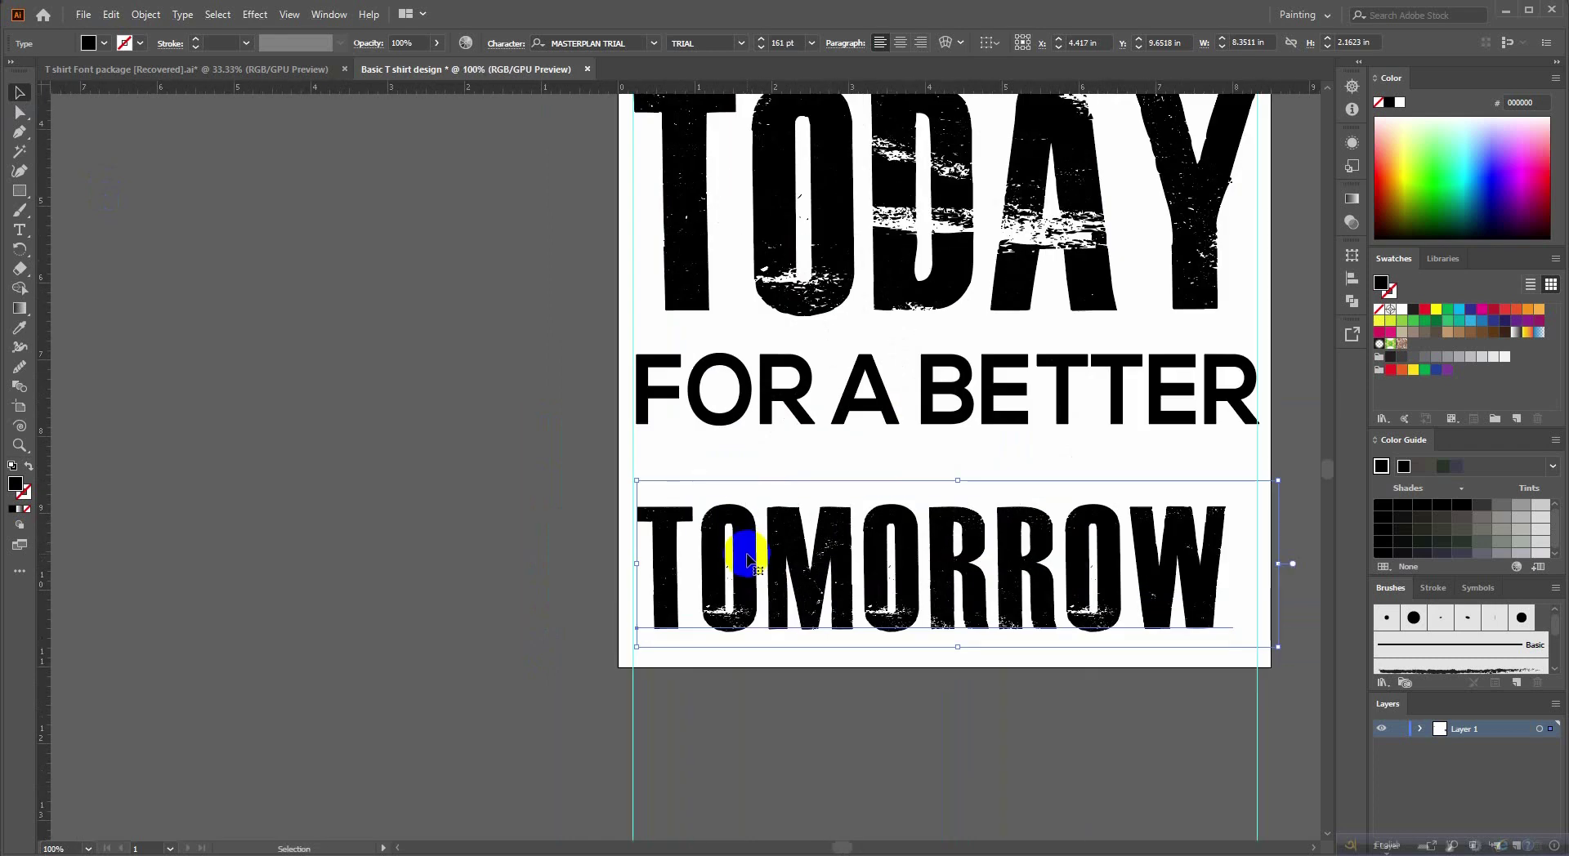
pyautogui.hscroll(2, 1203, 580)
pyautogui.click(1136, 582)
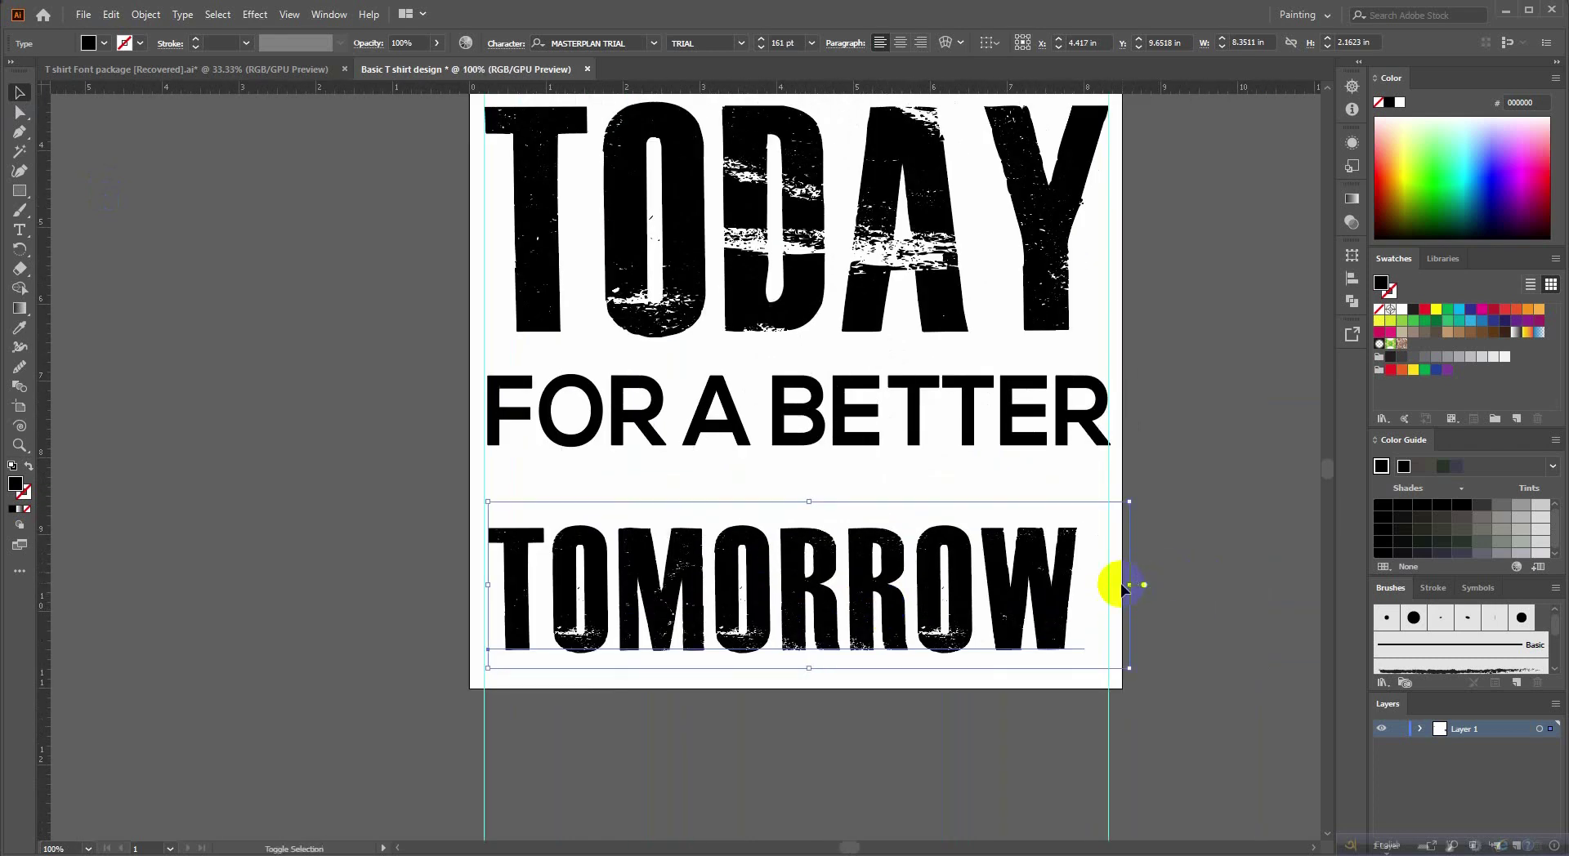
pyautogui.click(20, 230)
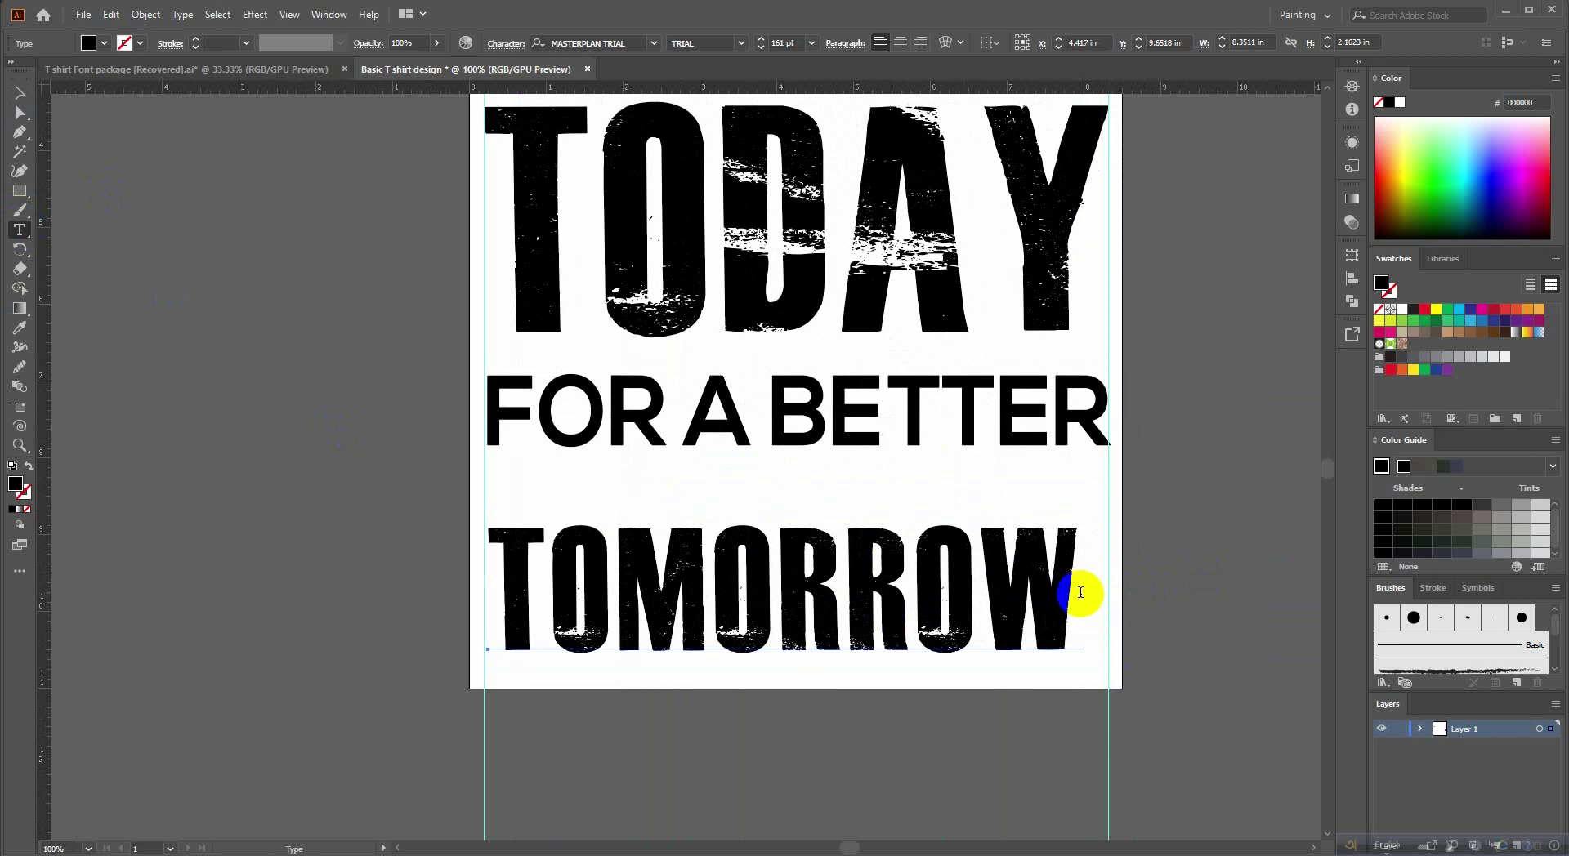
pyautogui.click(1058, 575)
pyautogui.moveTo(1087, 577); pyautogui.dragTo(1129, 583)
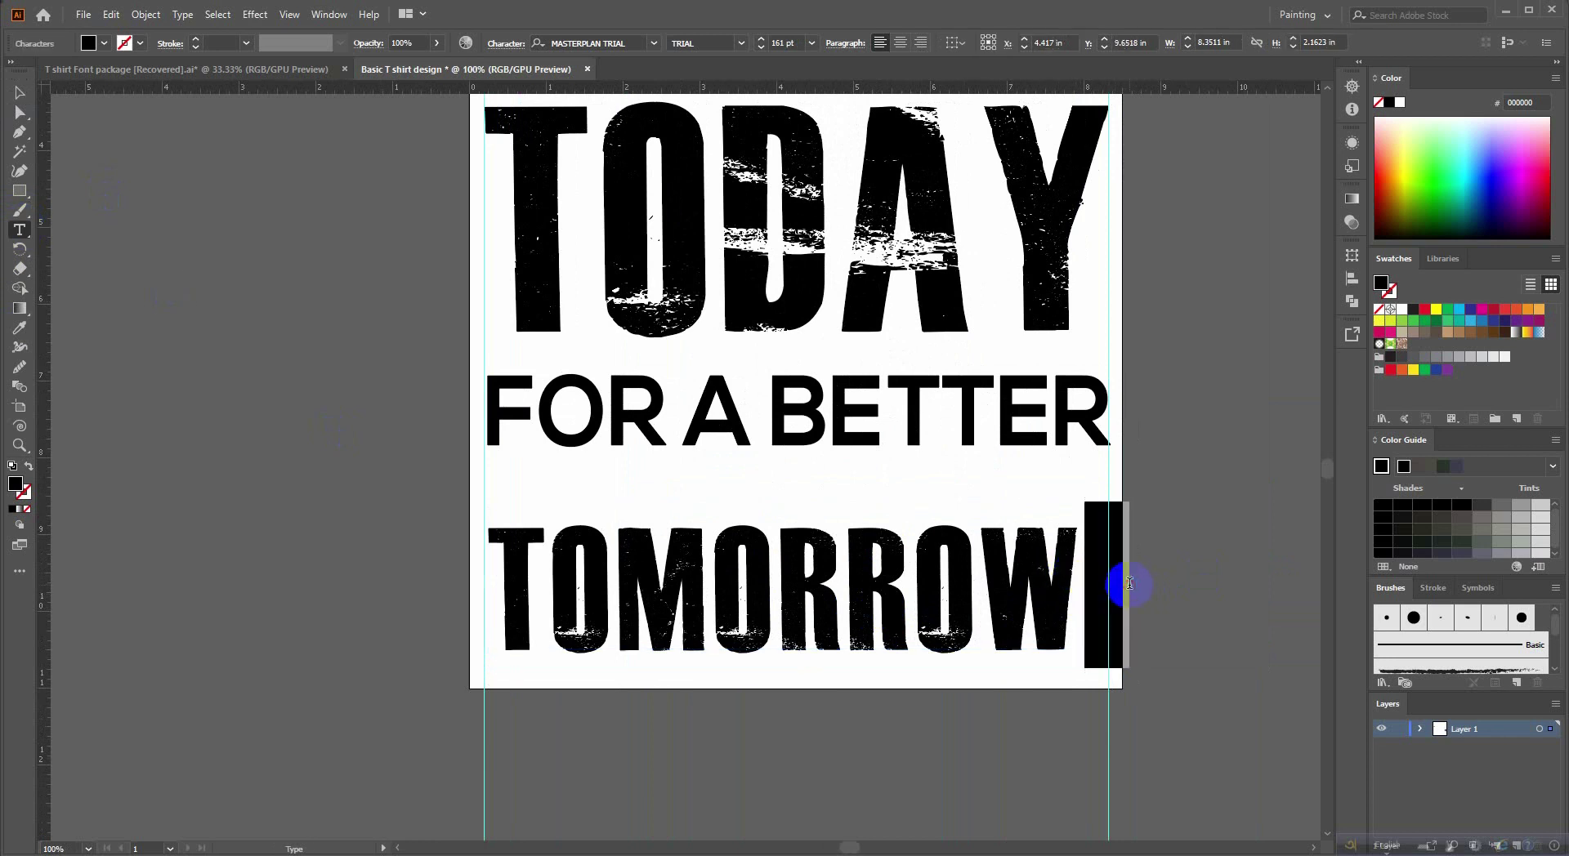
pyautogui.press('BackSpace')
pyautogui.click(520, 346)
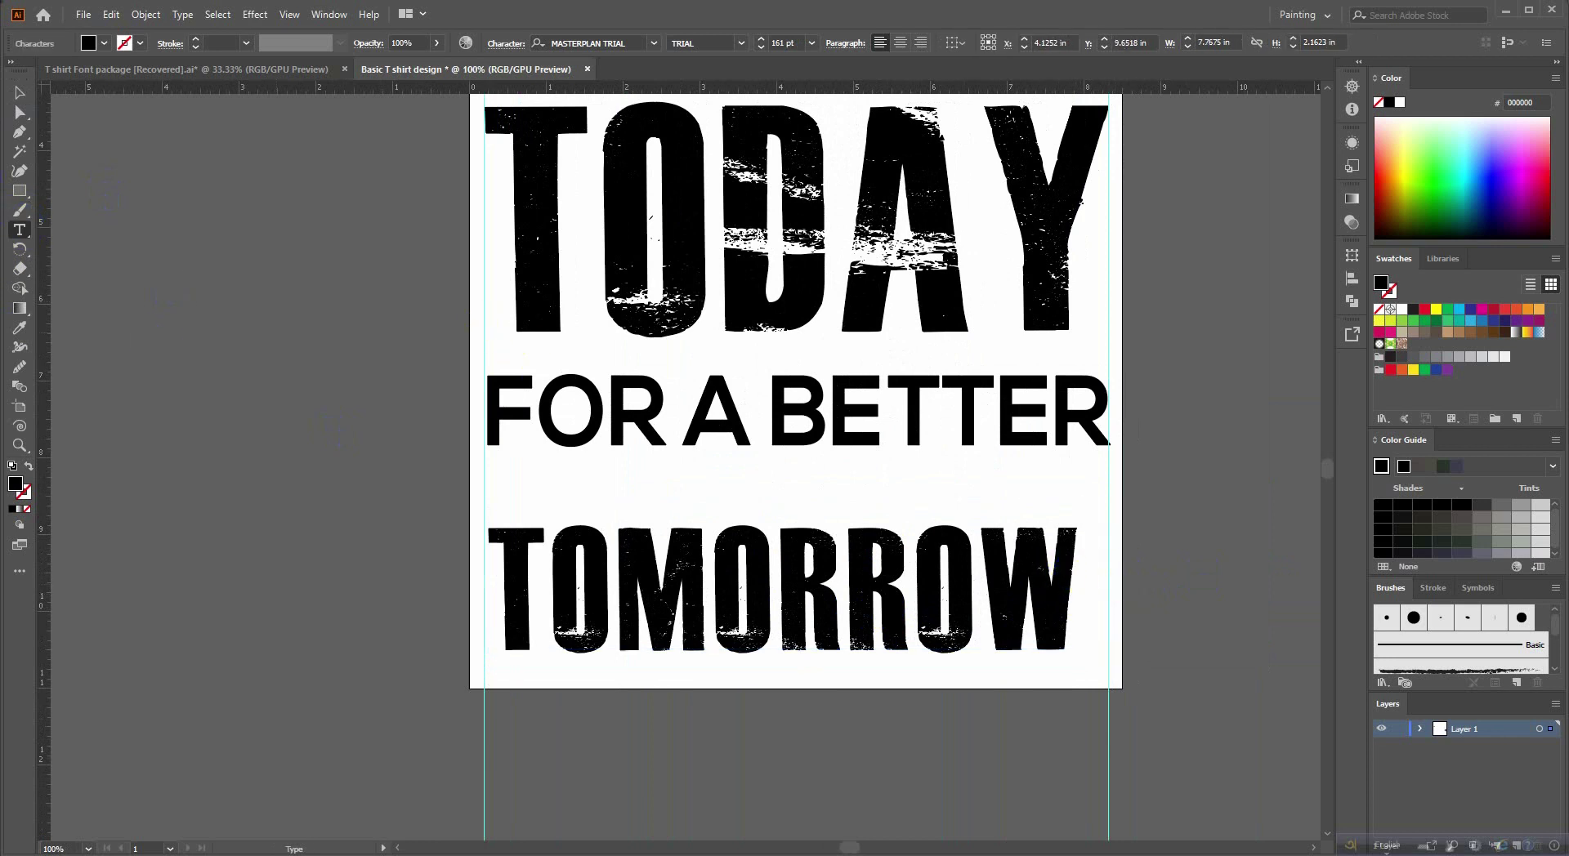
# Stretch TOMORROW to the full artboard width and raise it closer to FOR A BETTER.
pyautogui.click(15, 99)
pyautogui.click(1067, 603)
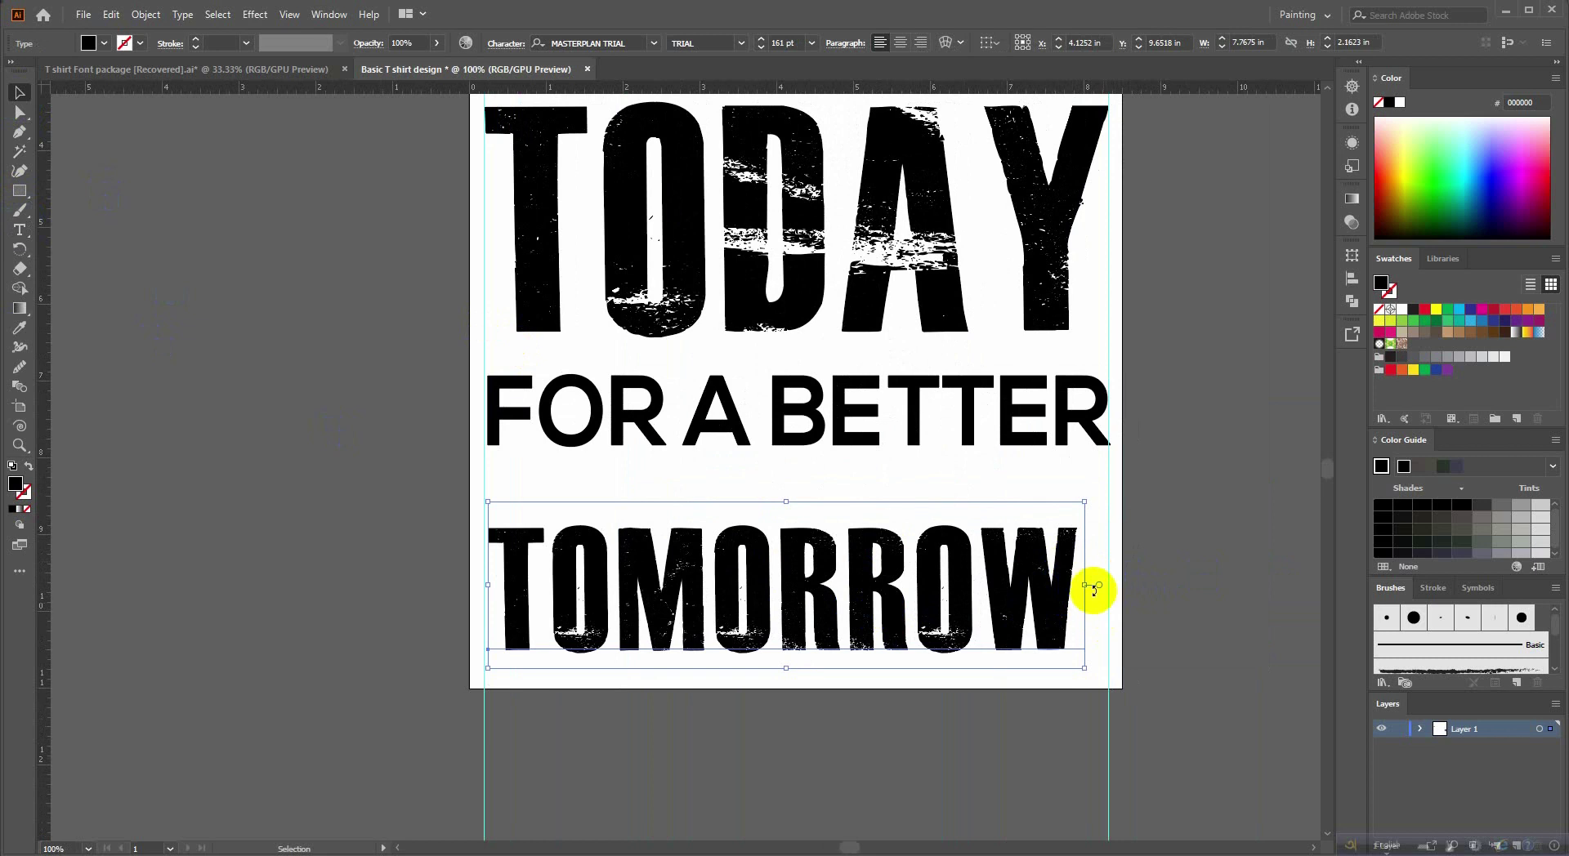
pyautogui.moveTo(1094, 584); pyautogui.dragTo(1128, 585)
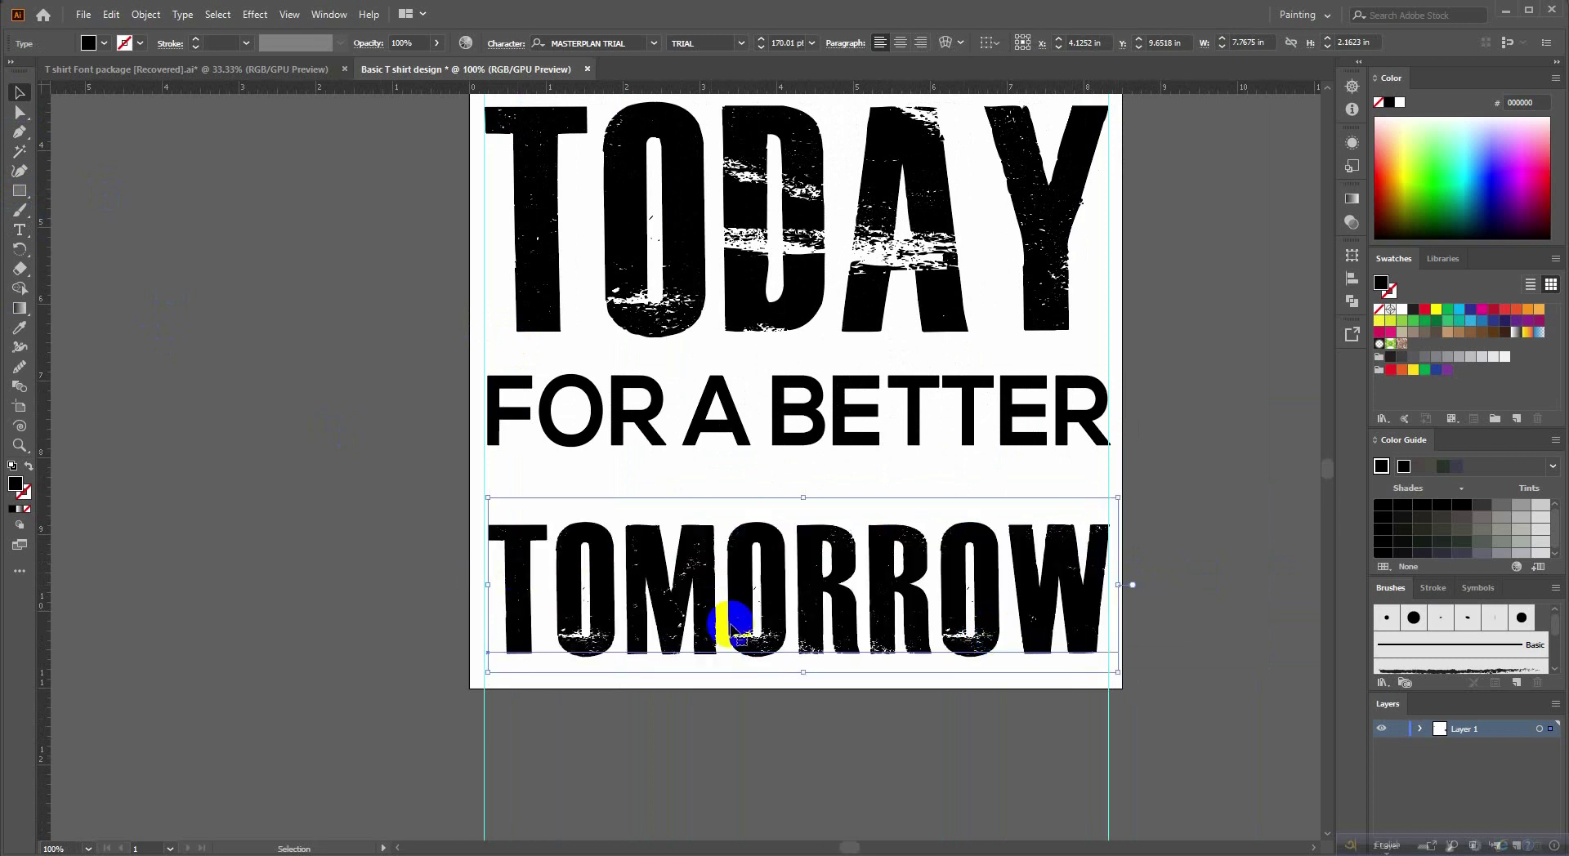
pyautogui.moveTo(723, 602); pyautogui.dragTo(724, 556)
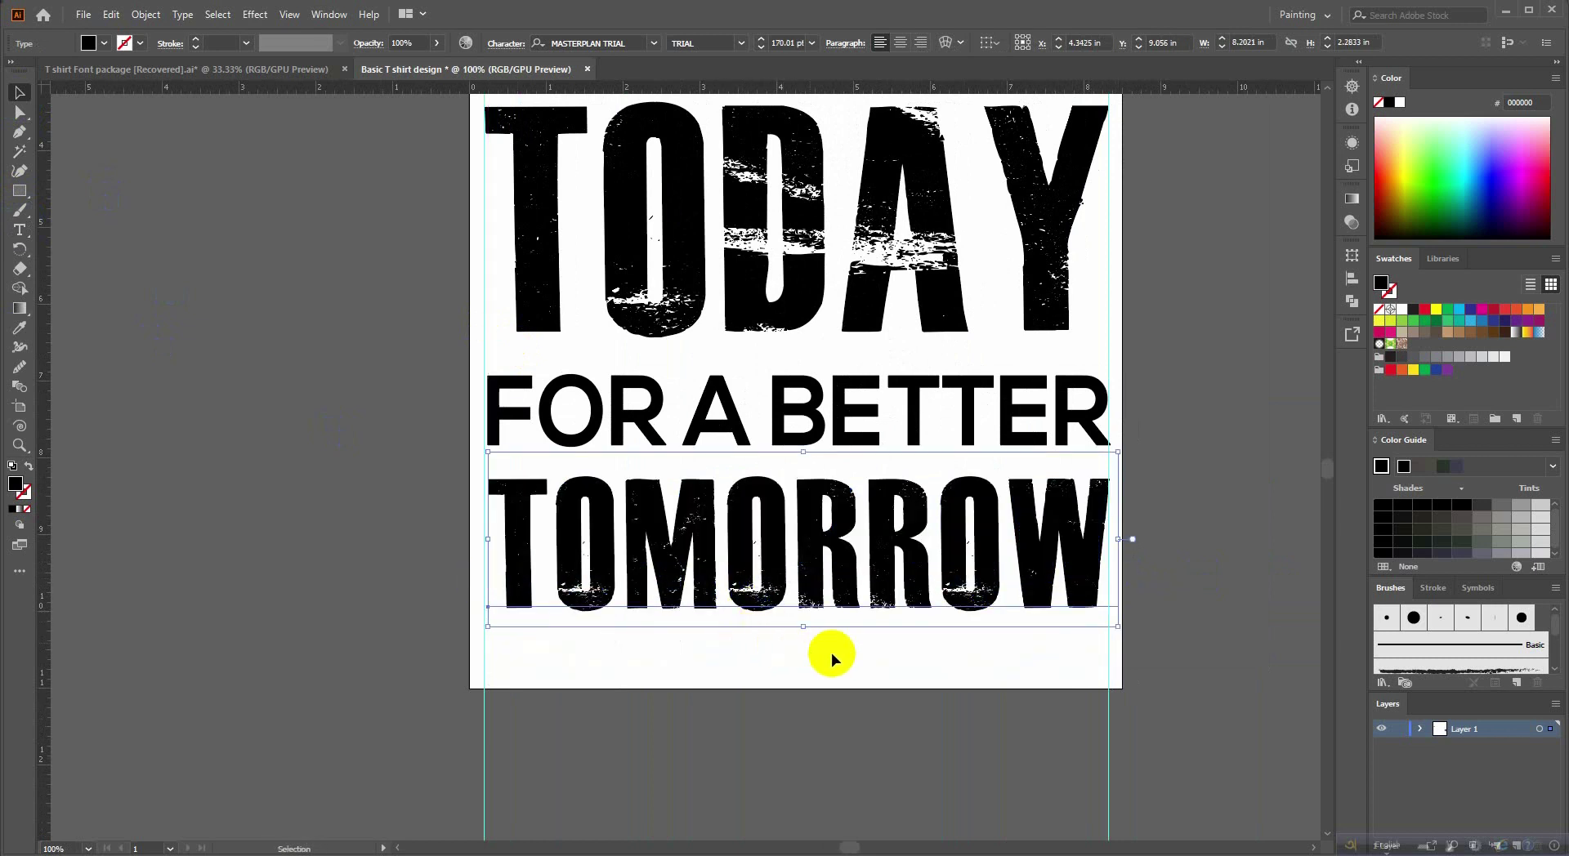
pyautogui.click(785, 747)
pyautogui.scroll(-2, 889, 672)
# Lower TOMORROW slightly and check the FOR A BETTER line.
pyautogui.moveTo(1103, 634); pyautogui.dragTo(967, 626)
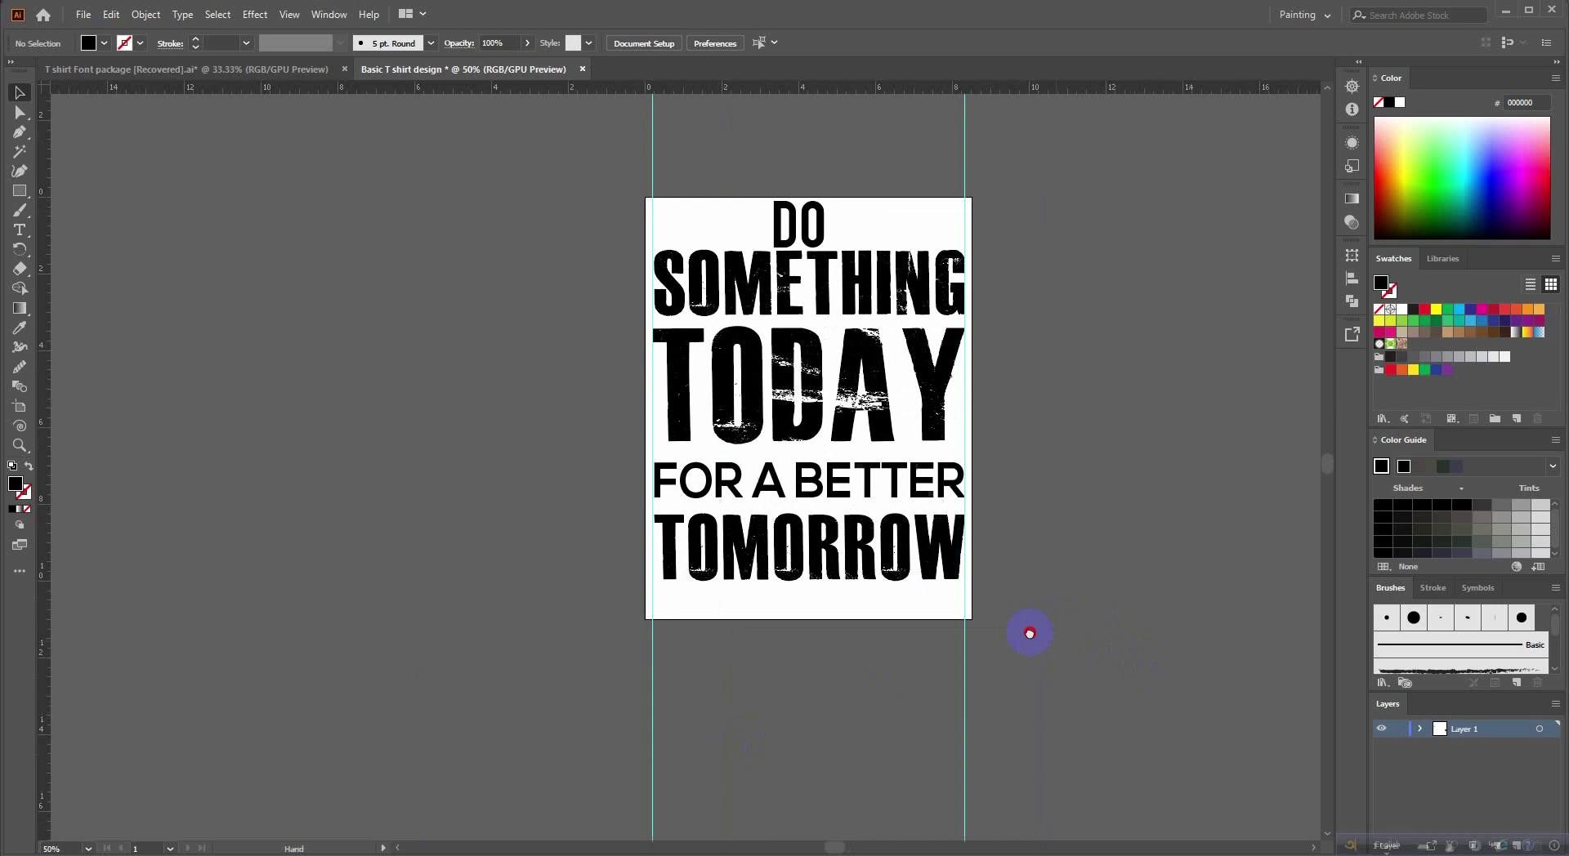
pyautogui.scroll(1, 849, 589)
pyautogui.click(798, 543)
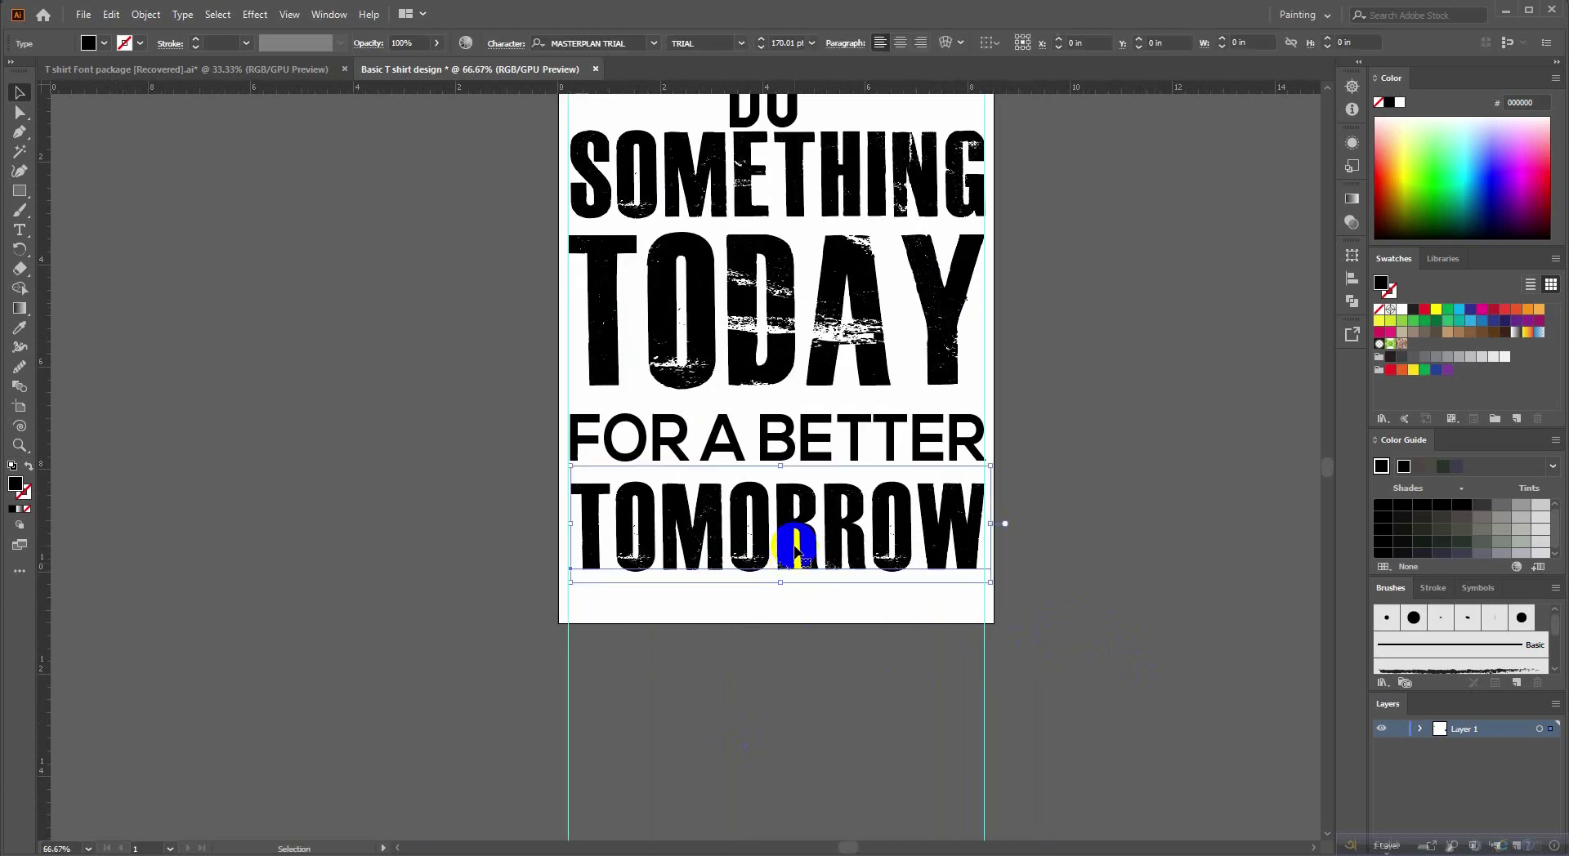
pyautogui.scroll(1, 793, 572)
pyautogui.moveTo(792, 602); pyautogui.dragTo(887, 627)
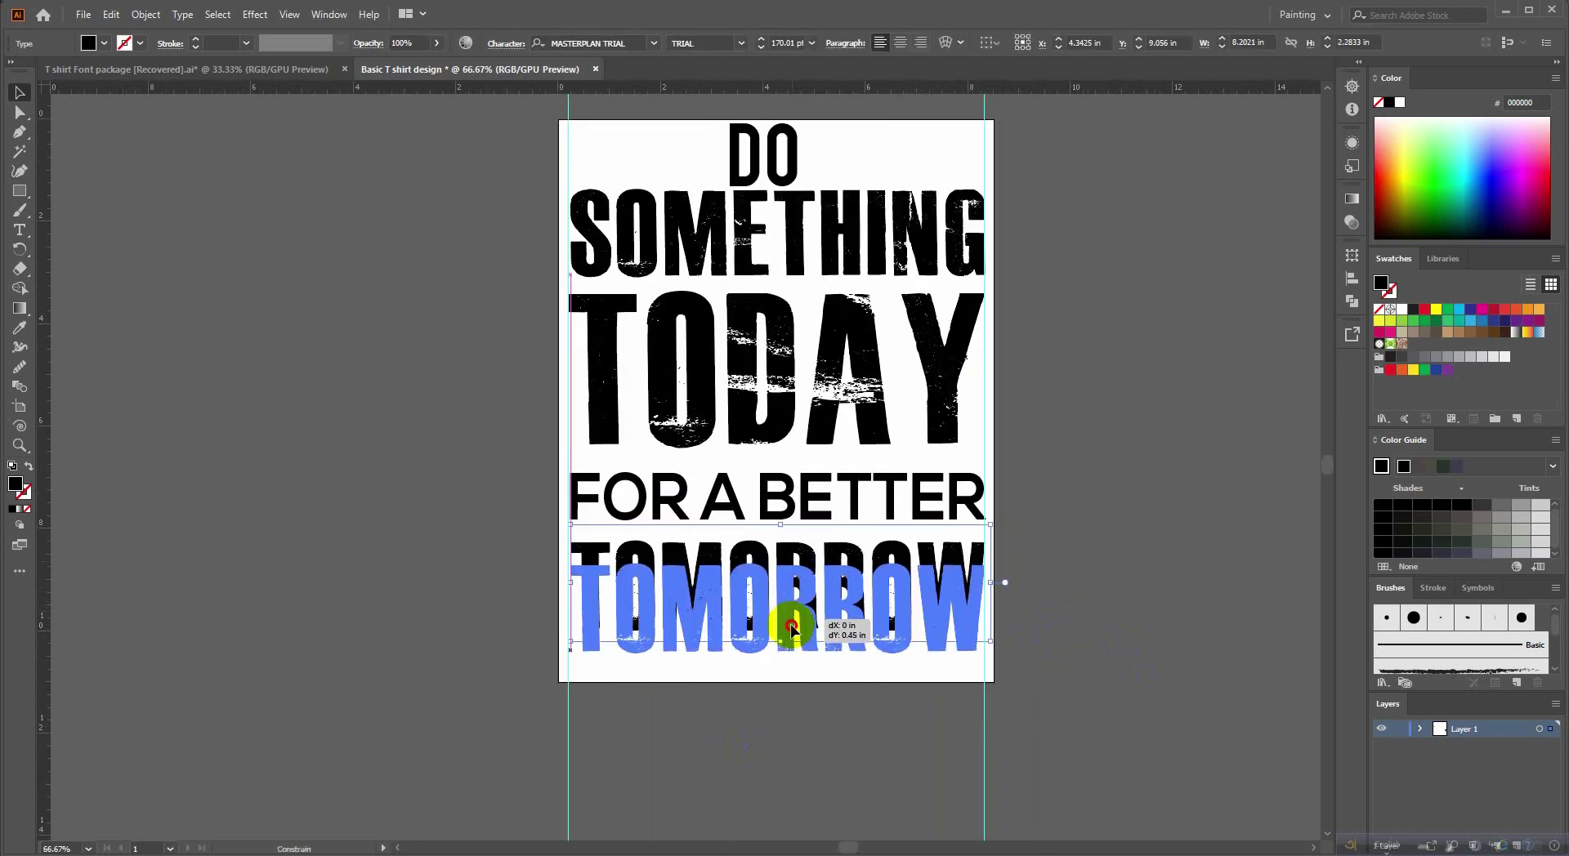
pyautogui.click(1026, 576)
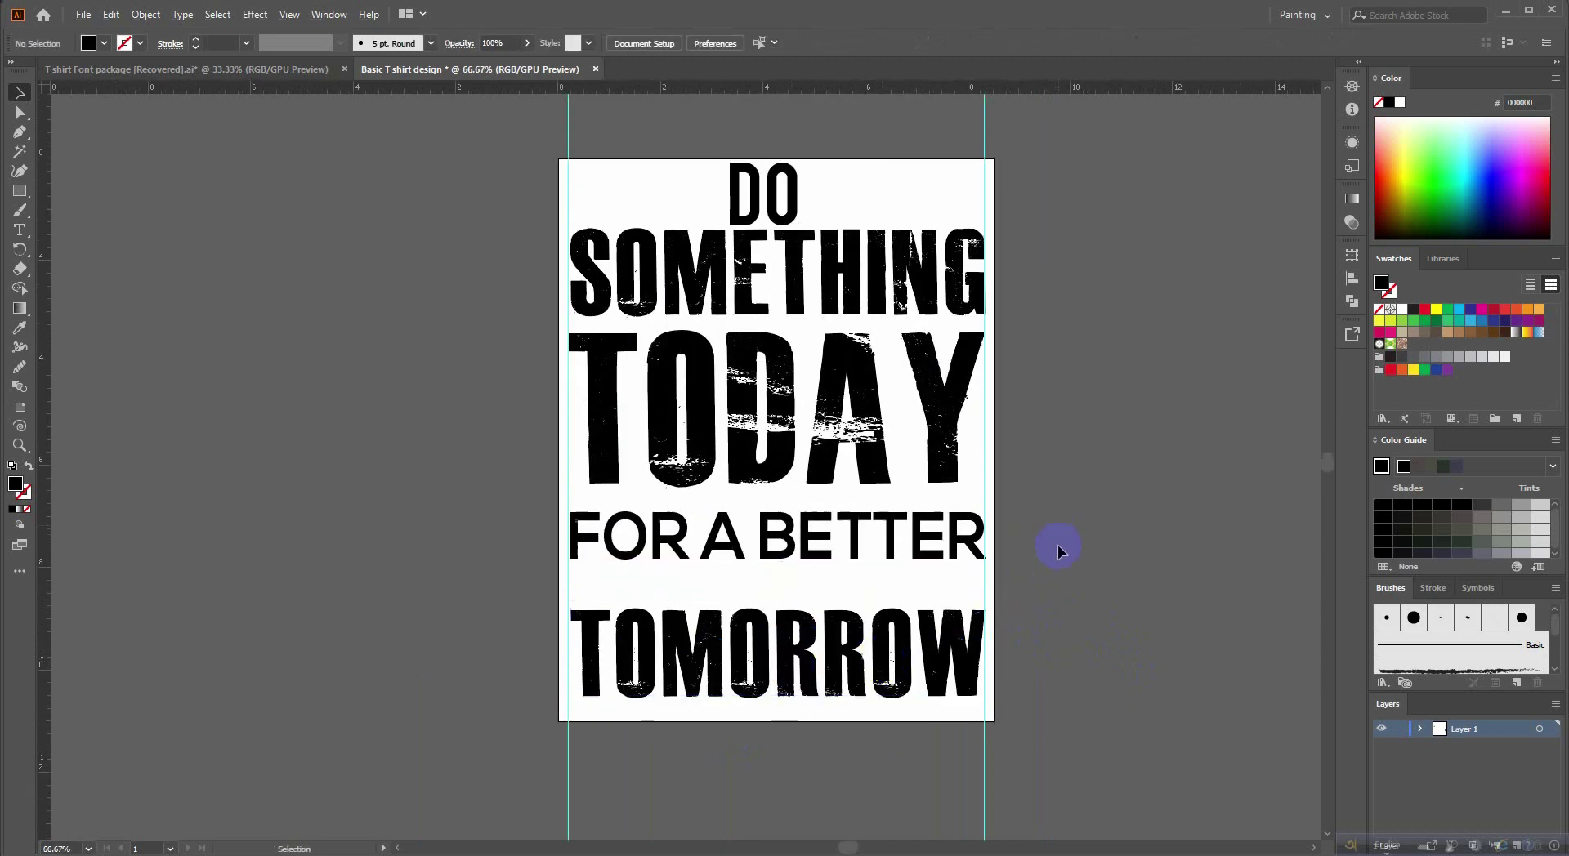
pyautogui.scroll(1, 899, 548)
pyautogui.scroll(1, 804, 548)
pyautogui.click(805, 547)
pyautogui.hscroll(2, 1136, 625)
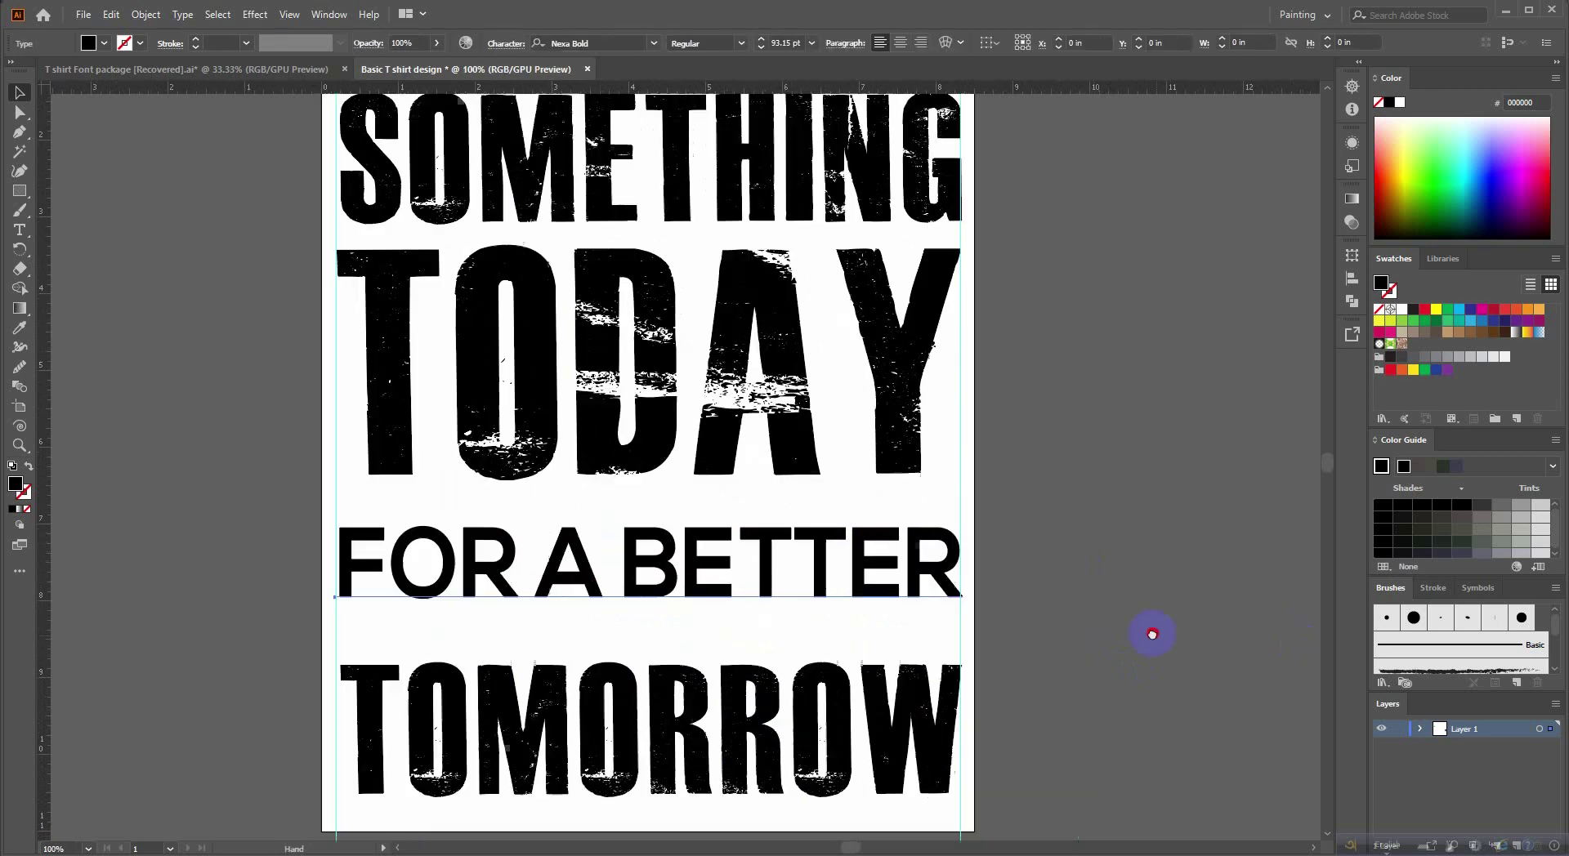
pyautogui.scroll(-1, 1093, 602)
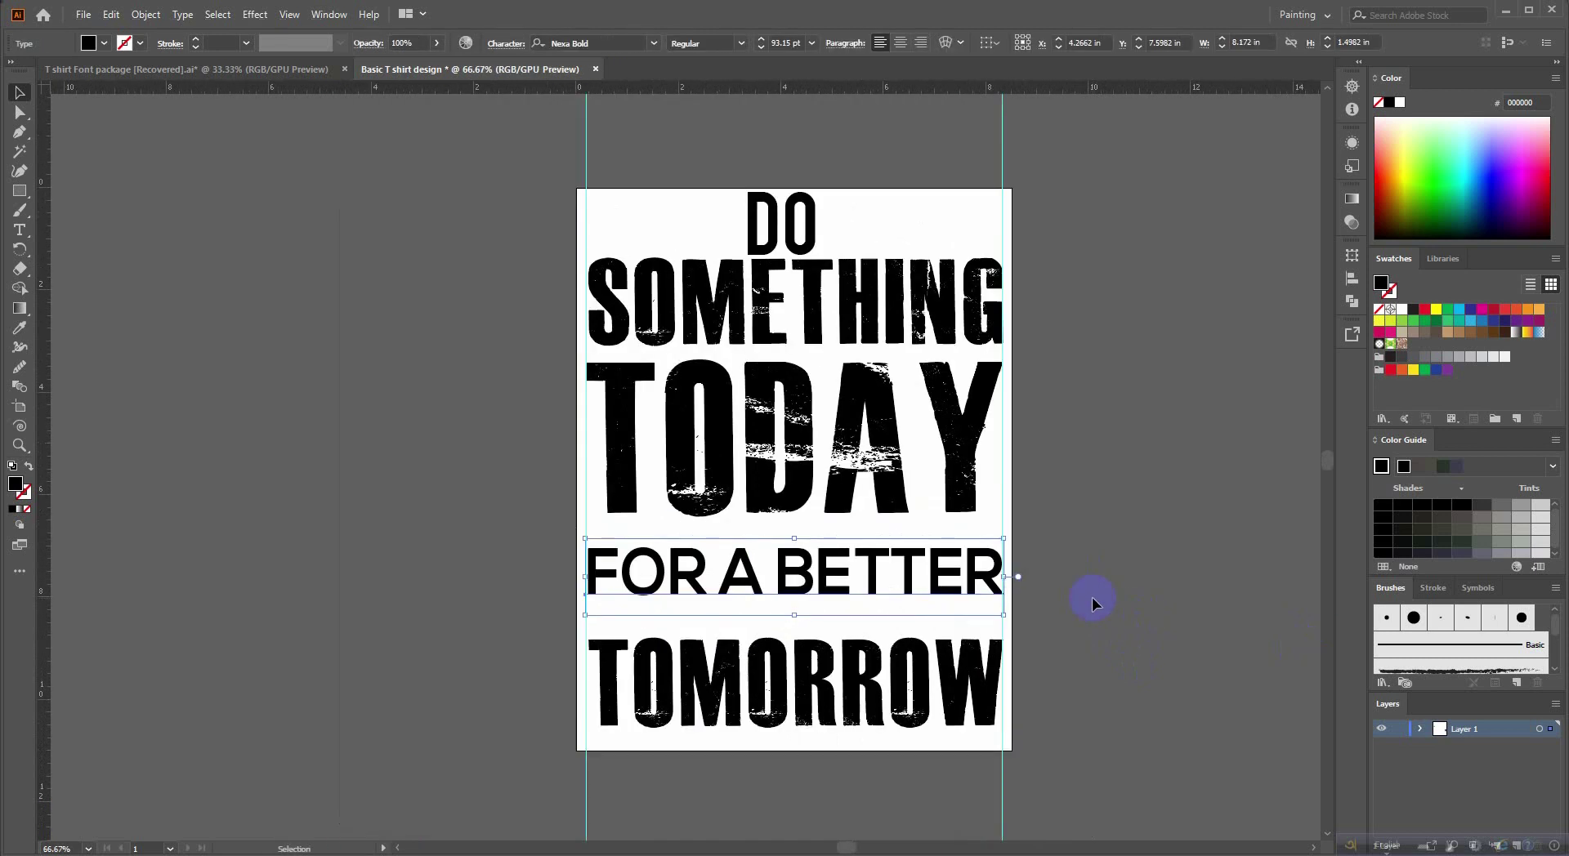
pyautogui.click(1041, 448)
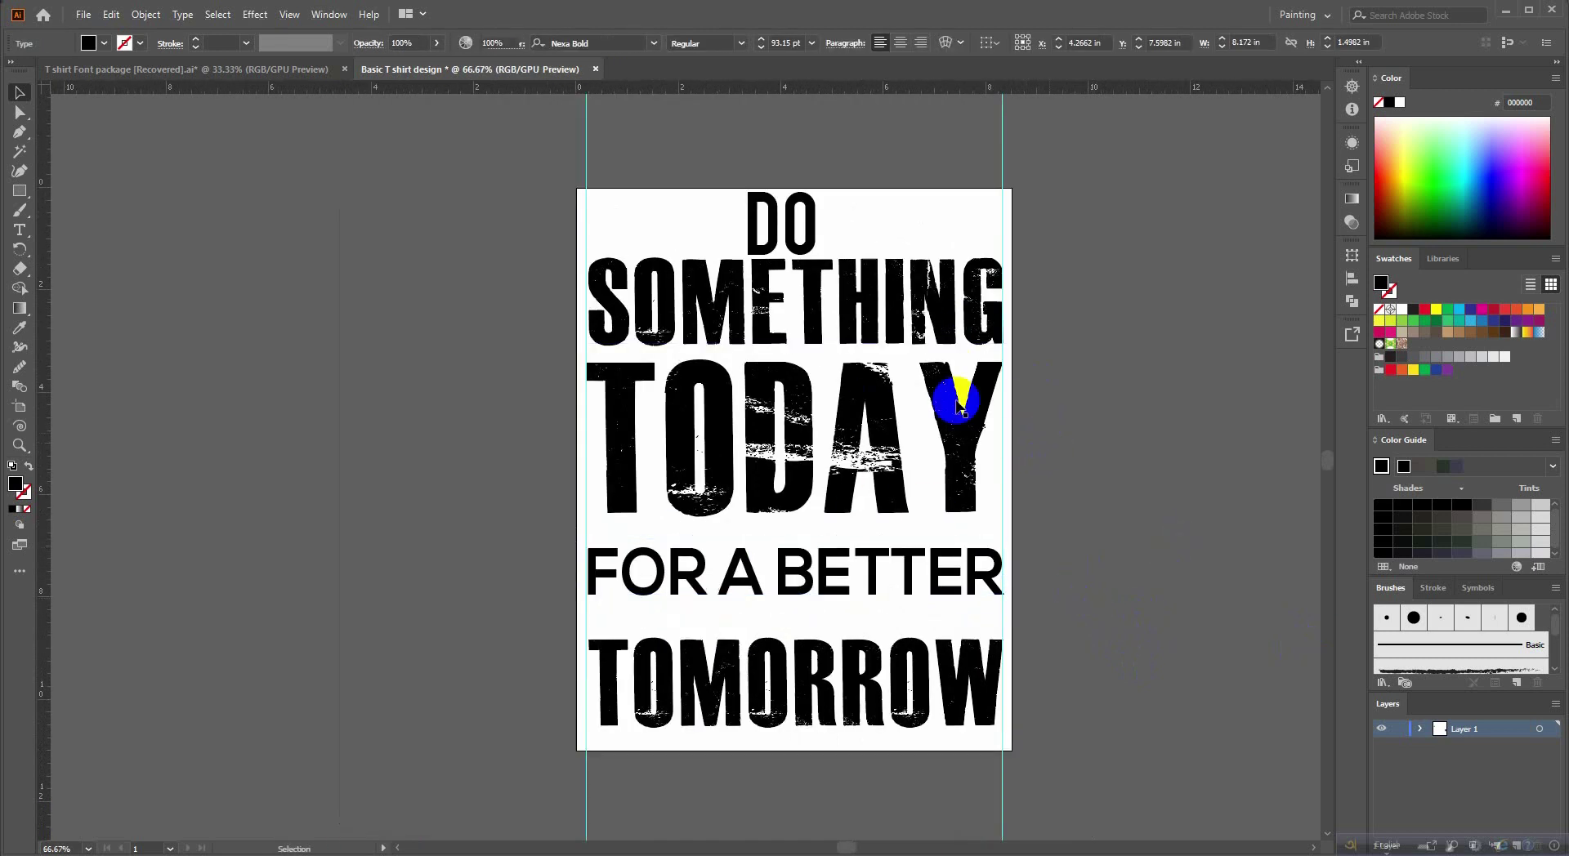
pyautogui.scroll(1, 751, 224)
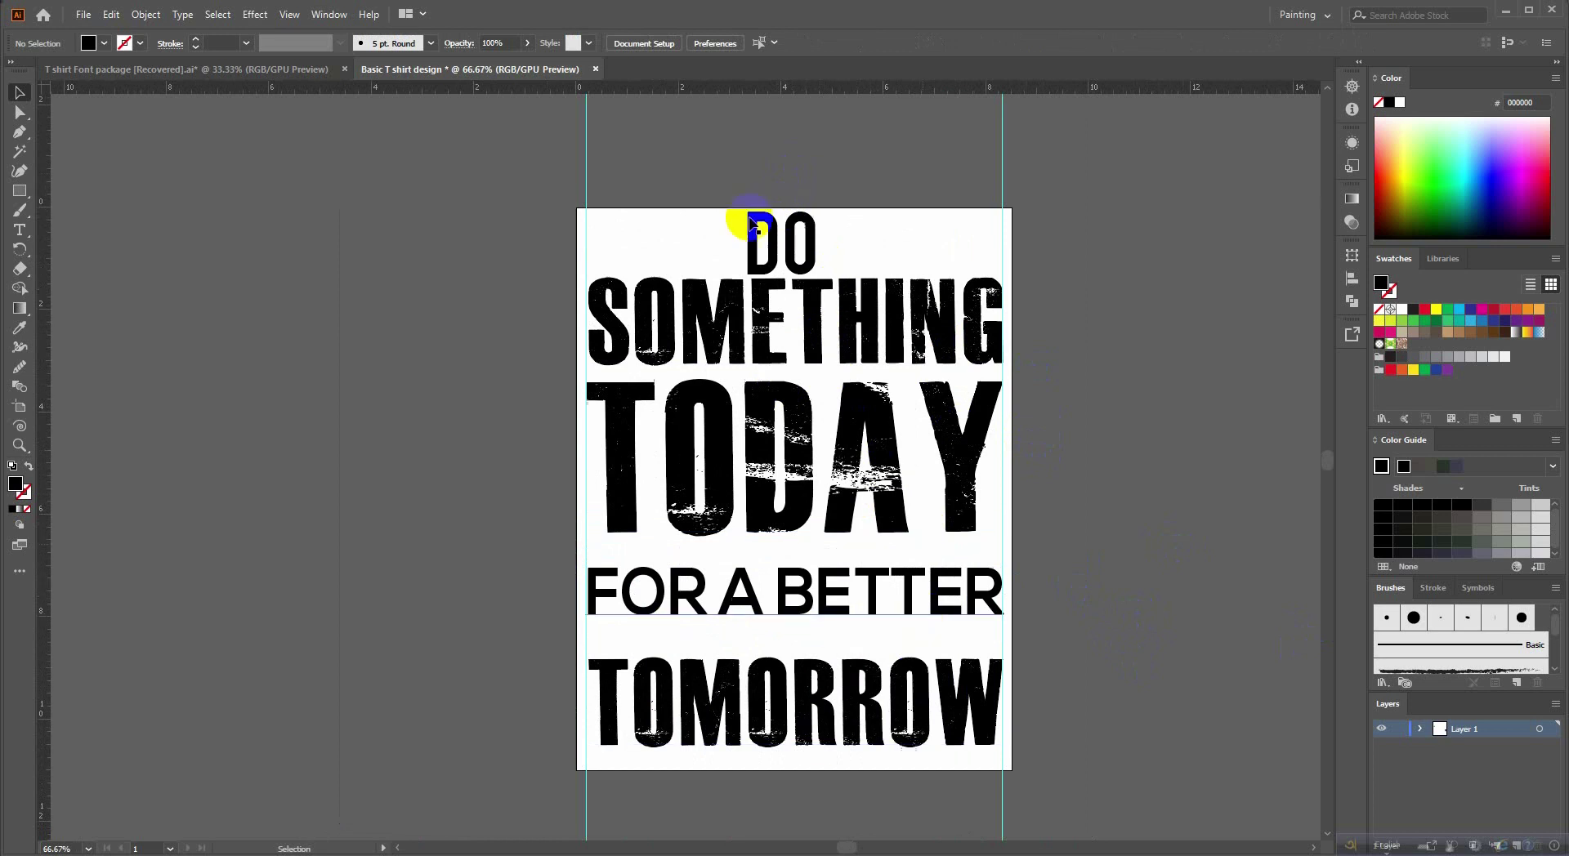
# Centre all the text lines on one horizontal axis and nudge them one step right.
pyautogui.hotkey('ctrl', 'a')
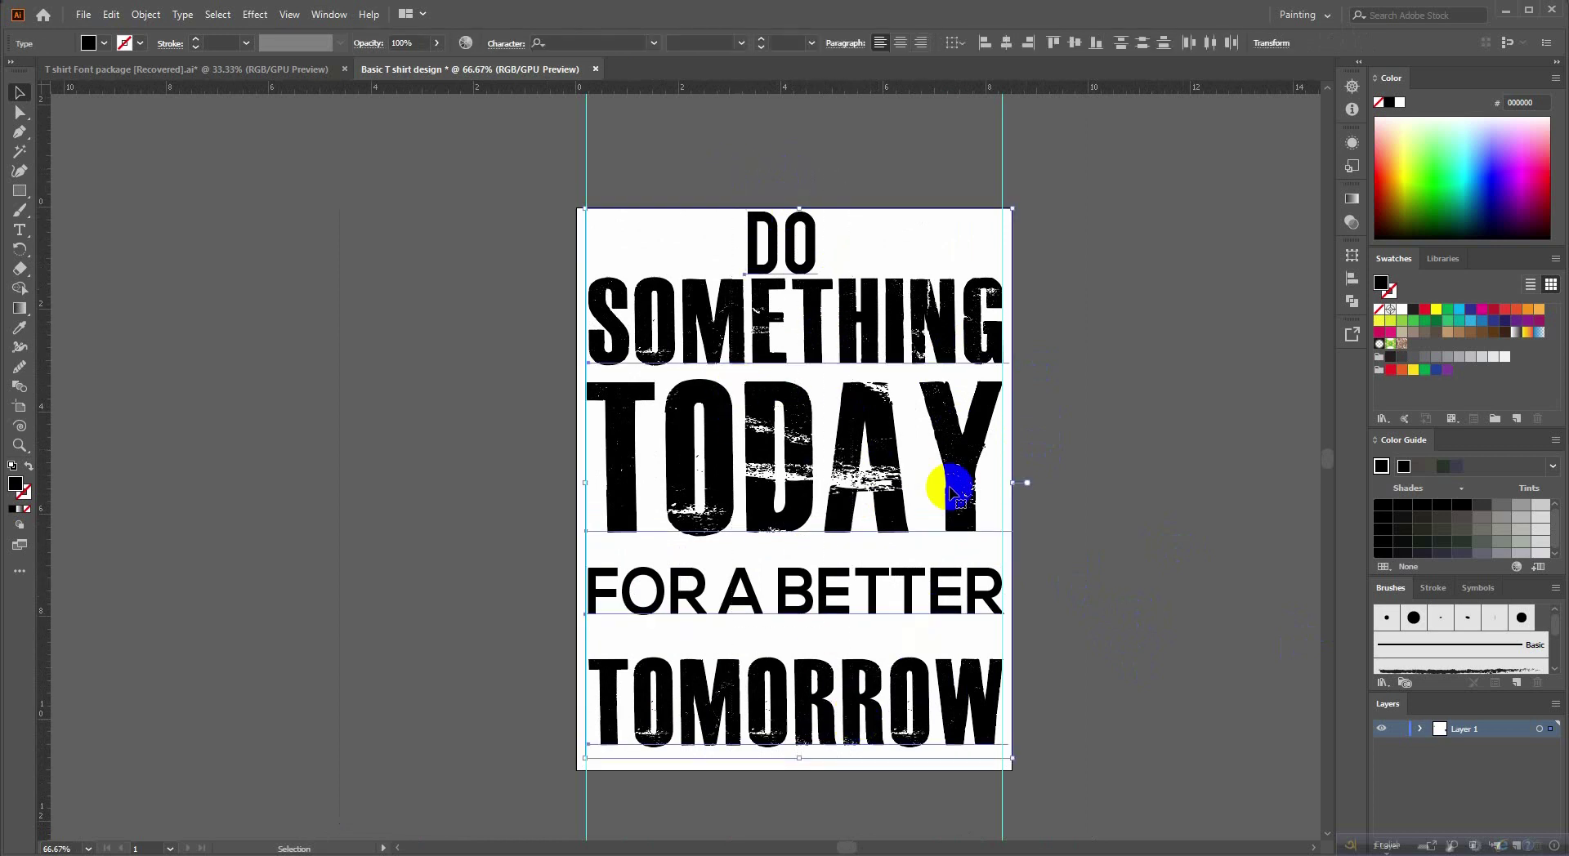
pyautogui.click(1003, 48)
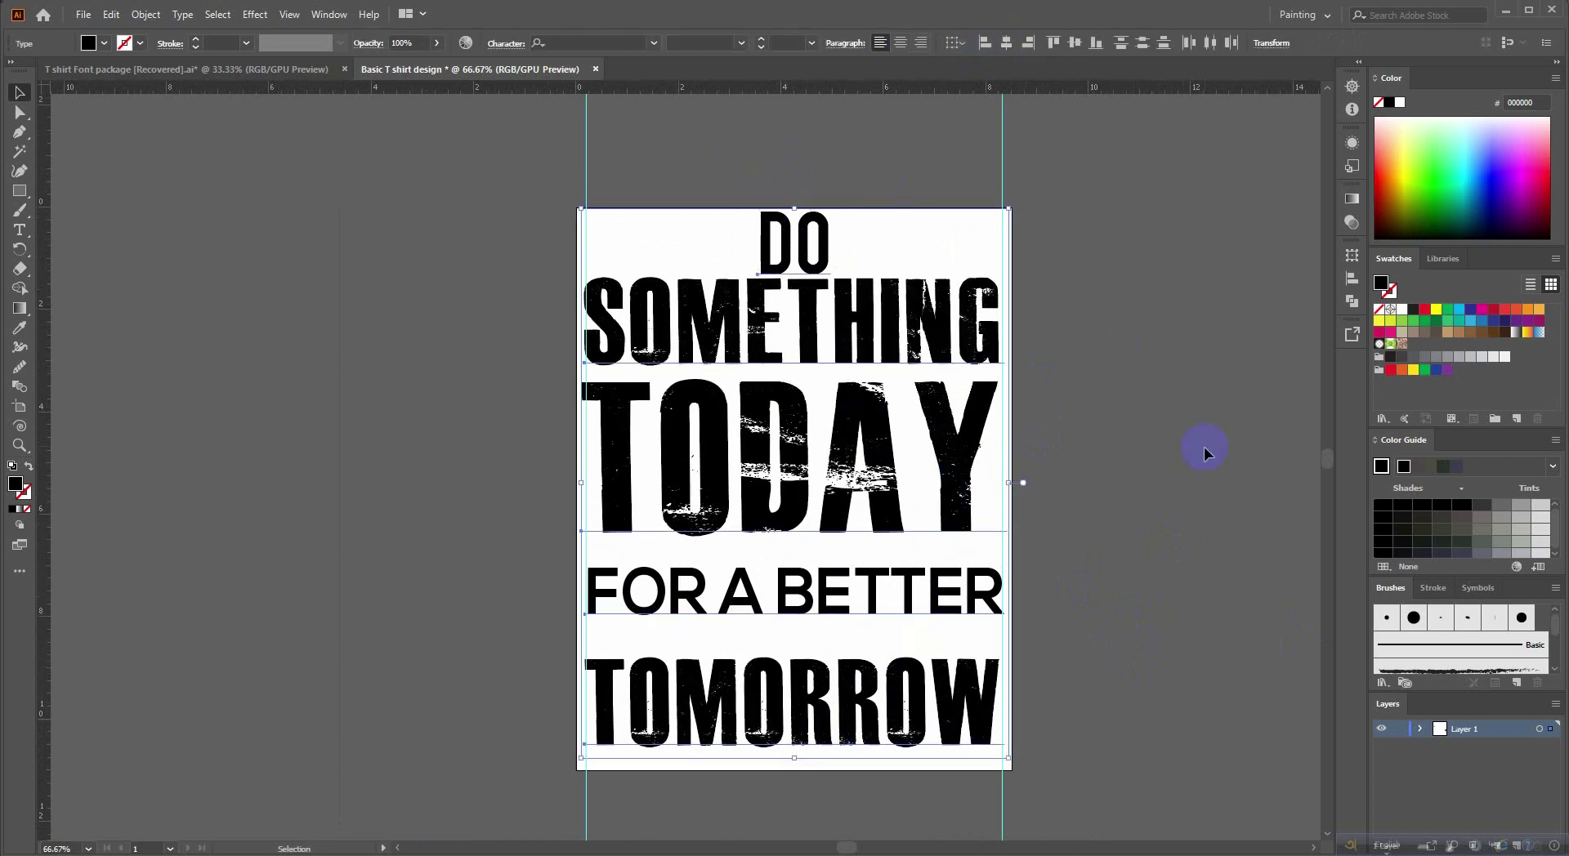
pyautogui.scroll(2, 805, 297)
pyautogui.scroll(-1, 1223, 443)
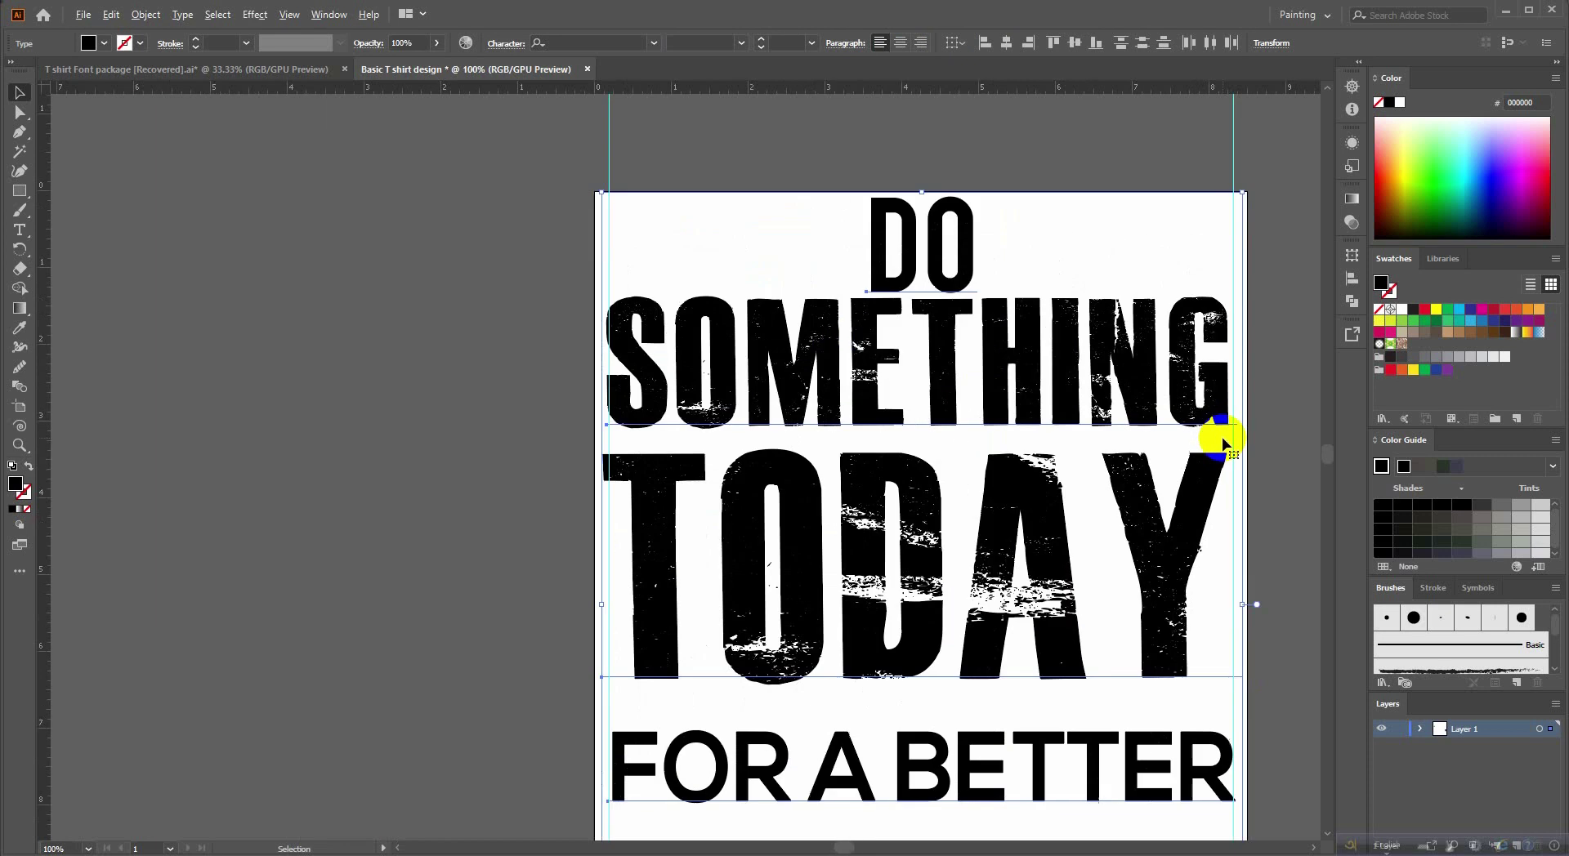
pyautogui.press('Right')
pyautogui.press('Right')
pyautogui.press('Right')
pyautogui.press('Right')
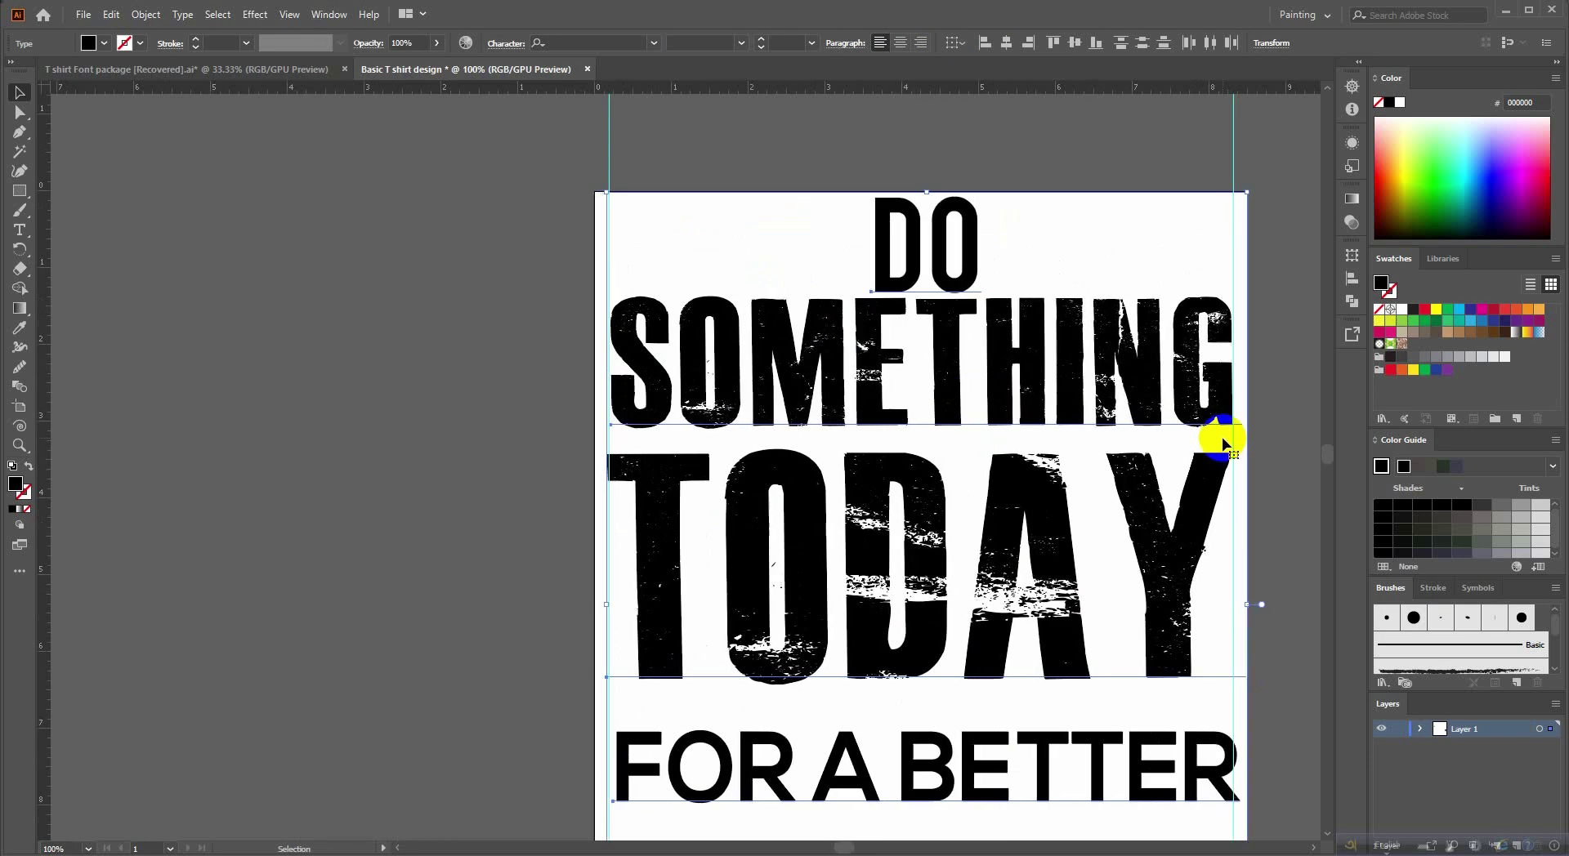
pyautogui.press('Right')
pyautogui.press('Left')
pyautogui.scroll(1, 630, 202)
pyautogui.scroll(2, 641, 199)
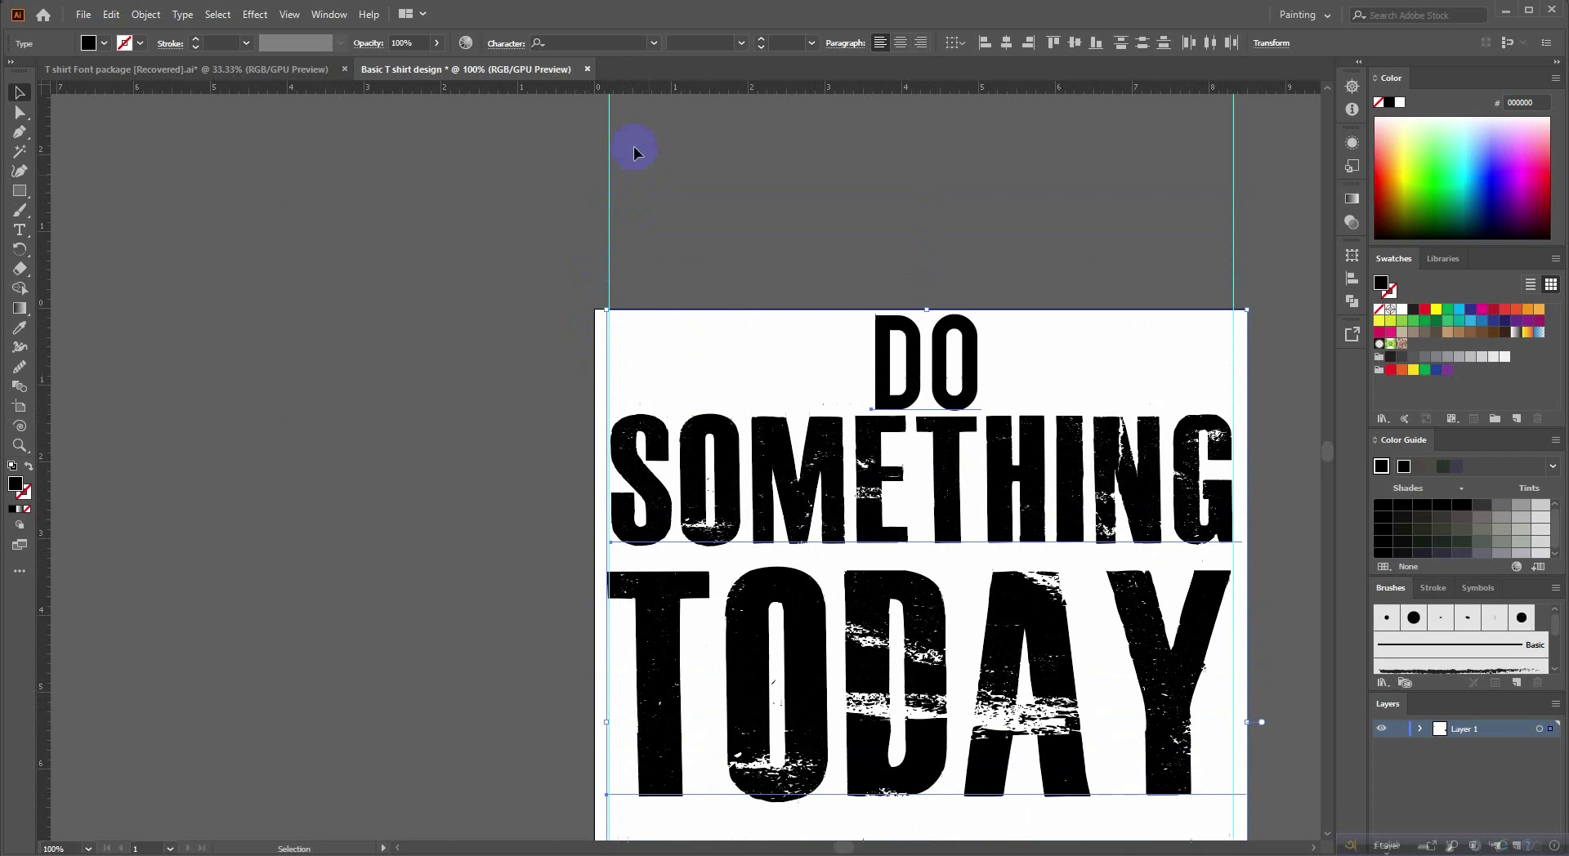
pyautogui.click(676, 205)
pyautogui.scroll(-2, 700, 420)
# Select the TODAY line with the whole artboard in view.
pyautogui.moveTo(1239, 466); pyautogui.dragTo(1133, 385)
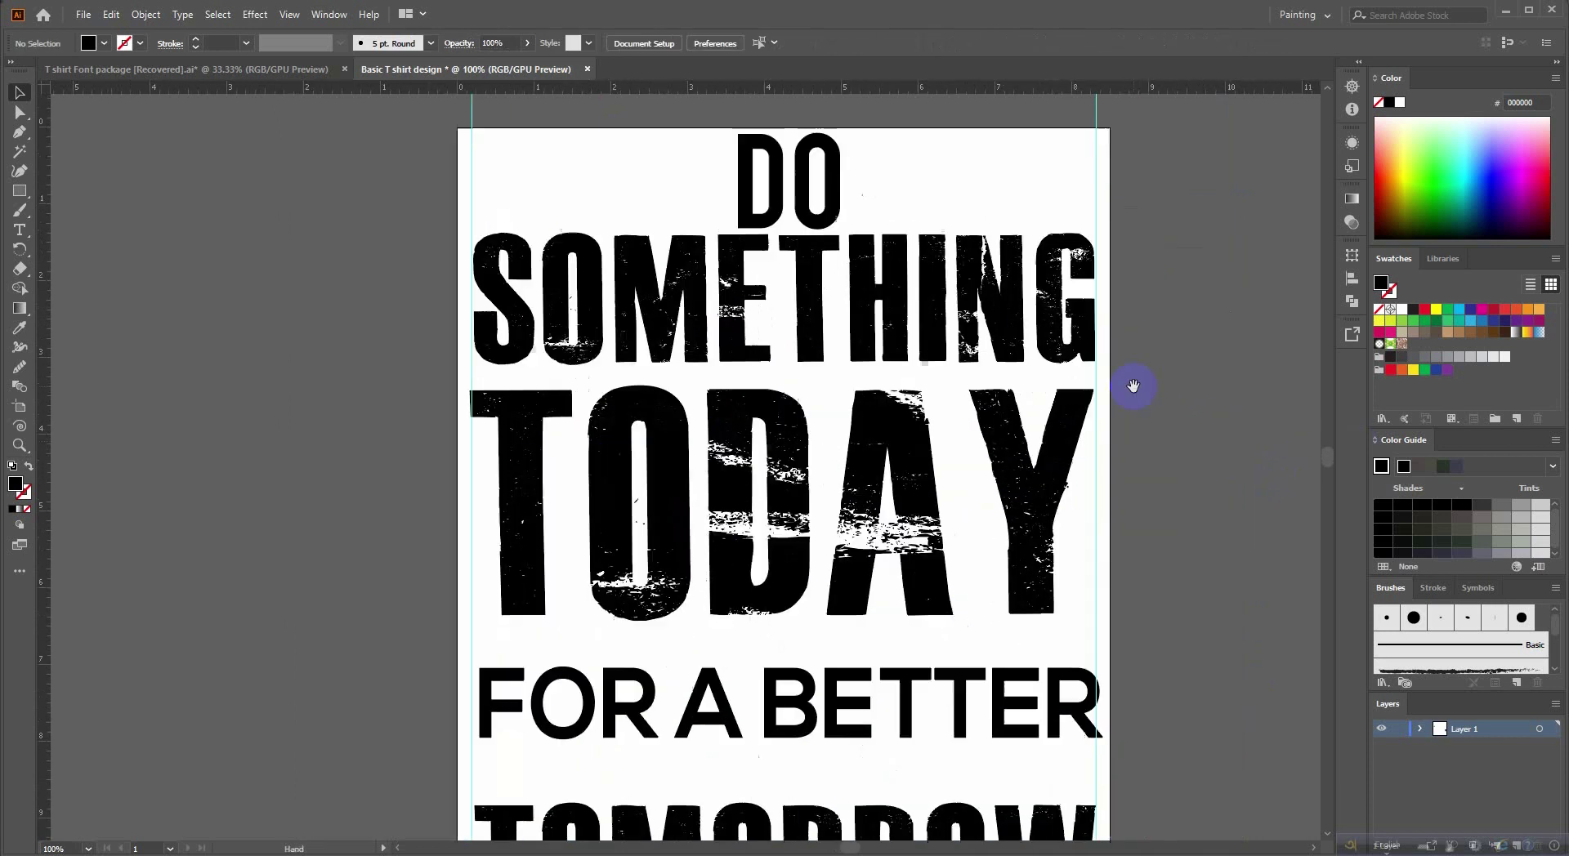
pyautogui.scroll(1, 1061, 458)
pyautogui.click(572, 493)
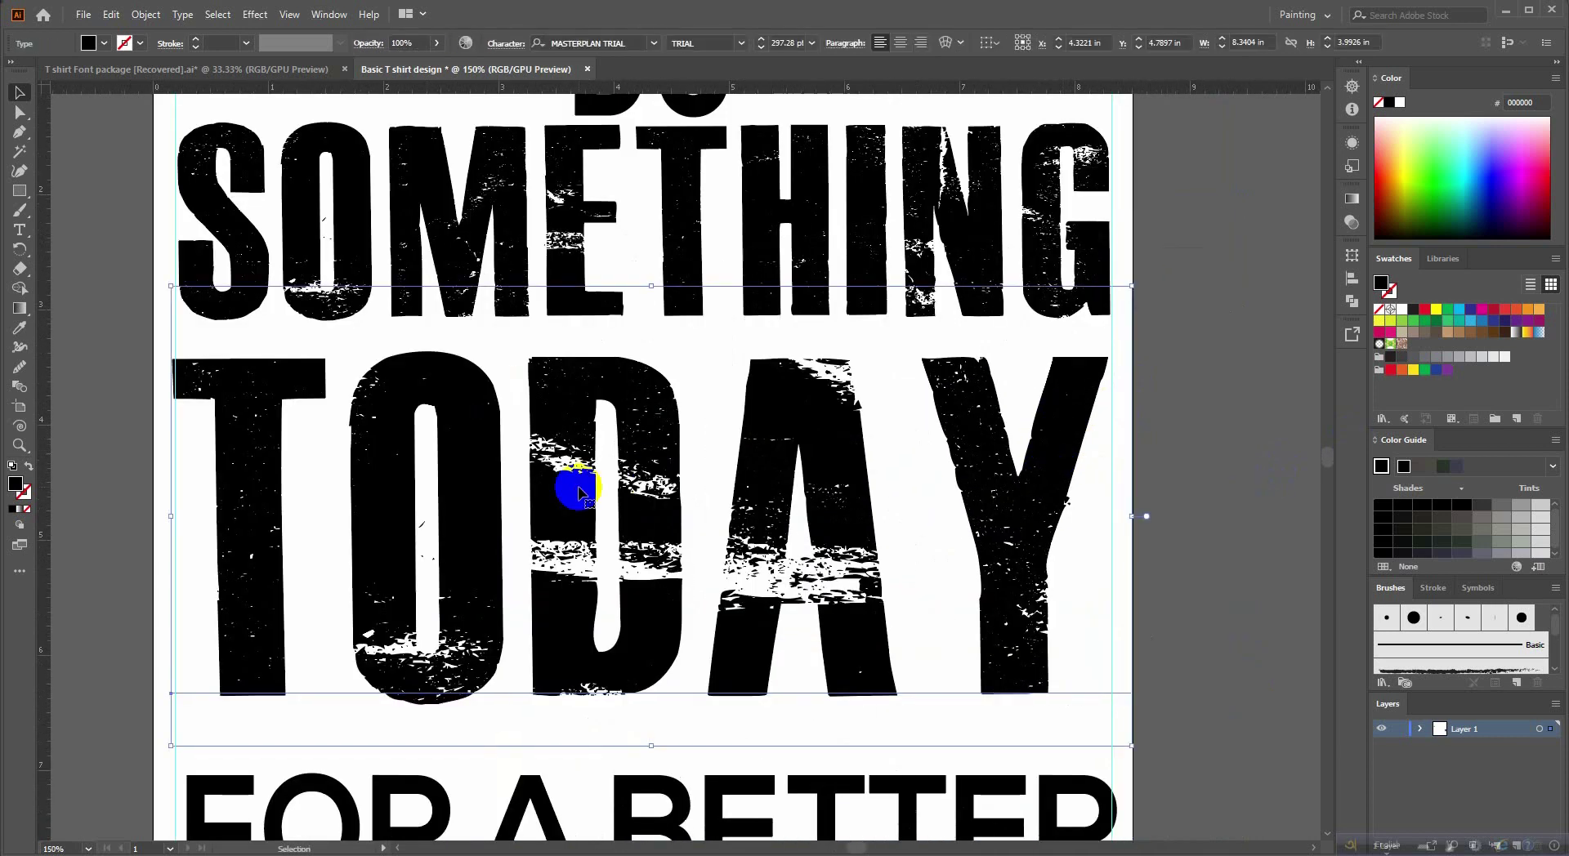
pyautogui.scroll(-3, 1066, 424)
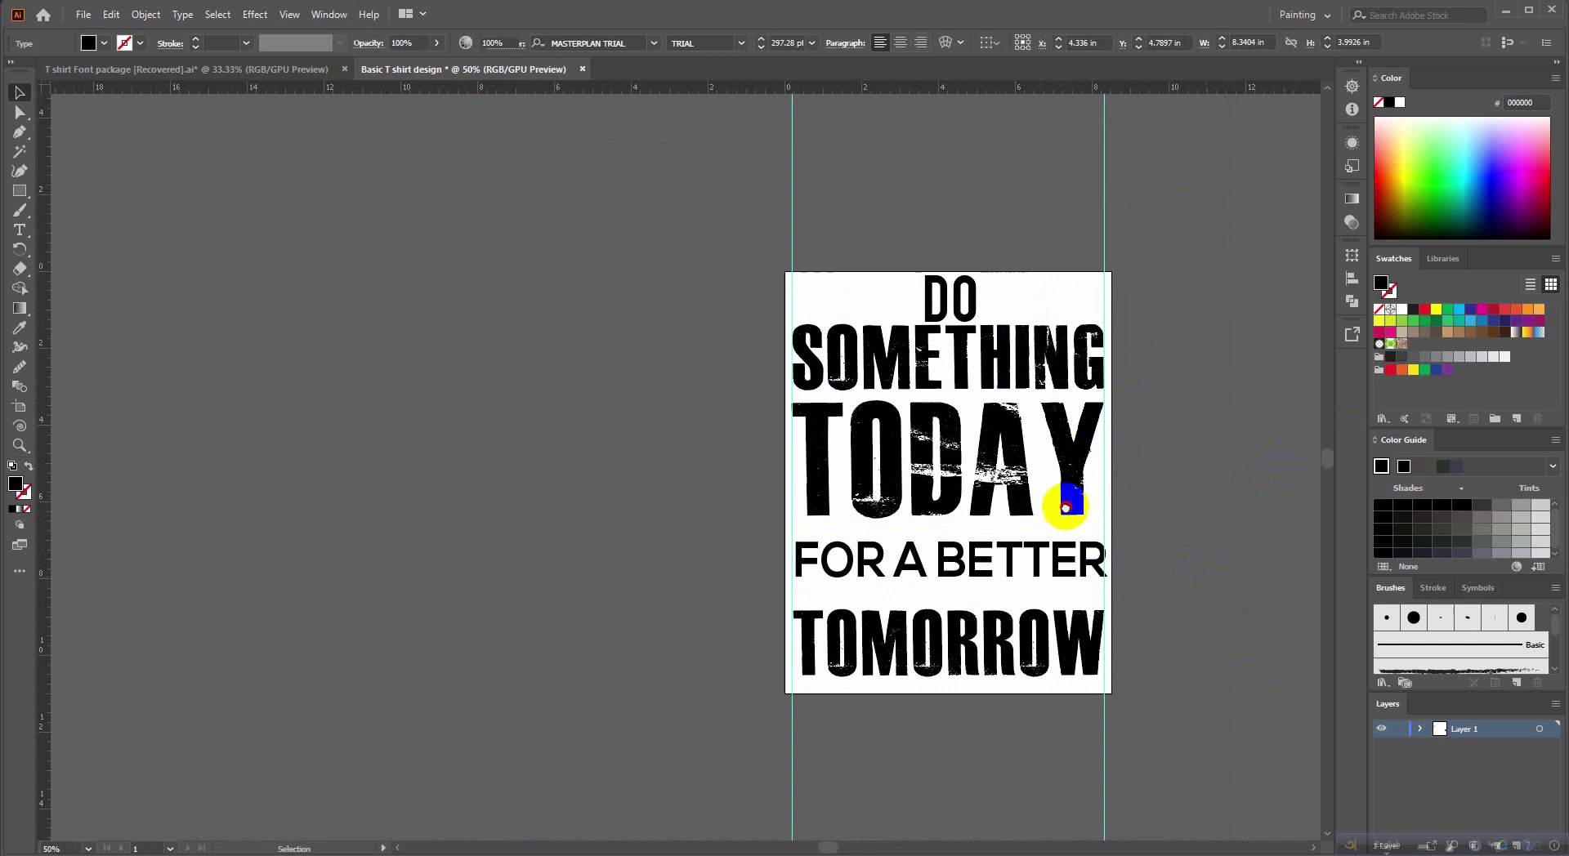
pyautogui.moveTo(1061, 500); pyautogui.dragTo(917, 477)
pyautogui.scroll(1, 916, 476)
pyautogui.scroll(1, 914, 490)
pyautogui.scroll(1, 823, 496)
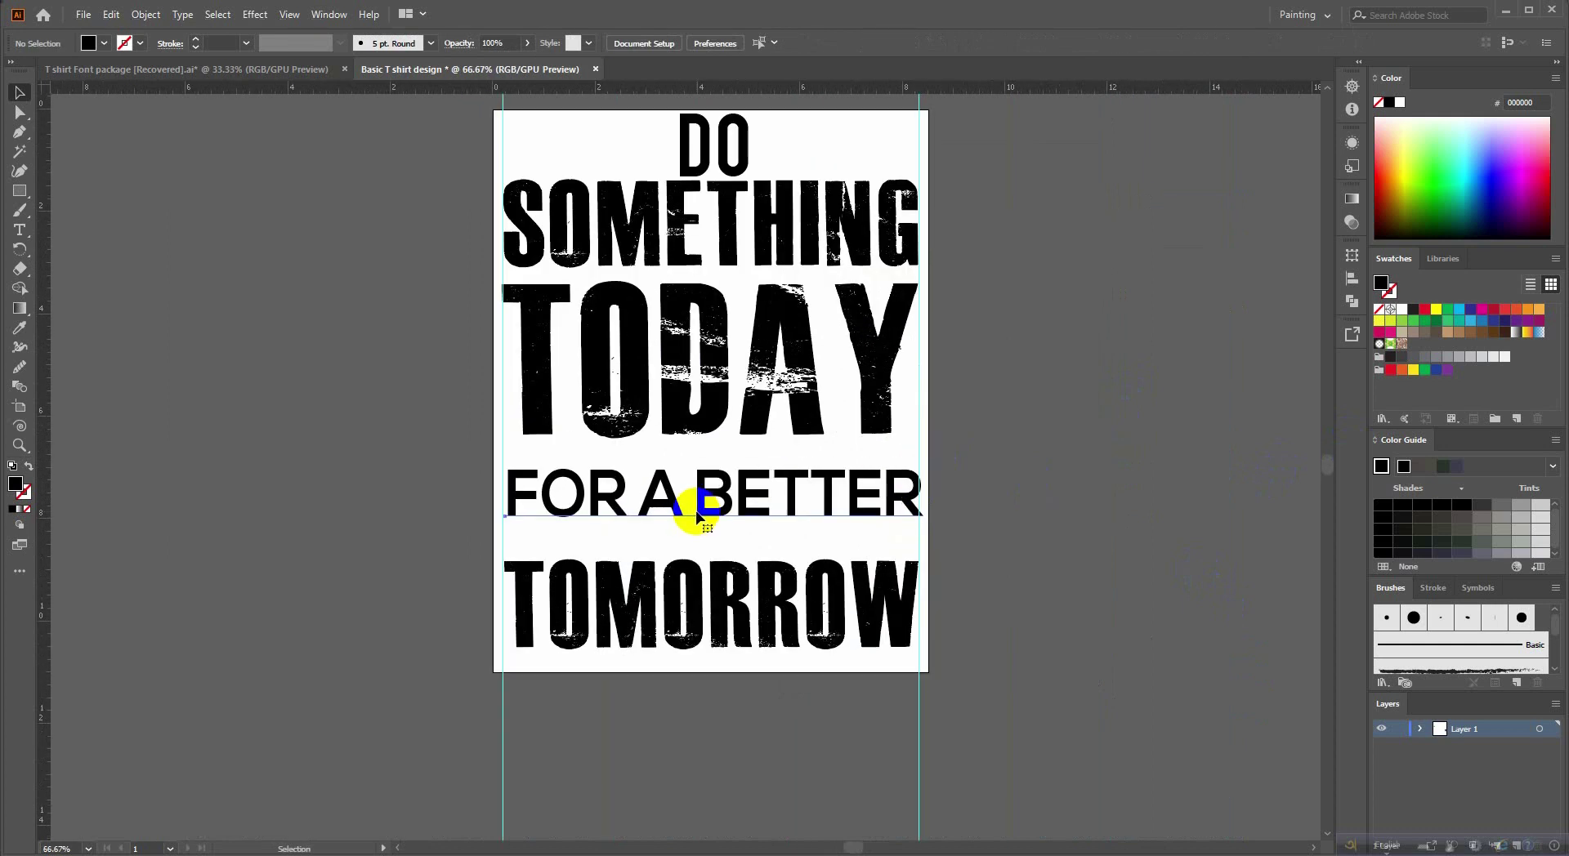
# Nudge FOR A BETTER one step left and reselect it.
pyautogui.click(690, 507)
pyautogui.scroll(2, 510, 467)
pyautogui.press('Left')
pyautogui.press('Left')
pyautogui.press('Left')
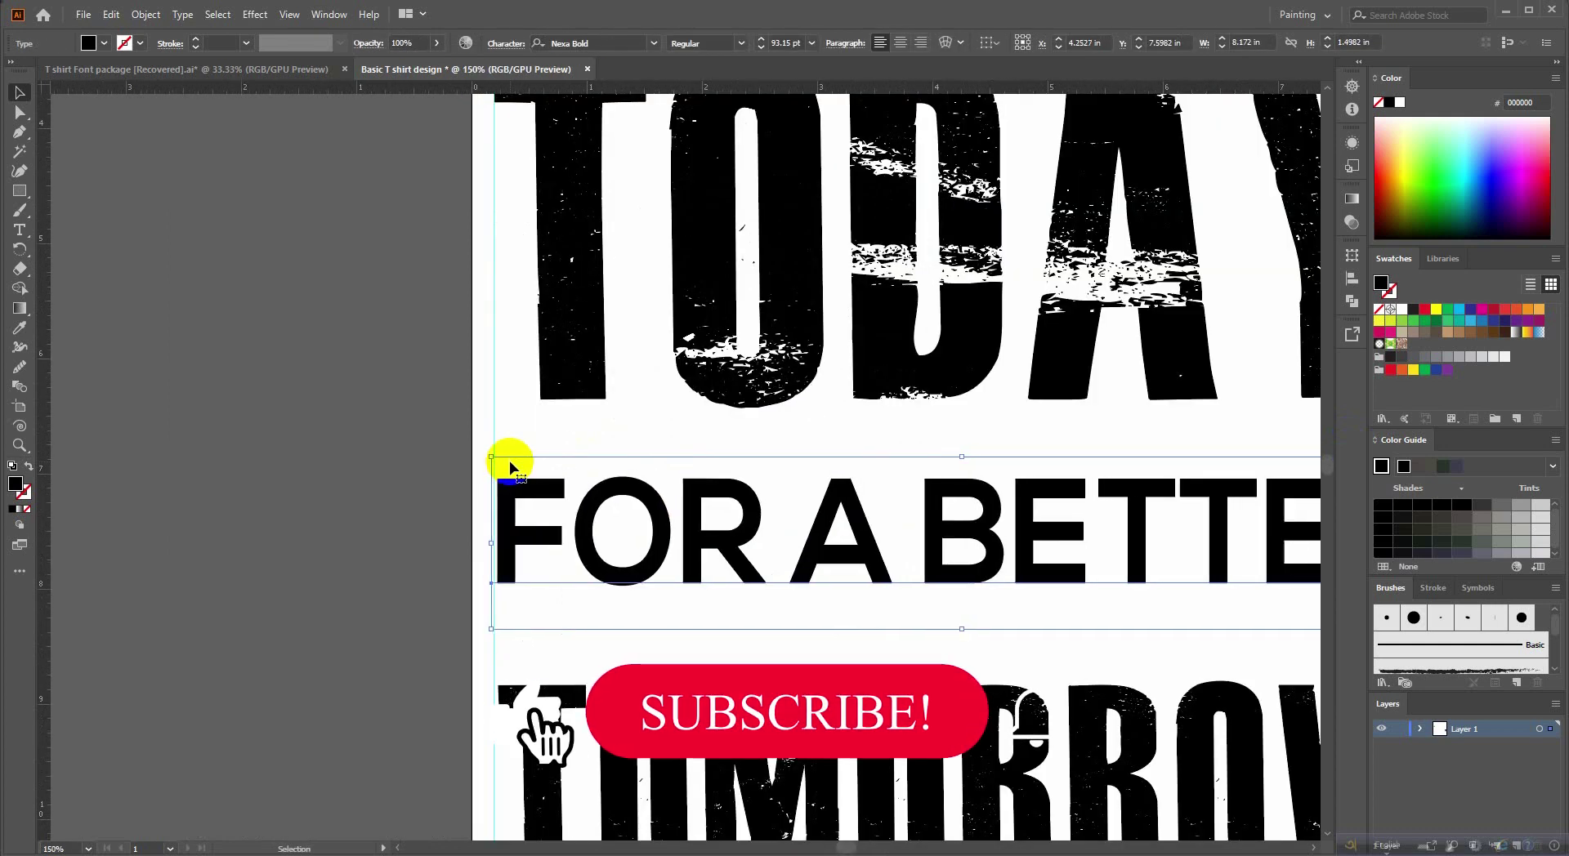
pyautogui.scroll(-1, 512, 467)
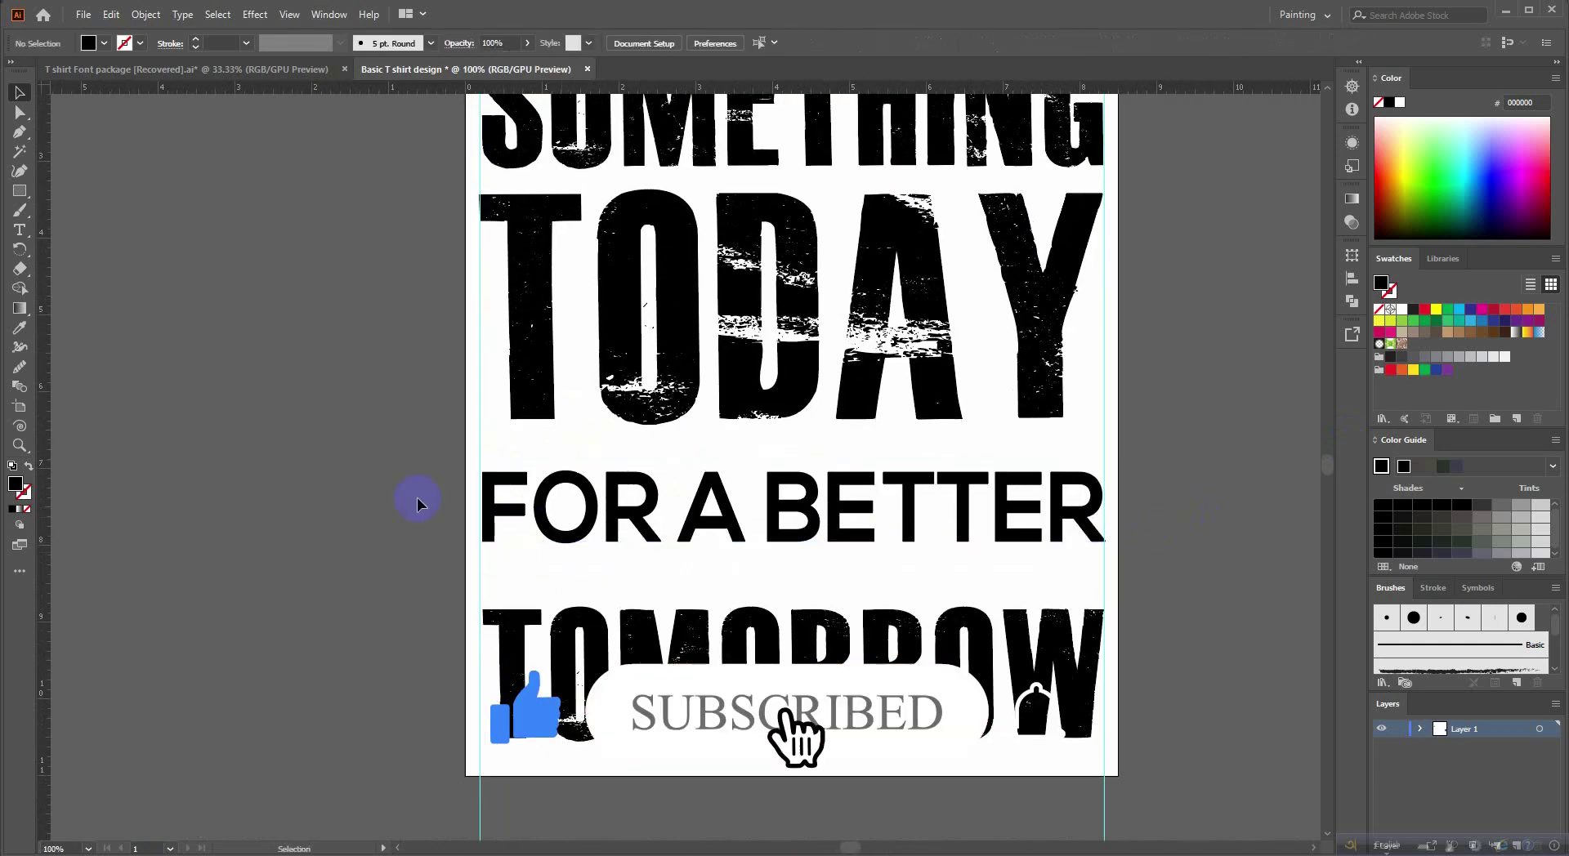
pyautogui.click(583, 467)
pyautogui.click(558, 499)
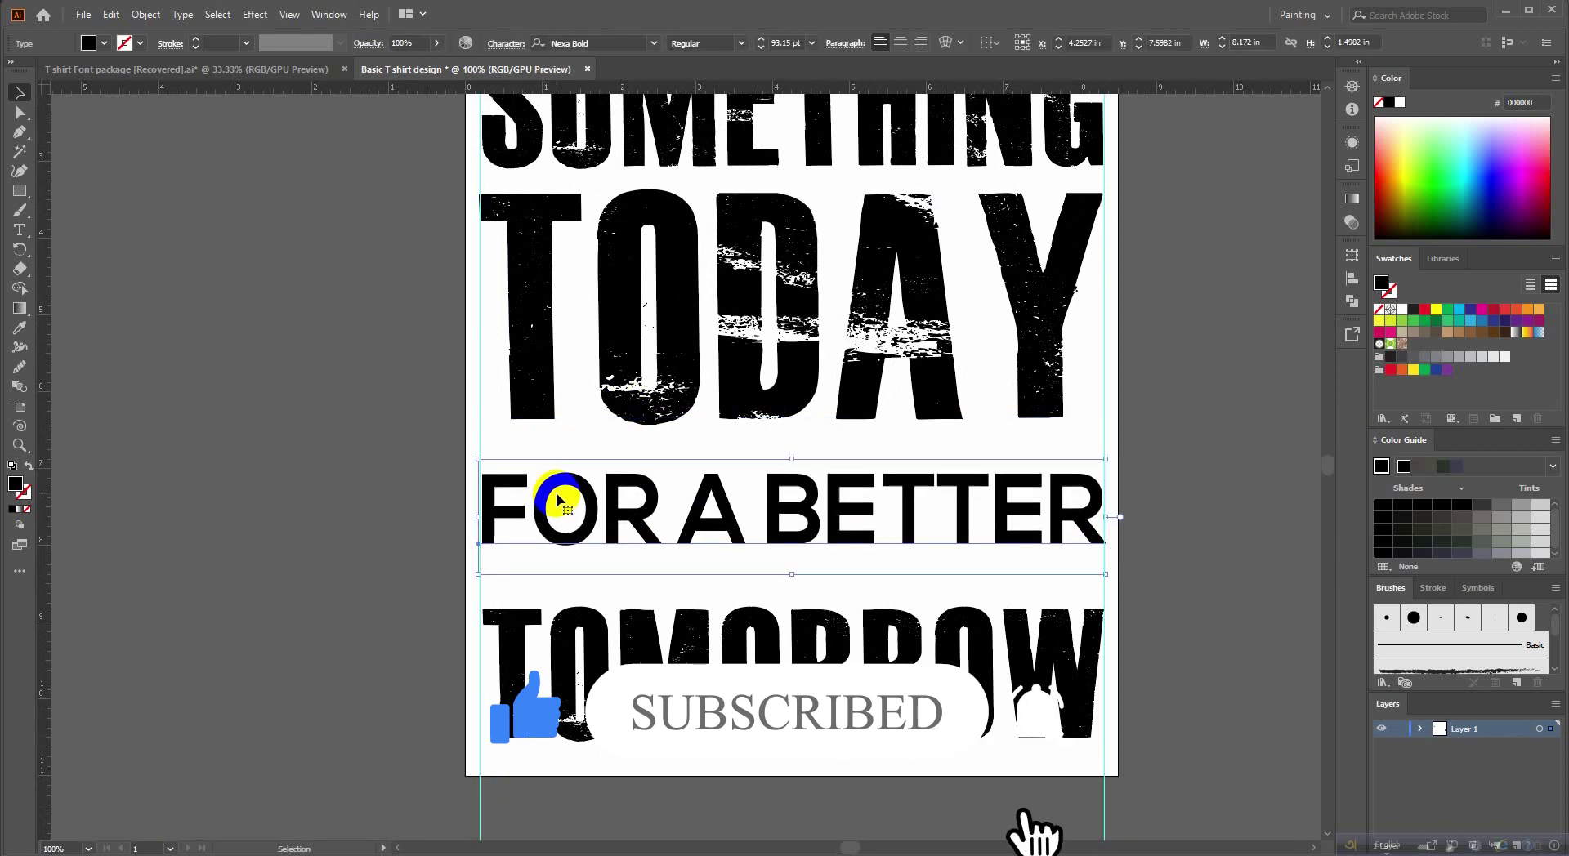
pyautogui.click(19, 190)
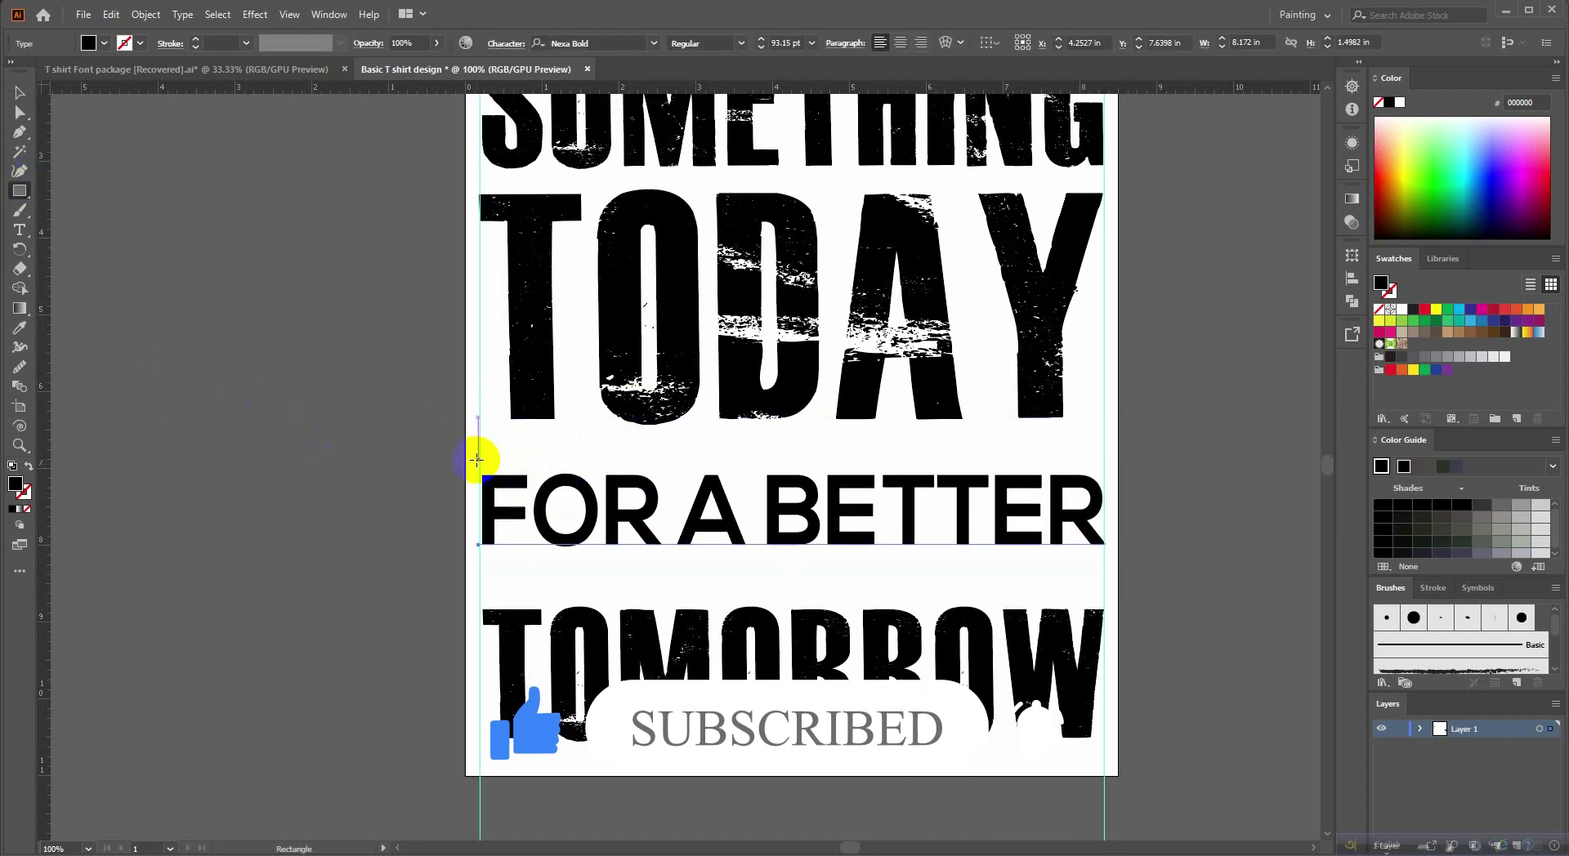
pyautogui.click(24, 90)
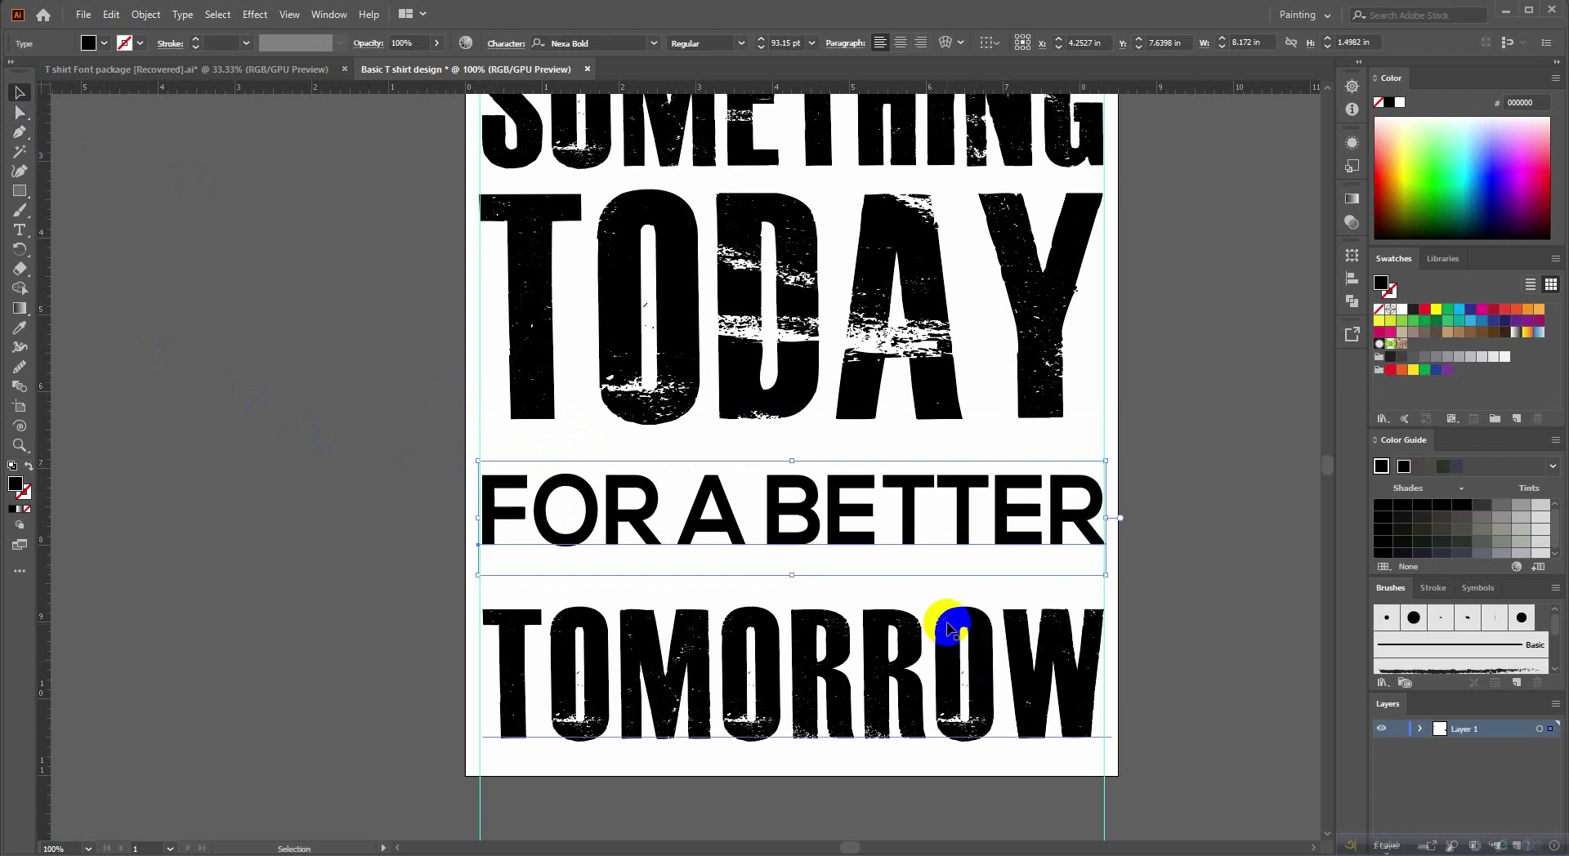
# Narrow FOR A BETTER slightly and draw a rectangle covering that line.
pyautogui.moveTo(480, 517); pyautogui.dragTo(496, 518)
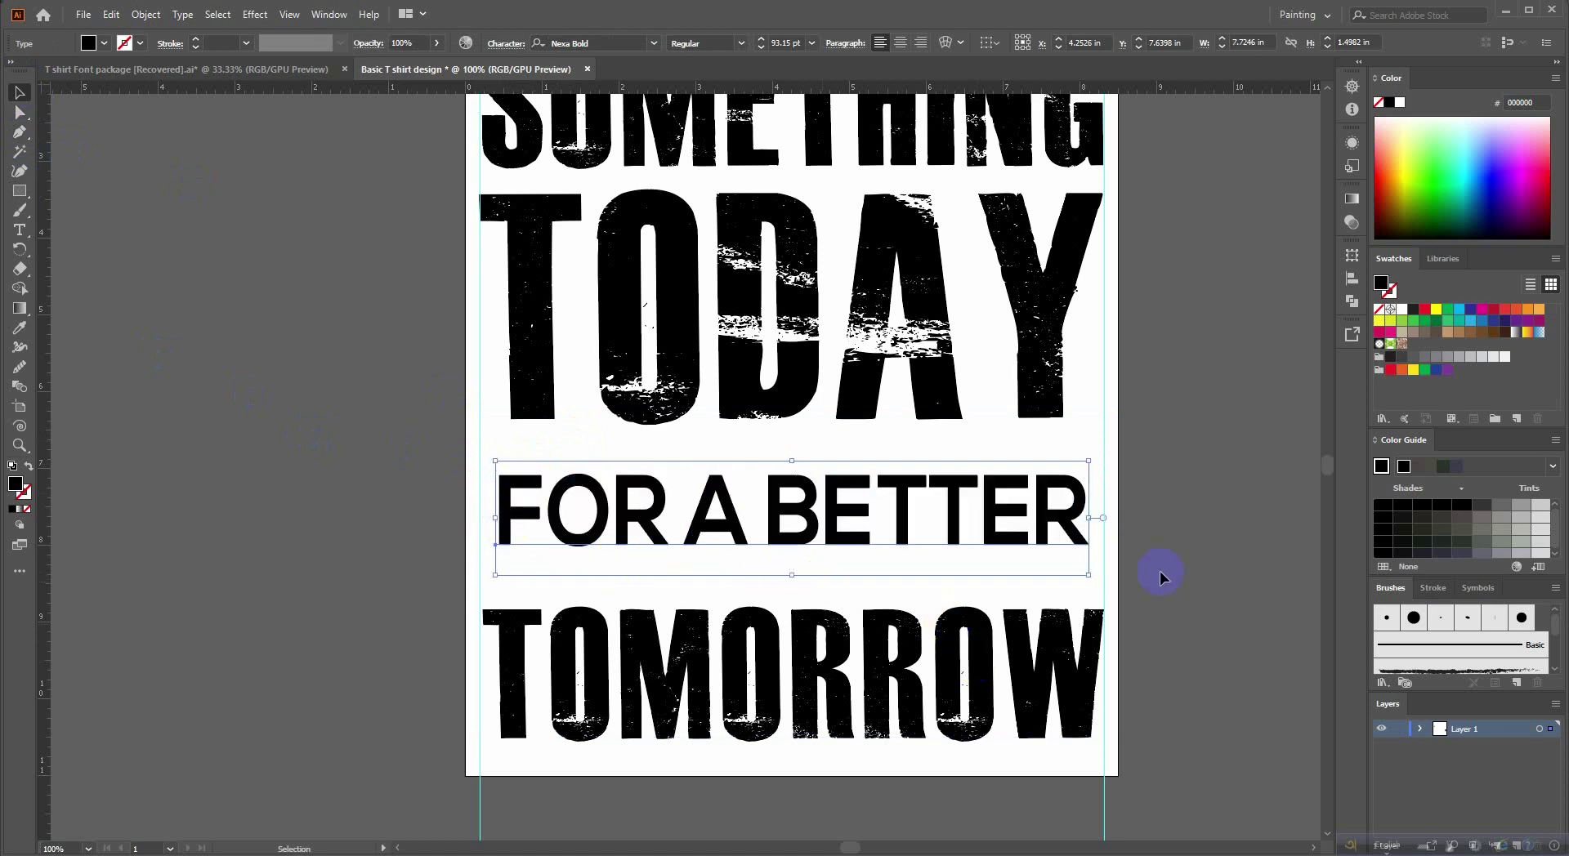
pyautogui.click(1224, 557)
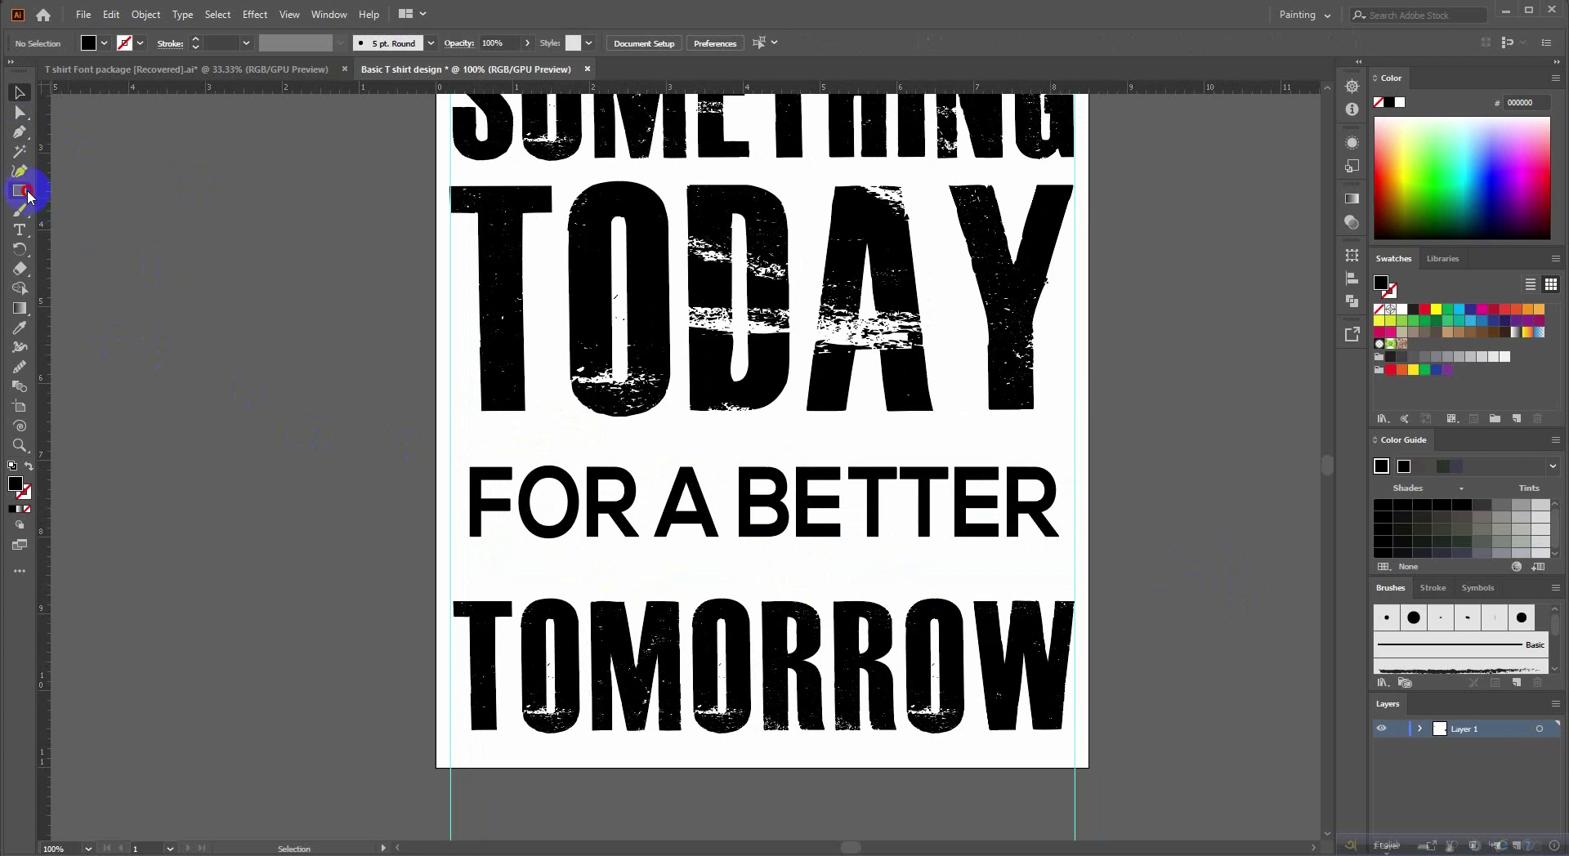
pyautogui.moveTo(450, 450); pyautogui.dragTo(1074, 553)
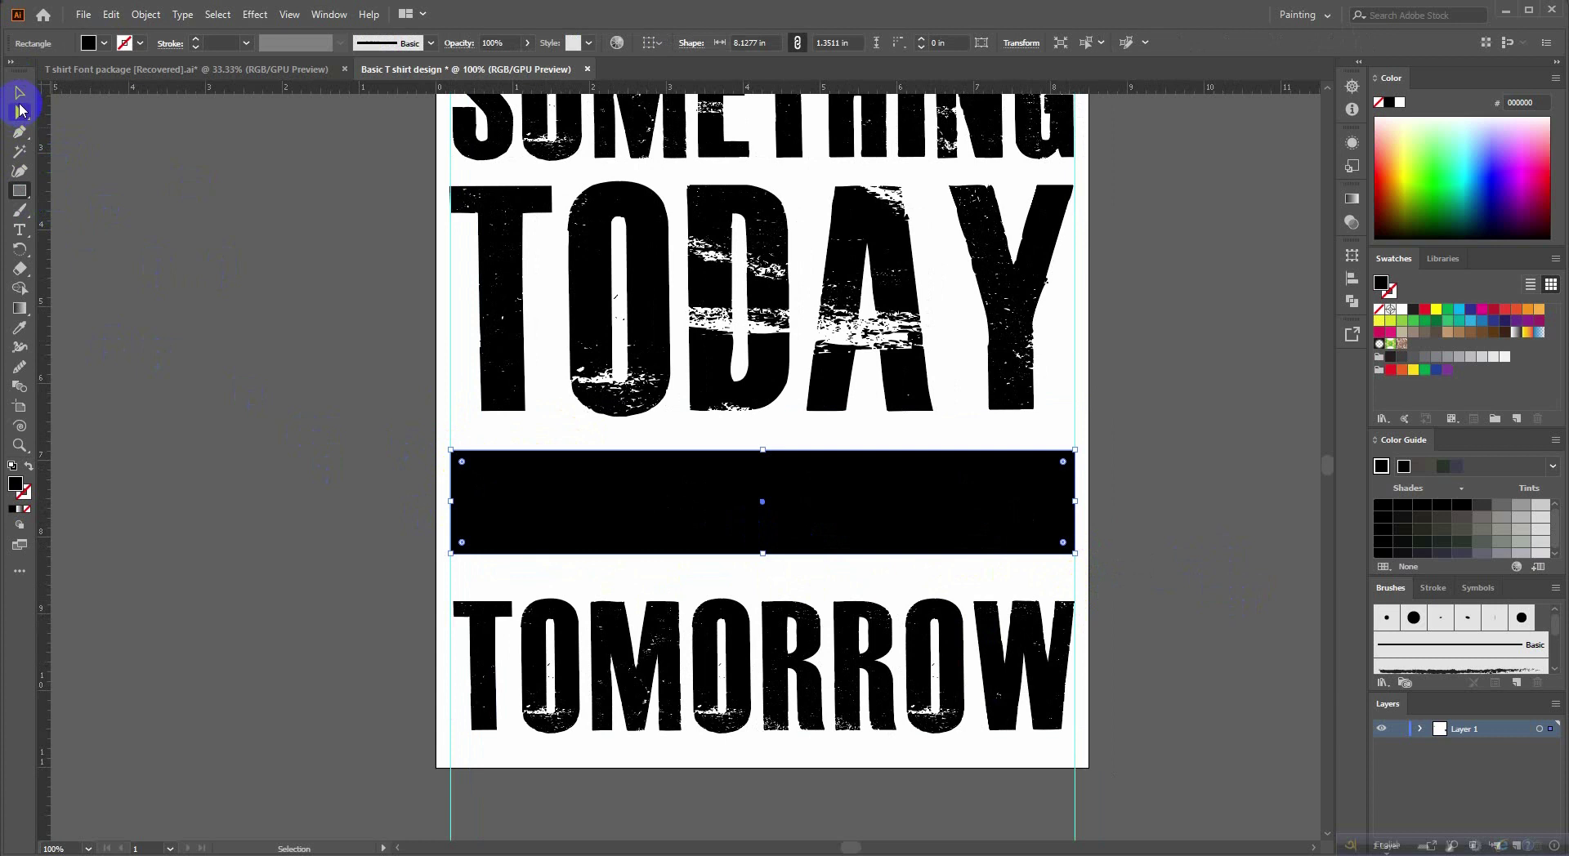
# Fill the rectangle with gray 606060 and send it behind the text.
pyautogui.scroll(1, 784, 531)
pyautogui.click(22, 333)
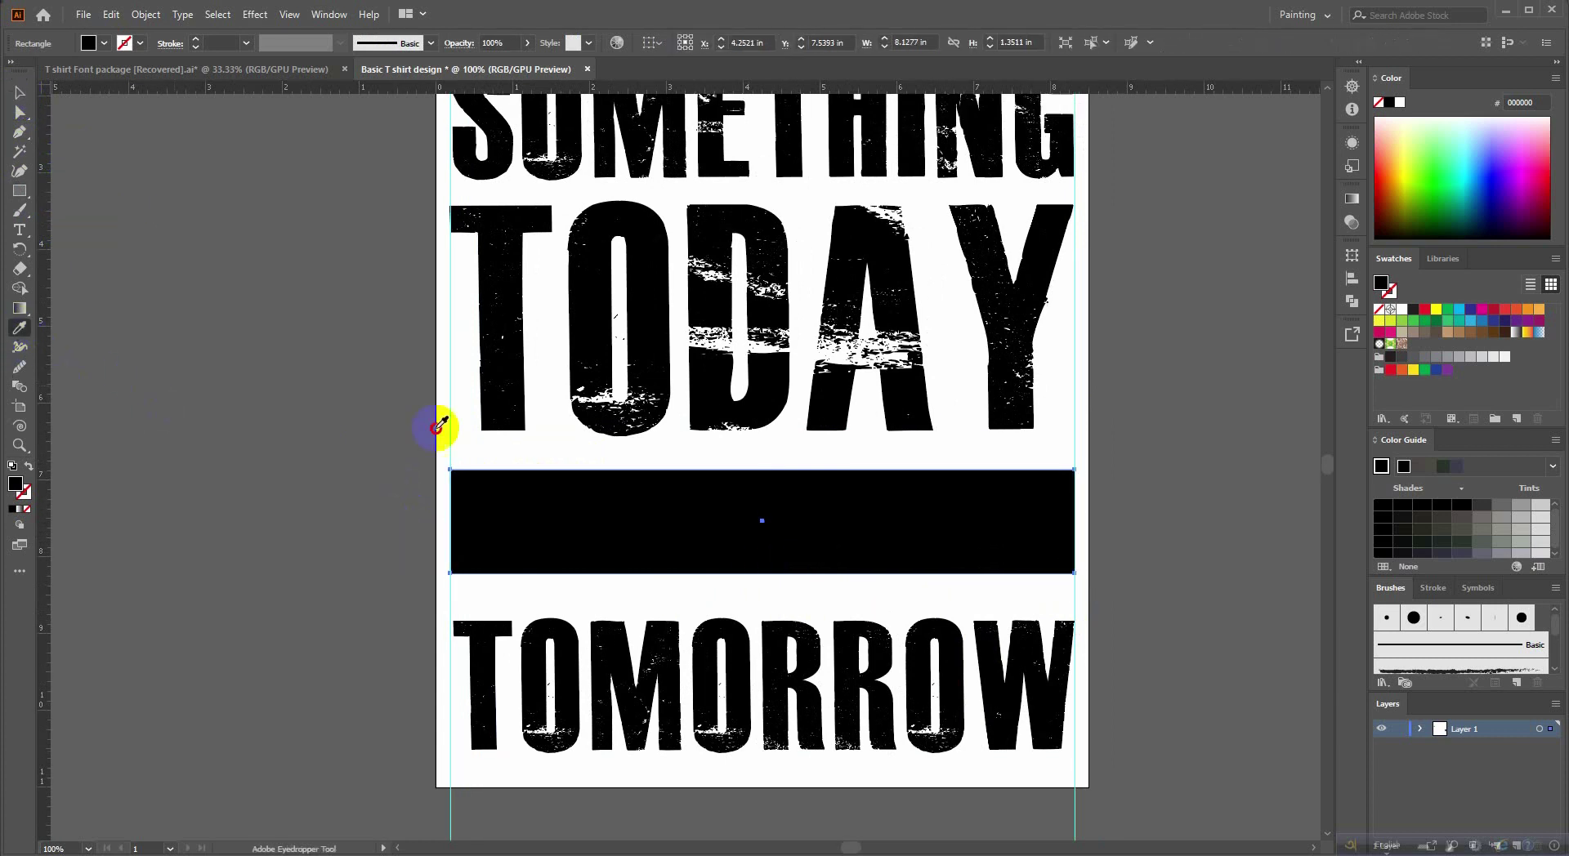
pyautogui.click(251, 361)
pyautogui.click(19, 92)
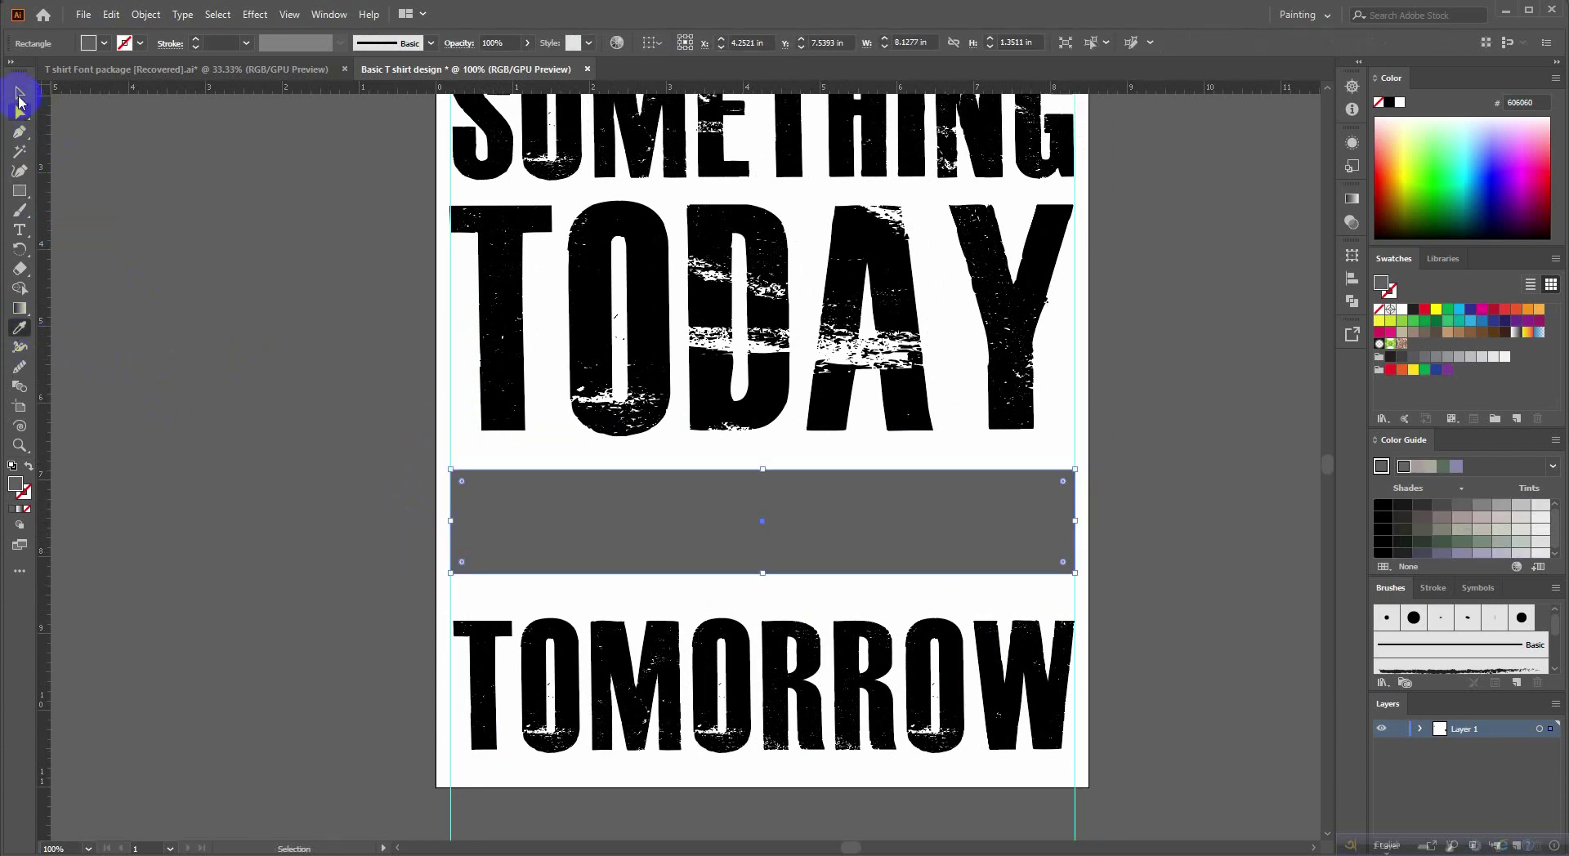
pyautogui.click(801, 570)
pyautogui.rightClick(765, 527)
pyautogui.moveTo(811, 439)
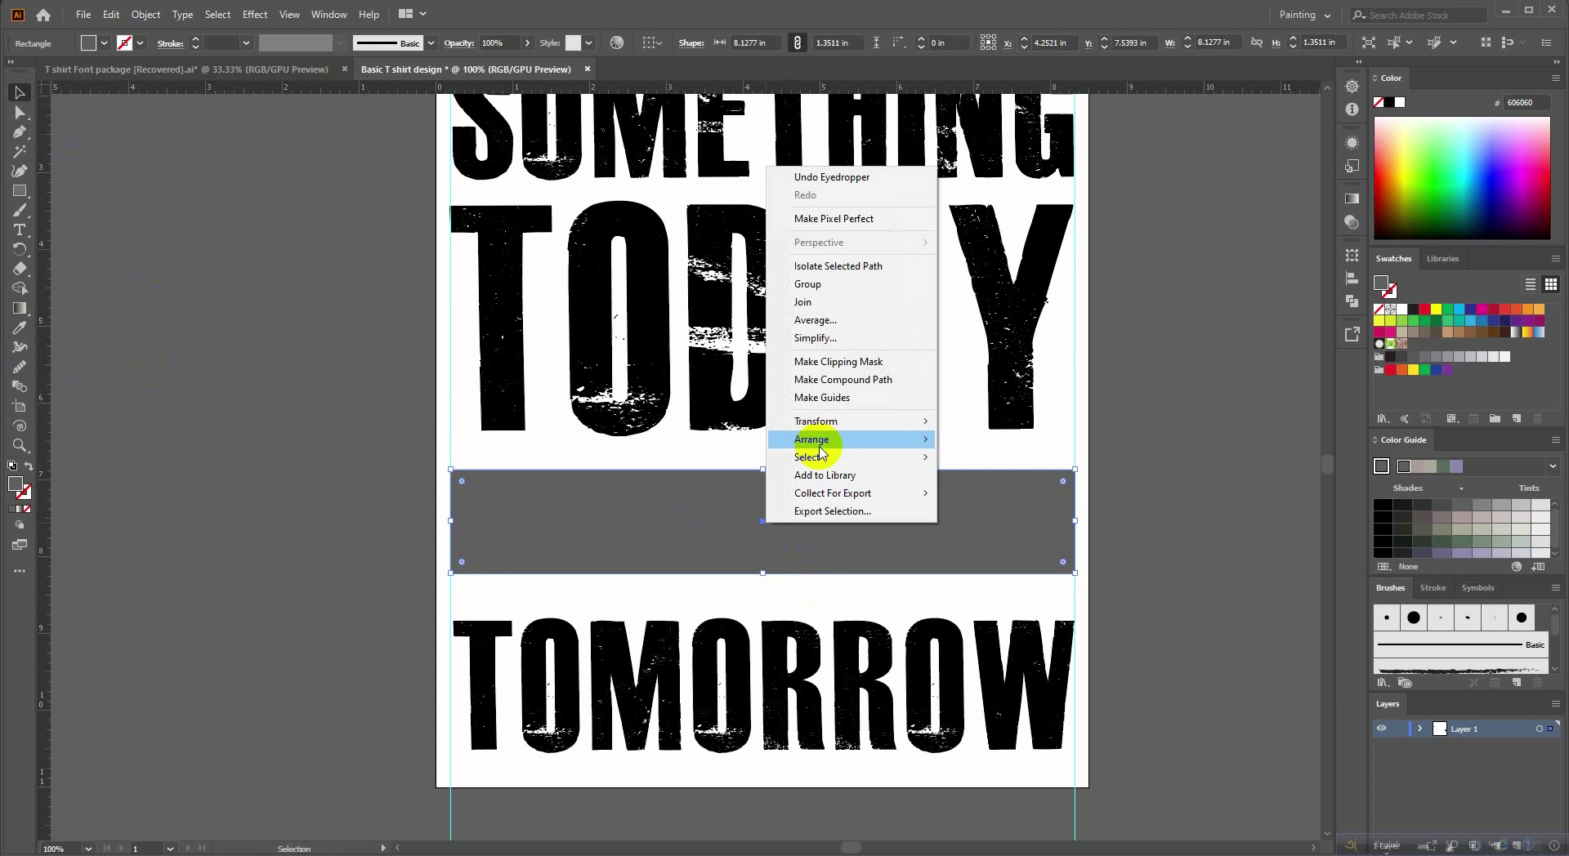
pyautogui.click(1062, 493)
pyautogui.scroll(2, 1038, 612)
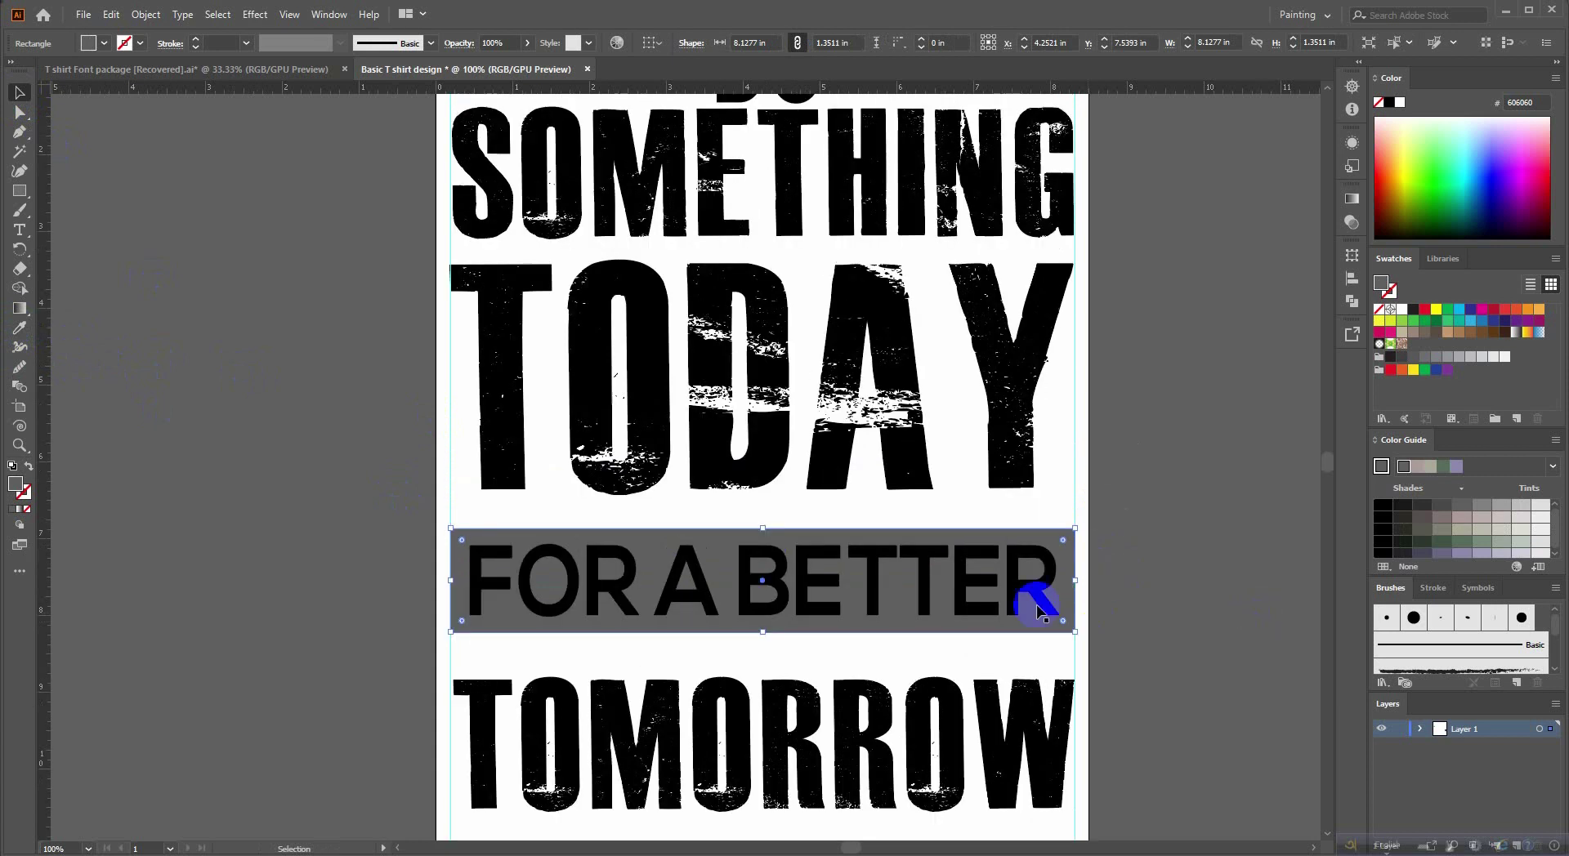
# Centre FOR A BETTER on the gray band, using the band as key object.
pyautogui.click(957, 599)
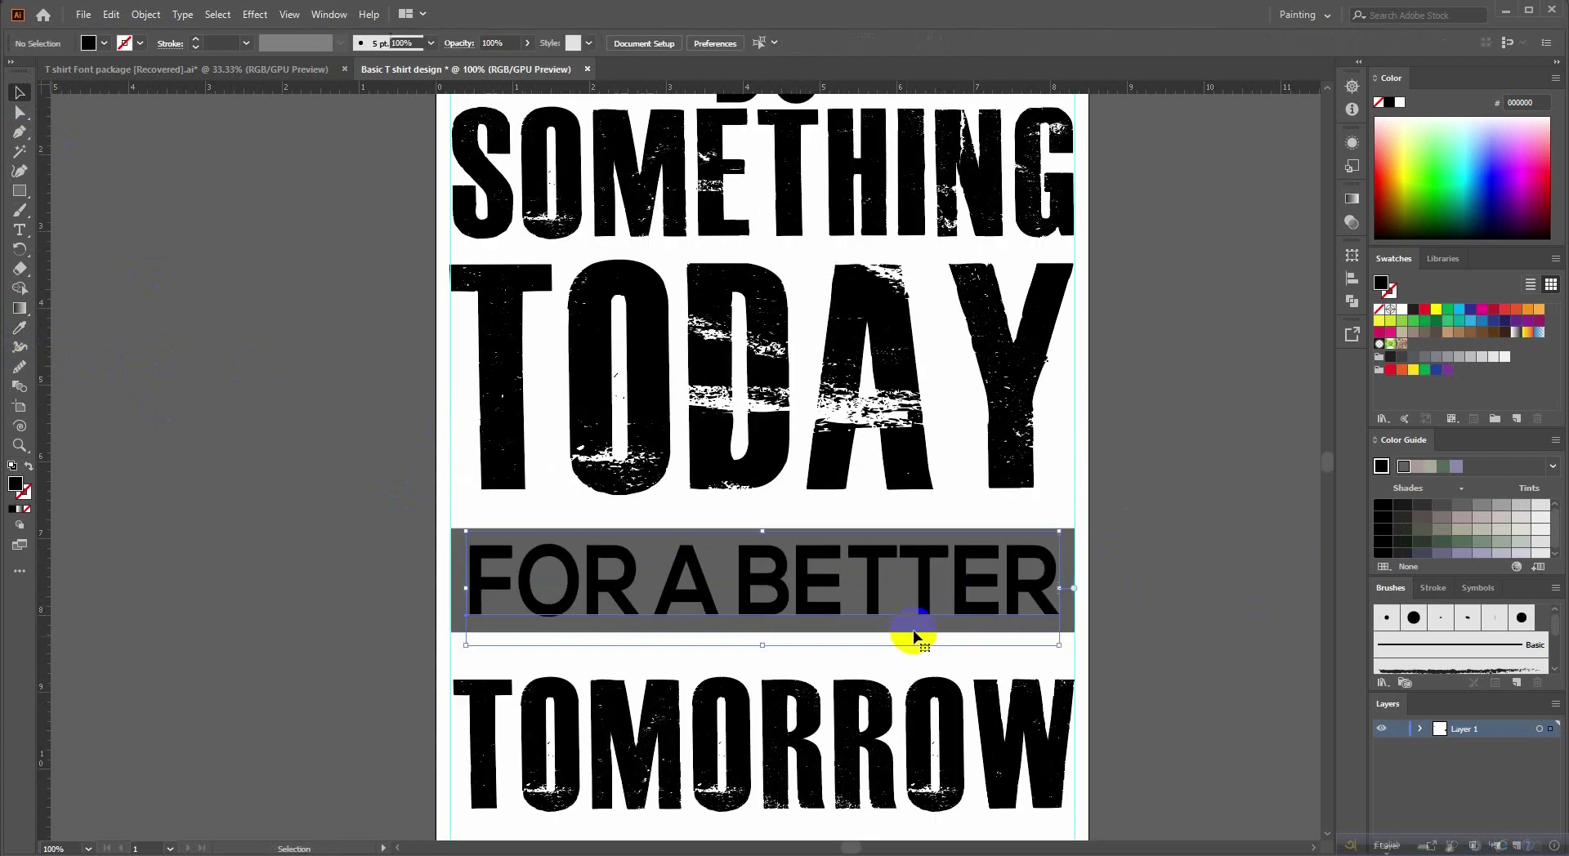
pyautogui.keyDown('shift'); pyautogui.click(1073, 560); pyautogui.keyUp('shift')
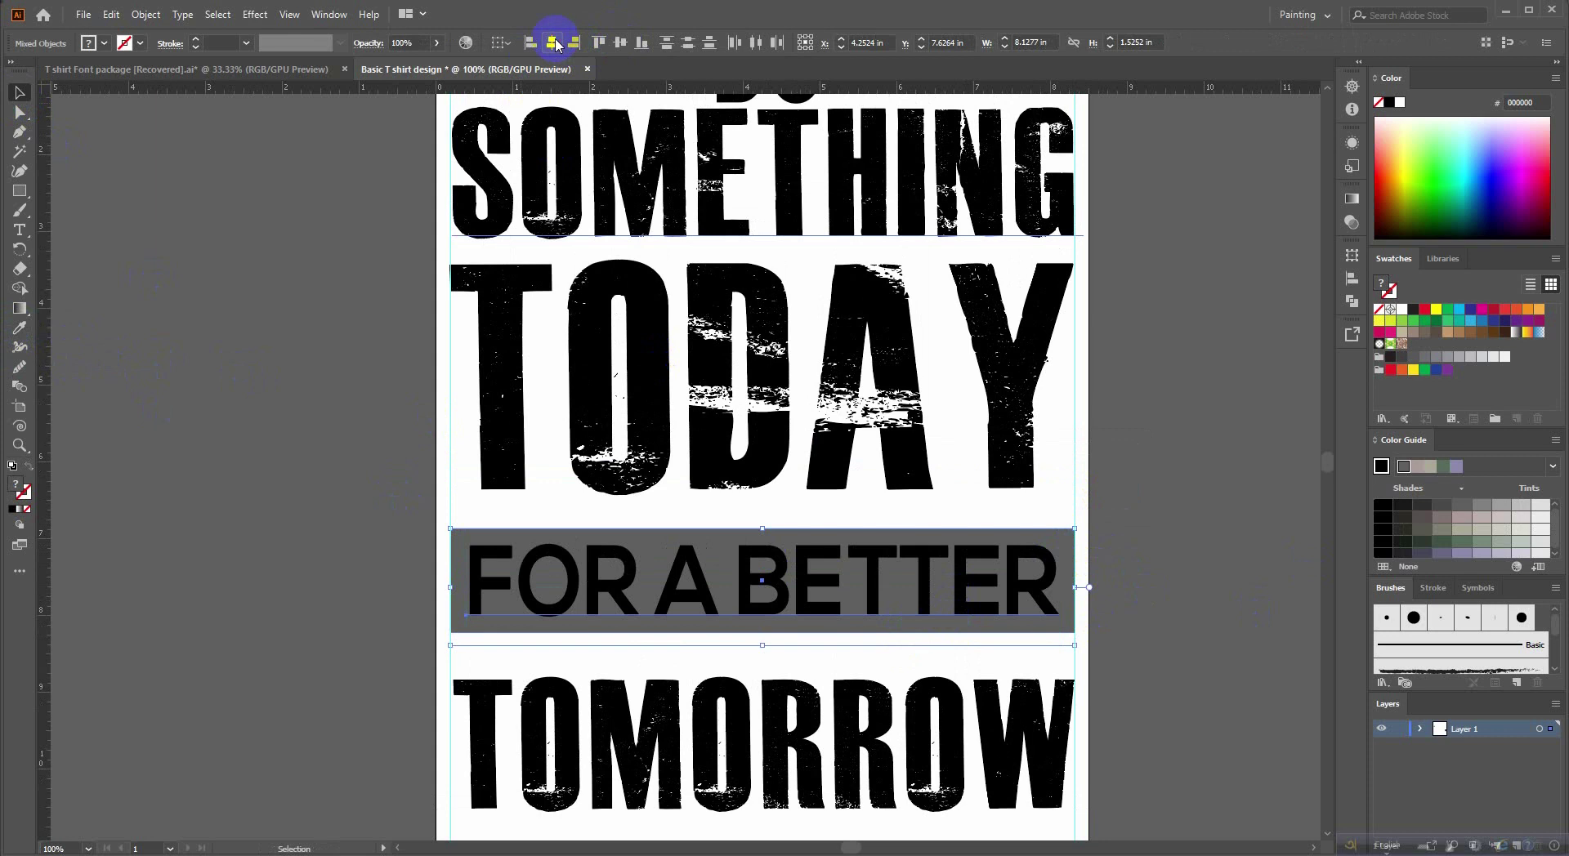
pyautogui.click(1052, 534)
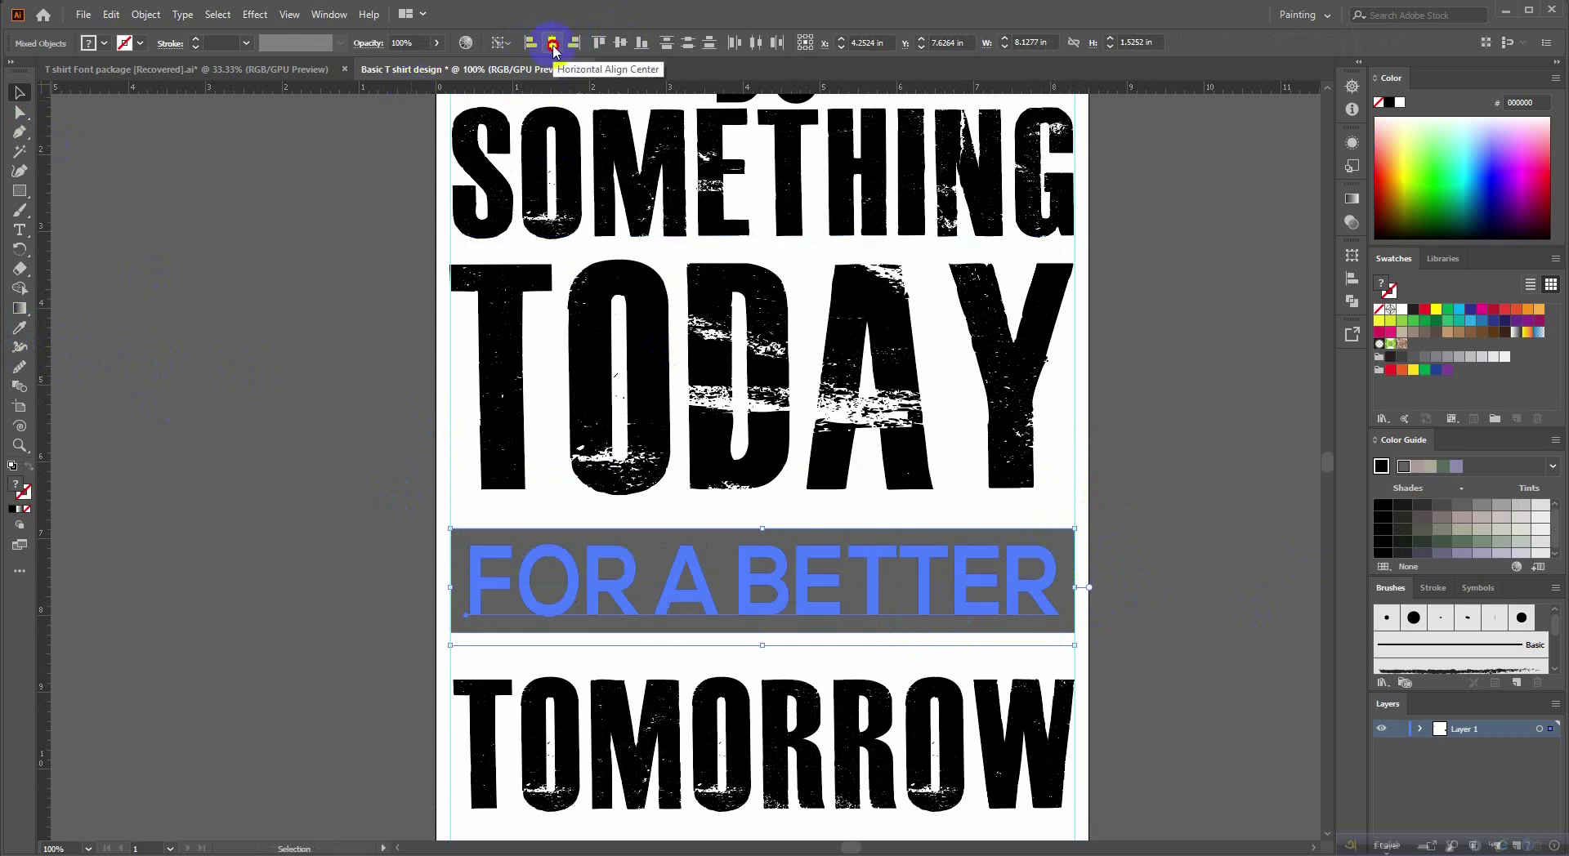
pyautogui.click(620, 42)
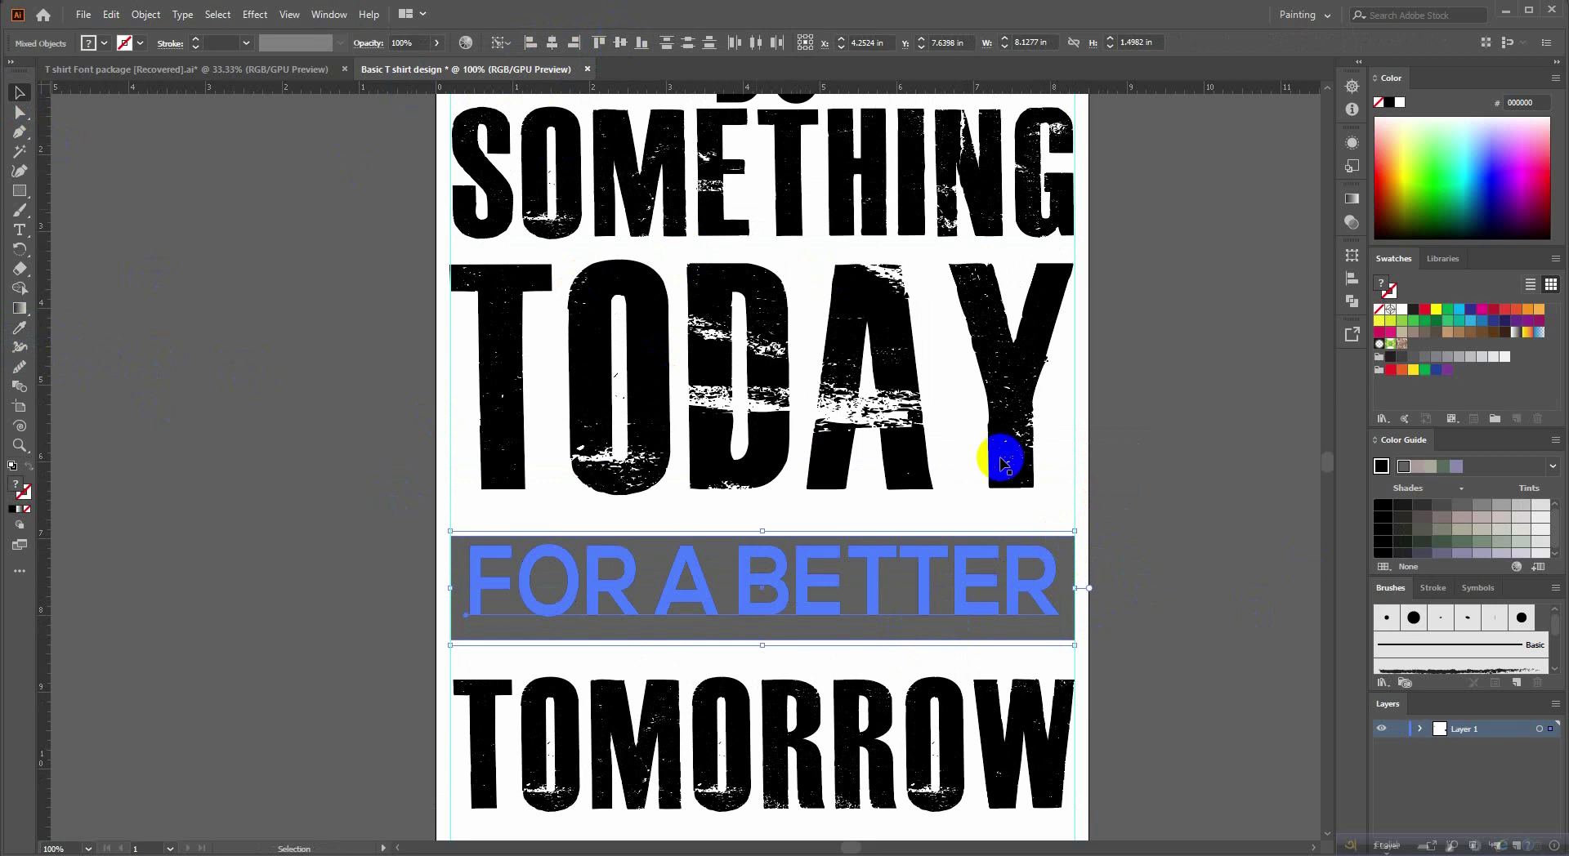
pyautogui.click(1224, 616)
# Nudge the FOR A BETTER text one step right, then select it with the band.
pyautogui.scroll(1, 693, 611)
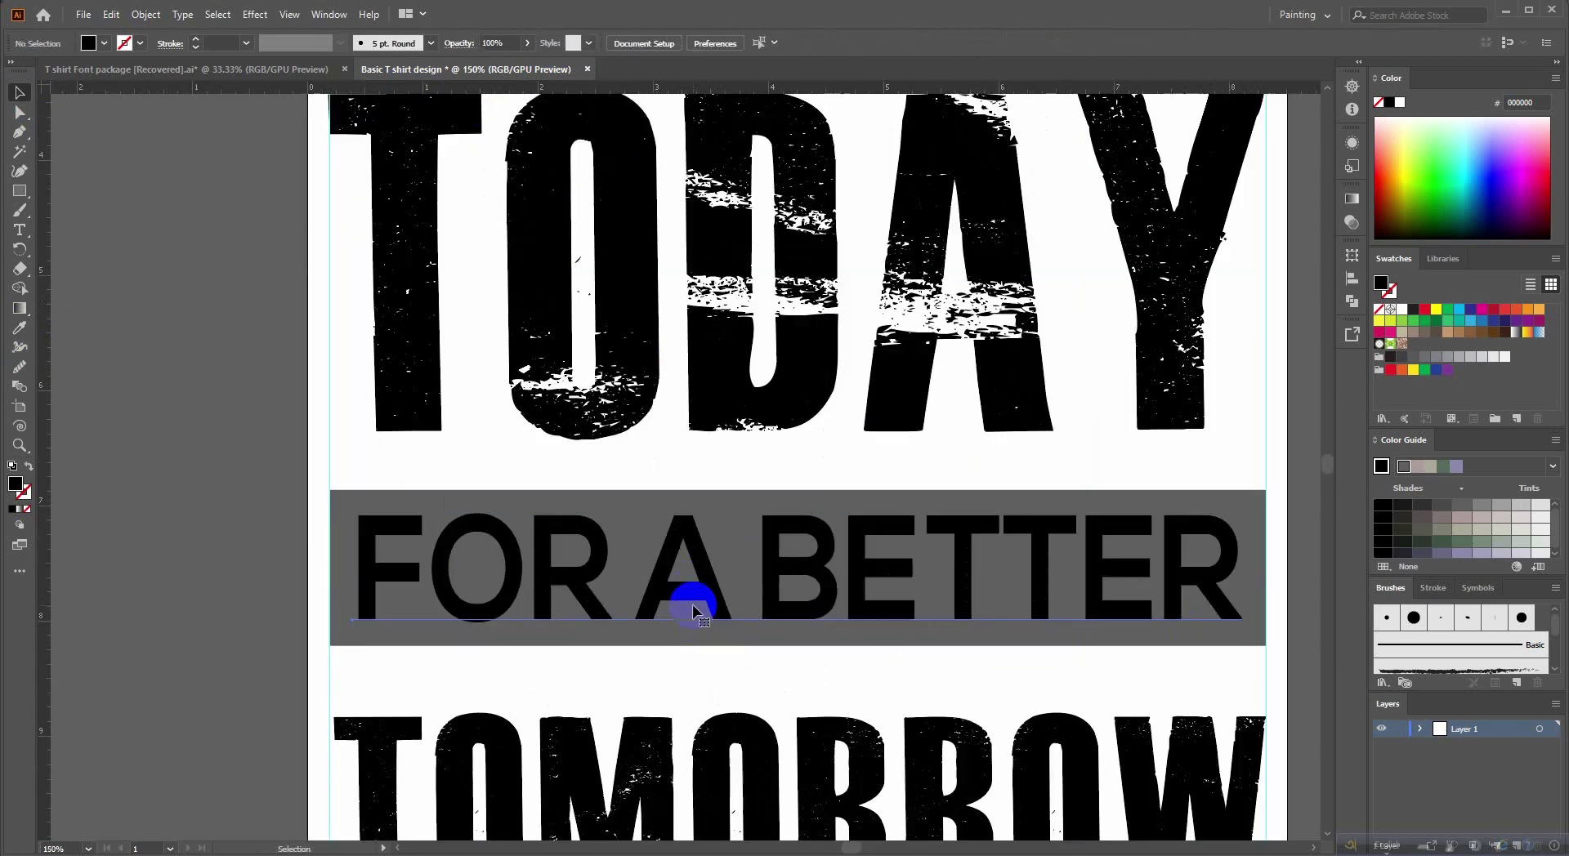
pyautogui.click(692, 611)
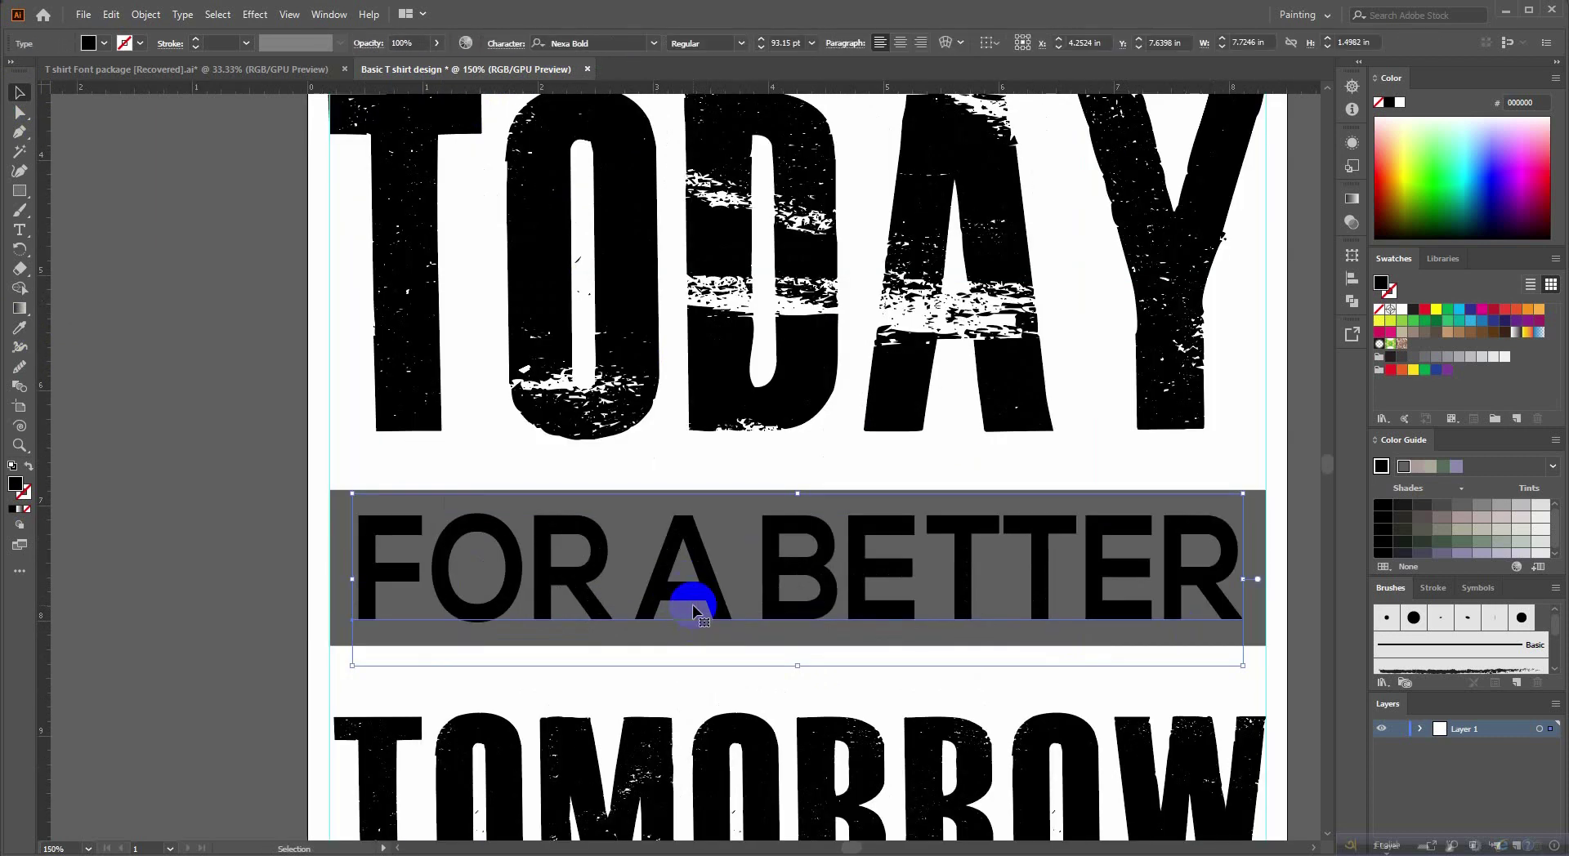
pyautogui.press('Right')
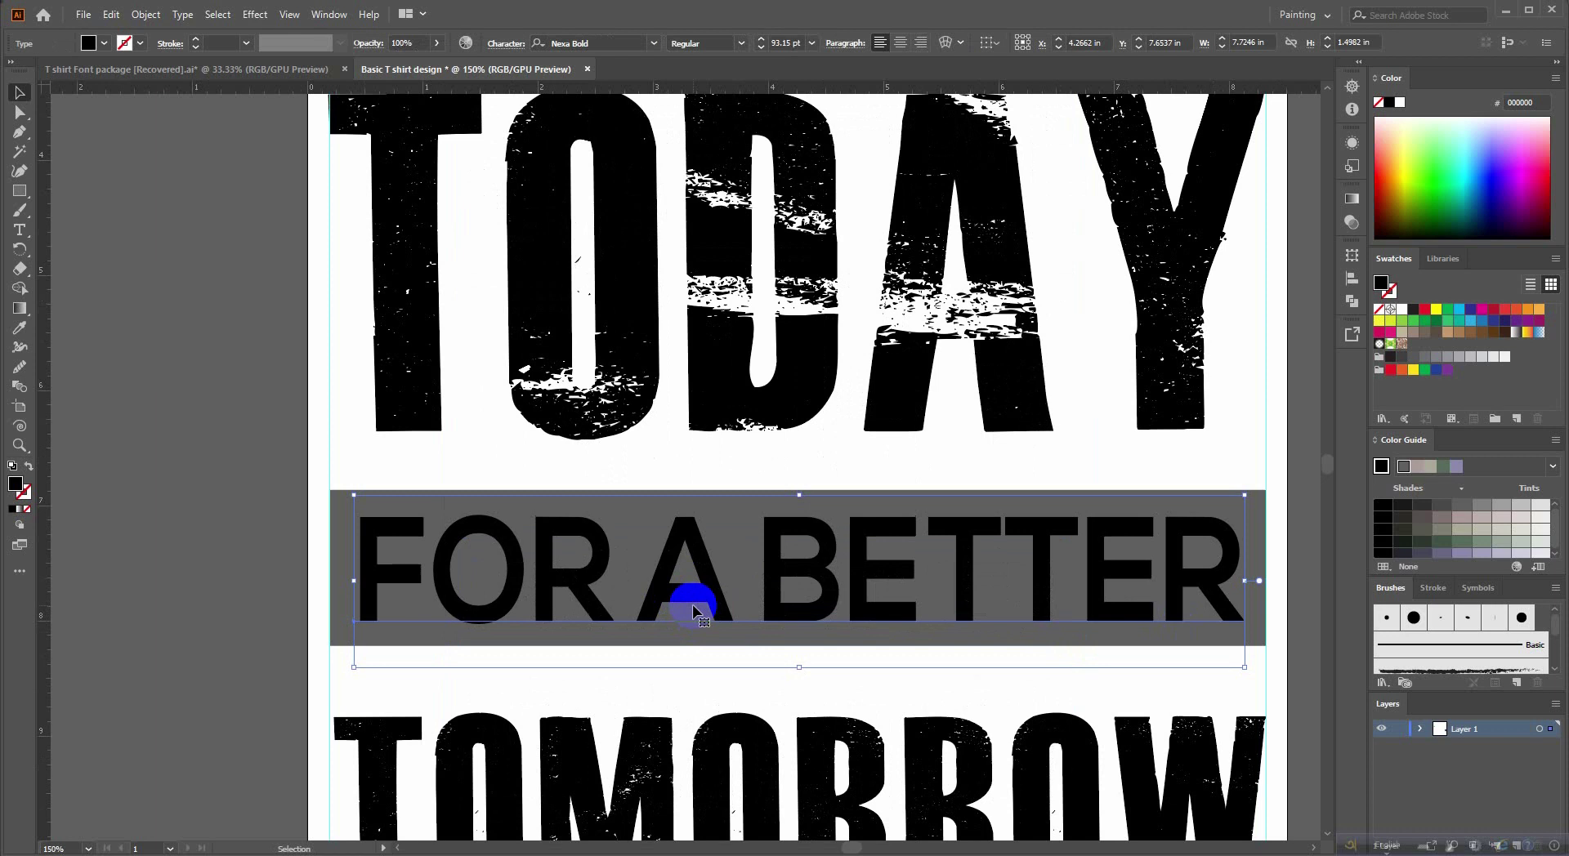
pyautogui.scroll(-1, 665, 647)
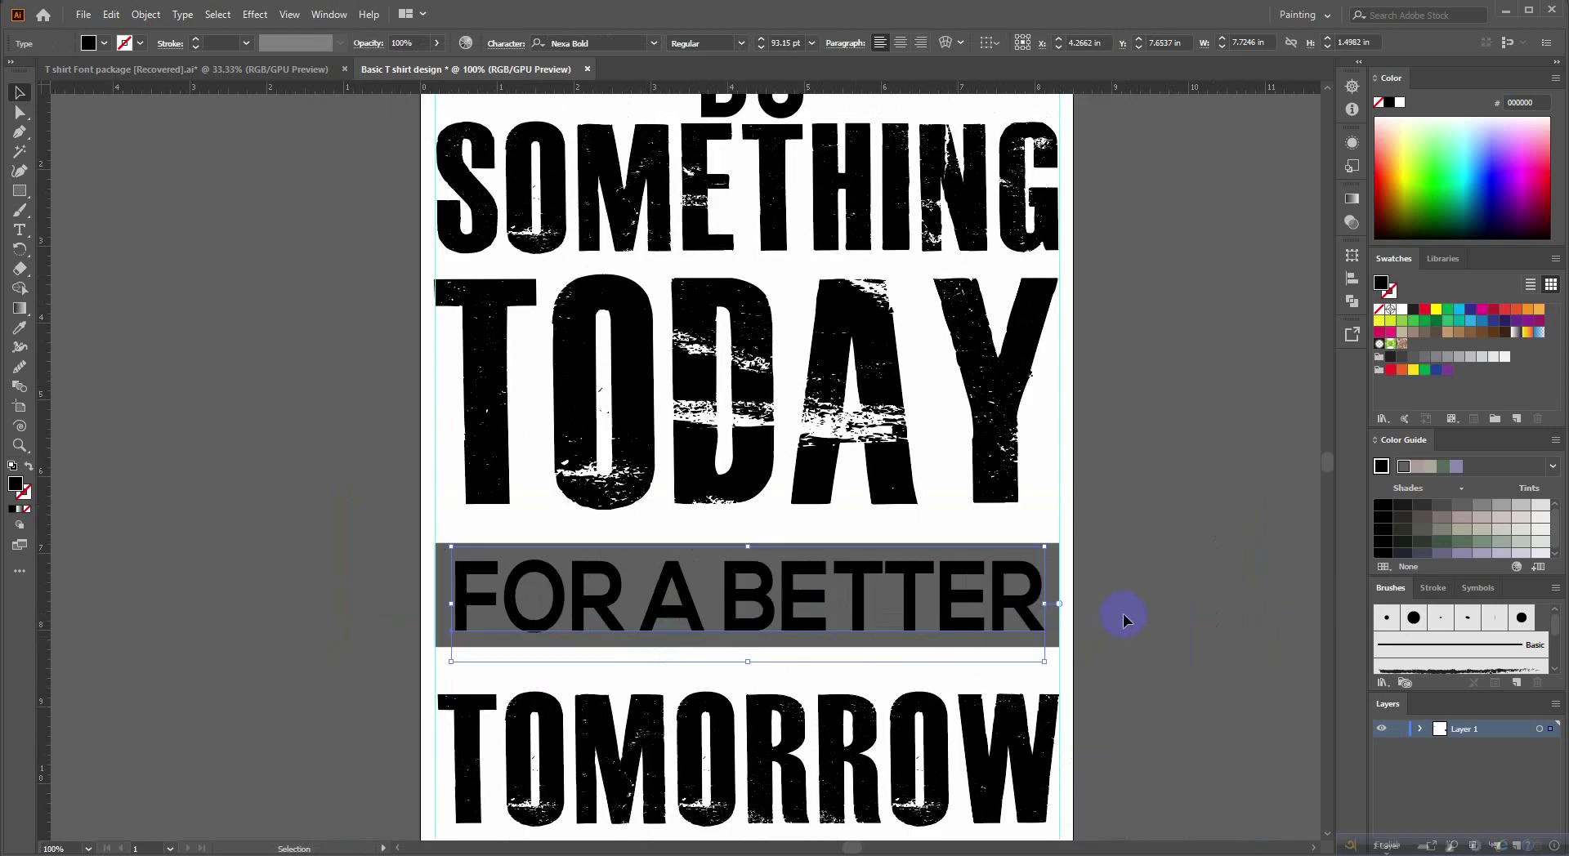
pyautogui.scroll(-1, 798, 587)
pyautogui.scroll(1, 799, 576)
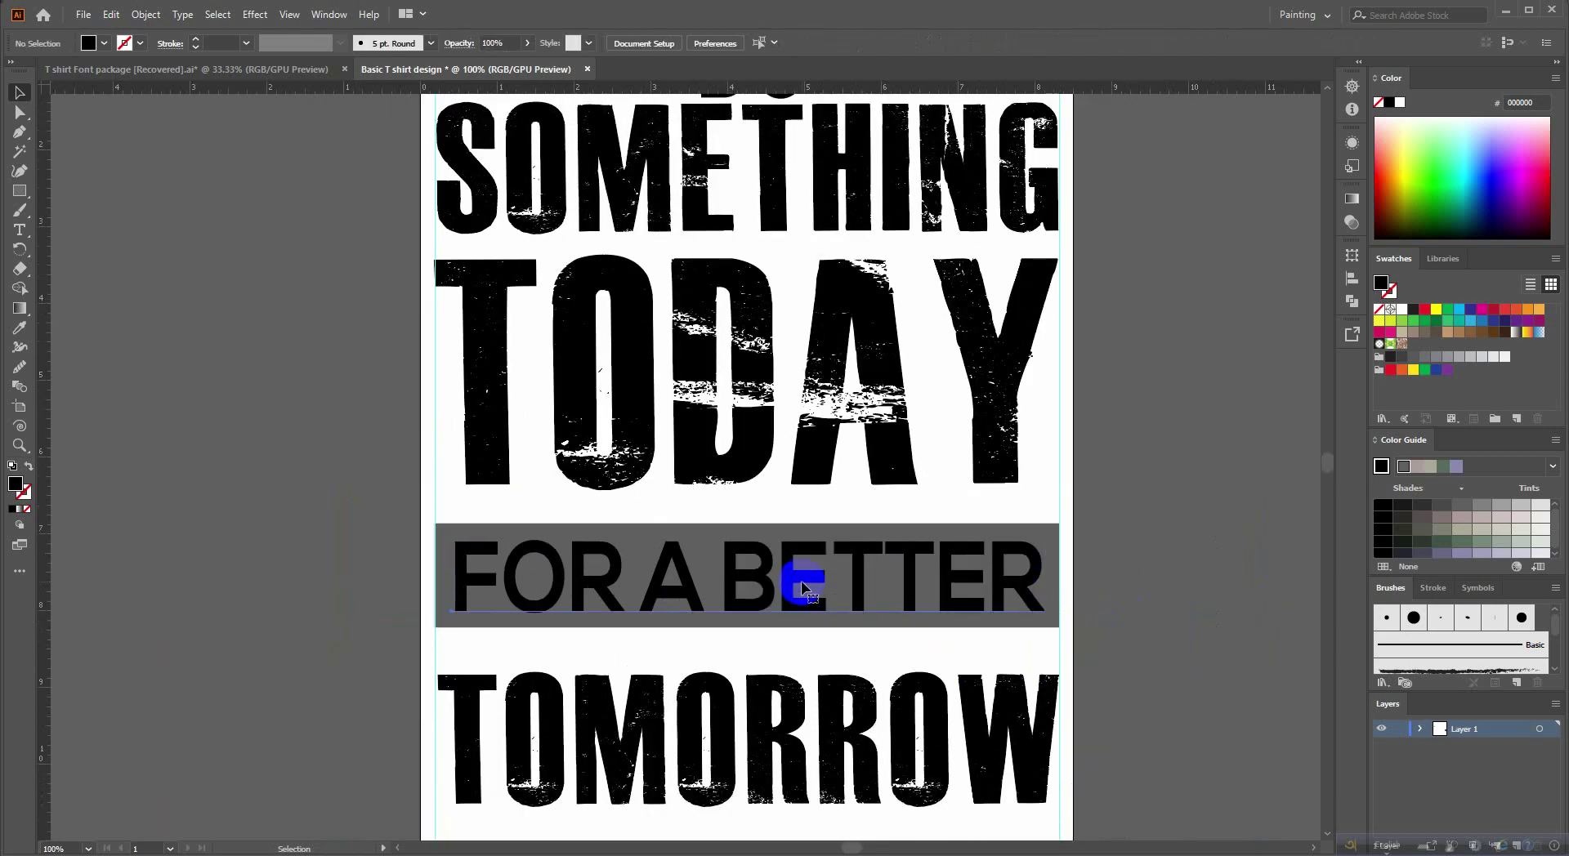
pyautogui.scroll(1, 808, 580)
pyautogui.keyDown('shift'); pyautogui.click(1279, 487); pyautogui.keyUp('shift')
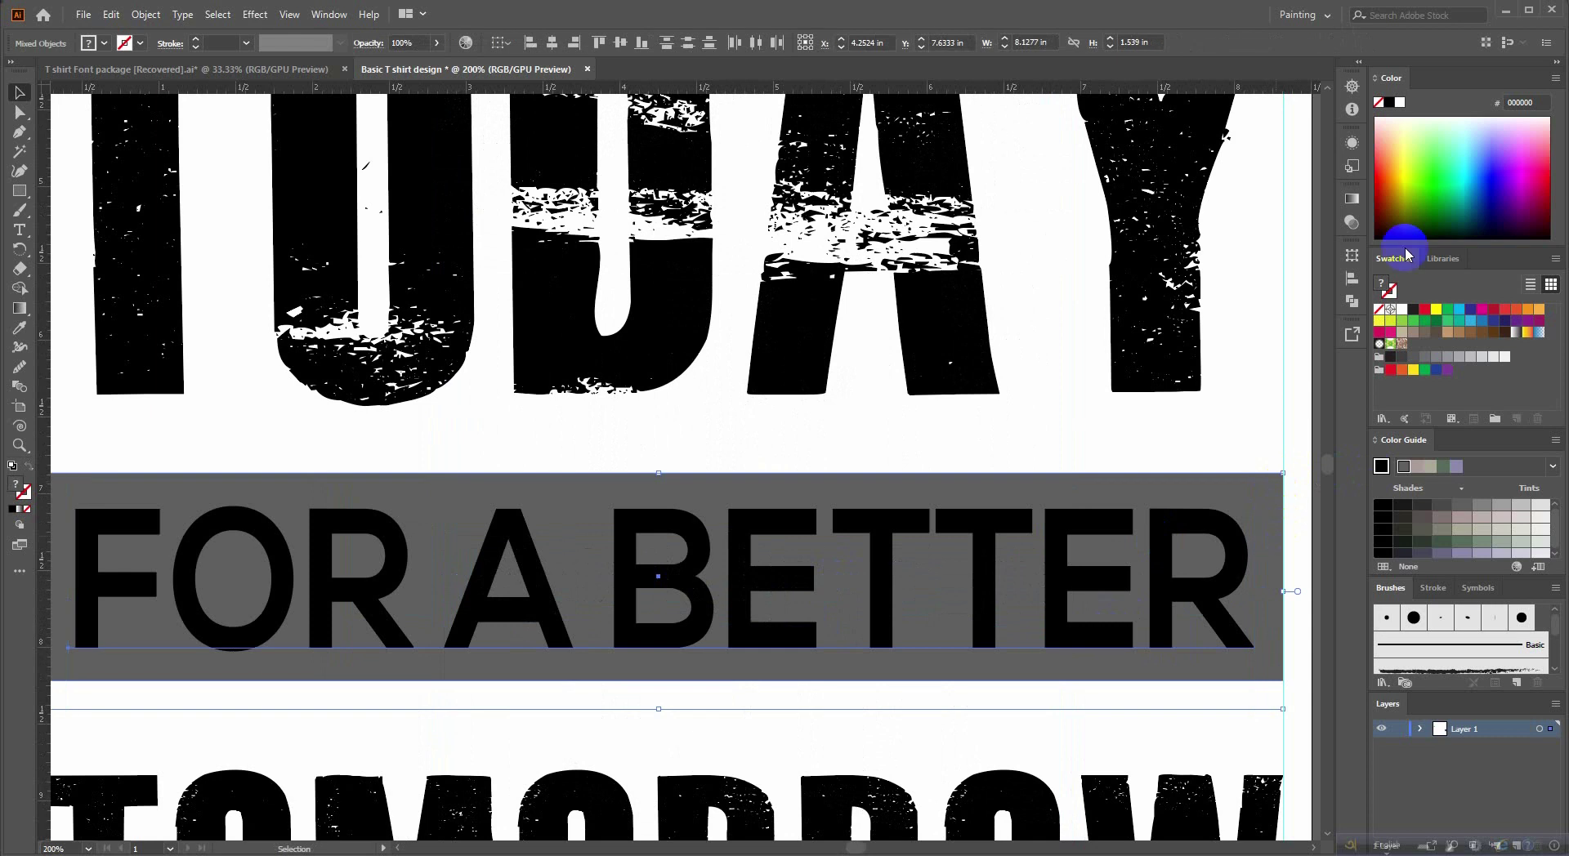
pyautogui.scroll(-1, 1042, 525)
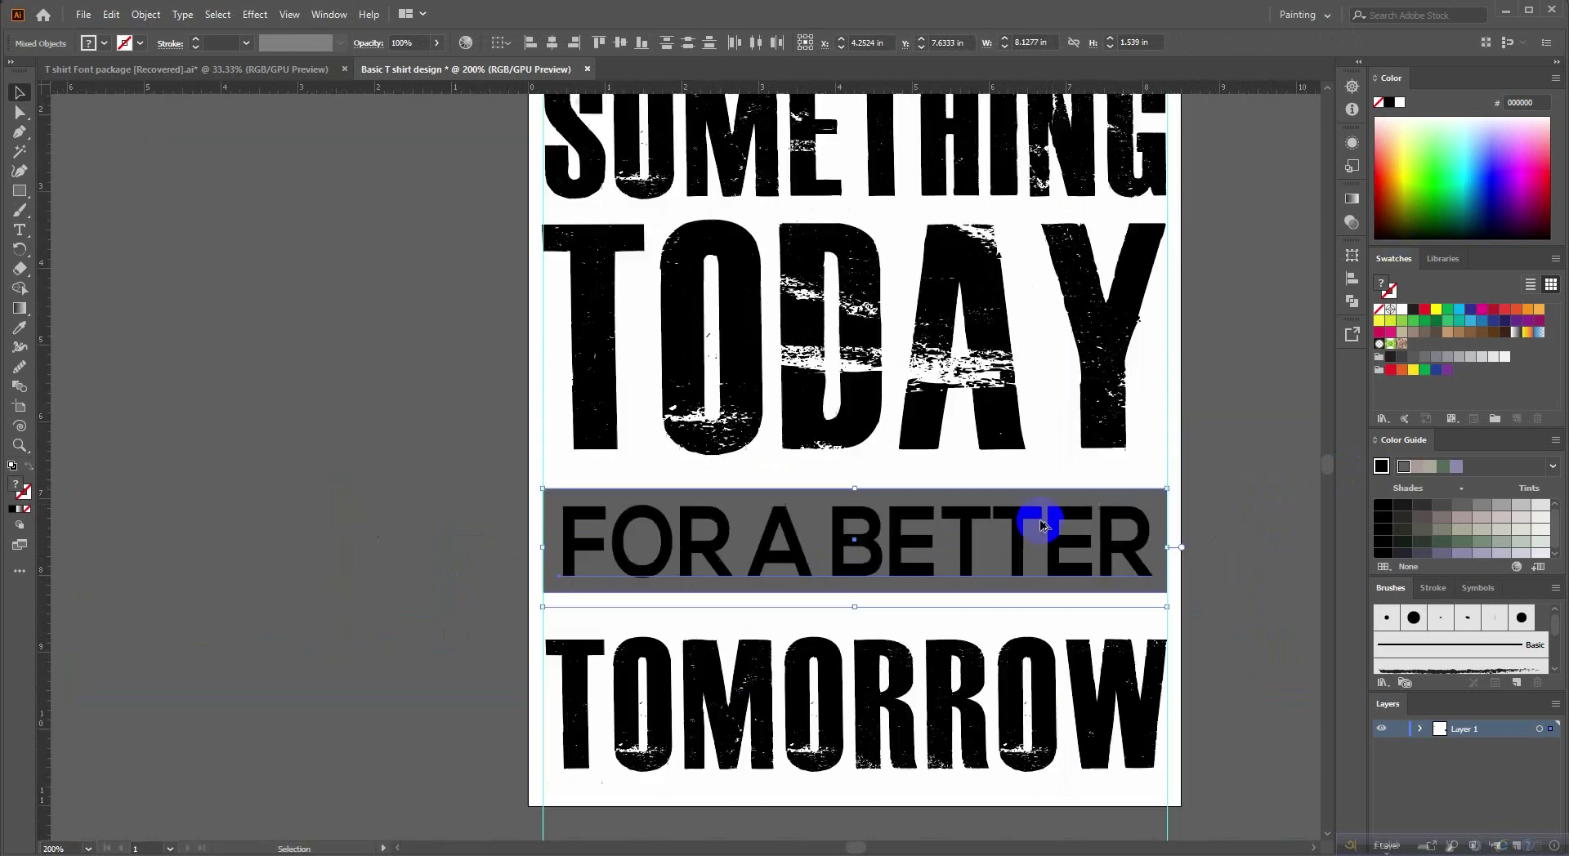
# Knock the letters out of the gray band with Pathfinder Minus Front.
pyautogui.click(1352, 301)
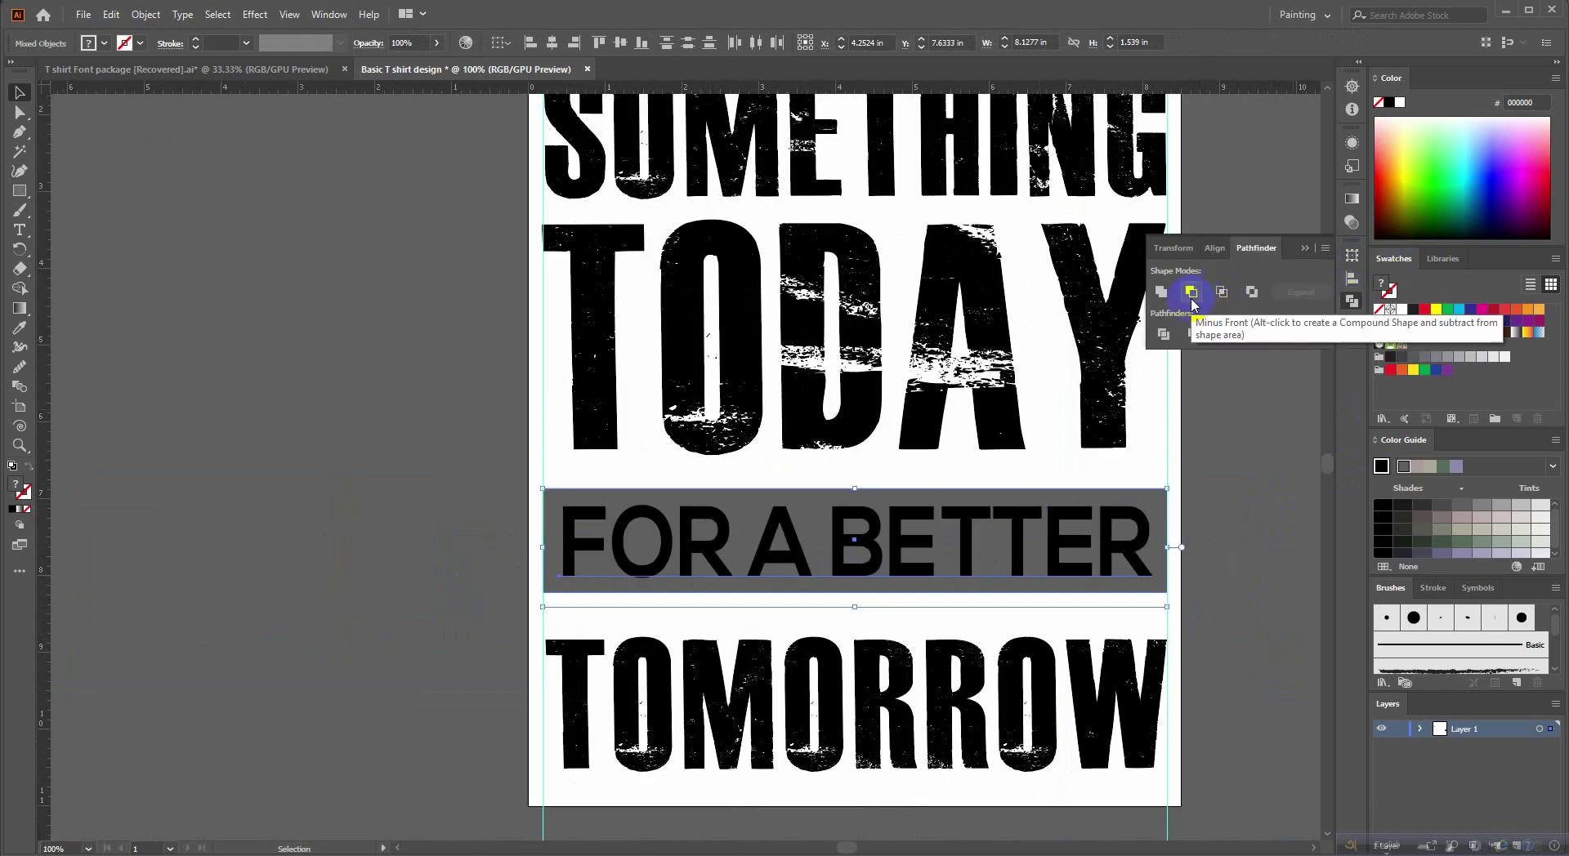
pyautogui.click(1192, 292)
pyautogui.click(1261, 577)
pyautogui.moveTo(1107, 562); pyautogui.dragTo(983, 570)
pyautogui.click(983, 569)
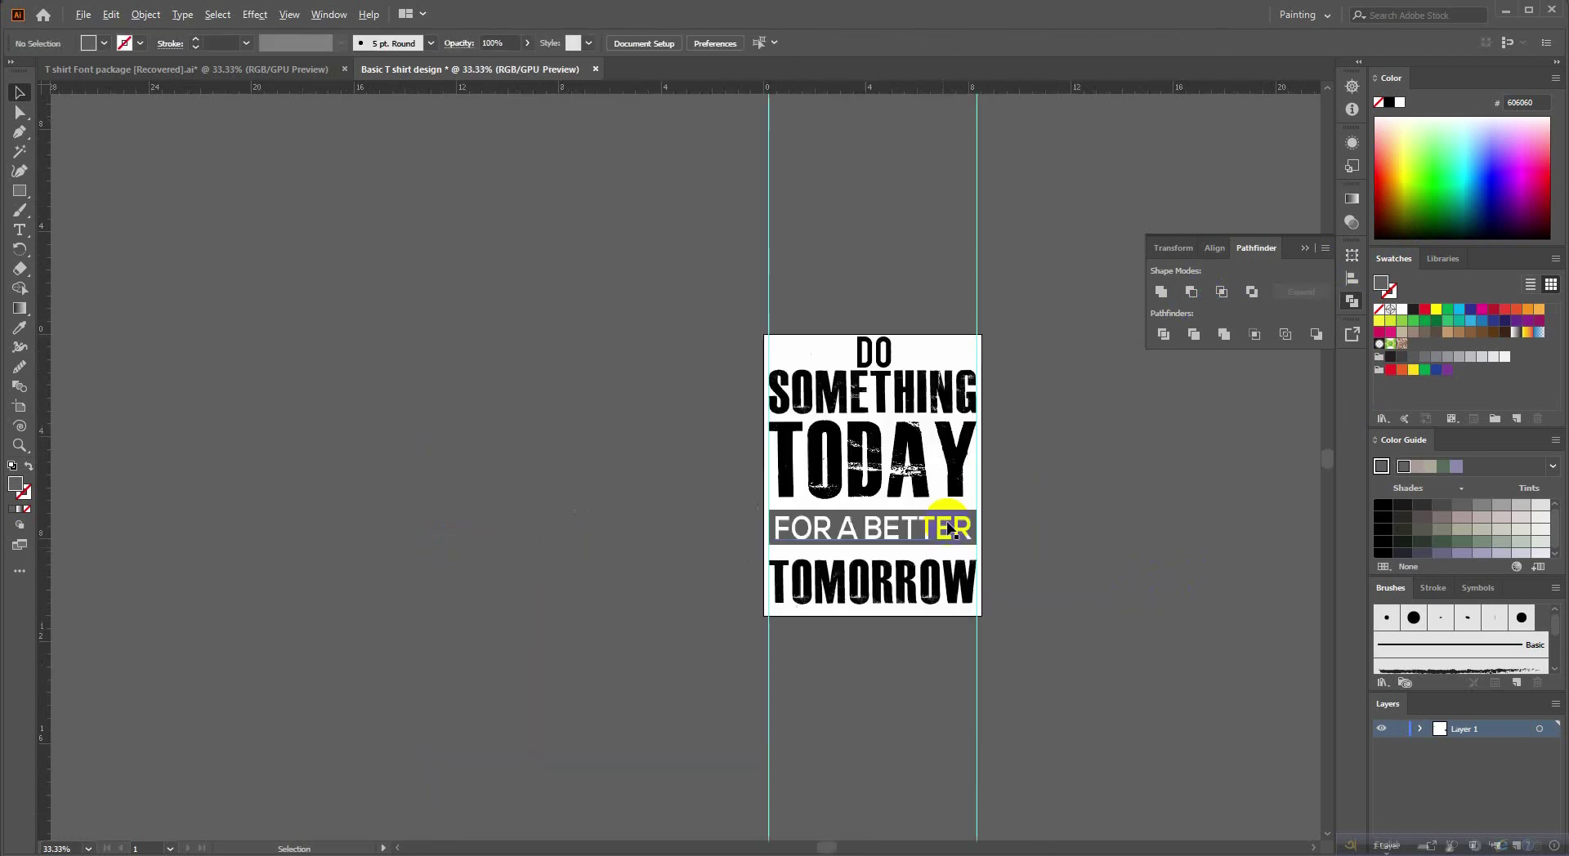
pyautogui.moveTo(945, 524); pyautogui.dragTo(454, 463)
pyautogui.hotkey('ctrl', 'z')
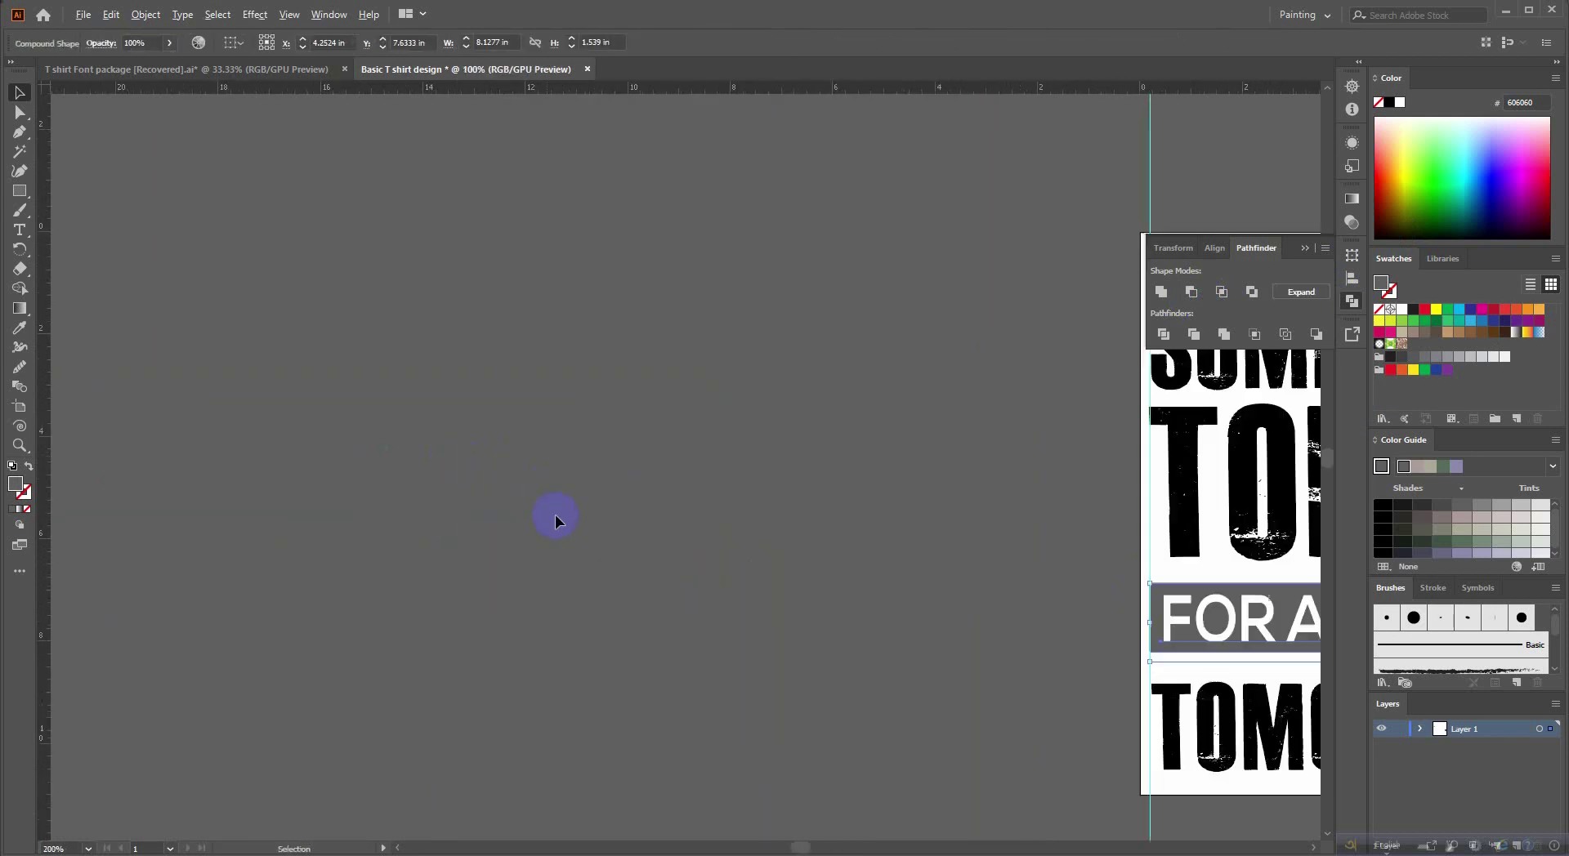
# Raise the knocked-out band closer to TODAY and move TOMORROW up beneath it.
pyautogui.scroll(1, 893, 531)
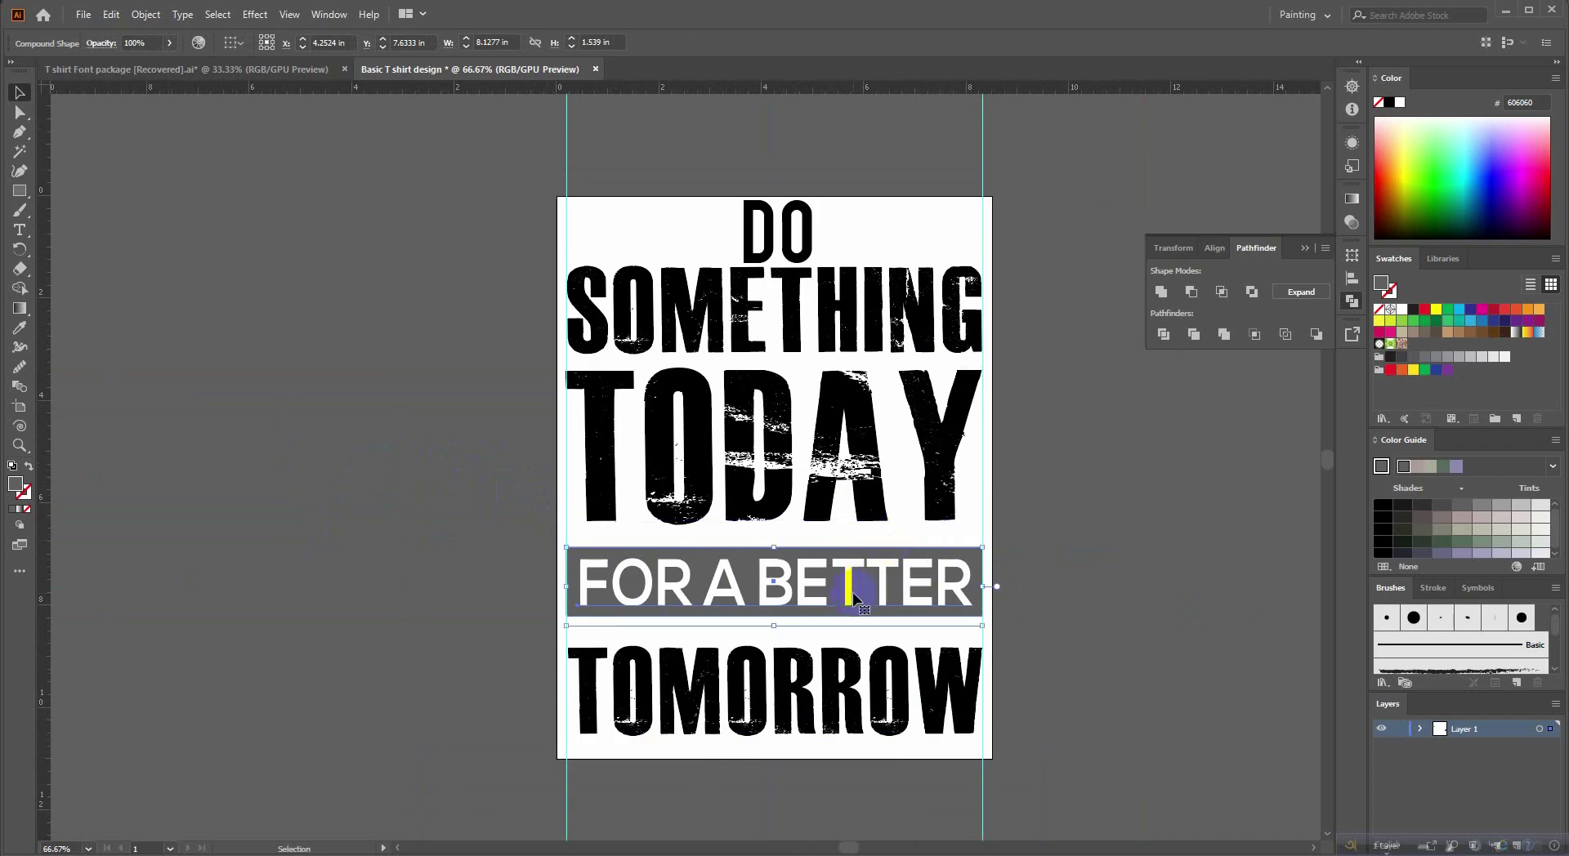
pyautogui.scroll(1, 832, 483)
pyautogui.click(831, 482)
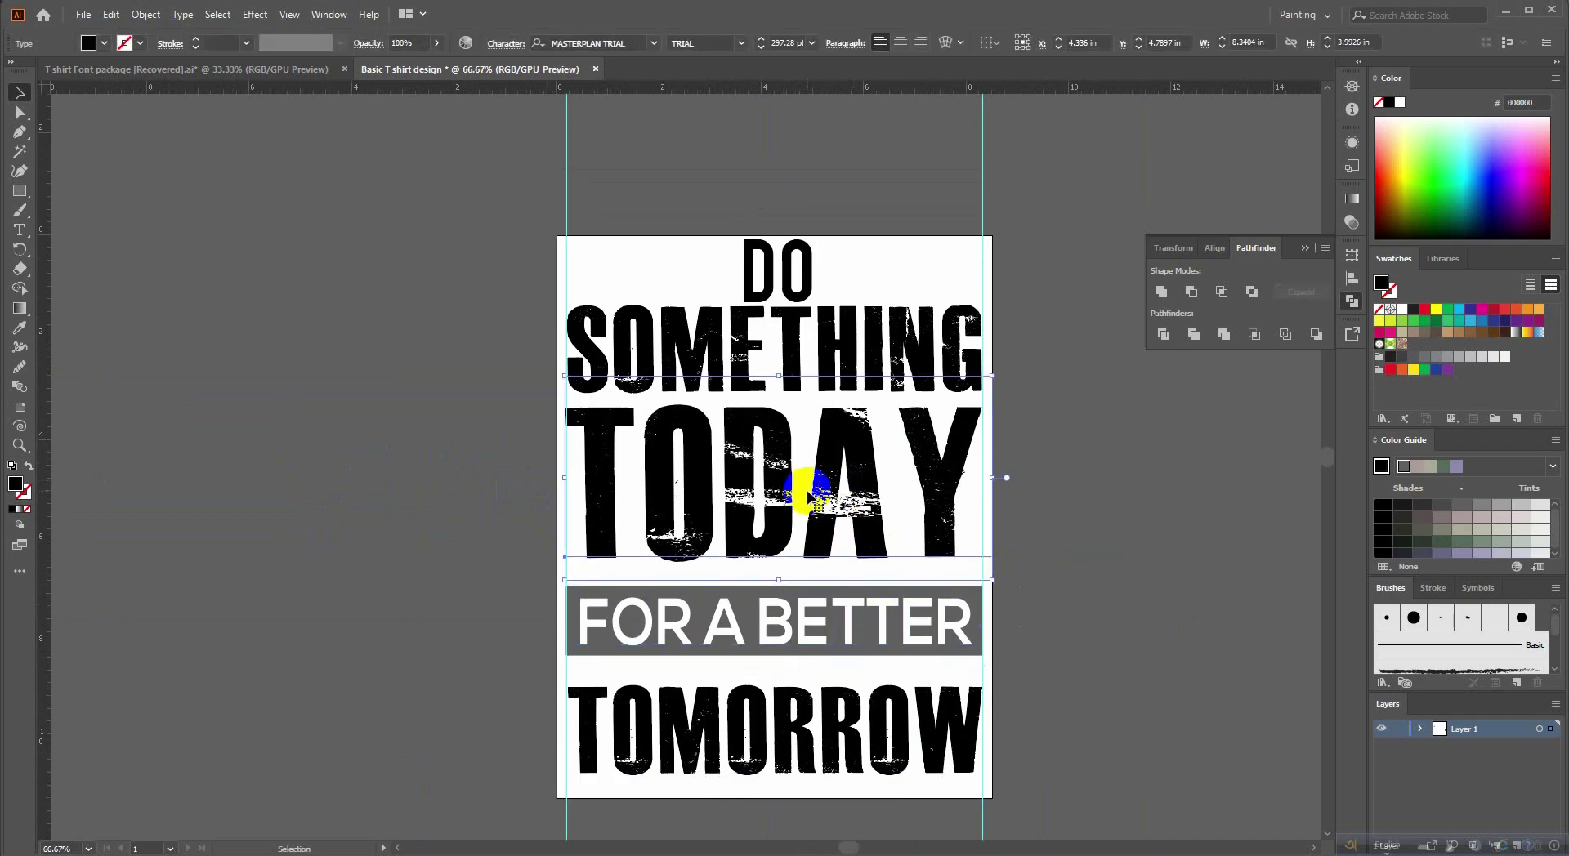
pyautogui.click(800, 608)
pyautogui.moveTo(799, 621); pyautogui.dragTo(797, 611)
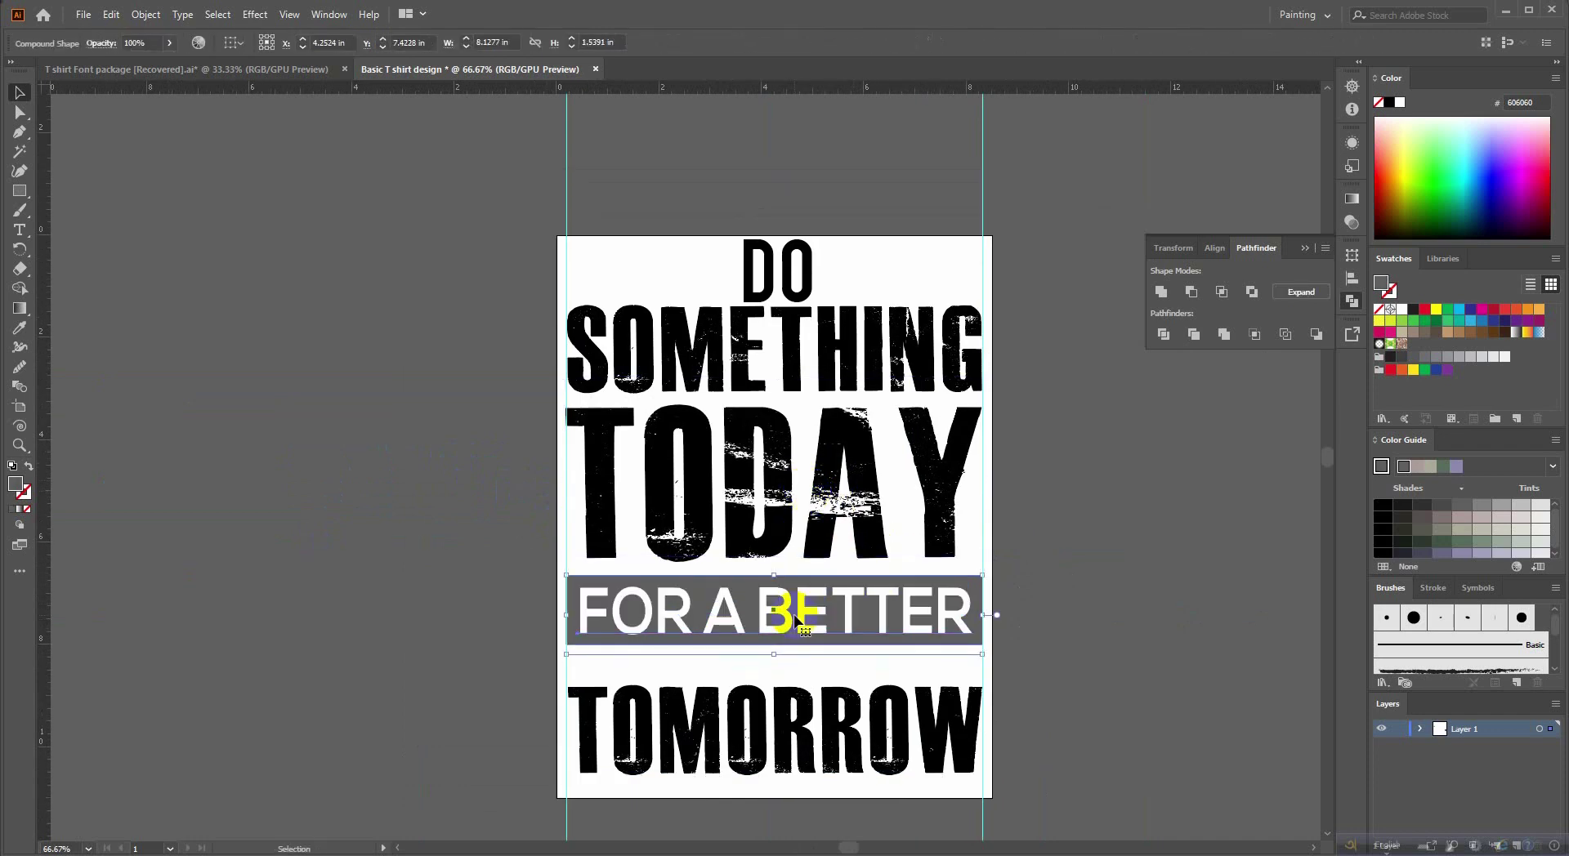
pyautogui.press('Up')
pyautogui.press('Up')
pyautogui.press('Up')
pyautogui.press('Up')
pyautogui.press('Up')
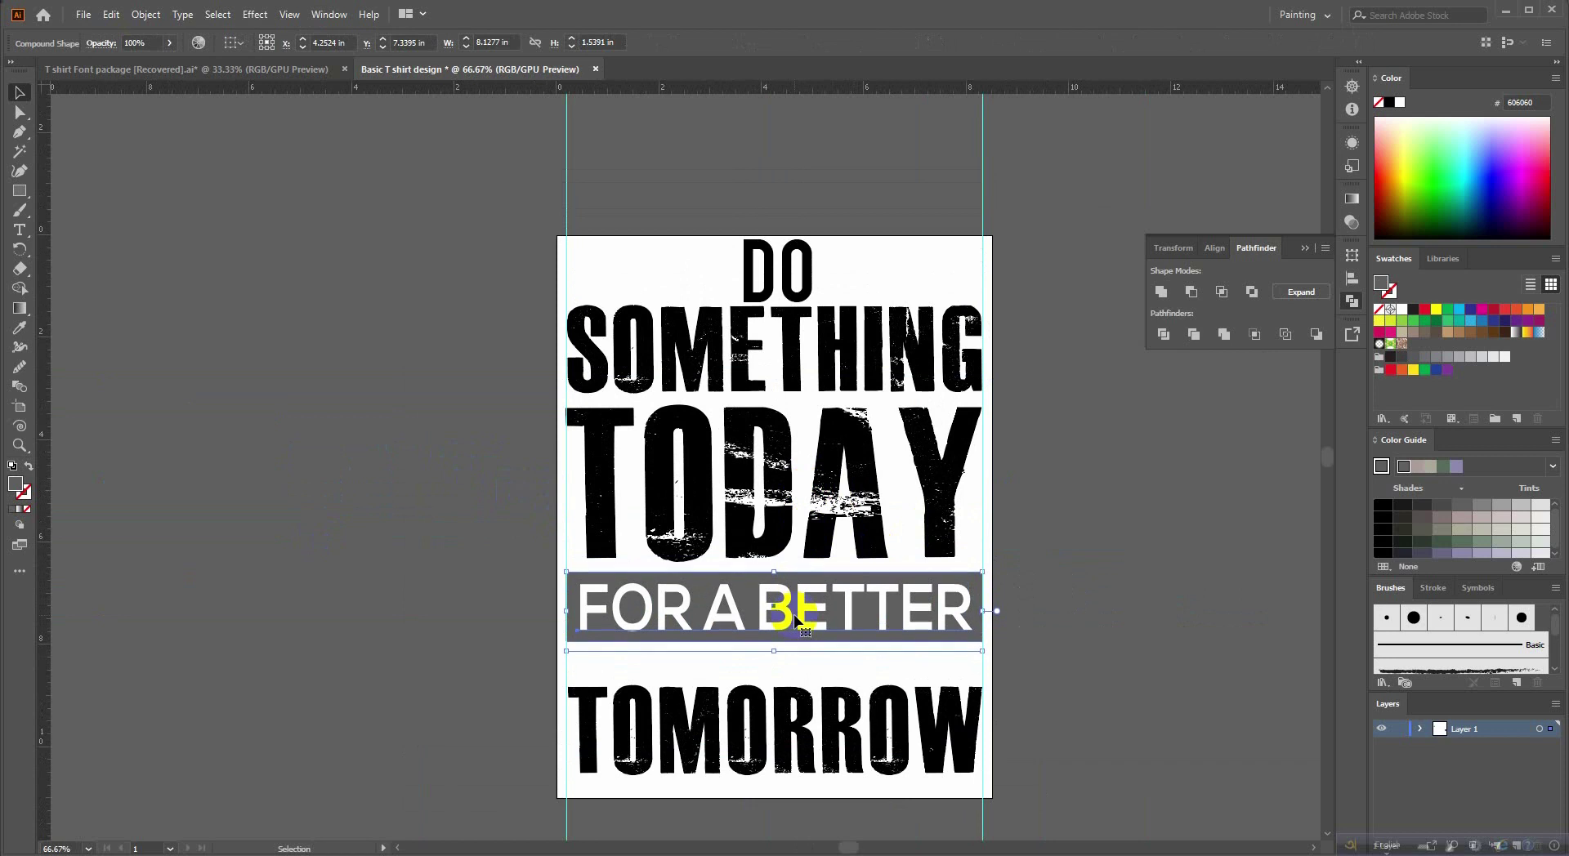
pyautogui.press('Up')
pyautogui.moveTo(784, 737)
pyautogui.mouseDown()
pyautogui.moveTo(786, 709)
pyautogui.moveTo(790, 741)
pyautogui.mouseUp()
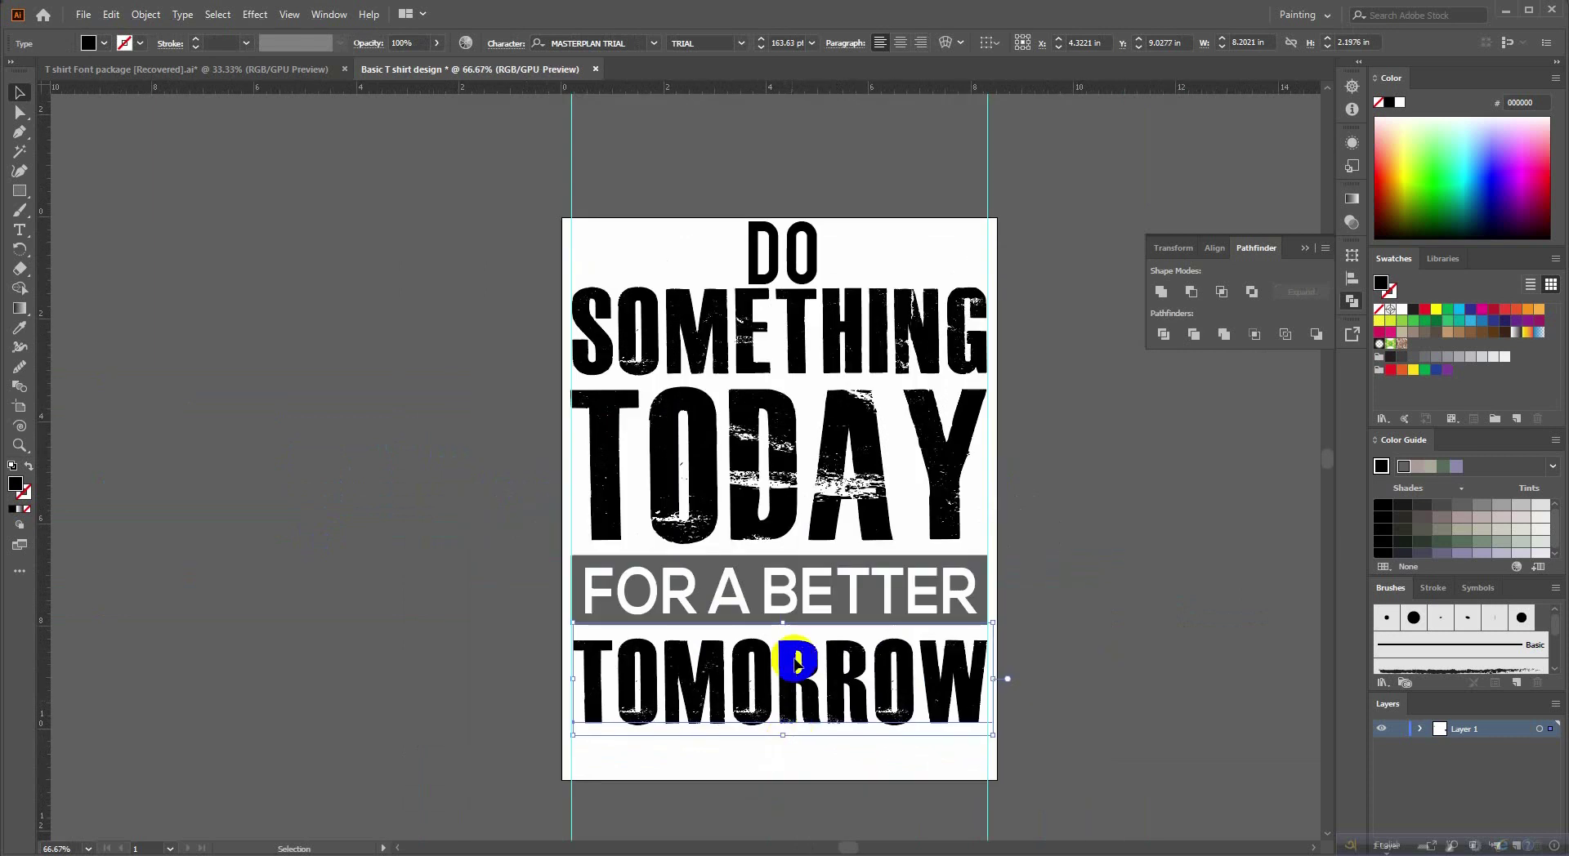
# Nudge the FOR A BETTER band up one more step.
pyautogui.keyDown('shift'); pyautogui.click(813, 587); pyautogui.keyUp('shift')
pyautogui.keyDown('shift'); pyautogui.click(799, 523); pyautogui.keyUp('shift')
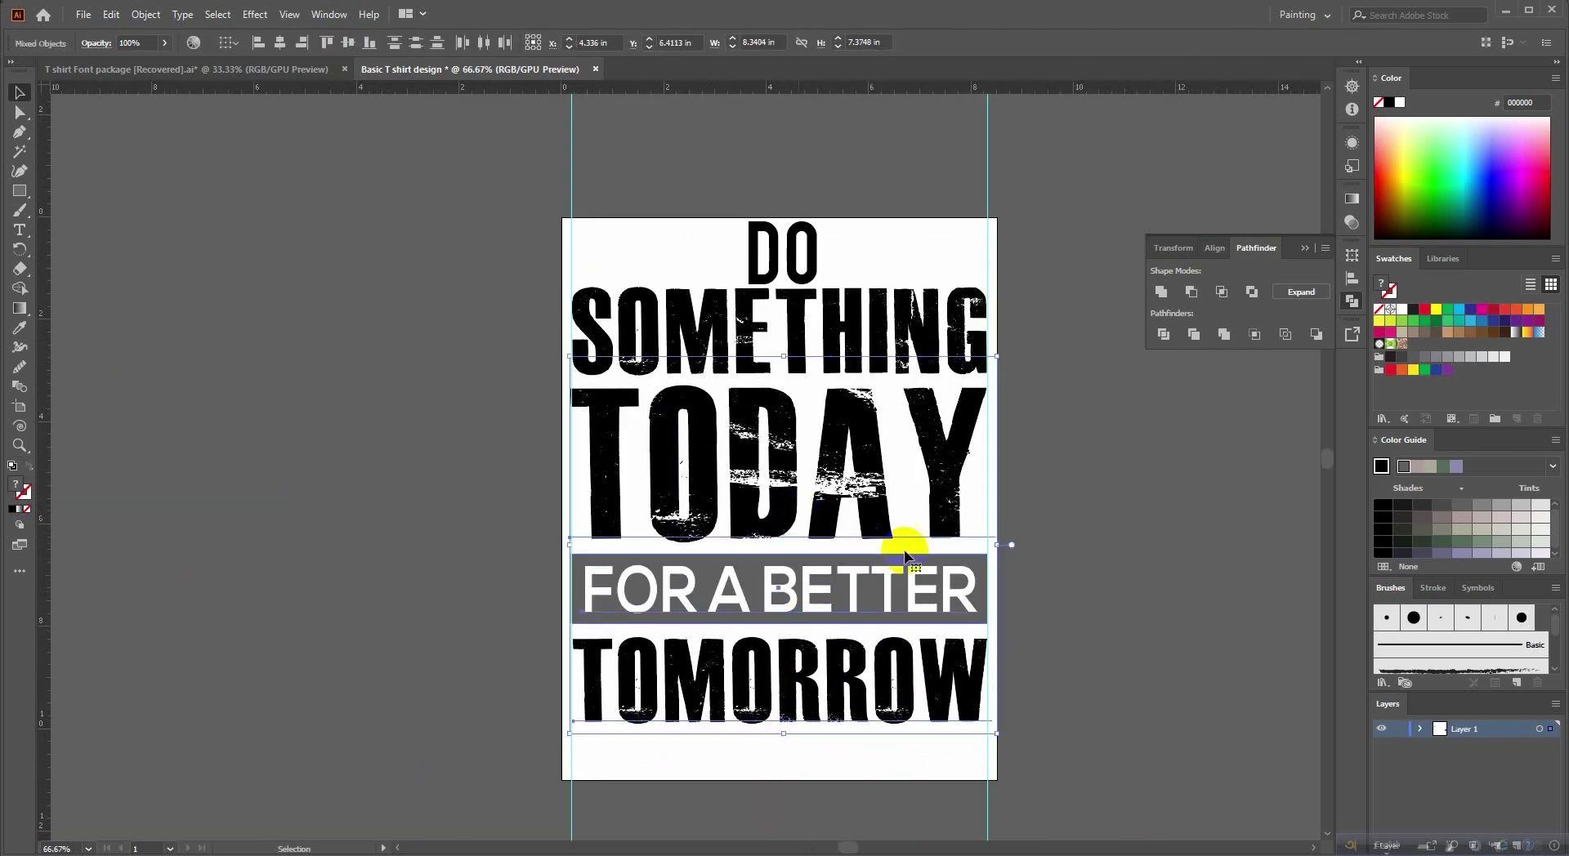
pyautogui.click(877, 597)
pyautogui.press('Up')
pyautogui.press('Up')
pyautogui.press('Up')
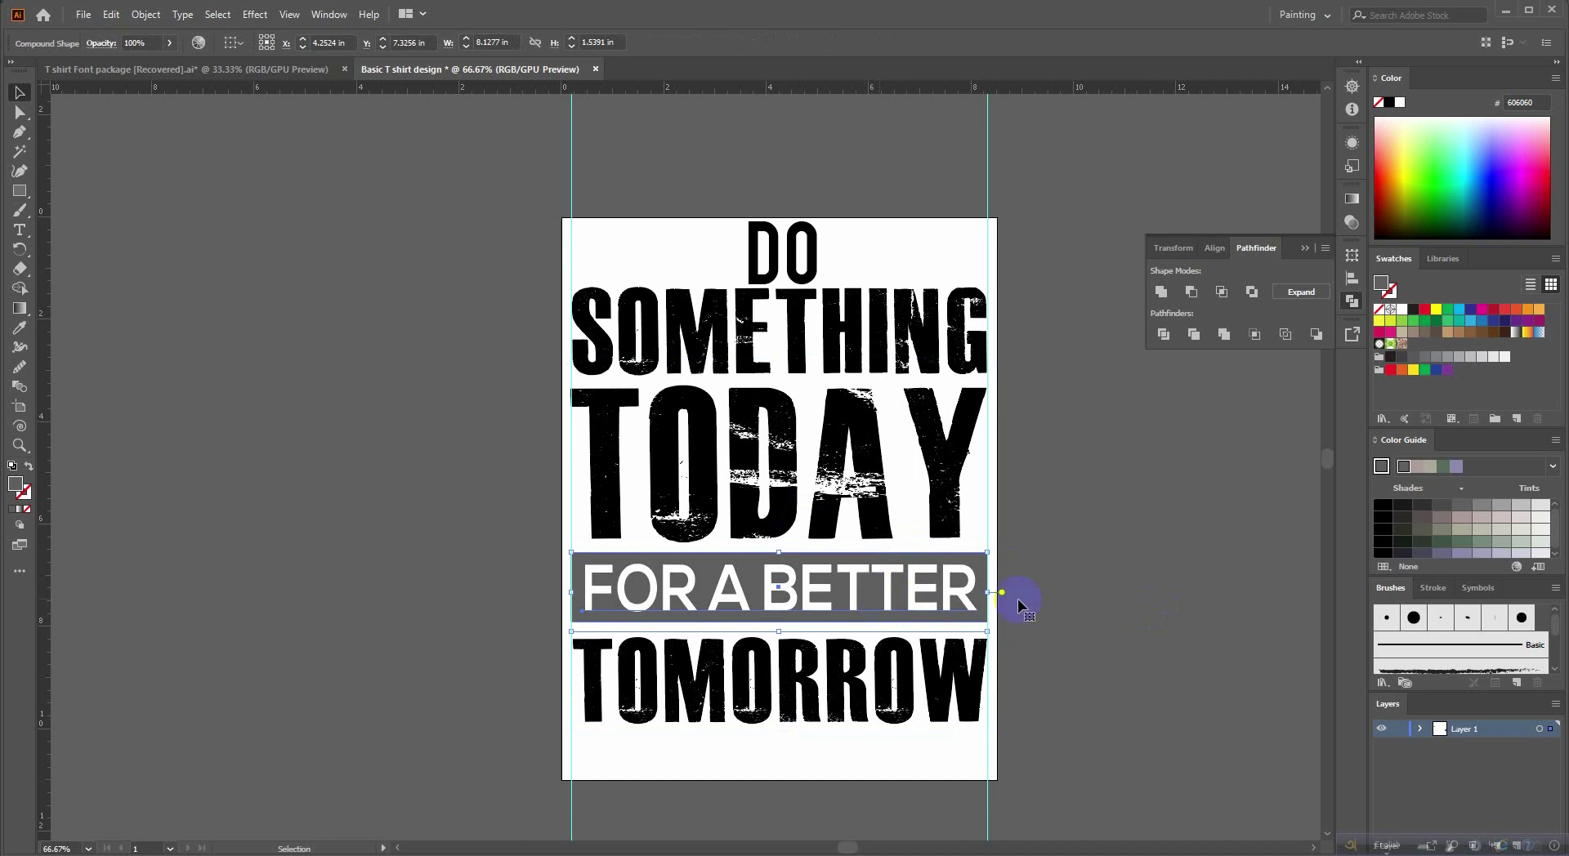
pyautogui.click(1144, 582)
pyautogui.scroll(-2, 1145, 581)
pyautogui.hscroll(3, 1075, 641)
pyautogui.scroll(1, 896, 648)
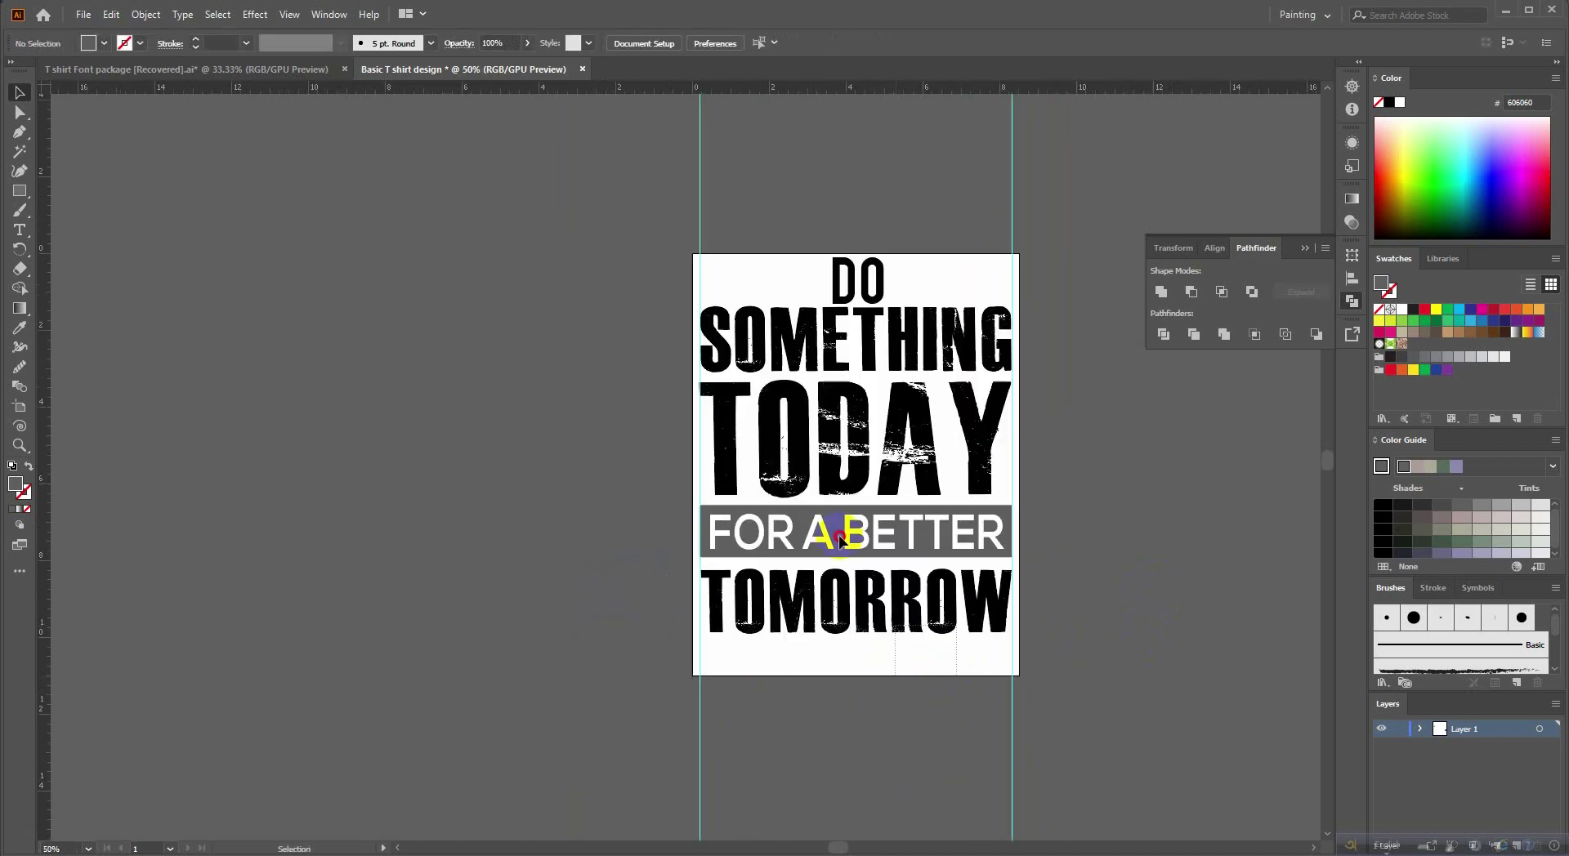
# Lower the SOMETHING–TOMORROW lines and move DO slightly lower.
pyautogui.click(752, 352)
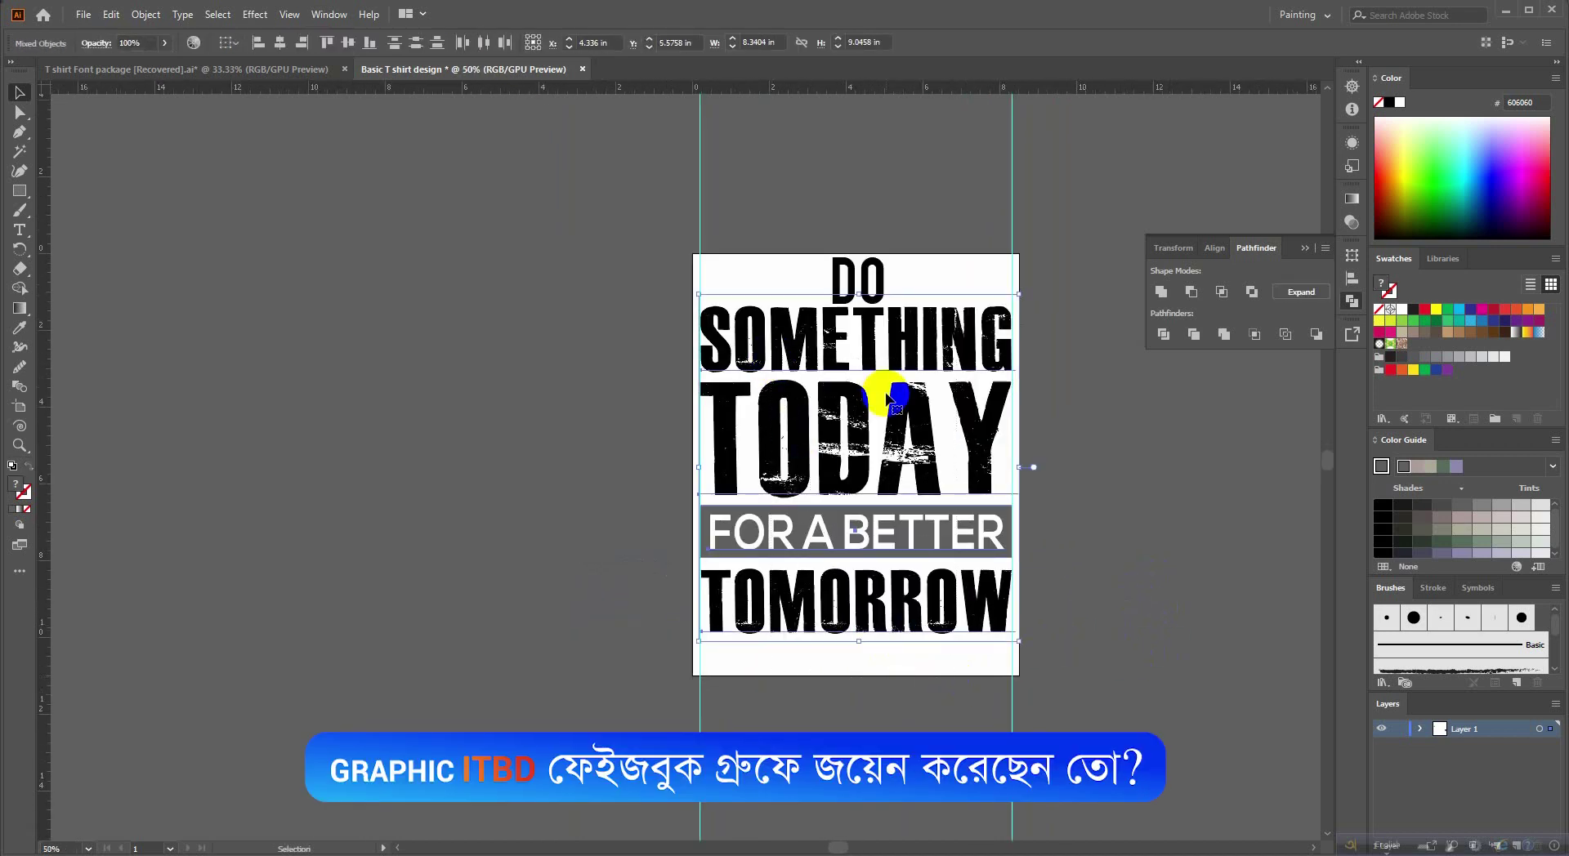
pyautogui.press('Down')
pyautogui.press('Down')
pyautogui.press('Down')
pyautogui.press('Down')
pyautogui.press('Down')
pyautogui.press('Down')
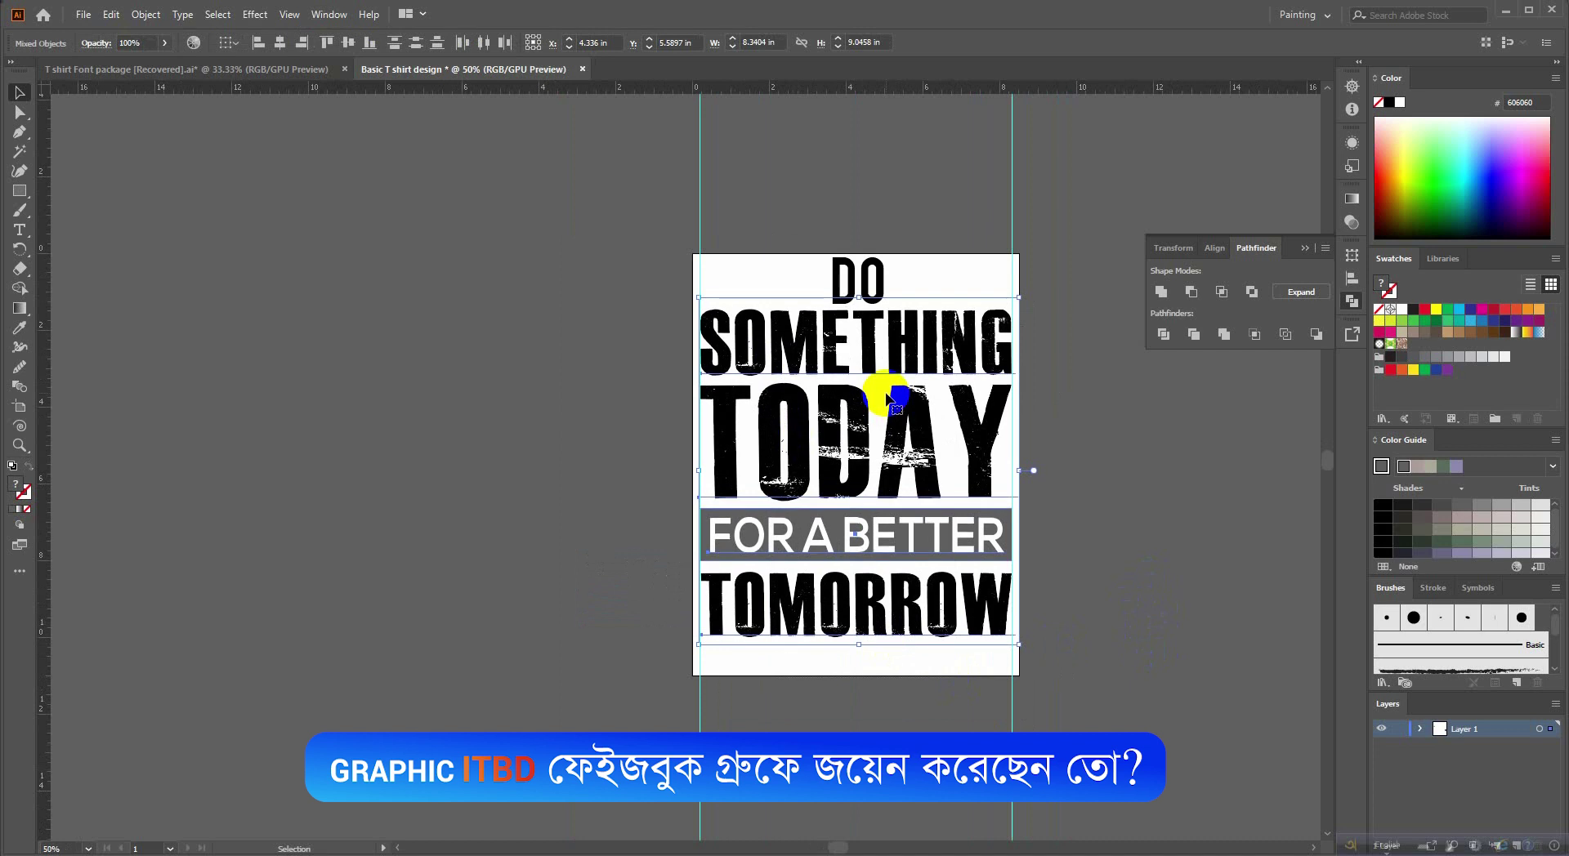
pyautogui.press('Down')
pyautogui.press('Down')
pyautogui.press('Down')
pyautogui.press('Down')
pyautogui.press('Down')
pyautogui.press('Down')
pyautogui.press('Down')
pyautogui.press('Down')
pyautogui.press('Down')
pyautogui.press('Down')
pyautogui.press('Down')
pyautogui.press('Down')
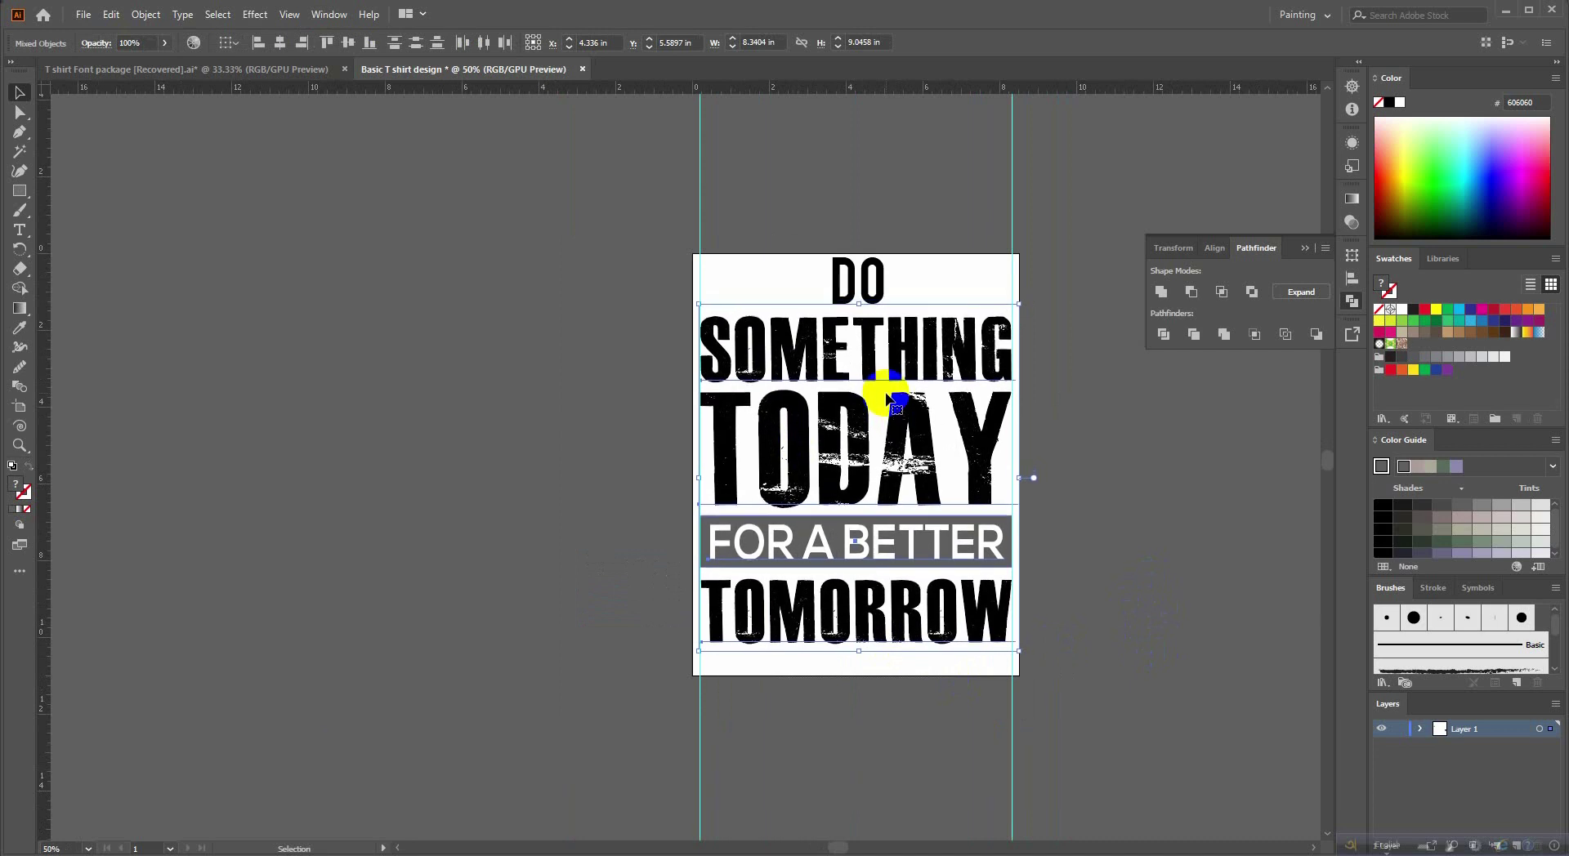
pyautogui.press('Down')
pyautogui.press('Down')
pyautogui.press('Down')
pyautogui.moveTo(914, 411); pyautogui.dragTo(915, 426)
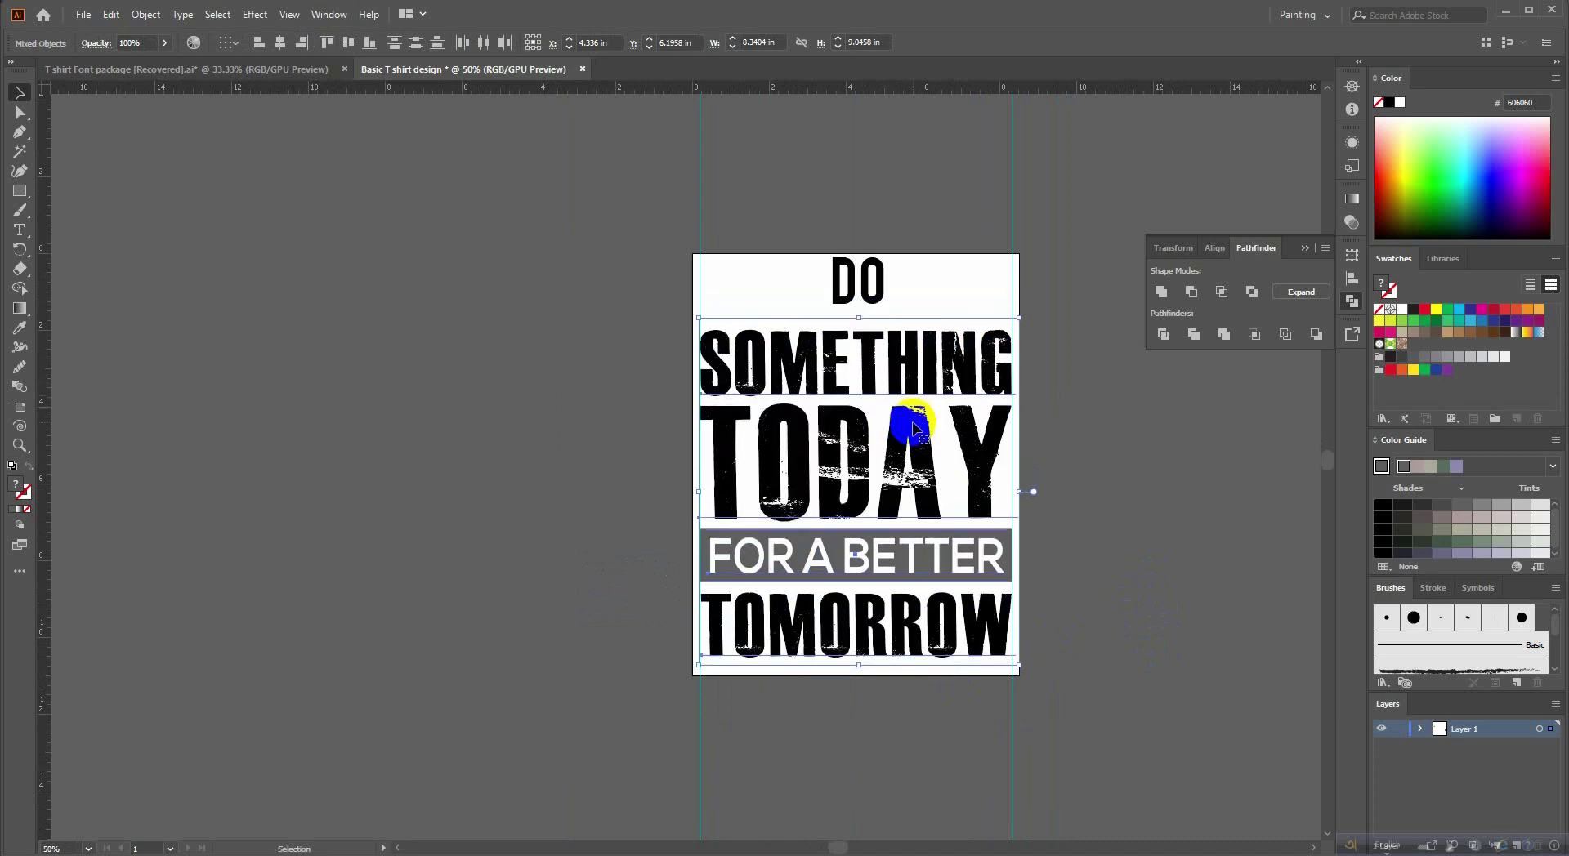
pyautogui.keyDown('alt'); pyautogui.scroll(3, 870, 282); pyautogui.keyUp('alt')
pyautogui.moveTo(882, 299); pyautogui.dragTo(873, 332)
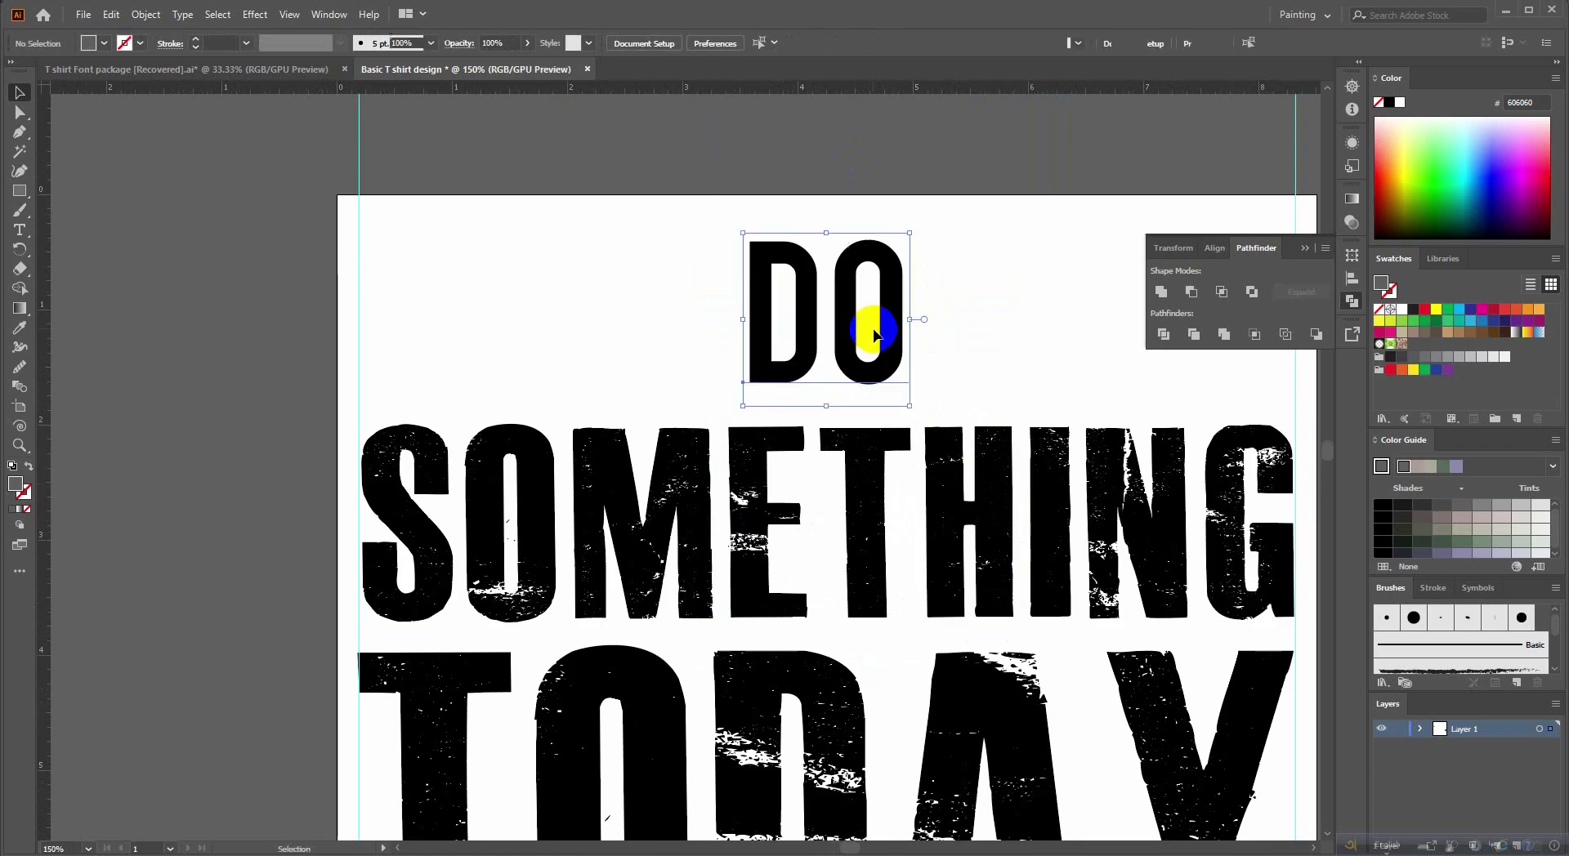
pyautogui.keyDown('alt'); pyautogui.scroll(-1, 874, 333); pyautogui.keyUp('alt')
pyautogui.scroll(-1, 874, 336)
pyautogui.keyDown('alt'); pyautogui.scroll(-1, 871, 343); pyautogui.keyUp('alt')
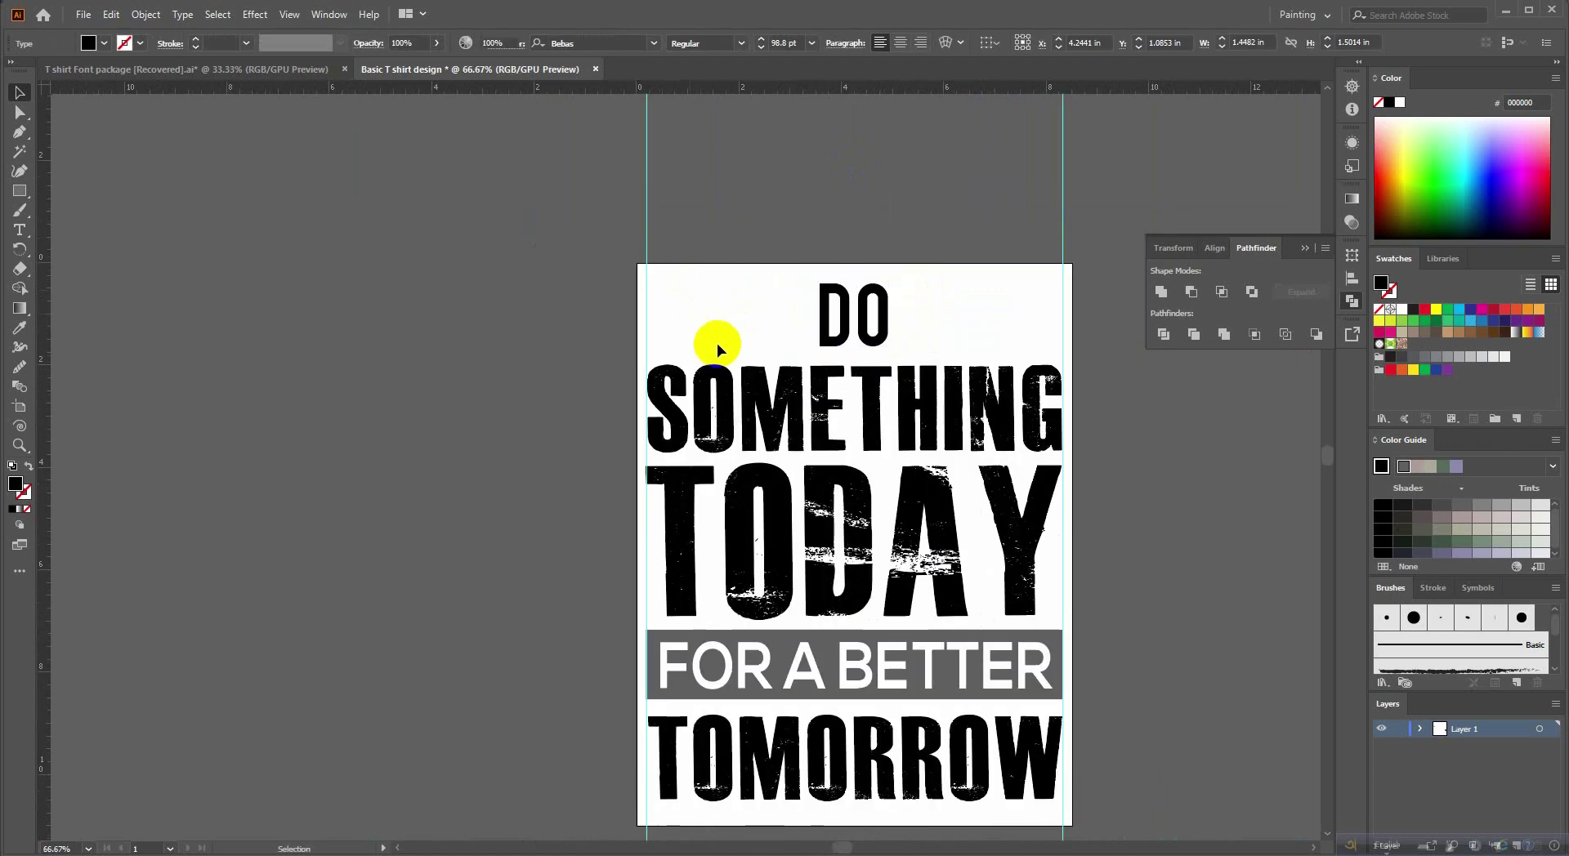
# Centre DO horizontally over the SOMETHING–TOMORROW lines, using them as key object.
pyautogui.moveTo(717, 344); pyautogui.dragTo(842, 780)
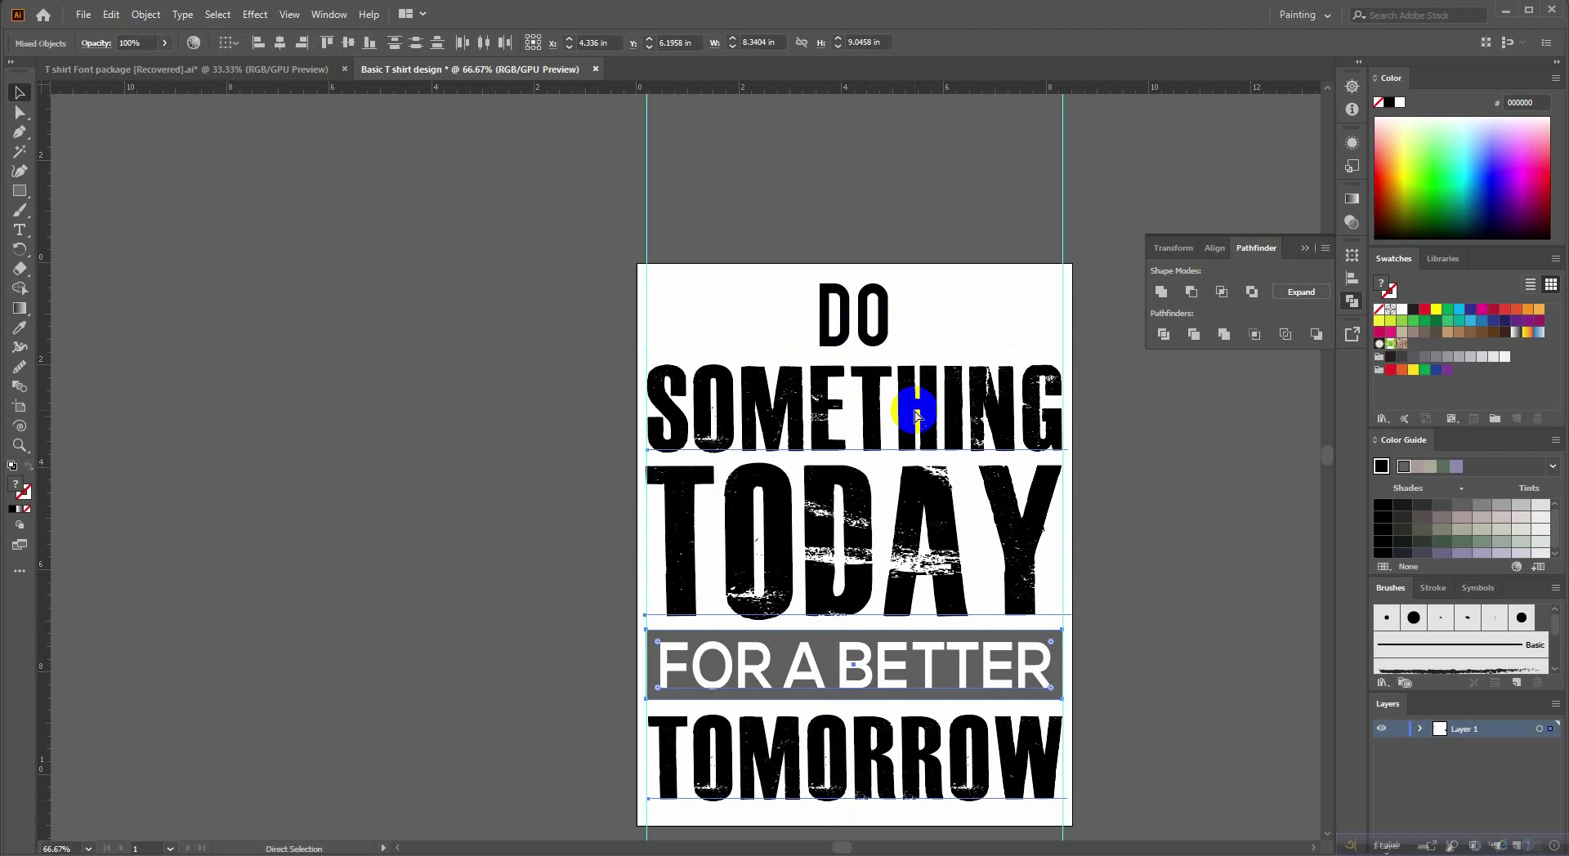
pyautogui.keyDown('shift'); pyautogui.click(870, 309); pyautogui.keyUp('shift')
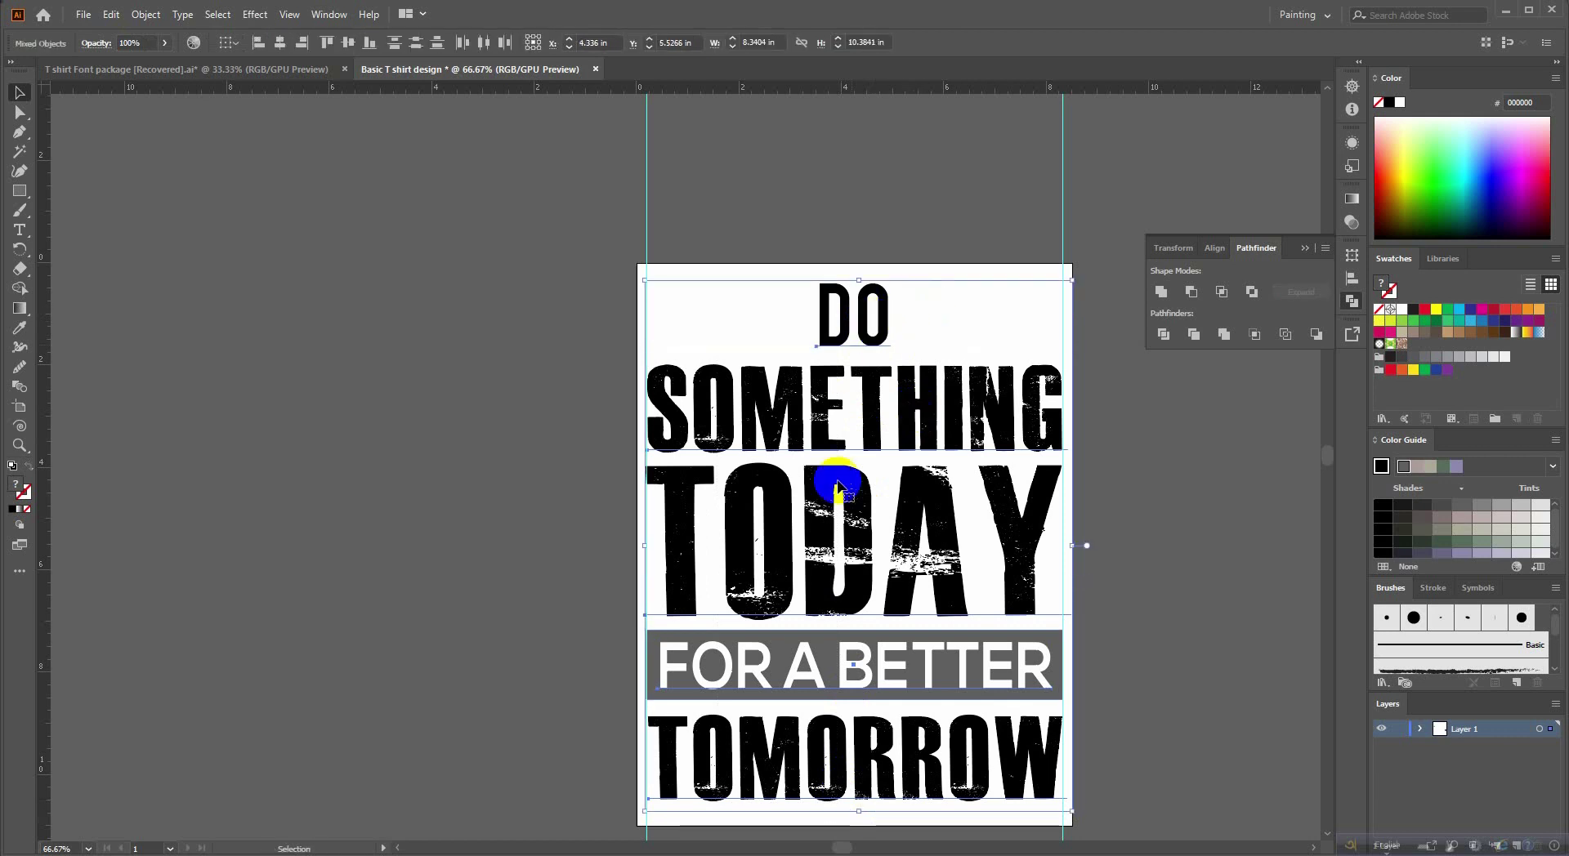
pyautogui.click(838, 454)
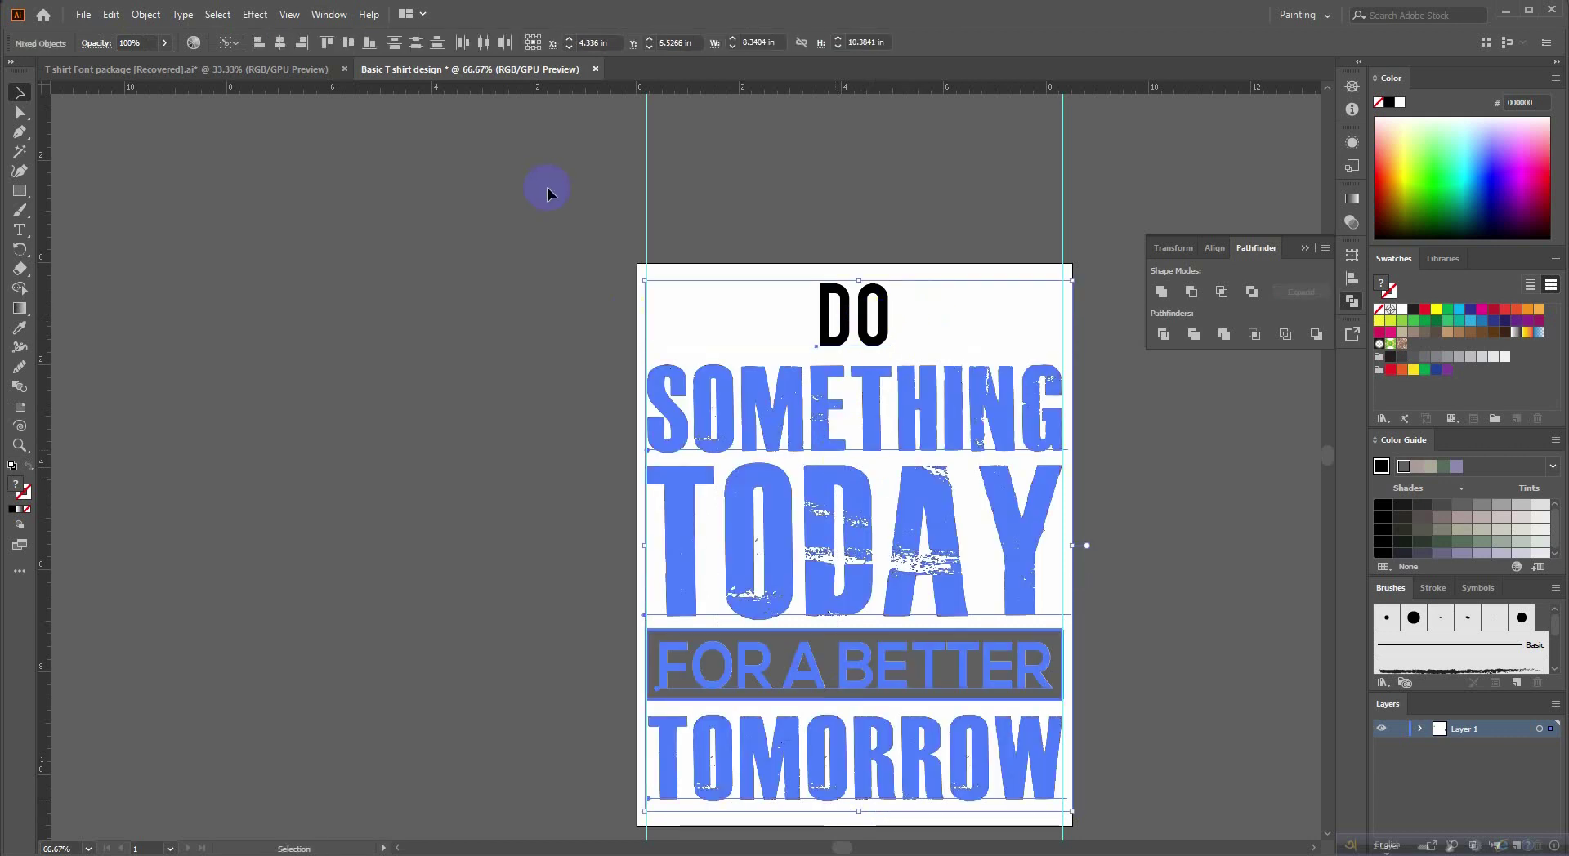
pyautogui.click(279, 43)
pyautogui.click(949, 306)
pyautogui.scroll(-2, 854, 295)
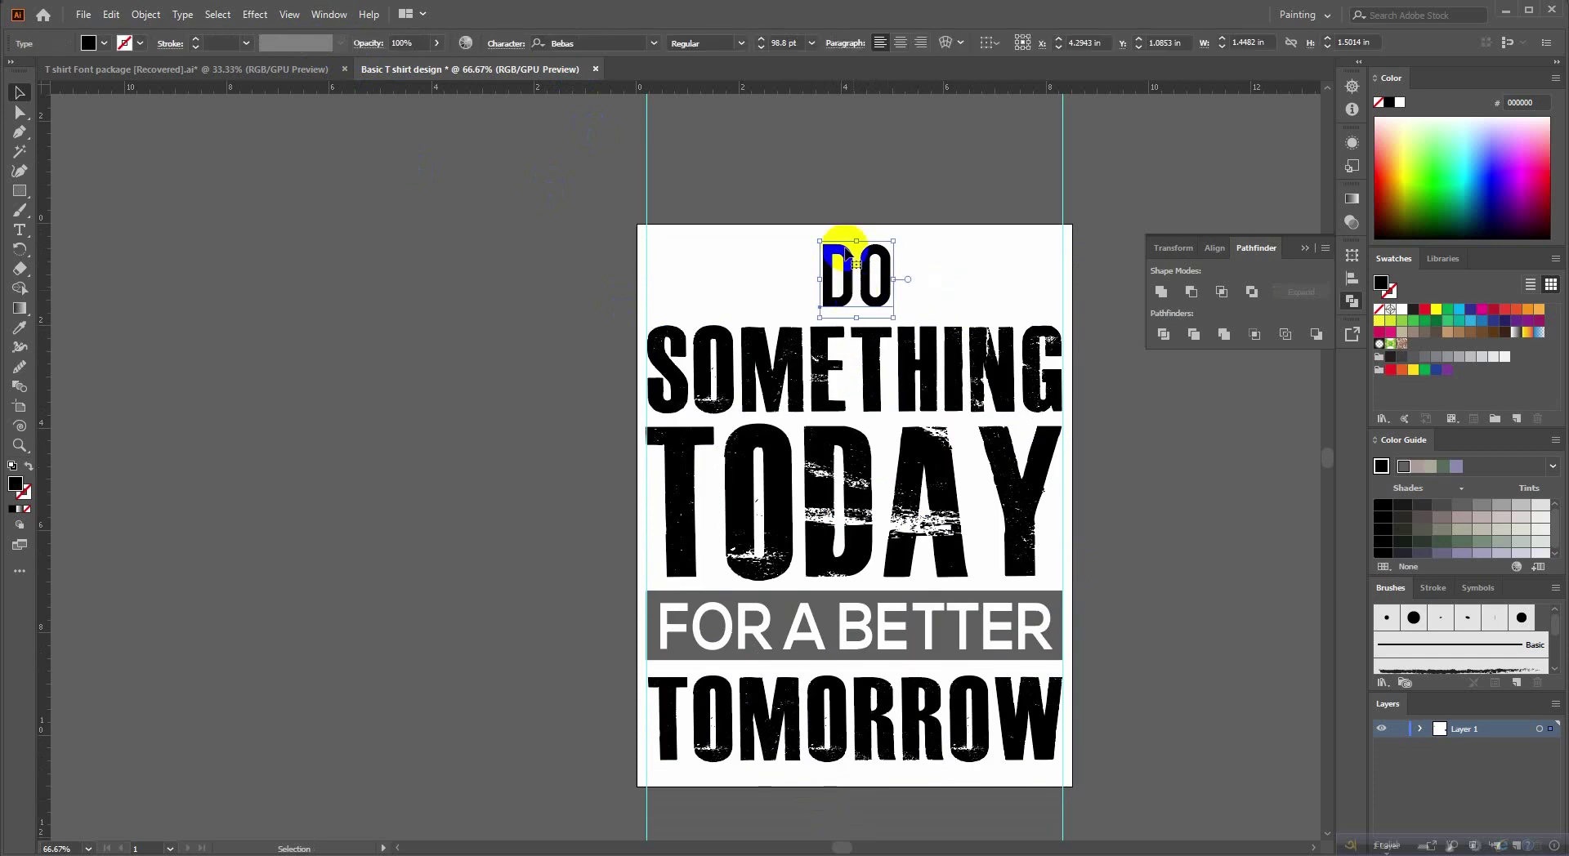
pyautogui.click(864, 186)
pyautogui.hscroll(5, 963, 409)
pyautogui.scroll(-2, 963, 410)
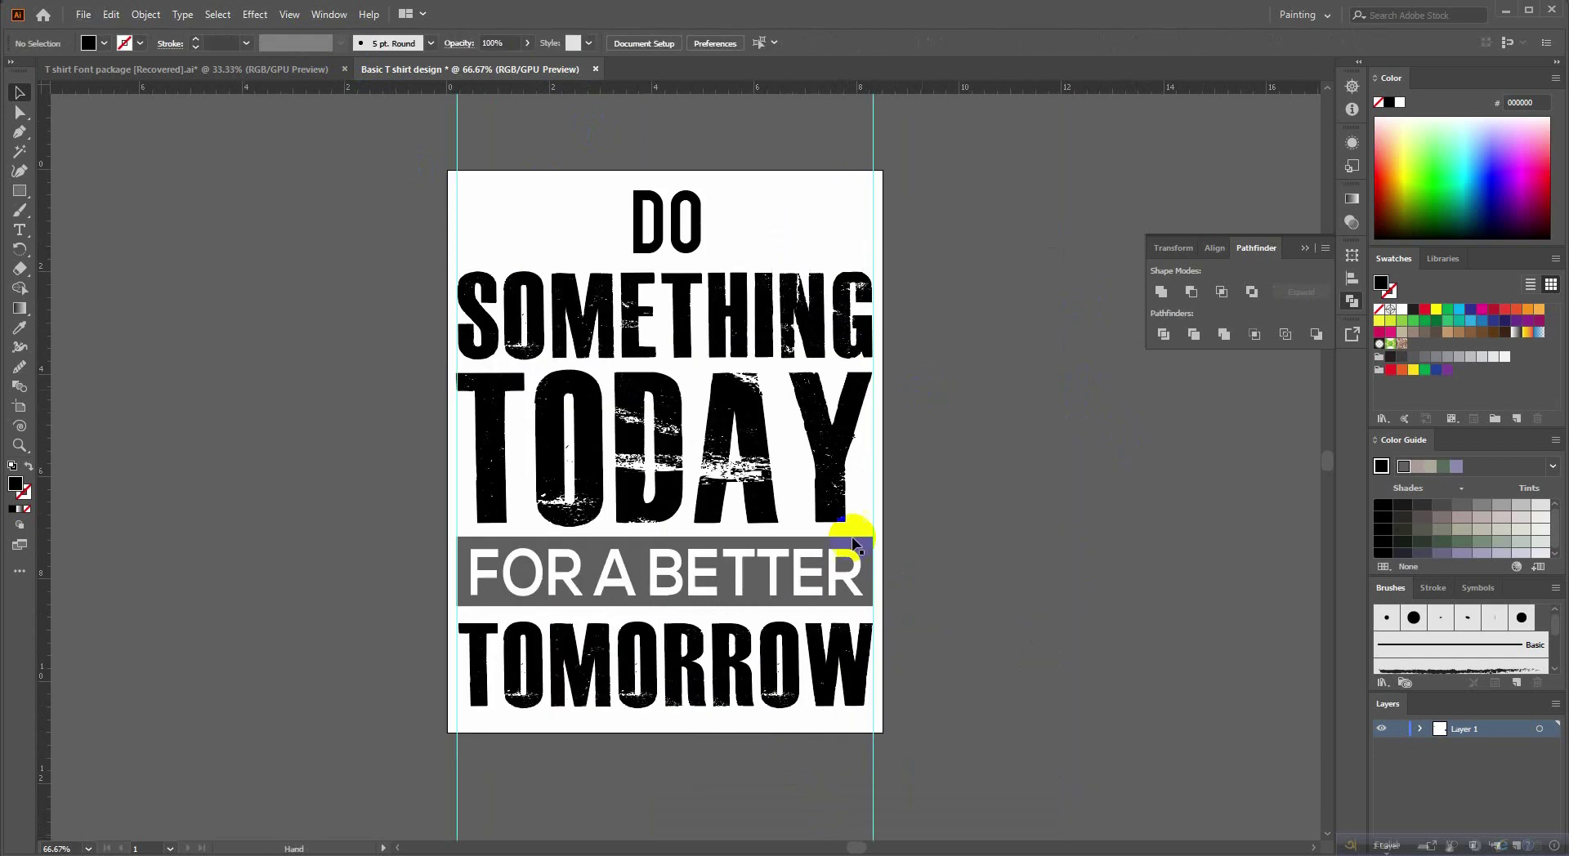
# Ungroup the quote lines and set DO's font to Bebas Neue Bold.
pyautogui.rightClick(768, 584)
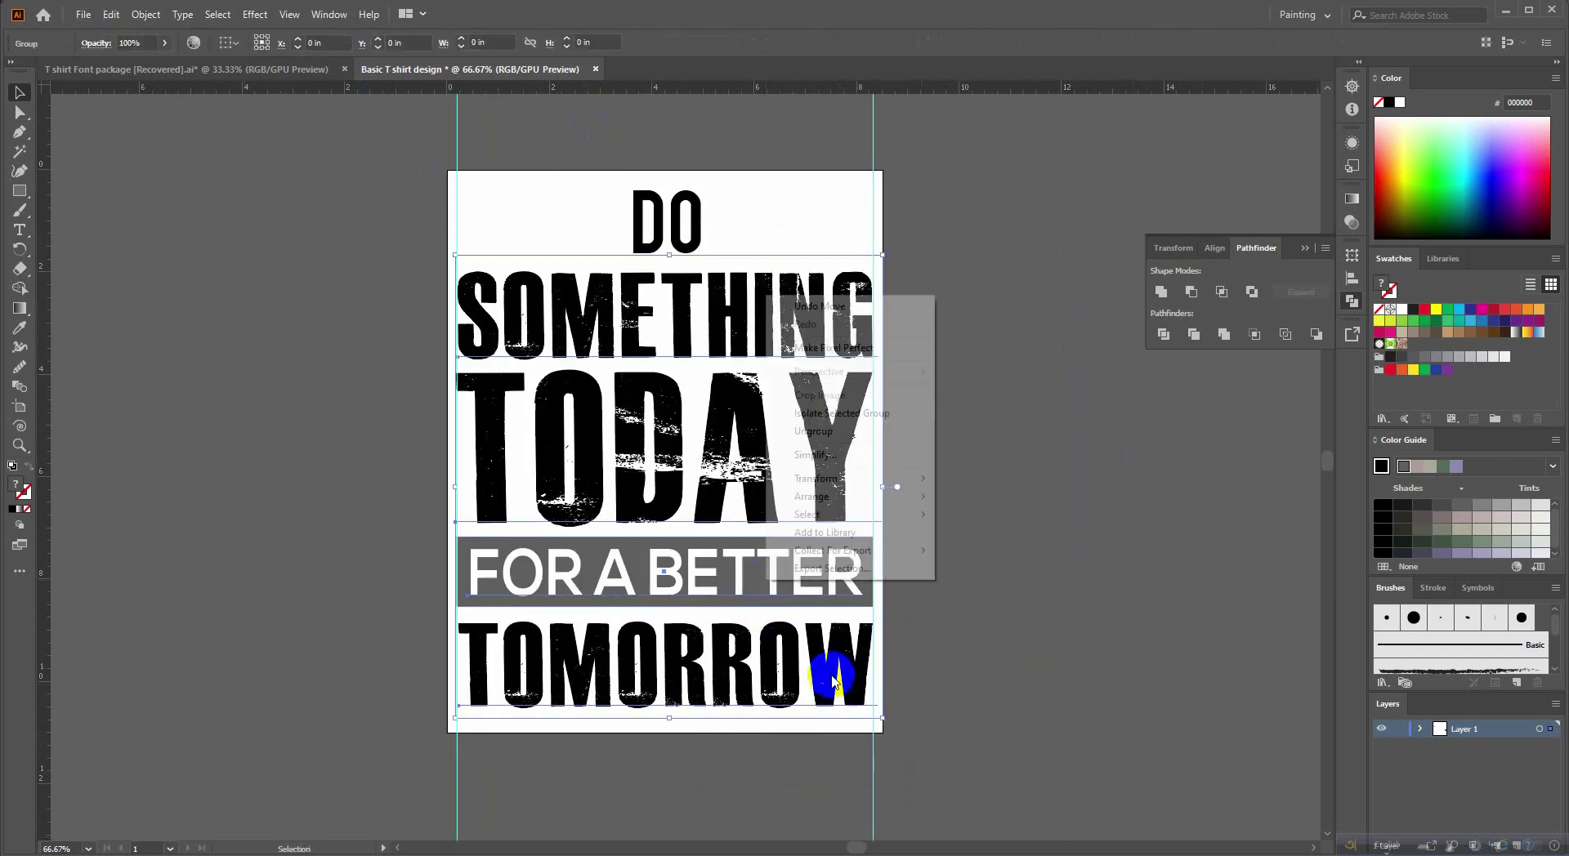
pyautogui.click(841, 432)
pyautogui.click(1026, 530)
pyautogui.scroll(2, 588, 469)
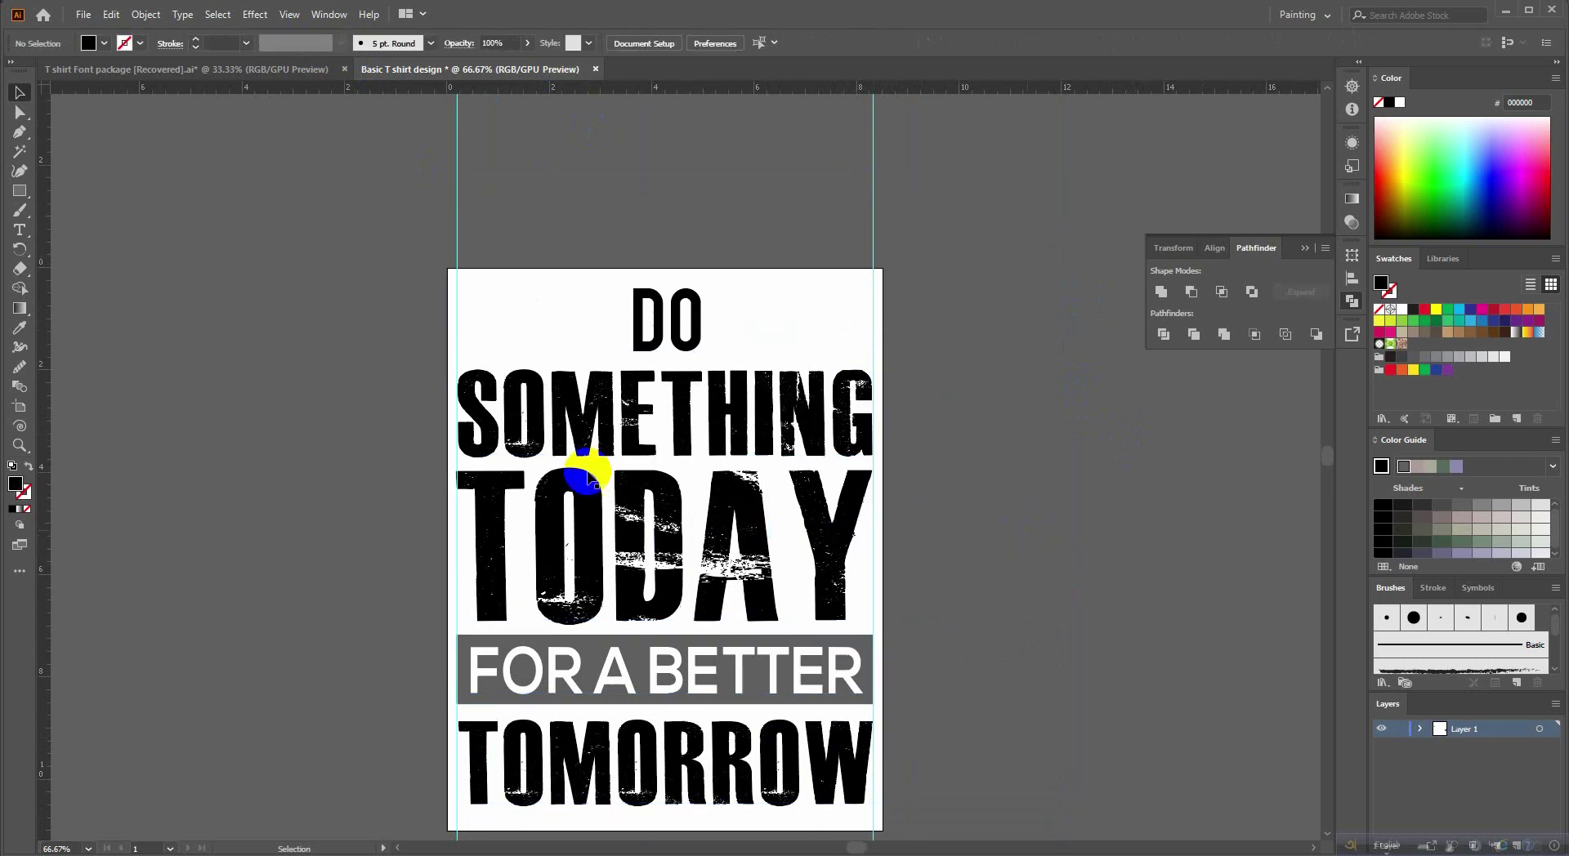
pyautogui.scroll(2, 662, 350)
pyautogui.click(669, 350)
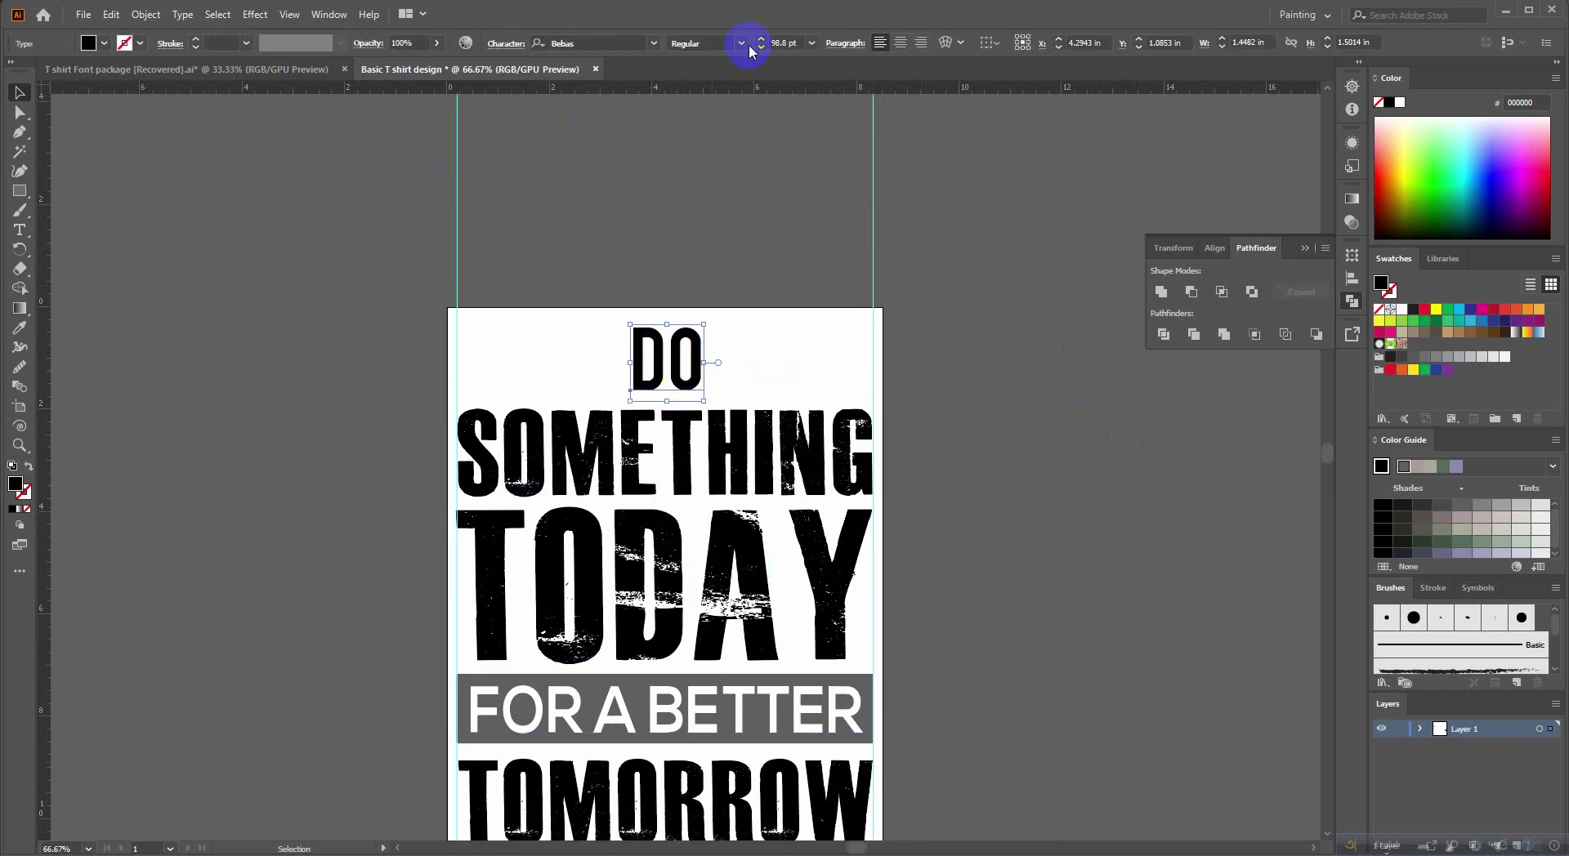
pyautogui.click(619, 45)
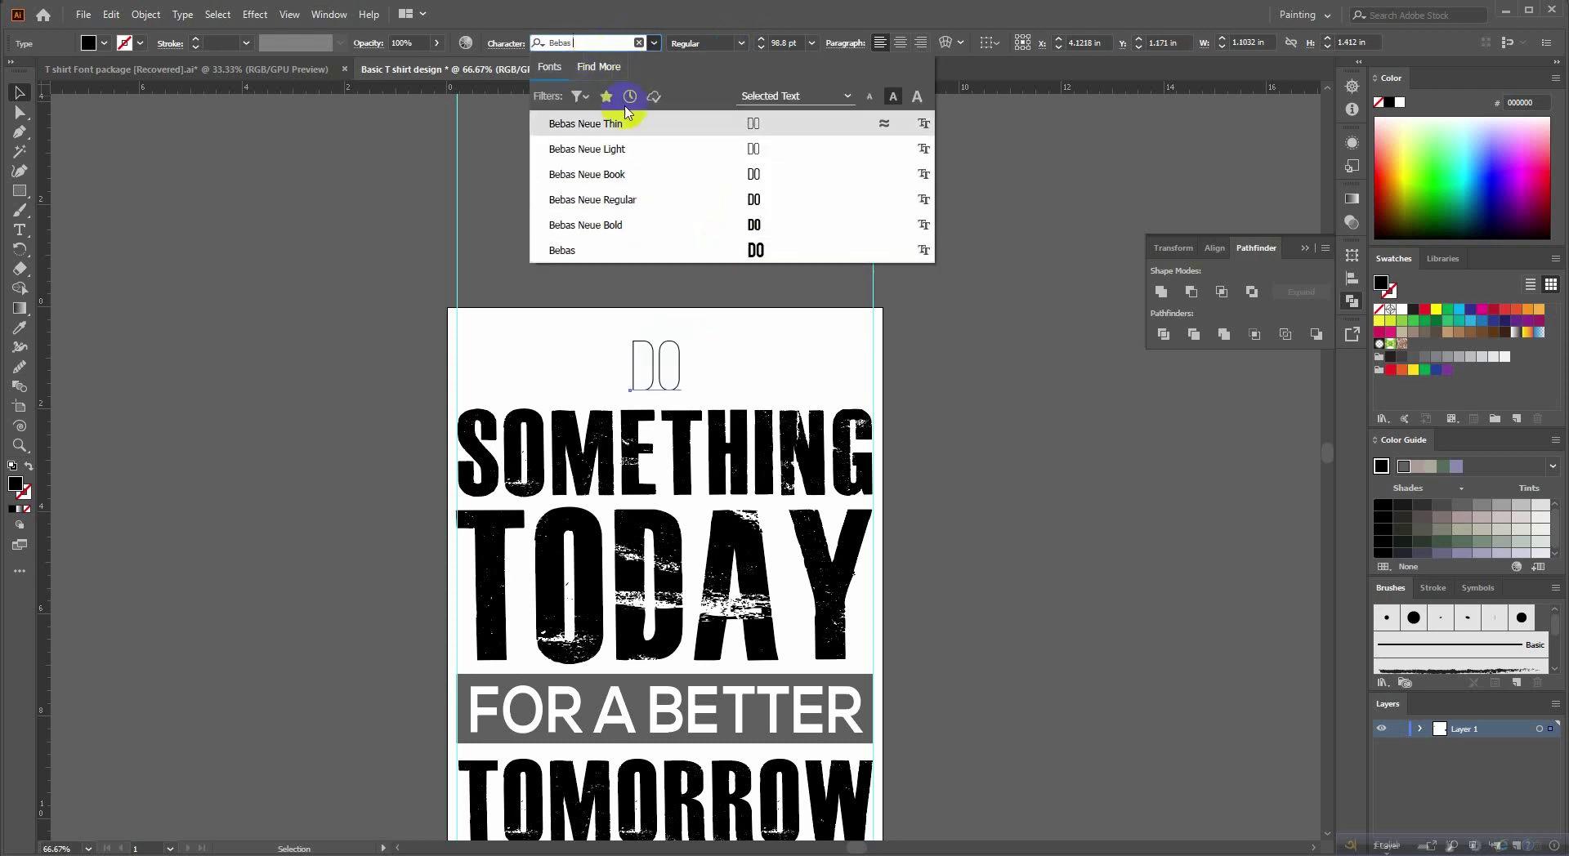
pyautogui.click(654, 225)
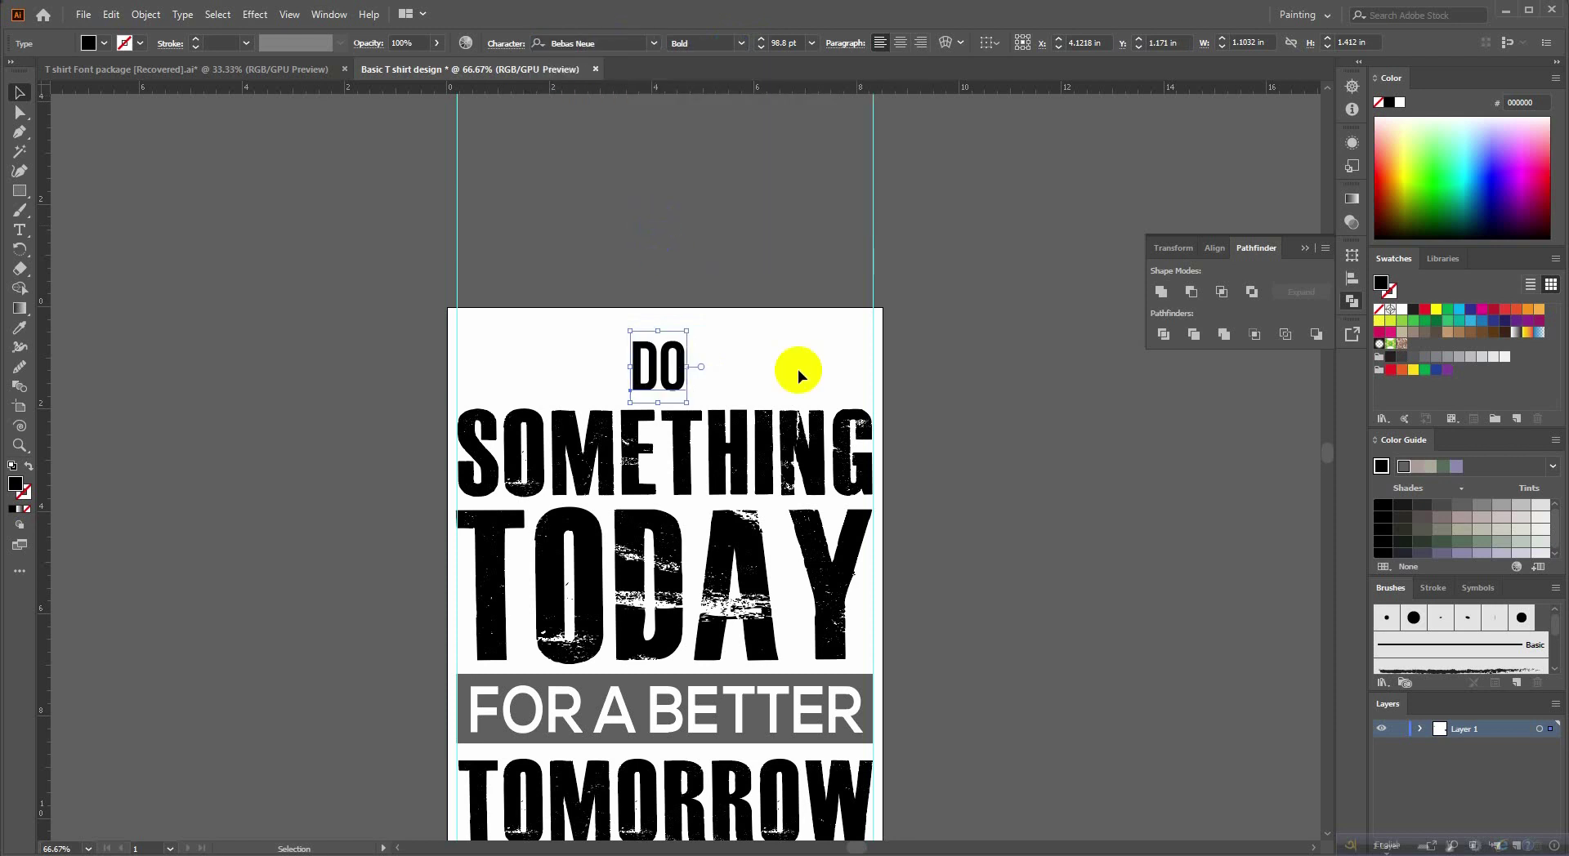
# Drag DO's bounding-box handles to enlarge it to about 155 pt above SOMETHING.
pyautogui.scroll(2, 686, 369)
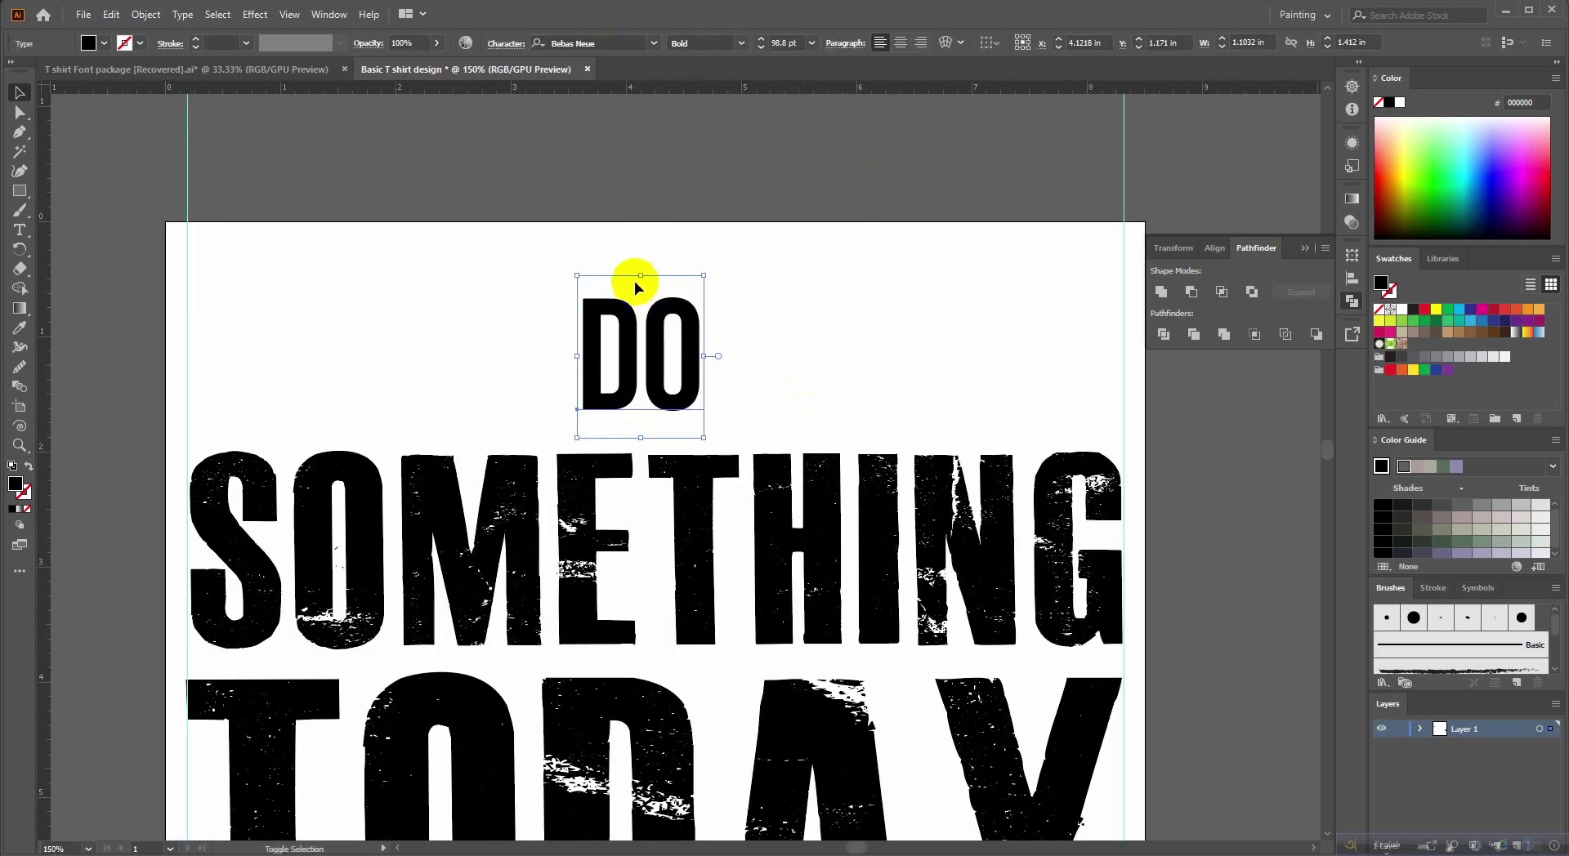
pyautogui.moveTo(641, 276); pyautogui.dragTo(641, 229)
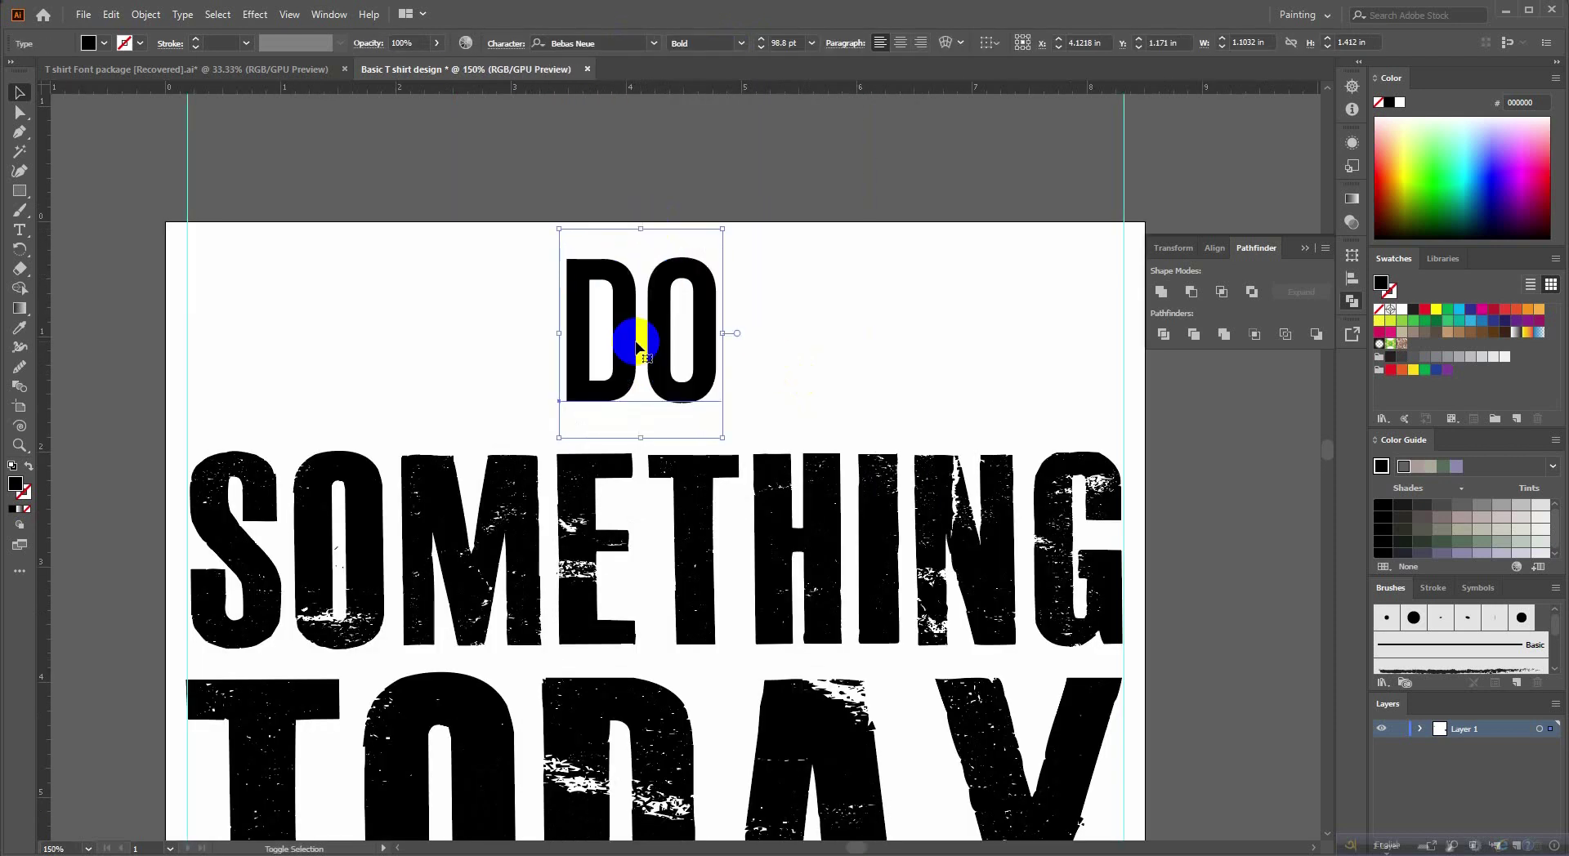
pyautogui.moveTo(635, 342); pyautogui.dragTo(653, 358)
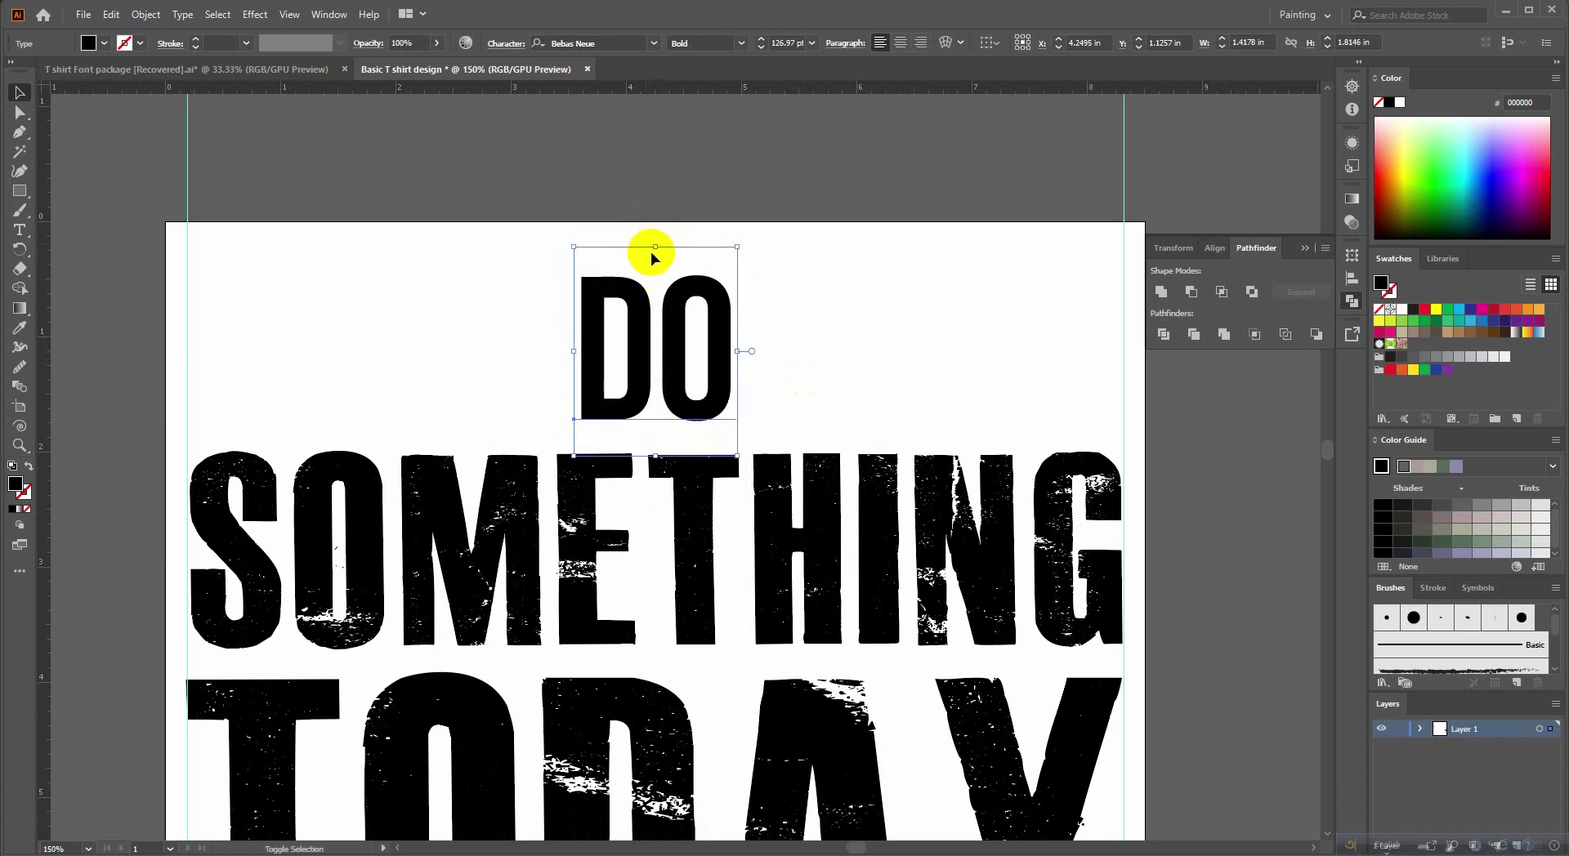
pyautogui.moveTo(648, 251); pyautogui.dragTo(663, 213)
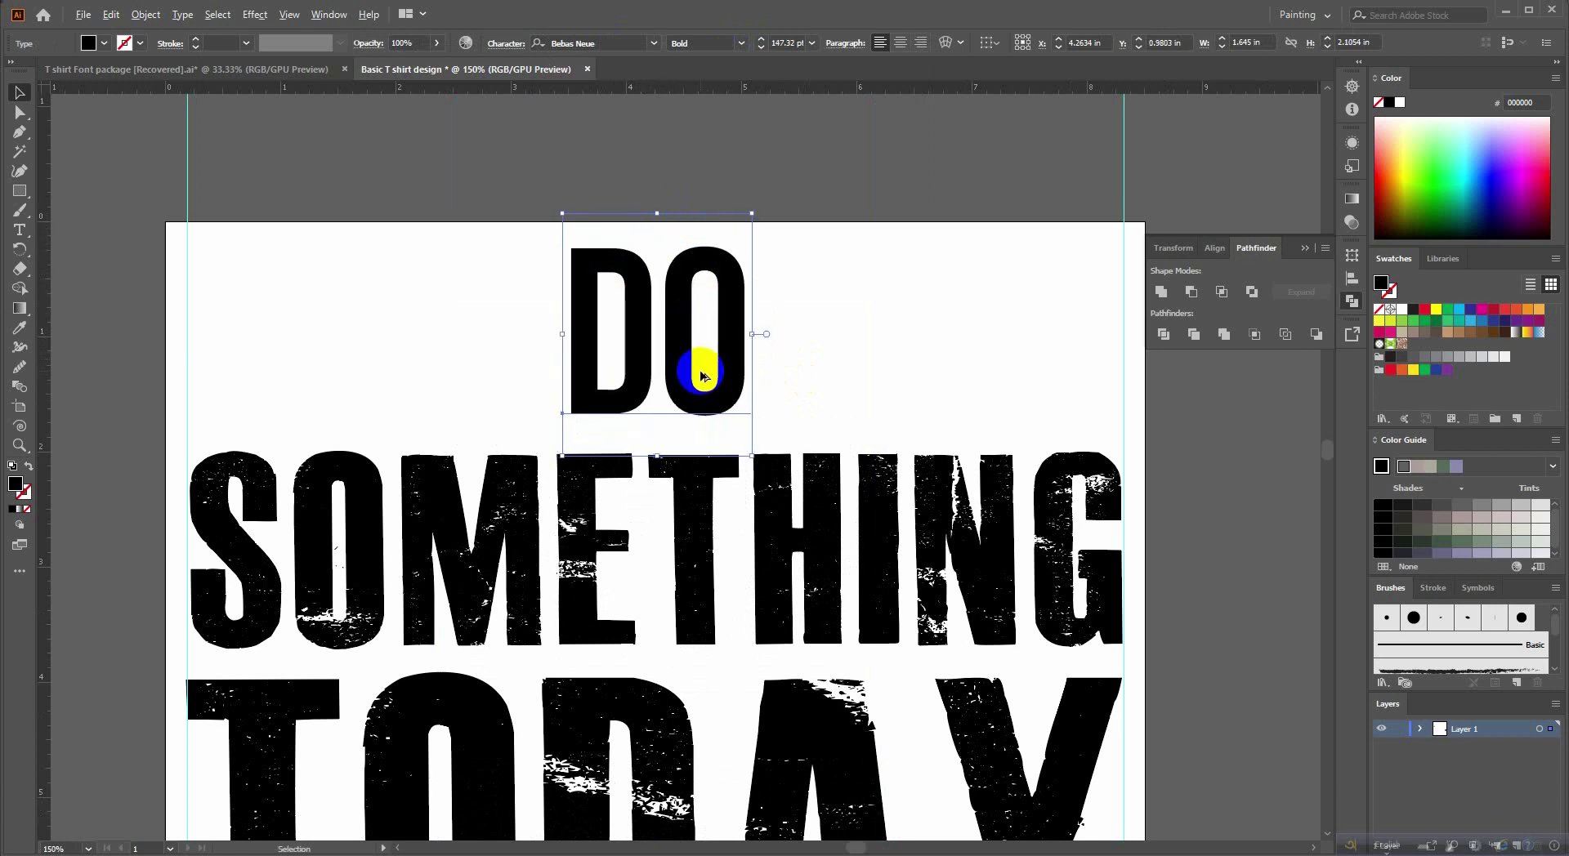
pyautogui.keyDown('alt'); pyautogui.scroll(-3, 701, 374); pyautogui.keyUp('alt')
pyautogui.click(762, 335)
pyautogui.click(701, 374)
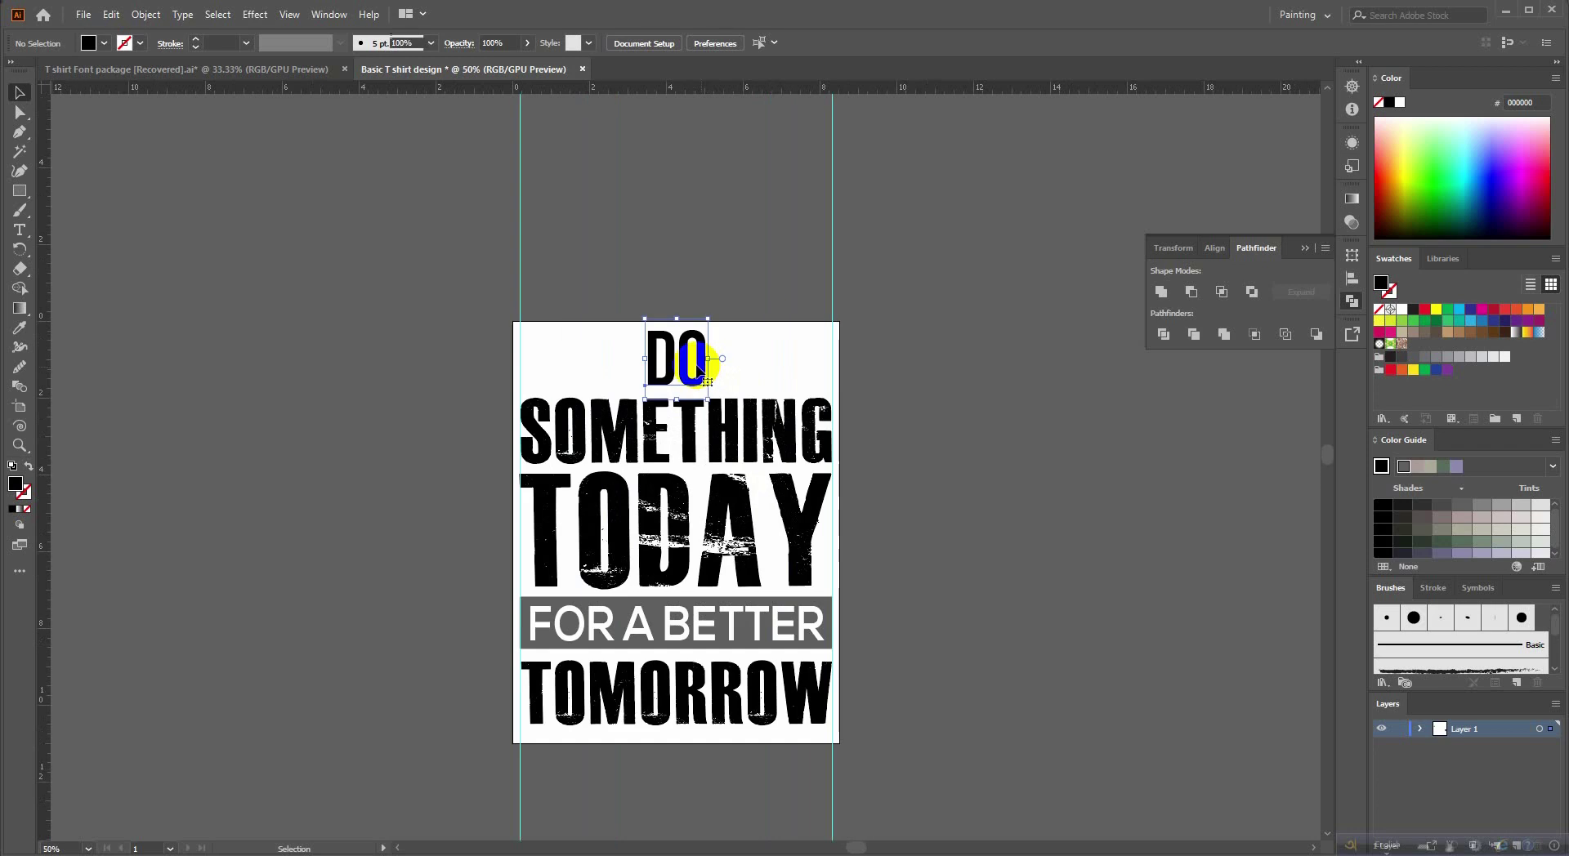
pyautogui.keyDown('alt'); pyautogui.scroll(2, 701, 371); pyautogui.keyUp('alt')
pyautogui.moveTo(601, 351); pyautogui.dragTo(590, 355)
# Deselect DO and bring the whole artboard with the five-line quote into view.
pyautogui.scroll(2, 662, 250)
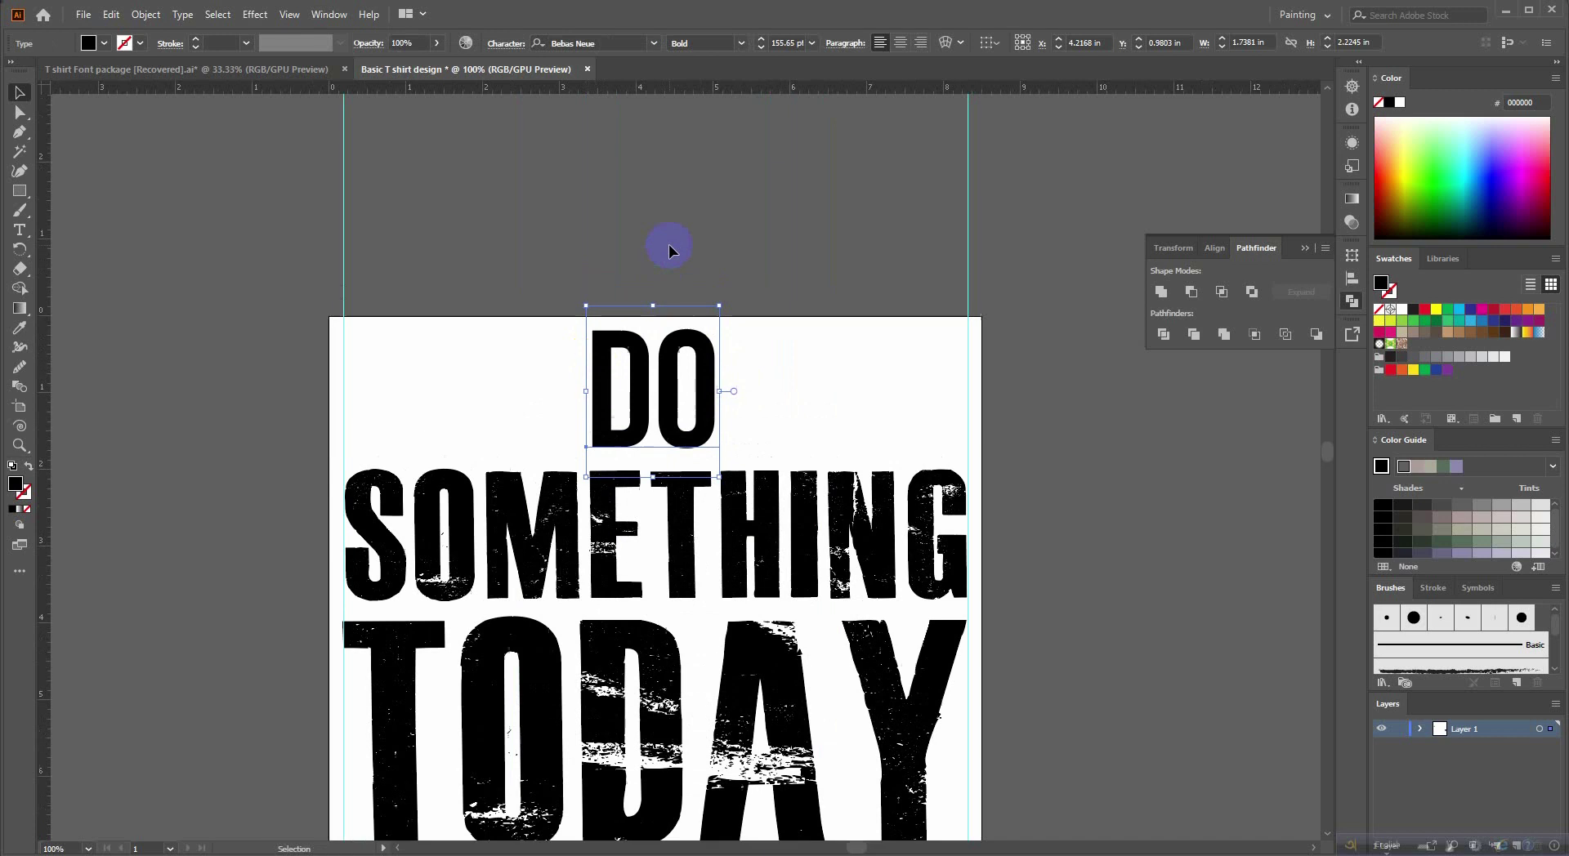
pyautogui.click(668, 244)
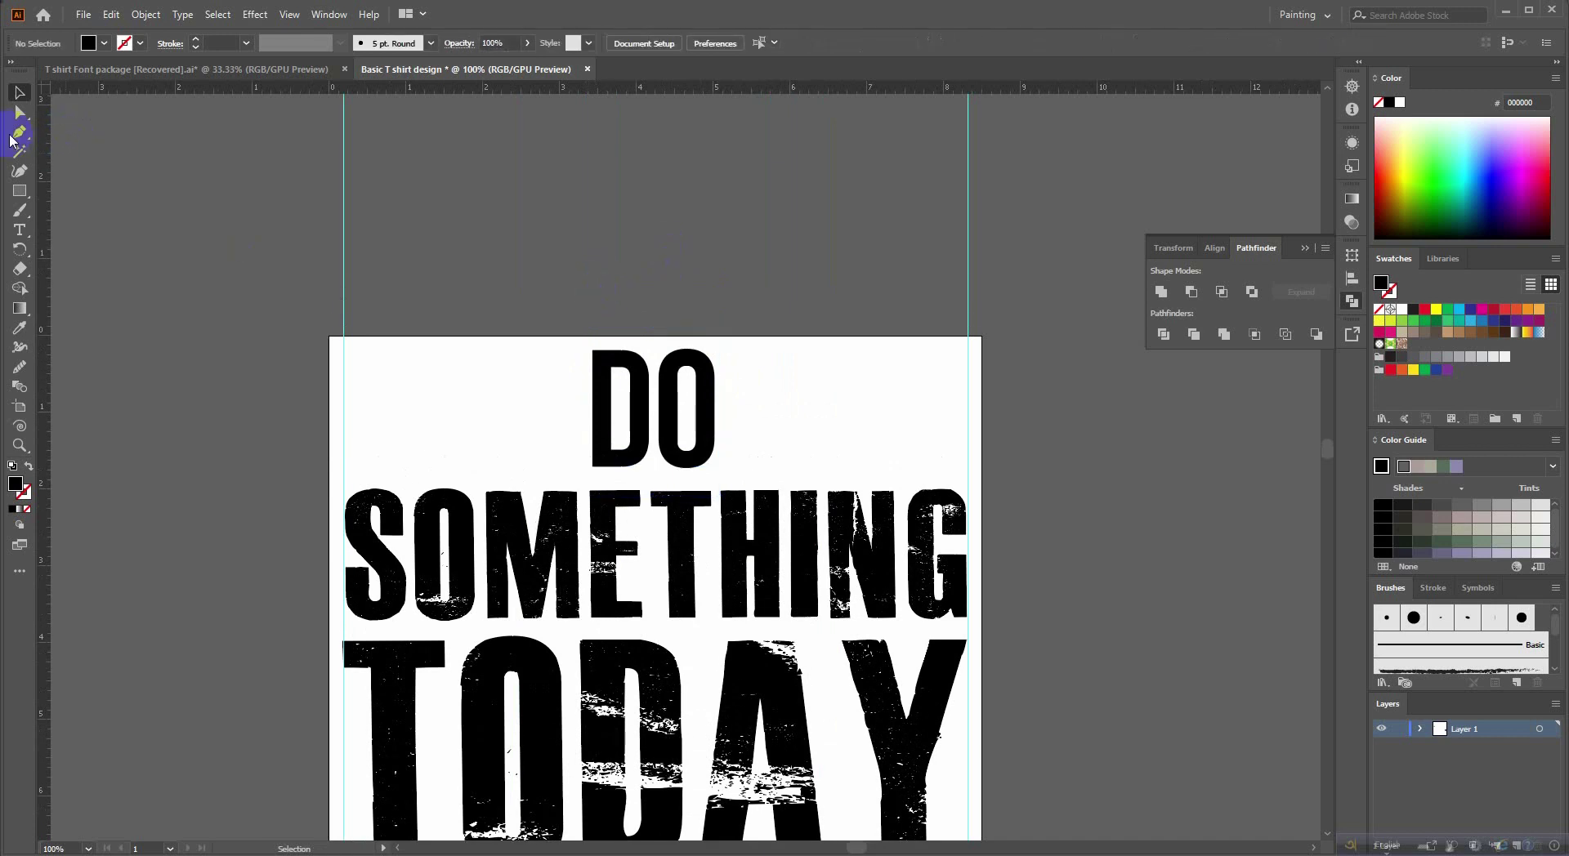
pyautogui.scroll(-2, 277, 212)
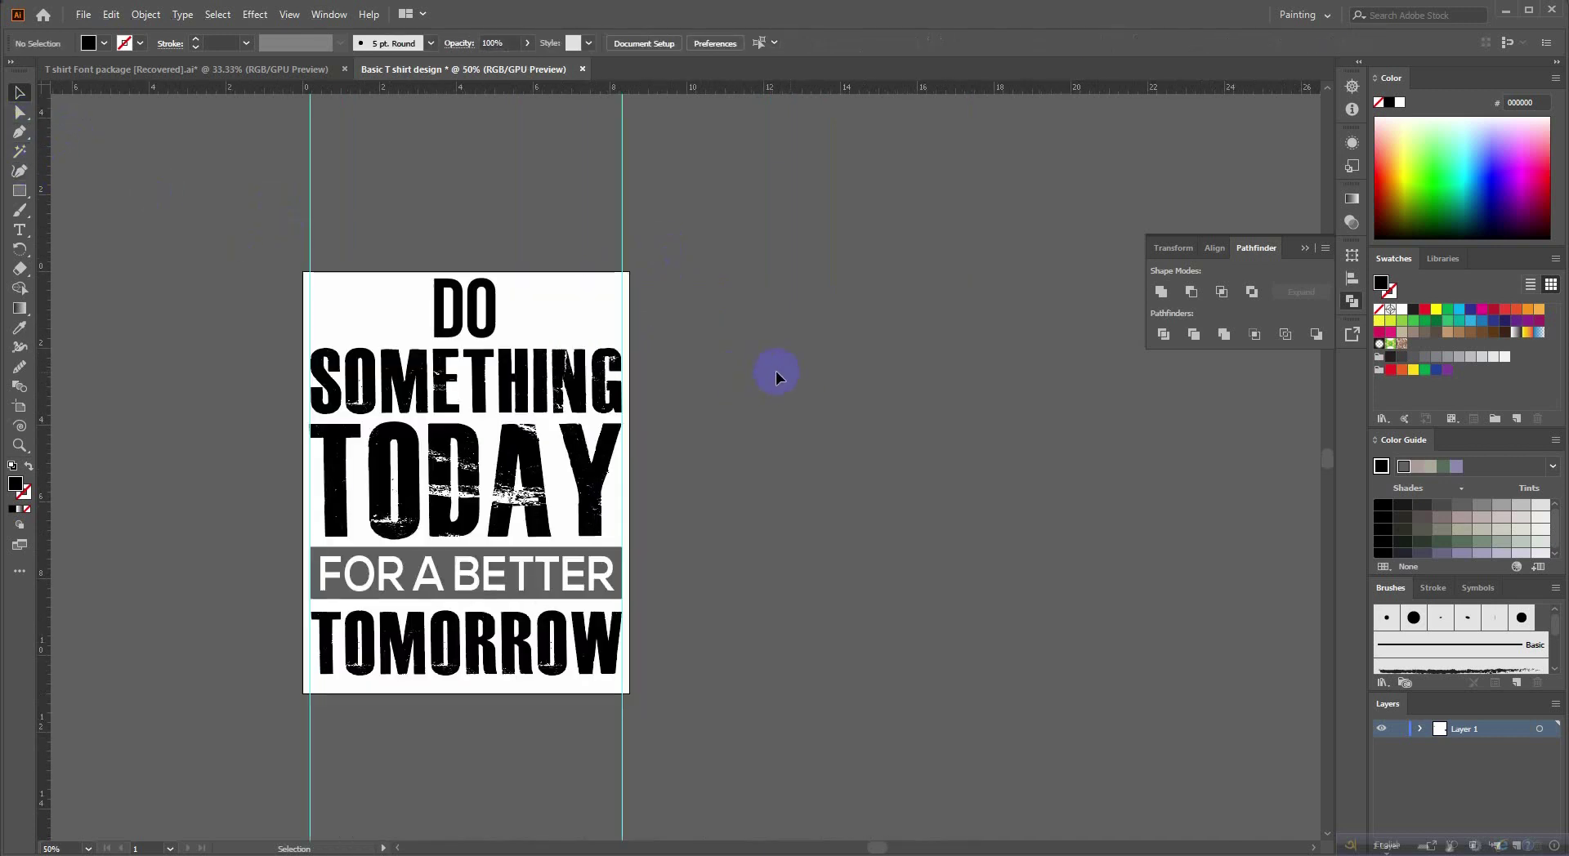
pyautogui.moveTo(663, 411); pyautogui.dragTo(701, 383)
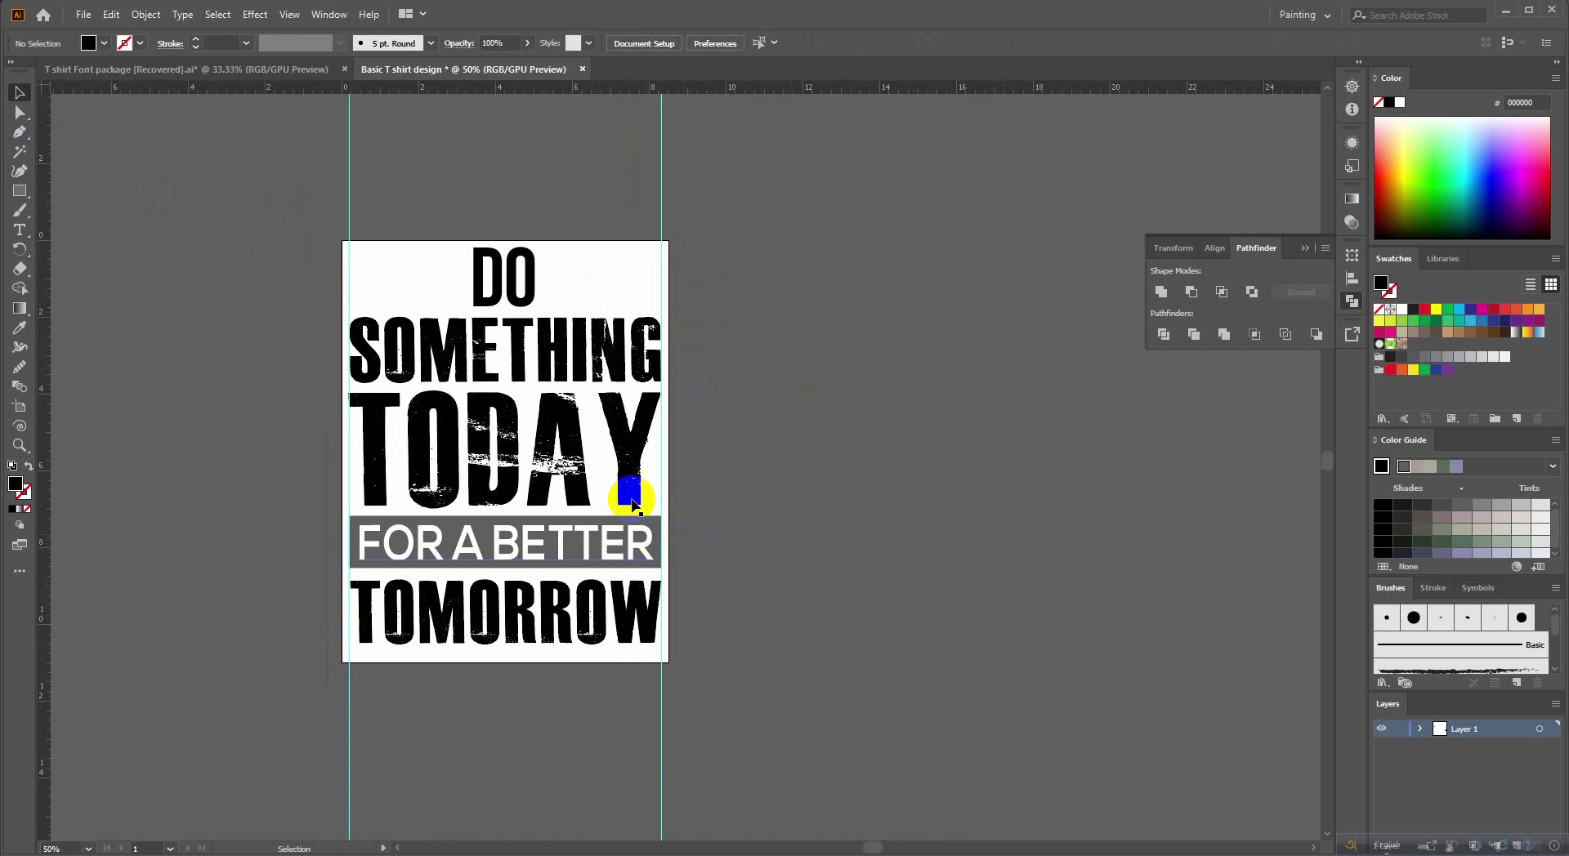
pyautogui.scroll(1, 716, 339)
pyautogui.scroll(2, 724, 340)
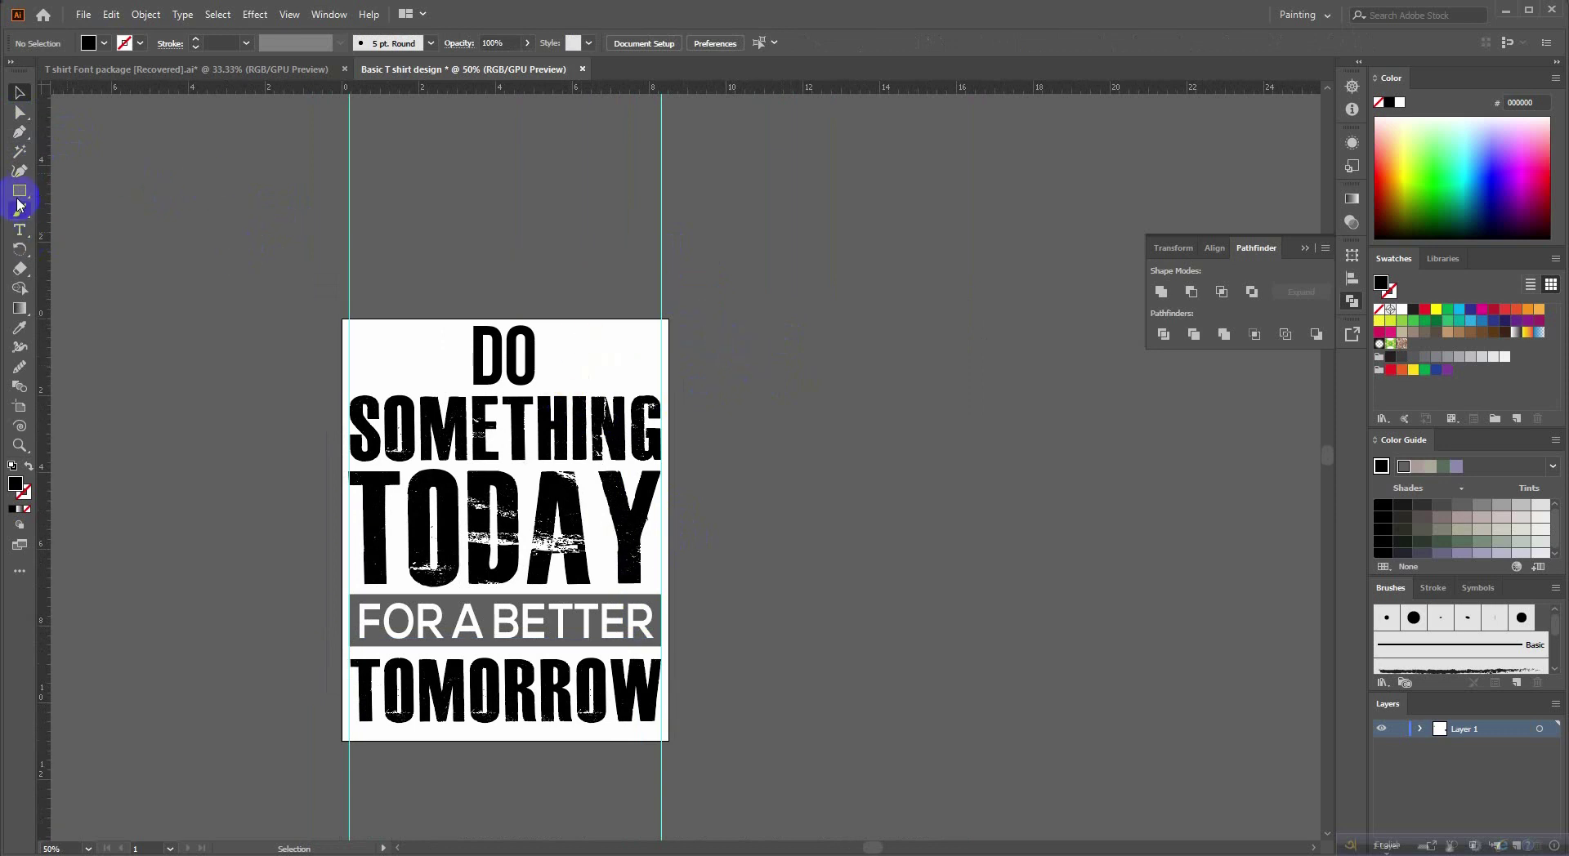
# Draw a horizontal straight line from beside DO to the right guide.
pyautogui.moveTo(18, 205); pyautogui.dragTo(74, 190)
pyautogui.scroll(1, 543, 331)
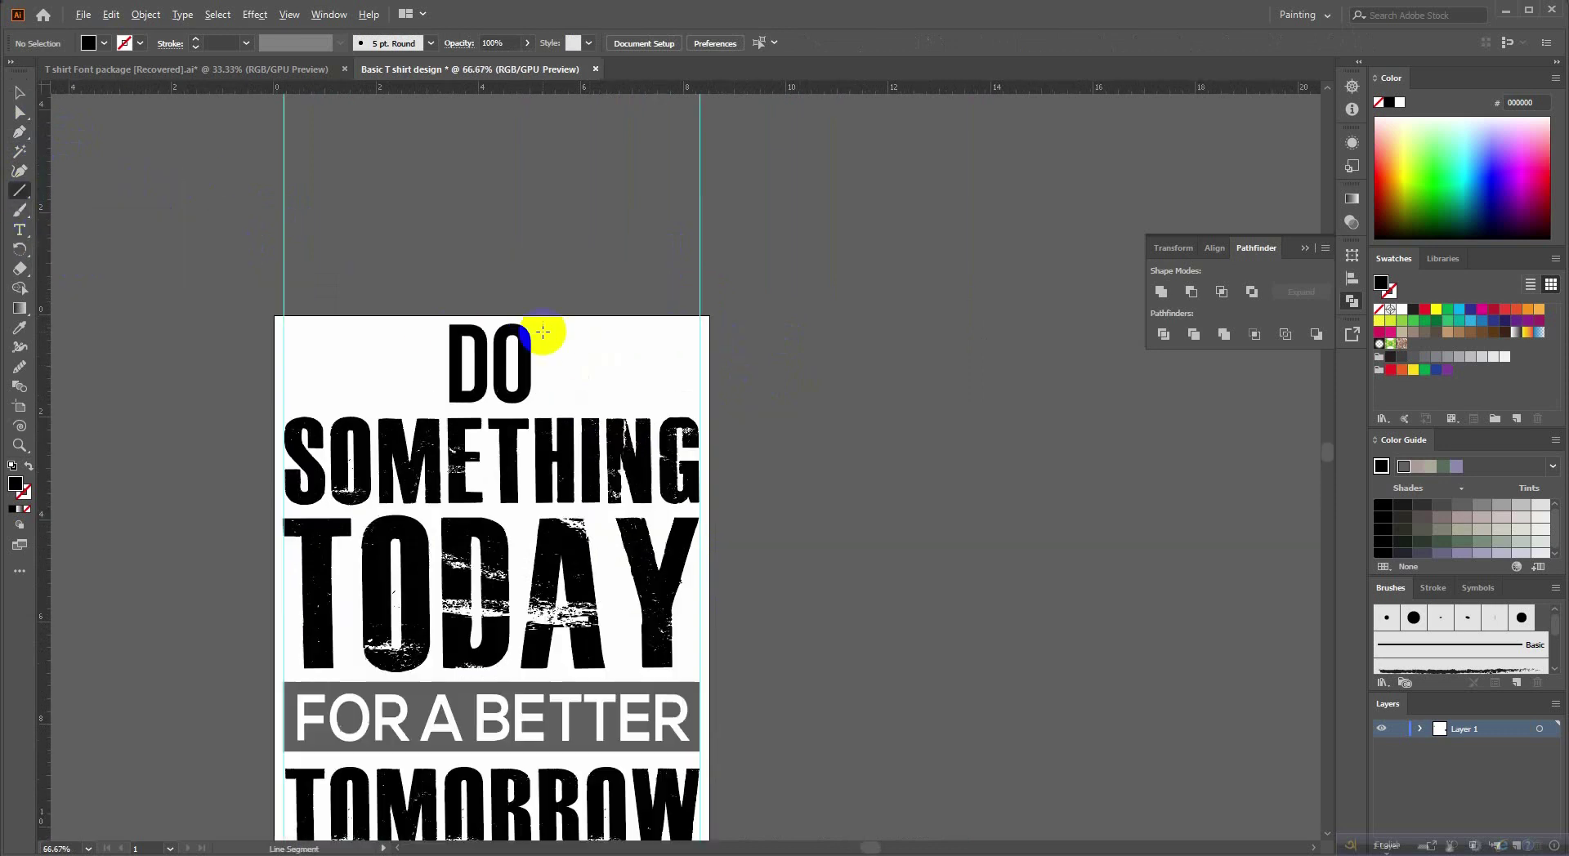
pyautogui.scroll(2, 544, 331)
pyautogui.moveTo(399, 297); pyautogui.dragTo(400, 297)
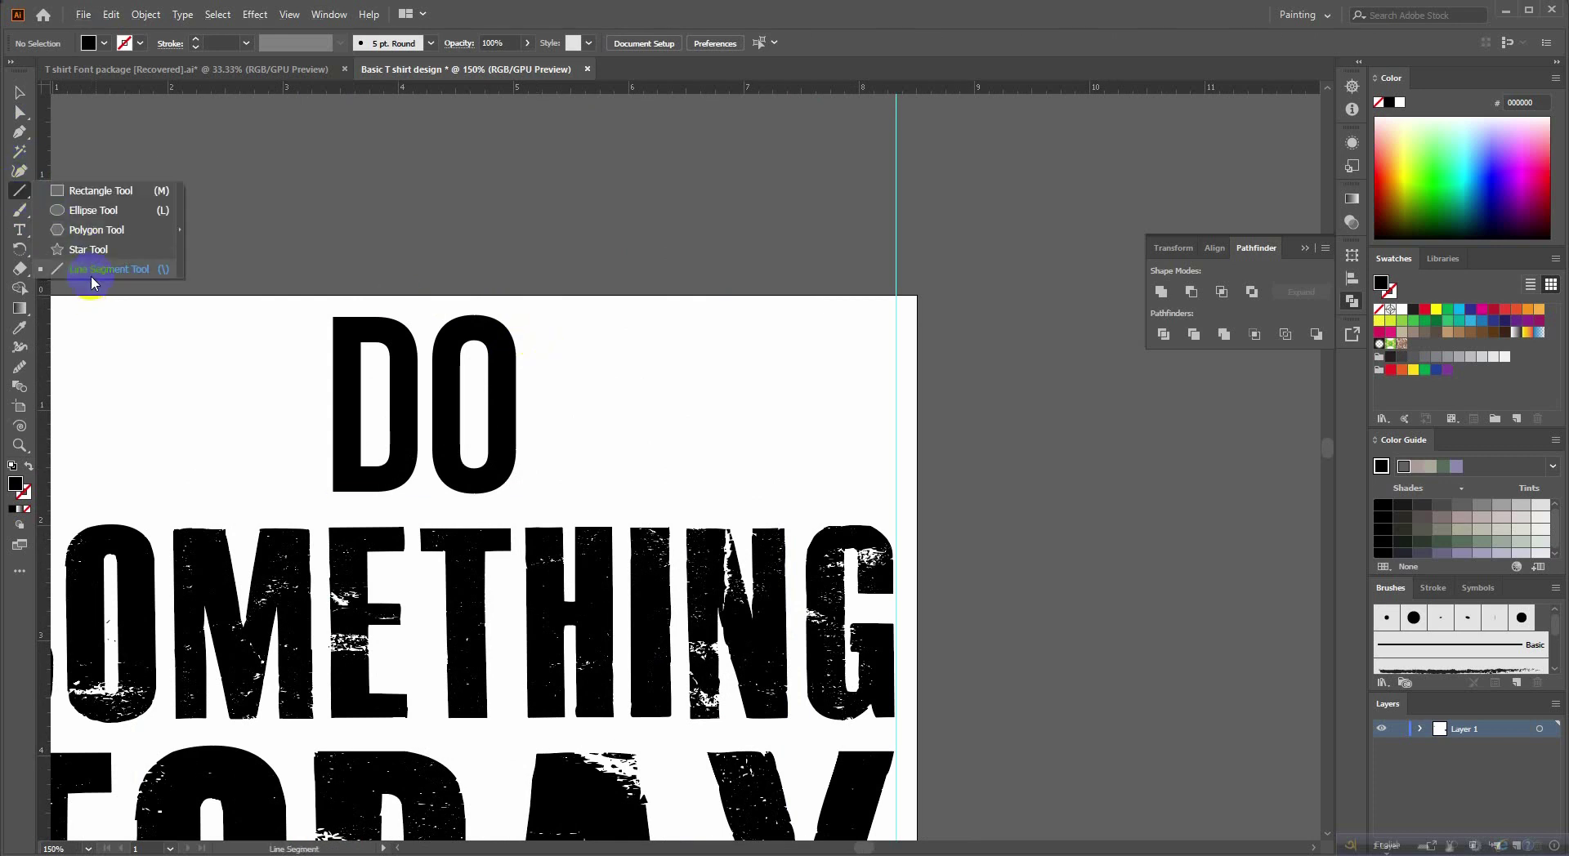
pyautogui.moveTo(17, 196); pyautogui.dragTo(82, 273)
pyautogui.moveTo(541, 342); pyautogui.dragTo(897, 355)
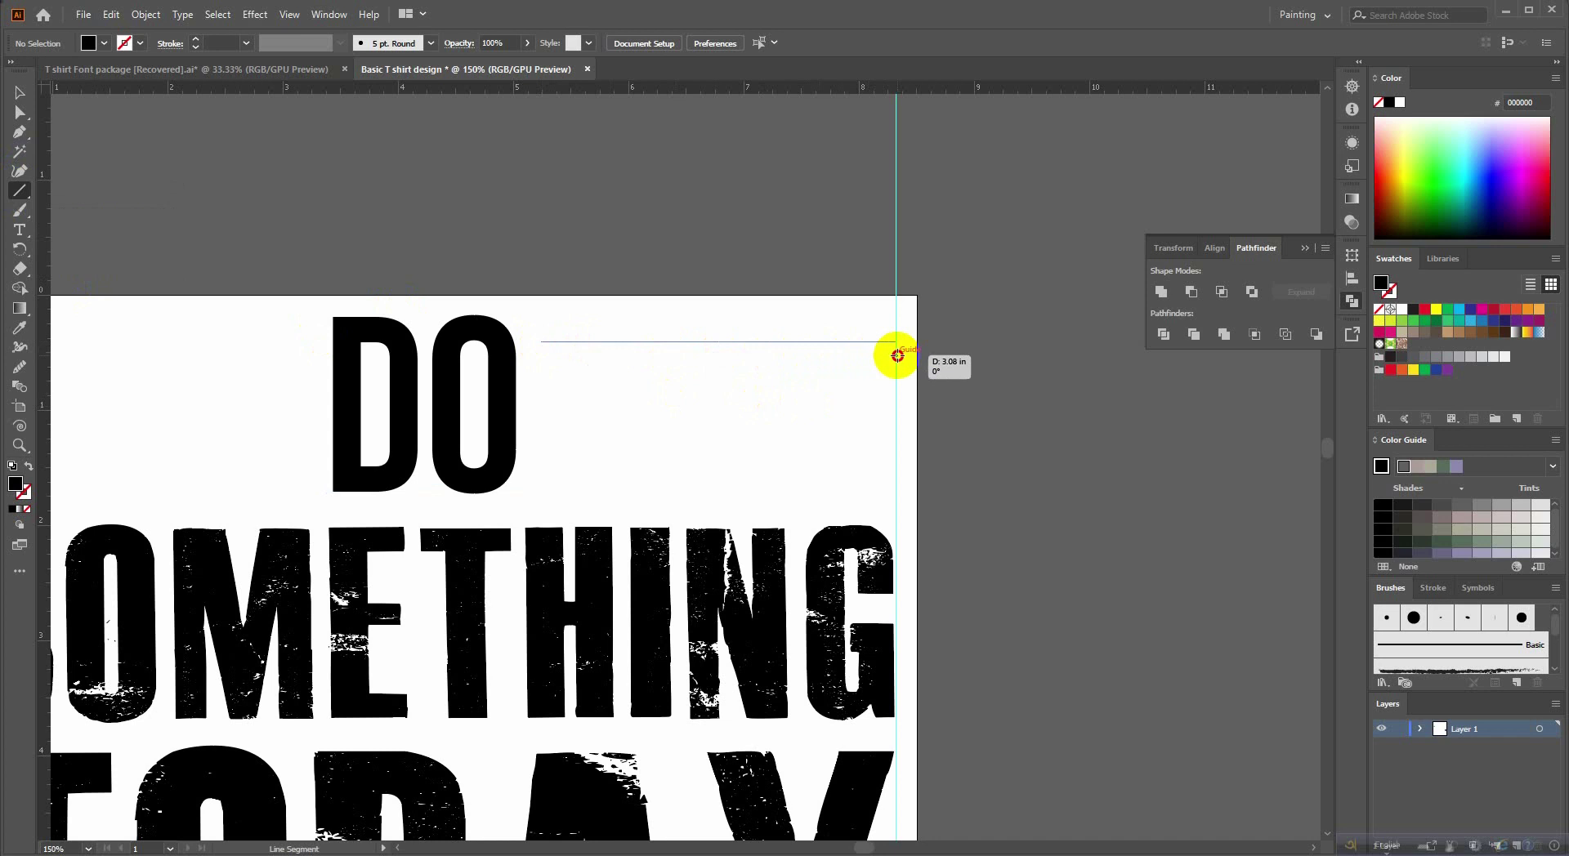
pyautogui.moveTo(897, 355); pyautogui.dragTo(895, 342)
pyautogui.scroll(1, 895, 342)
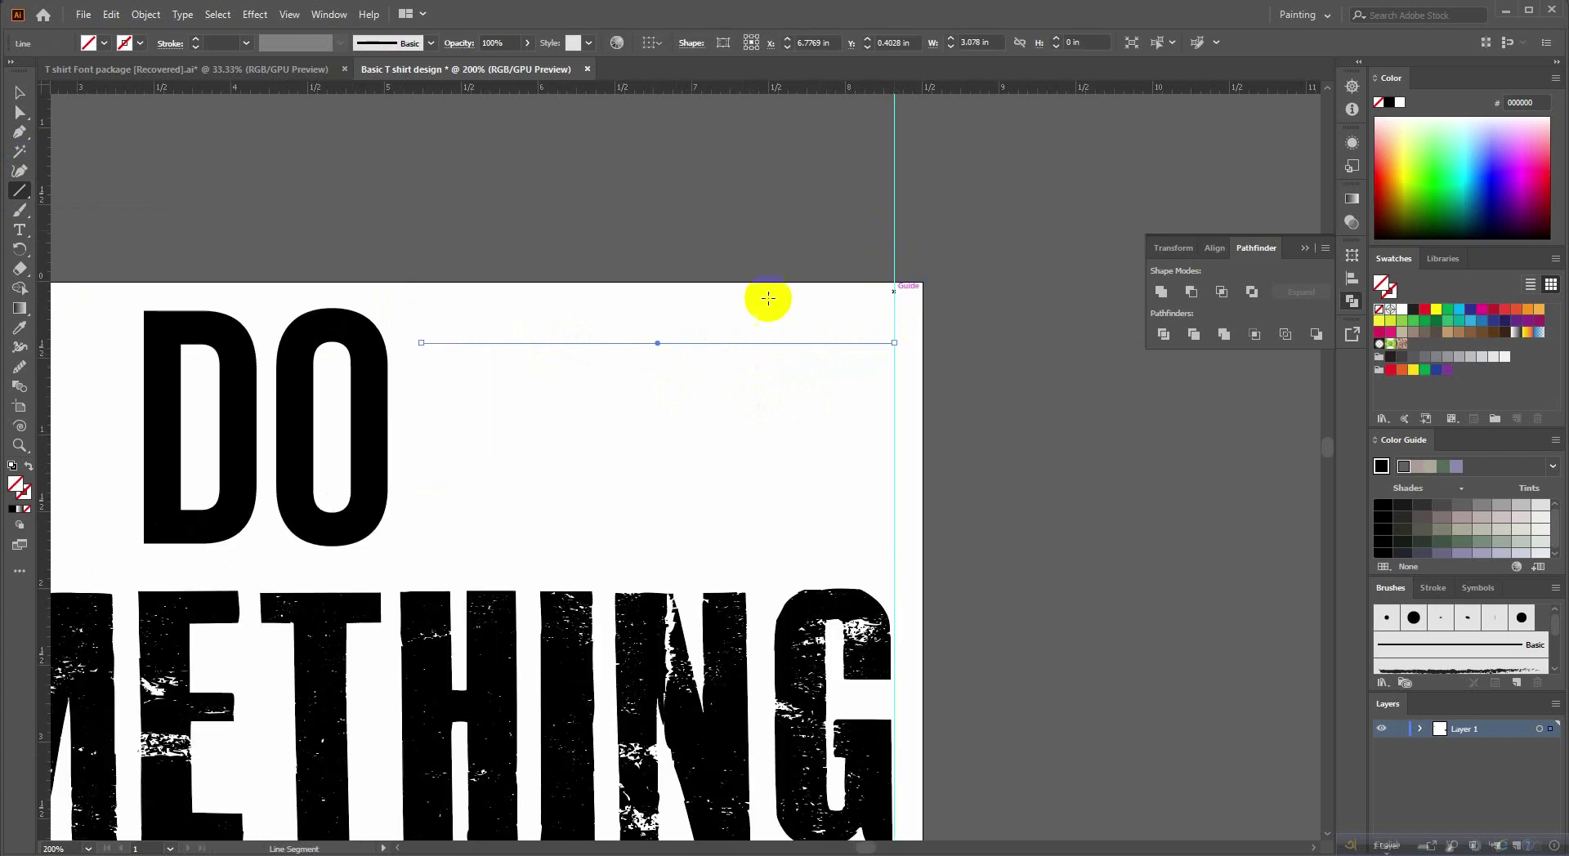
# Raise the line's stroke weight to 15 pt.
pyautogui.click(30, 99)
pyautogui.click(214, 43)
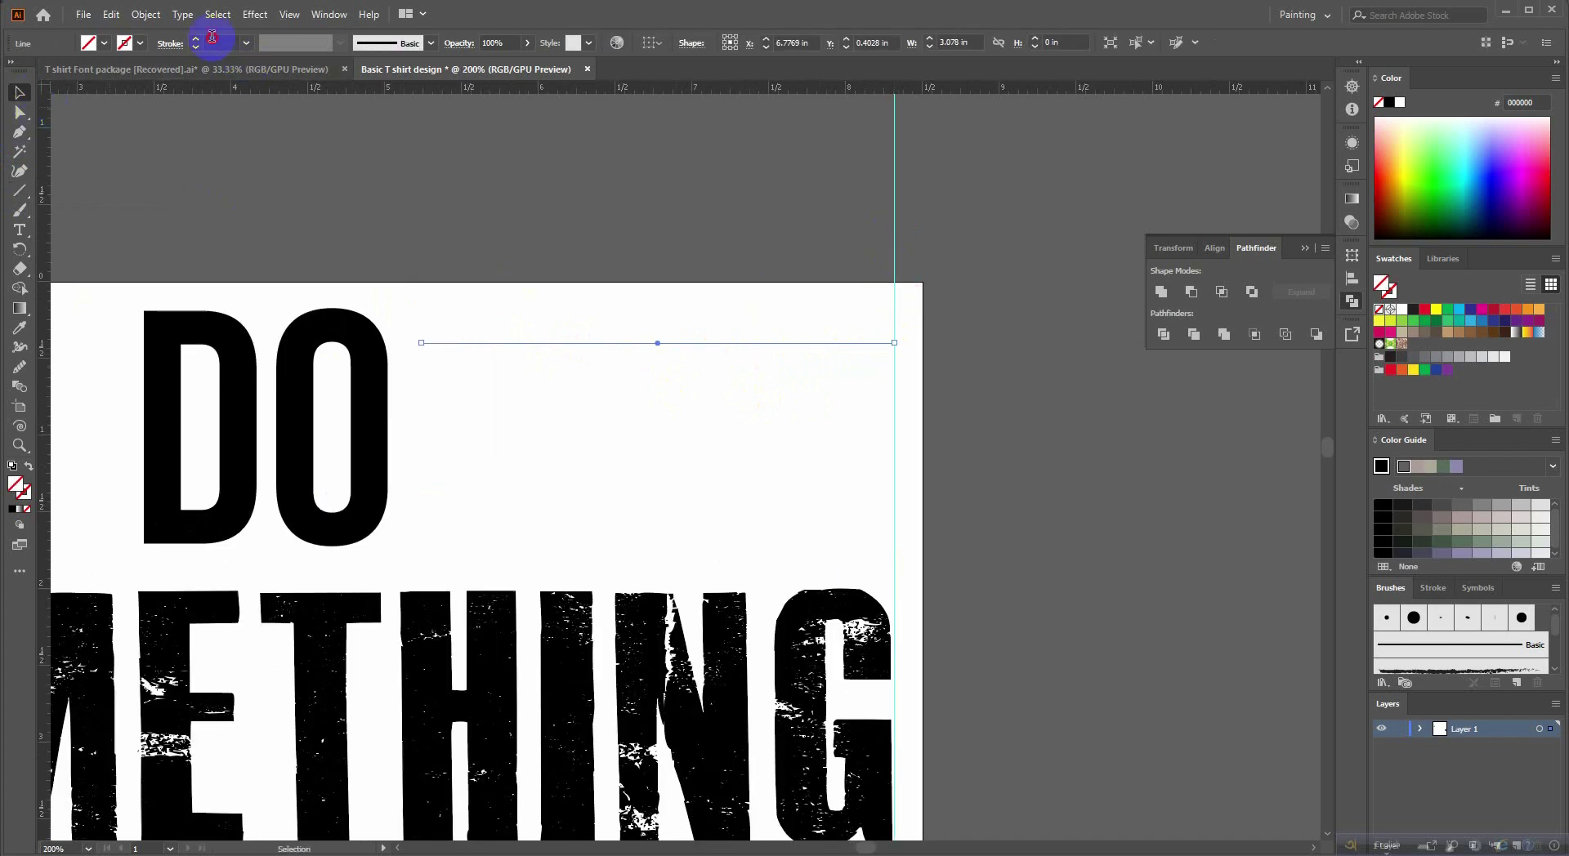
pyautogui.write('3')
pyautogui.press('Return')
pyautogui.press('Up')
pyautogui.press('Up')
pyautogui.press('Up')
pyautogui.press('Up')
pyautogui.press('Up')
pyautogui.press('Up')
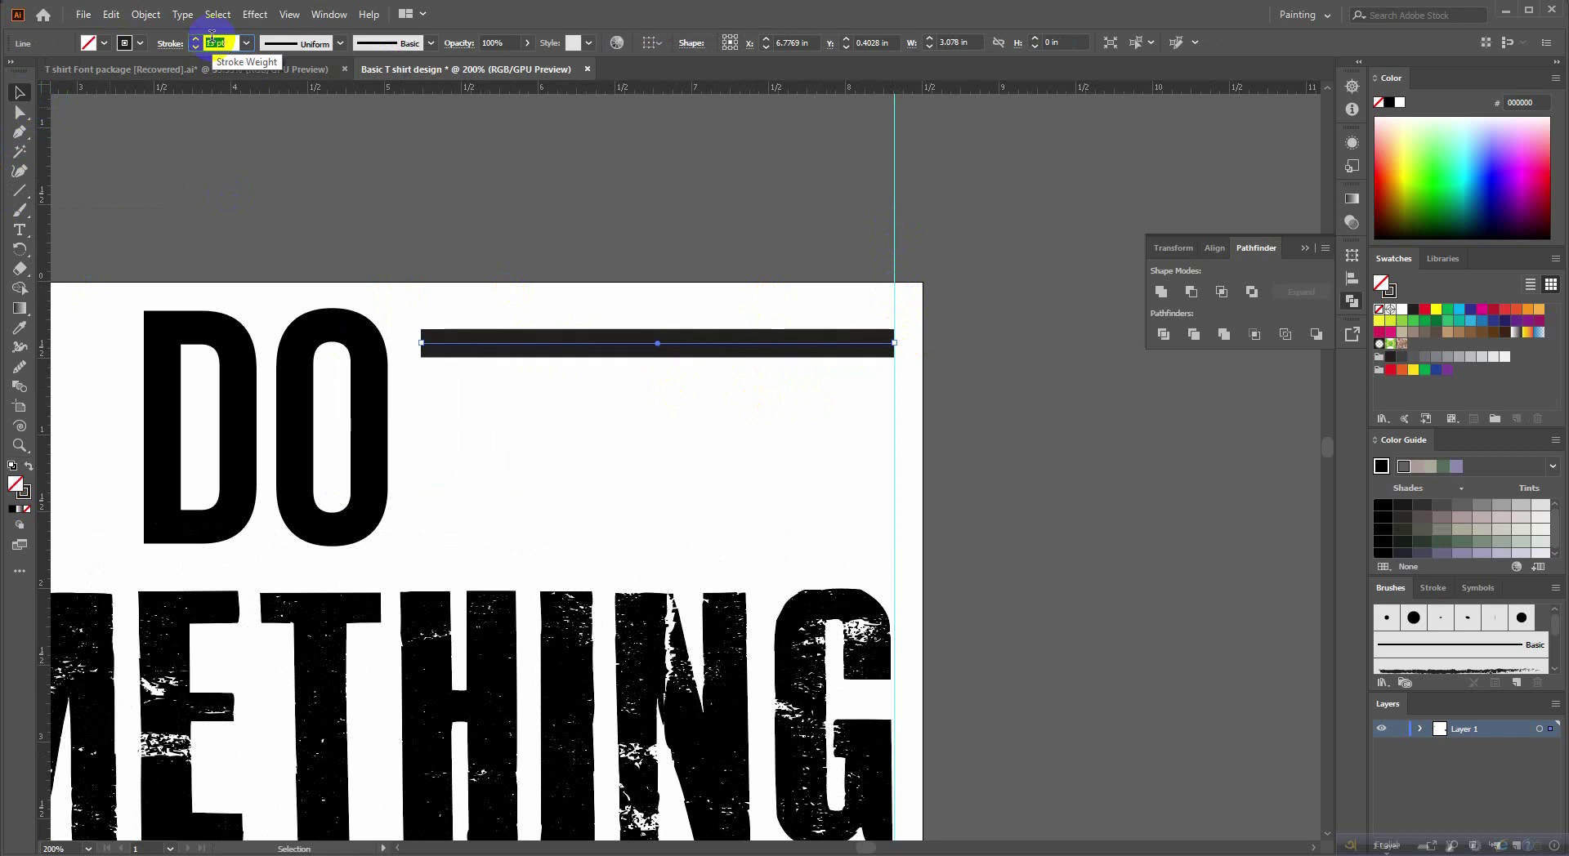
pyautogui.press('Up')
pyautogui.press('Up')
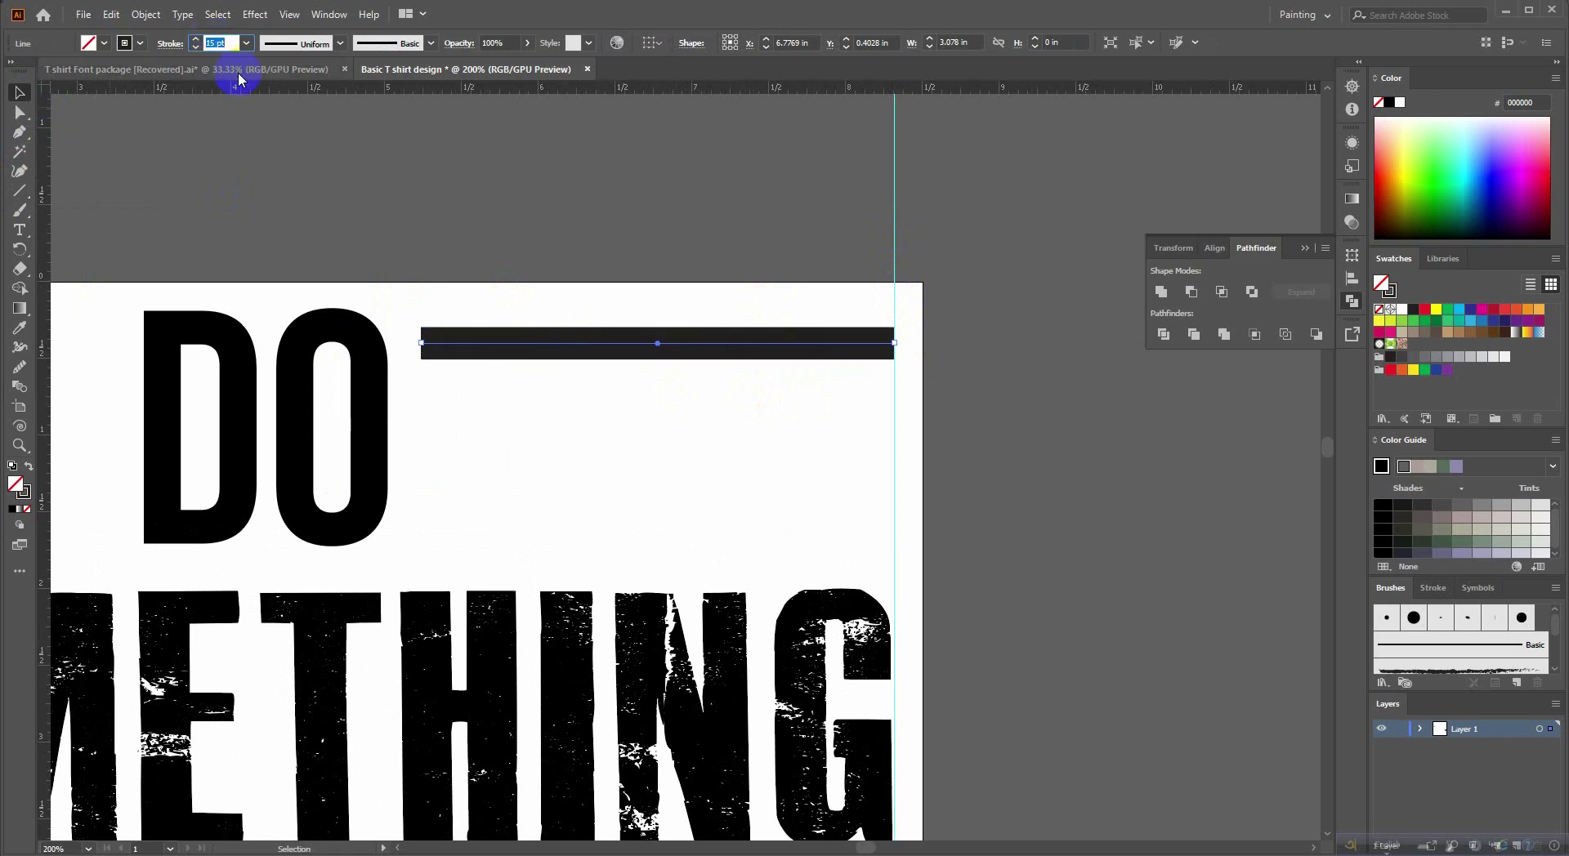
# Apply Width Profile 4 so the line tapers from a wide left end to a point.
pyautogui.click(341, 44)
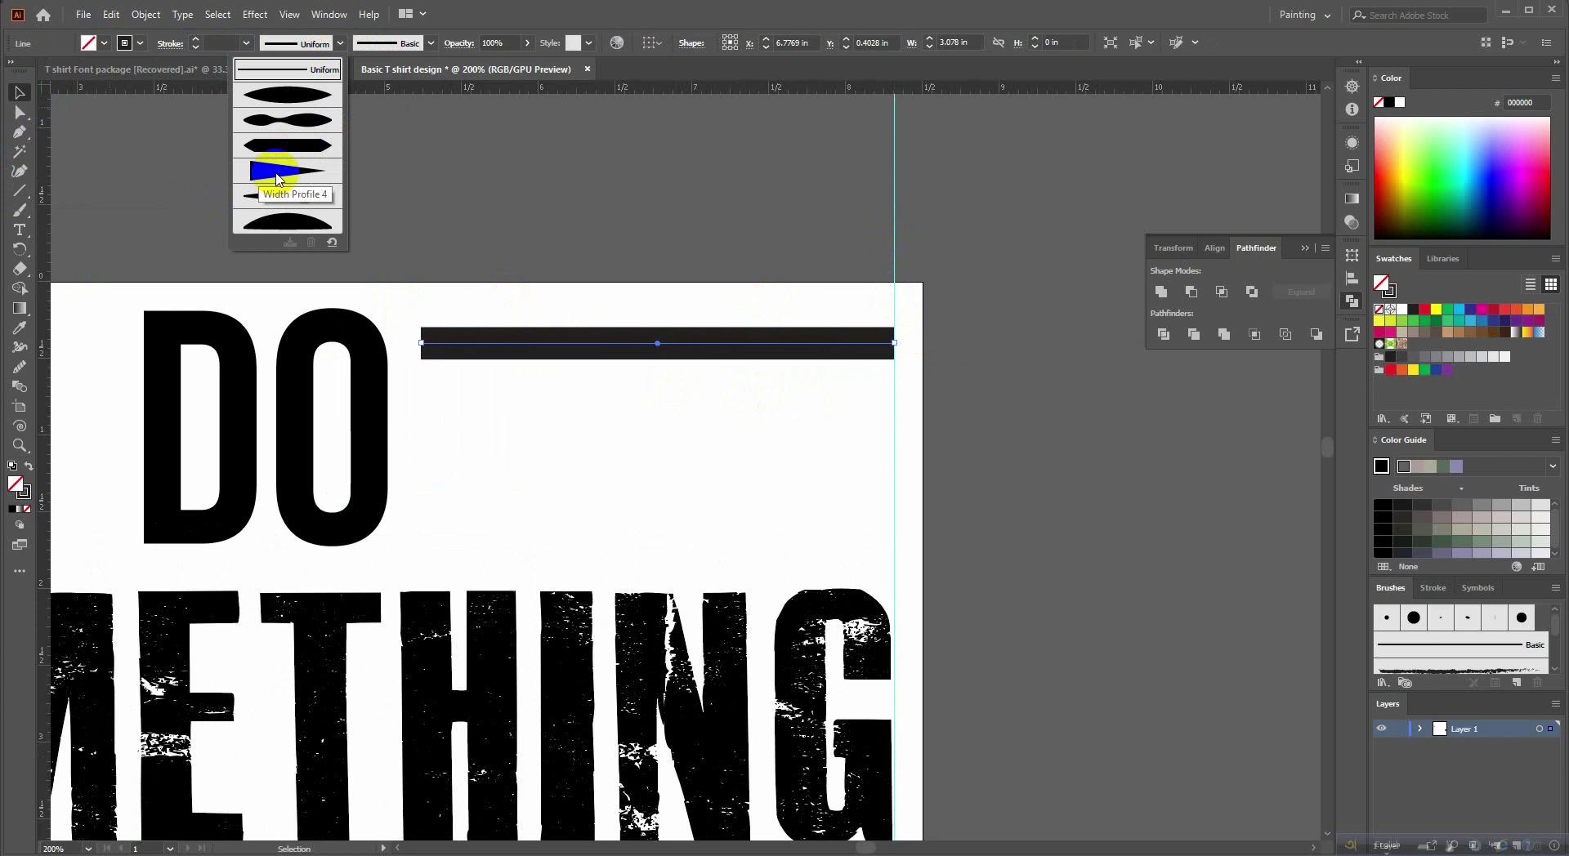
pyautogui.click(277, 171)
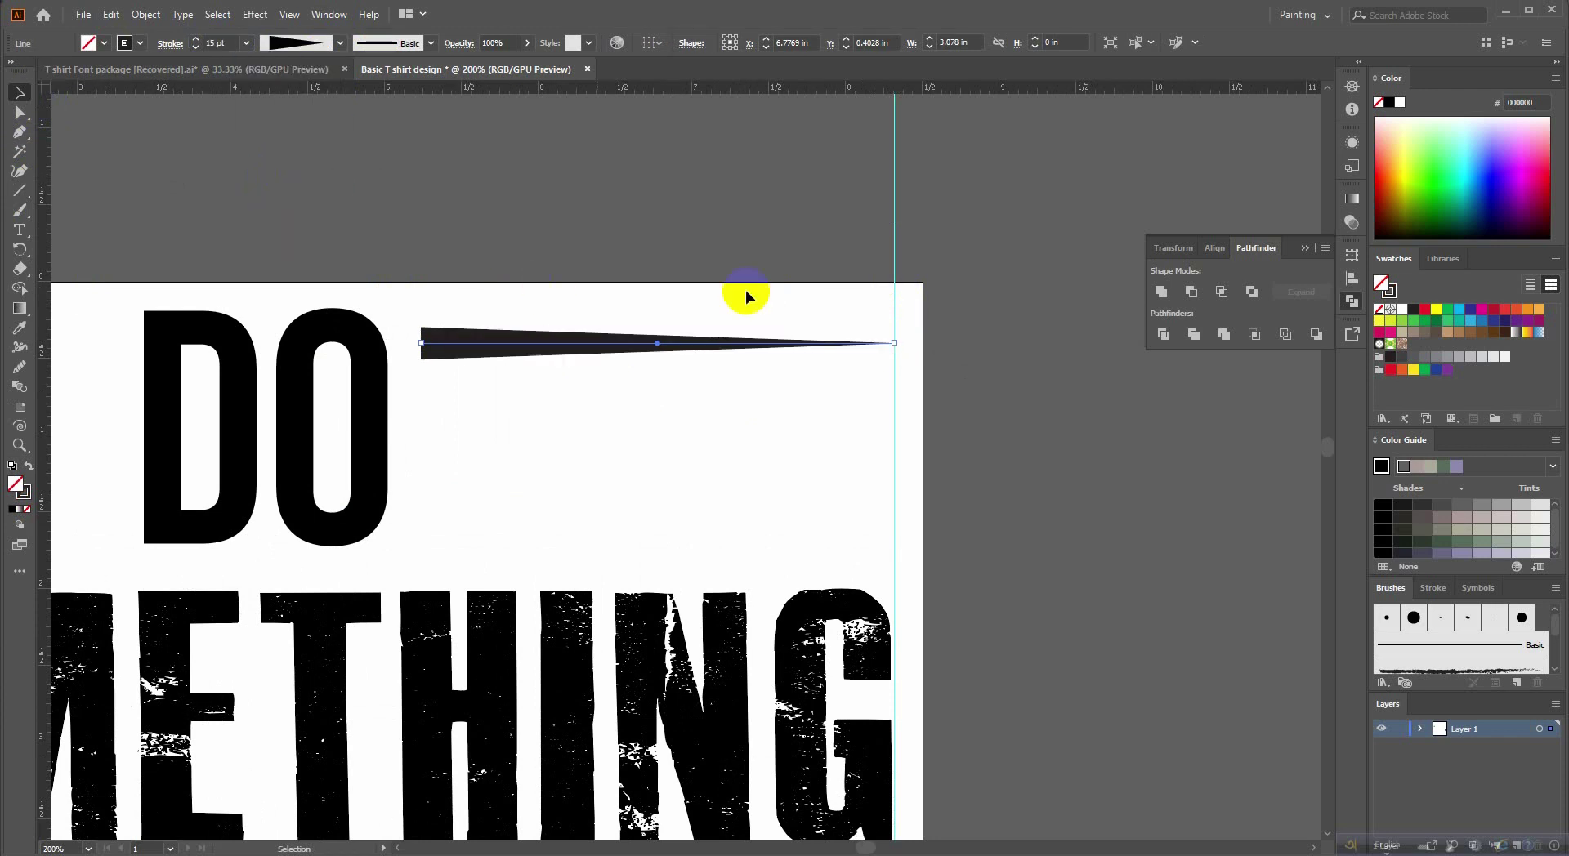
pyautogui.click(662, 312)
pyautogui.scroll(-3, 606, 332)
# Set the tapered line's stroke weight to 12 pt.
pyautogui.scroll(2, 545, 339)
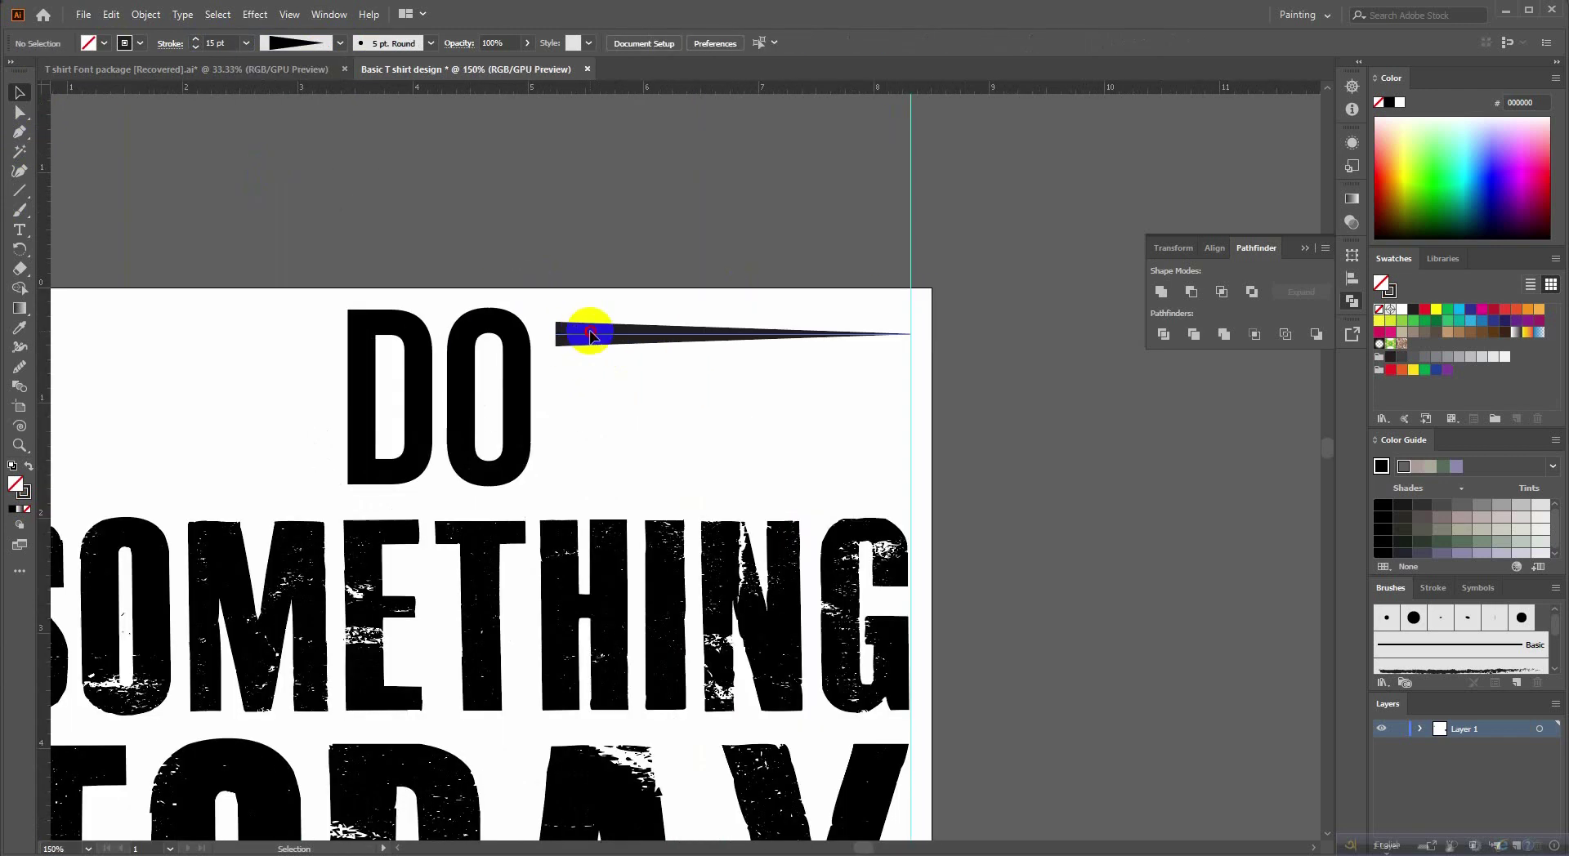
pyautogui.scroll(1, 678, 392)
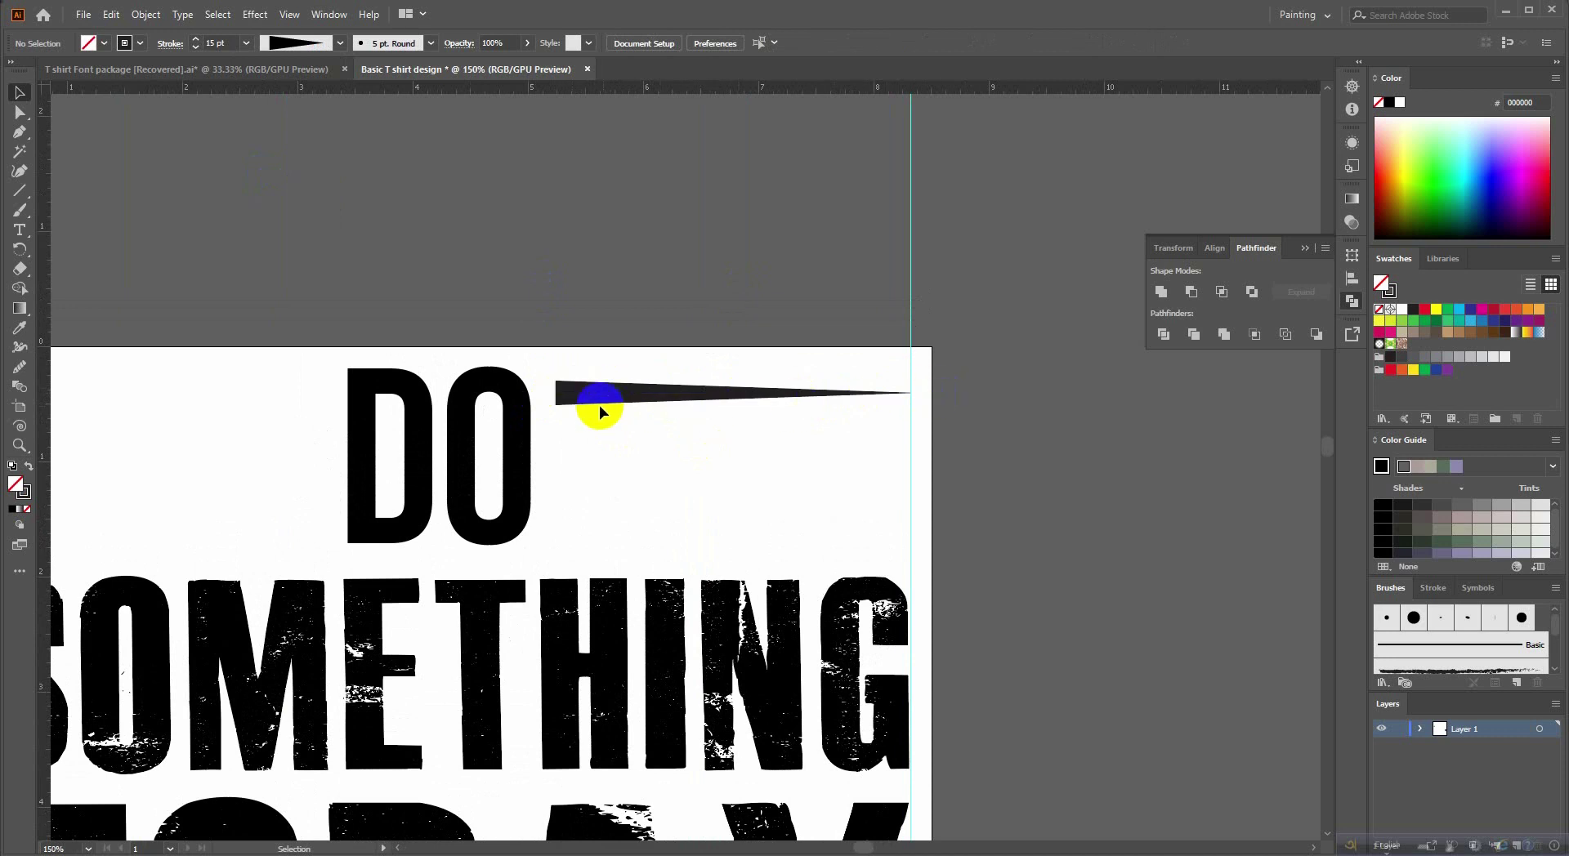
pyautogui.scroll(-3, 764, 425)
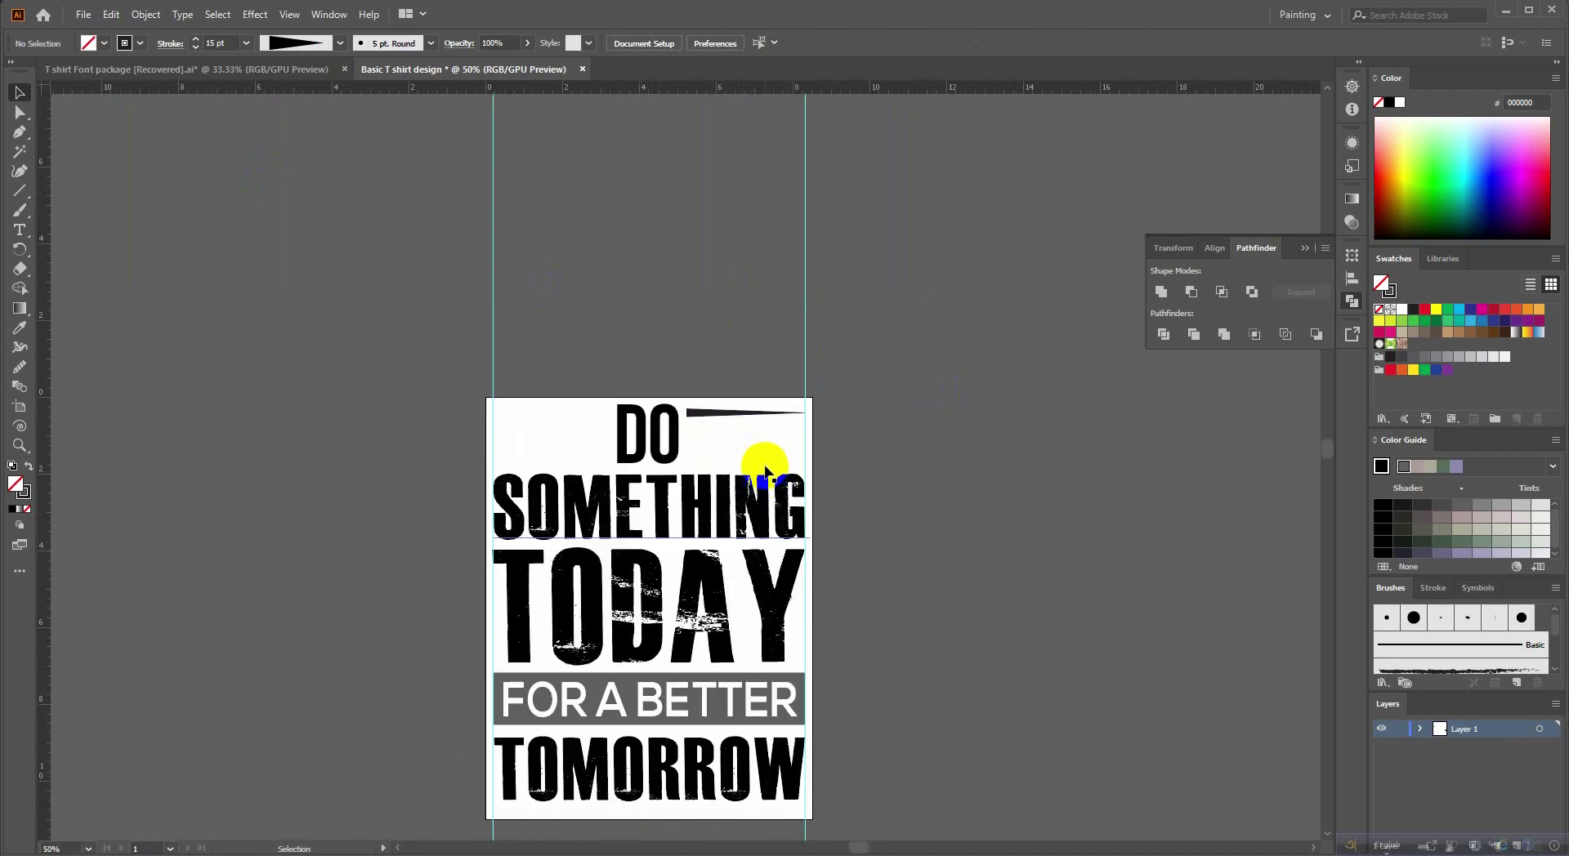
pyautogui.scroll(1, 765, 472)
pyautogui.scroll(1, 738, 420)
pyautogui.click(676, 394)
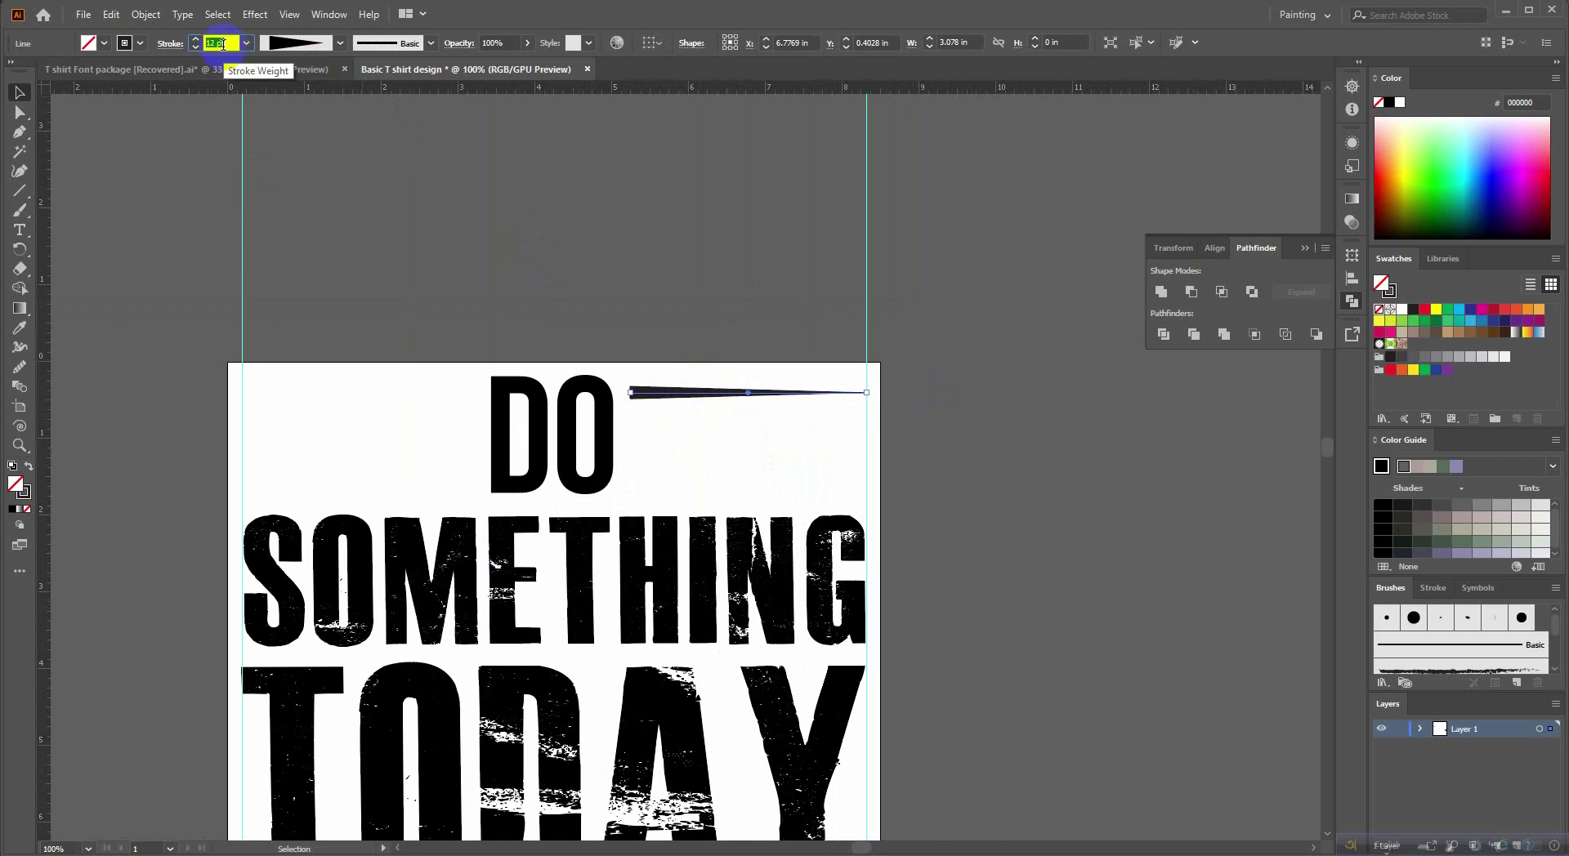
pyautogui.press('Return')
pyautogui.click(825, 319)
# Try dragging a copy of the line downward and repeating it, then undo the copies.
pyautogui.scroll(-2, 825, 319)
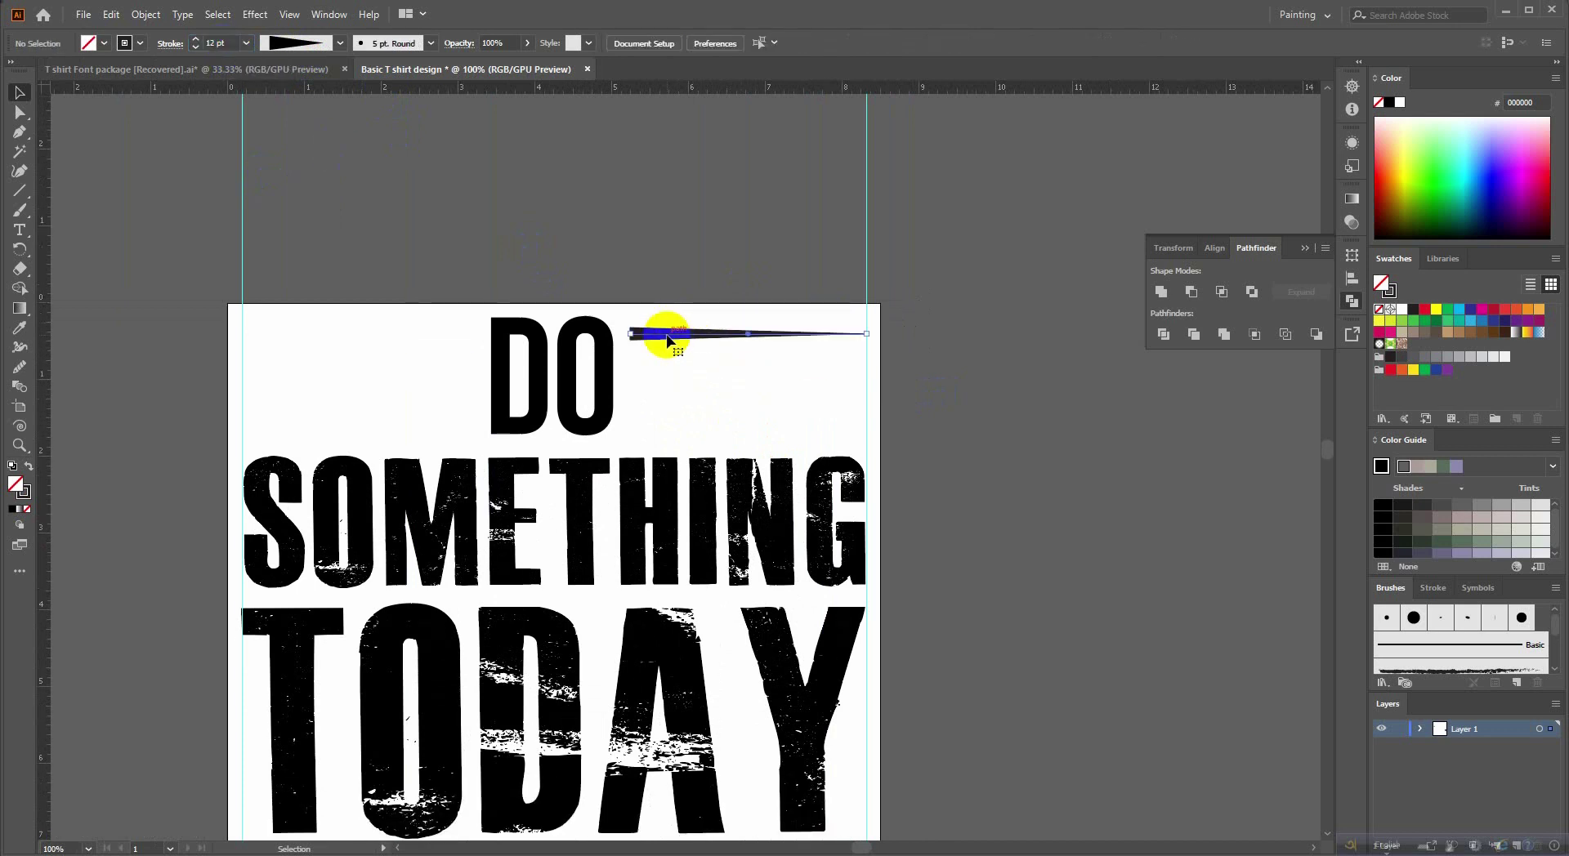
pyautogui.scroll(1, 668, 340)
pyautogui.moveTo(655, 334); pyautogui.dragTo(673, 393)
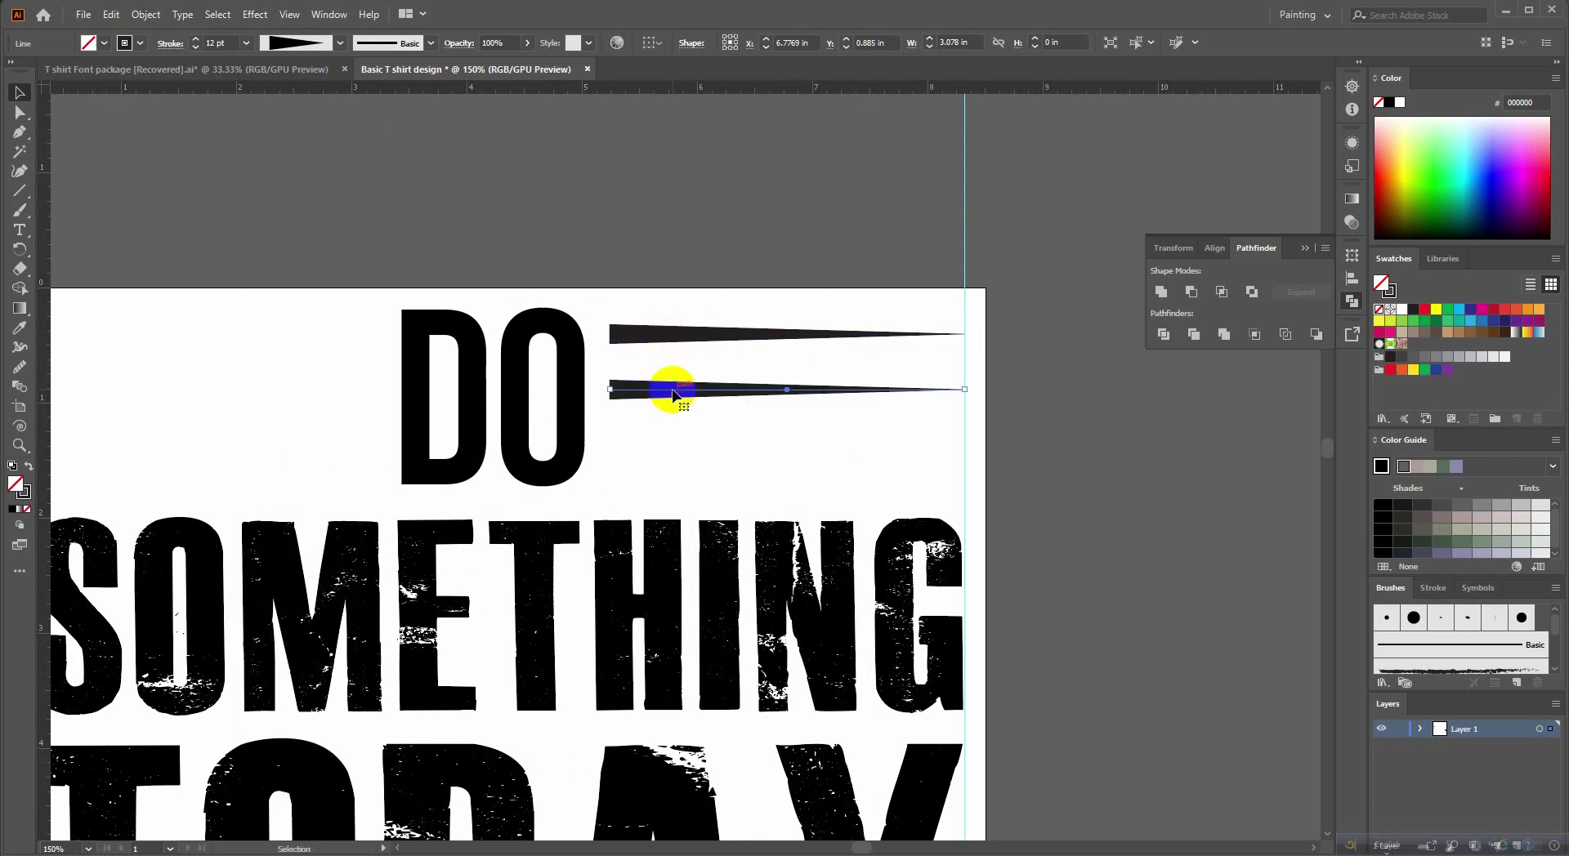
pyautogui.hotkey('ctrl', 'd')
pyautogui.hotkey('ctrl', 'd')
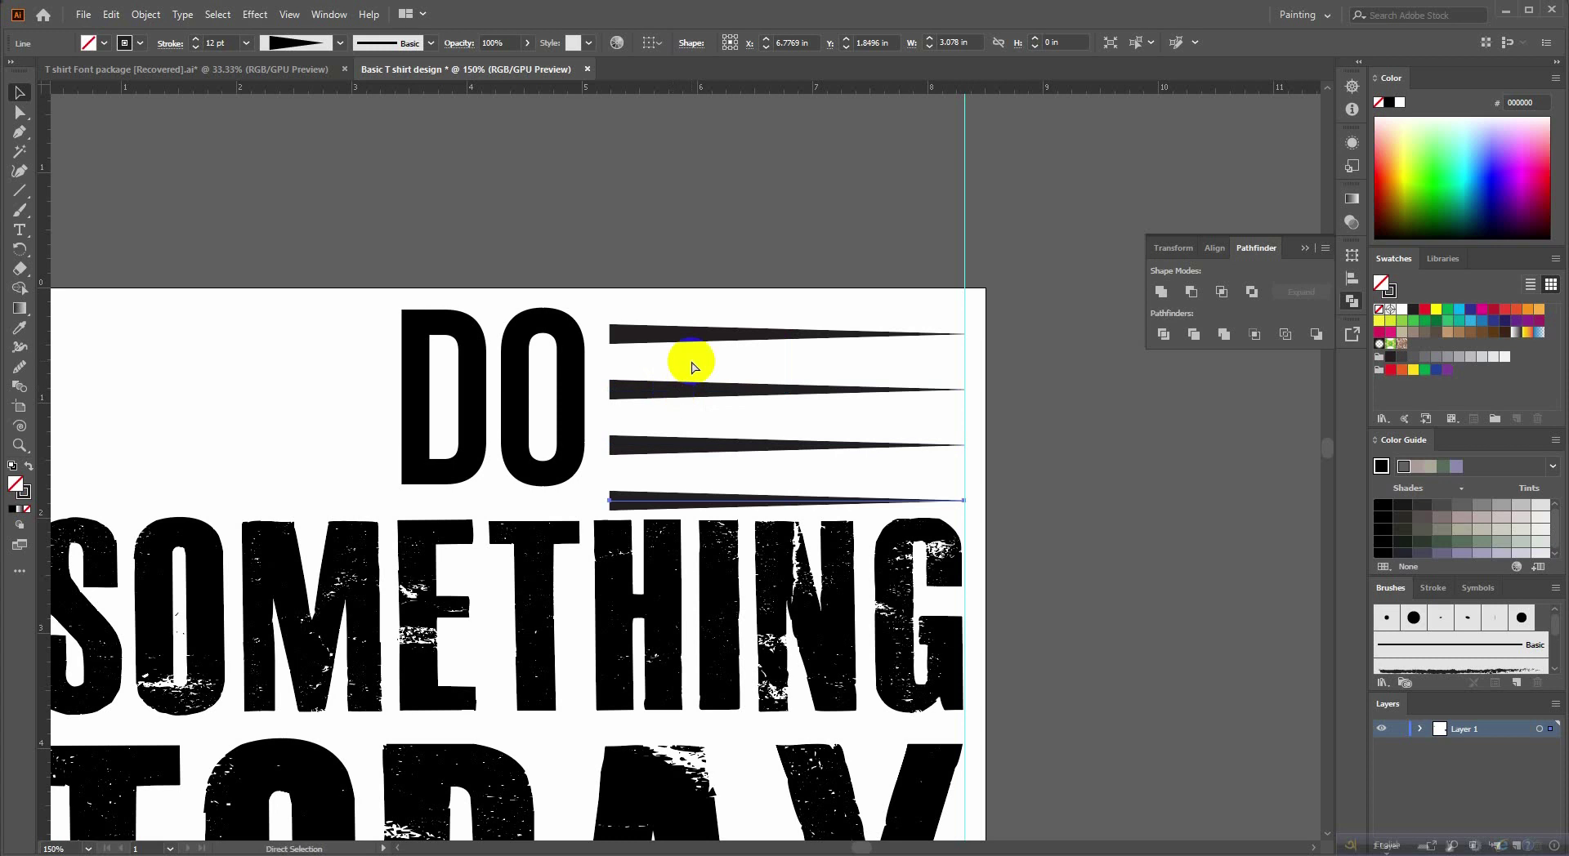
pyautogui.hotkey('ctrl', 'z')
pyautogui.hotkey('ctrl', 'z')
pyautogui.hotkey('ctrl', 'z')
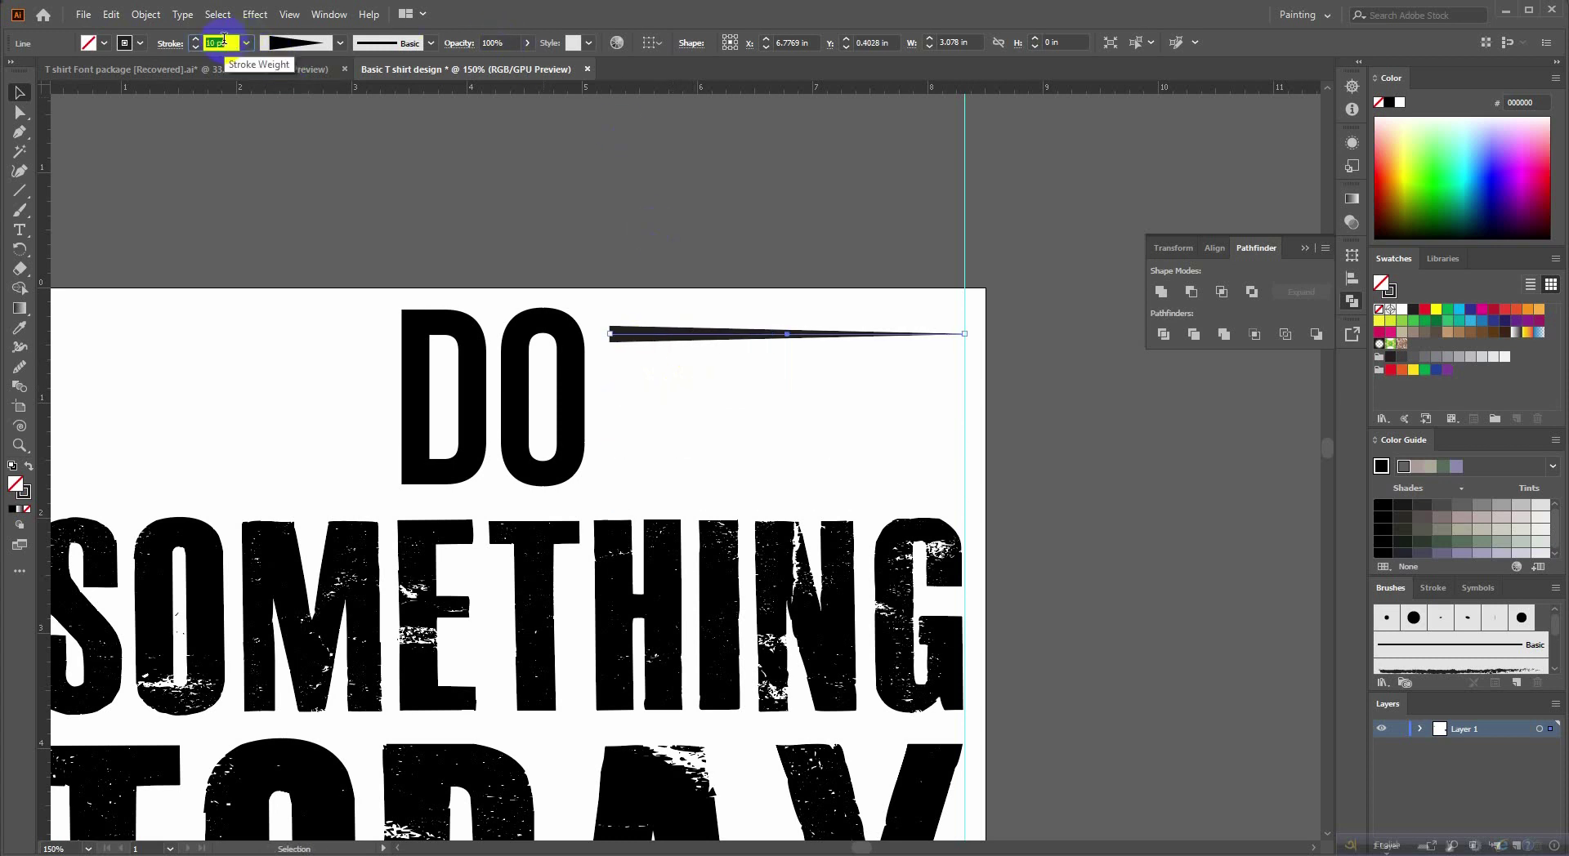
# Set the line's stroke to 10 pt and nudge it up level with DO's top.
pyautogui.click(868, 234)
pyautogui.press('Up')
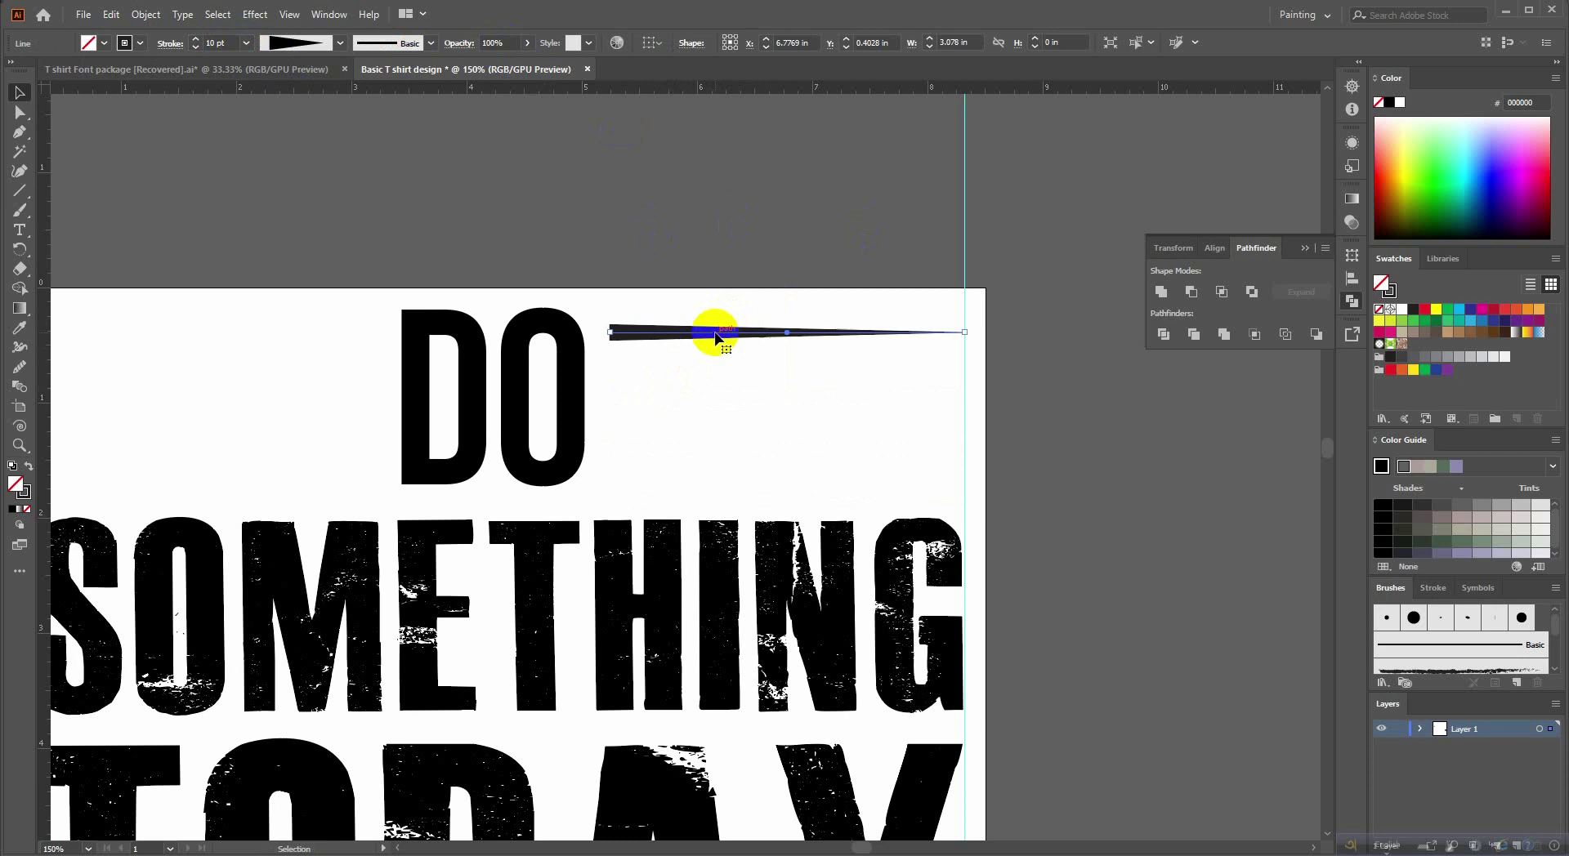
pyautogui.press('Up')
pyautogui.press('Up')
pyautogui.click(521, 269)
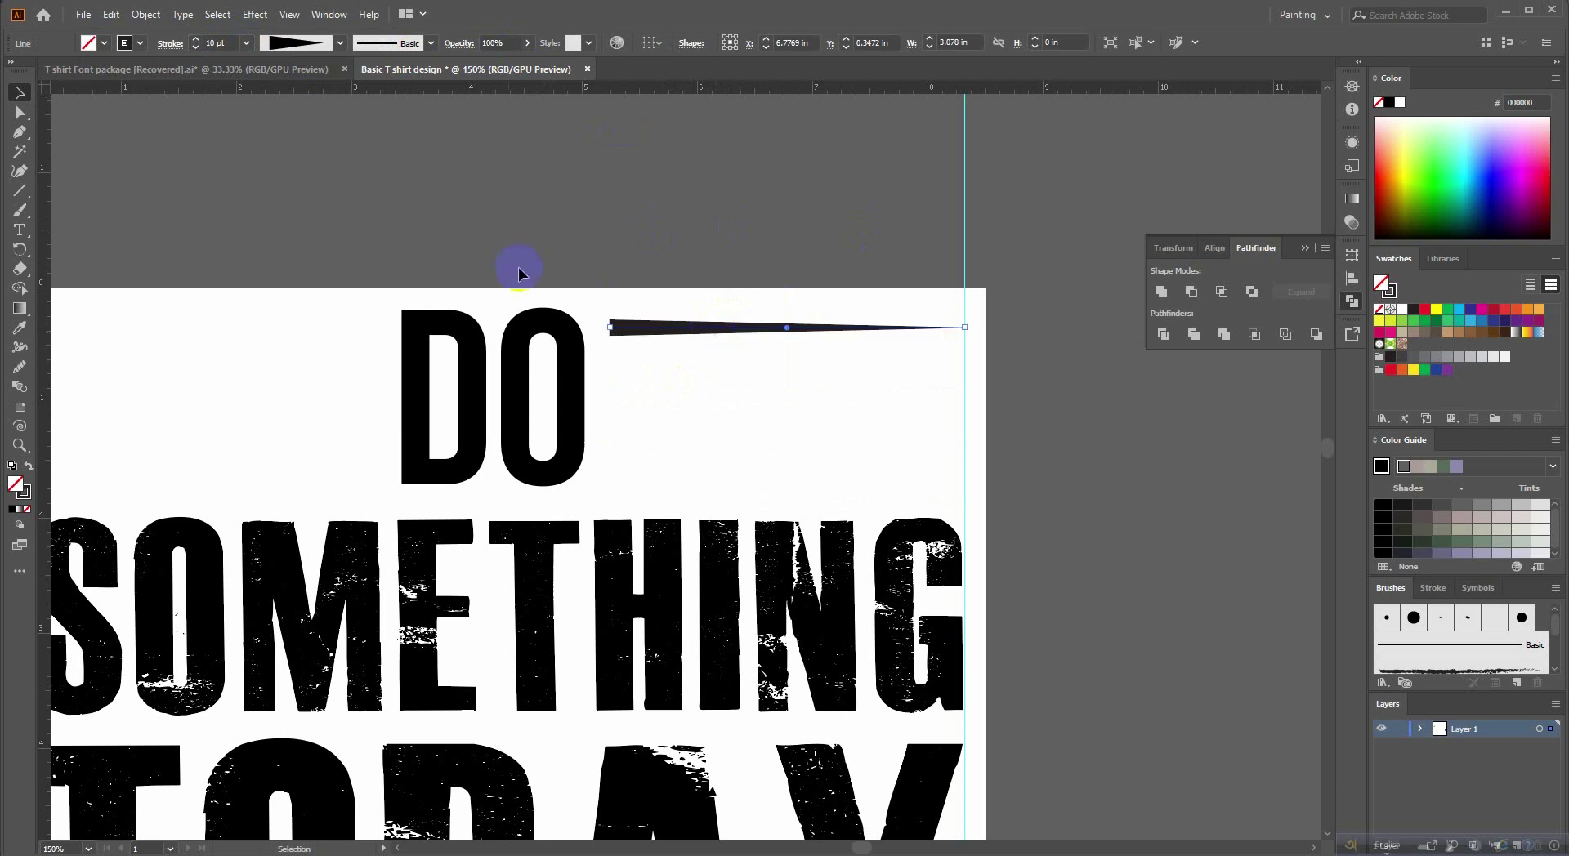
# Snap the line to a guide at DO's top and duplicate it into four evenly spaced lines.
pyautogui.moveTo(434, 87); pyautogui.dragTo(479, 308)
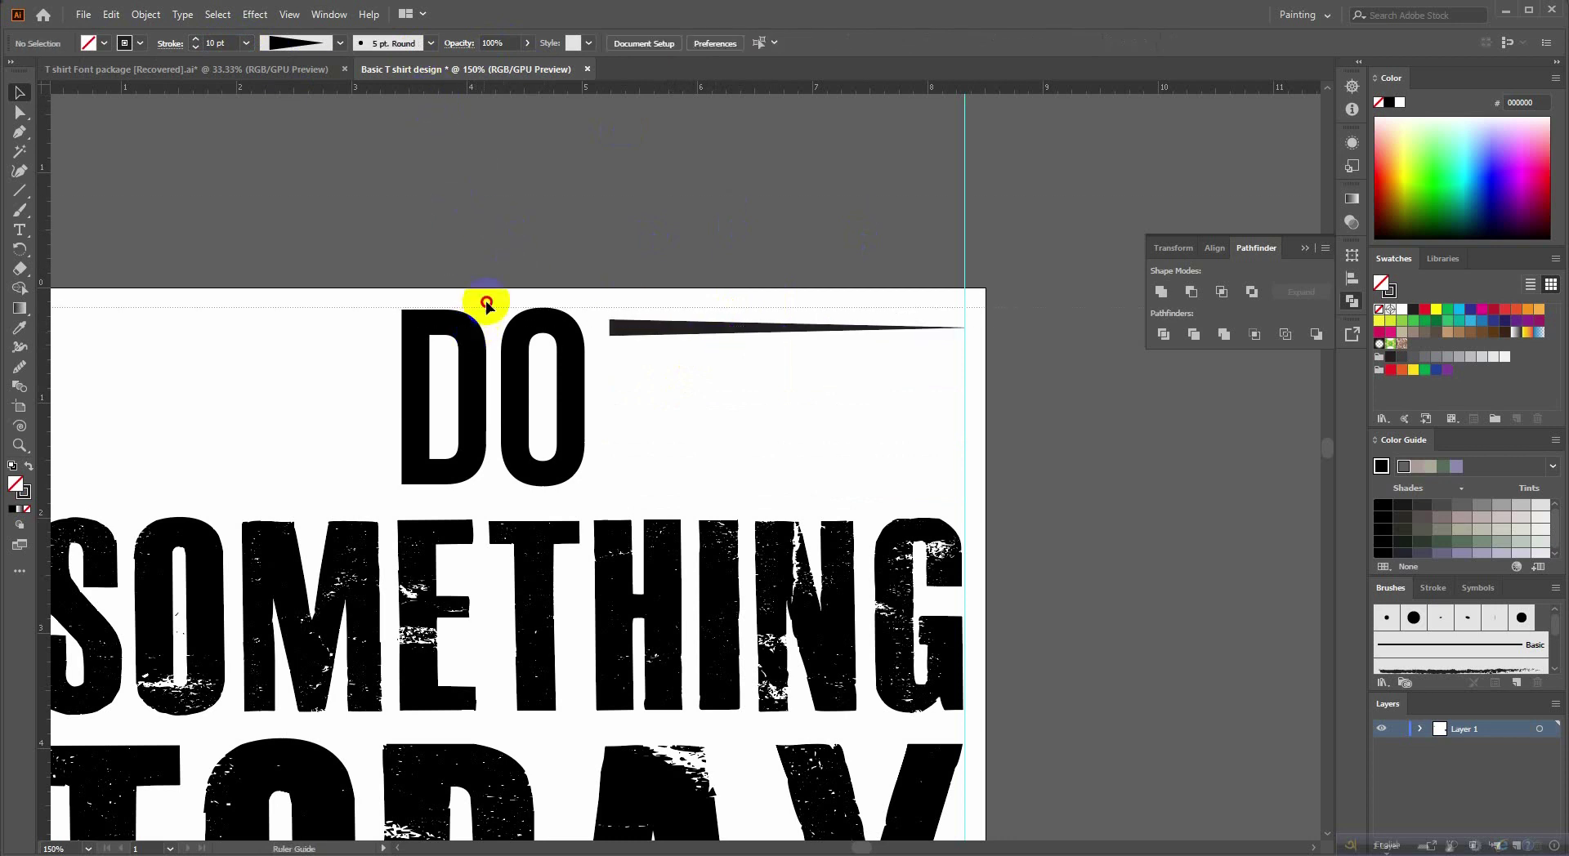
pyautogui.click(634, 329)
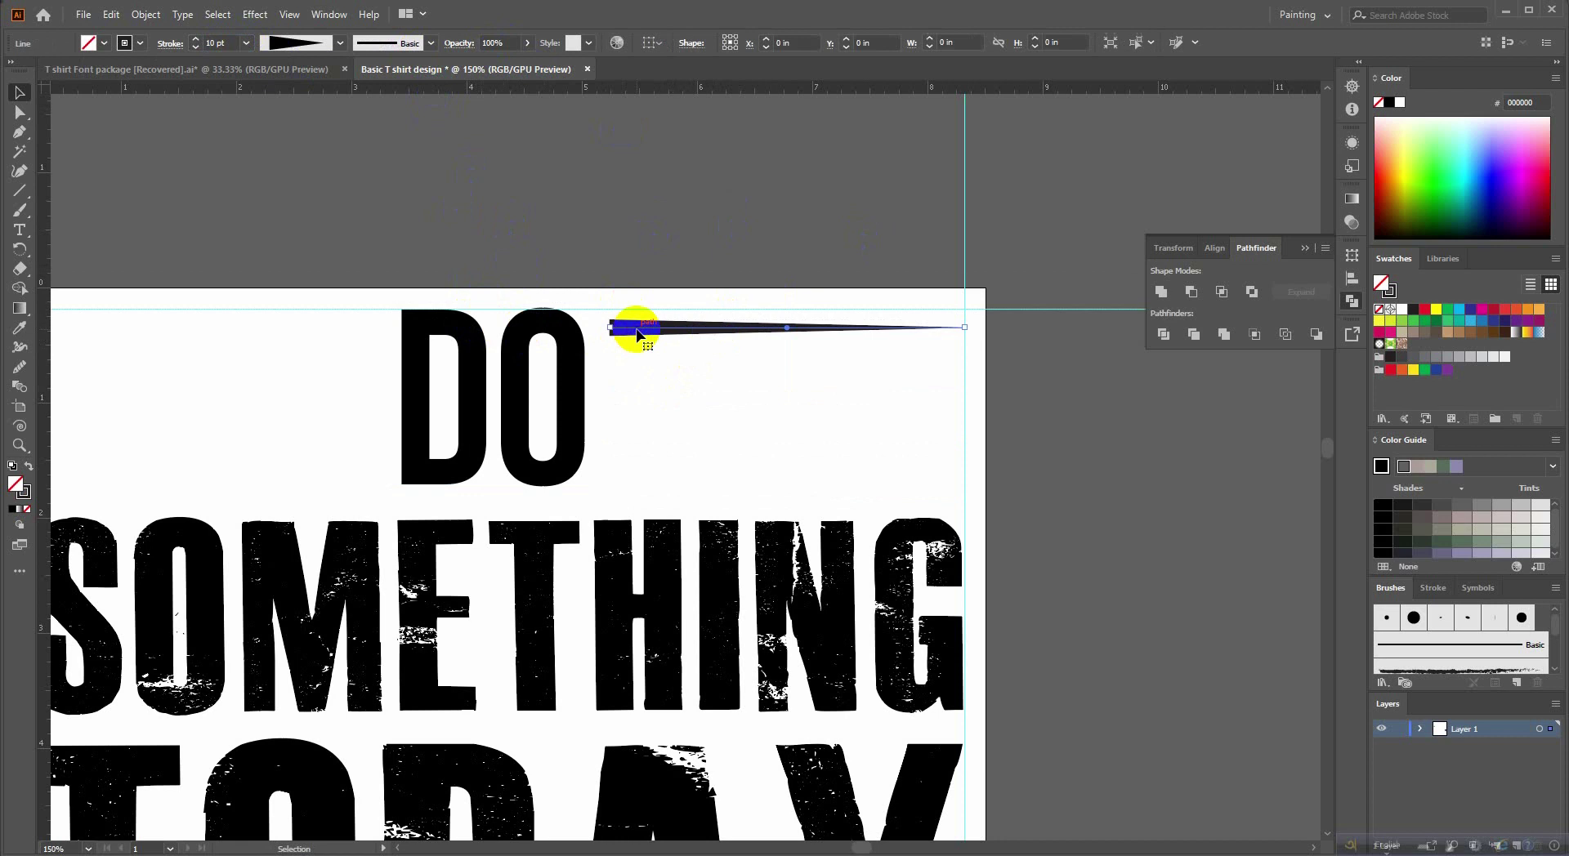
pyautogui.press('Up')
pyautogui.press('Up')
pyautogui.press('Up')
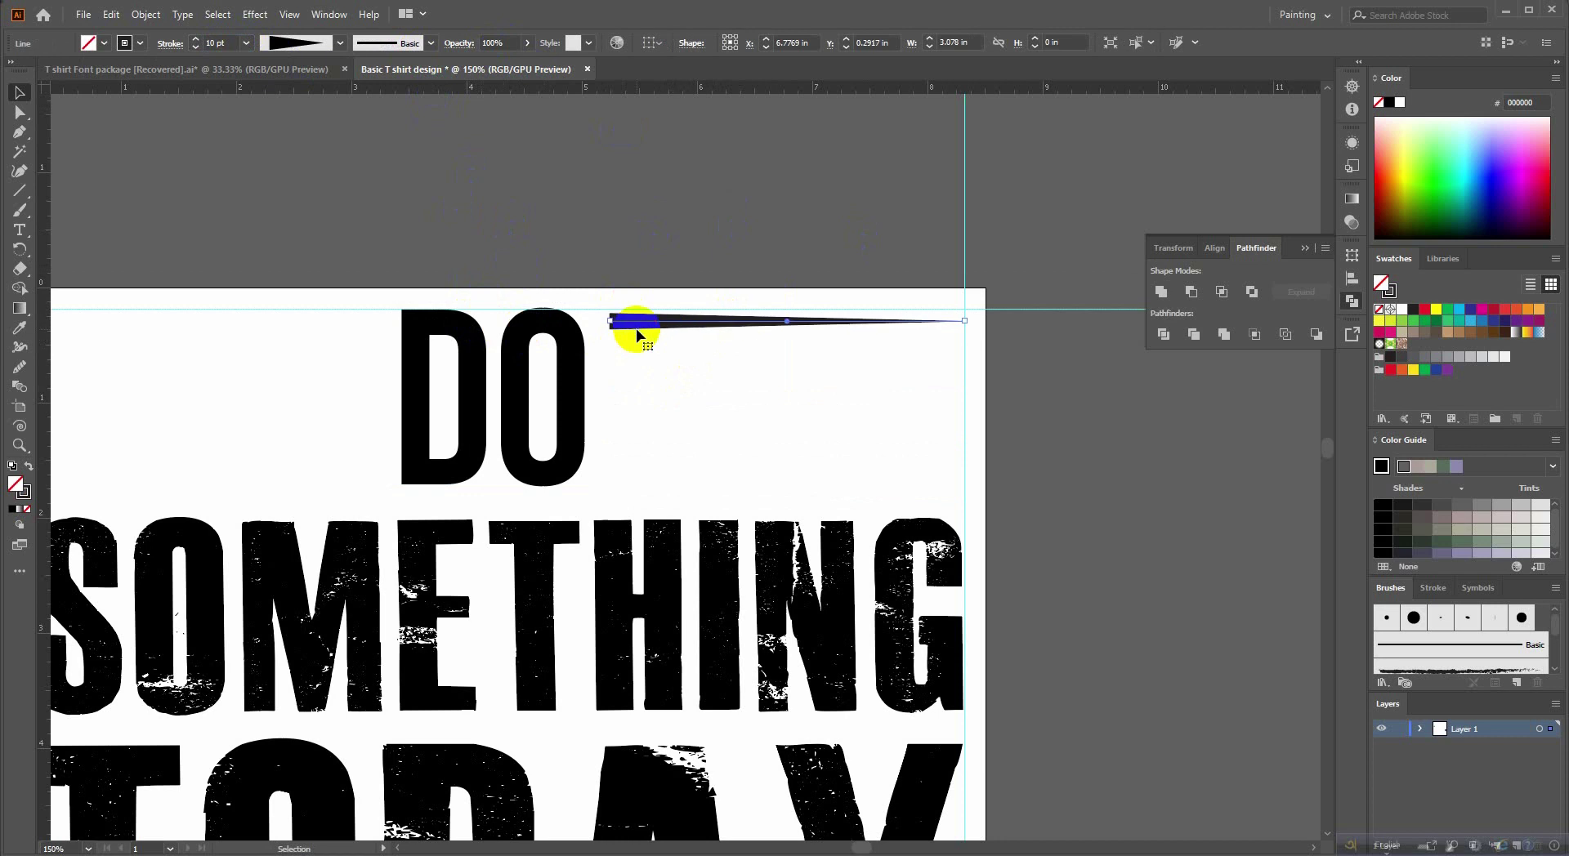
pyautogui.keyDown('alt'); pyautogui.moveTo(650, 329); pyautogui.dragTo(663, 381); pyautogui.keyUp('alt')
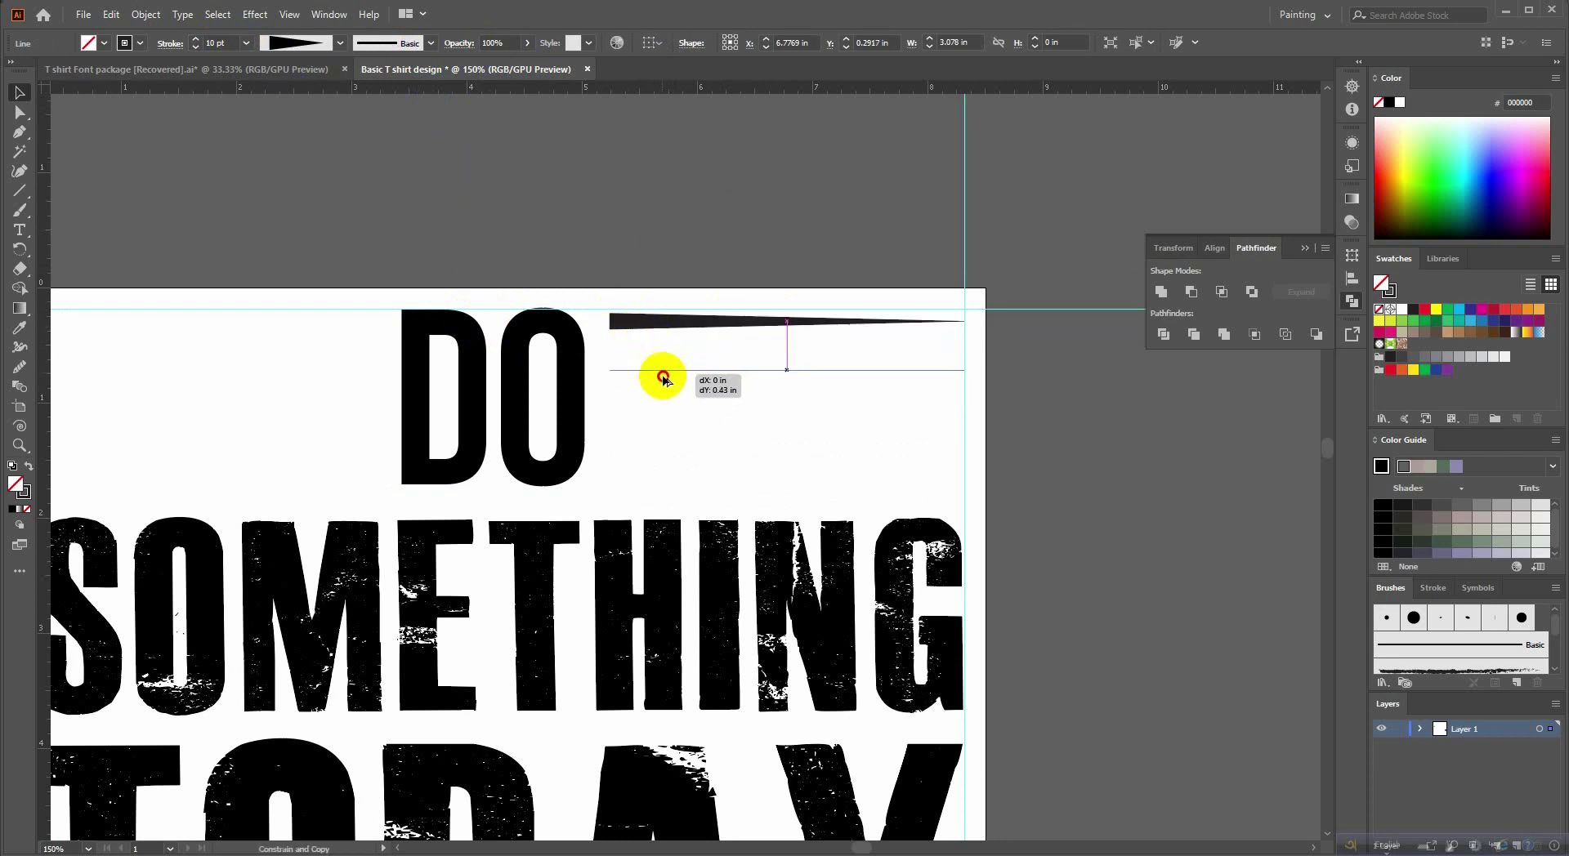
pyautogui.hotkey('ctrl', 'd')
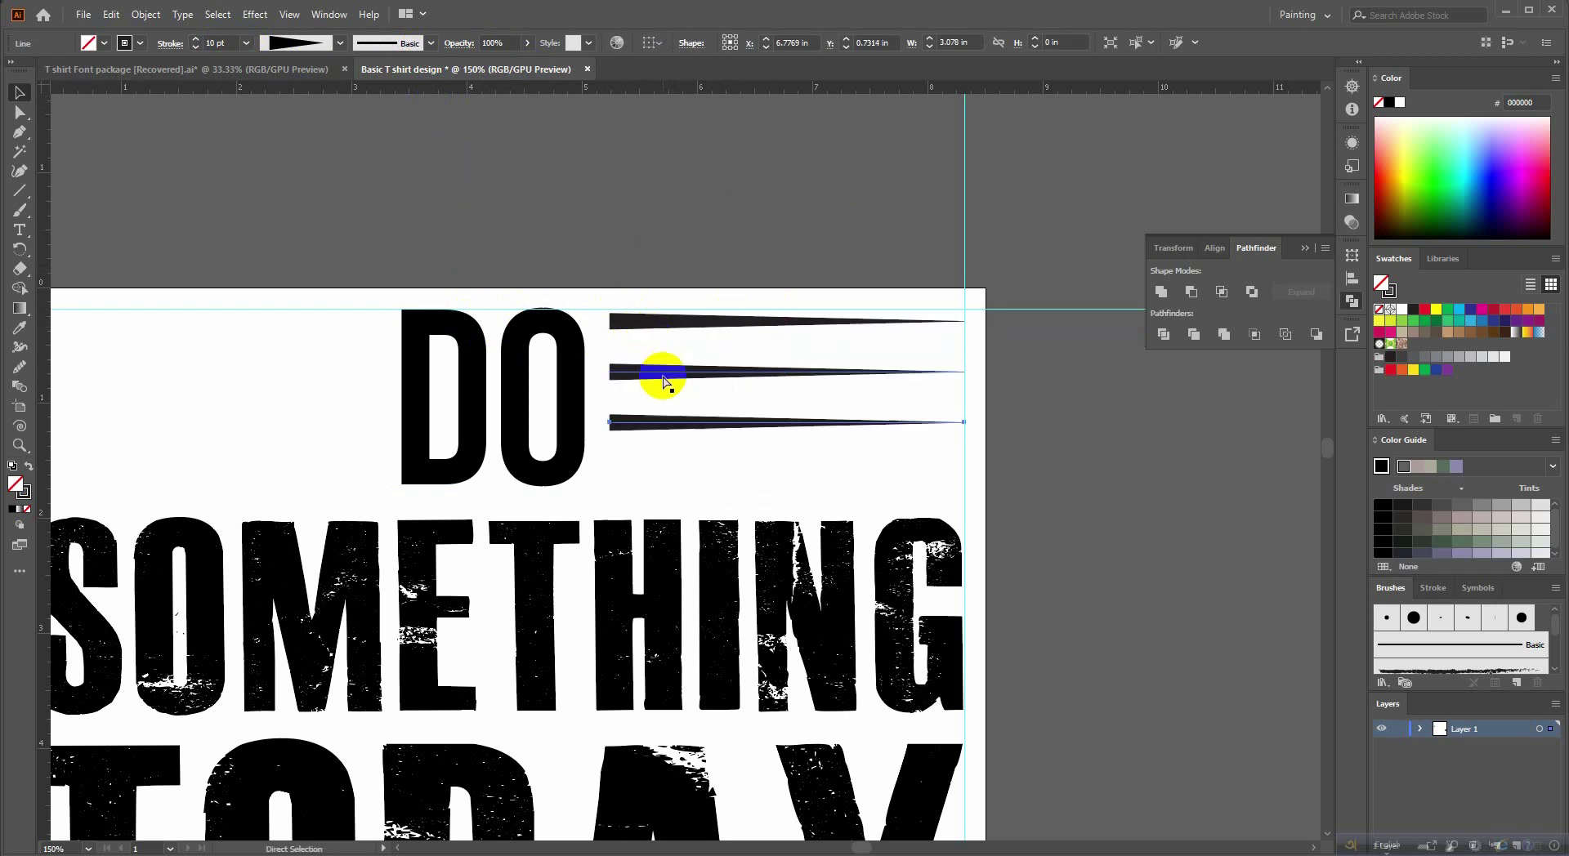
pyautogui.hotkey('ctrl', 'd')
pyautogui.click(711, 238)
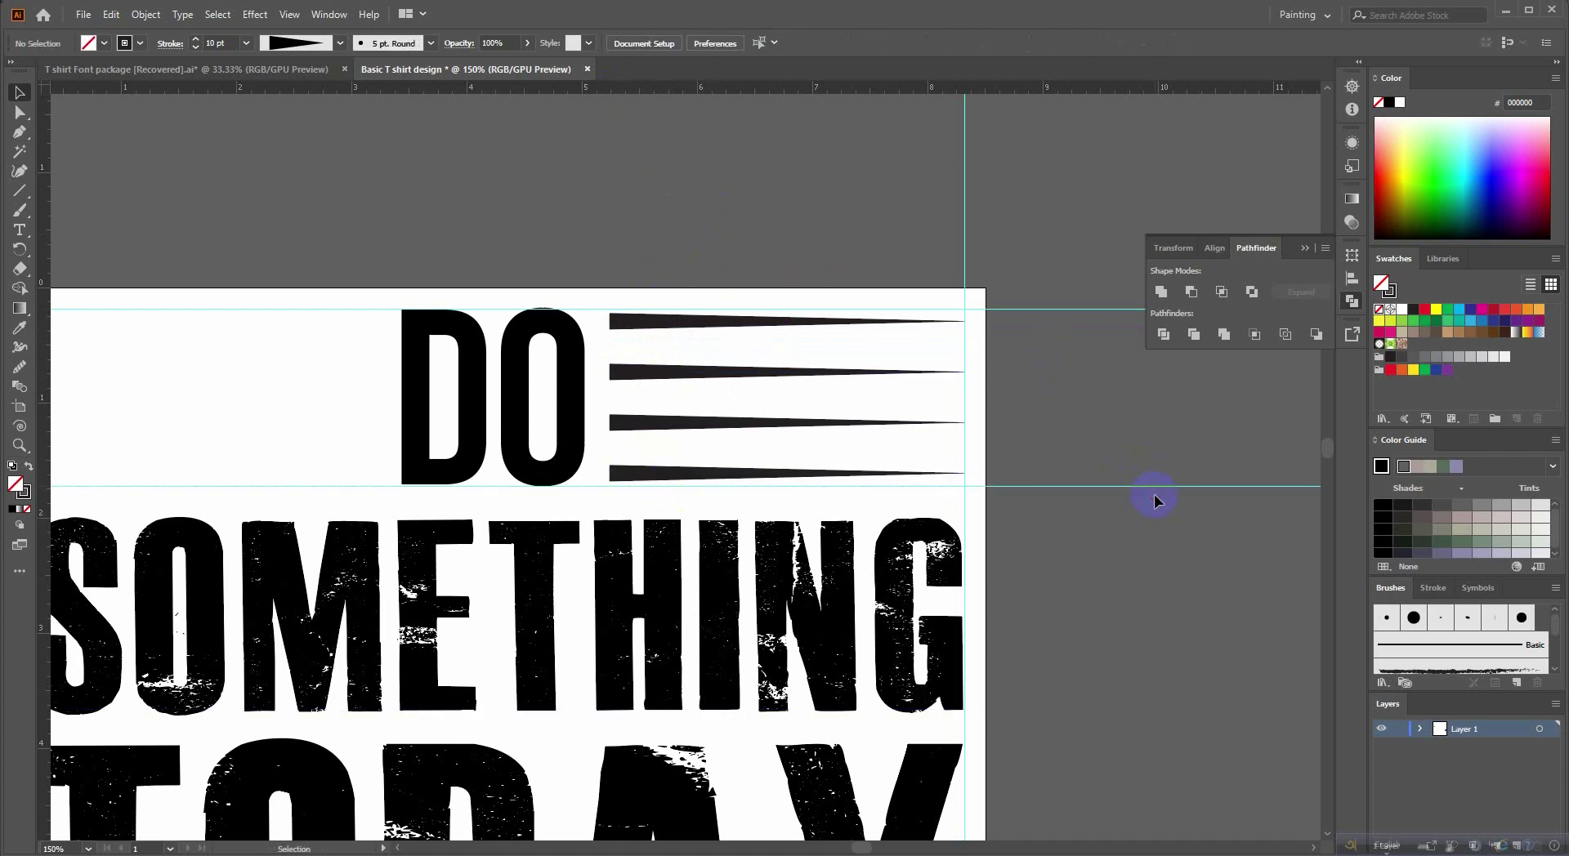
# Nudge the bottom line up slightly, then group all four tapered lines.
pyautogui.scroll(-3, 1162, 477)
pyautogui.scroll(2, 1043, 457)
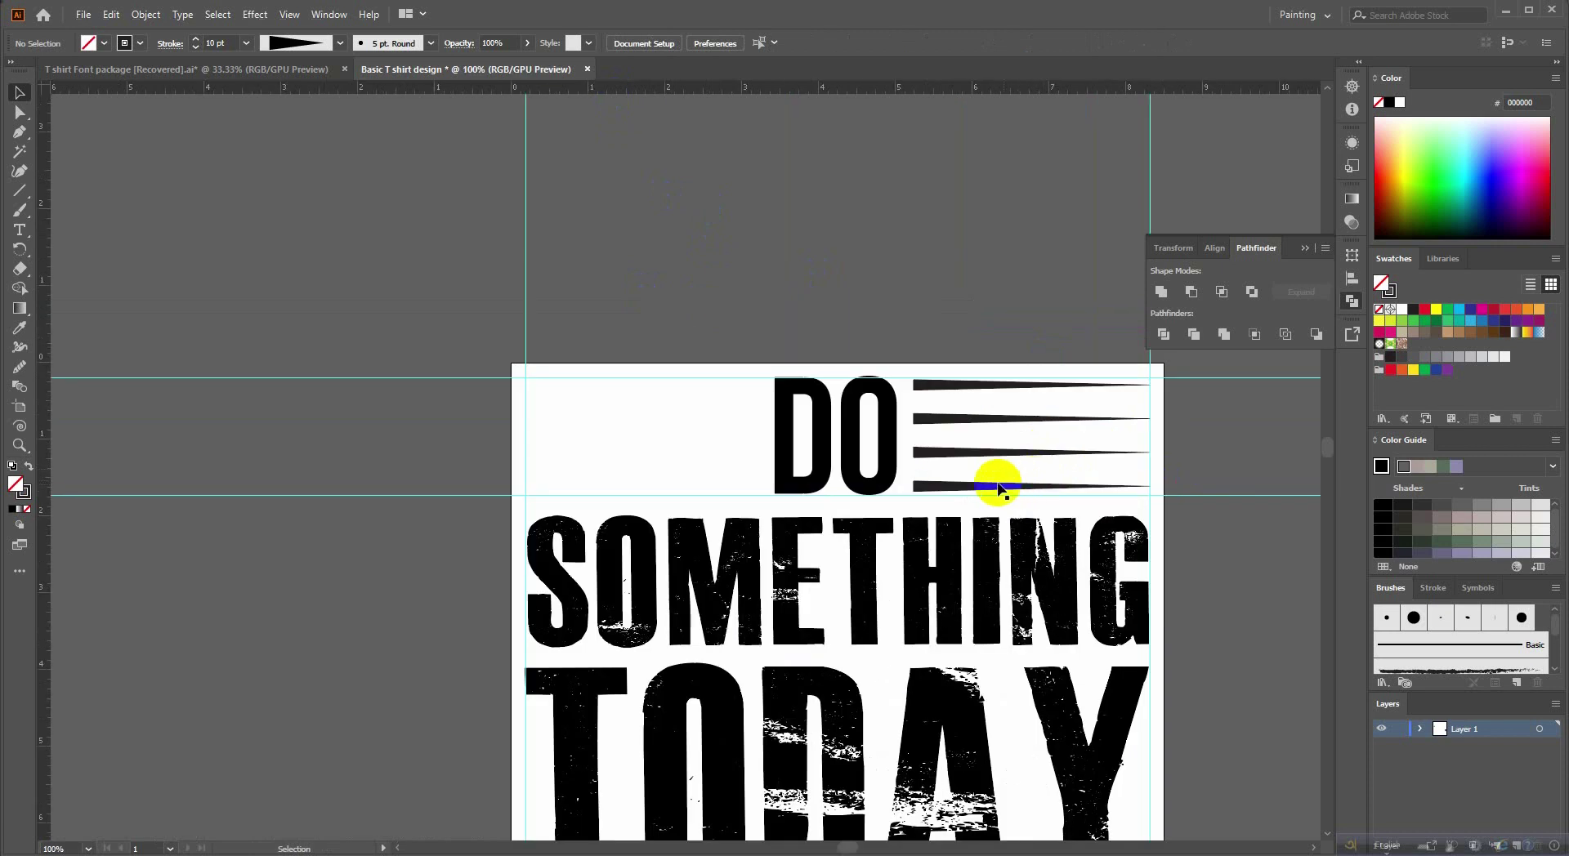
pyautogui.click(983, 488)
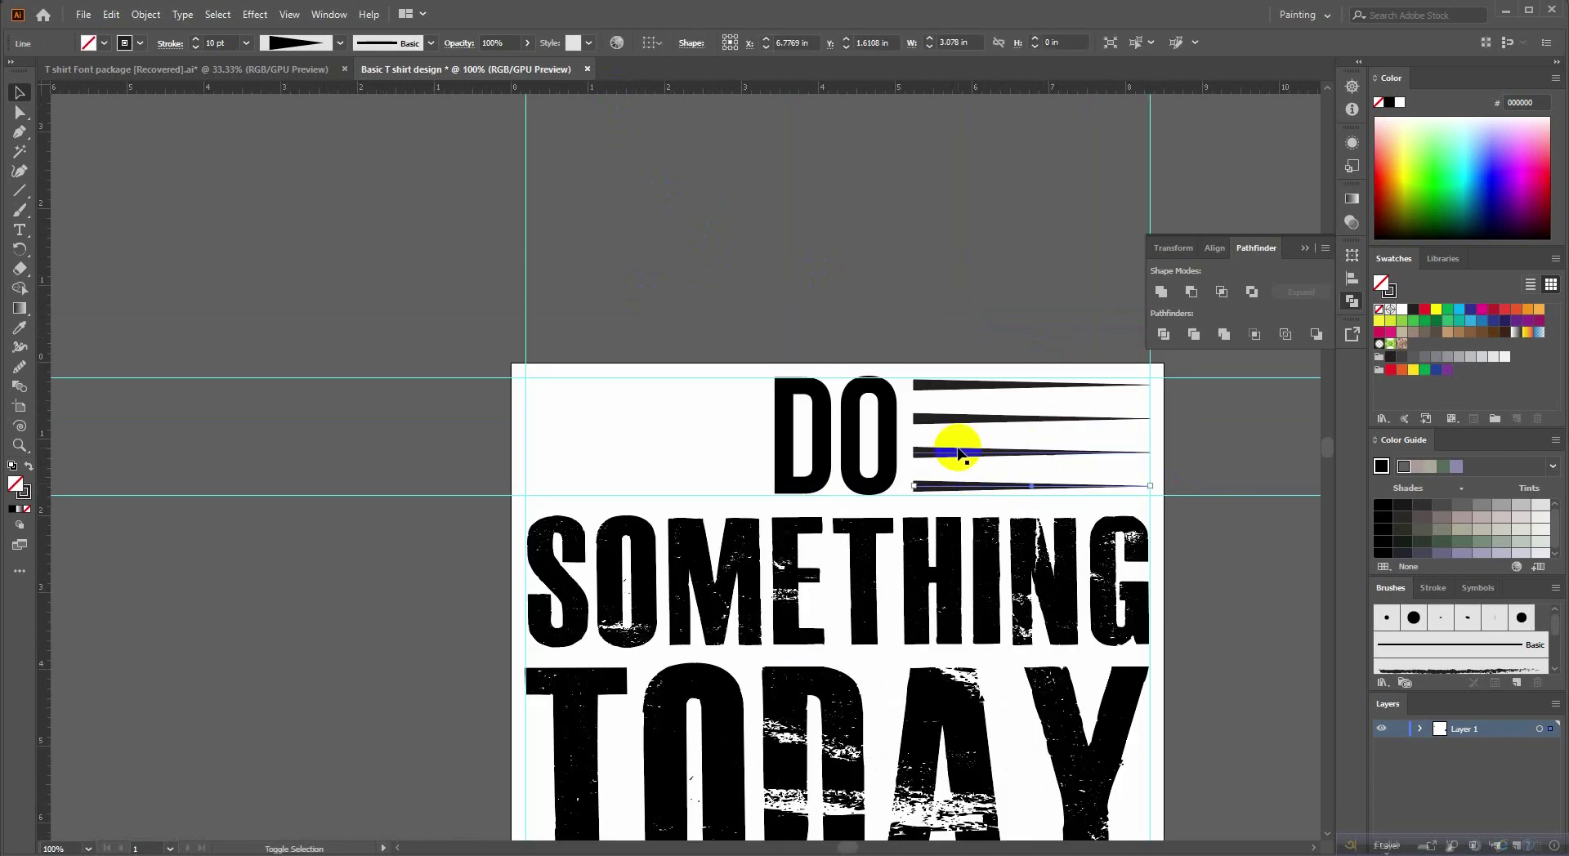
pyautogui.press('Up')
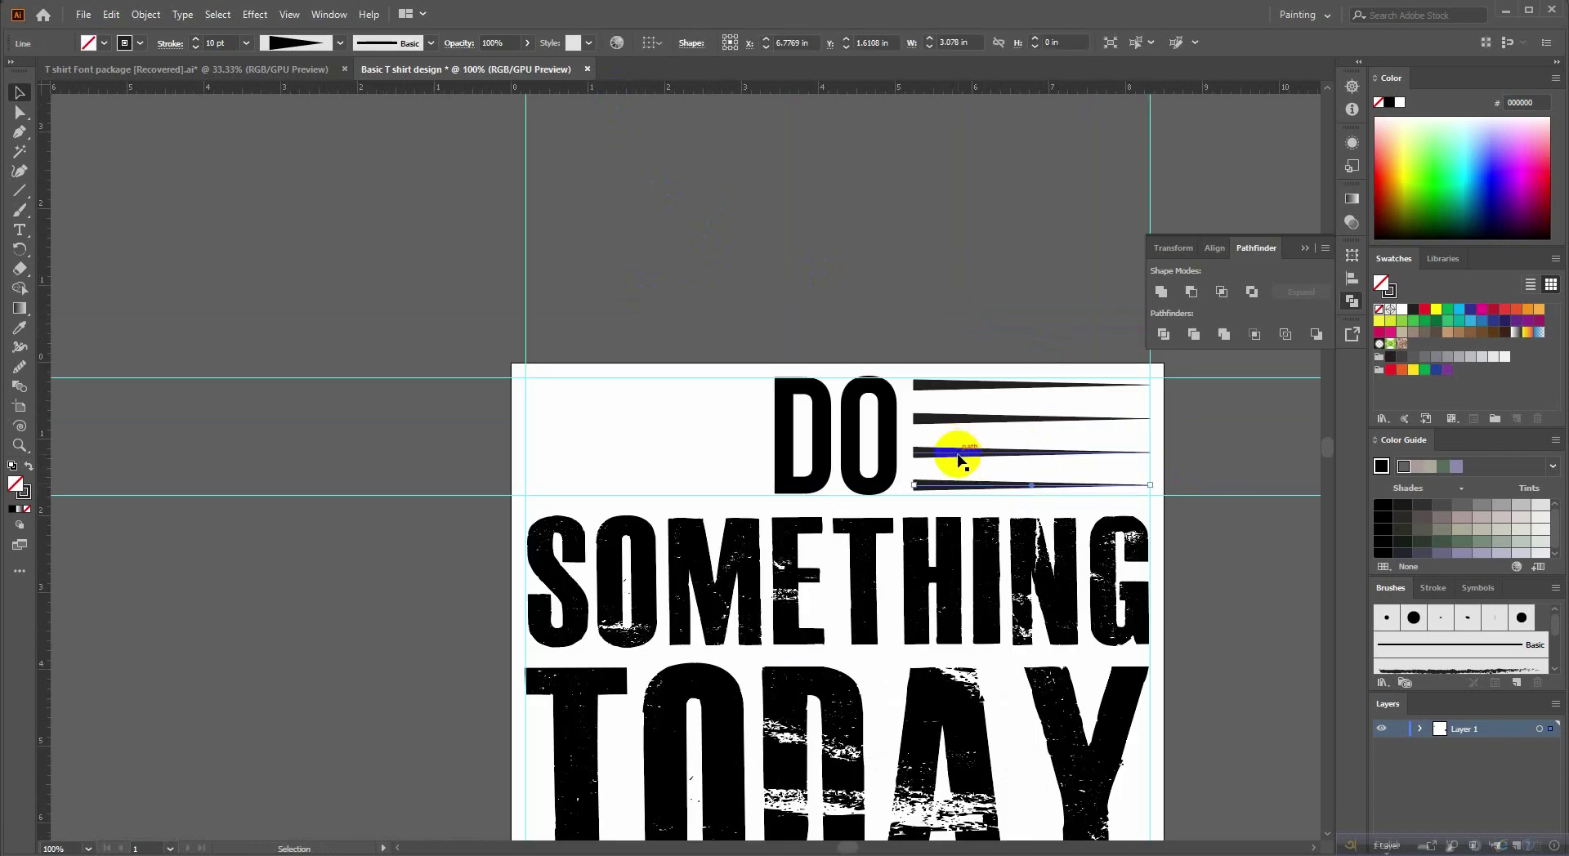
pyautogui.click(933, 384)
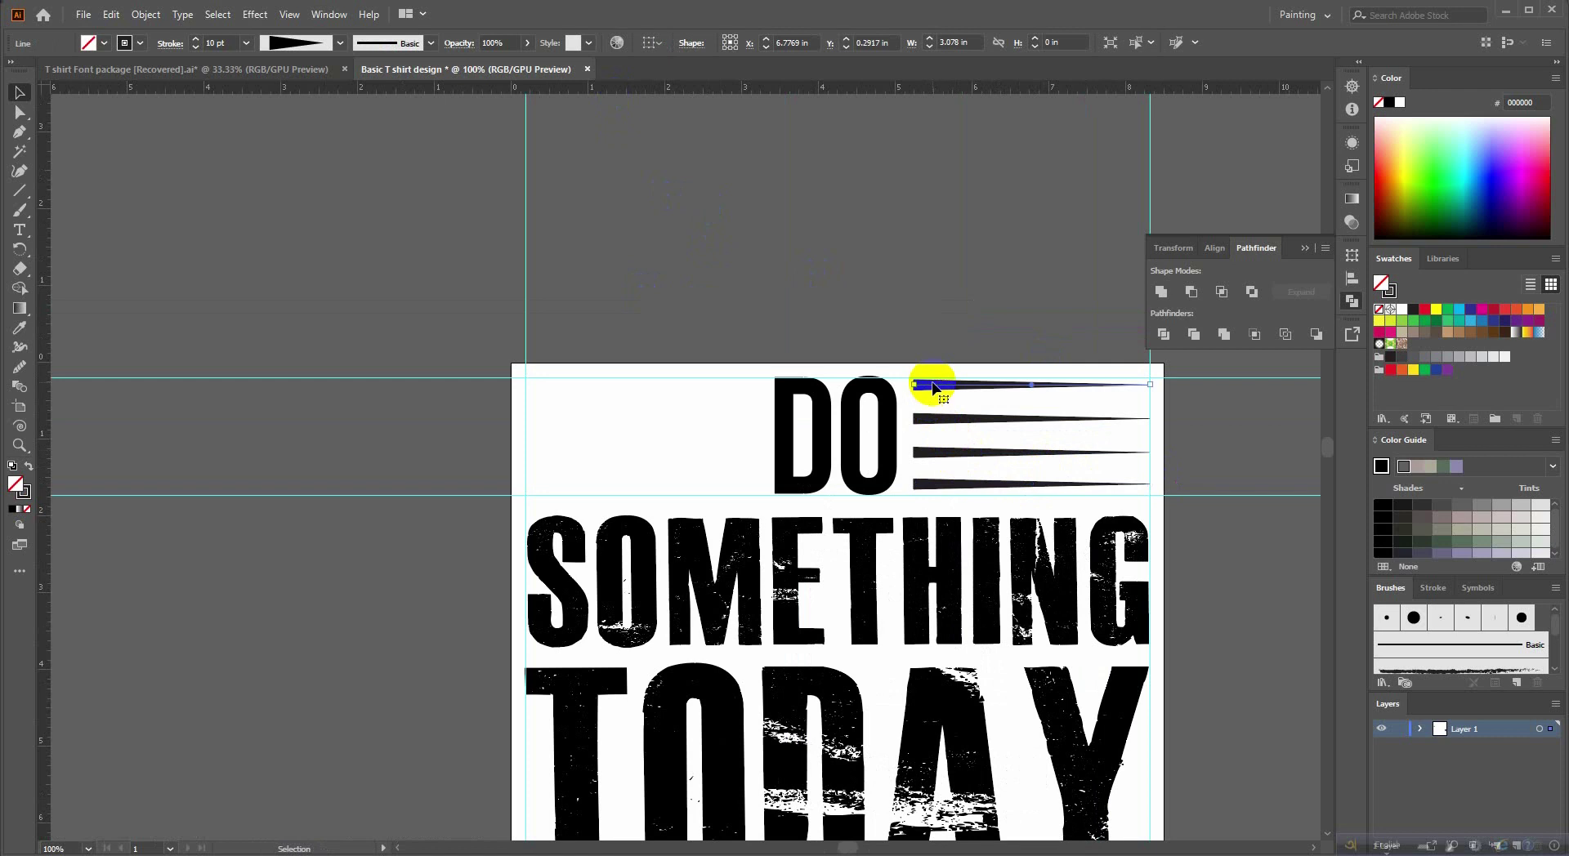
pyautogui.keyDown('shift'); pyautogui.click(977, 420); pyautogui.keyUp('shift')
pyautogui.keyDown('shift'); pyautogui.click(923, 482); pyautogui.keyUp('shift')
pyautogui.keyDown('shift'); pyautogui.click(940, 454); pyautogui.keyUp('shift')
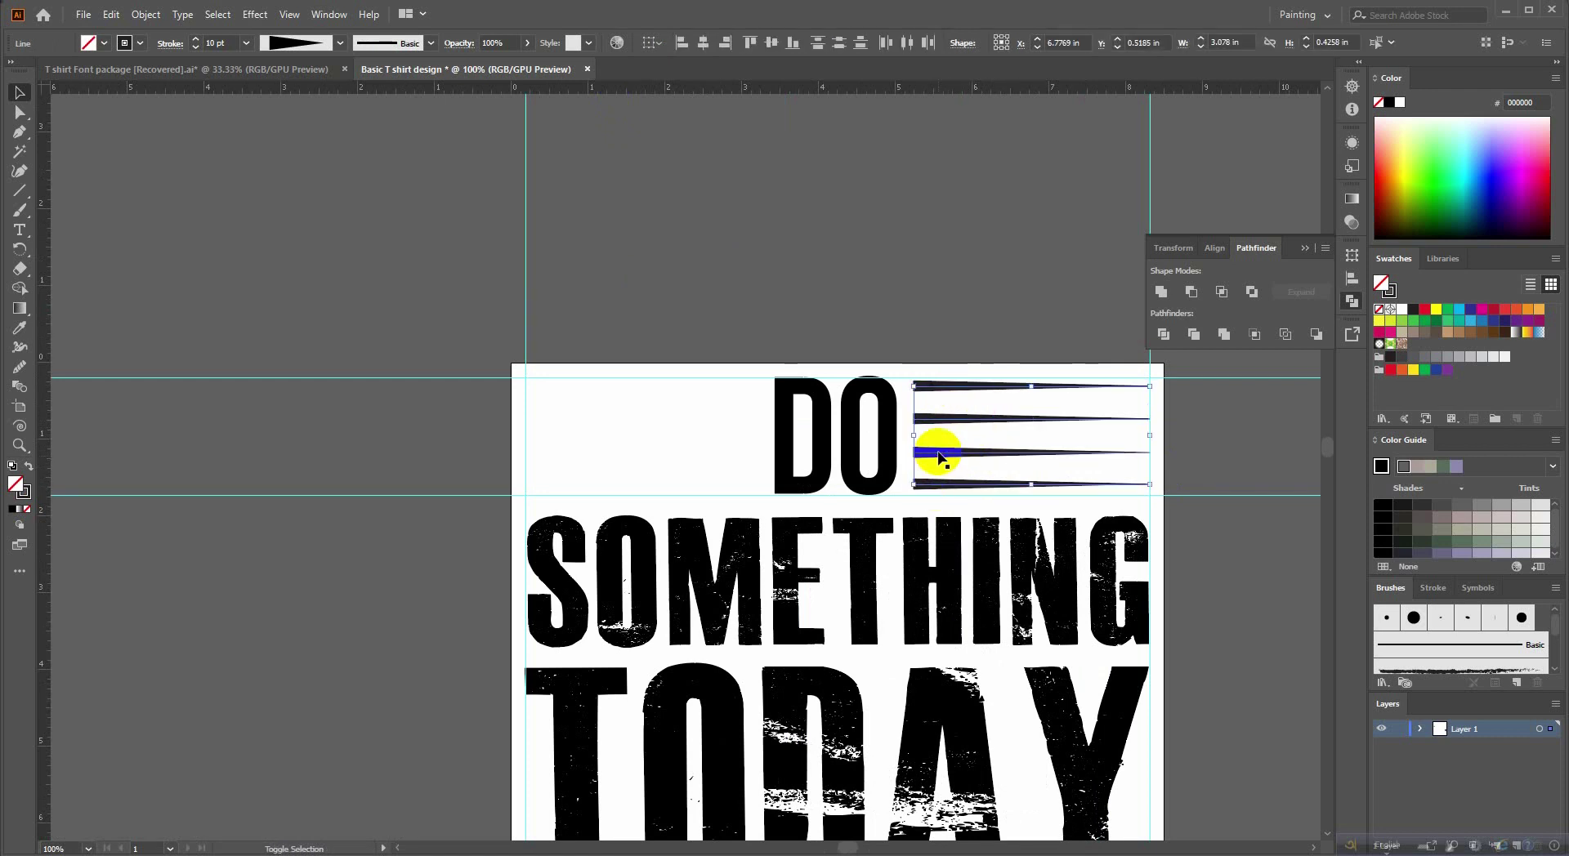
pyautogui.rightClick(938, 456)
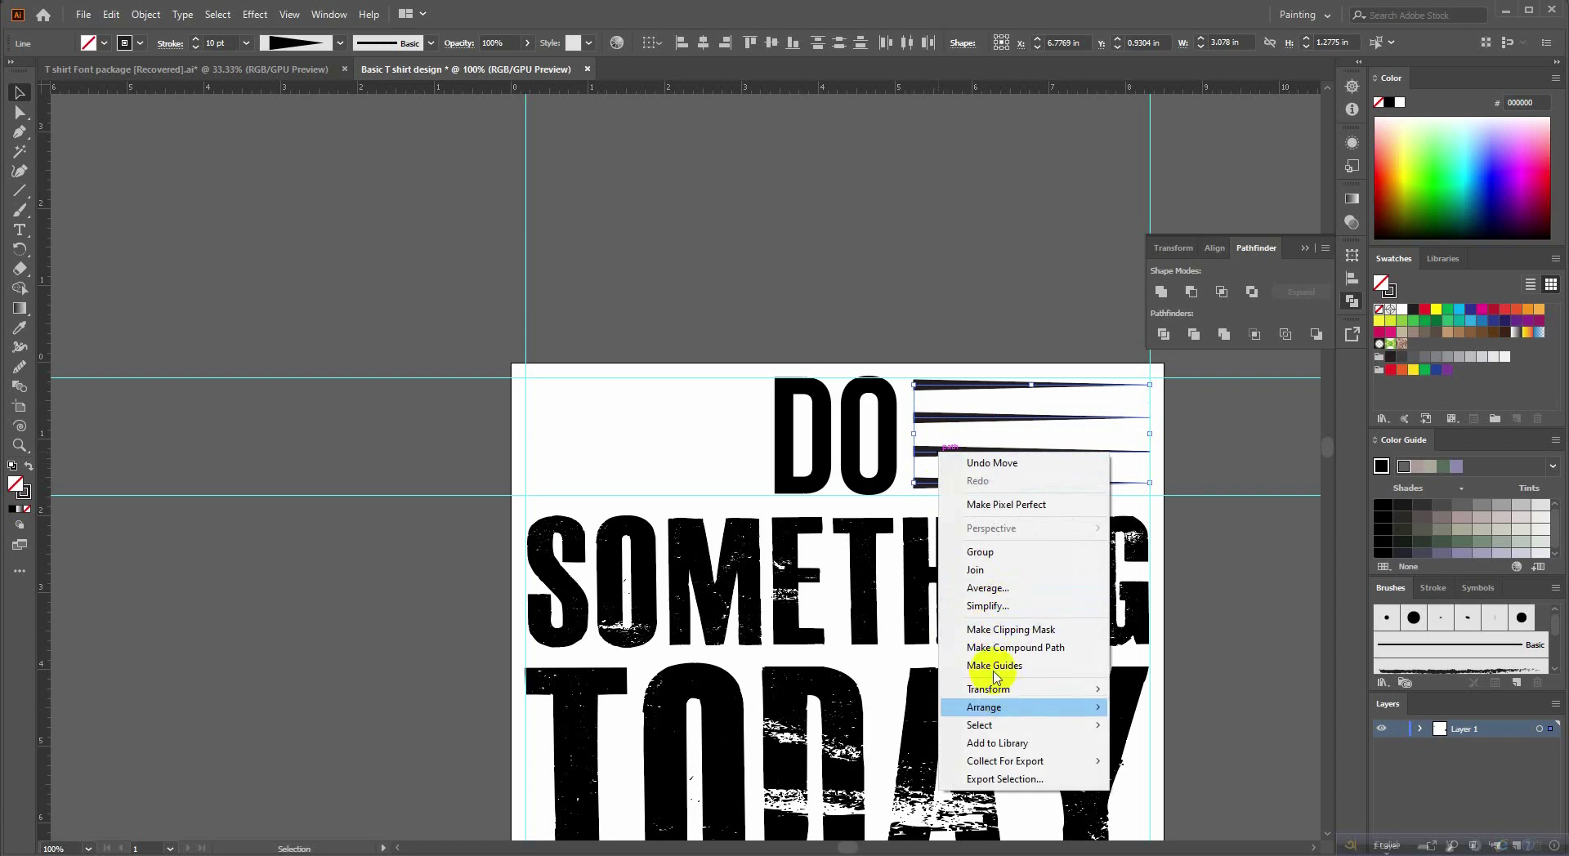
pyautogui.click(1003, 552)
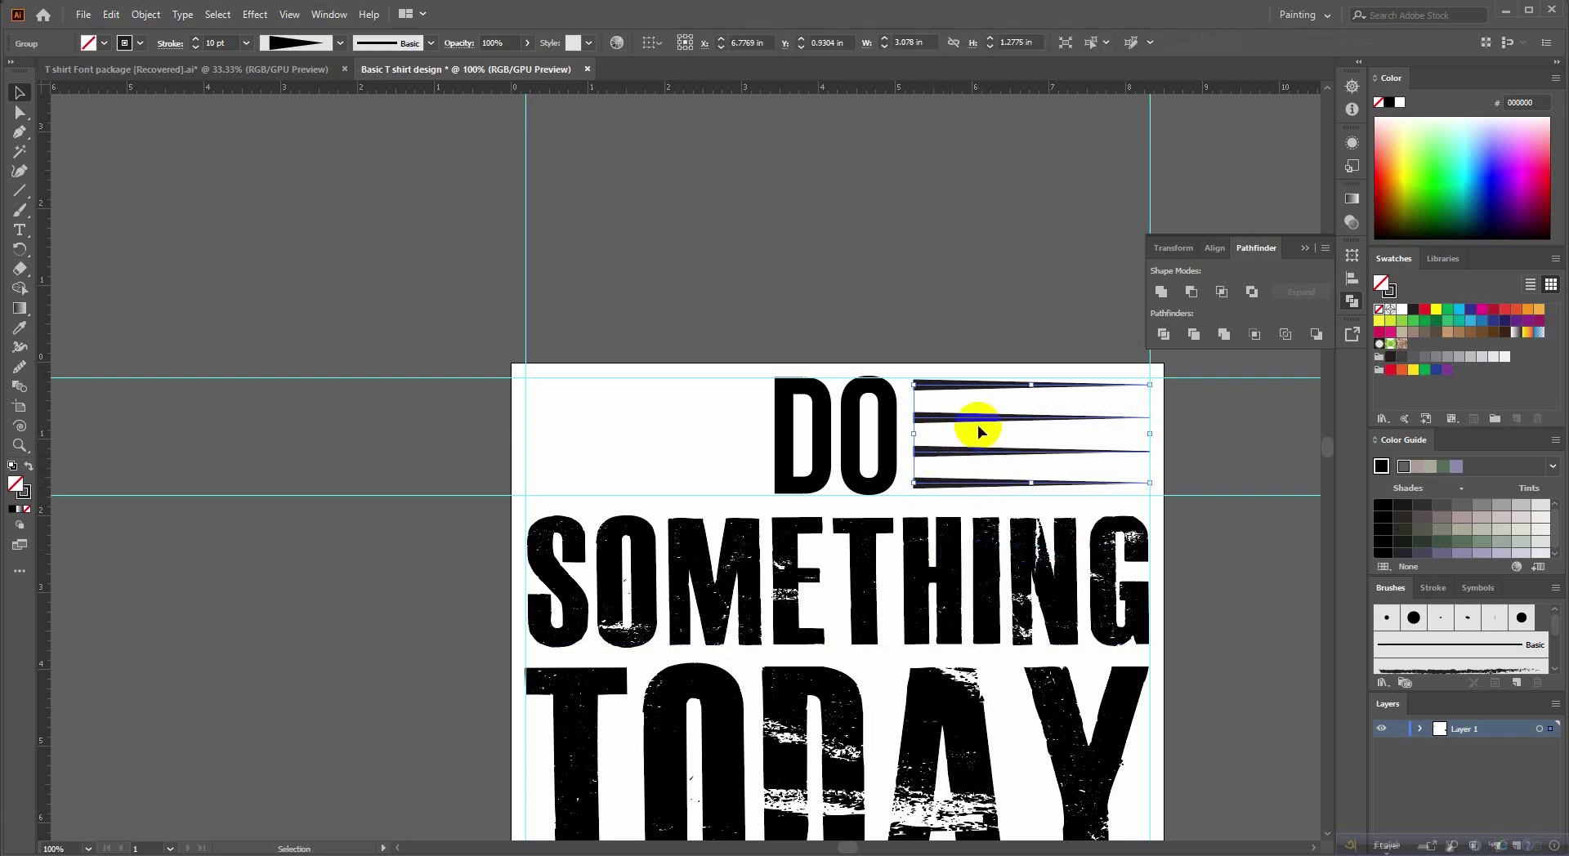
# Reflect a vertical copy of the line group and move it to the left of DO.
pyautogui.rightClick(962, 441)
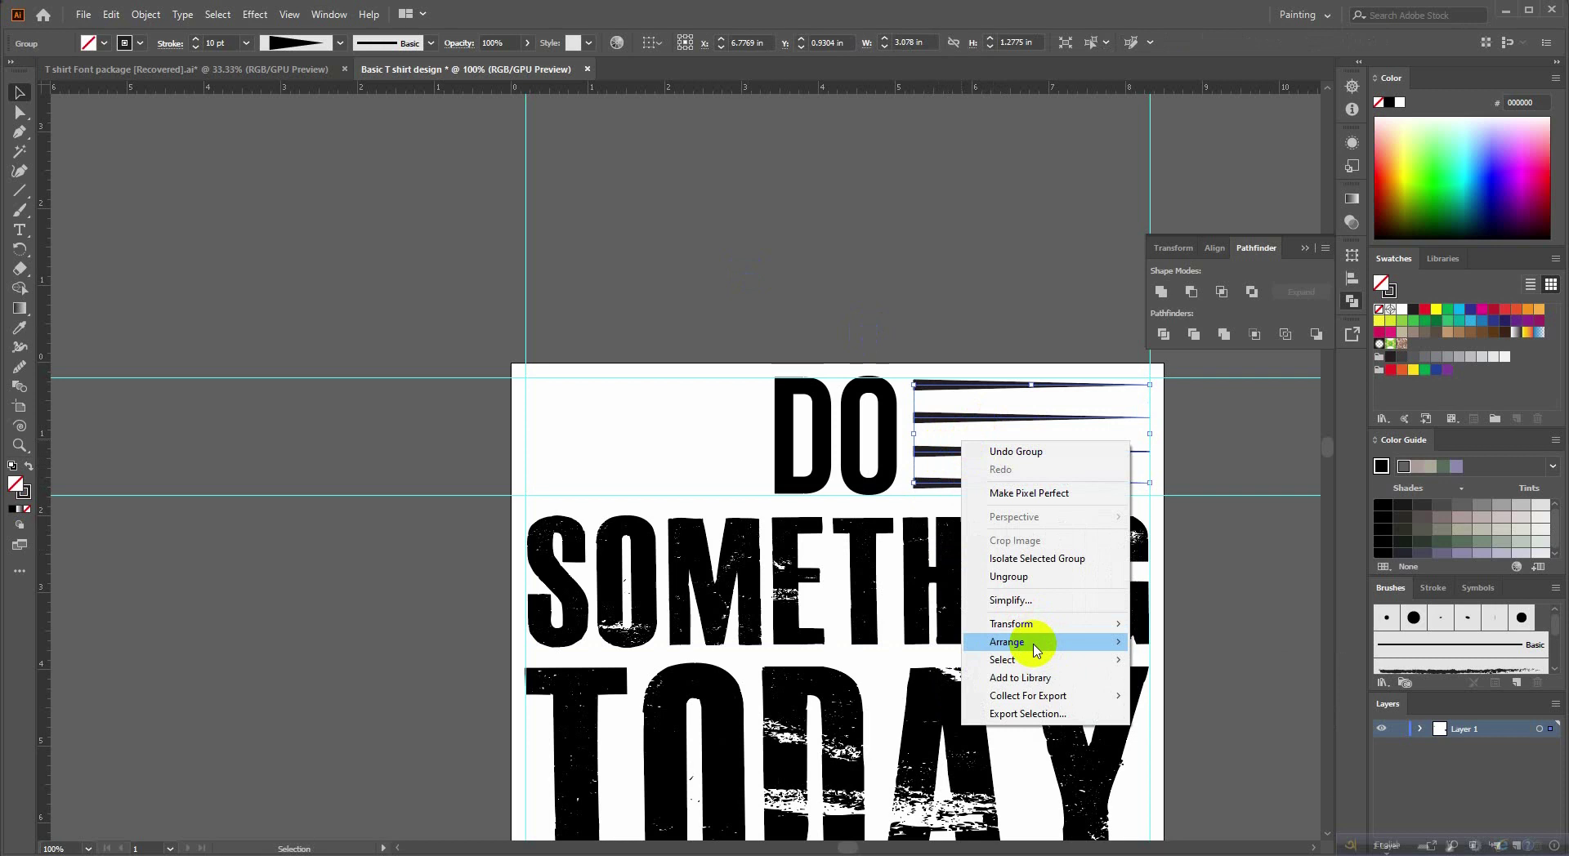
pyautogui.moveTo(1012, 624)
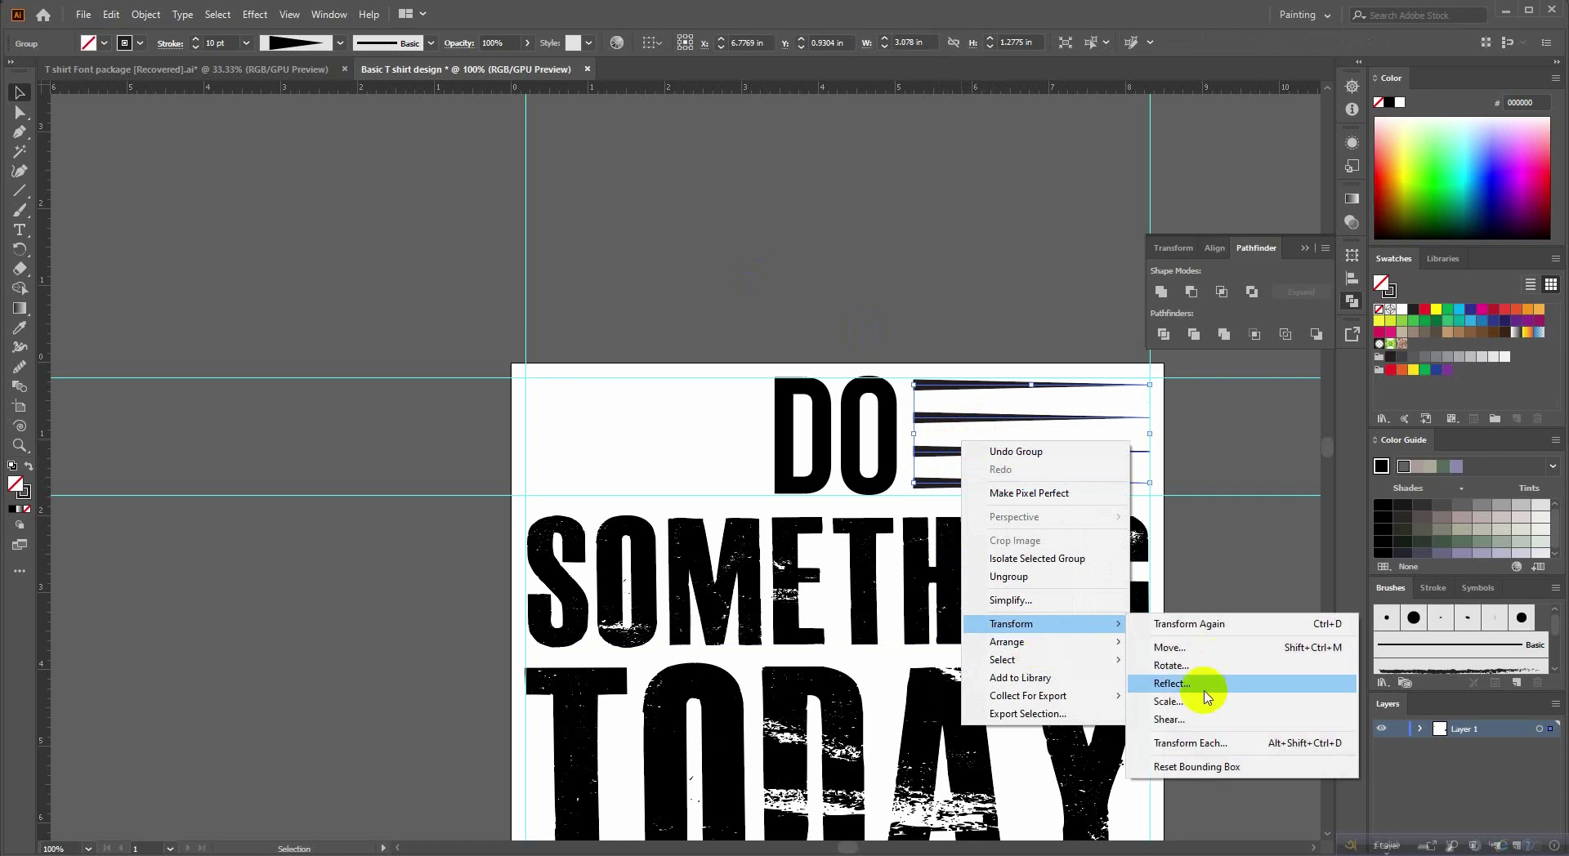
pyautogui.click(1204, 686)
pyautogui.click(704, 537)
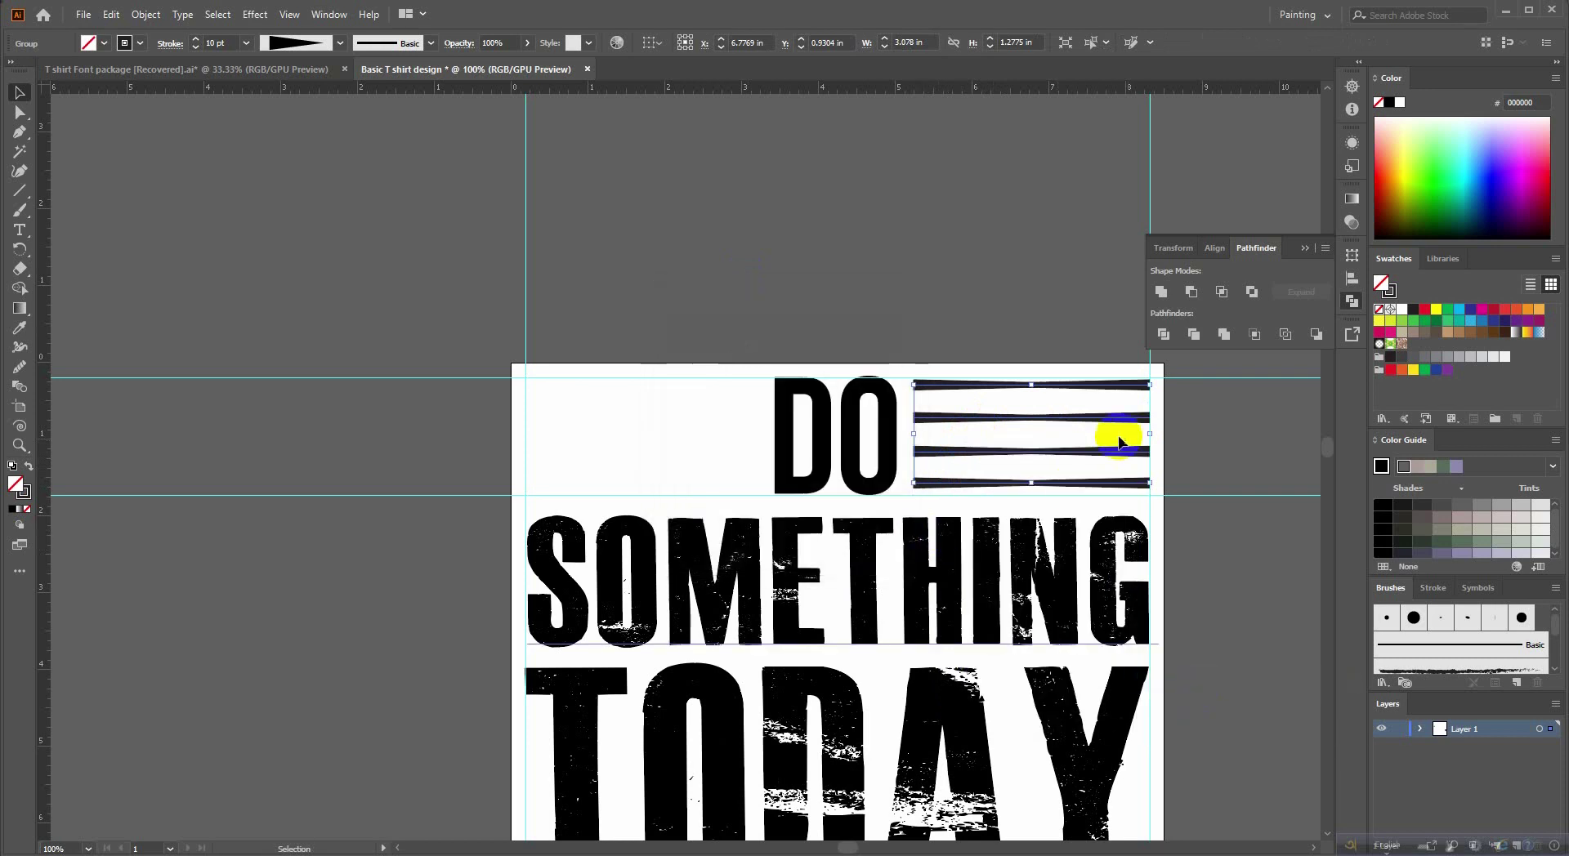
pyautogui.moveTo(1130, 426); pyautogui.dragTo(746, 421)
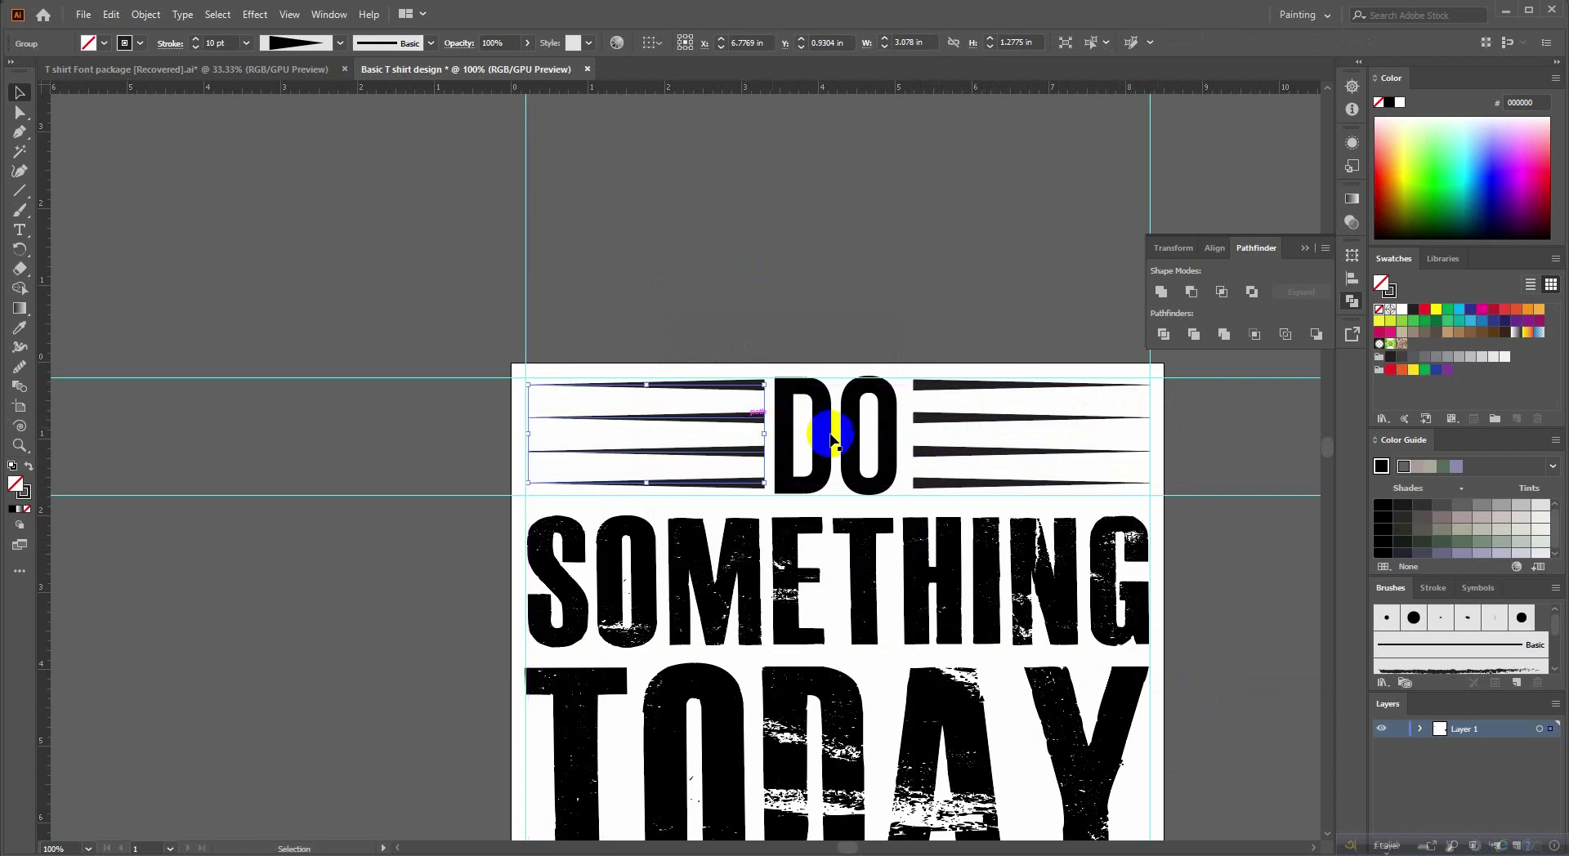
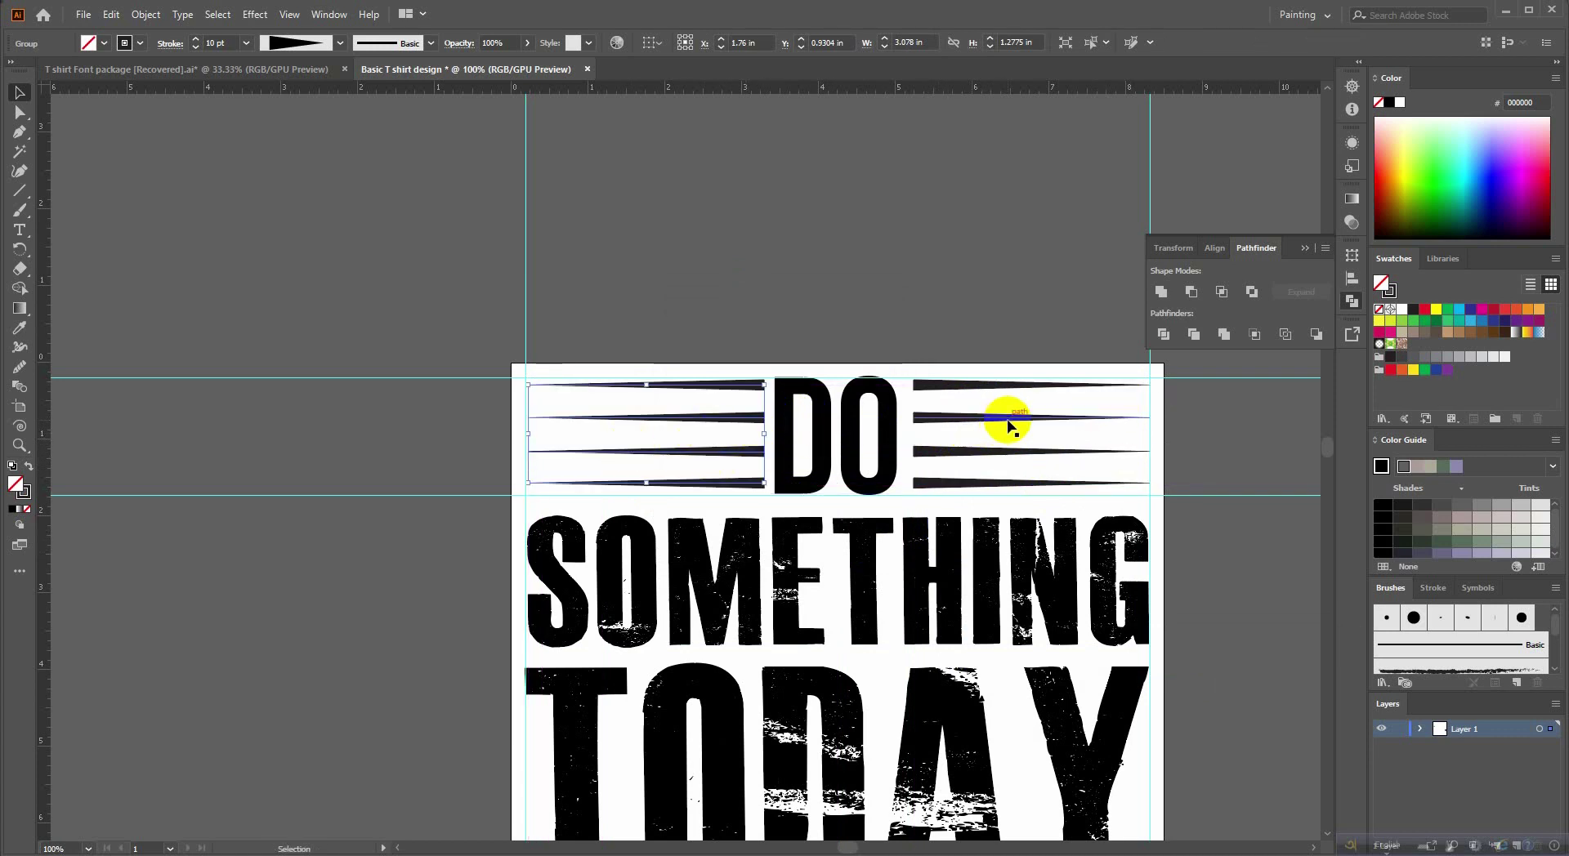
# Nudge the DO text slightly right and down.
pyautogui.click(817, 415)
pyautogui.moveTo(815, 412); pyautogui.dragTo(818, 413)
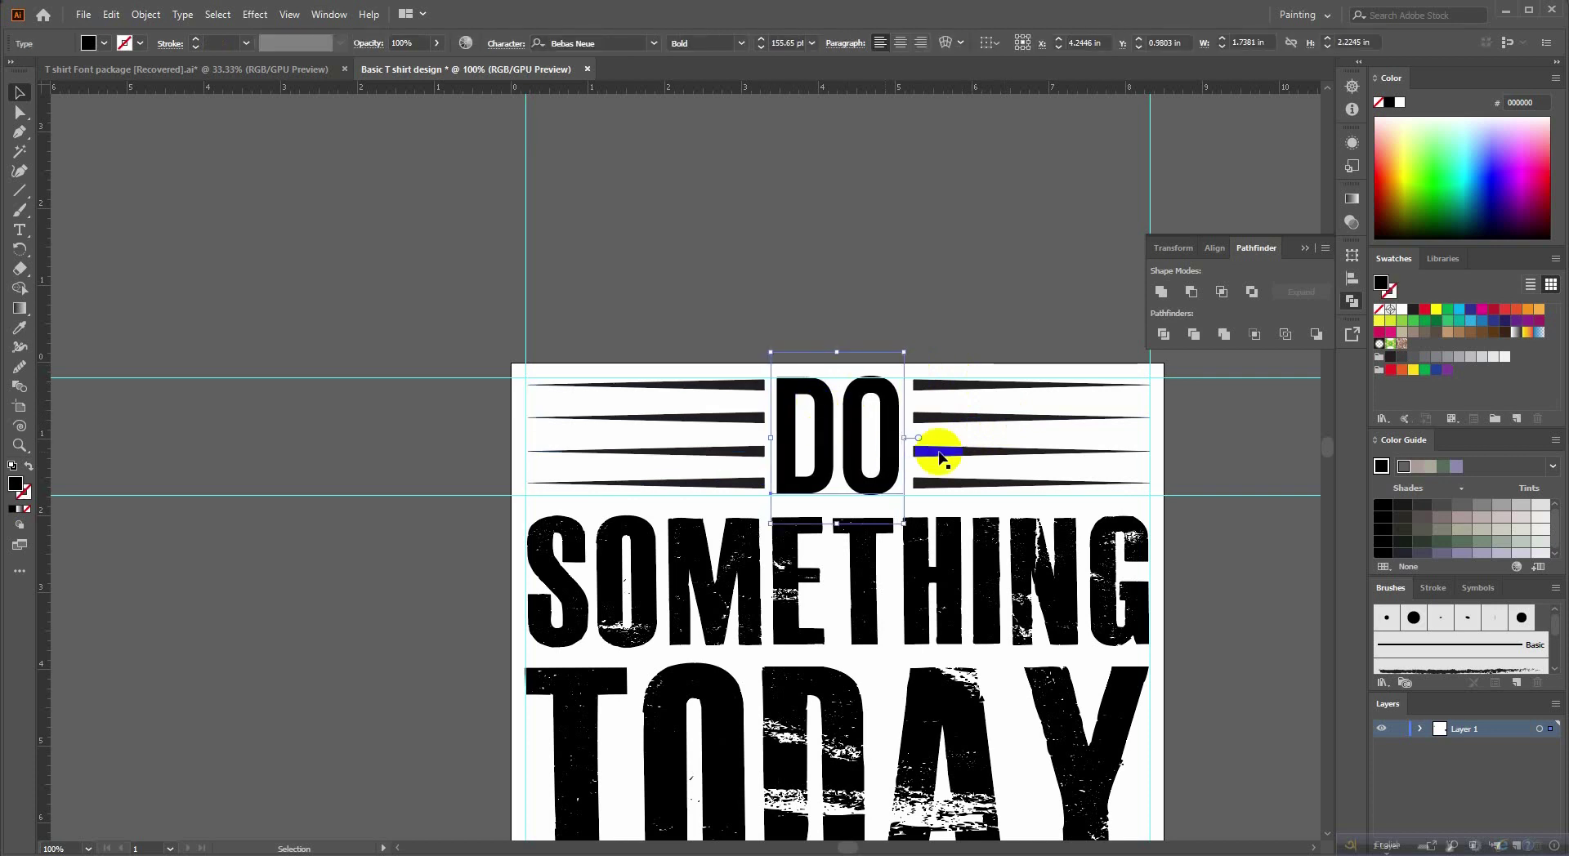
pyautogui.moveTo(869, 431); pyautogui.dragTo(868, 433)
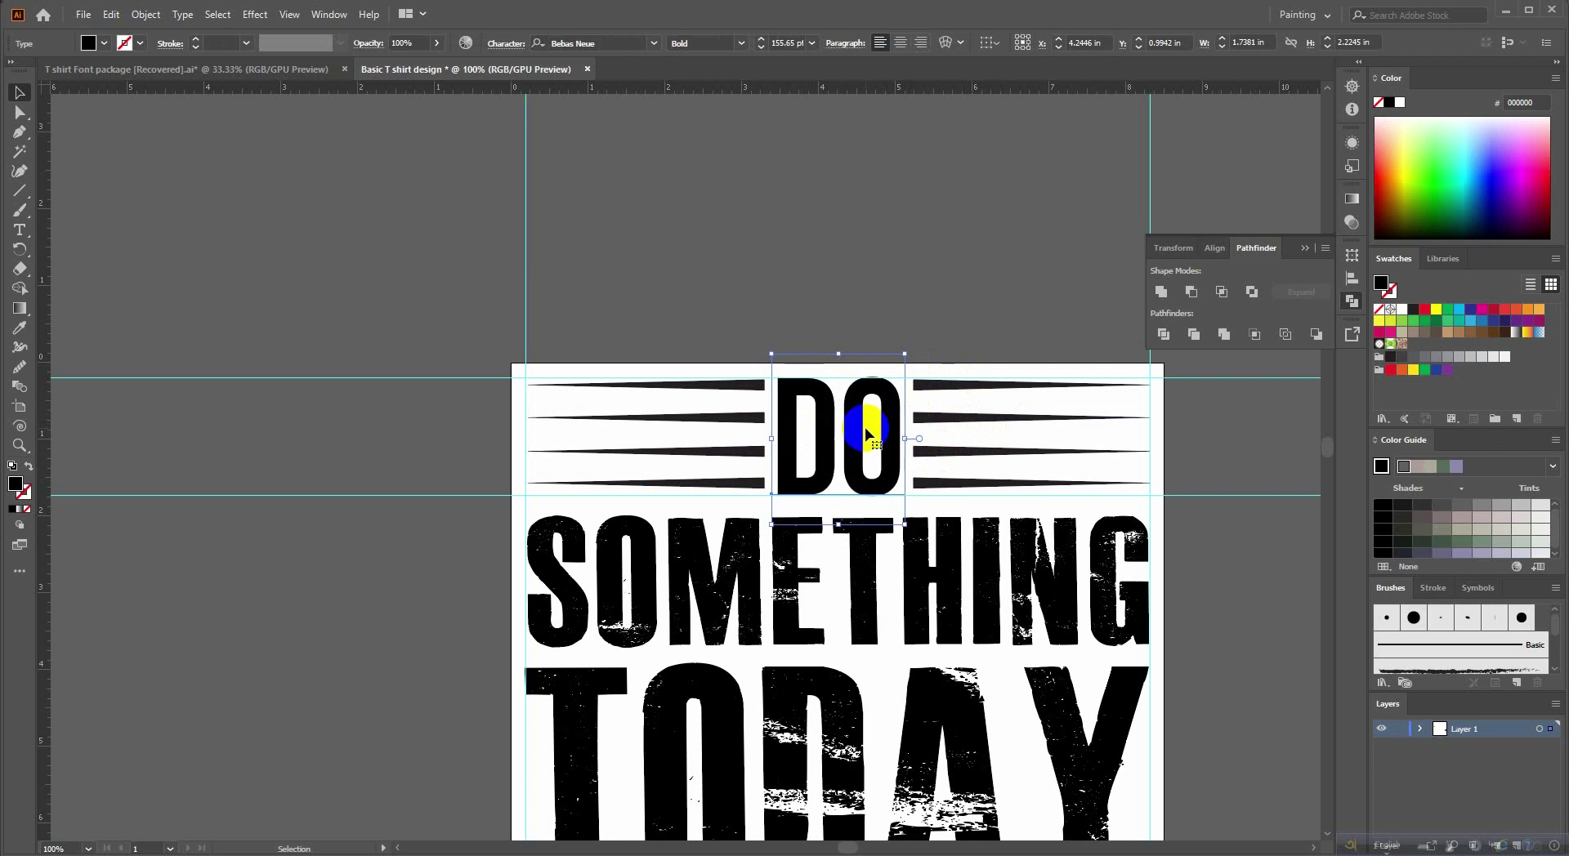
# Narrow the left and right stripe groups so they sit evenly beside DO.
pyautogui.click(768, 448)
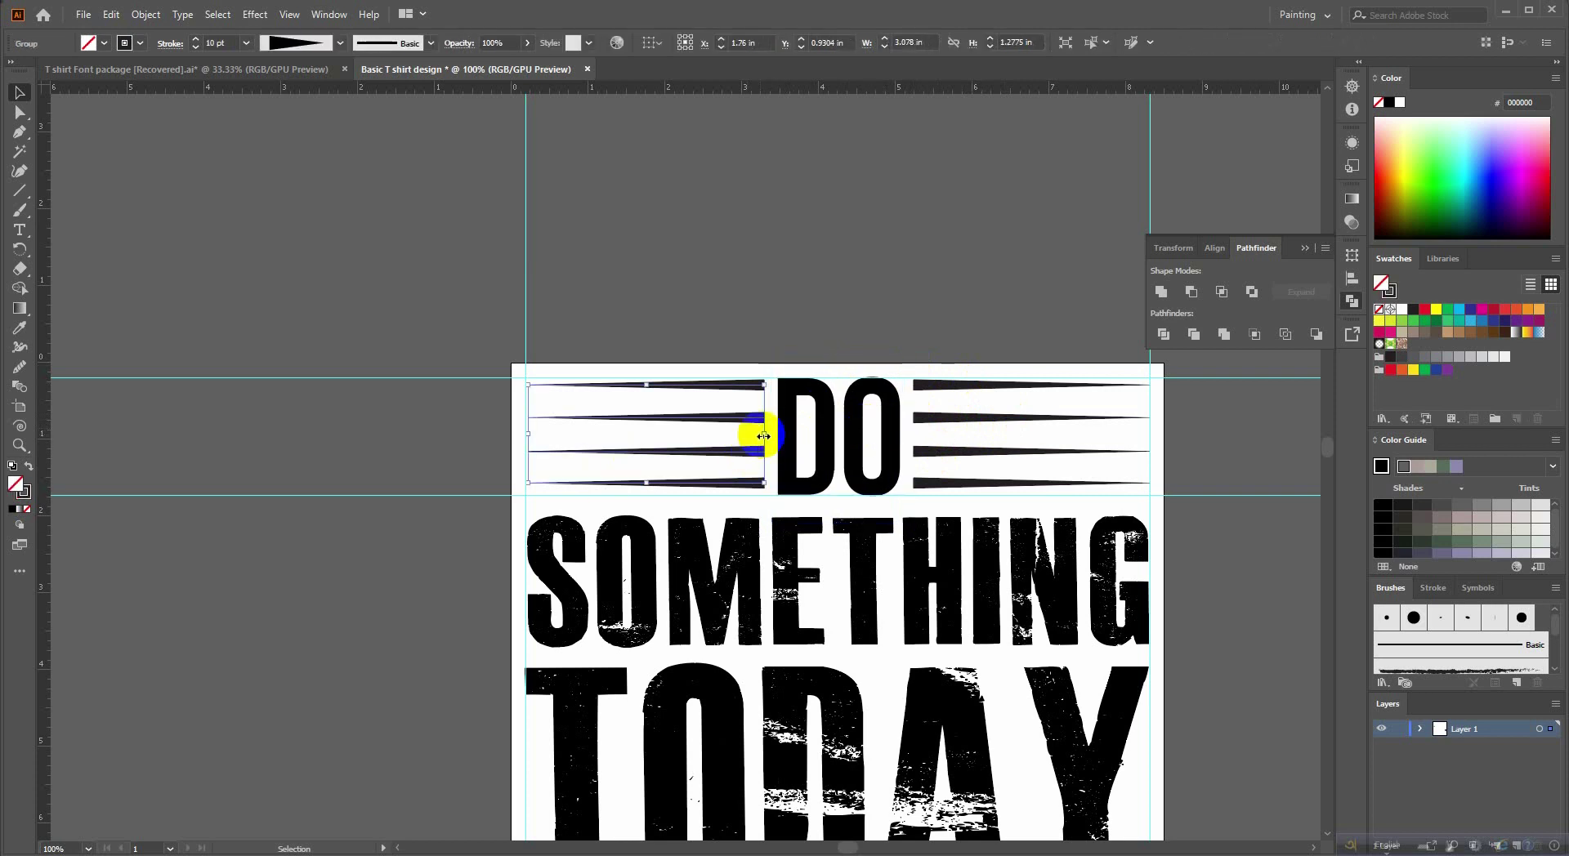
pyautogui.moveTo(765, 434); pyautogui.dragTo(750, 434)
pyautogui.click(950, 421)
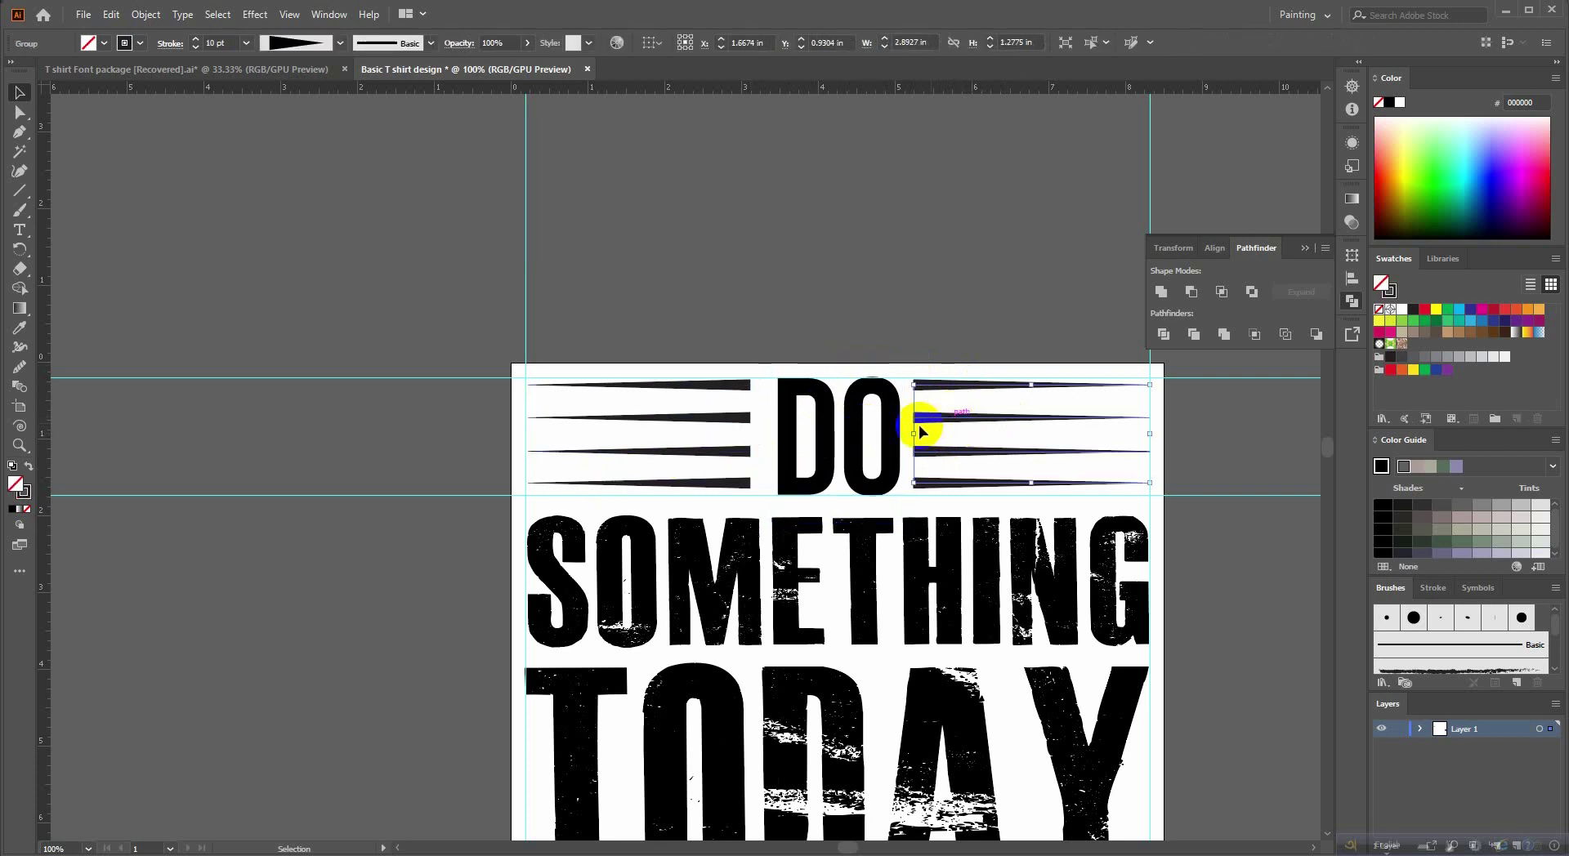
pyautogui.moveTo(913, 432); pyautogui.dragTo(924, 430)
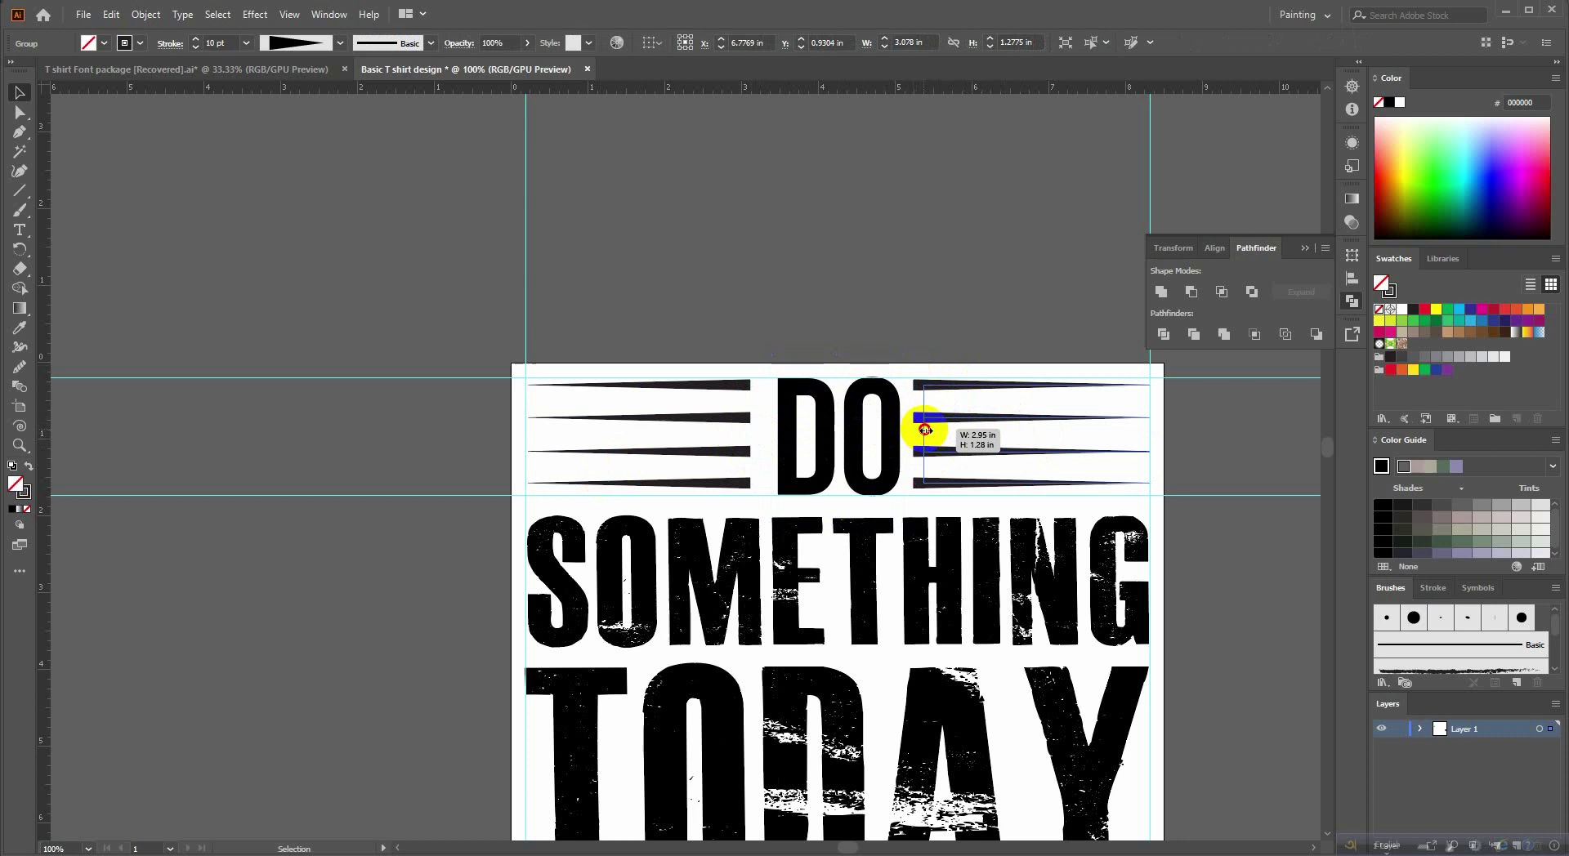
pyautogui.click(924, 325)
# Pan to centre the design and select the right stripe group.
pyautogui.scroll(-1, 942, 405)
pyautogui.hscroll(1, 1095, 527)
pyautogui.scroll(-1, 1095, 506)
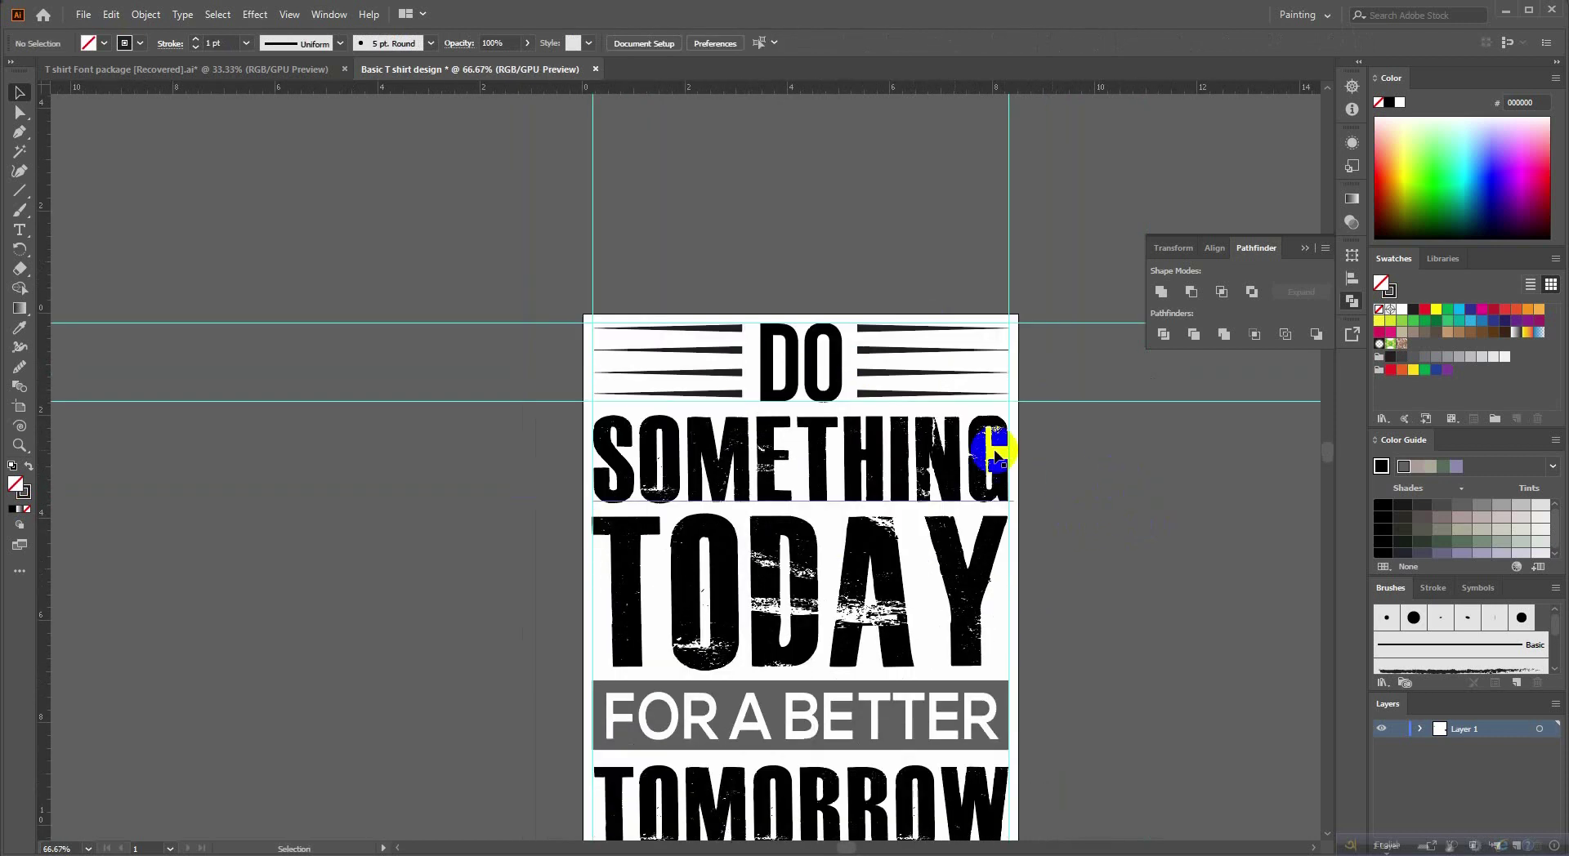
pyautogui.scroll(-1, 998, 447)
pyautogui.moveTo(869, 391); pyautogui.dragTo(739, 415)
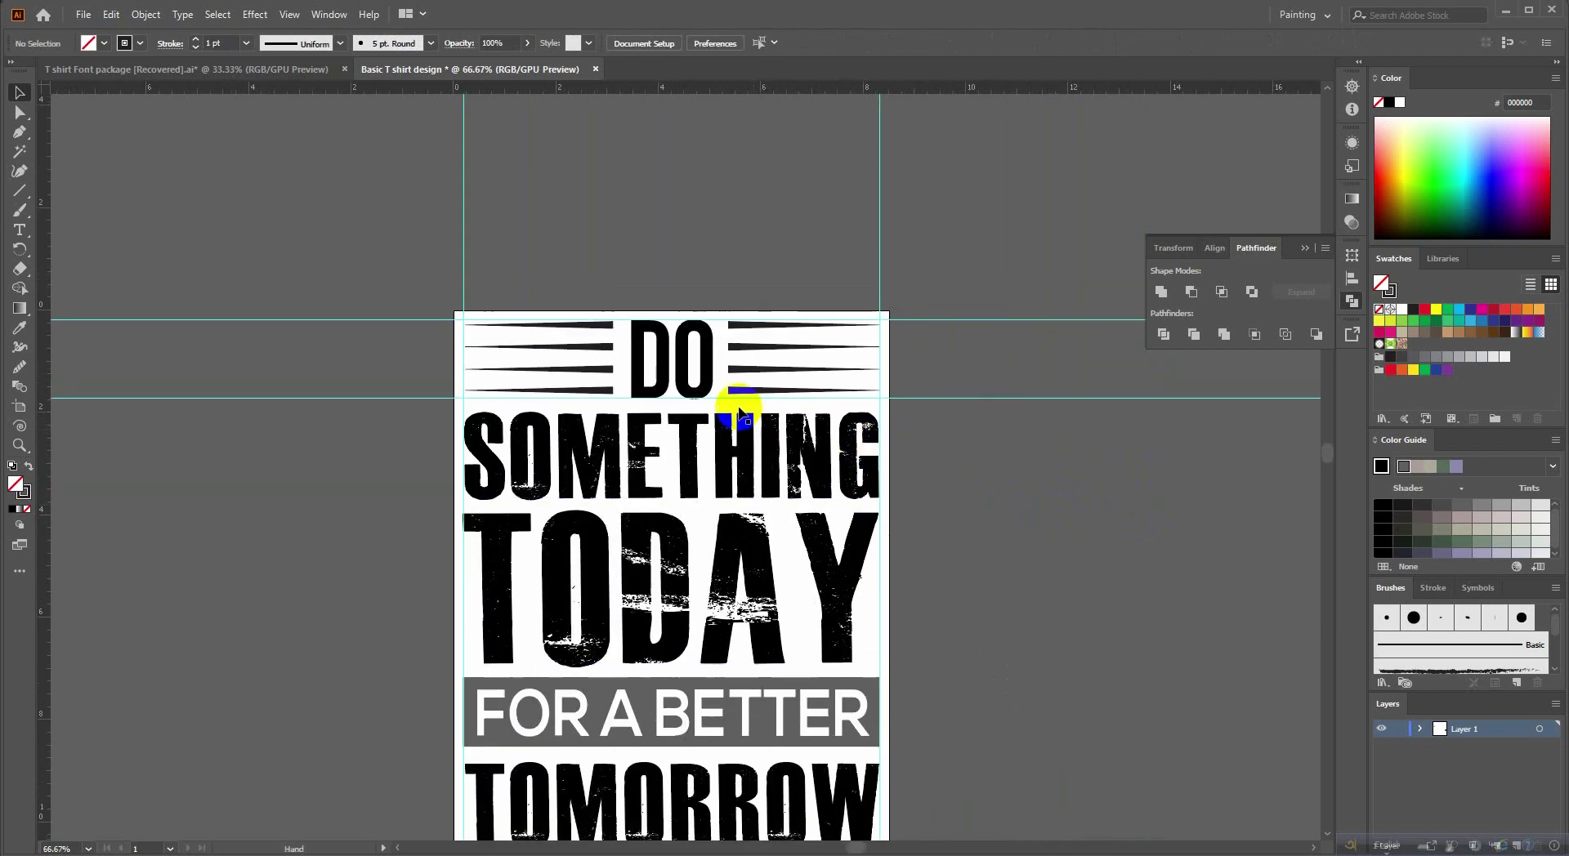
pyautogui.click(740, 350)
# Expand both stripe groups' appearance into filled shapes.
pyautogui.keyDown('shift'); pyautogui.click(588, 375); pyautogui.keyUp('shift')
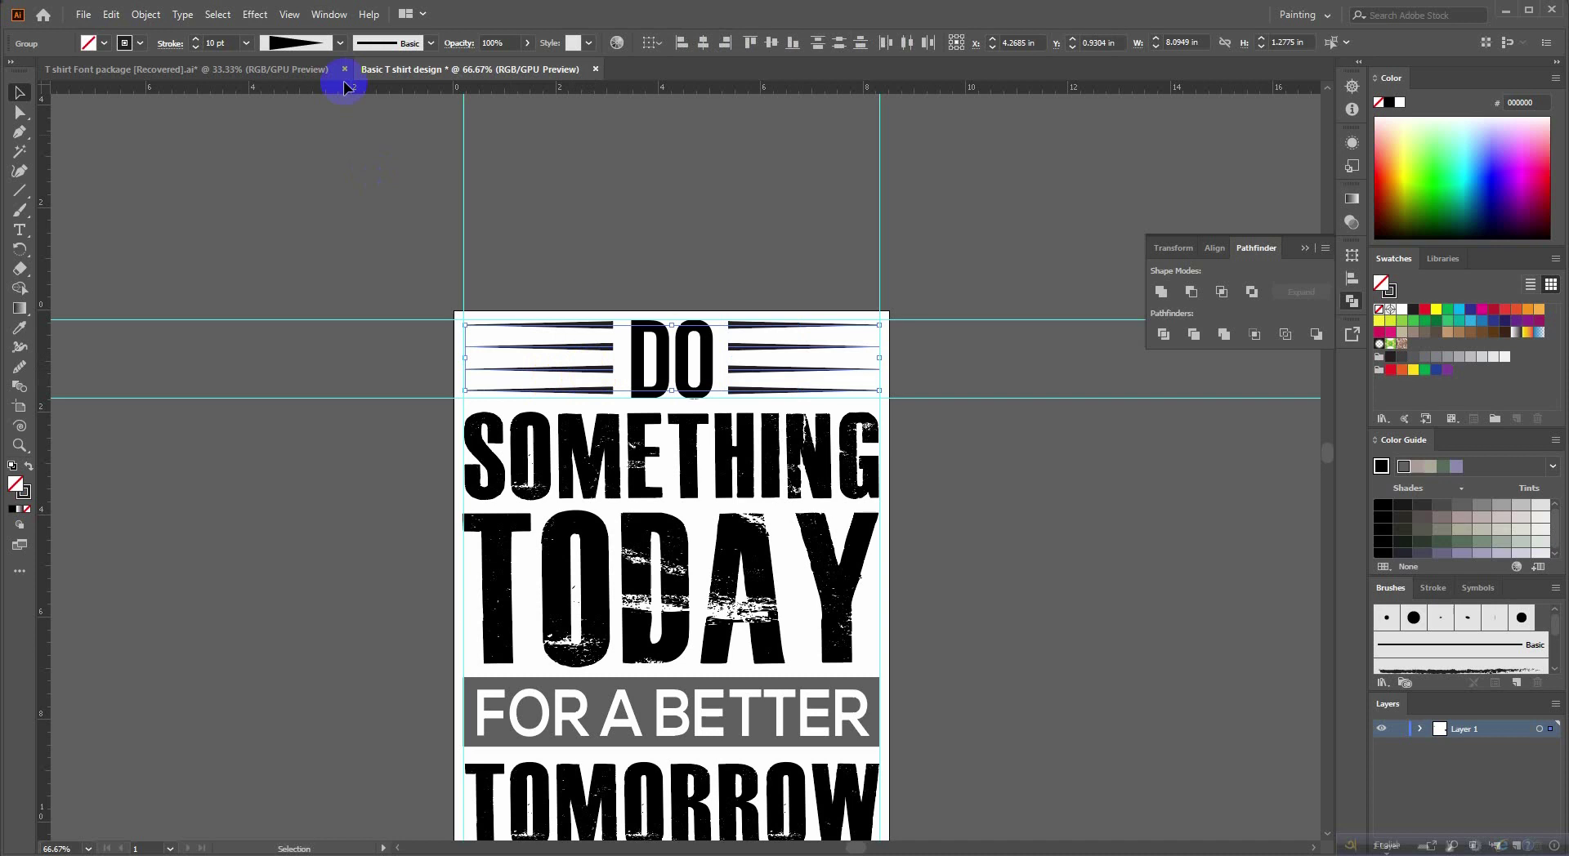
pyautogui.click(144, 14)
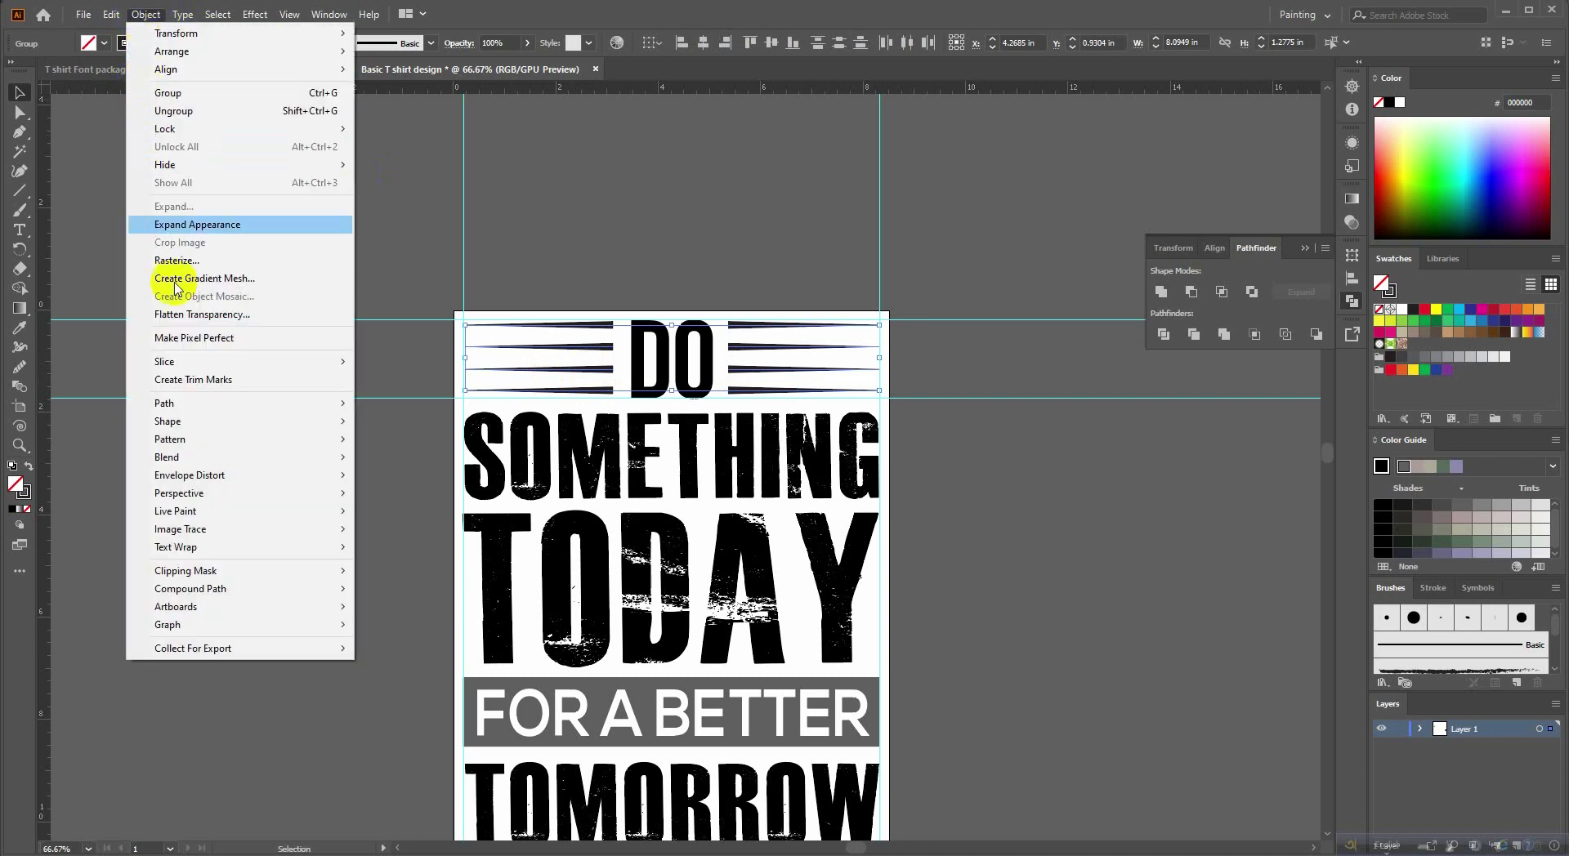
pyautogui.click(214, 224)
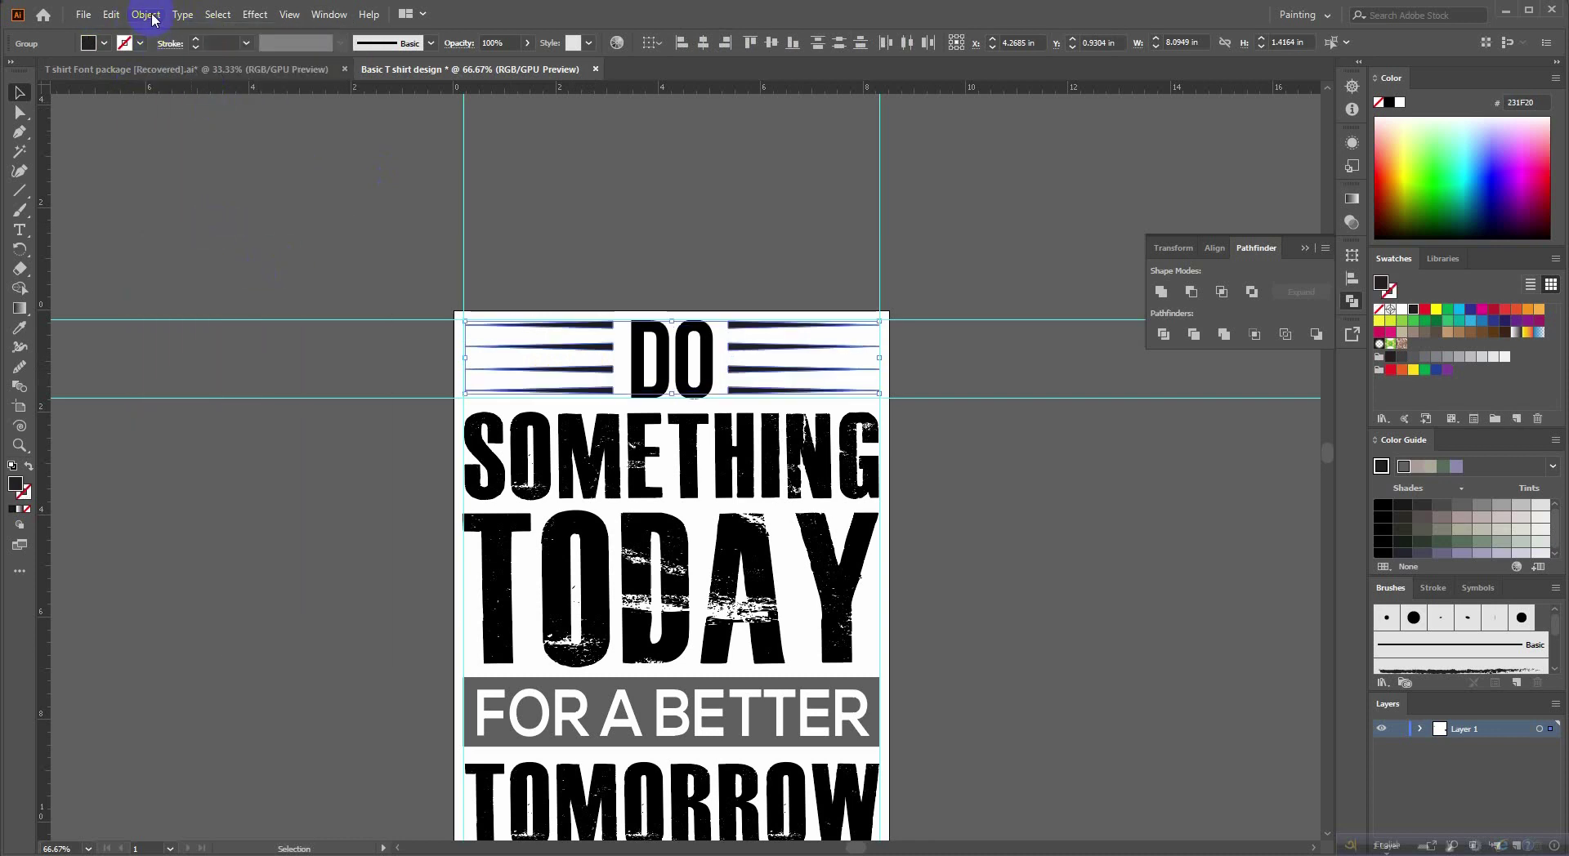
pyautogui.scroll(1, 948, 389)
pyautogui.scroll(-2, 982, 453)
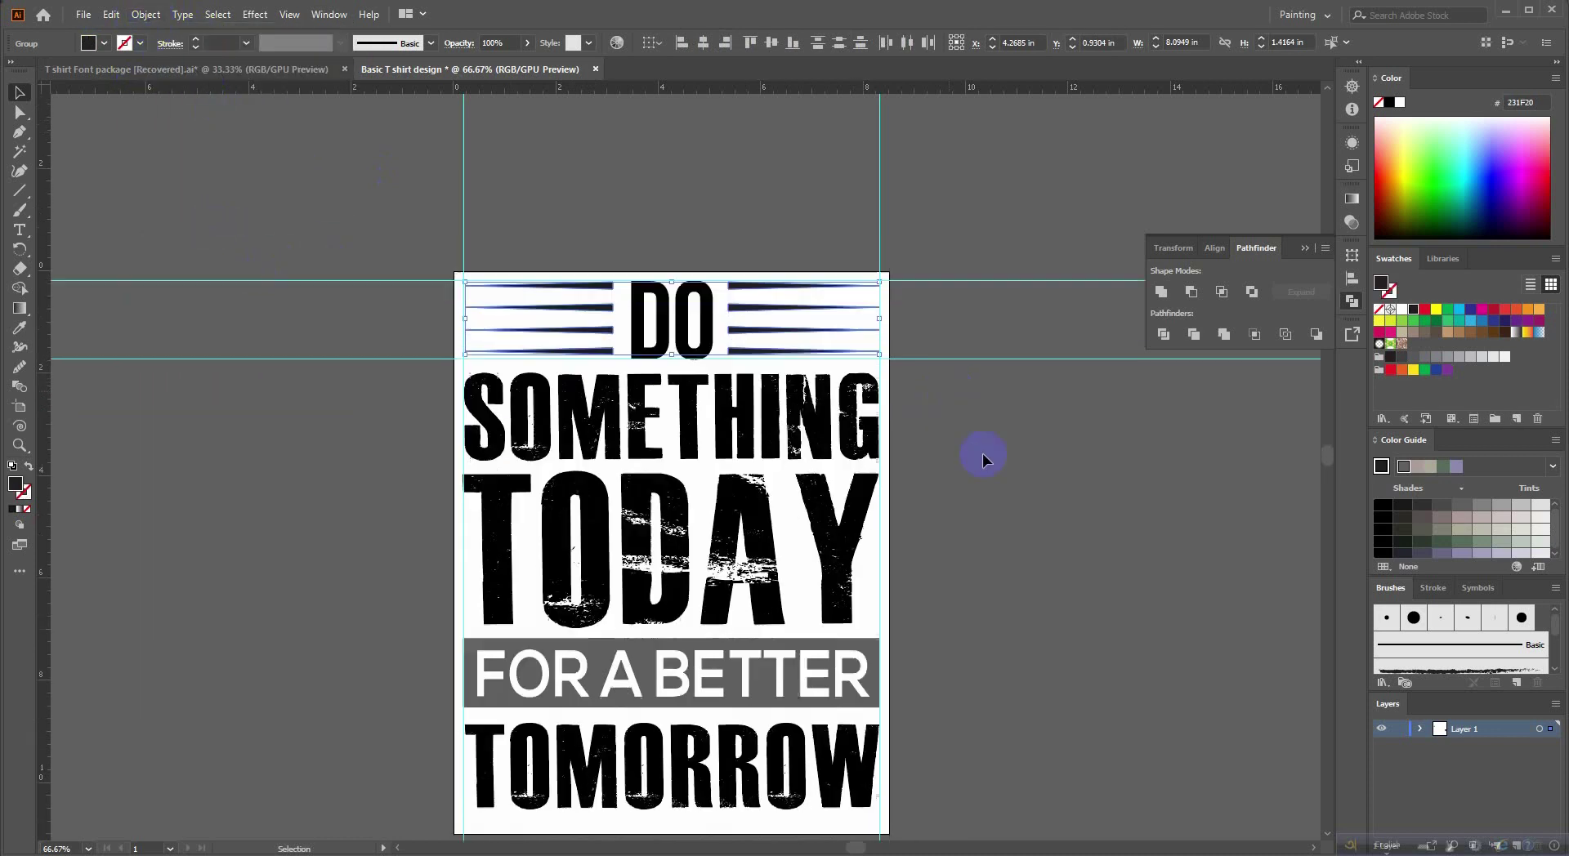
# Nudge the stripes beside DO down two steps to line up with the word.
pyautogui.click(989, 456)
pyautogui.scroll(-1, 992, 458)
pyautogui.scroll(1, 784, 362)
pyautogui.scroll(1, 601, 290)
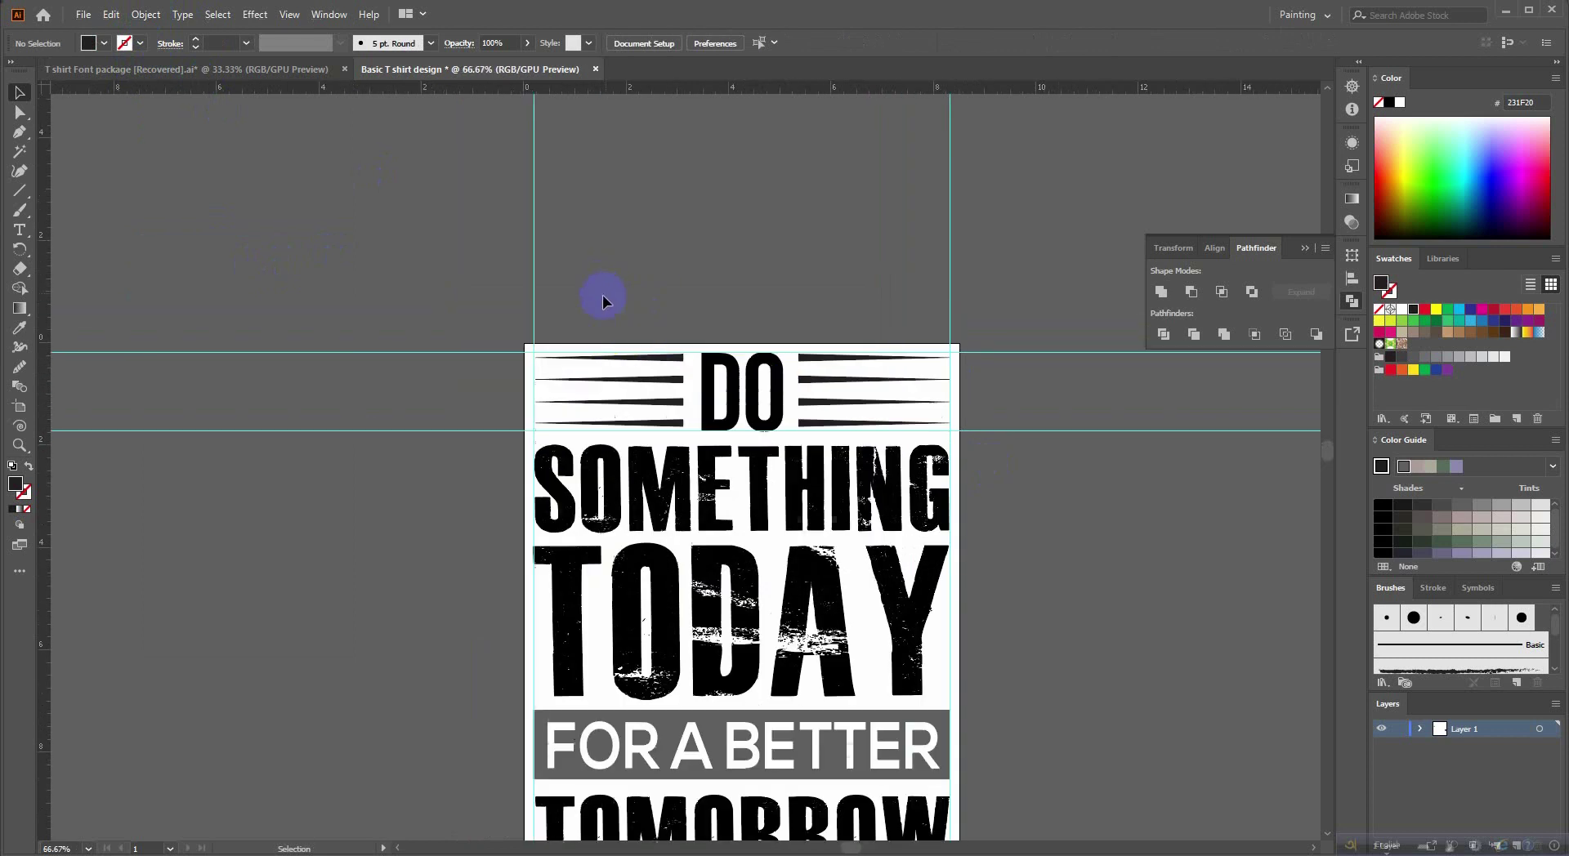
pyautogui.click(842, 405)
pyautogui.press('Down')
pyautogui.press('Down')
pyautogui.press('Down')
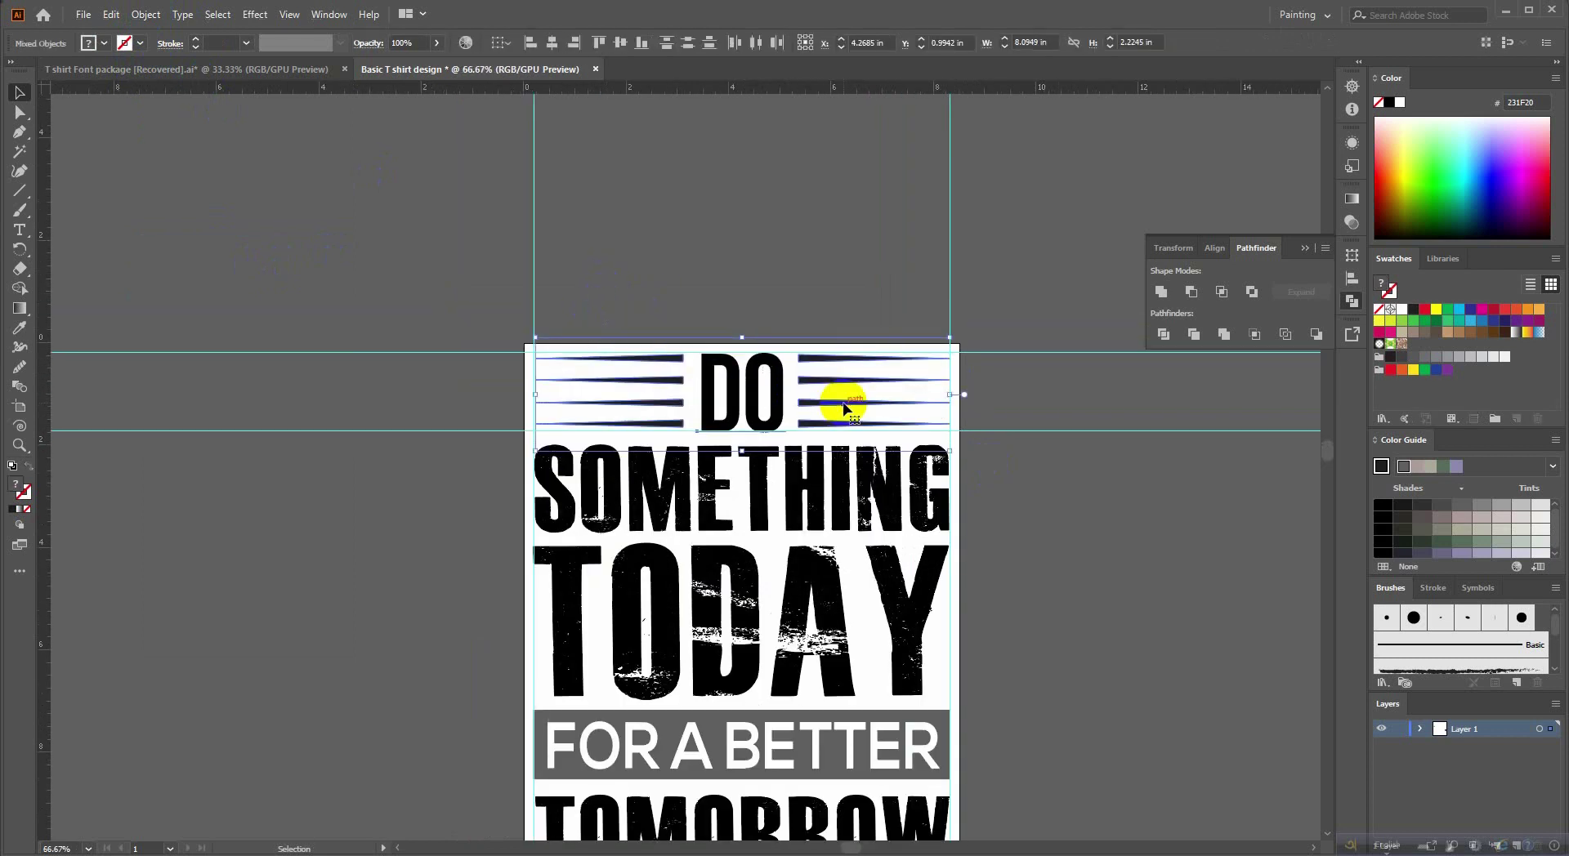
pyautogui.press('Down')
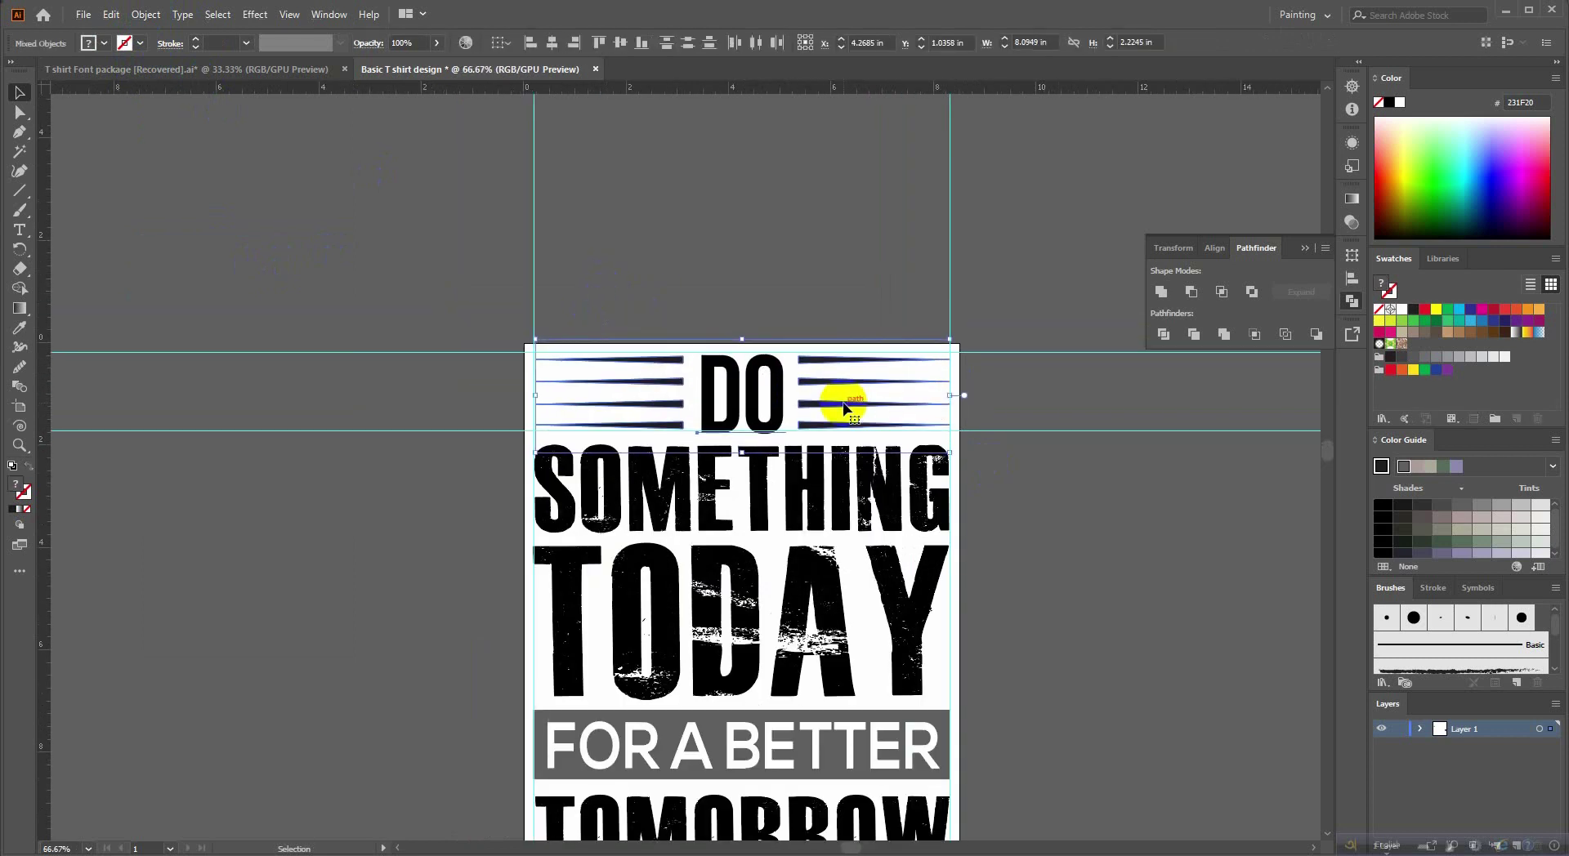
pyautogui.scroll(-1, 1136, 522)
pyautogui.click(943, 568)
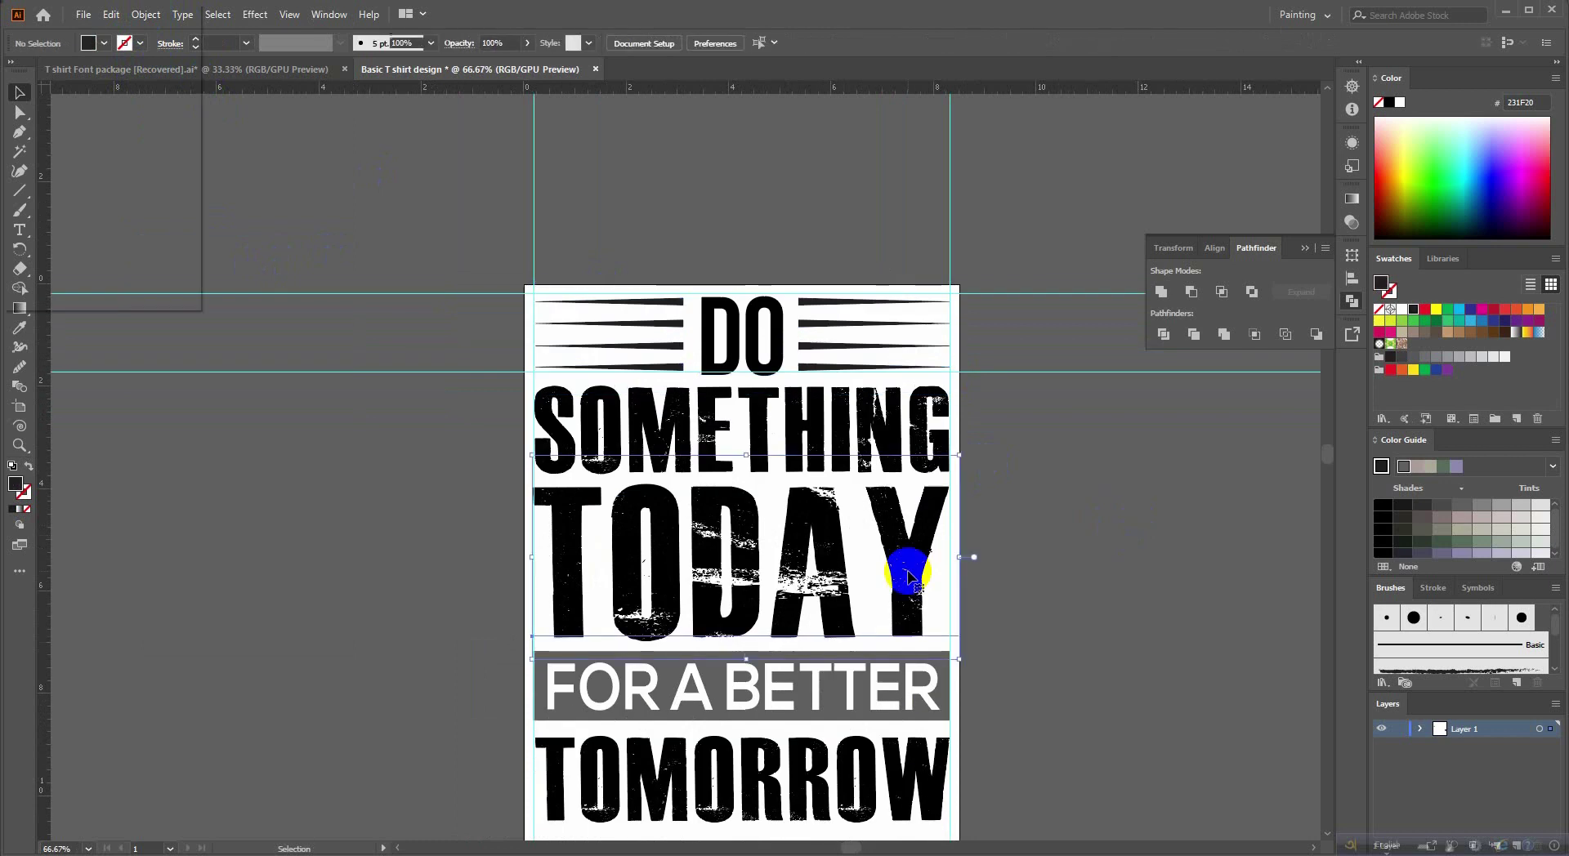
pyautogui.scroll(-2, 907, 576)
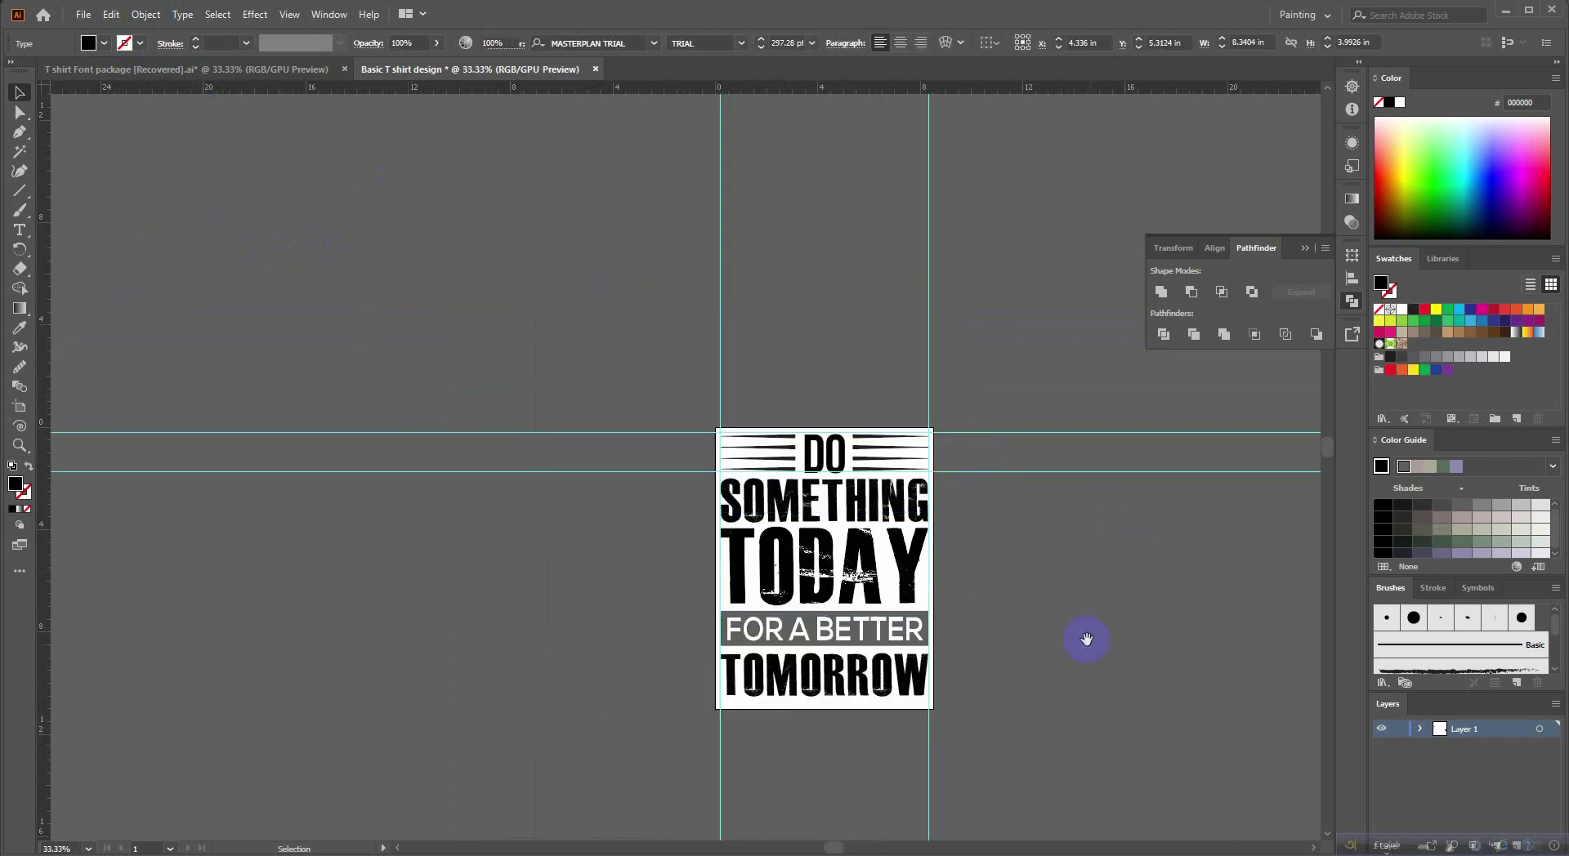
pyautogui.click(1086, 640)
pyautogui.moveTo(930, 731); pyautogui.dragTo(876, 661)
pyautogui.click(805, 630)
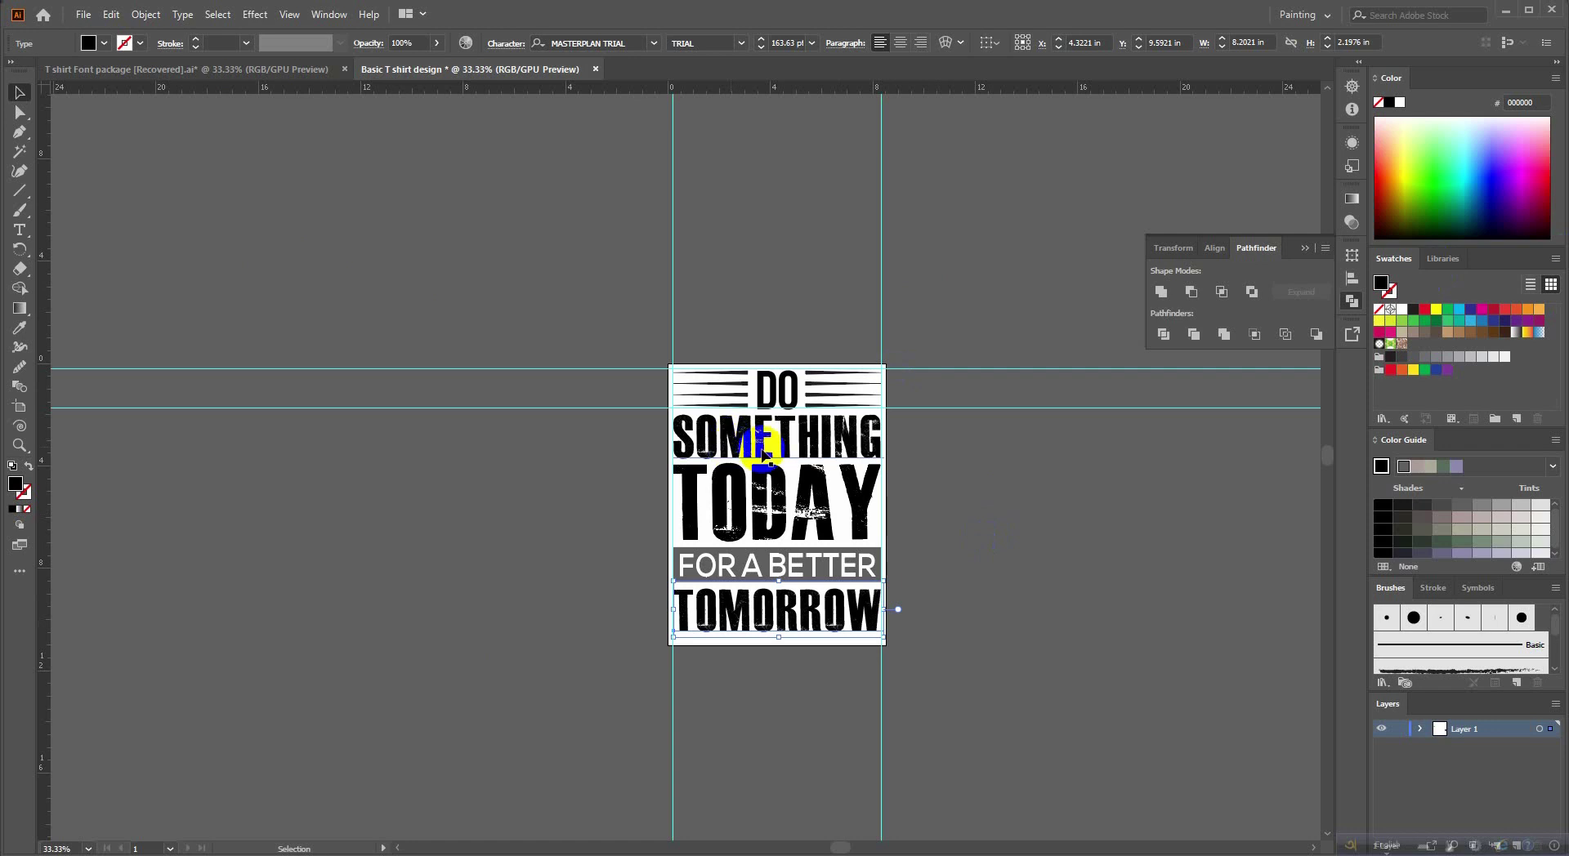
pyautogui.click(825, 623)
pyautogui.scroll(1, 821, 624)
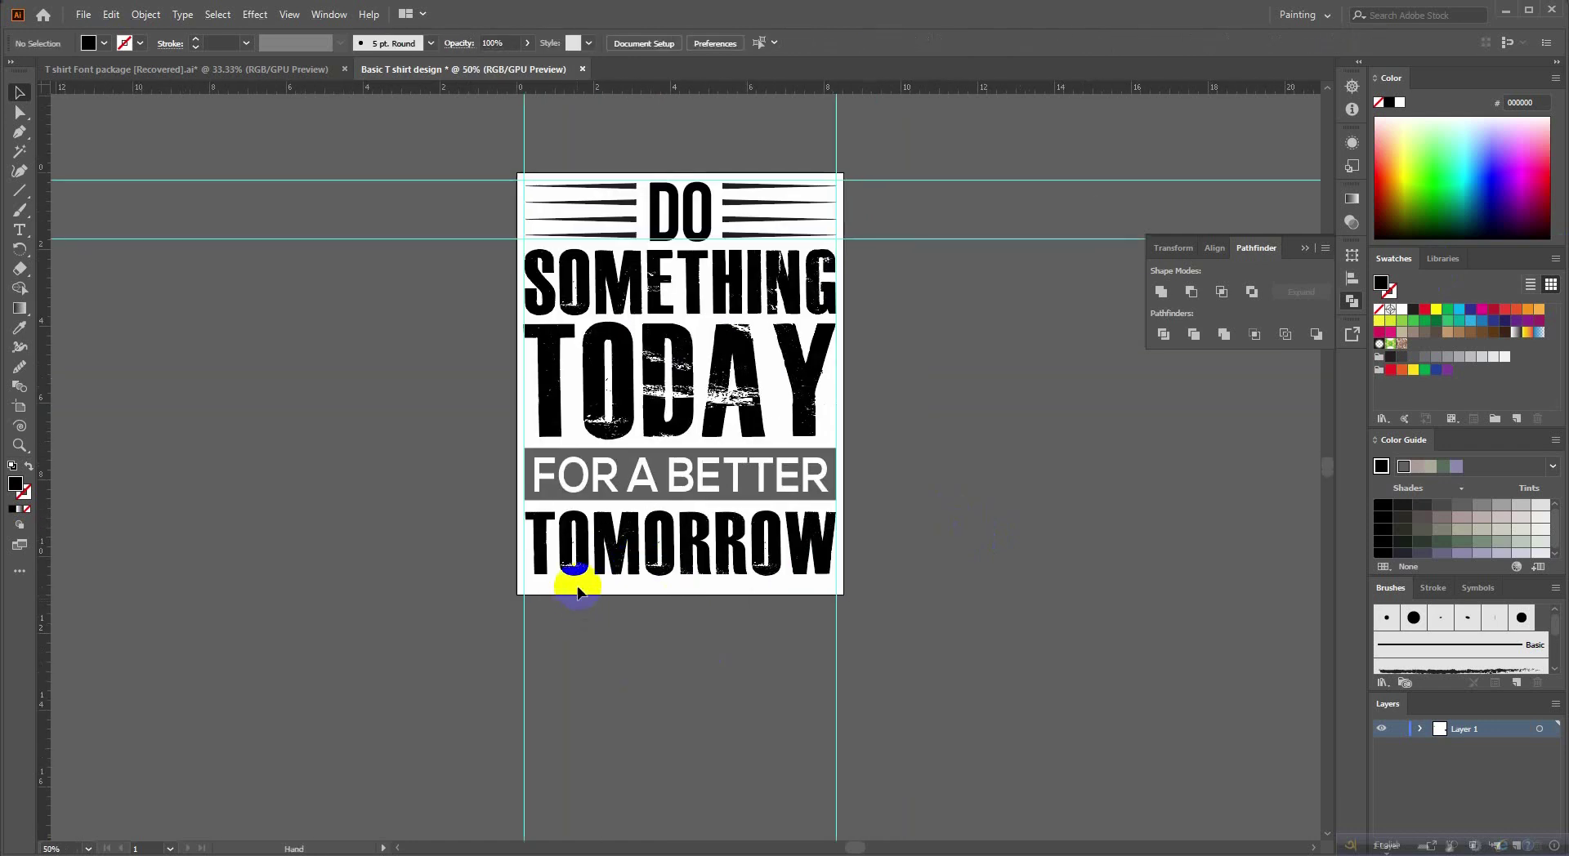
pyautogui.scroll(1, 684, 339)
pyautogui.scroll(1, 1043, 518)
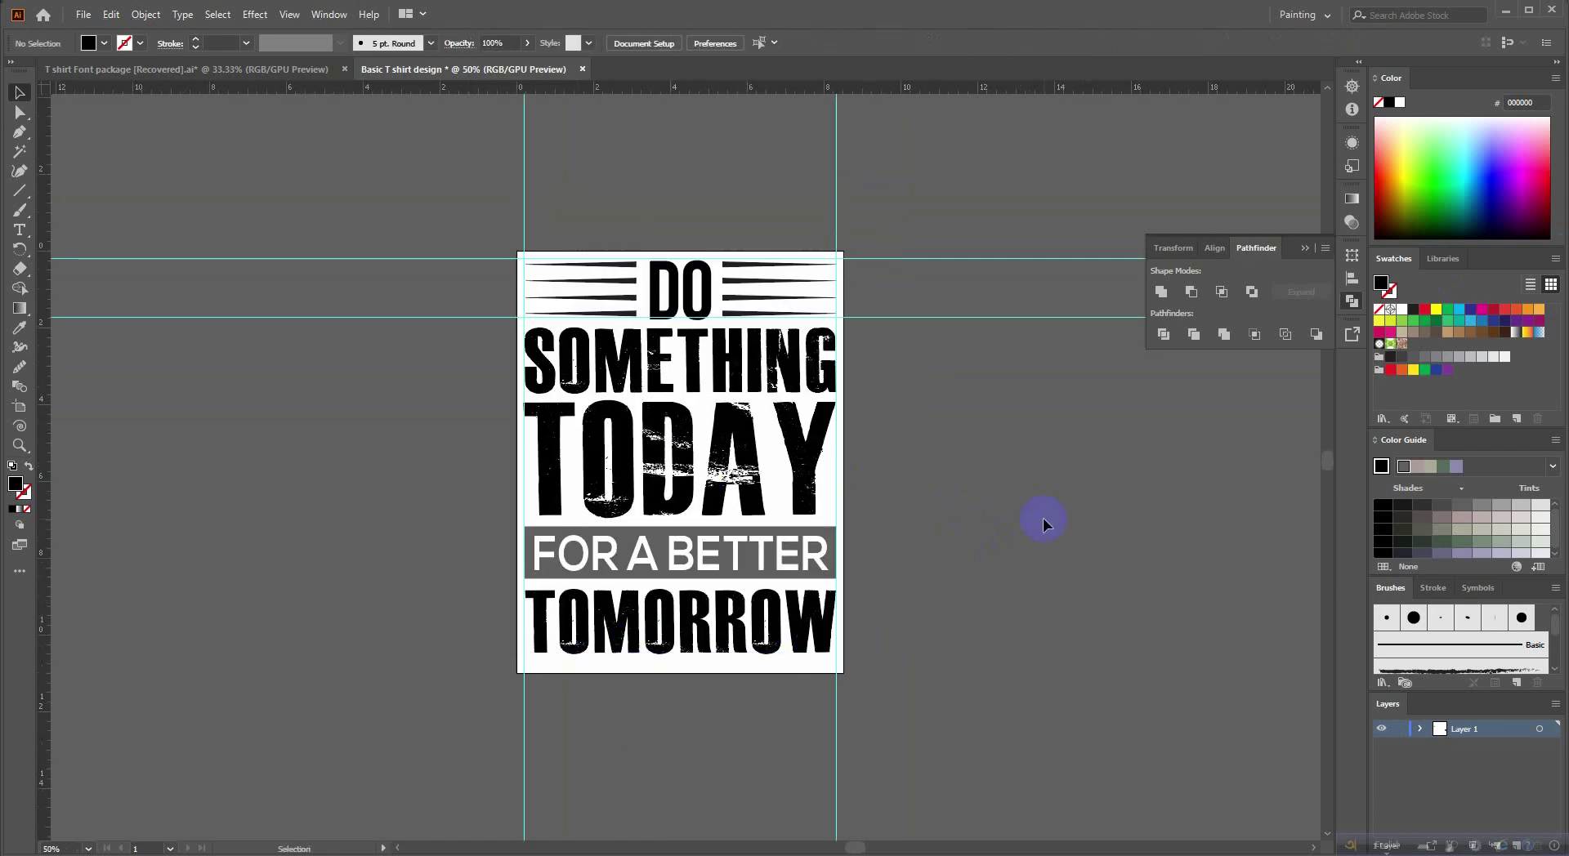
pyautogui.scroll(-1, 1042, 518)
pyautogui.scroll(-1, 1062, 539)
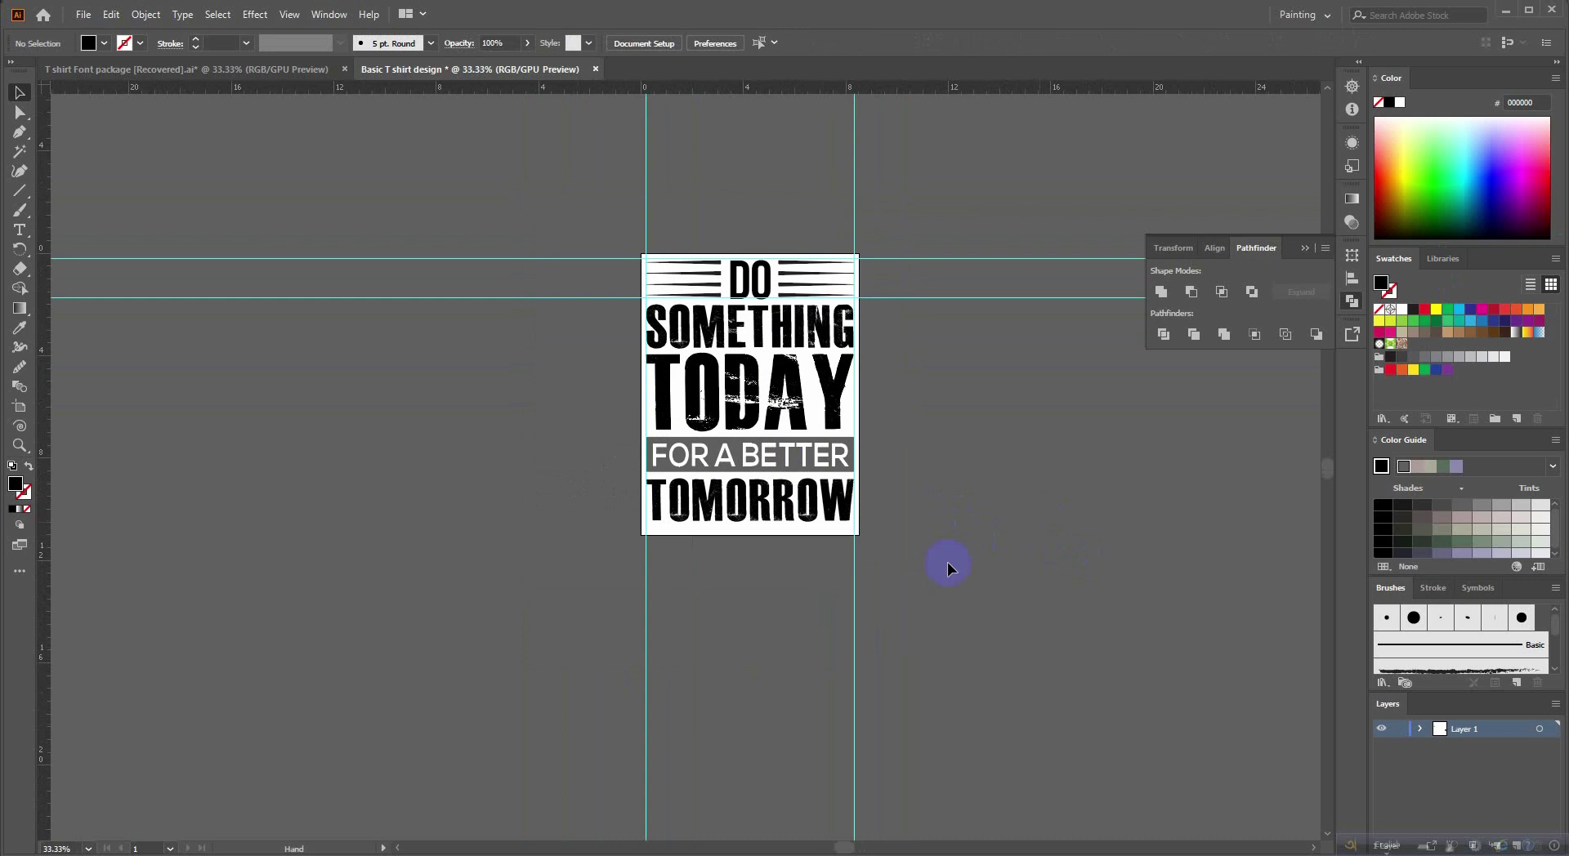
pyautogui.scroll(1, 884, 526)
pyautogui.scroll(2, 745, 541)
pyautogui.scroll(2, 945, 560)
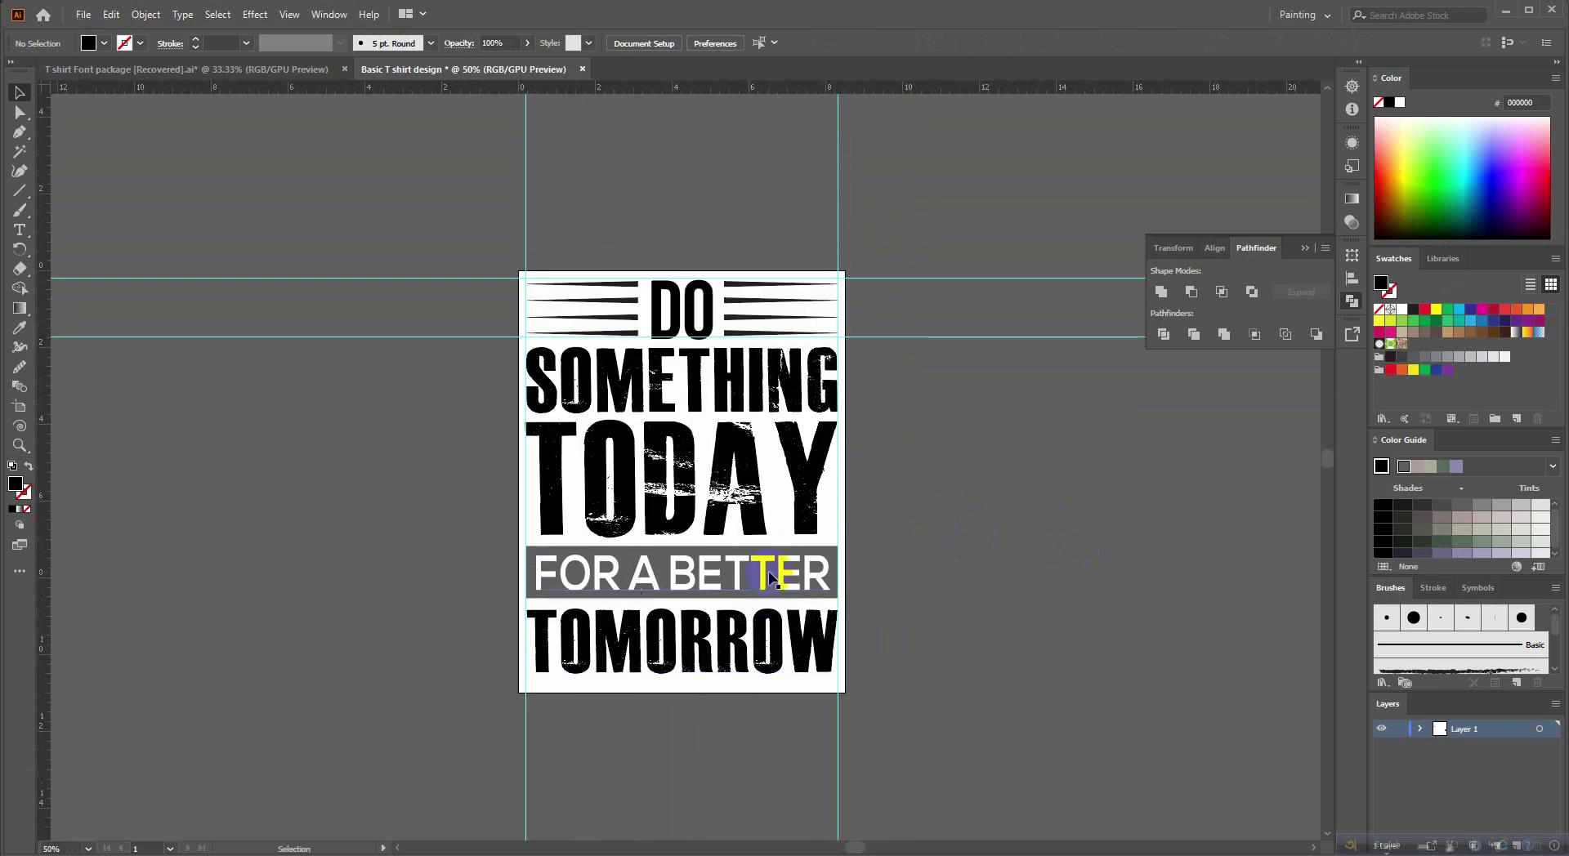
pyautogui.scroll(2, 630, 378)
pyautogui.scroll(-2, 609, 411)
pyautogui.click(659, 456)
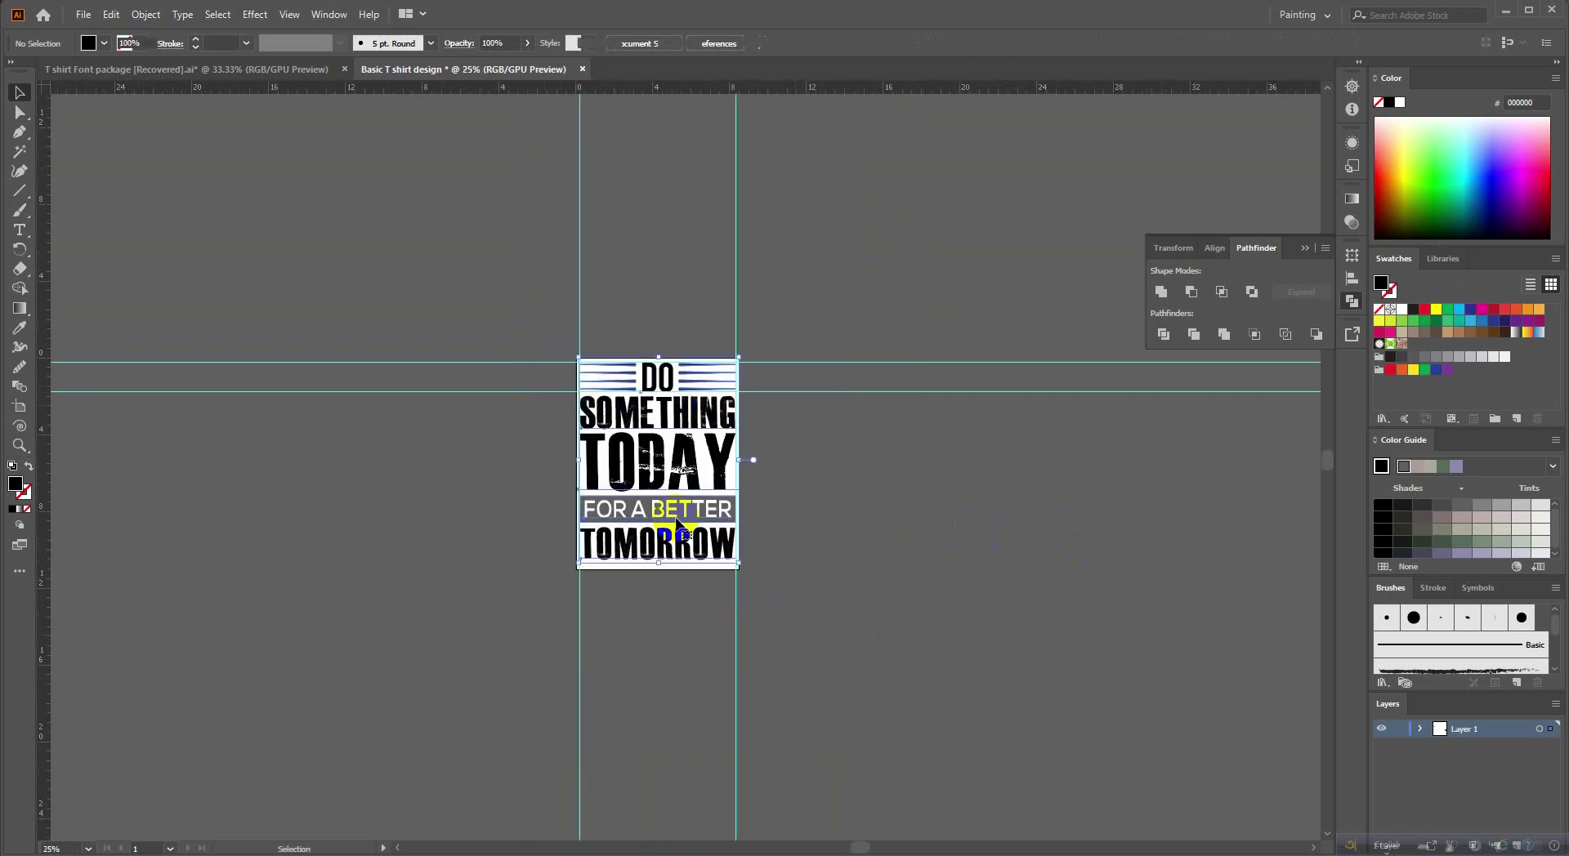
pyautogui.scroll(2, 665, 490)
pyautogui.moveTo(676, 528); pyautogui.dragTo(335, 268)
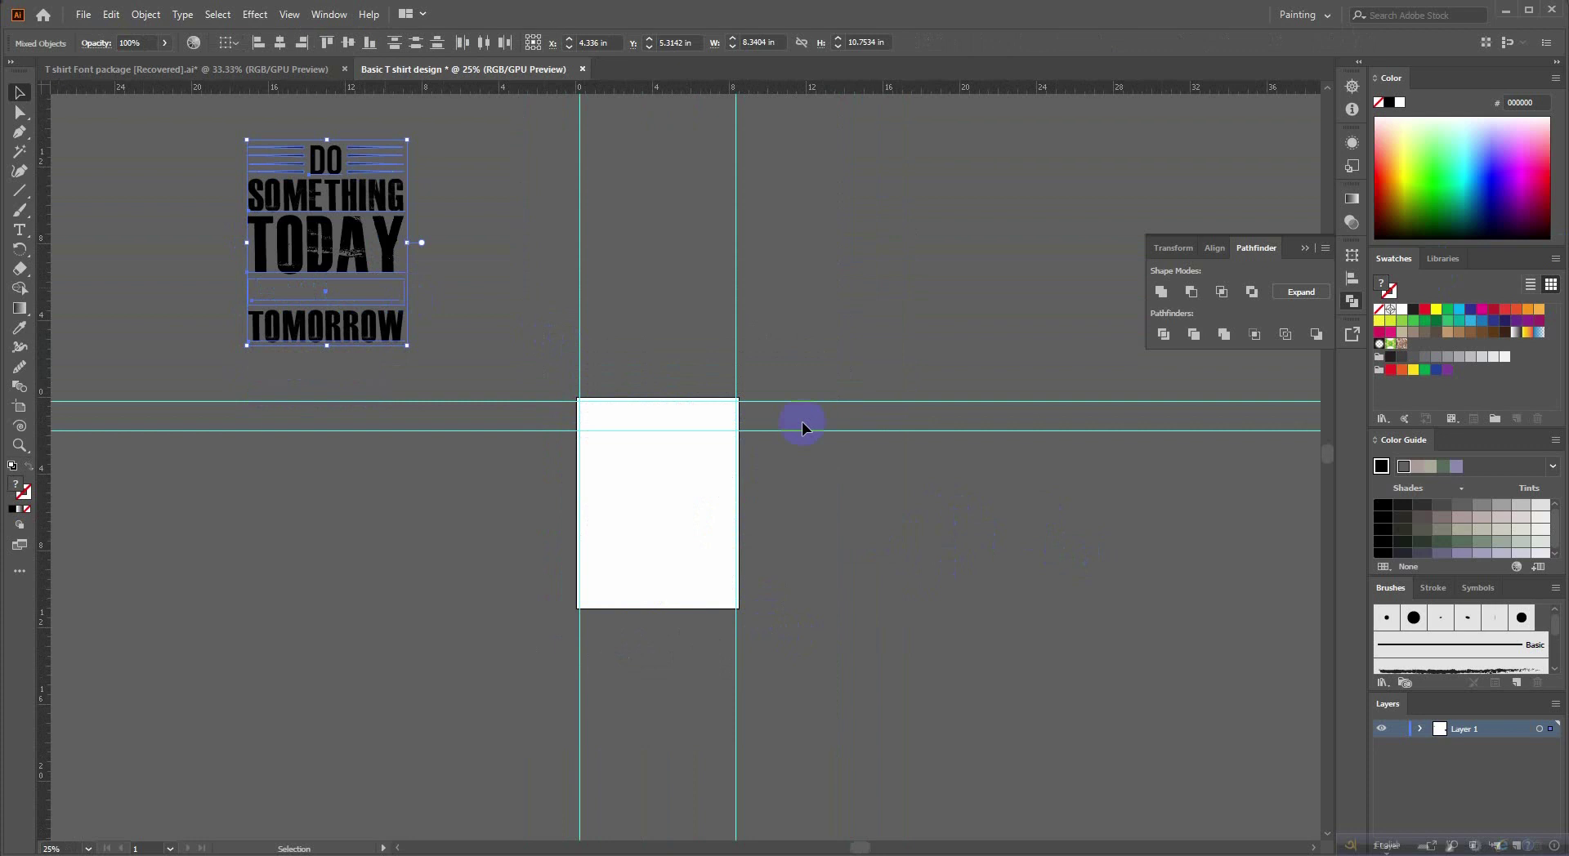
pyautogui.hotkey('ctrl', 'z')
pyautogui.click(932, 528)
# Move the colour square group beside the slogan artwork.
pyautogui.scroll(-1, 871, 526)
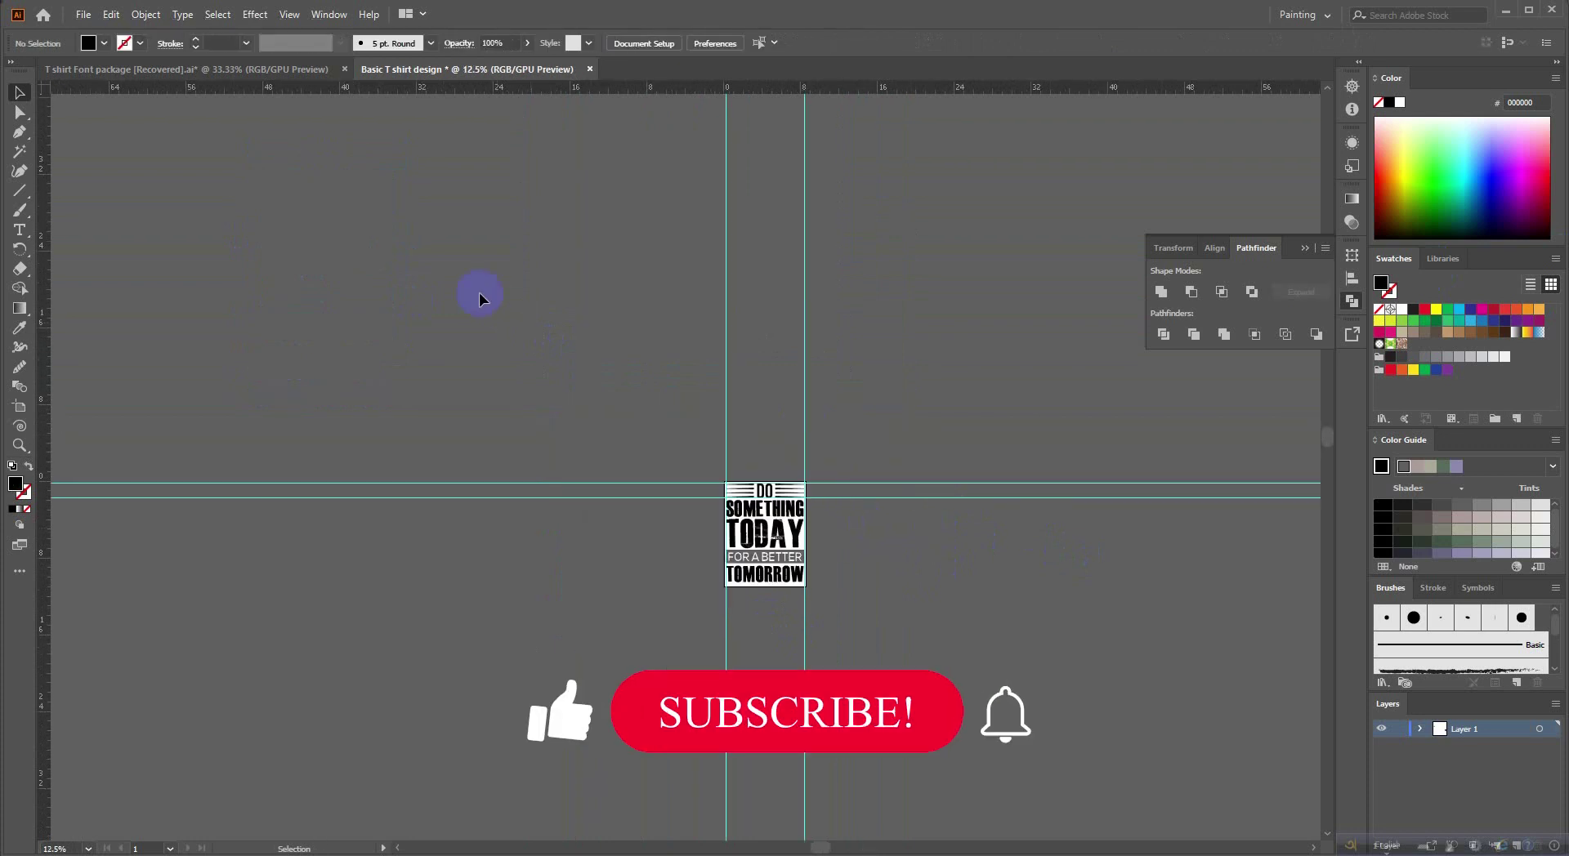
pyautogui.scroll(-1, 479, 293)
pyautogui.moveTo(280, 279); pyautogui.dragTo(619, 459)
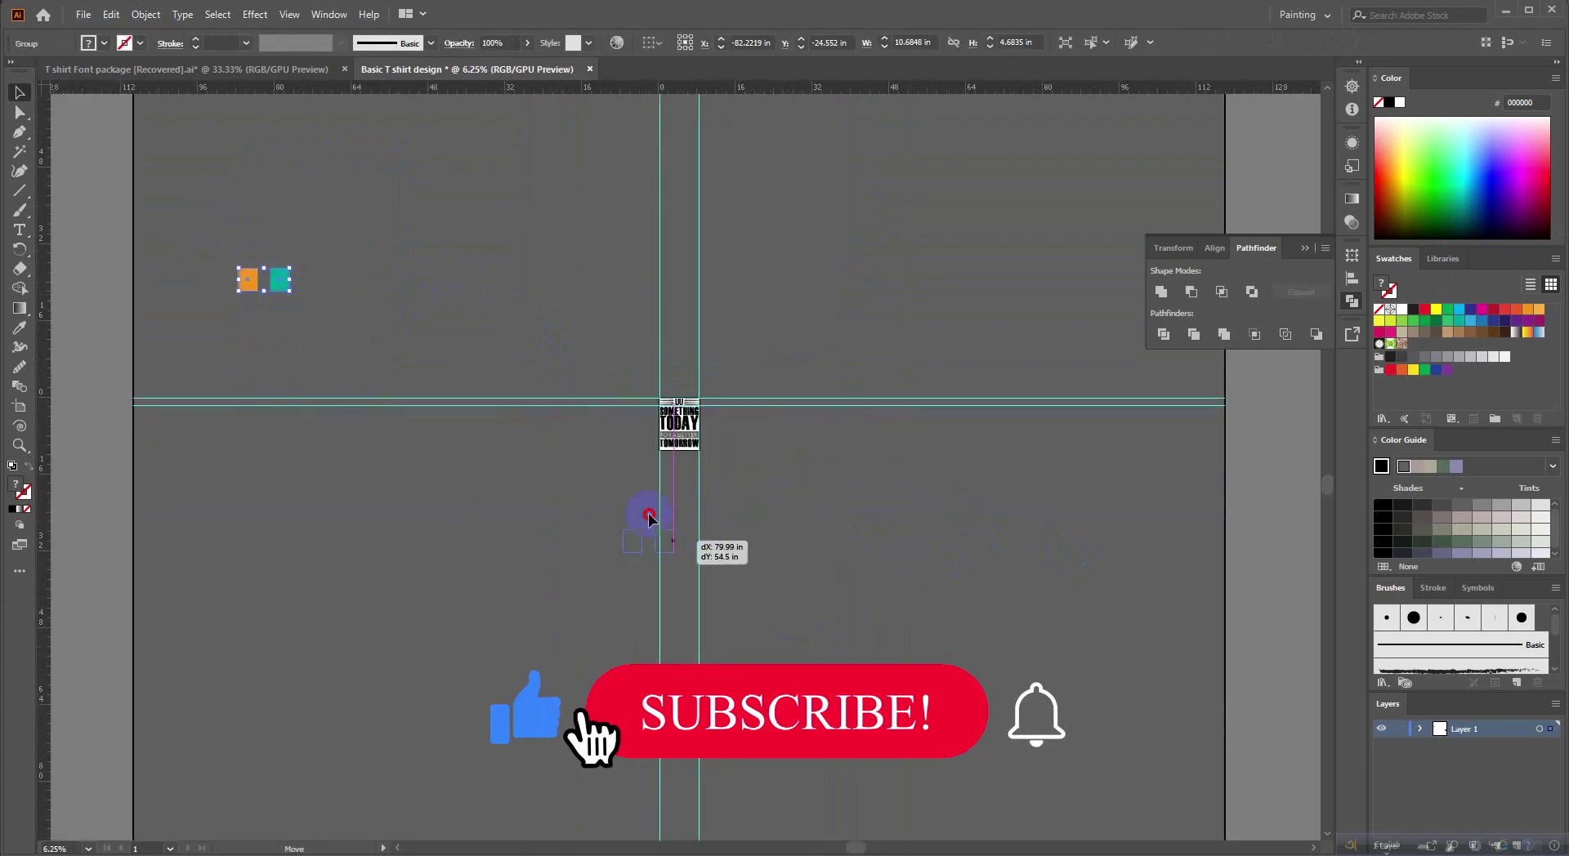
pyautogui.scroll(1, 618, 459)
pyautogui.scroll(1, 619, 459)
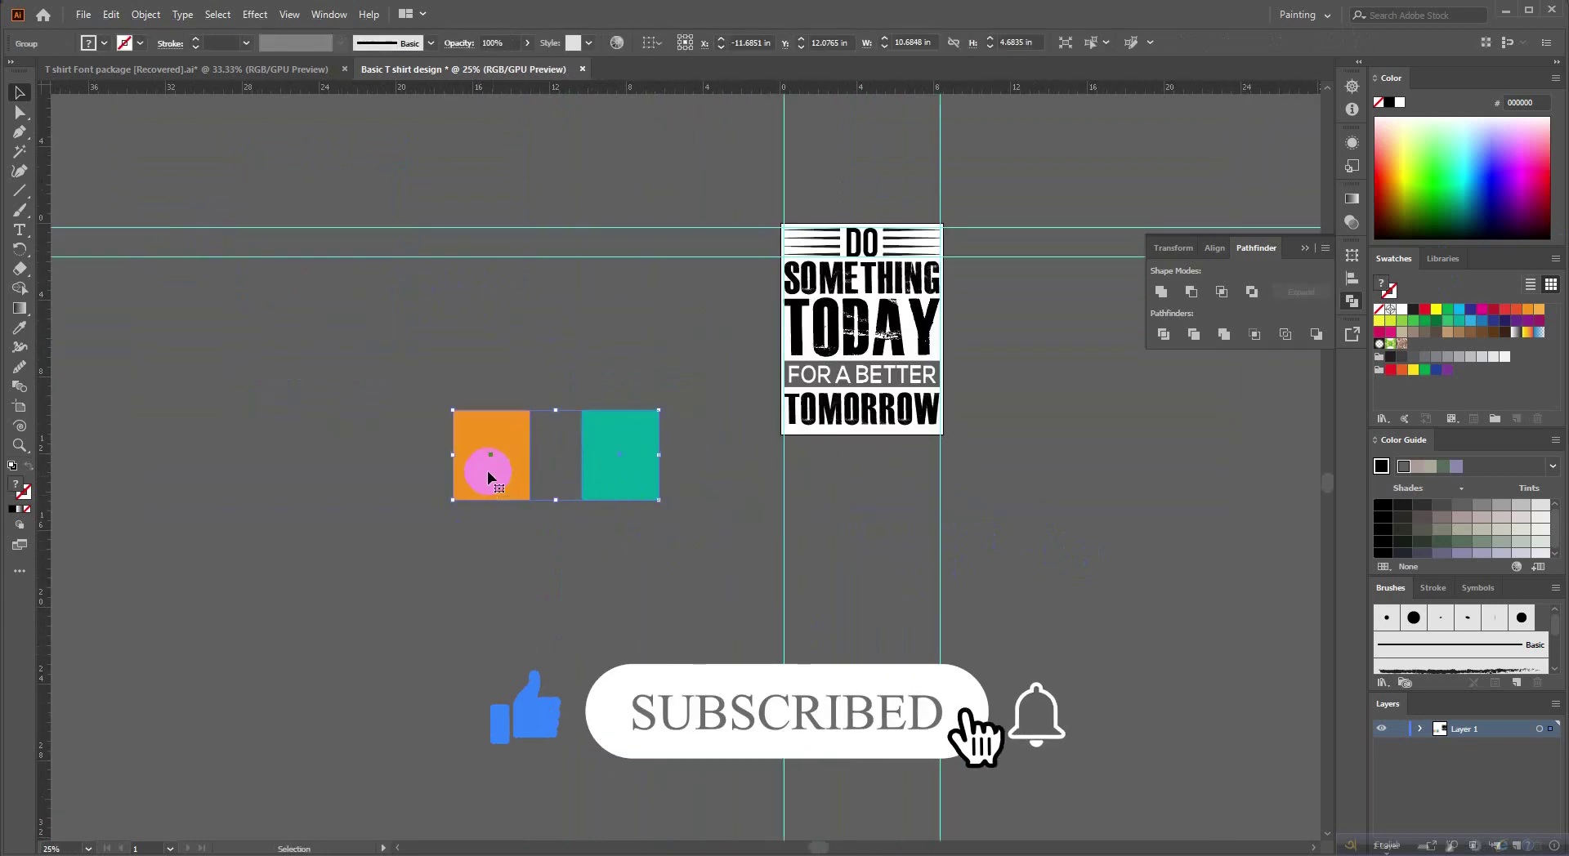
pyautogui.rightClick(590, 485)
pyautogui.click(663, 621)
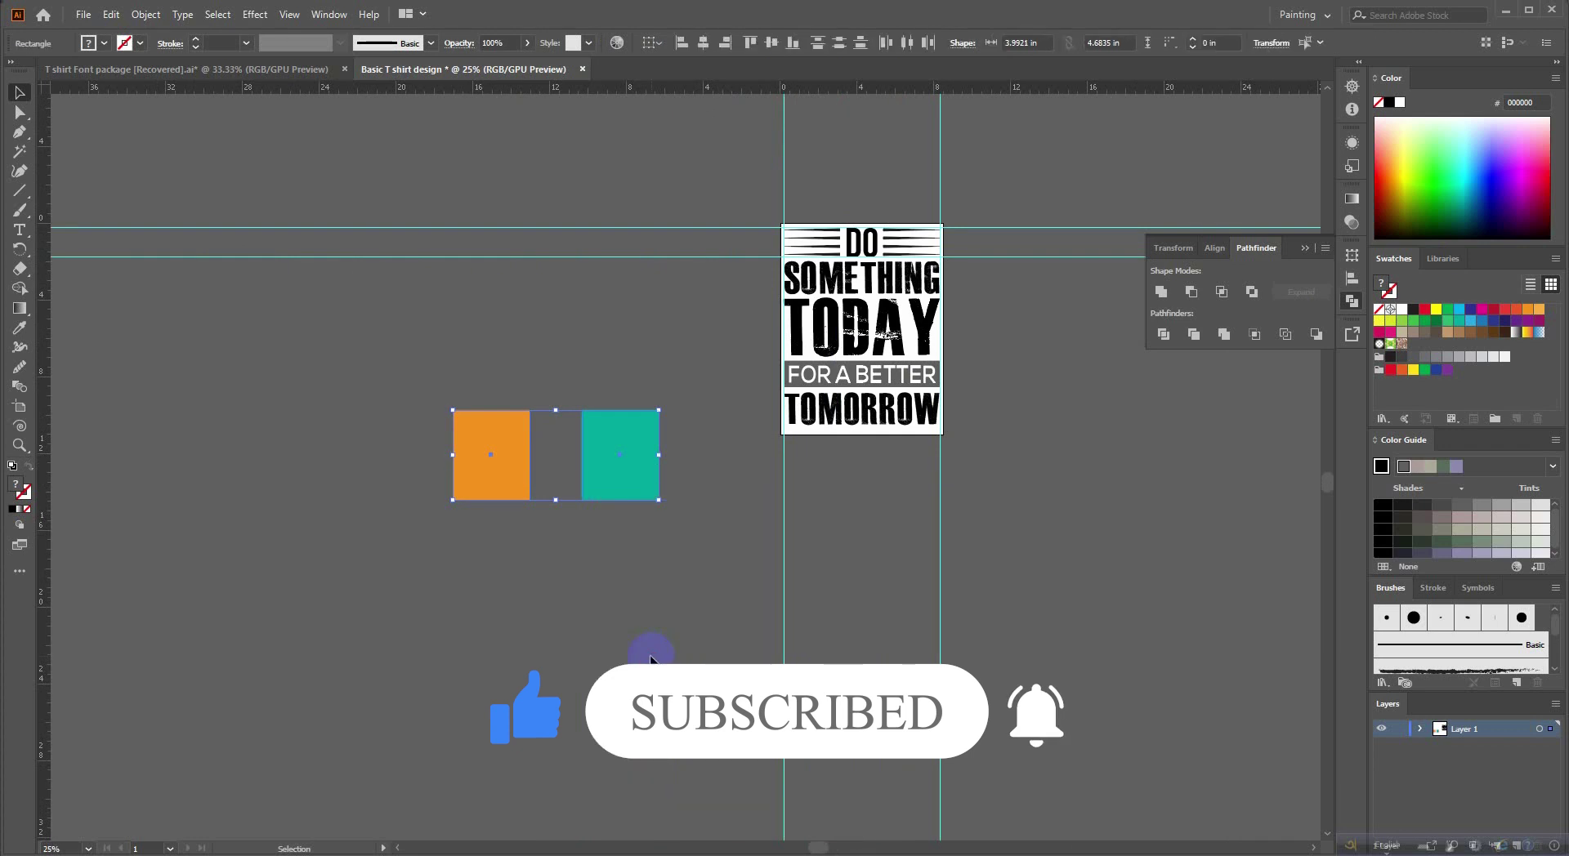
# Confirm in the Color Picker that the teal square's fill is 00A69C.
pyautogui.scroll(1, 576, 464)
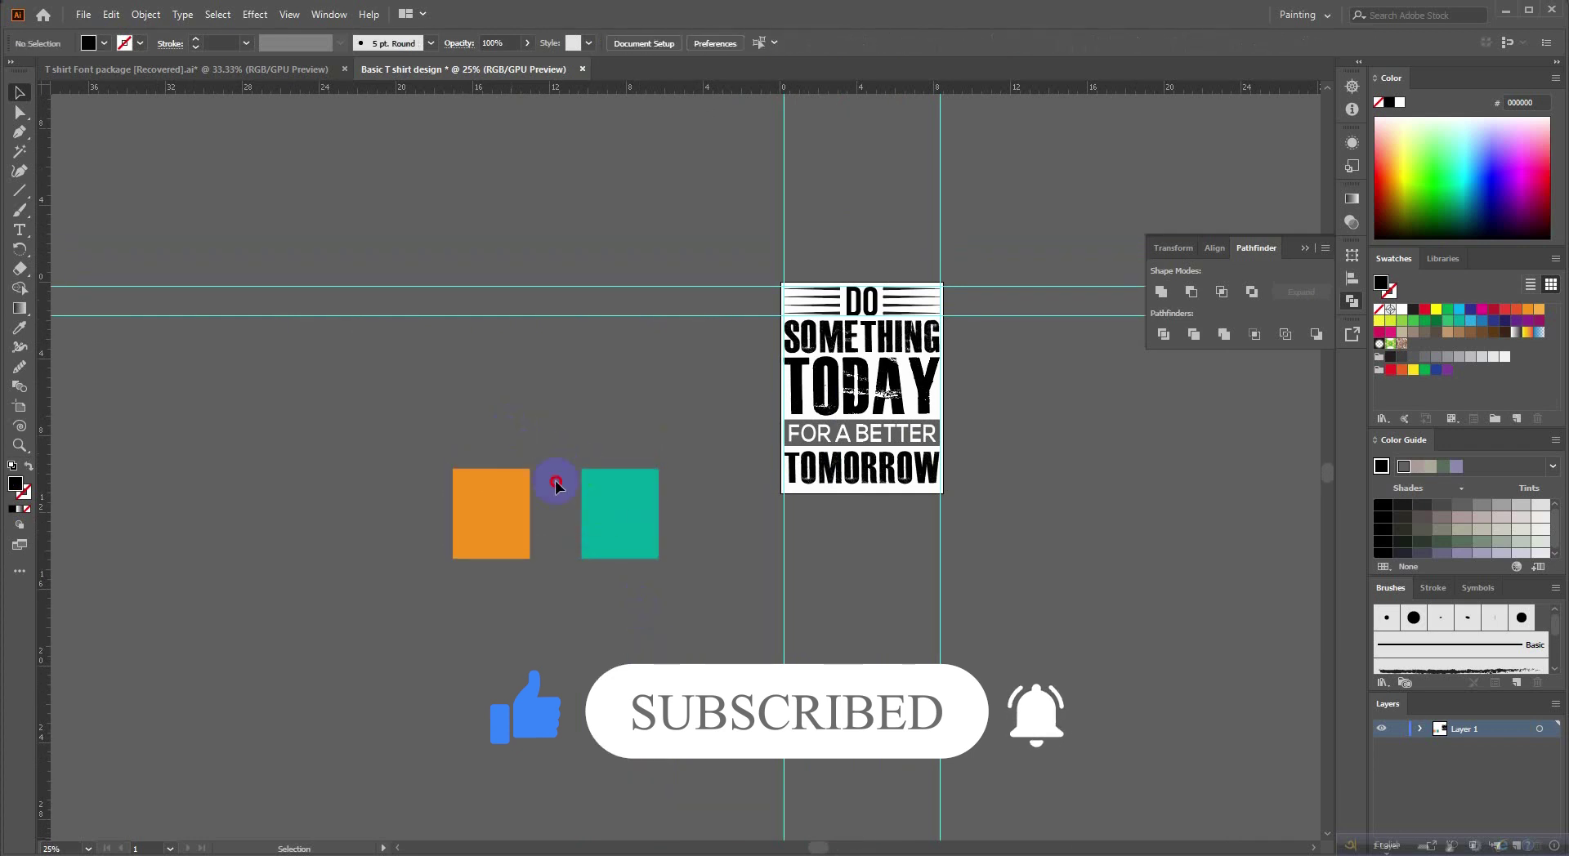
pyautogui.click(490, 513)
pyautogui.click(623, 518)
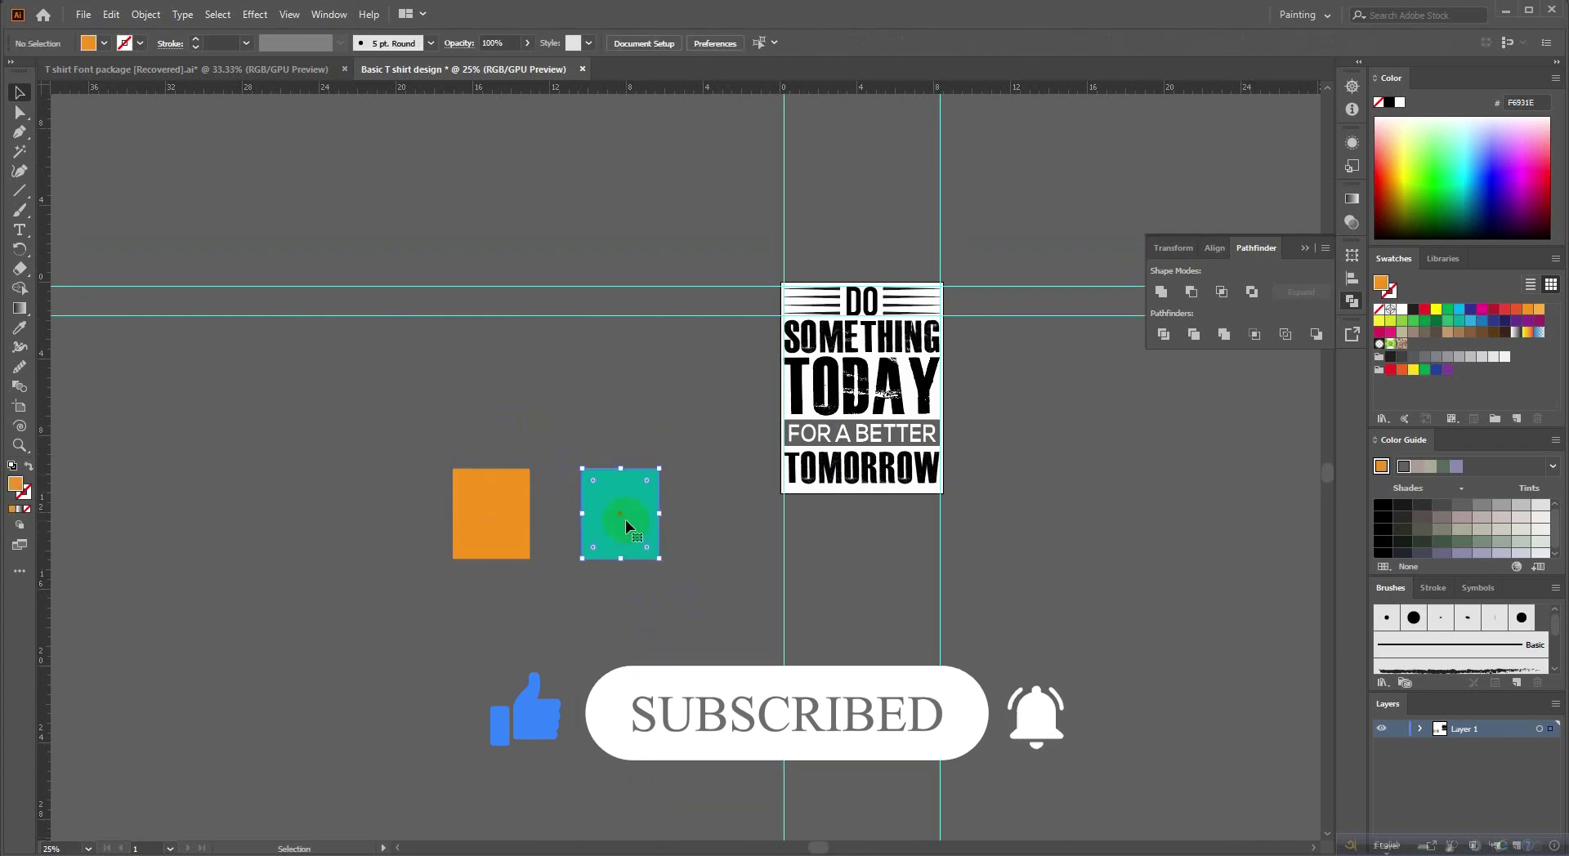
pyautogui.doubleClick(20, 487)
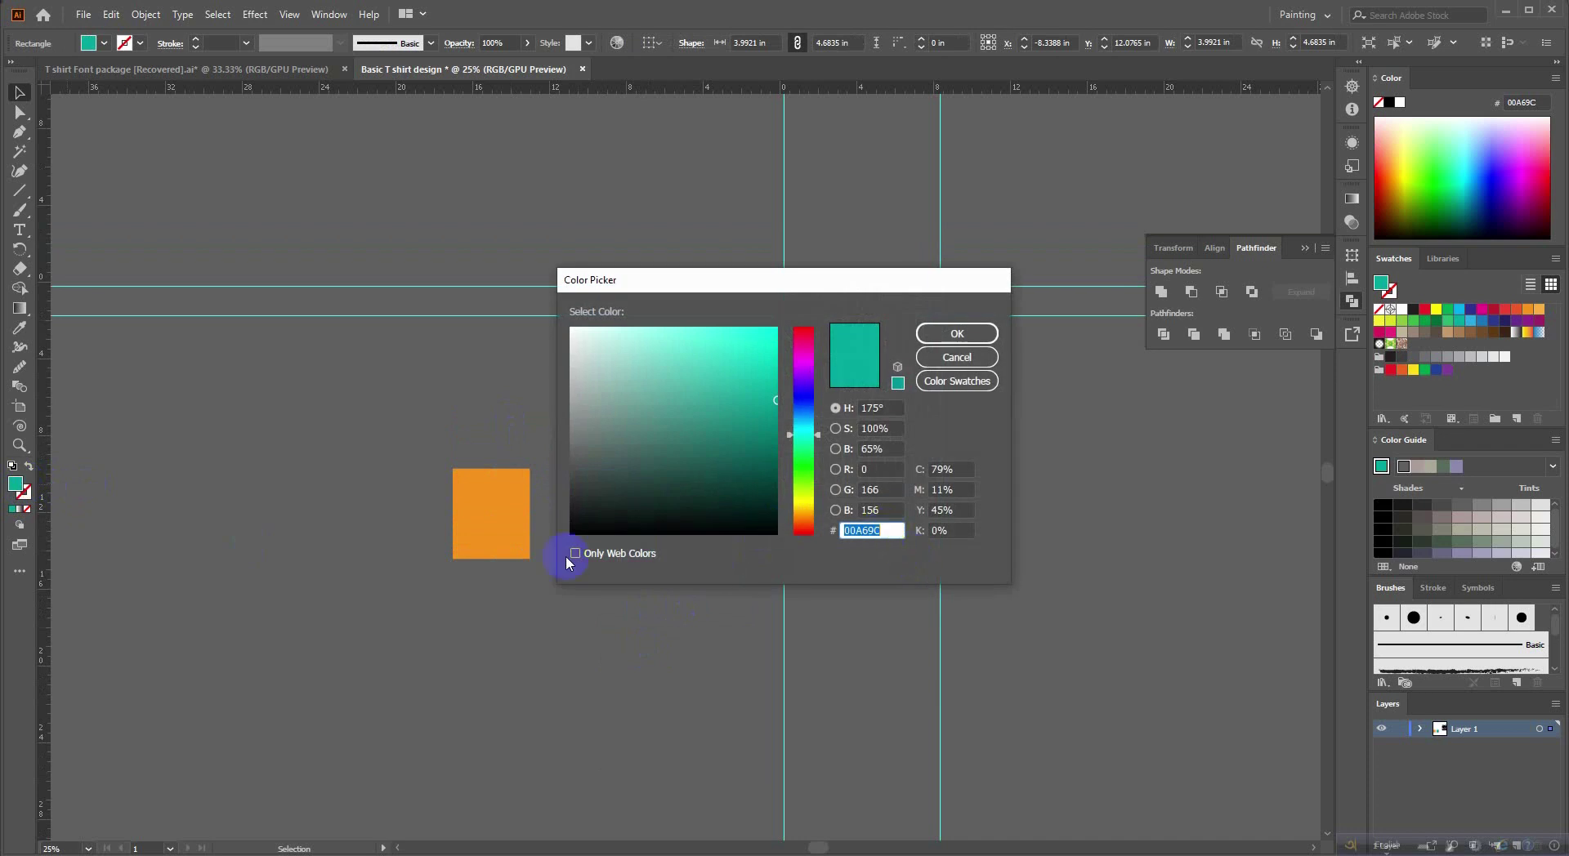
pyautogui.click(956, 357)
# Confirm in the Color Picker that the orange square's fill is F6931E.
pyautogui.click(516, 495)
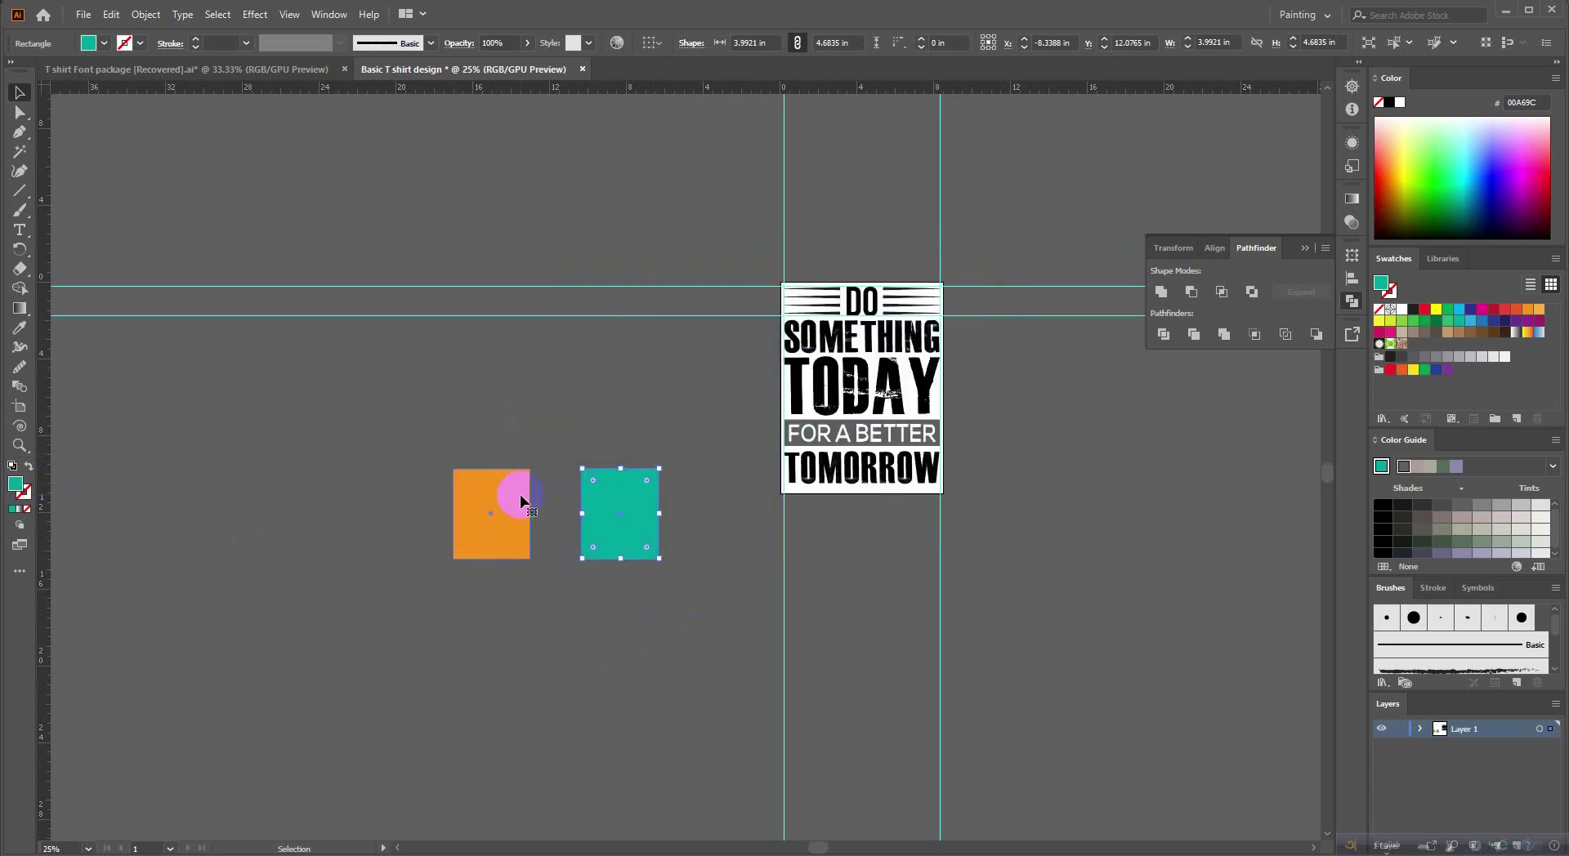
pyautogui.doubleClick(21, 489)
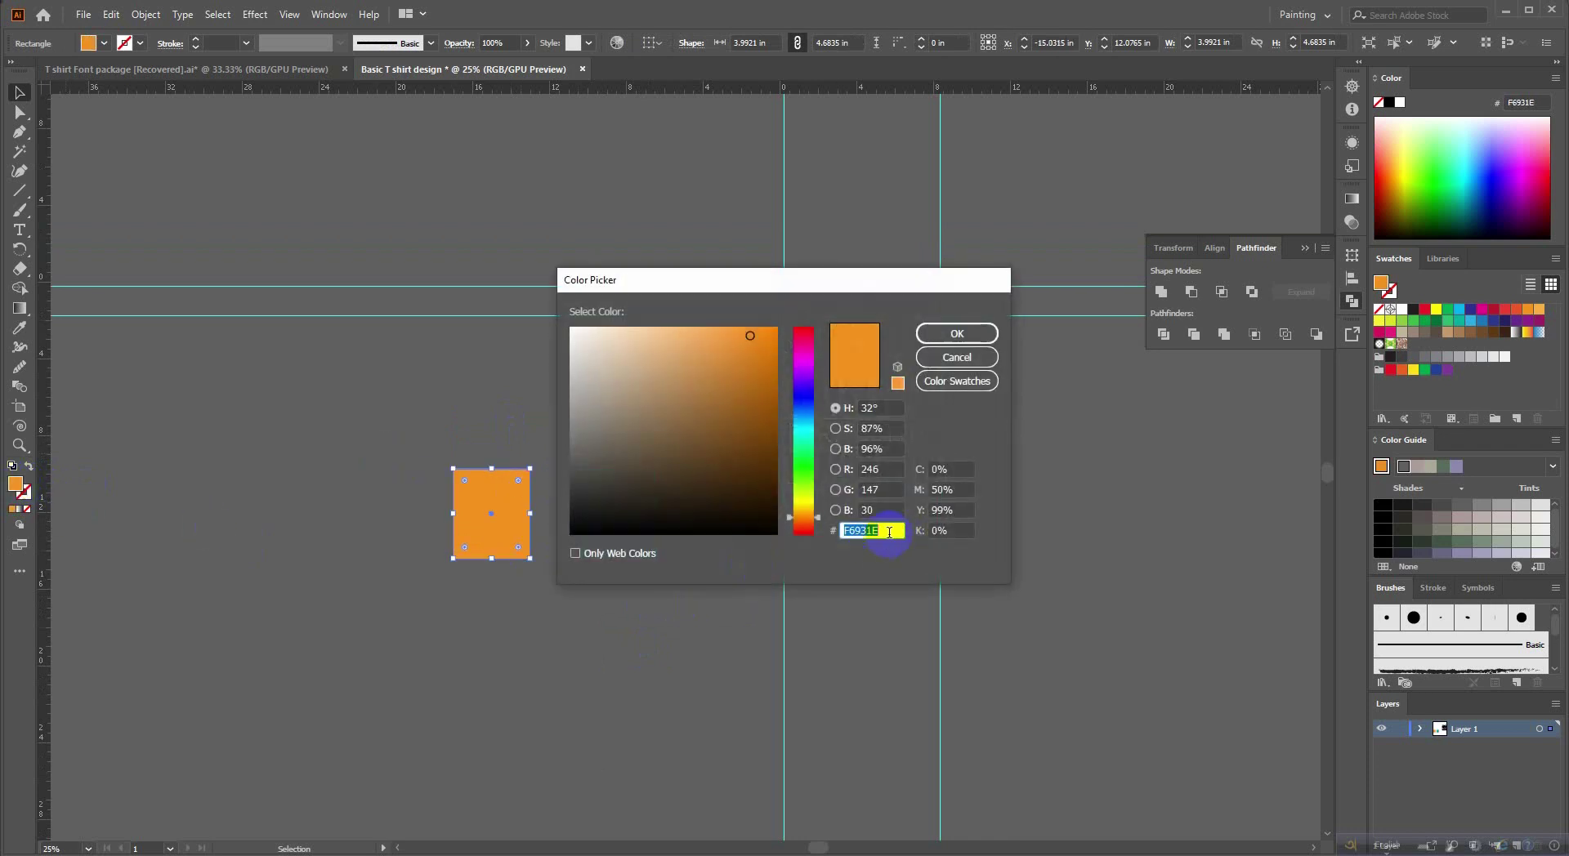
pyautogui.click(957, 358)
pyautogui.scroll(2, 1107, 711)
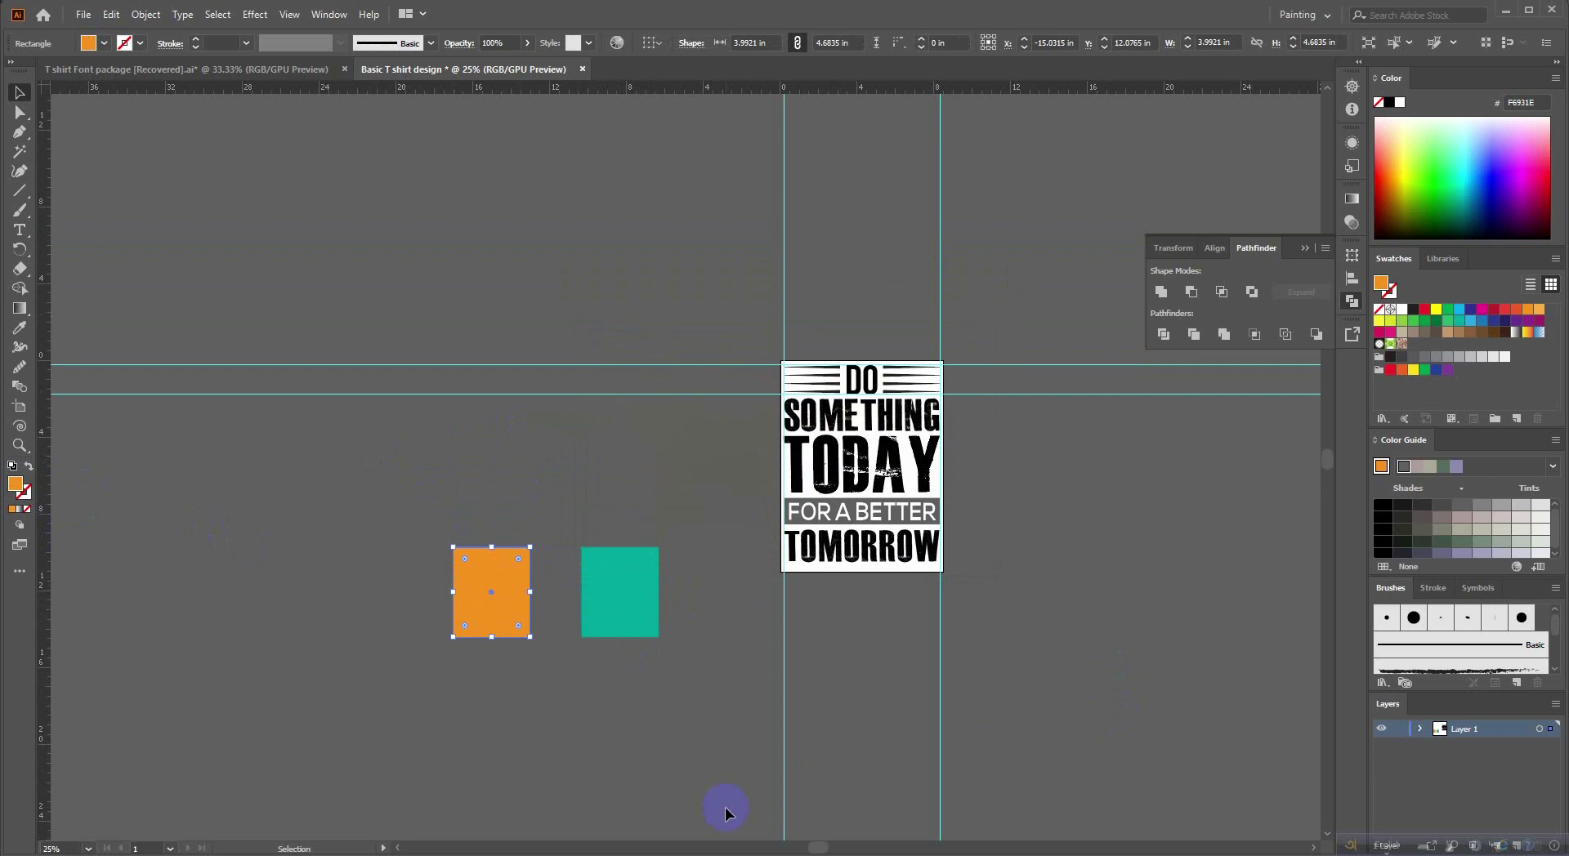
pyautogui.scroll(-1, 724, 797)
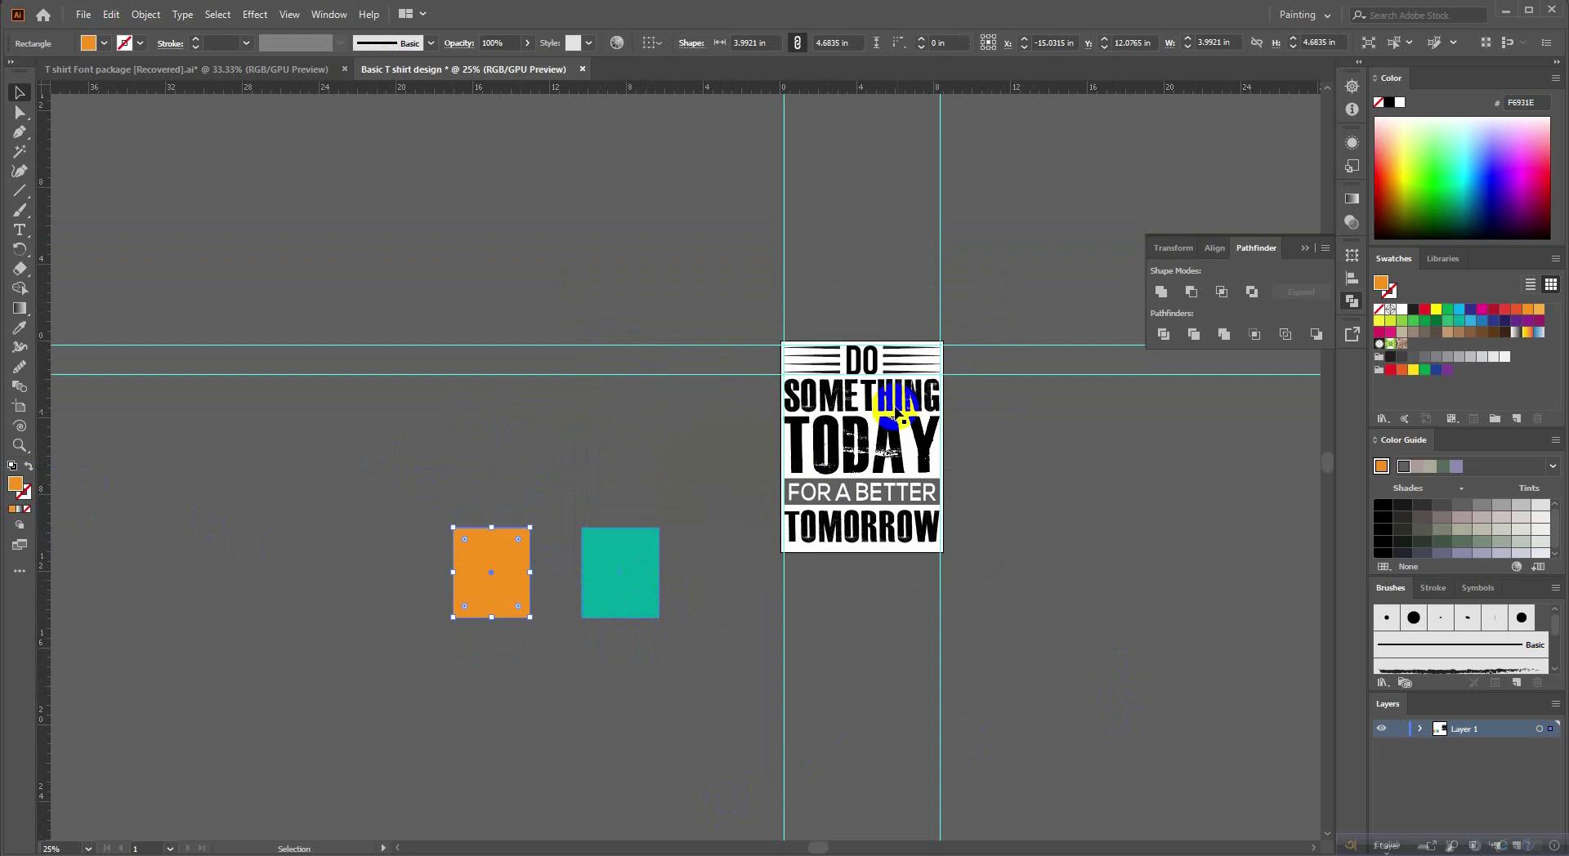
pyautogui.click(876, 434)
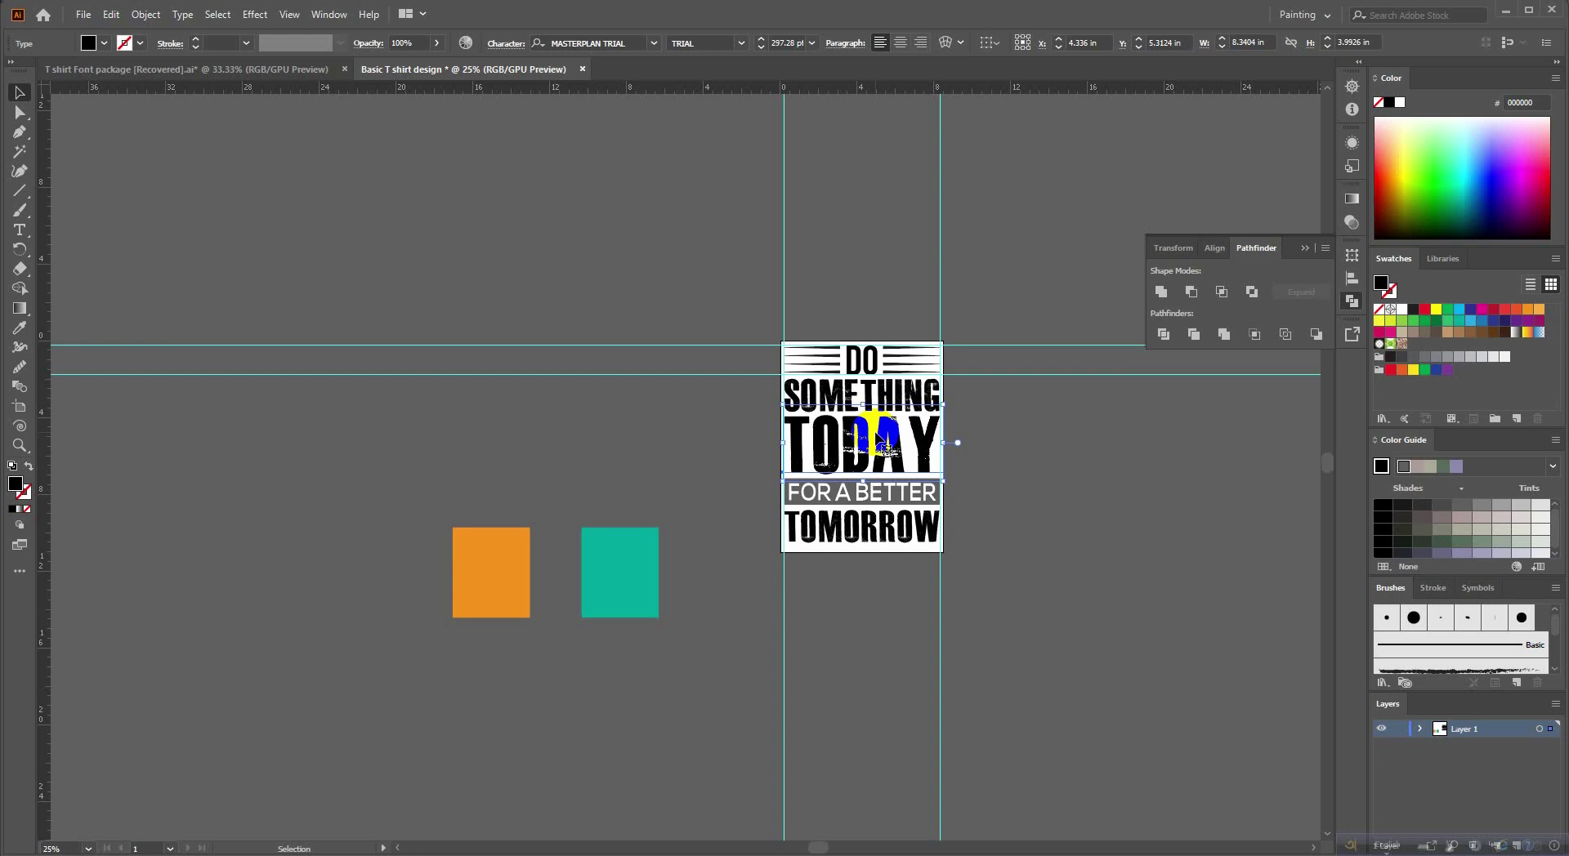
pyautogui.click(1027, 611)
pyautogui.scroll(2, 896, 324)
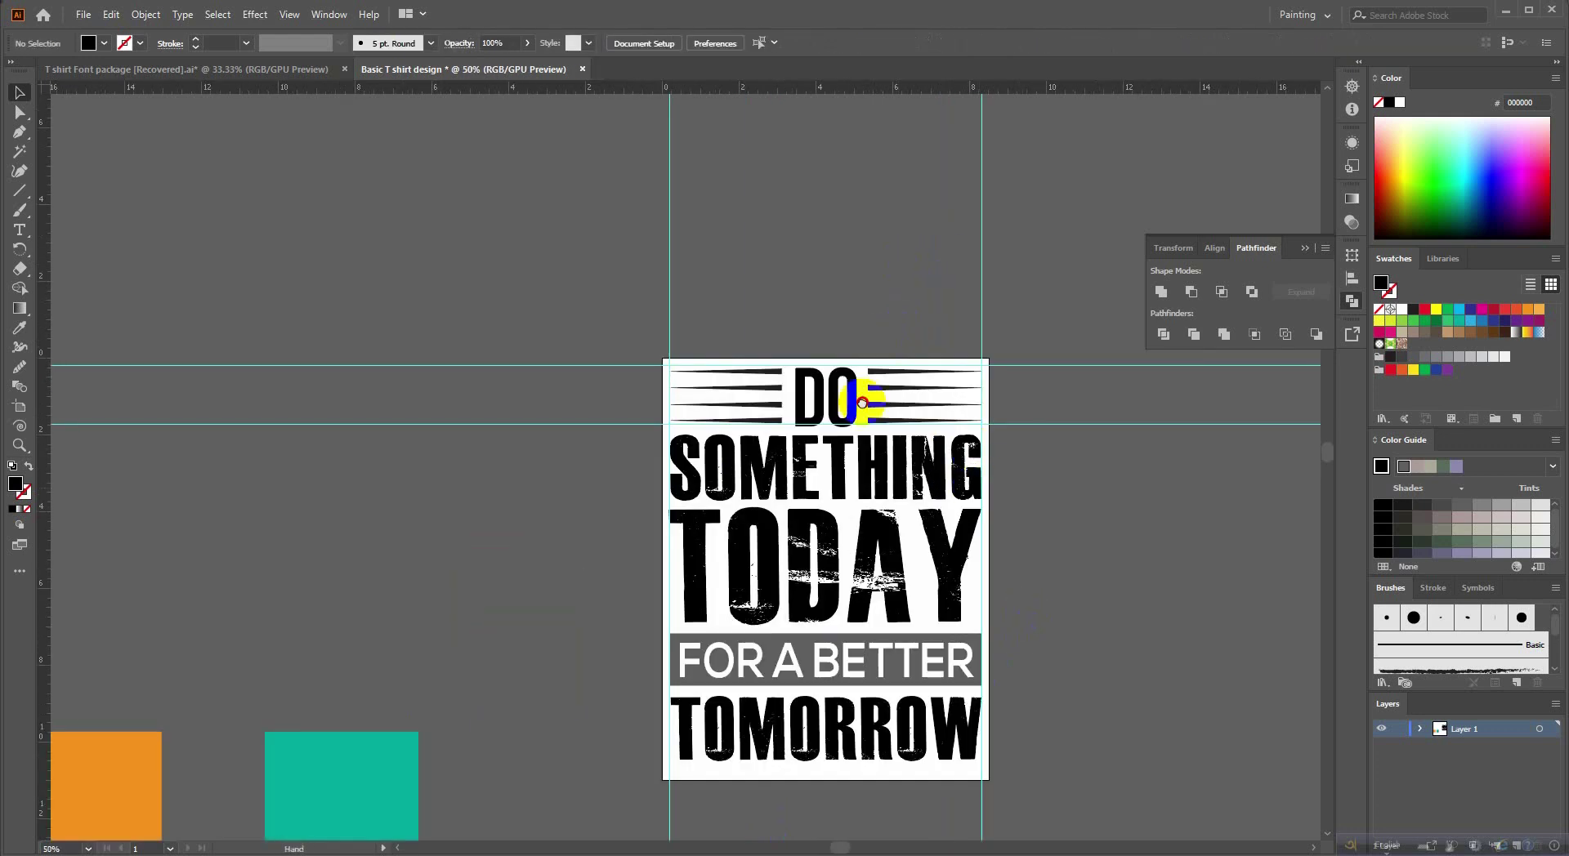
pyautogui.scroll(-2, 978, 413)
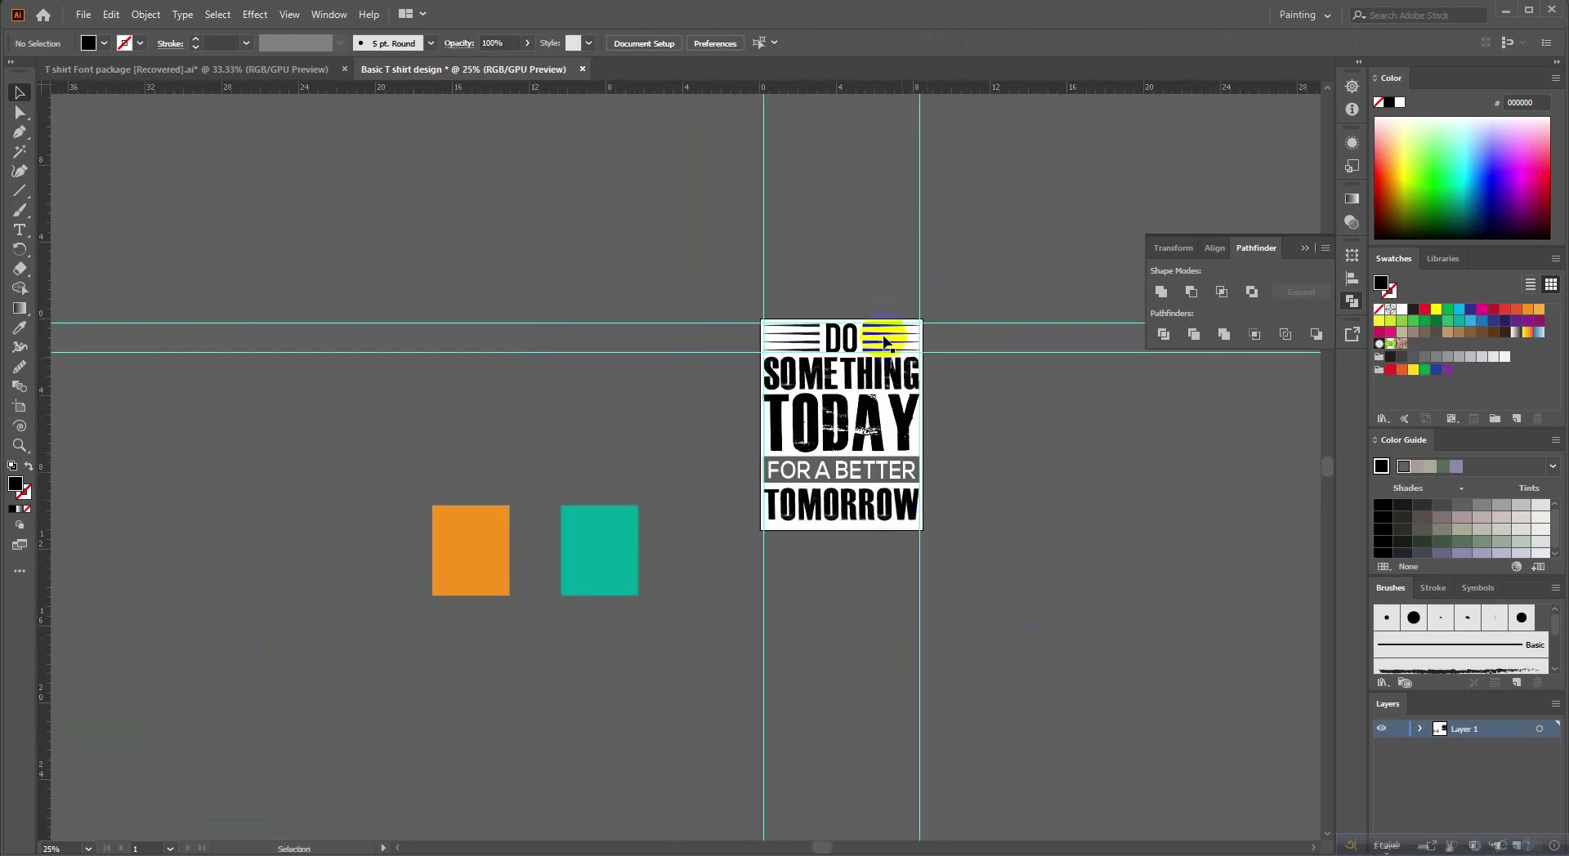
pyautogui.scroll(1, 854, 341)
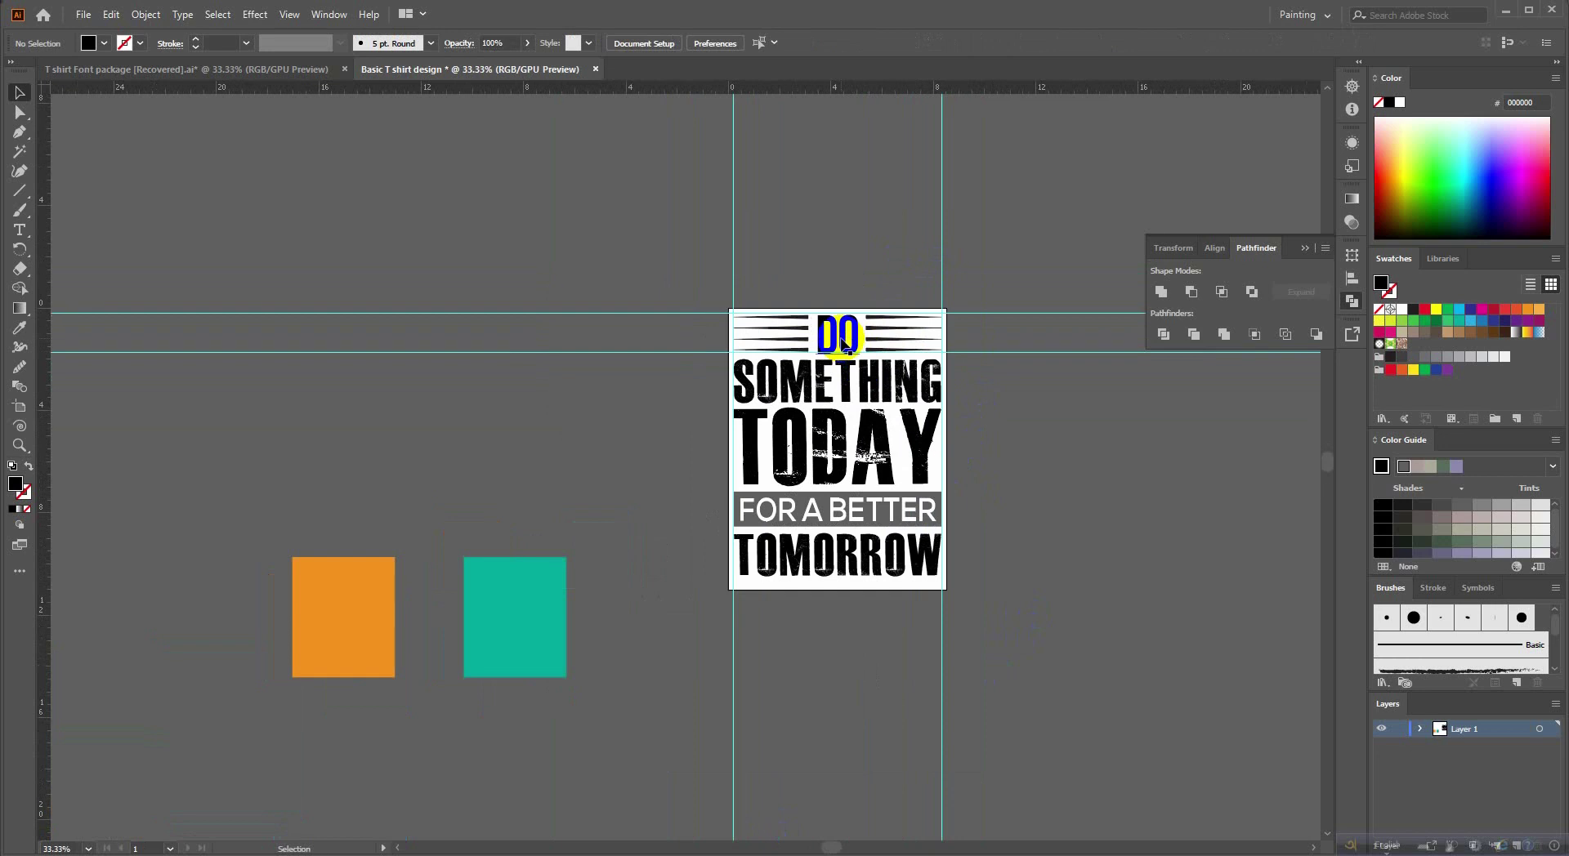
# Eyedrop the orange square's colour onto DO, TODAY and TOMORROW.
pyautogui.click(844, 341)
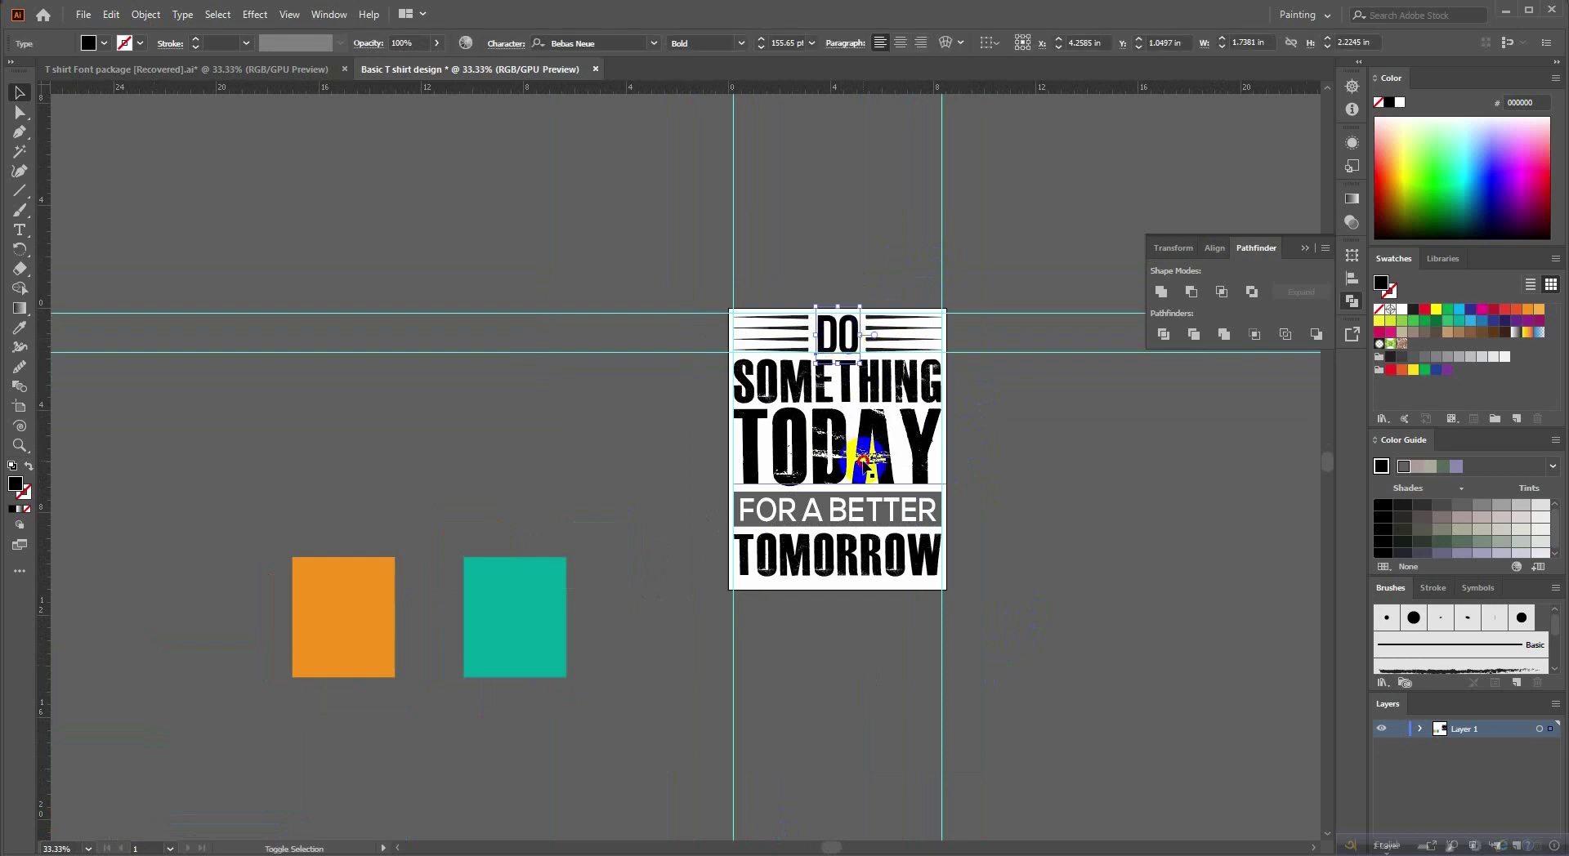
pyautogui.click(864, 465)
pyautogui.scroll(1, 858, 564)
pyautogui.keyDown('shift'); pyautogui.click(858, 564); pyautogui.keyUp('shift')
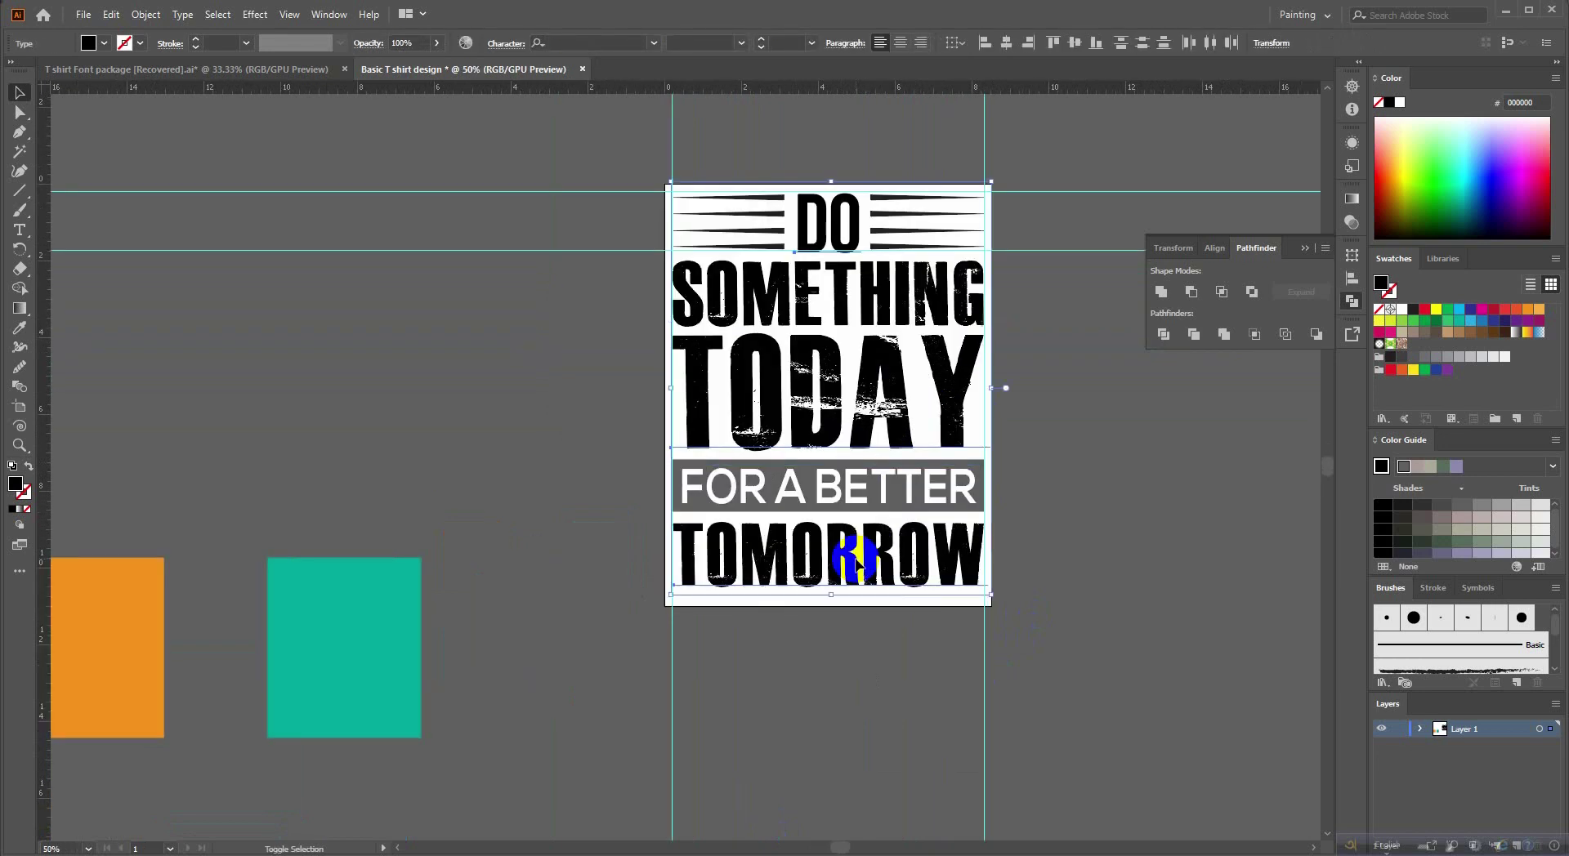
pyautogui.click(19, 328)
pyautogui.click(146, 629)
pyautogui.scroll(1, 110, 283)
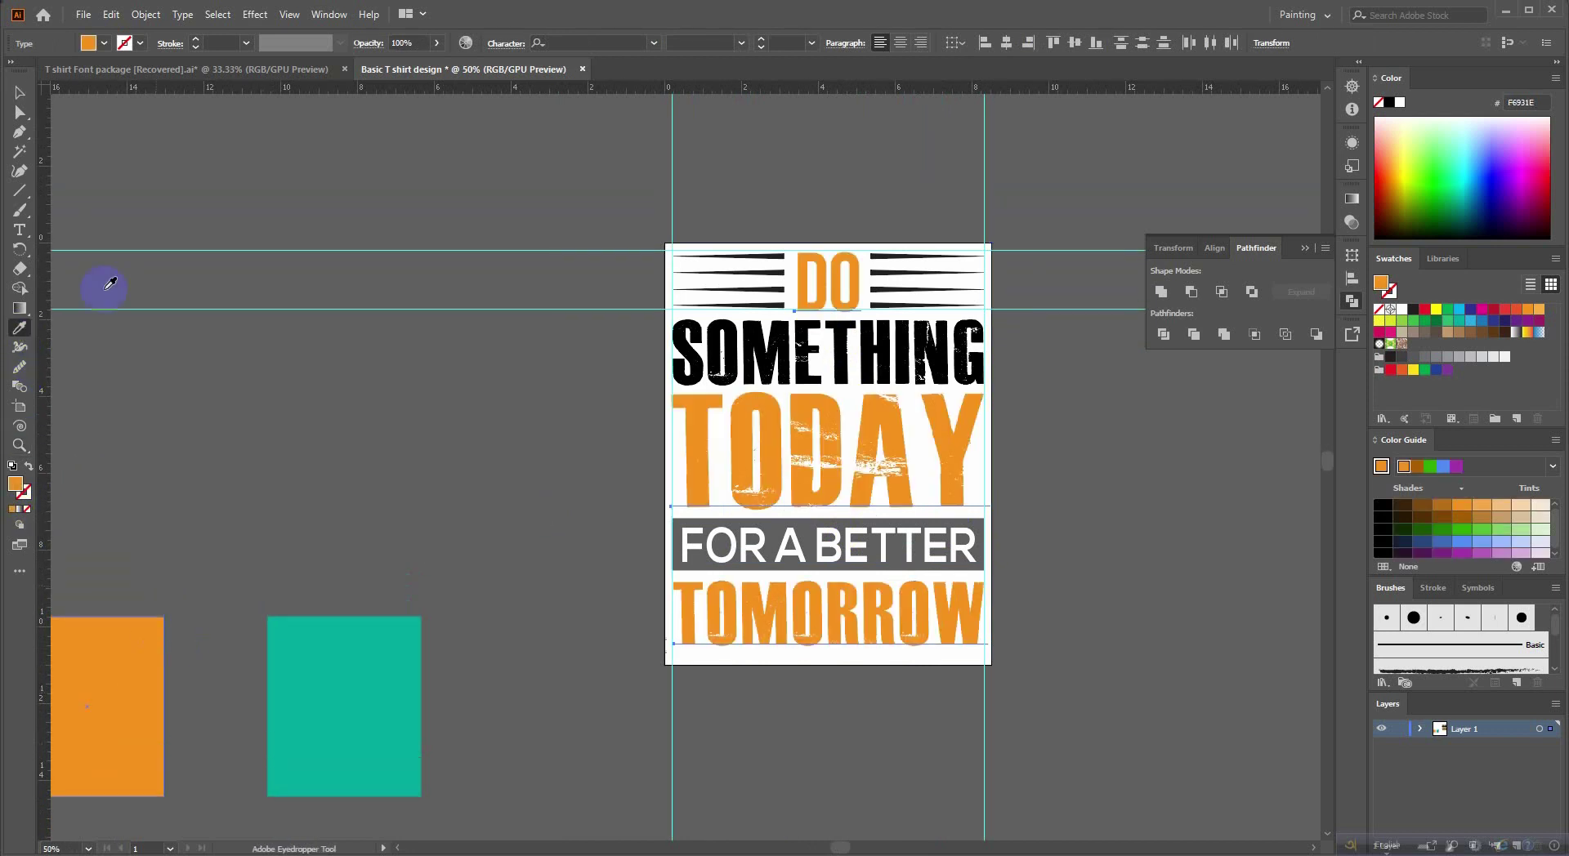
pyautogui.click(19, 92)
pyautogui.click(371, 397)
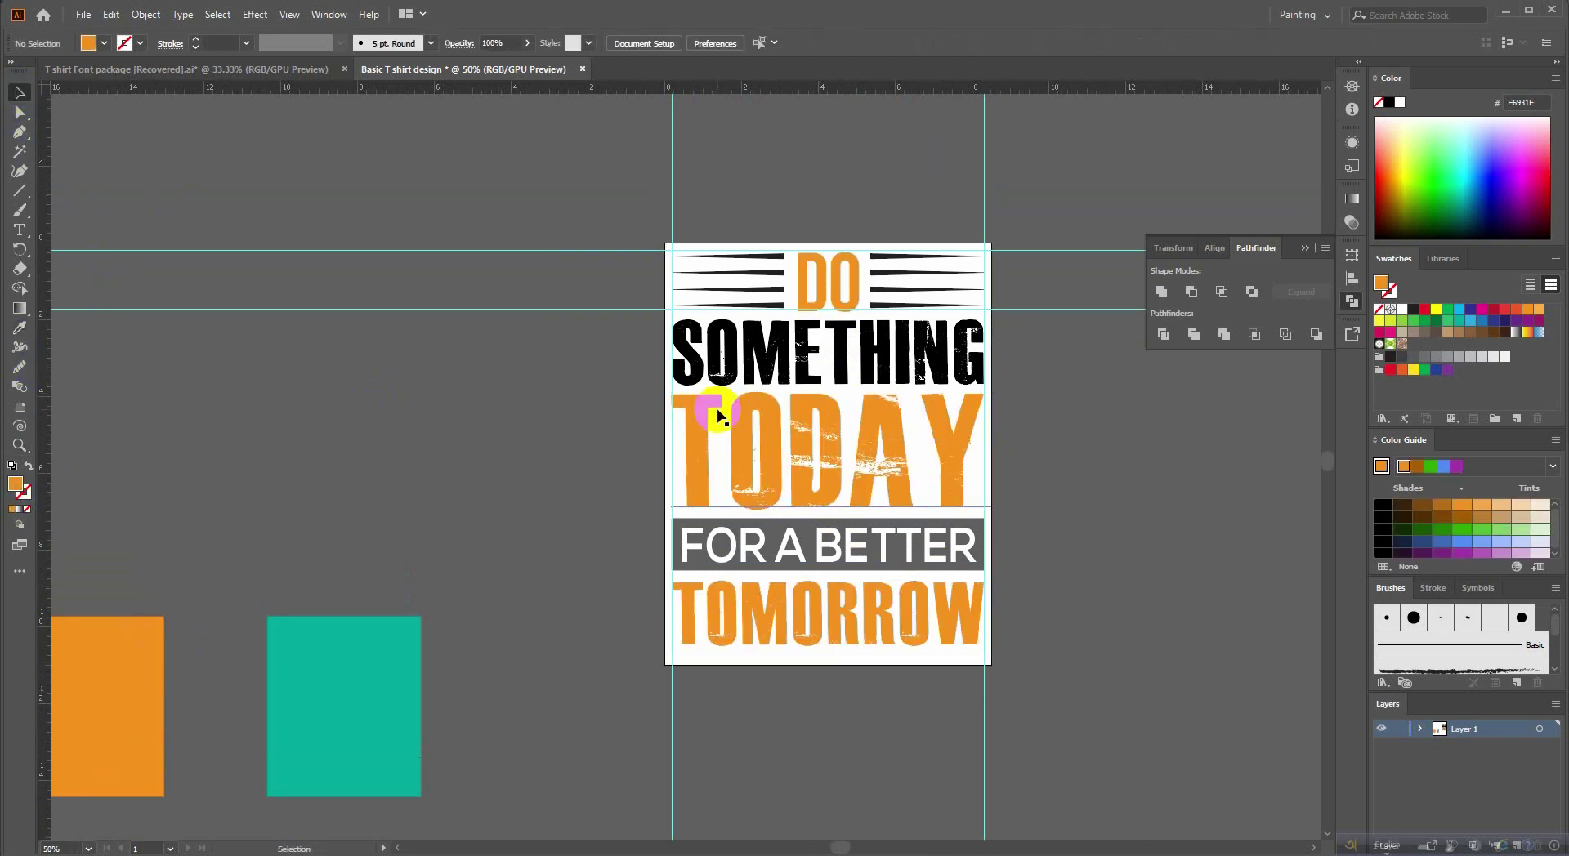
pyautogui.scroll(-1, 719, 413)
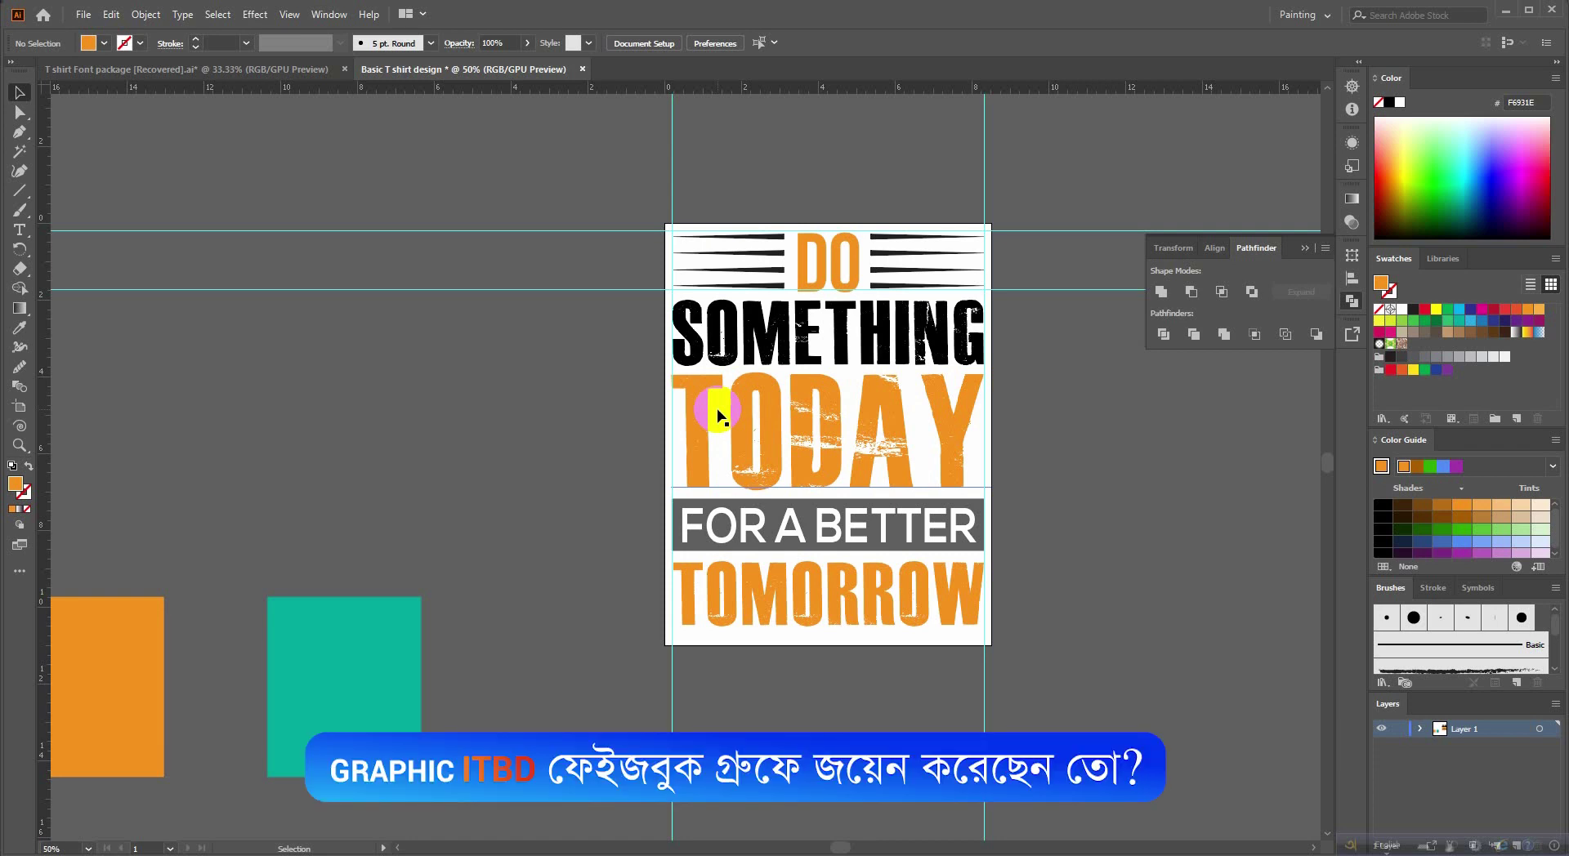
# Eyedrop teal onto SOMETHING, the right stripes and the FOR A BETTER band.
pyautogui.click(866, 360)
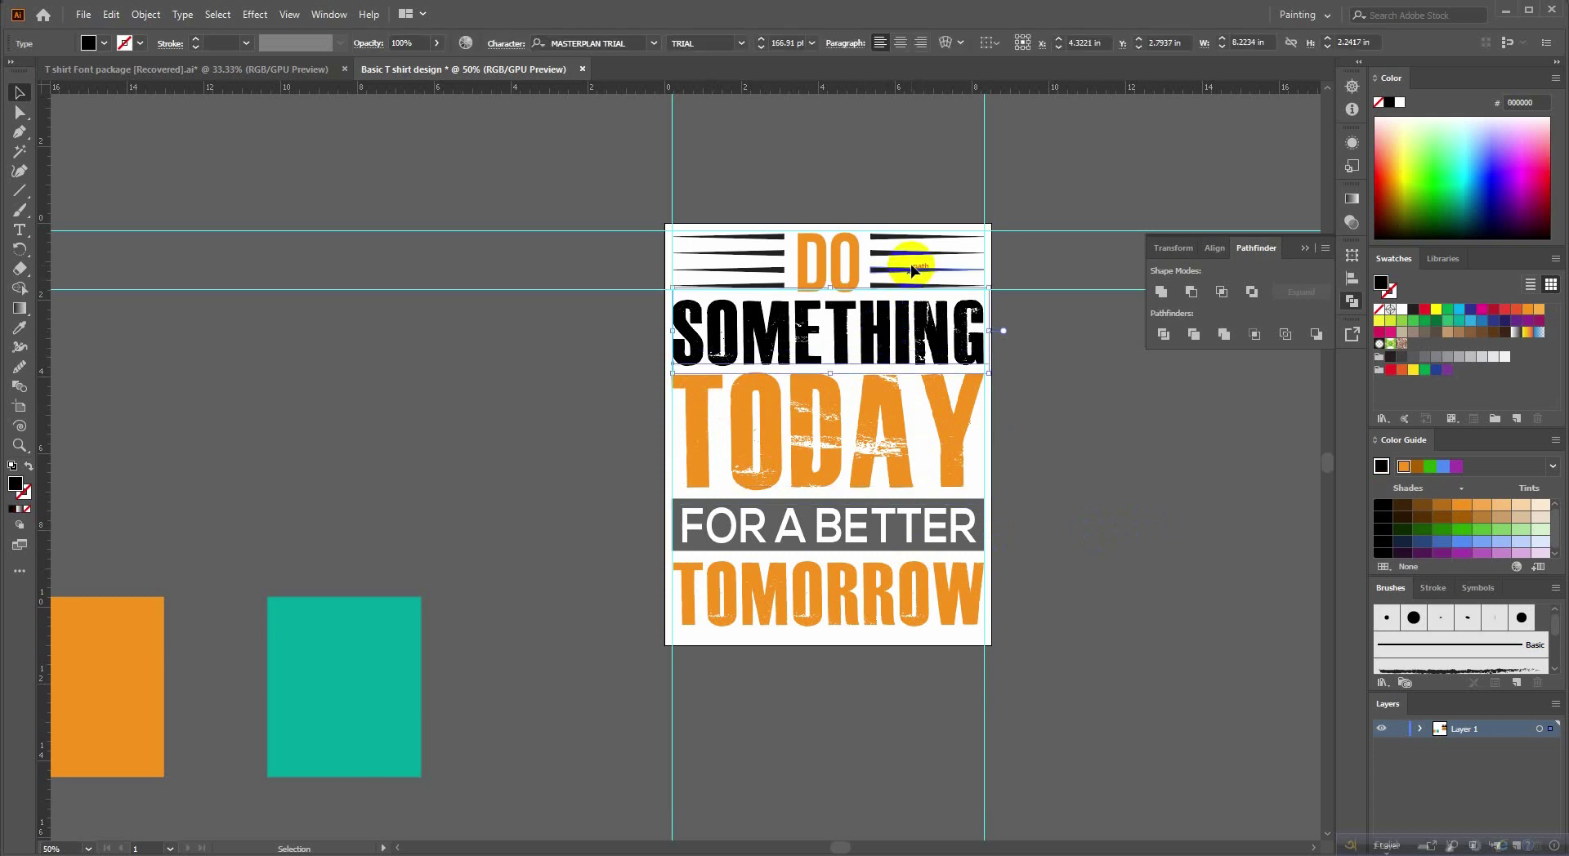
pyautogui.keyDown('shift'); pyautogui.click(901, 283); pyautogui.keyUp('shift')
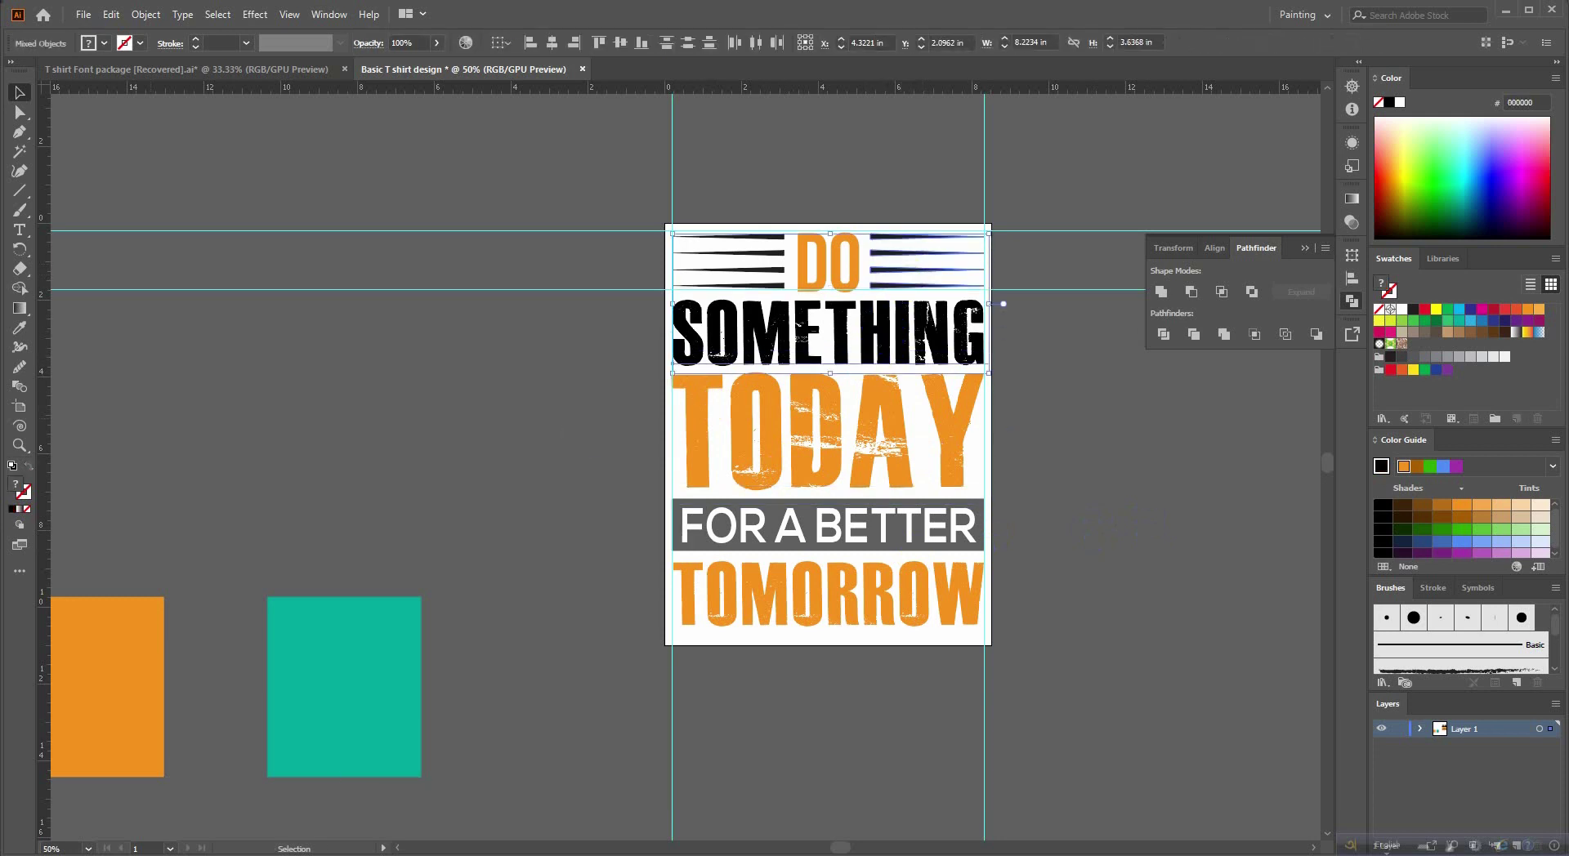
pyautogui.keyDown('shift'); pyautogui.click(902, 526); pyautogui.keyUp('shift')
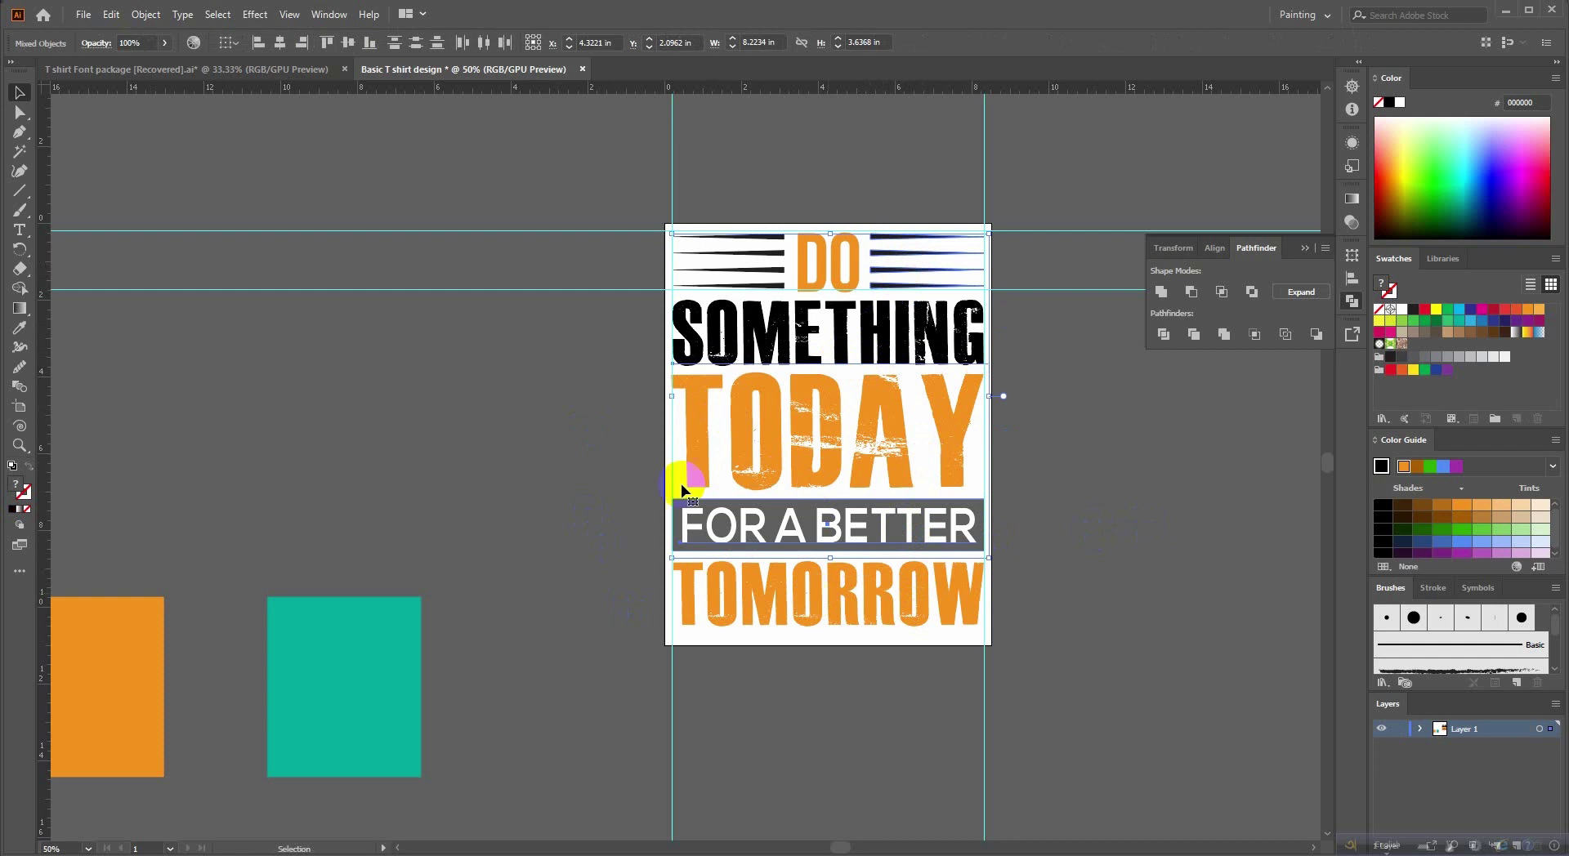
pyautogui.click(19, 331)
pyautogui.click(324, 679)
pyautogui.scroll(1, 123, 210)
pyautogui.scroll(1, 123, 210)
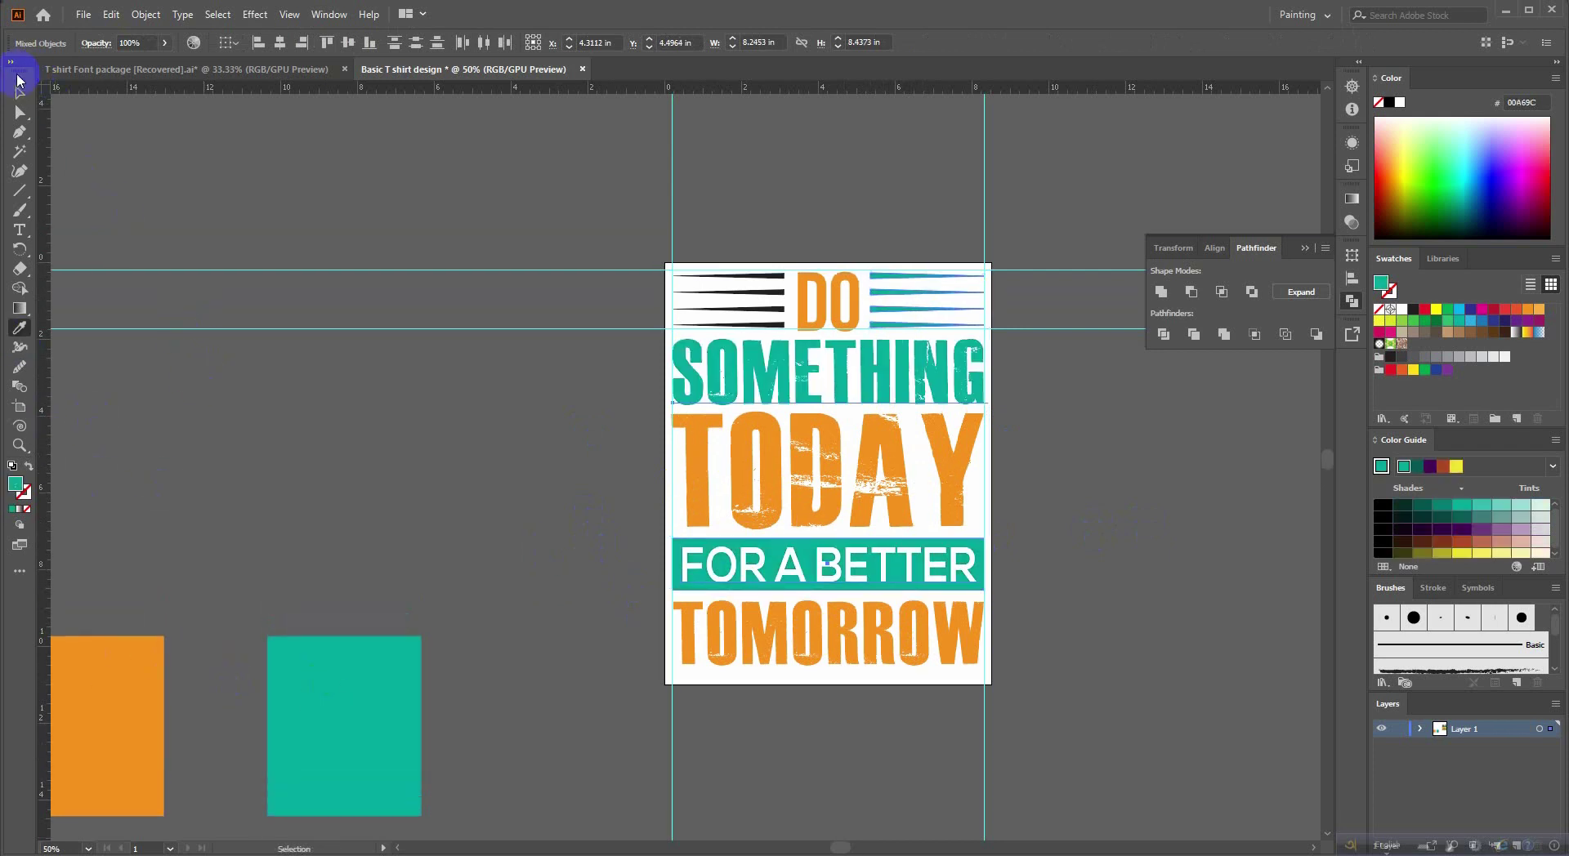
pyautogui.click(19, 79)
# Make the stripes left of DO teal with the Eyedropper.
pyautogui.click(739, 300)
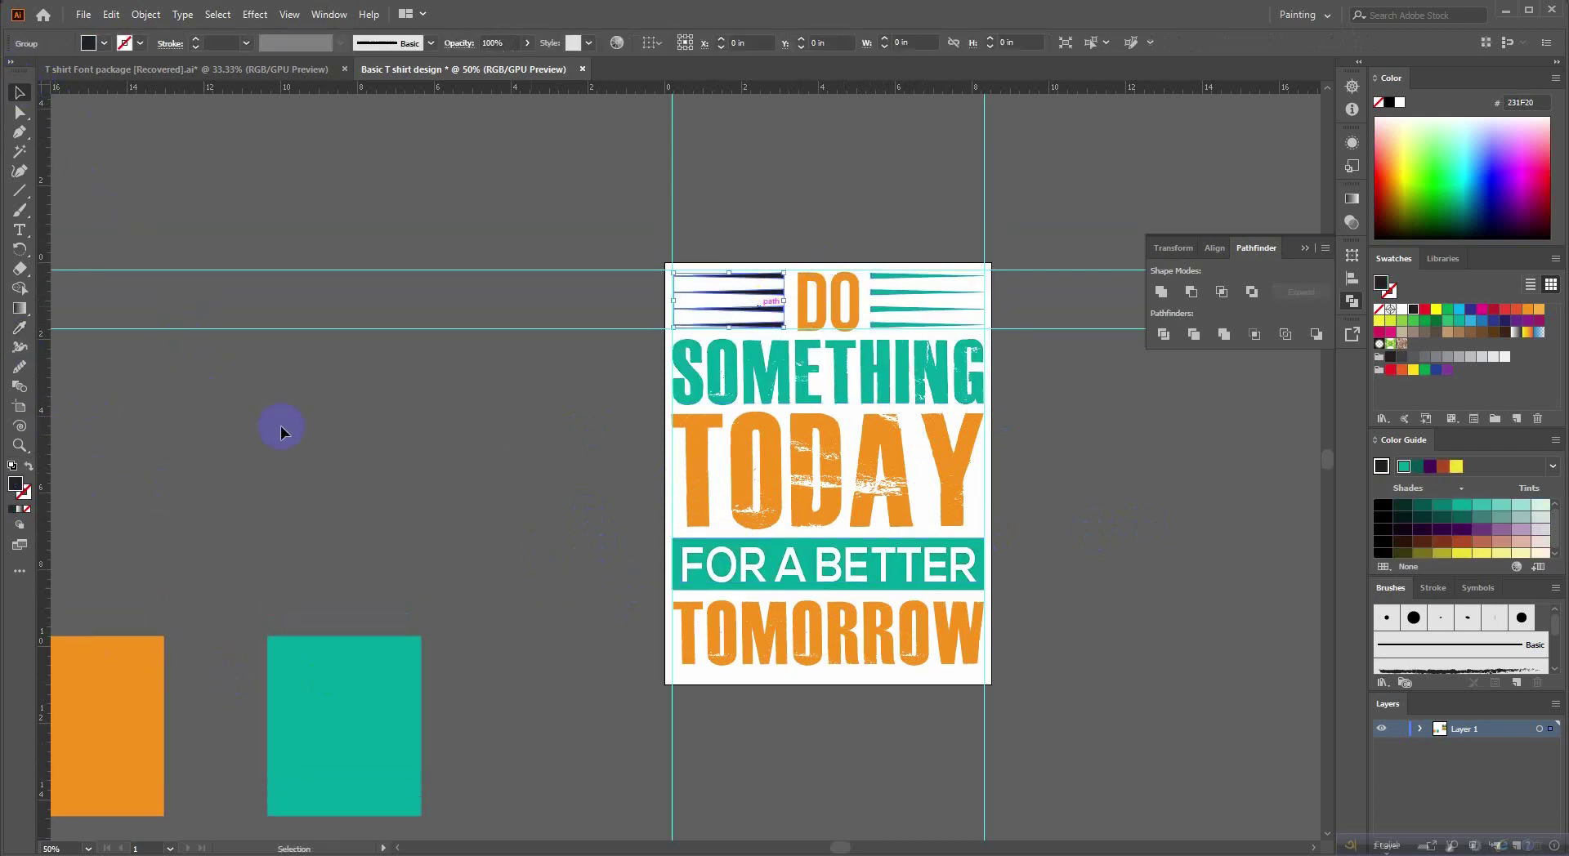
pyautogui.click(19, 329)
pyautogui.click(406, 679)
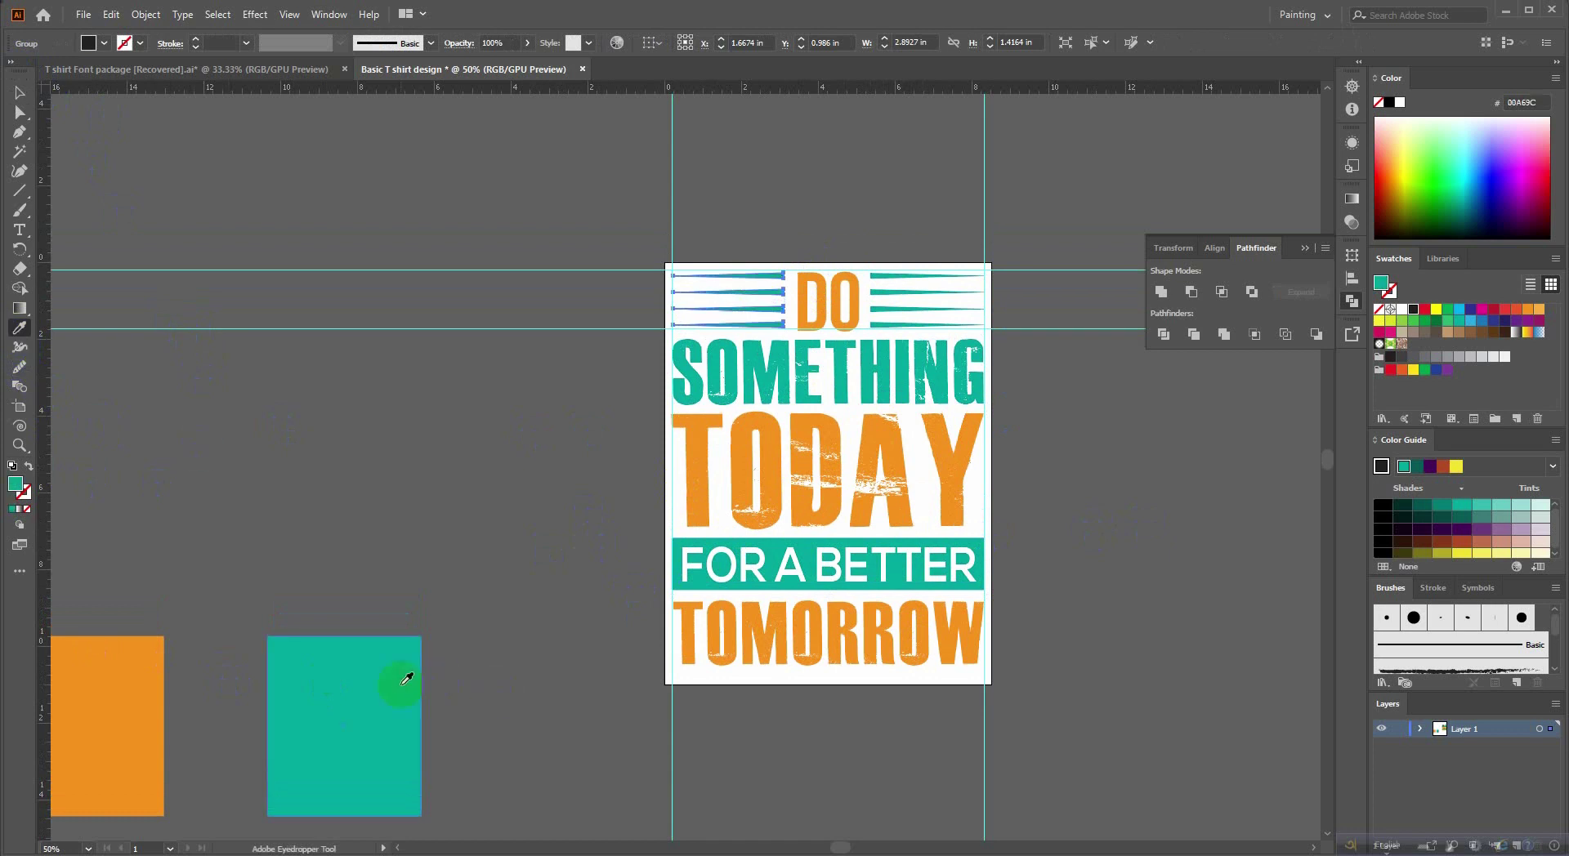
pyautogui.click(19, 92)
pyautogui.click(858, 210)
# Marquee-select all the lines and lettering and group them.
pyautogui.scroll(1, 850, 321)
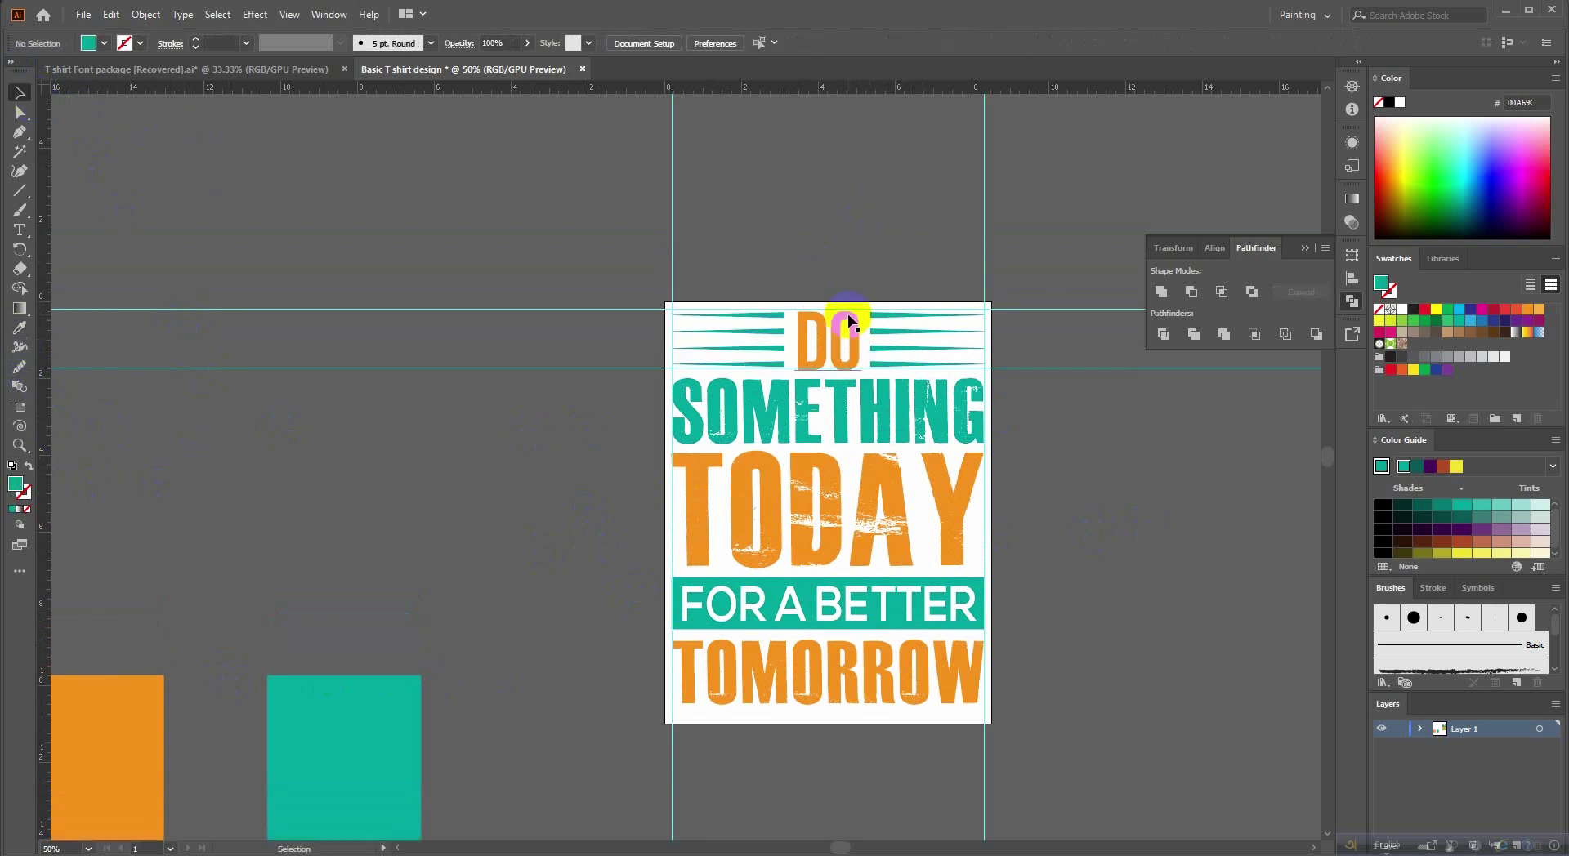
pyautogui.scroll(-1, 794, 698)
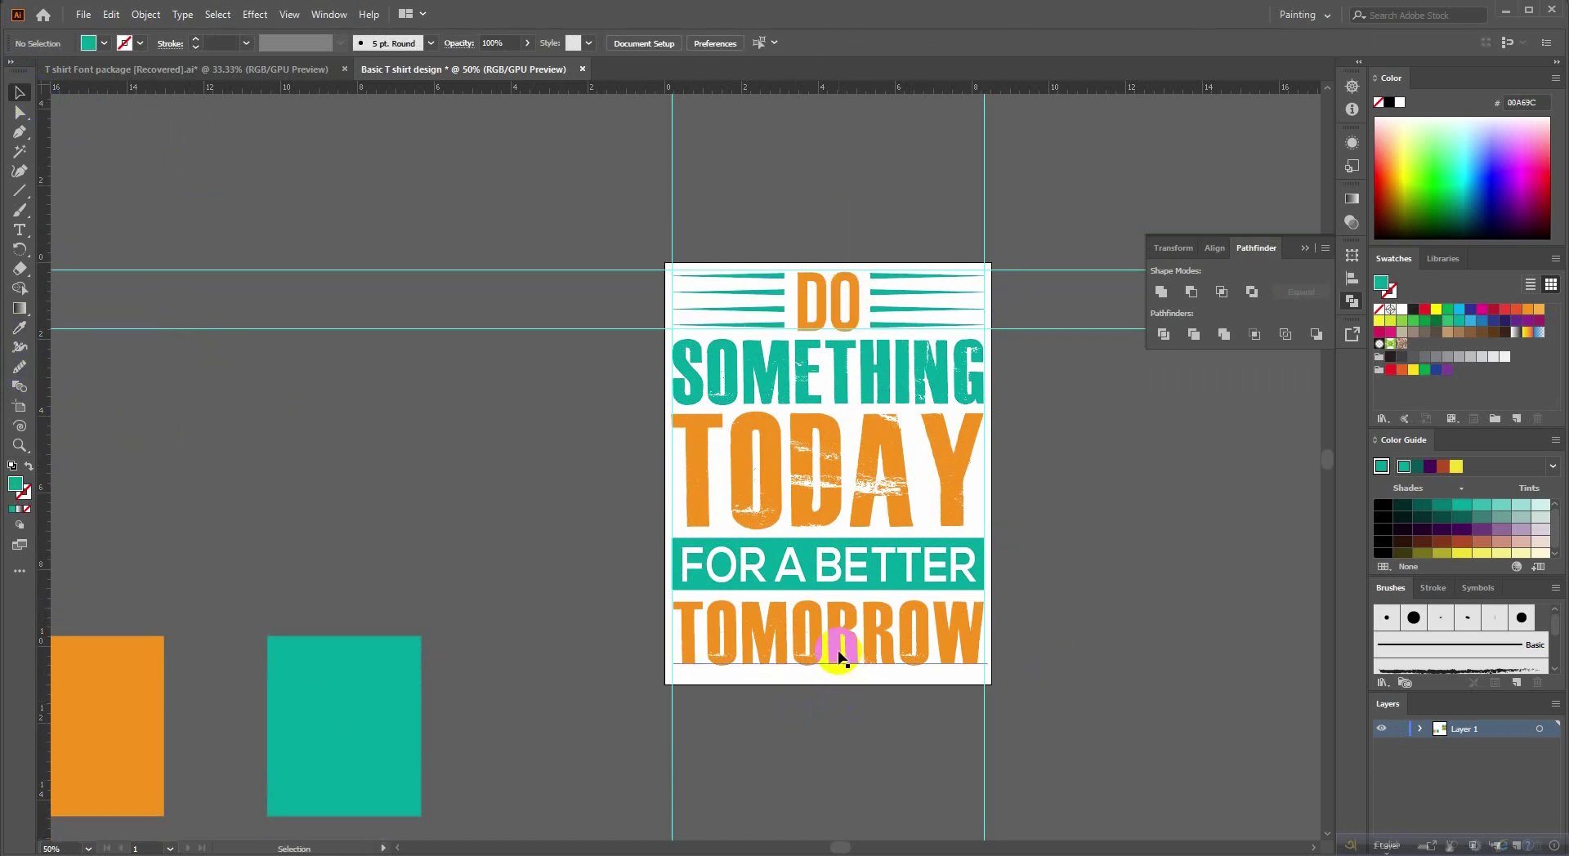
pyautogui.moveTo(1013, 698); pyautogui.dragTo(596, 232)
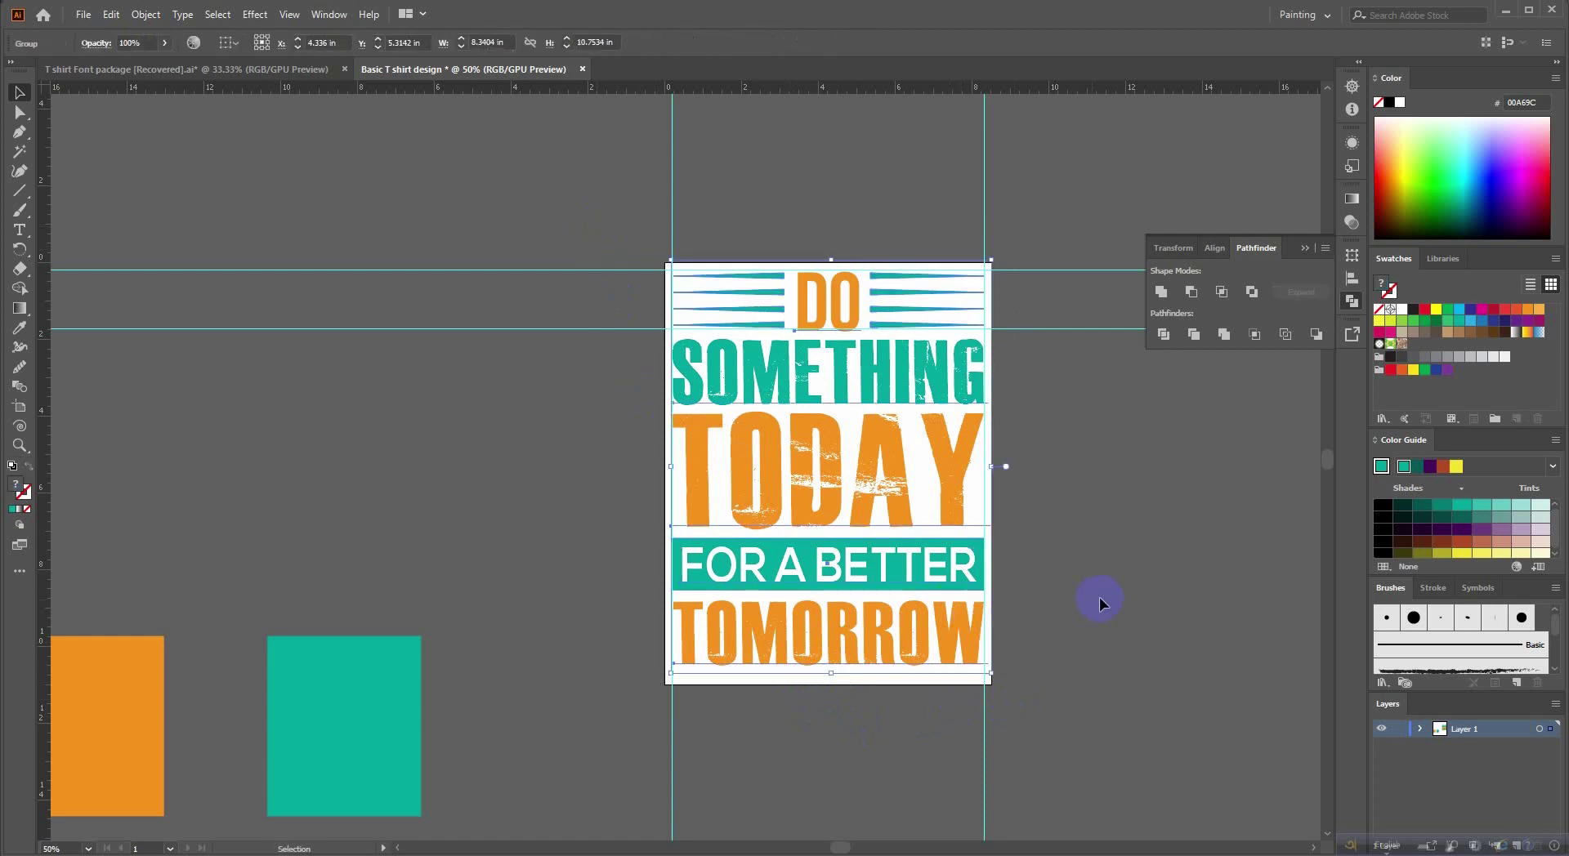
pyautogui.click(174, 361)
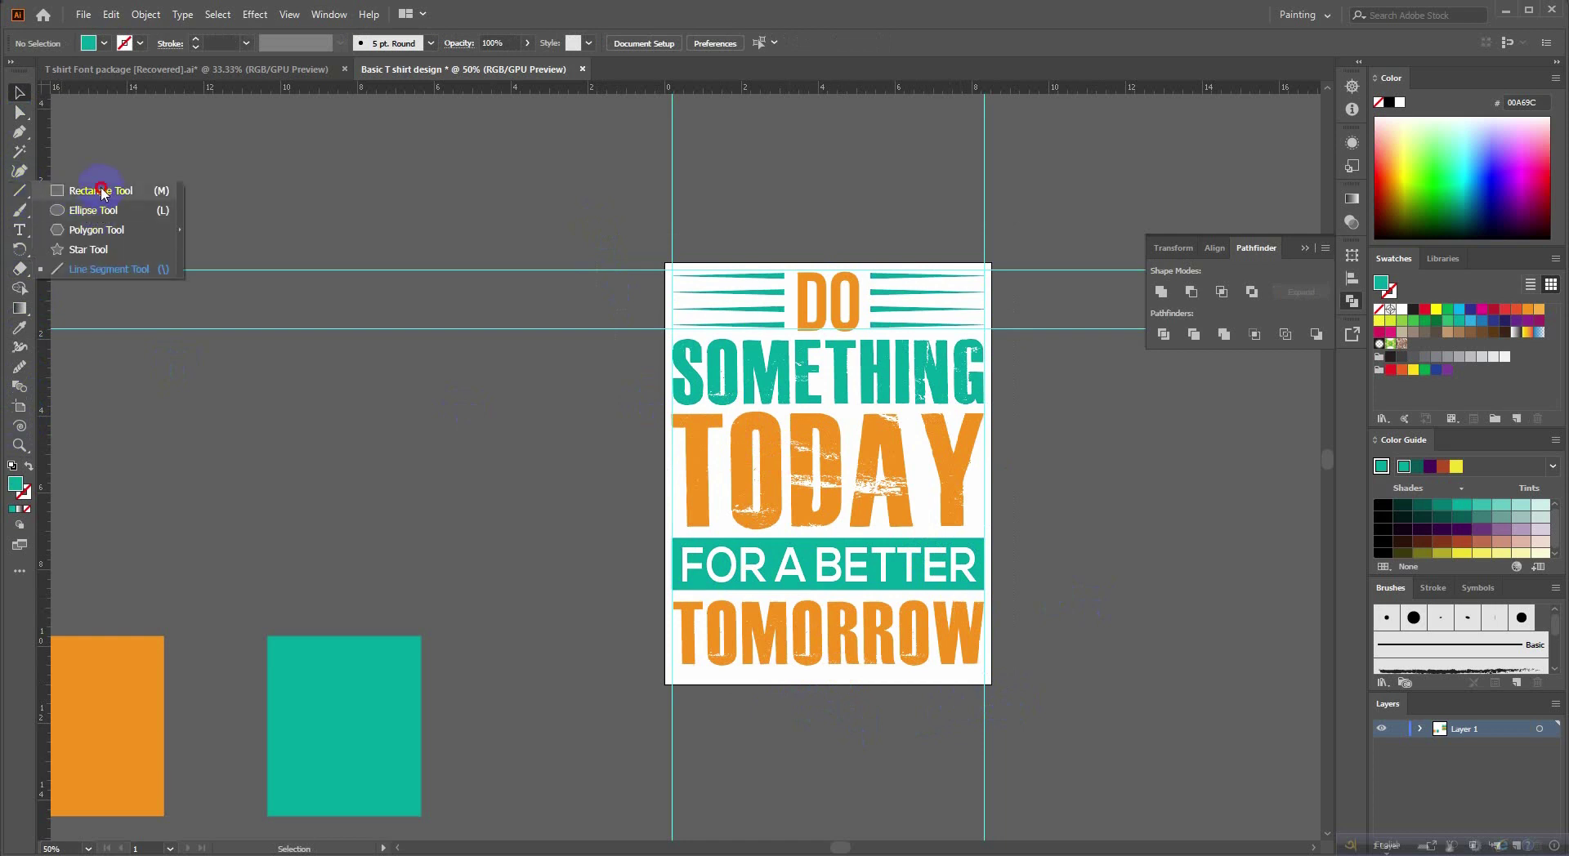
# Draw a rectangle covering the whole artboard.
pyautogui.moveTo(19, 196); pyautogui.dragTo(105, 186)
pyautogui.moveTo(649, 354); pyautogui.dragTo(546, 315)
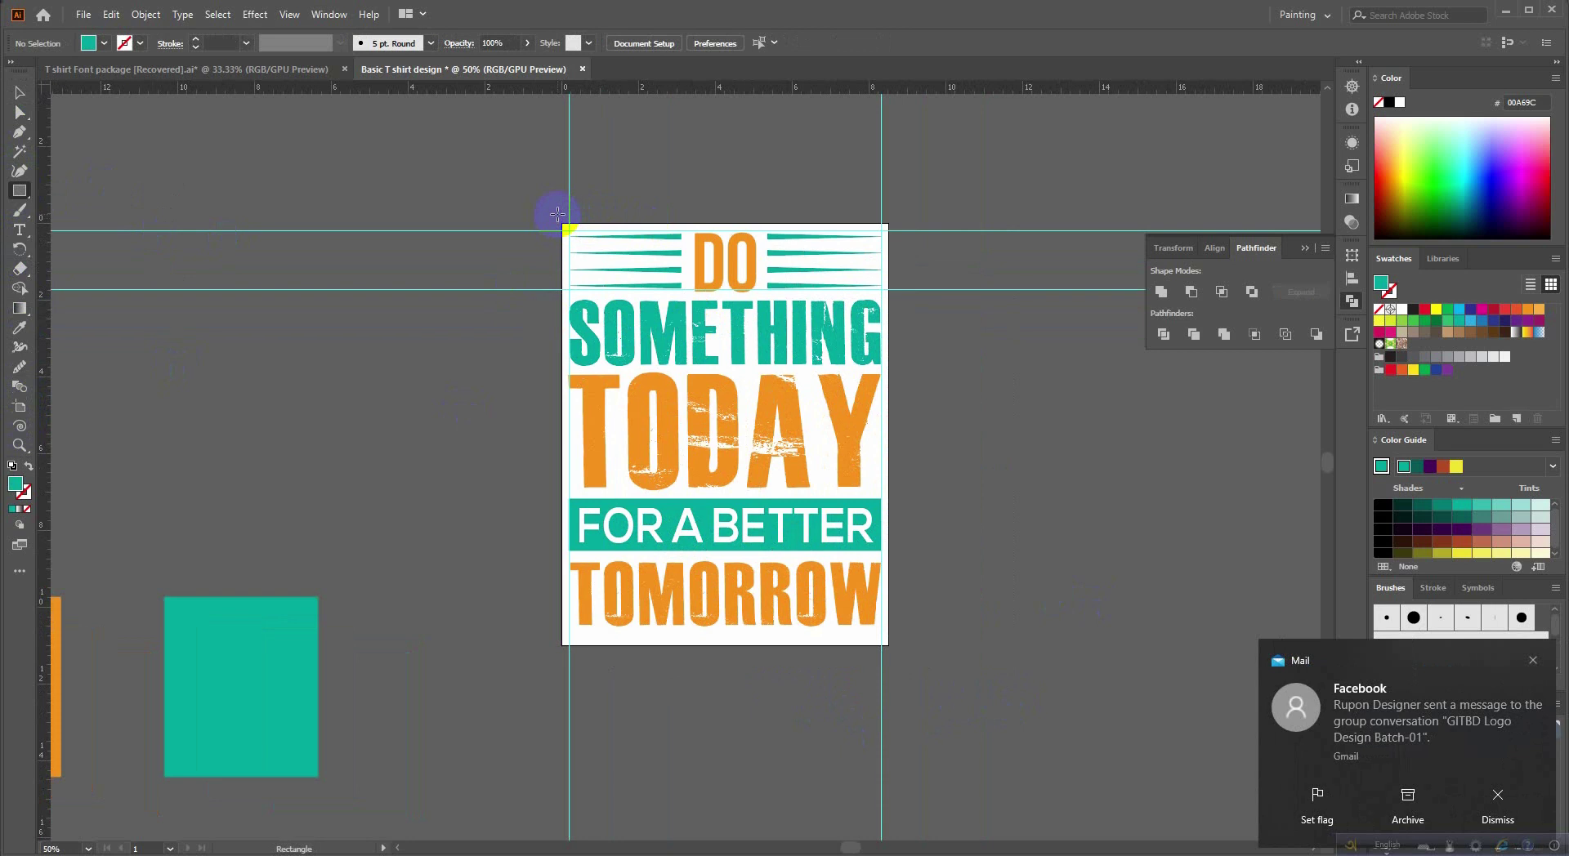
pyautogui.moveTo(552, 212); pyautogui.dragTo(900, 657)
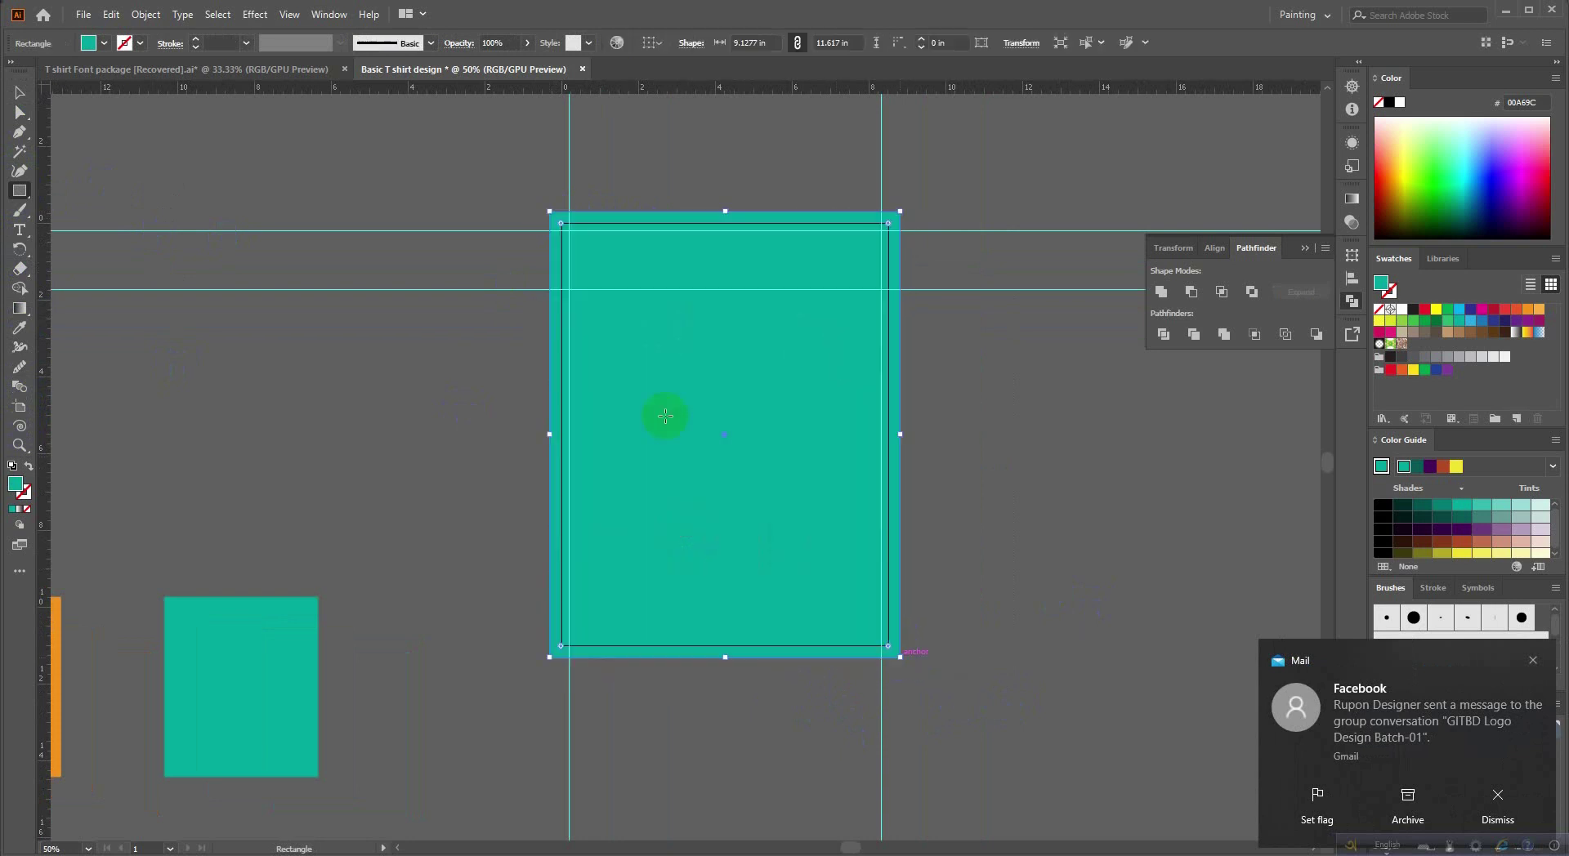
# Fill the rectangle with dark navy #00021C.
pyautogui.doubleClick(12, 484)
pyautogui.moveTo(804, 433); pyautogui.dragTo(805, 399)
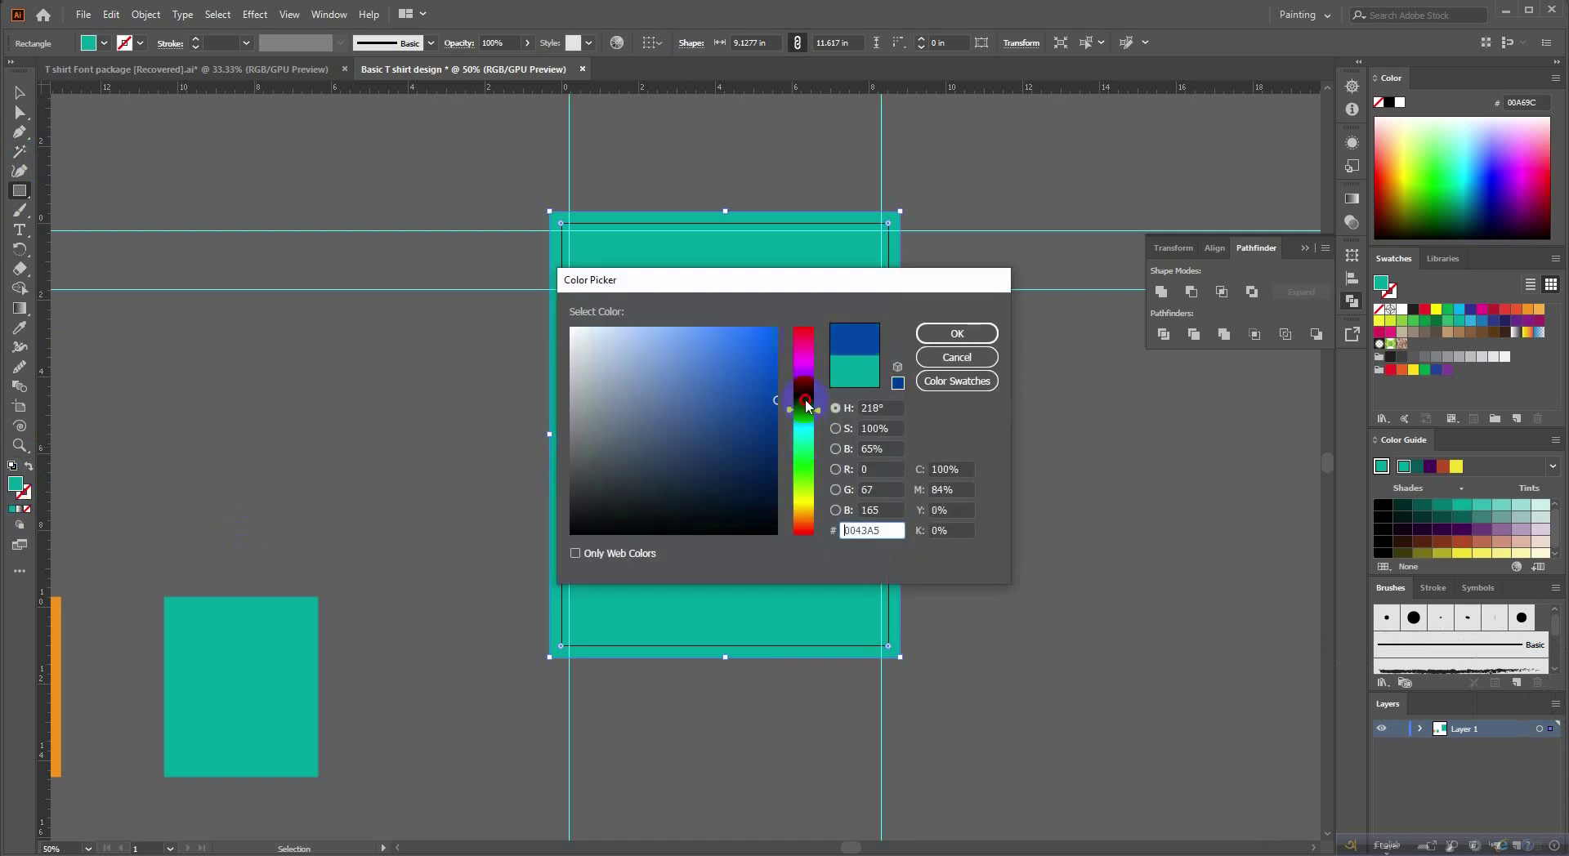
pyautogui.moveTo(759, 449); pyautogui.dragTo(781, 506)
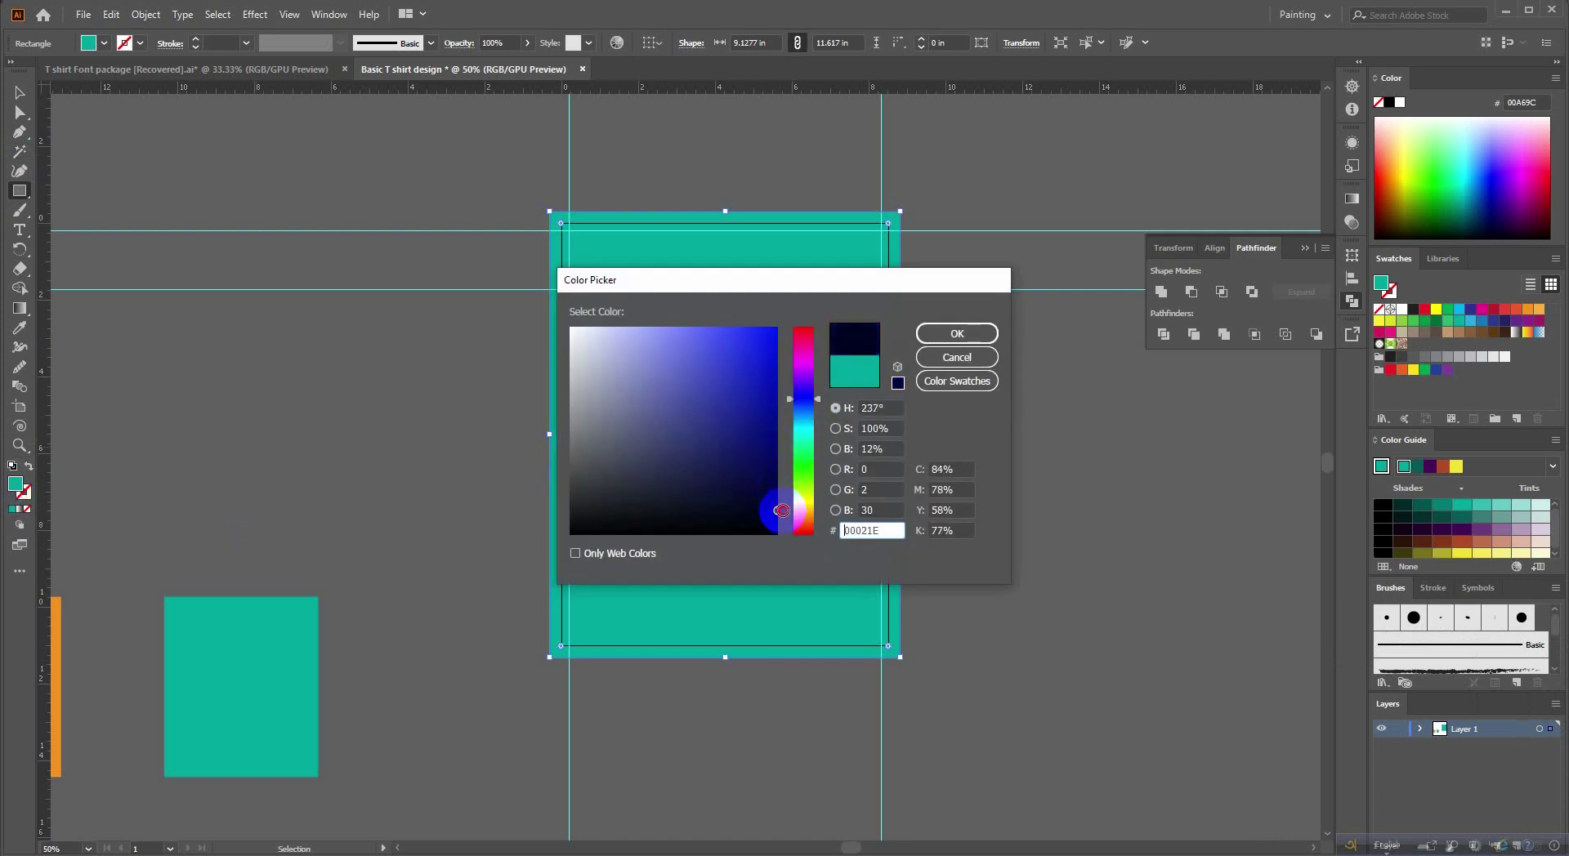
pyautogui.click(956, 333)
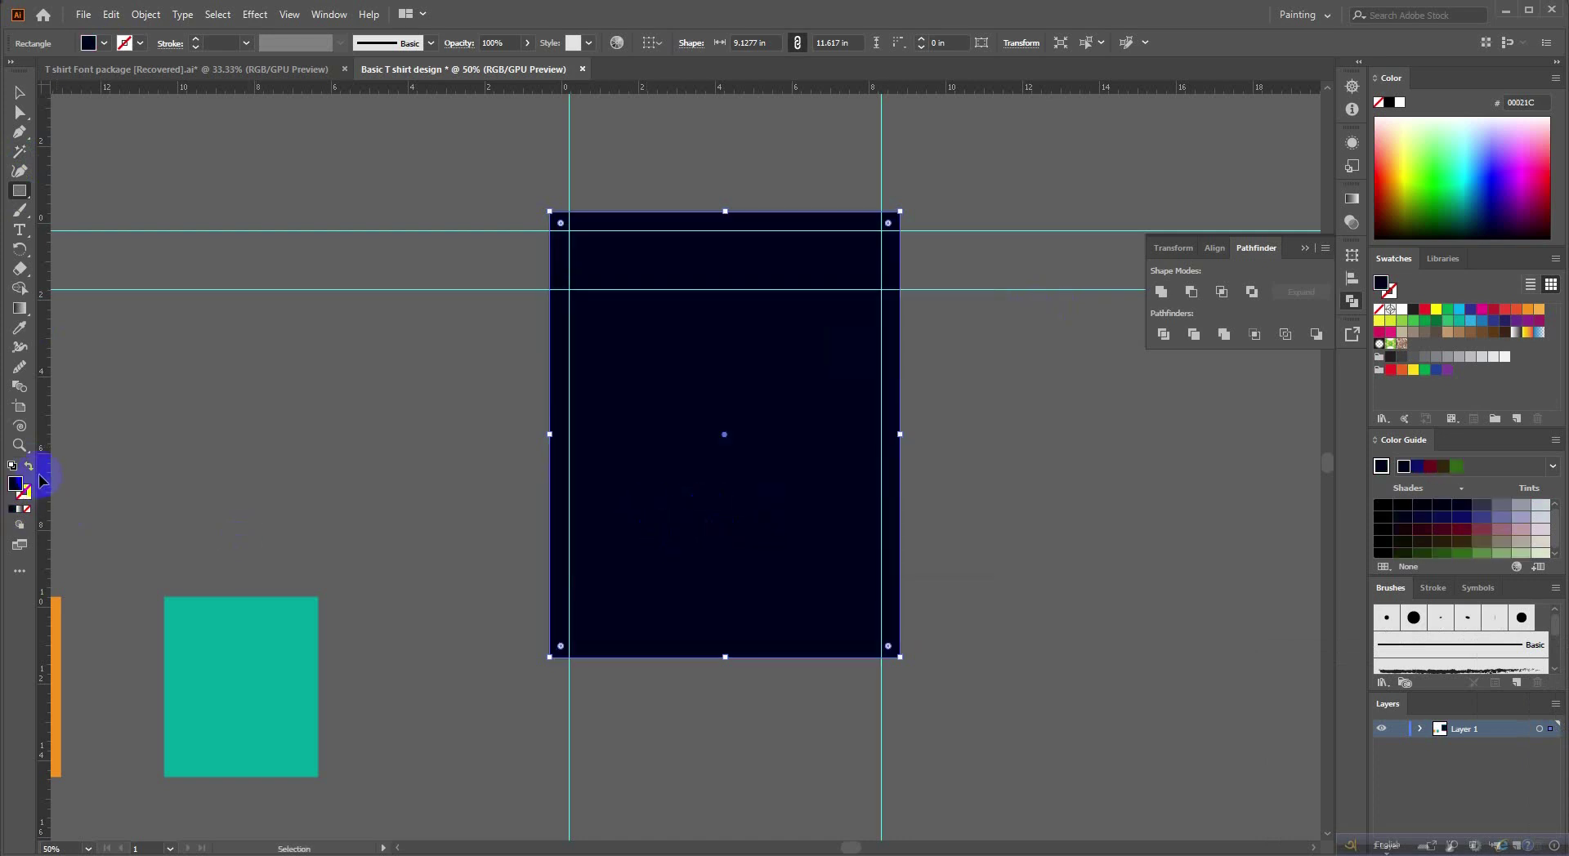
# Send the navy rectangle to the back behind the lettering.
pyautogui.rightClick(739, 277)
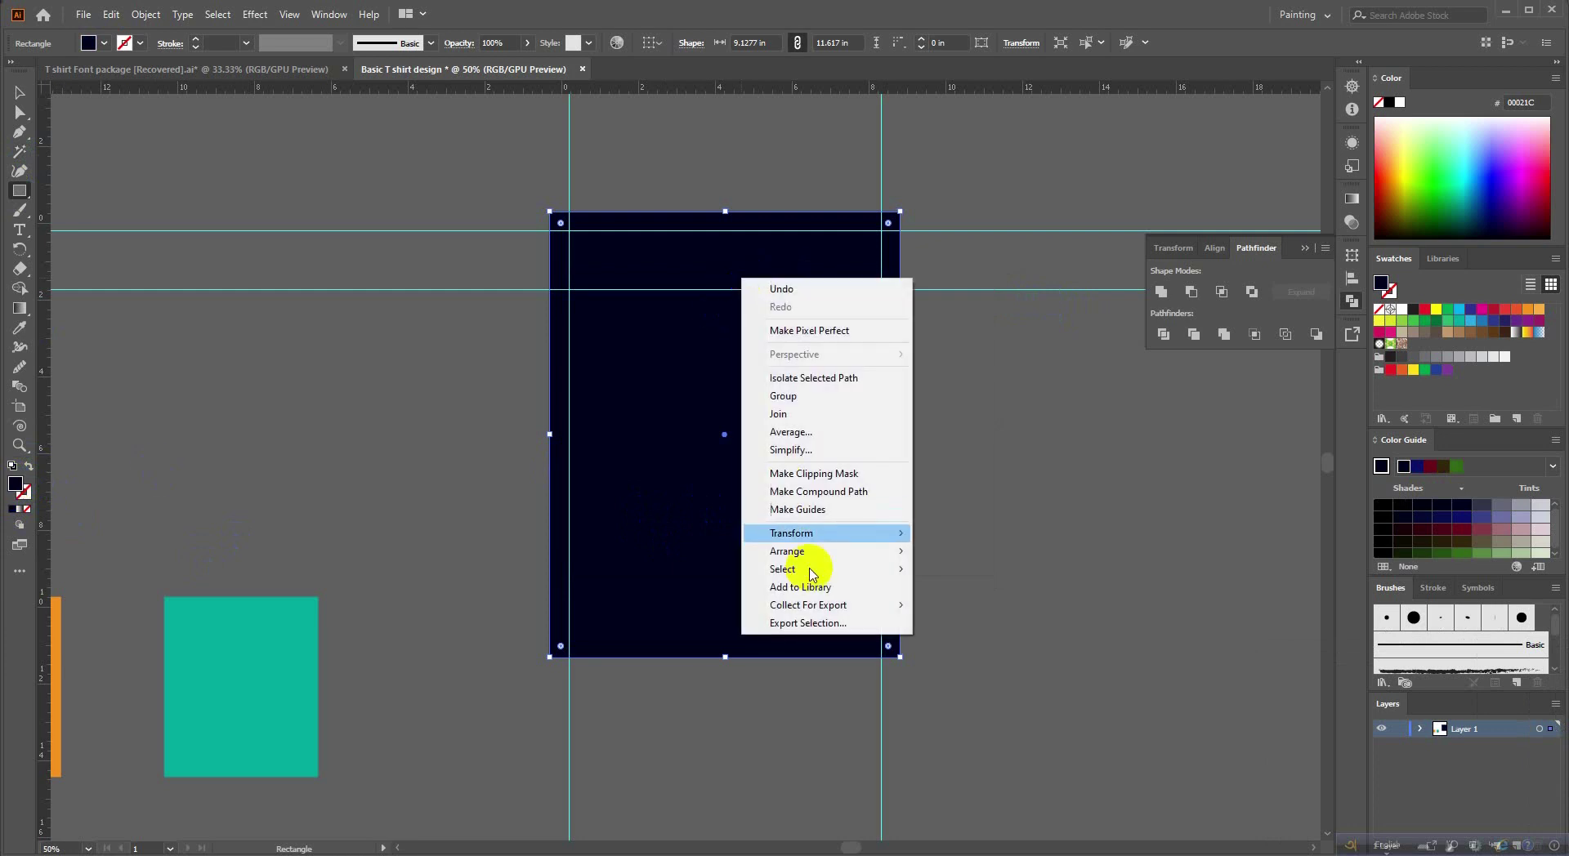
pyautogui.moveTo(787, 551)
pyautogui.click(1017, 599)
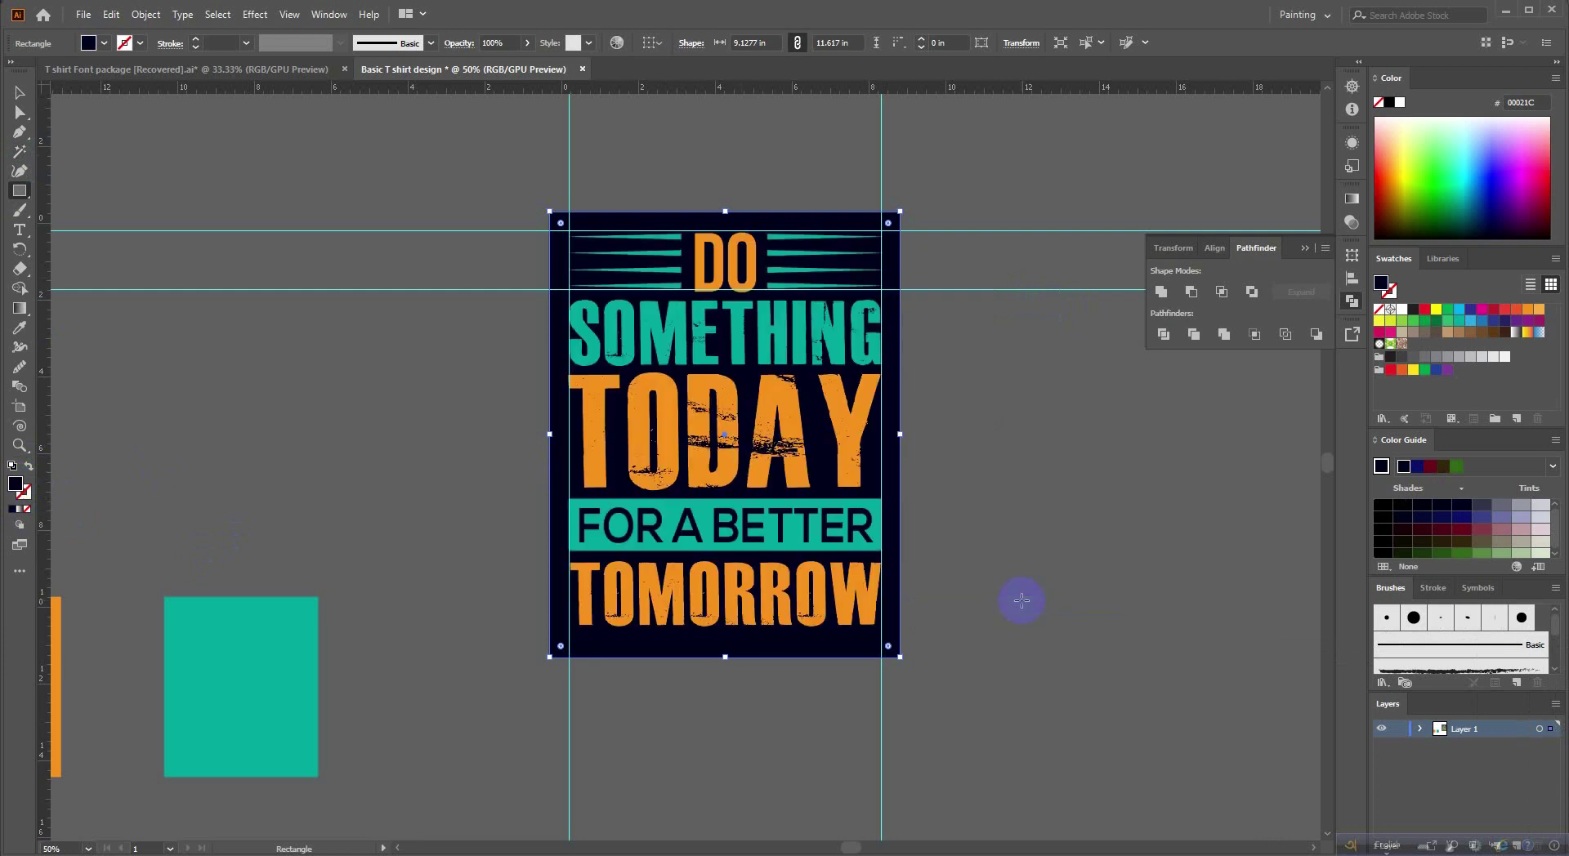
pyautogui.scroll(1, 390, 185)
pyautogui.click(11, 103)
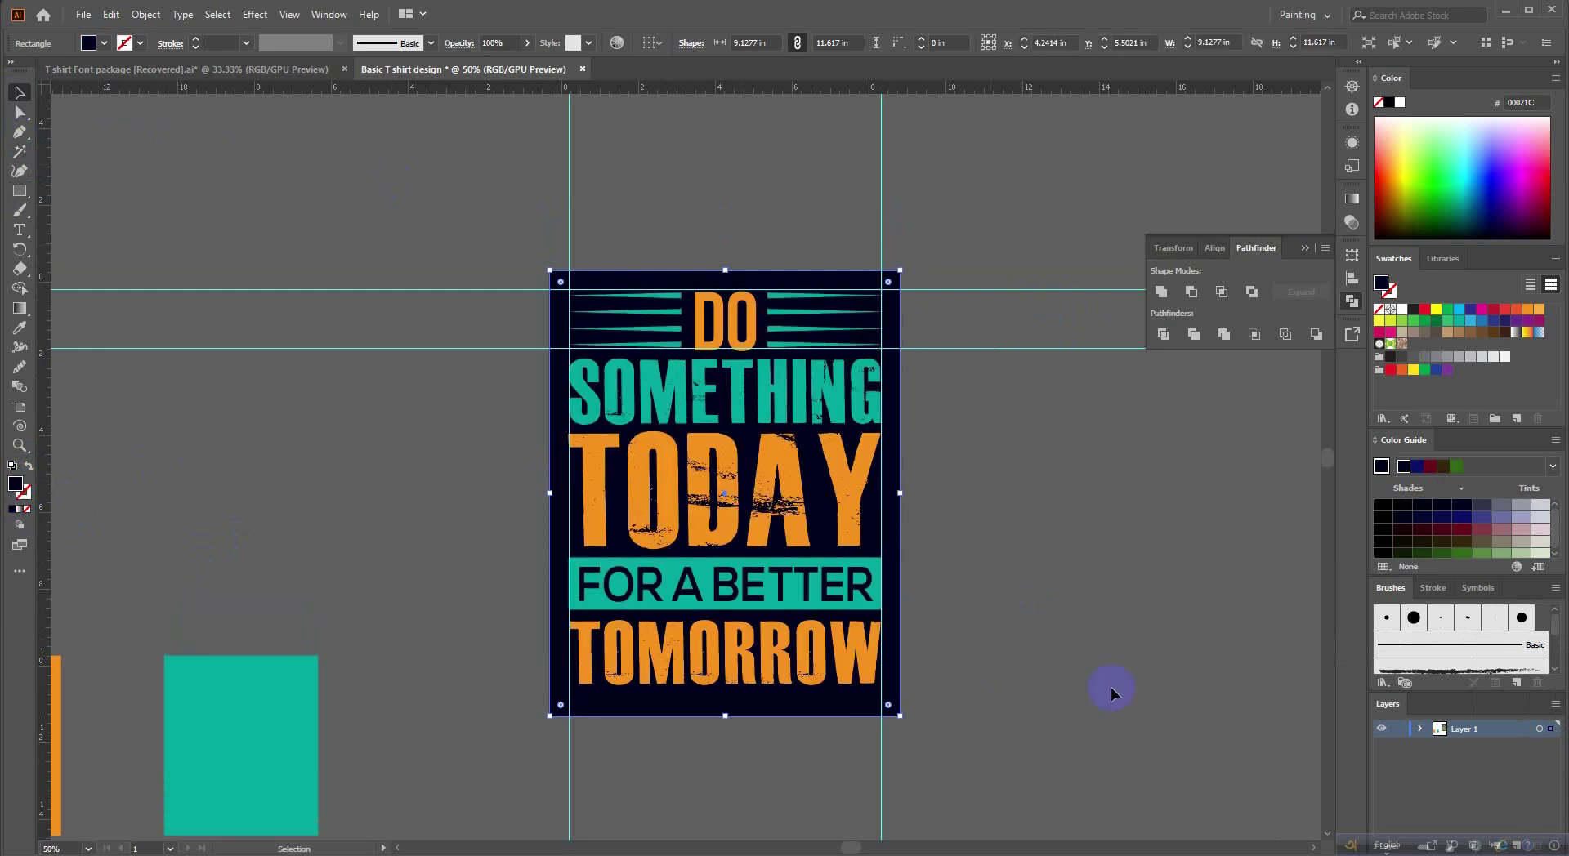
pyautogui.scroll(3, 1111, 688)
pyautogui.click(1116, 641)
pyautogui.scroll(-4, 1116, 640)
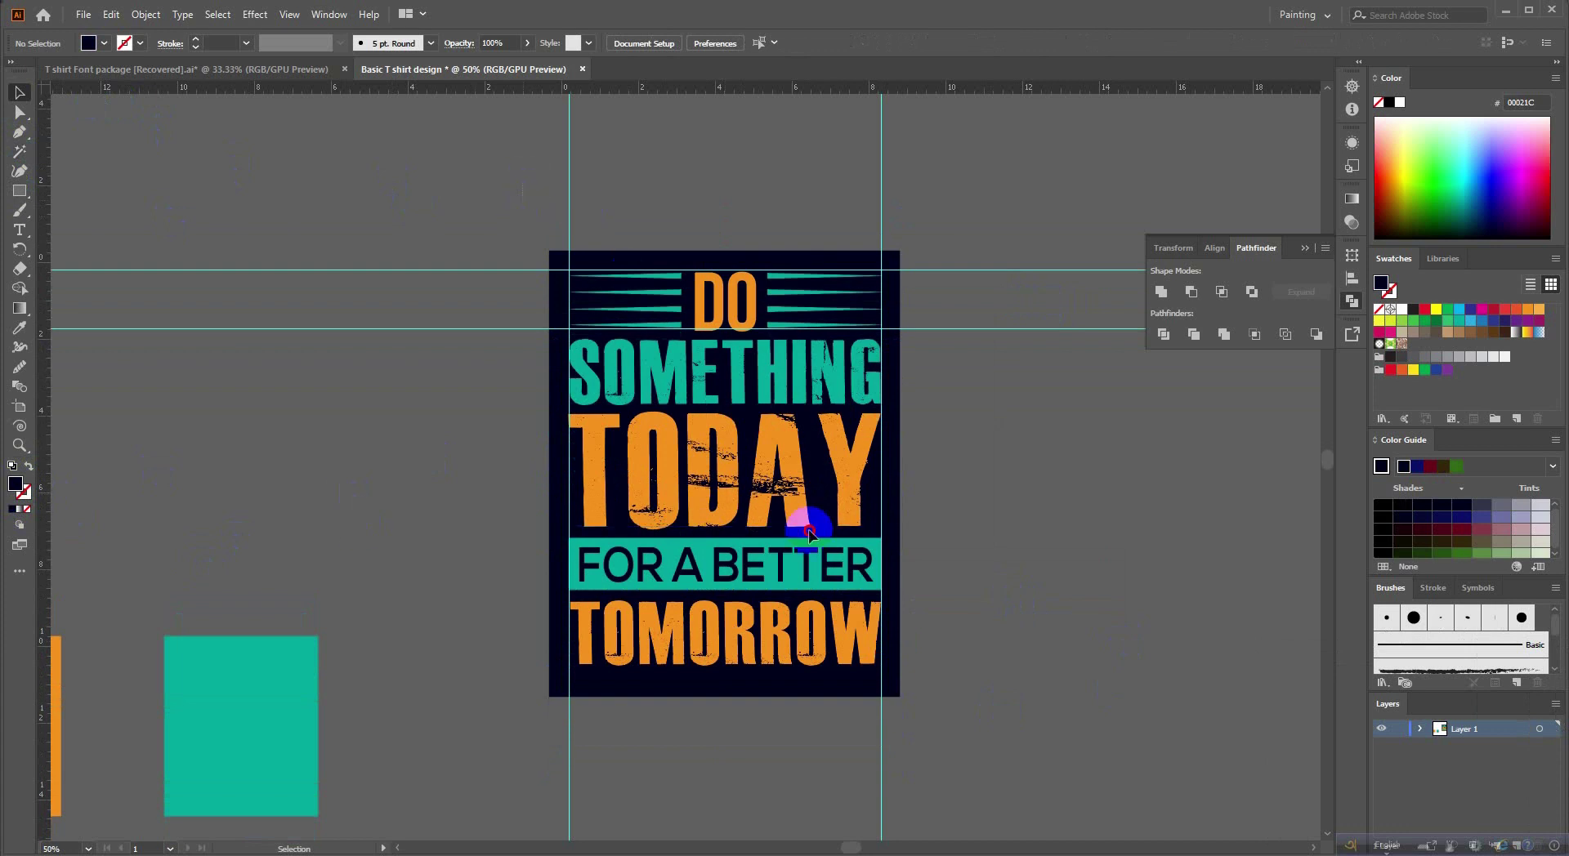
pyautogui.hotkey('ctrl', 'a')
# Alt-drag a duplicate of the whole design up and to the left.
pyautogui.scroll(-2, 910, 599)
pyautogui.moveTo(691, 422)
pyautogui.mouseDown()
pyautogui.moveTo(609, 386)
pyautogui.moveTo(585, 336)
pyautogui.mouseUp()
pyautogui.moveTo(786, 370); pyautogui.dragTo(904, 486)
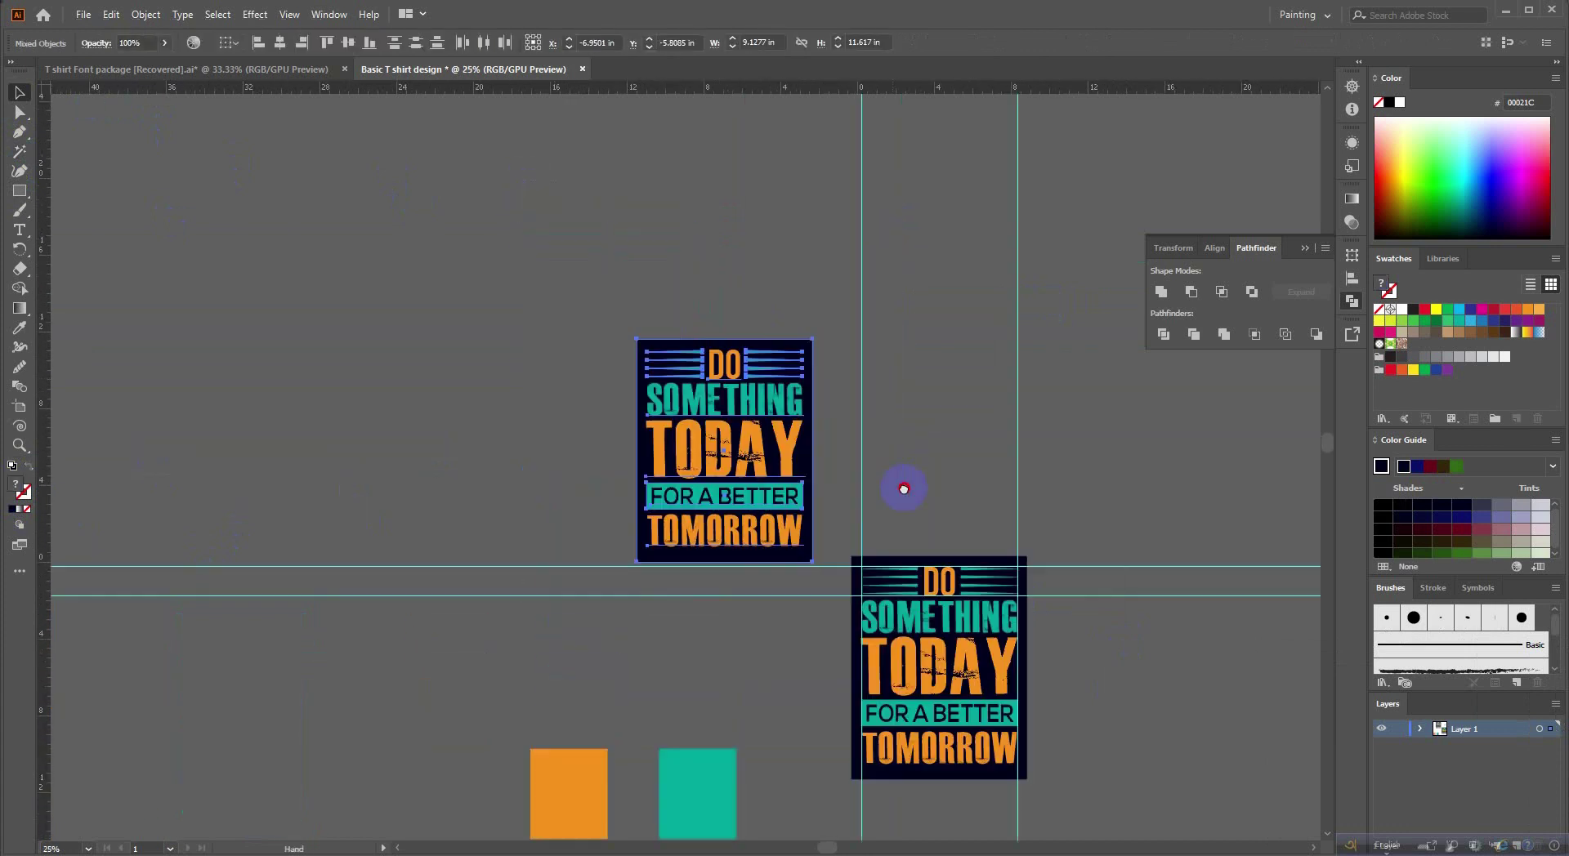
pyautogui.click(878, 463)
# Move the upper copy further up-left and zoom to 50% on it.
pyautogui.keyDown('alt'); pyautogui.scroll(1, 860, 453); pyautogui.keyUp('alt')
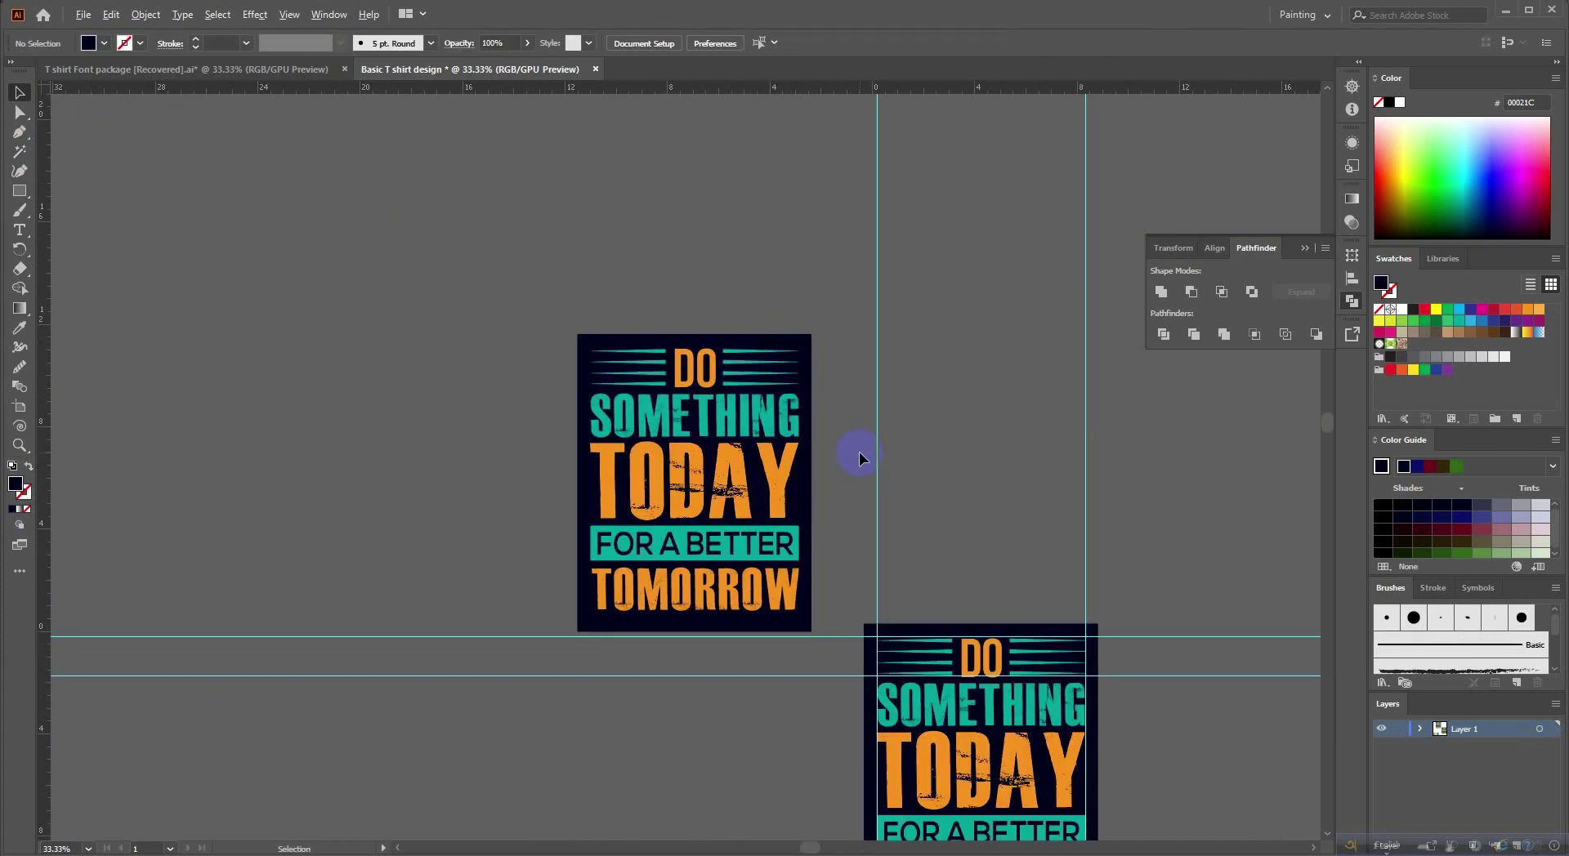
pyautogui.click(766, 590)
pyautogui.moveTo(766, 590); pyautogui.dragTo(731, 473)
pyautogui.moveTo(786, 393); pyautogui.dragTo(860, 479)
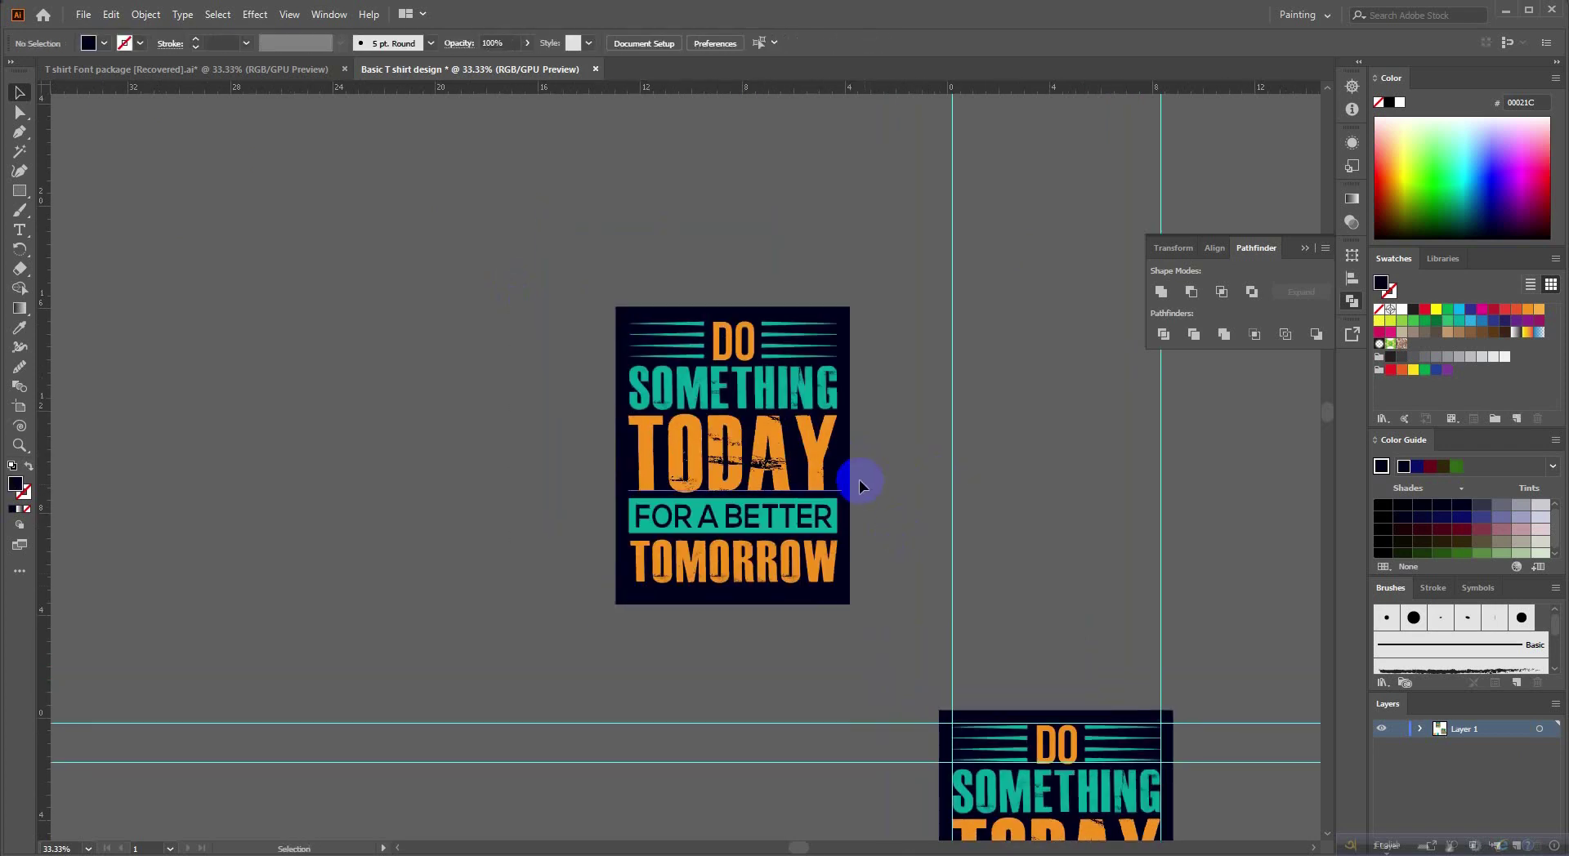
pyautogui.keyDown('alt'); pyautogui.scroll(1, 859, 478); pyautogui.keyUp('alt')
pyautogui.scroll(2, 860, 479)
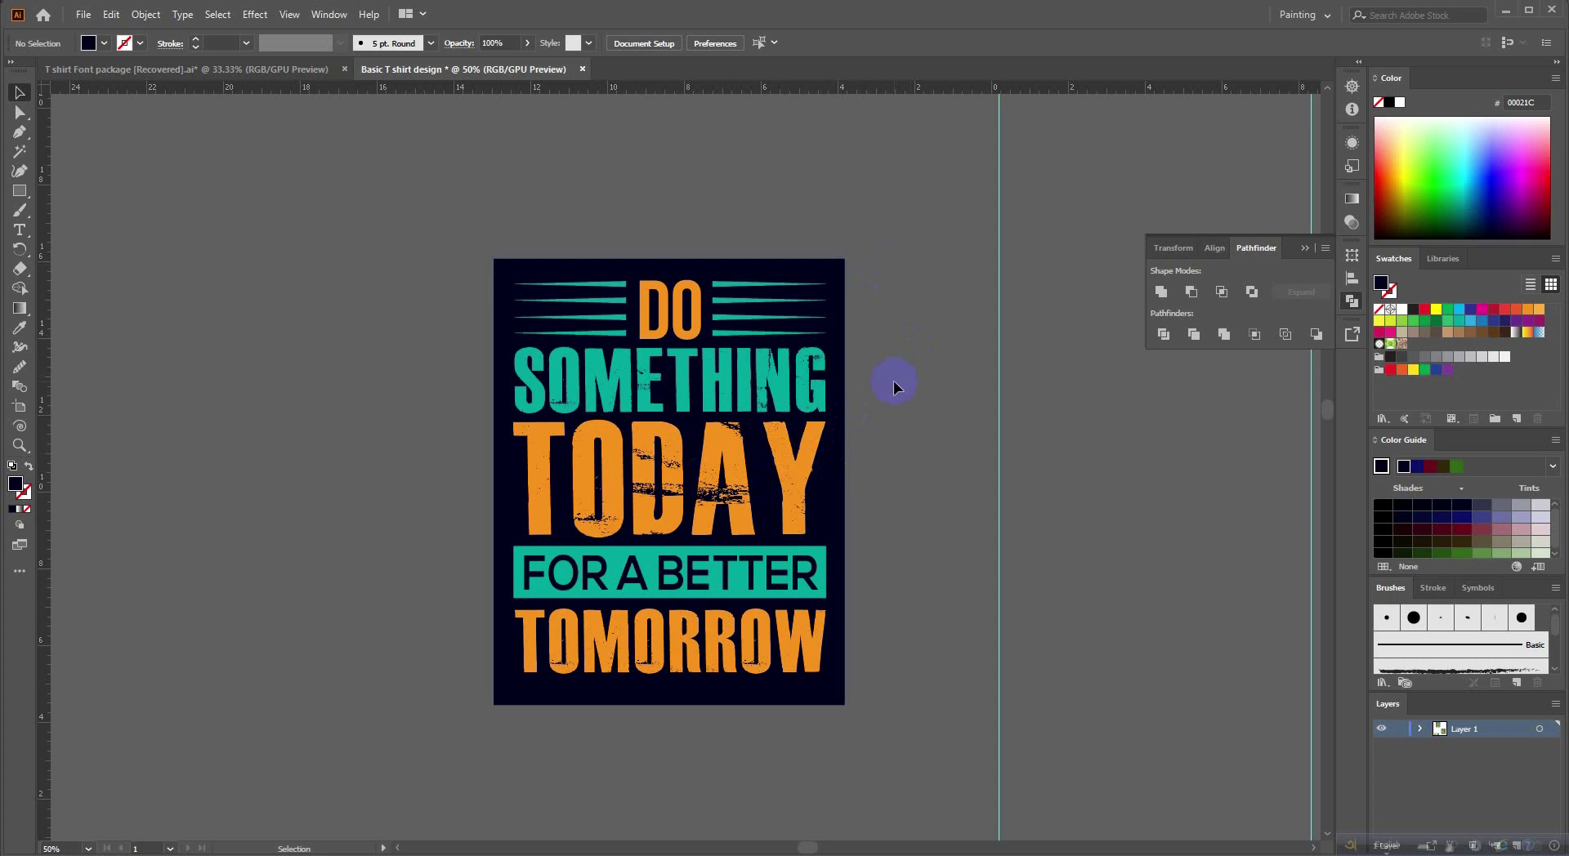
pyautogui.keyDown('alt'); pyautogui.scroll(-2, 894, 381); pyautogui.keyUp('alt')
pyautogui.scroll(-1, 894, 413)
pyautogui.keyDown('alt'); pyautogui.scroll(2, 899, 377); pyautogui.keyUp('alt')
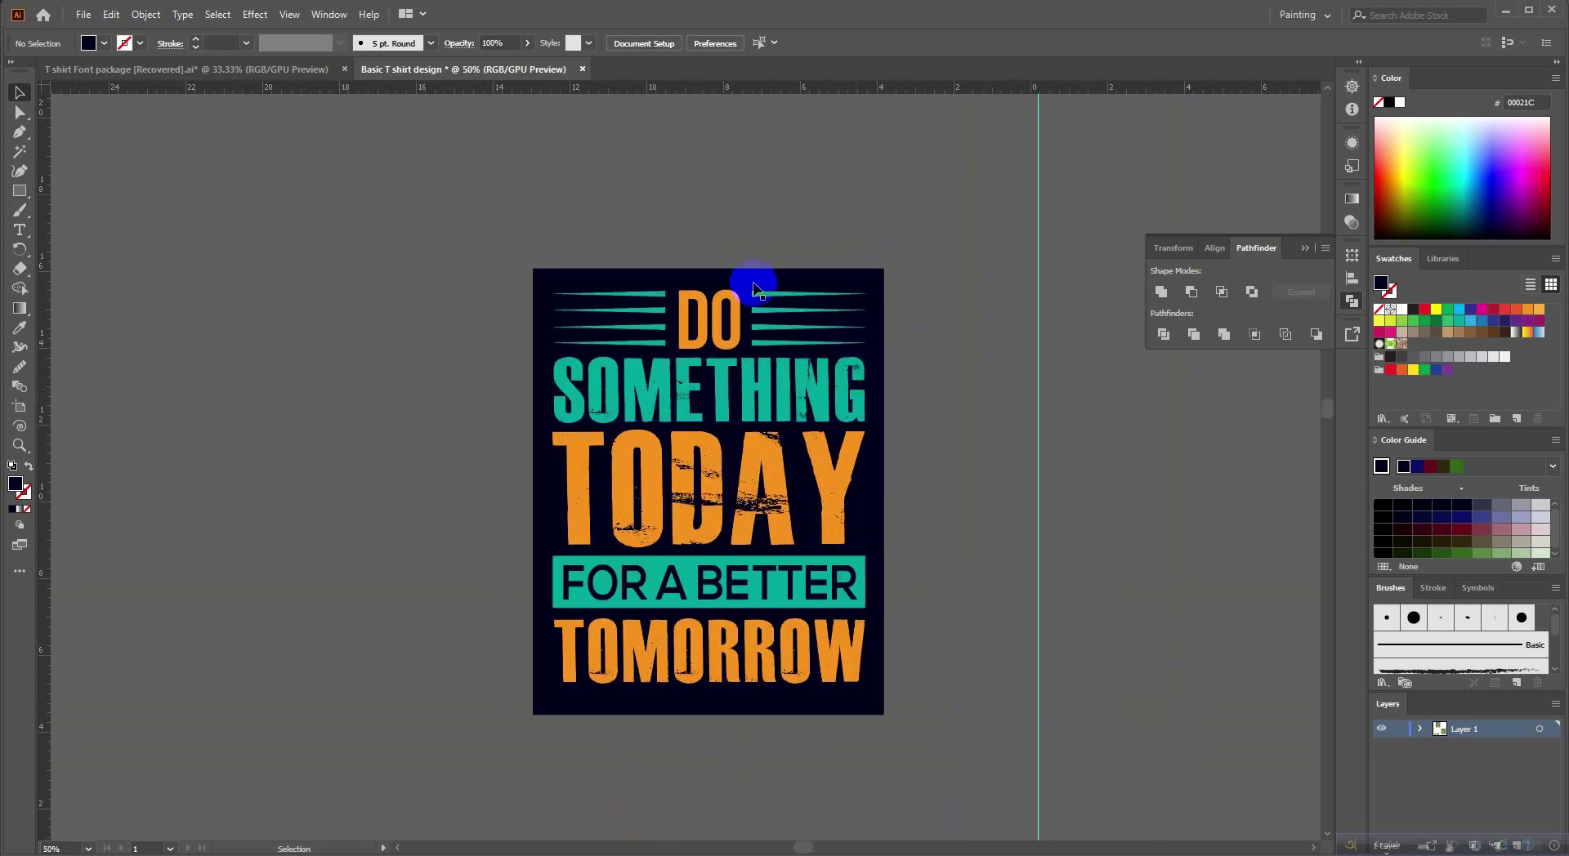
pyautogui.scroll(1, 968, 449)
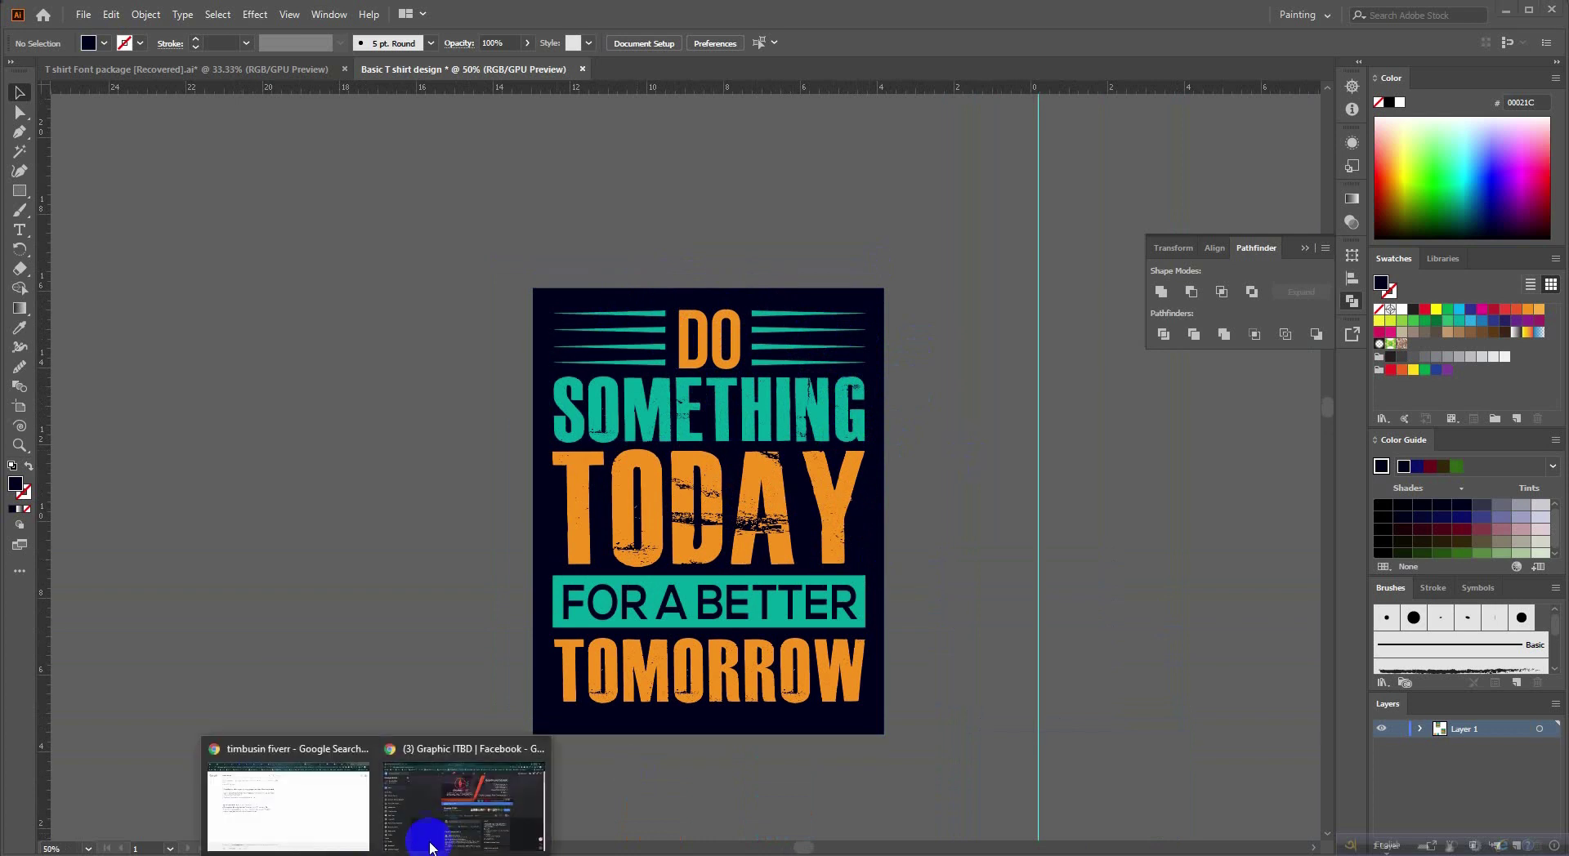
pyautogui.click(437, 832)
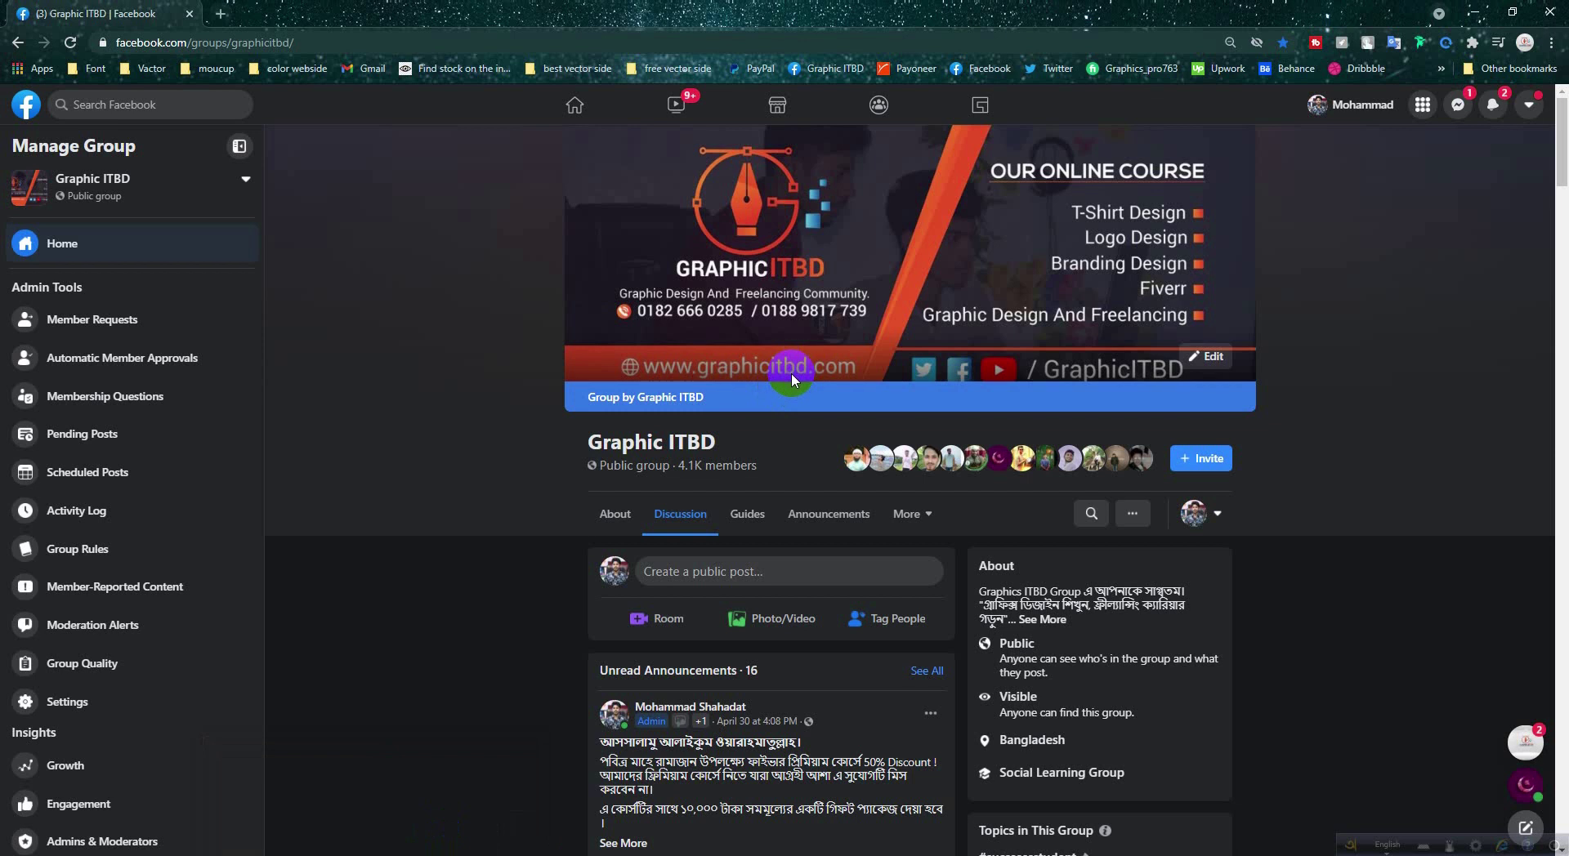
pyautogui.scroll(-4, 790, 384)
pyautogui.scroll(3, 778, 425)
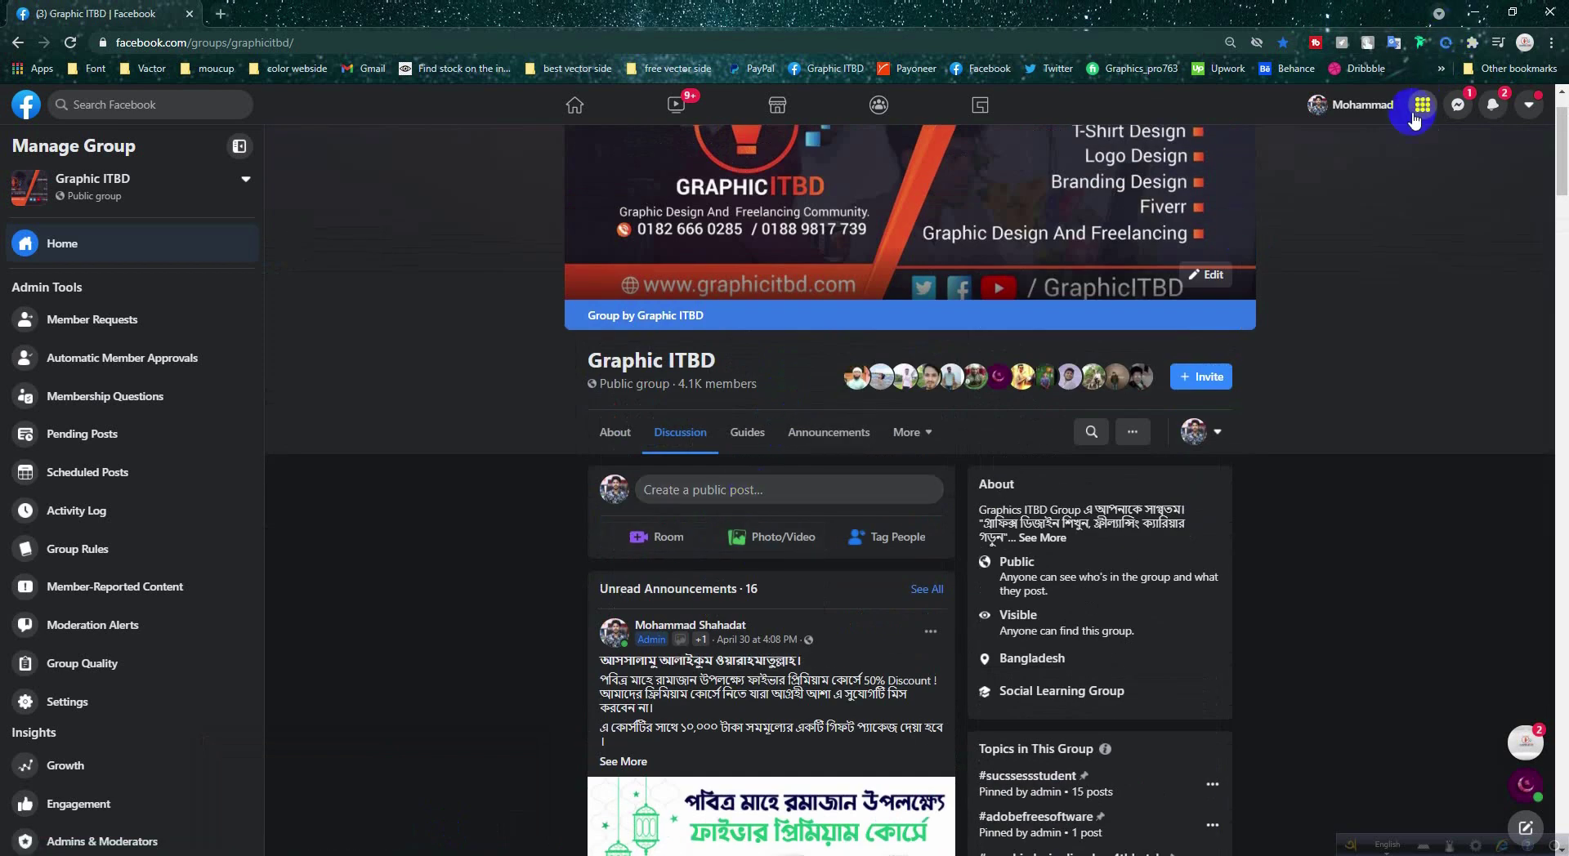
pyautogui.scroll(1, 1184, 253)
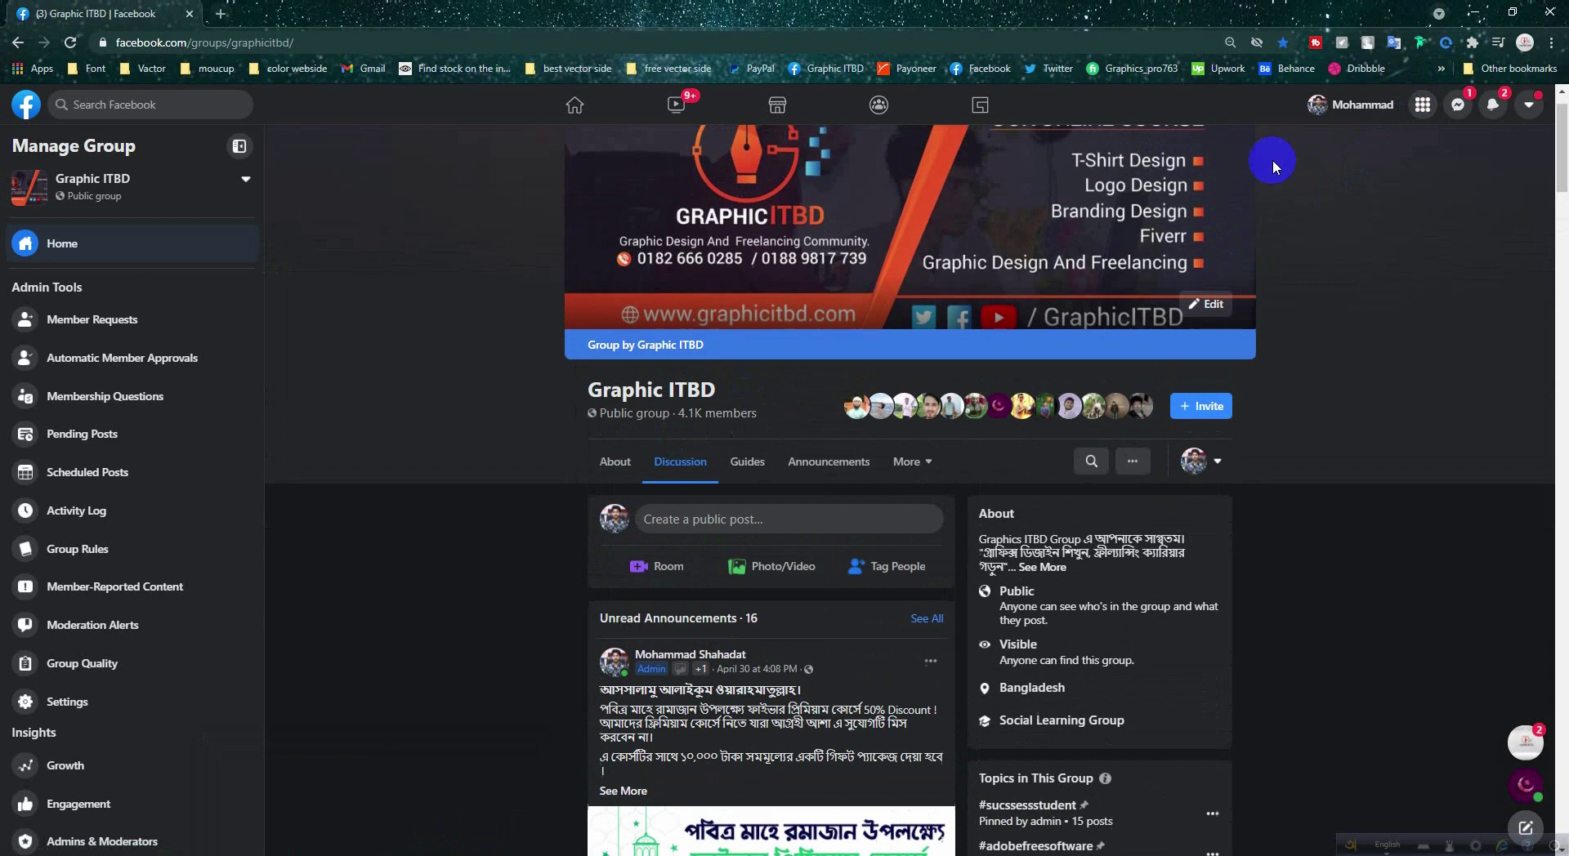
pyautogui.click(1471, 14)
pyautogui.scroll(-1, 806, 504)
pyautogui.scroll(-1, 809, 511)
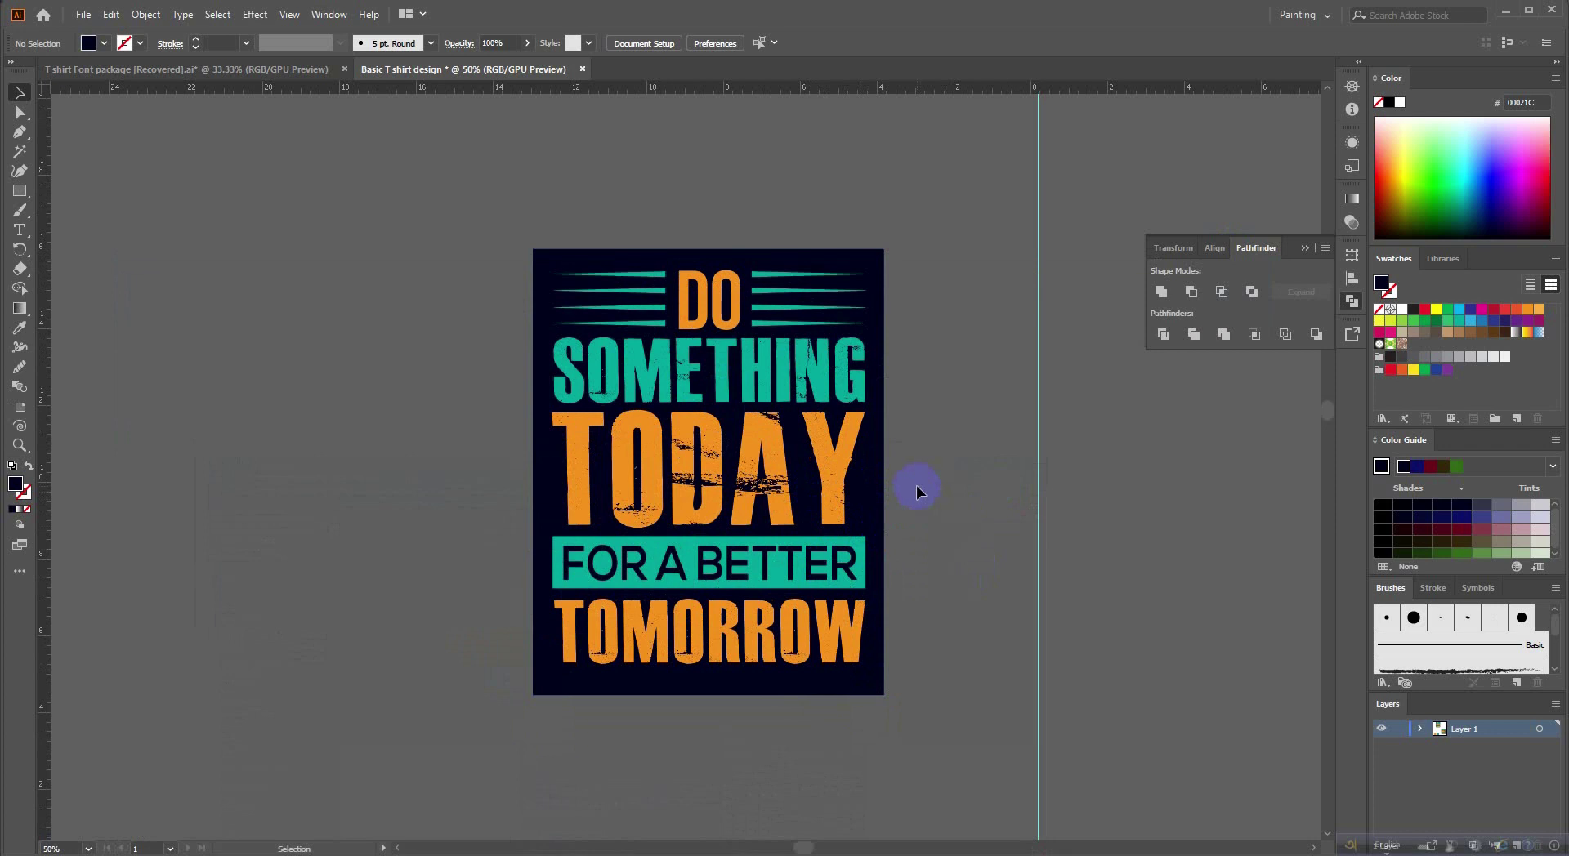
pyautogui.scroll(-1, 917, 491)
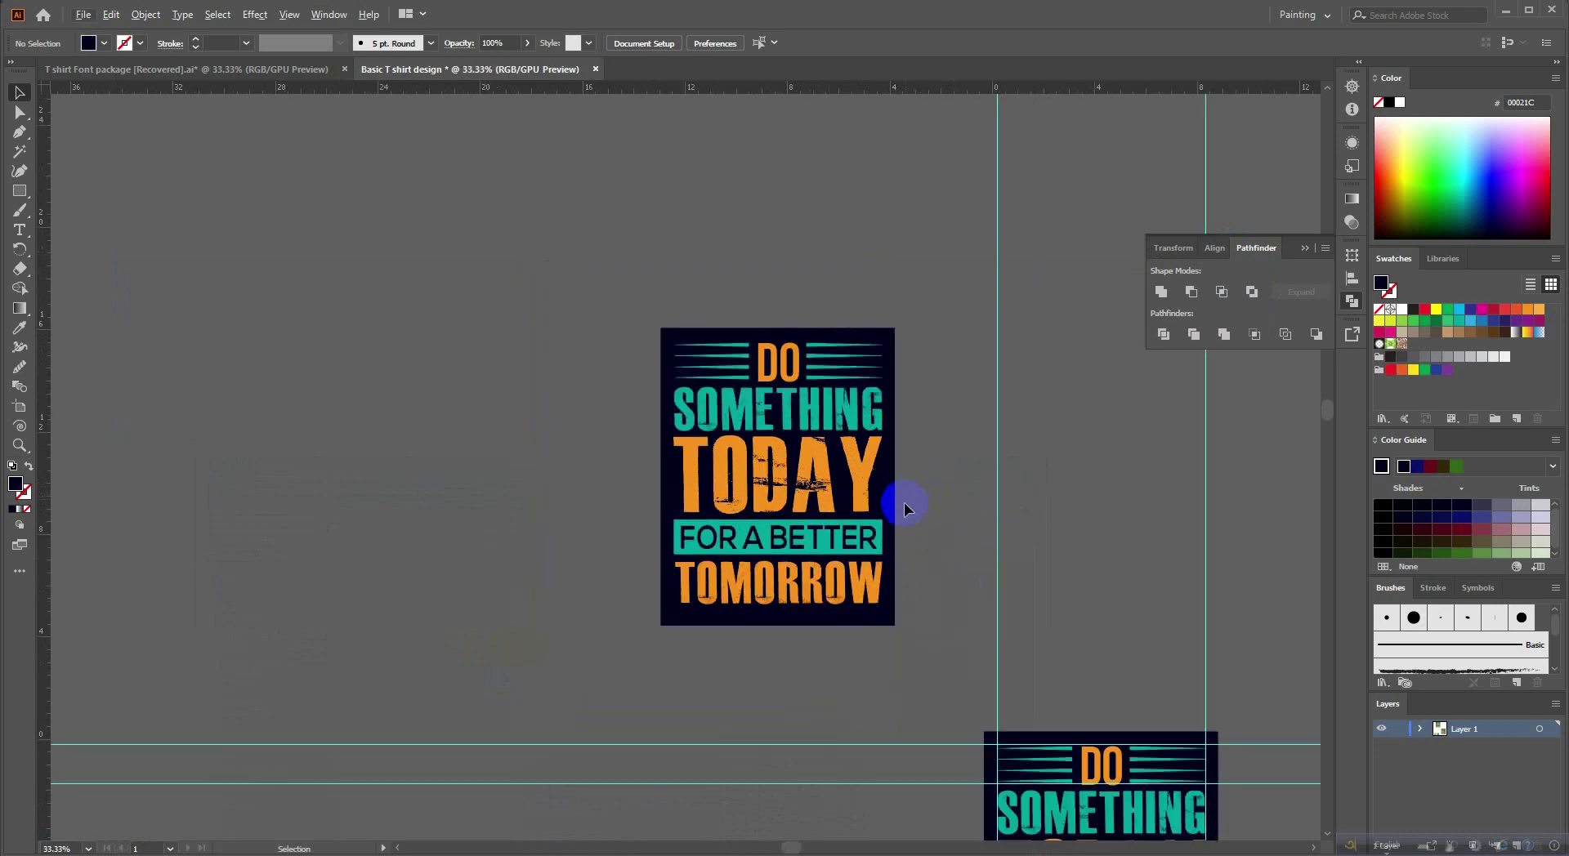
pyautogui.scroll(-2, 900, 501)
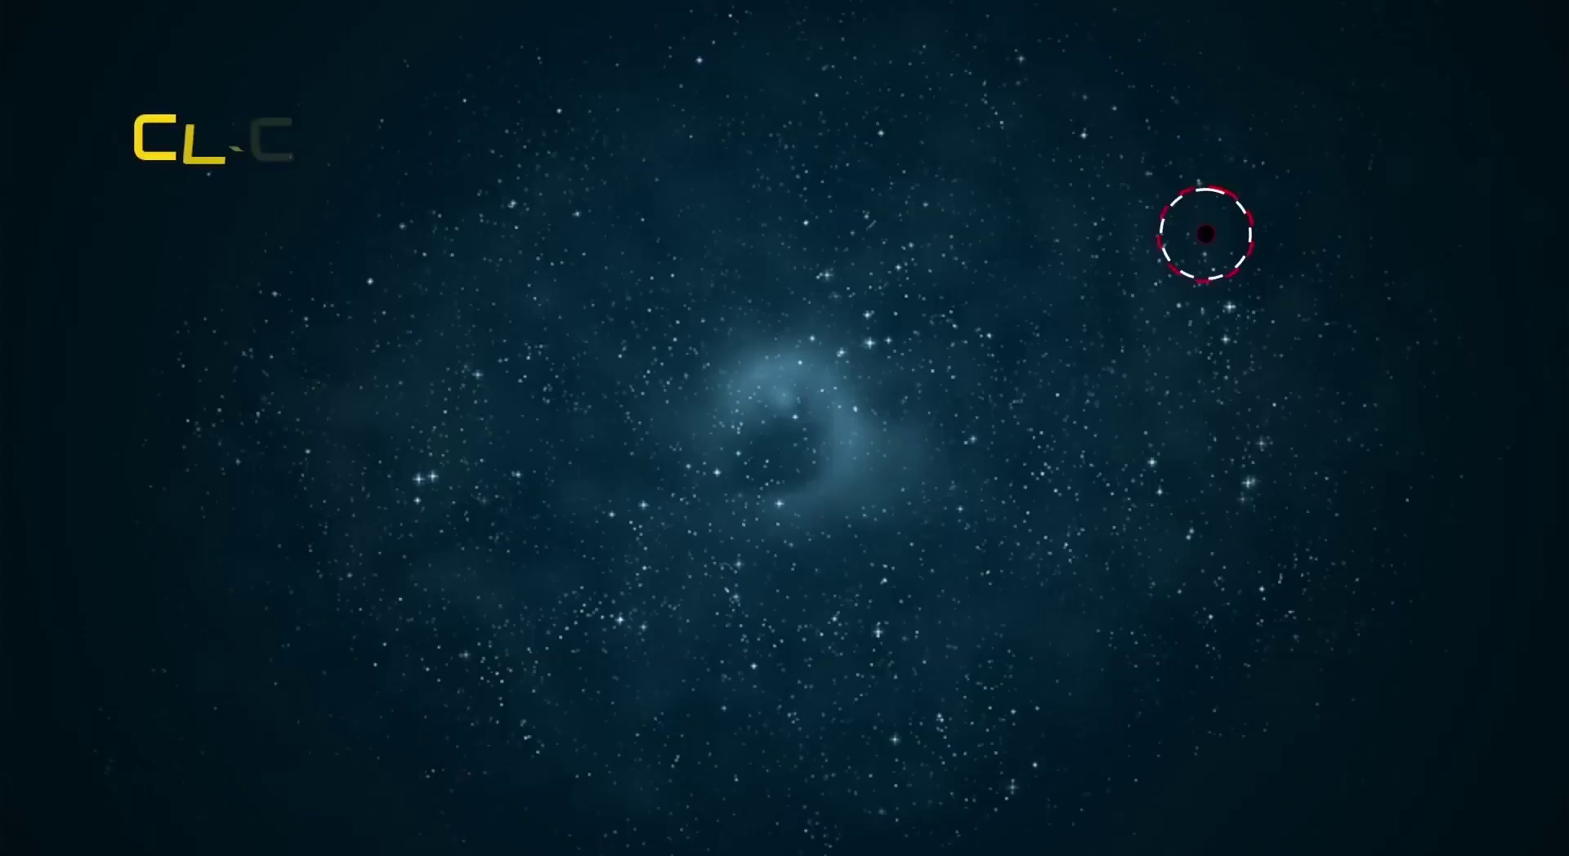